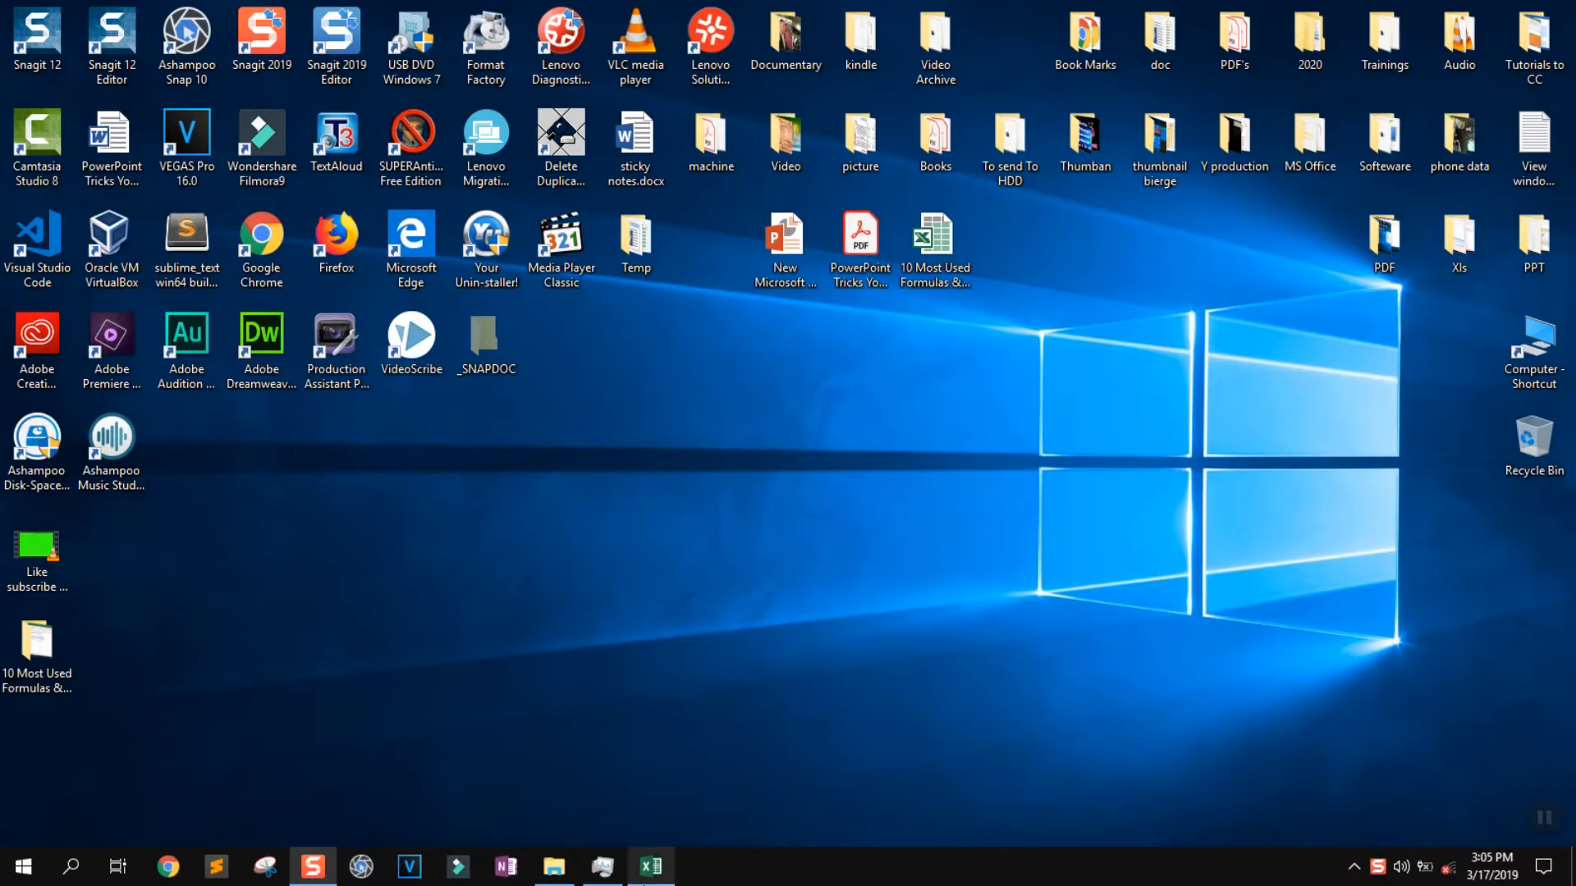
Step: Switch to the exercise.xlsx workbook in Excel
click(657, 867)
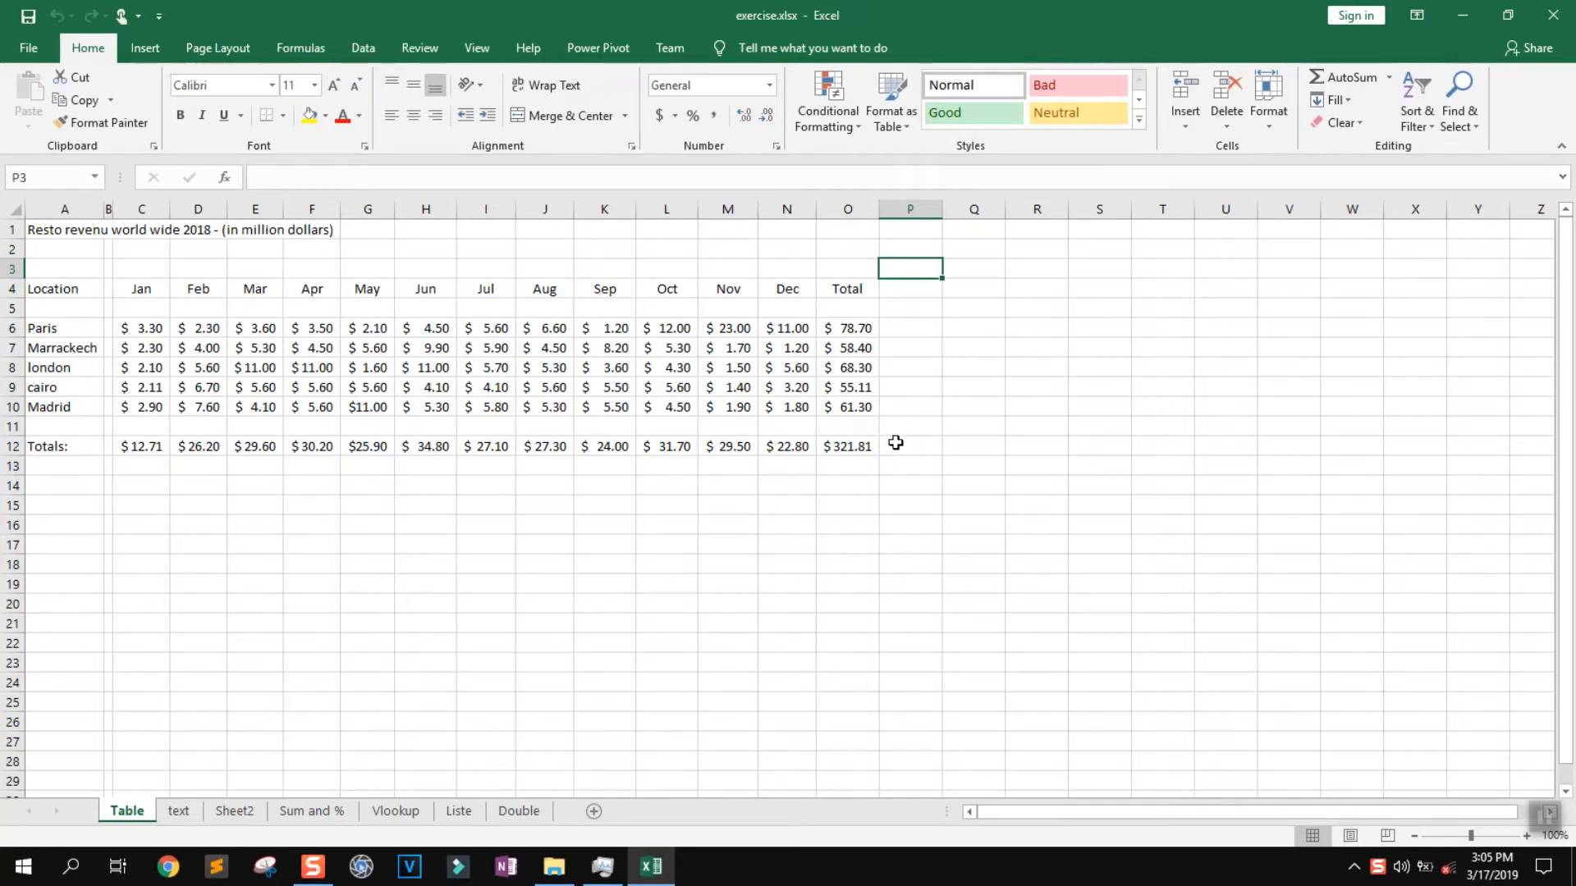
click(967, 326)
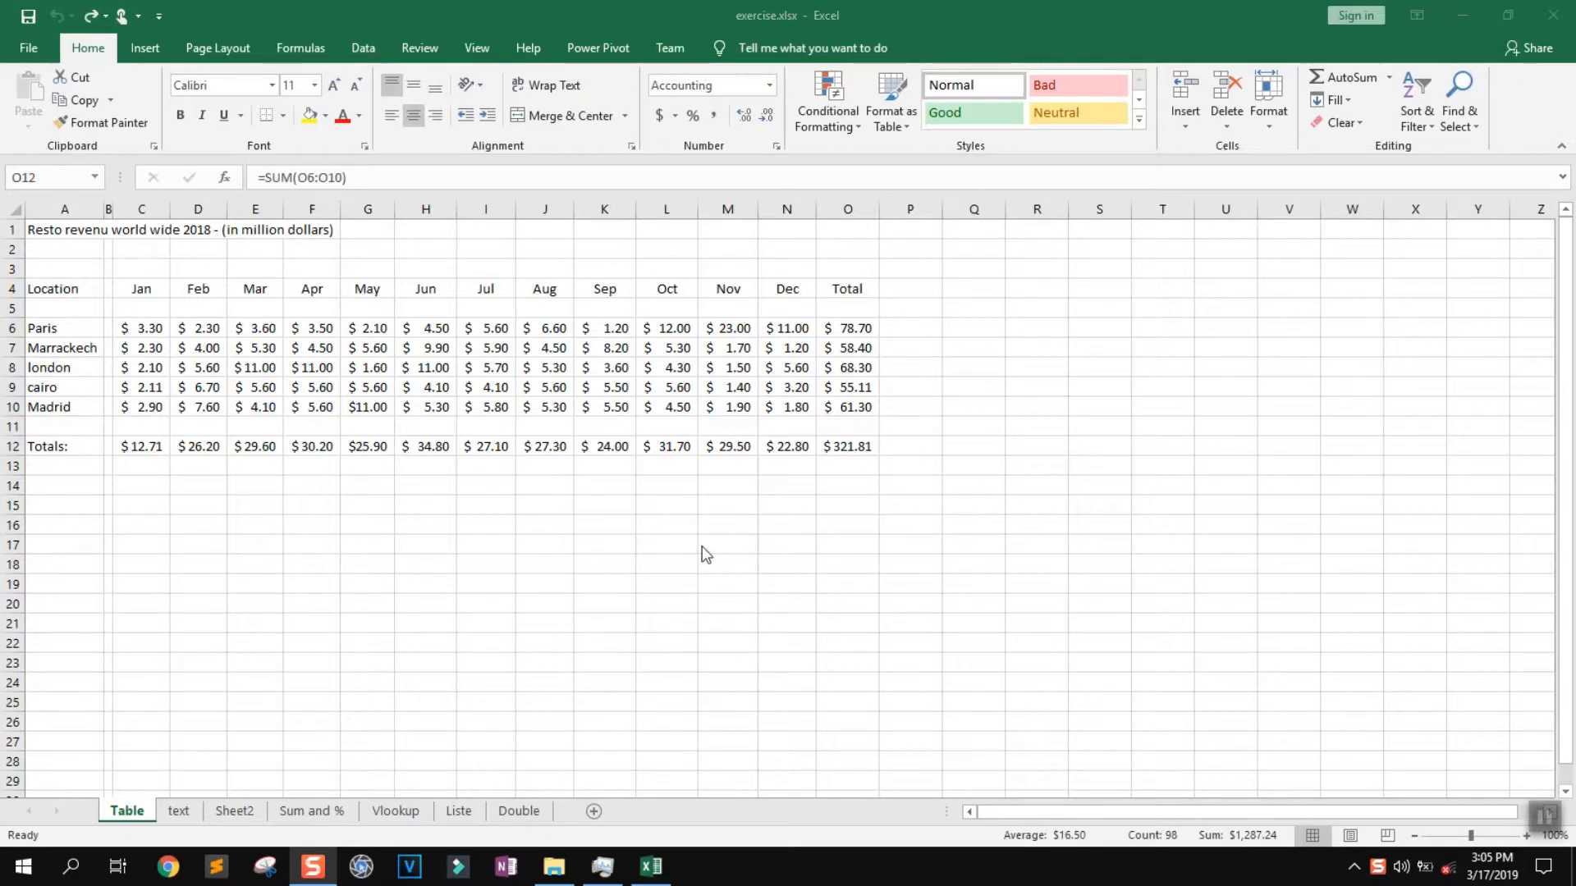
click(691, 537)
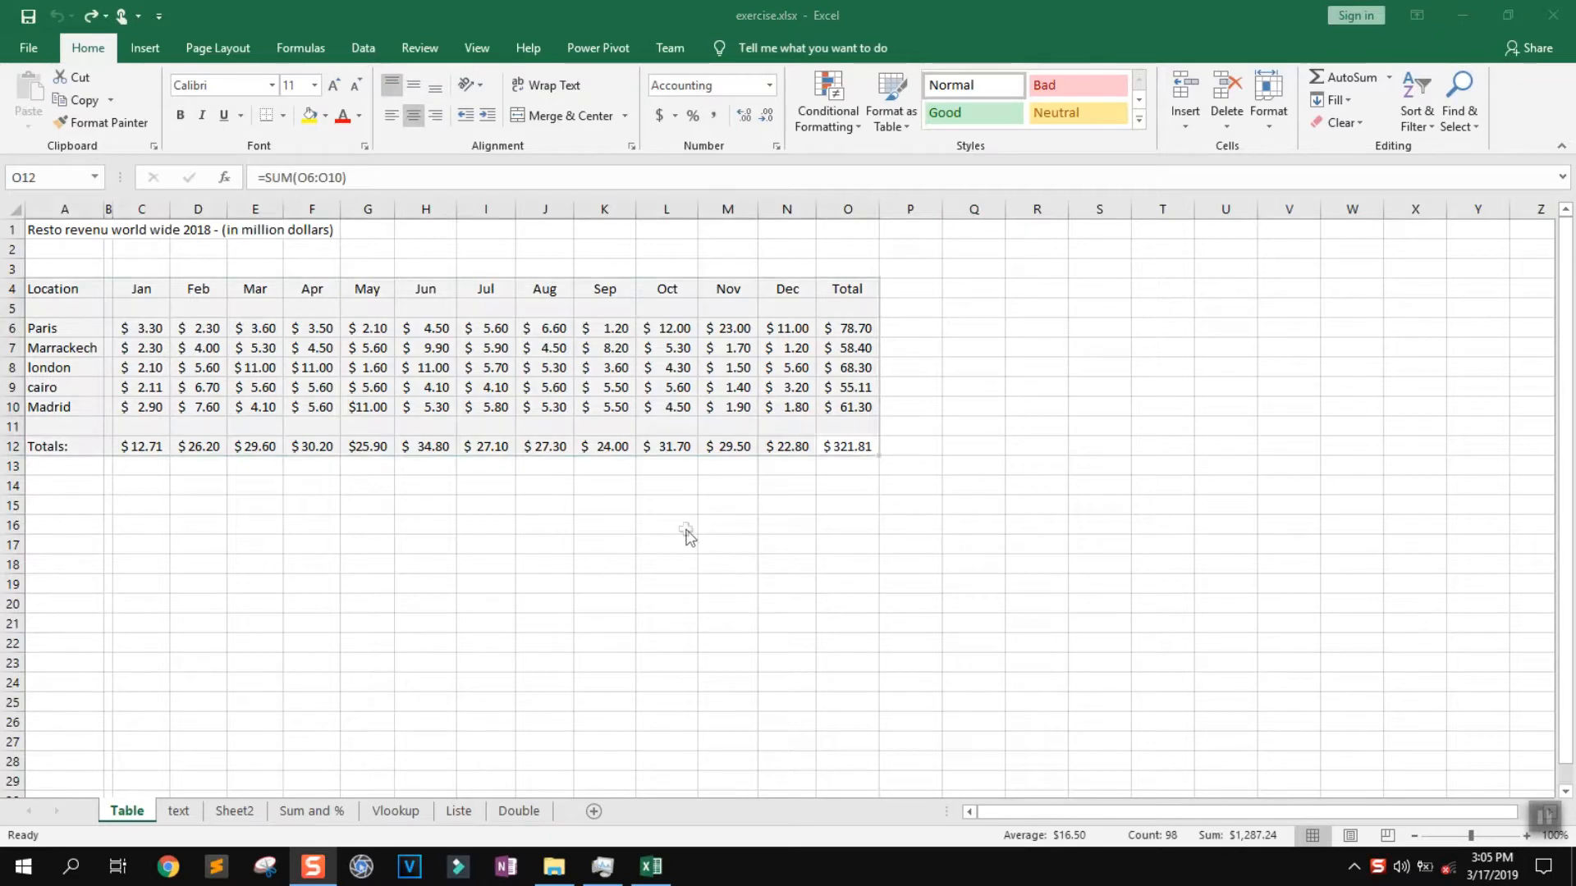
click(254, 427)
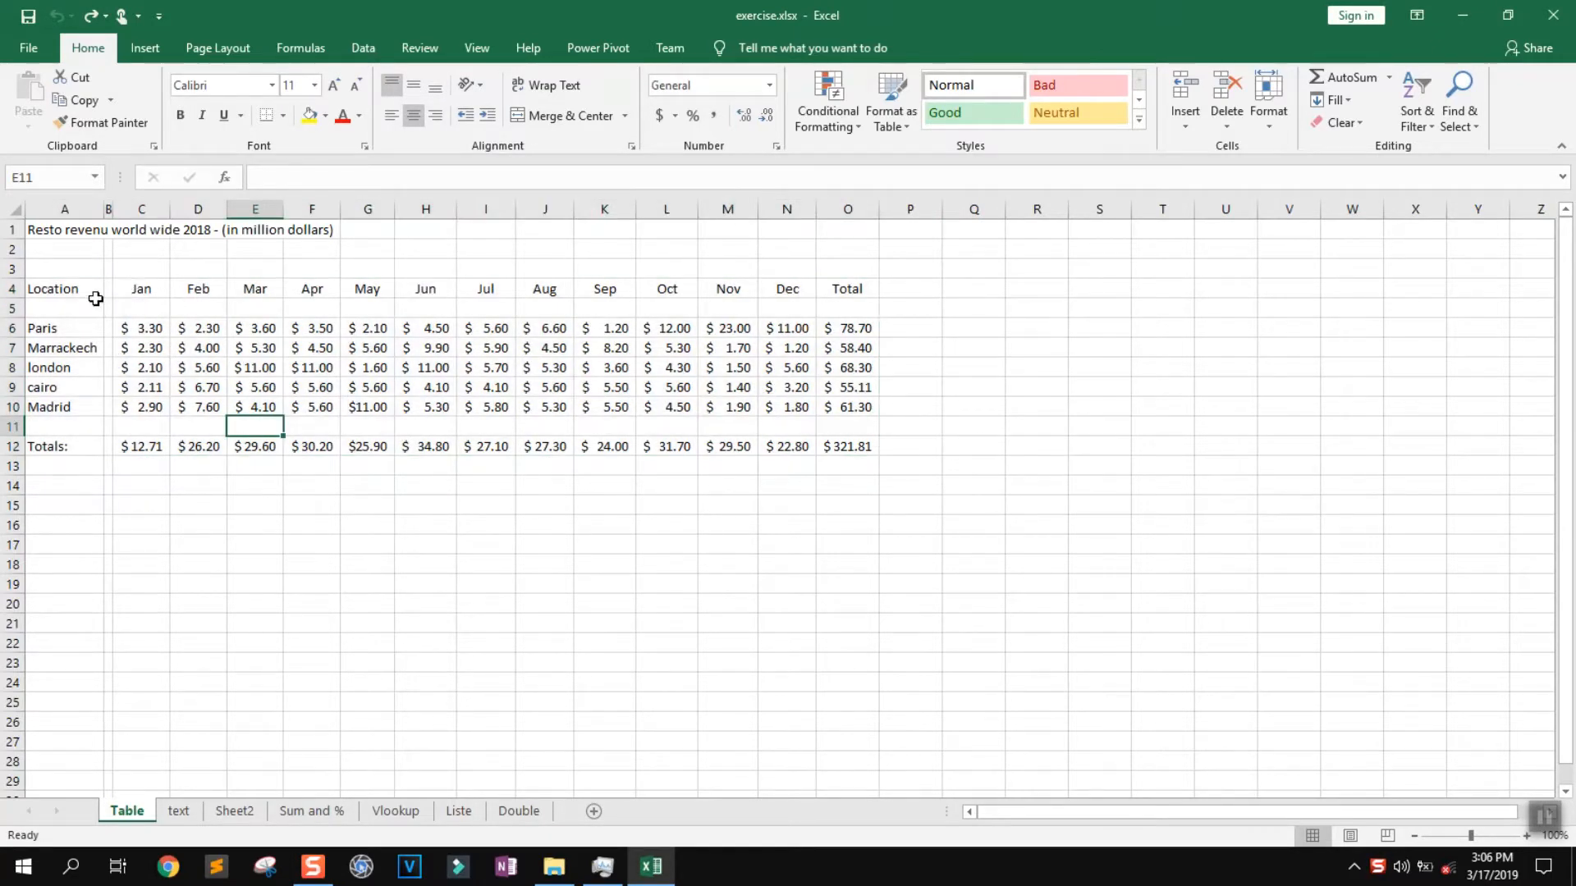
click(145, 48)
click(174, 107)
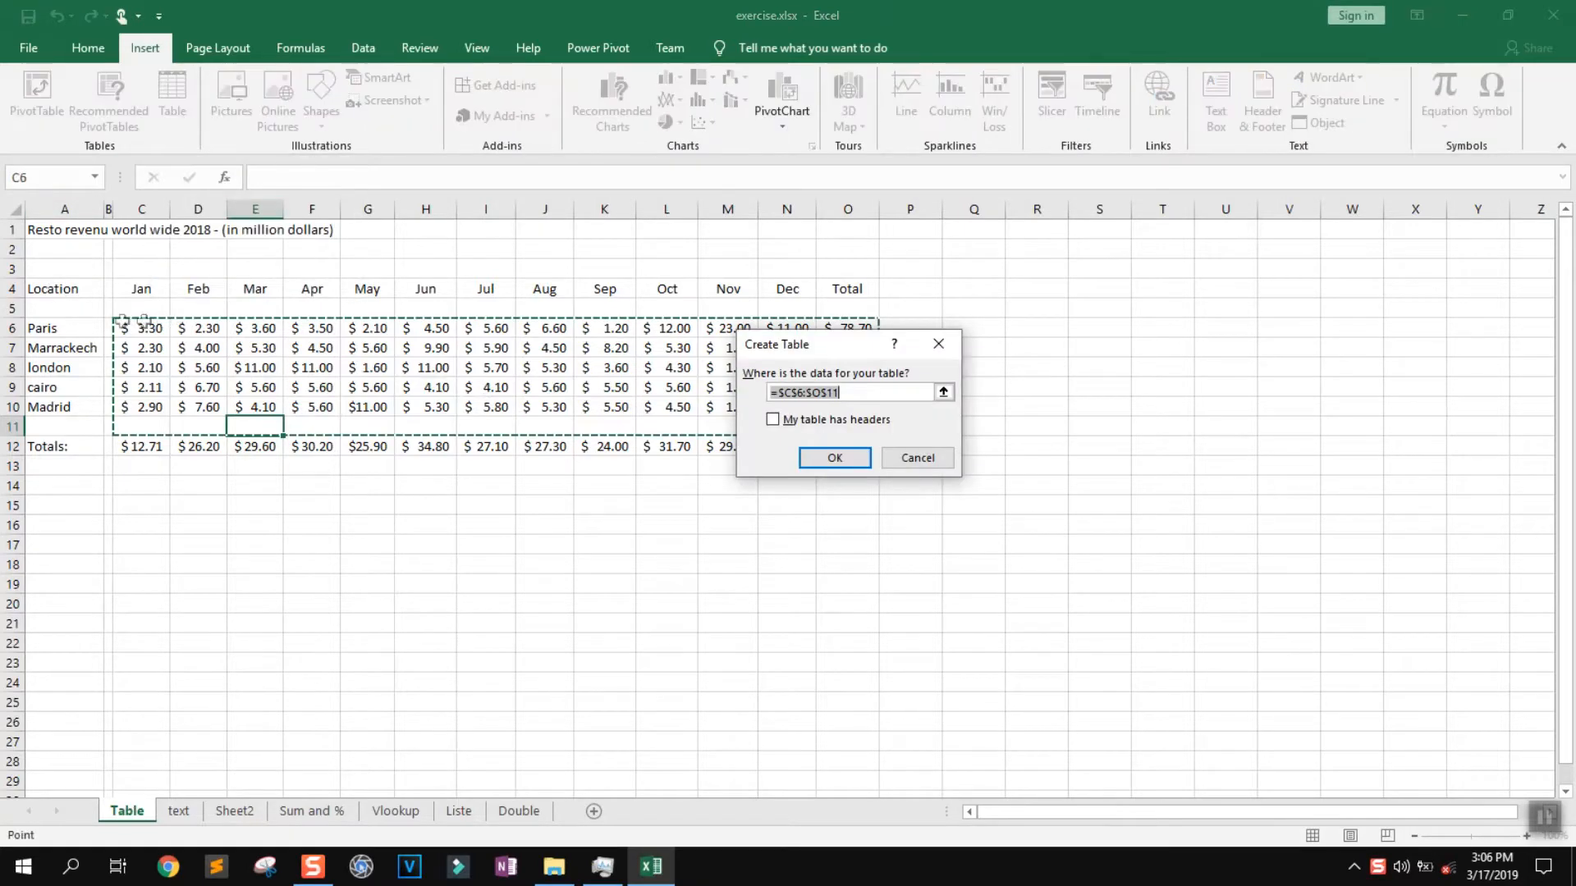
click(938, 344)
Step: Convert the range A4:O12 into a table, leaving the option for existing headers off
drag(63, 288, 853, 451)
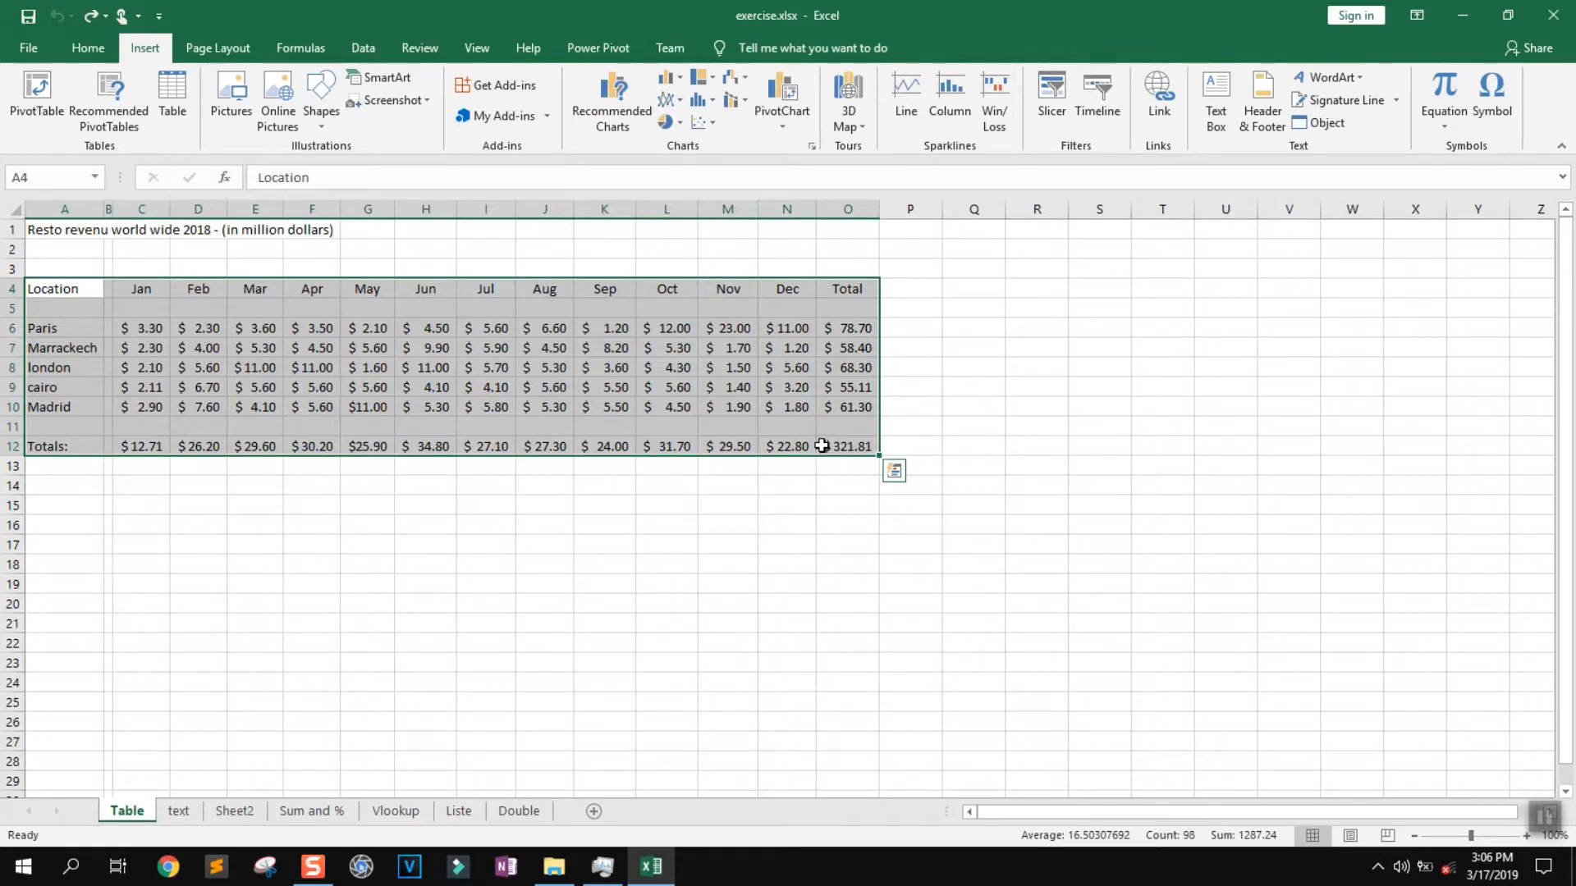
key(ctrl+t)
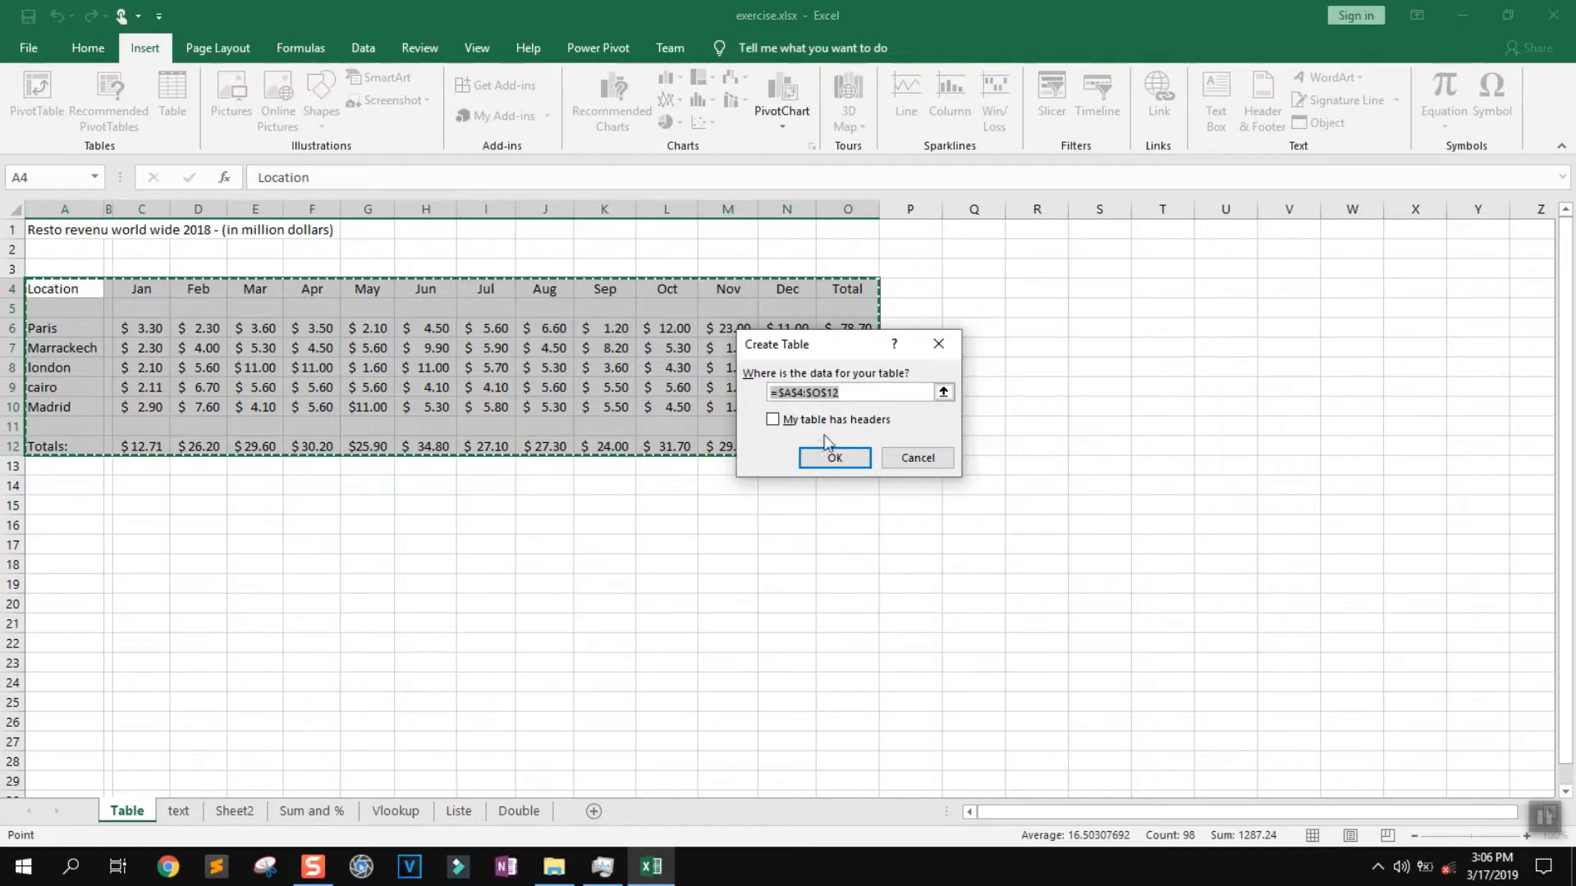
click(834, 460)
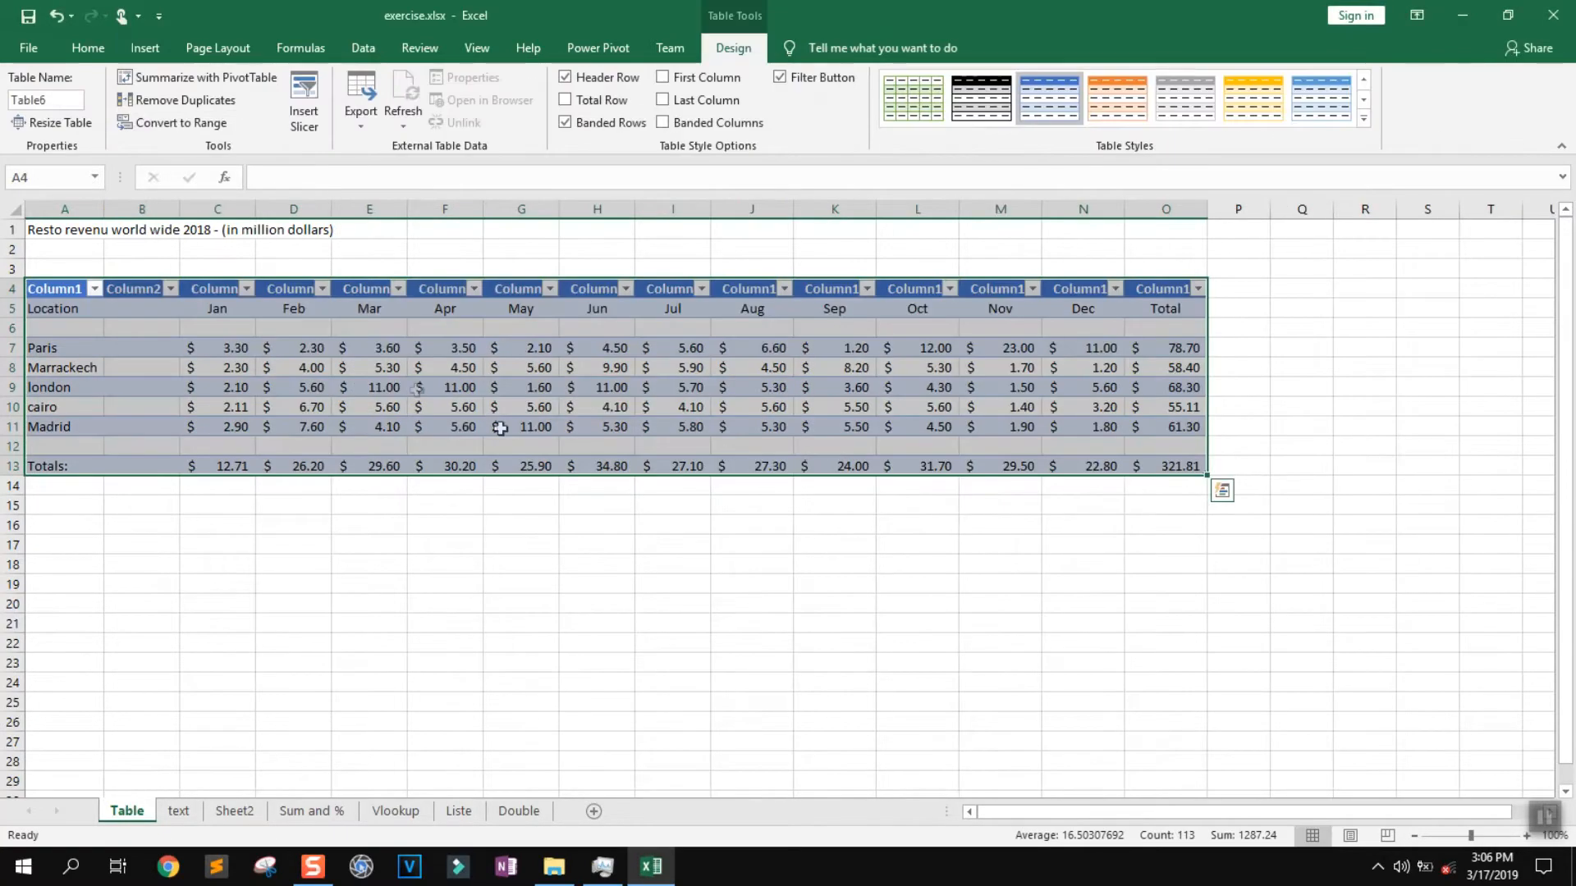
click(304, 315)
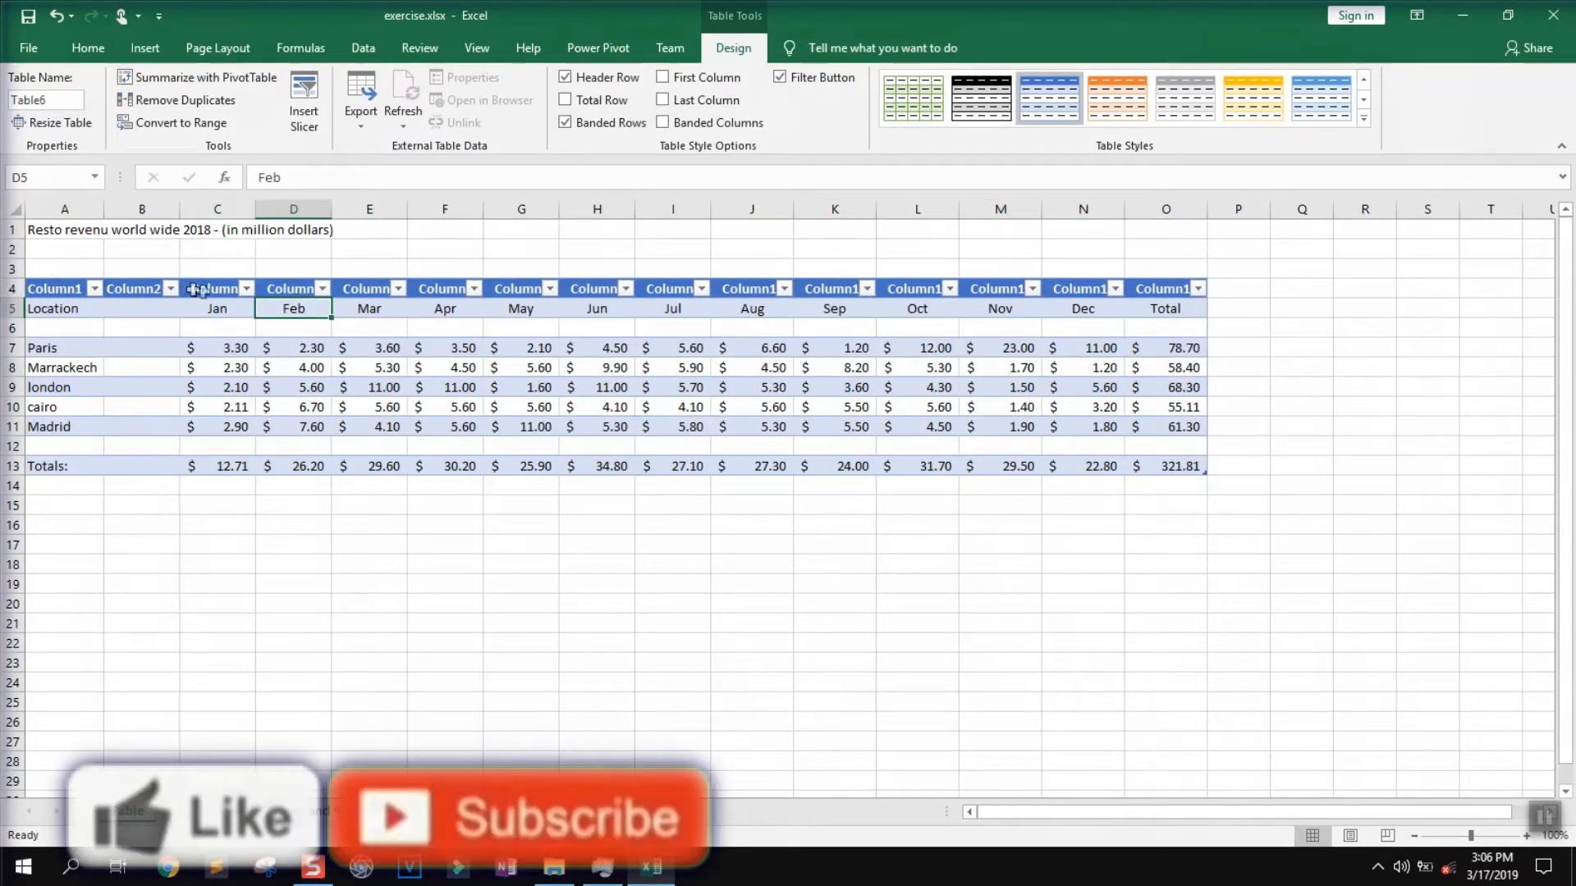
Step: Move the Location, month and Total labels from row 5 into the table's header row 4
click(11, 309)
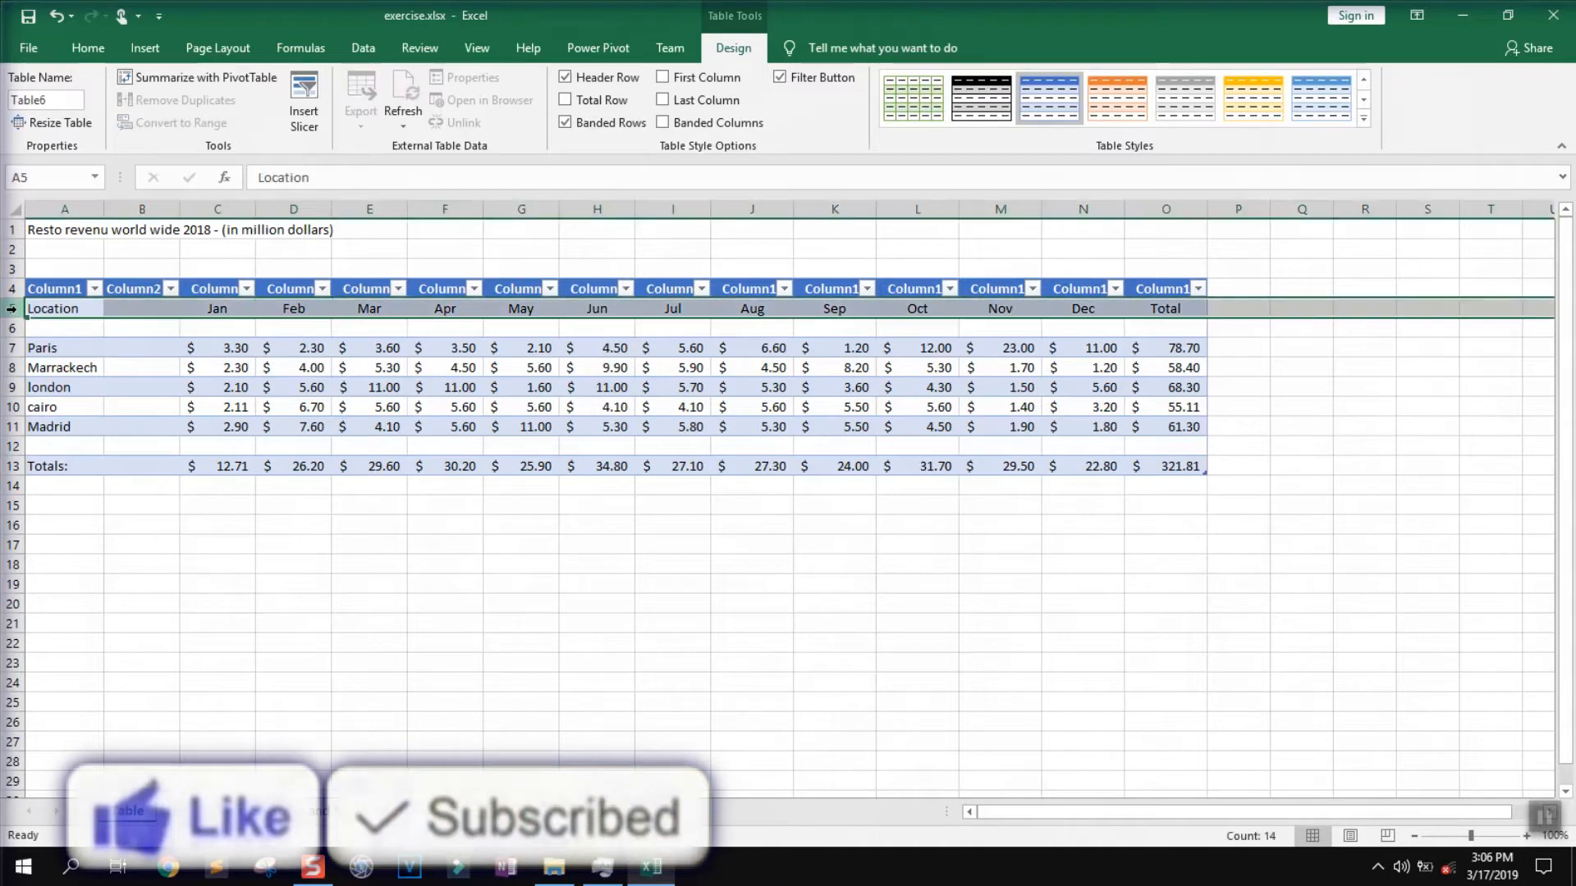
right_click(11, 309)
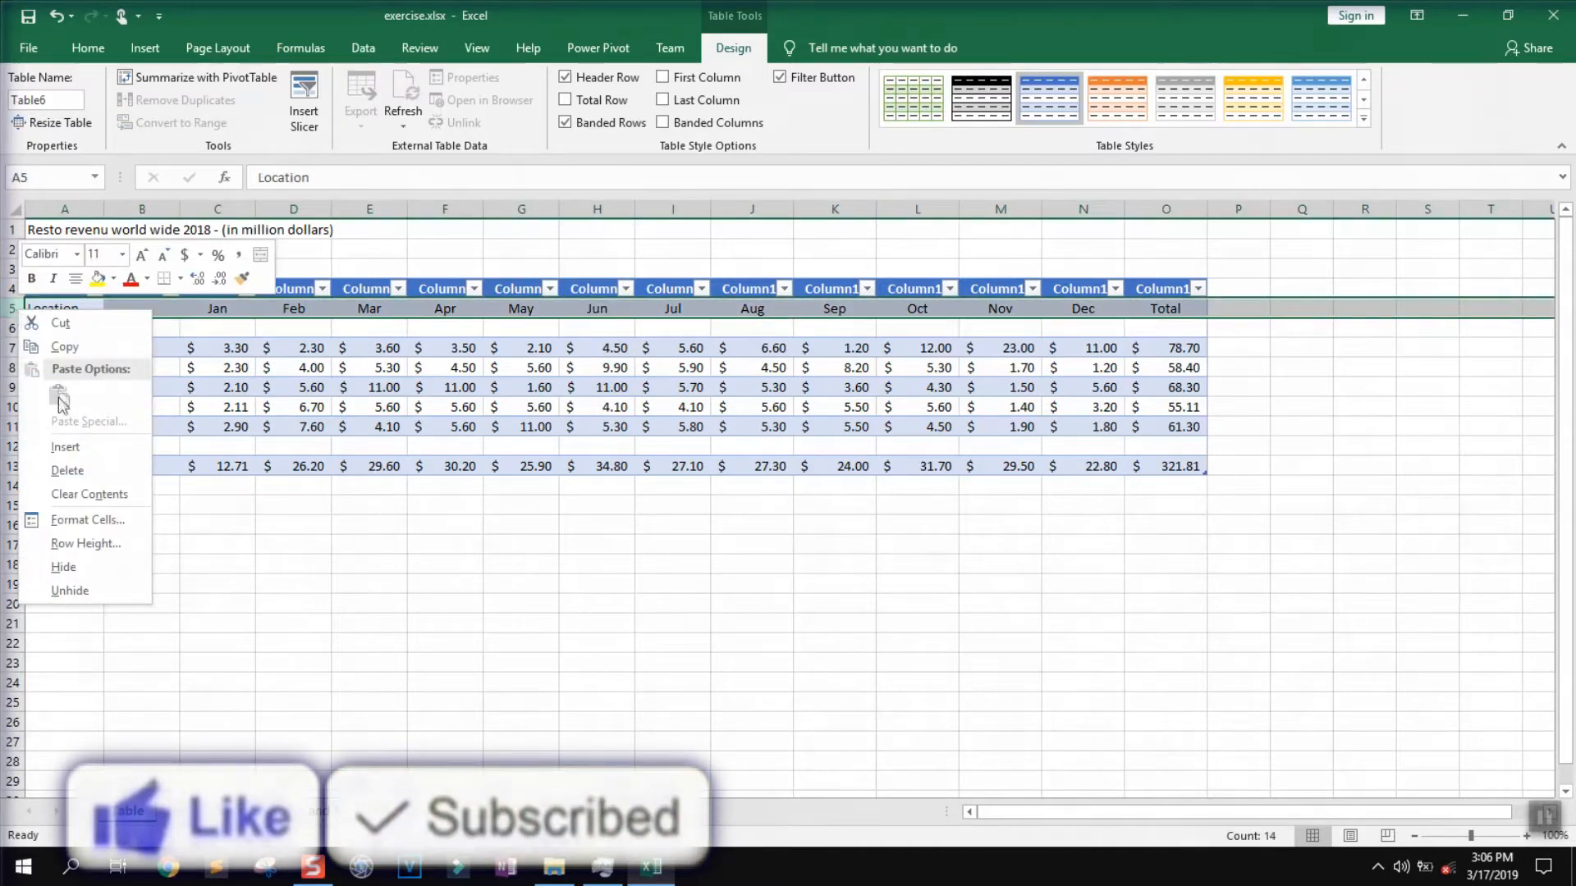
click(61, 346)
click(9, 289)
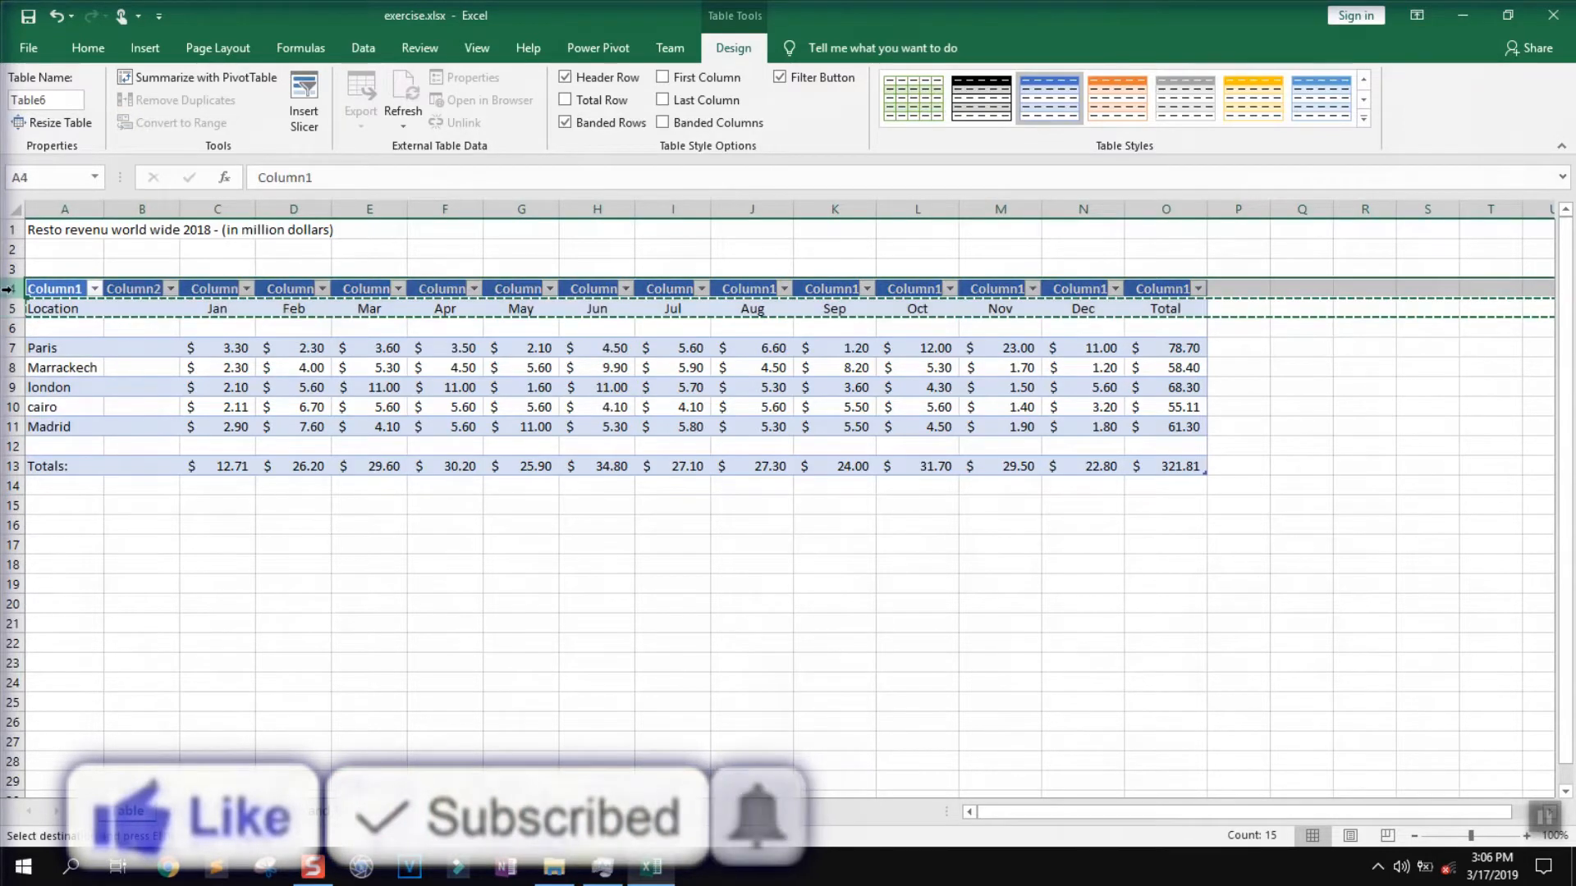
right_click(9, 289)
click(54, 375)
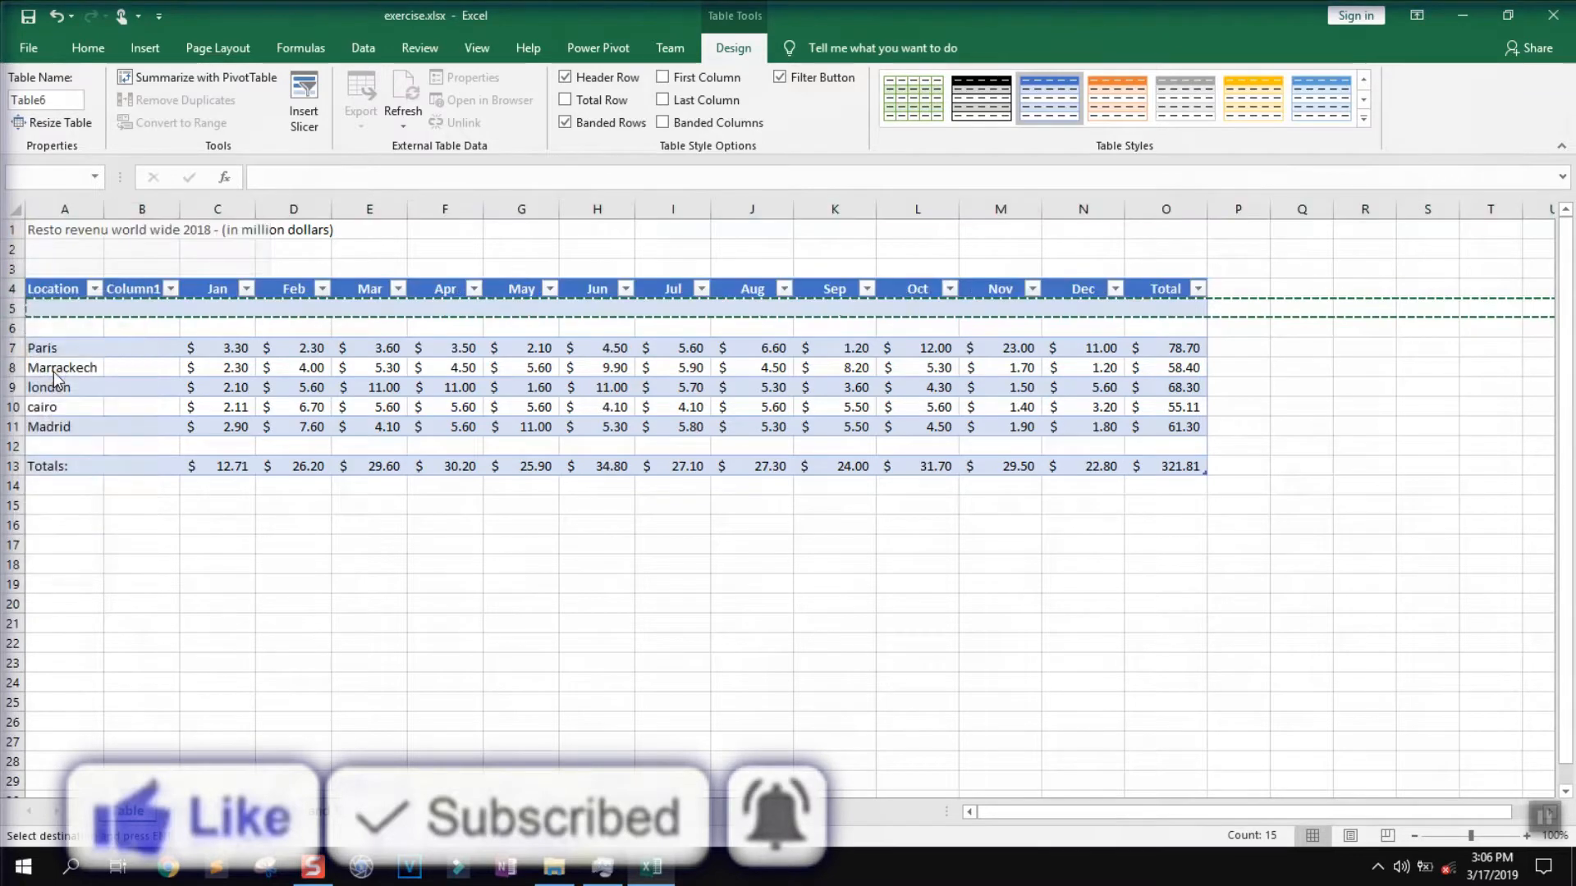
click(217, 556)
Step: Delete the empty rows 5 and 6 beneath the table header
drag(12, 309, 12, 328)
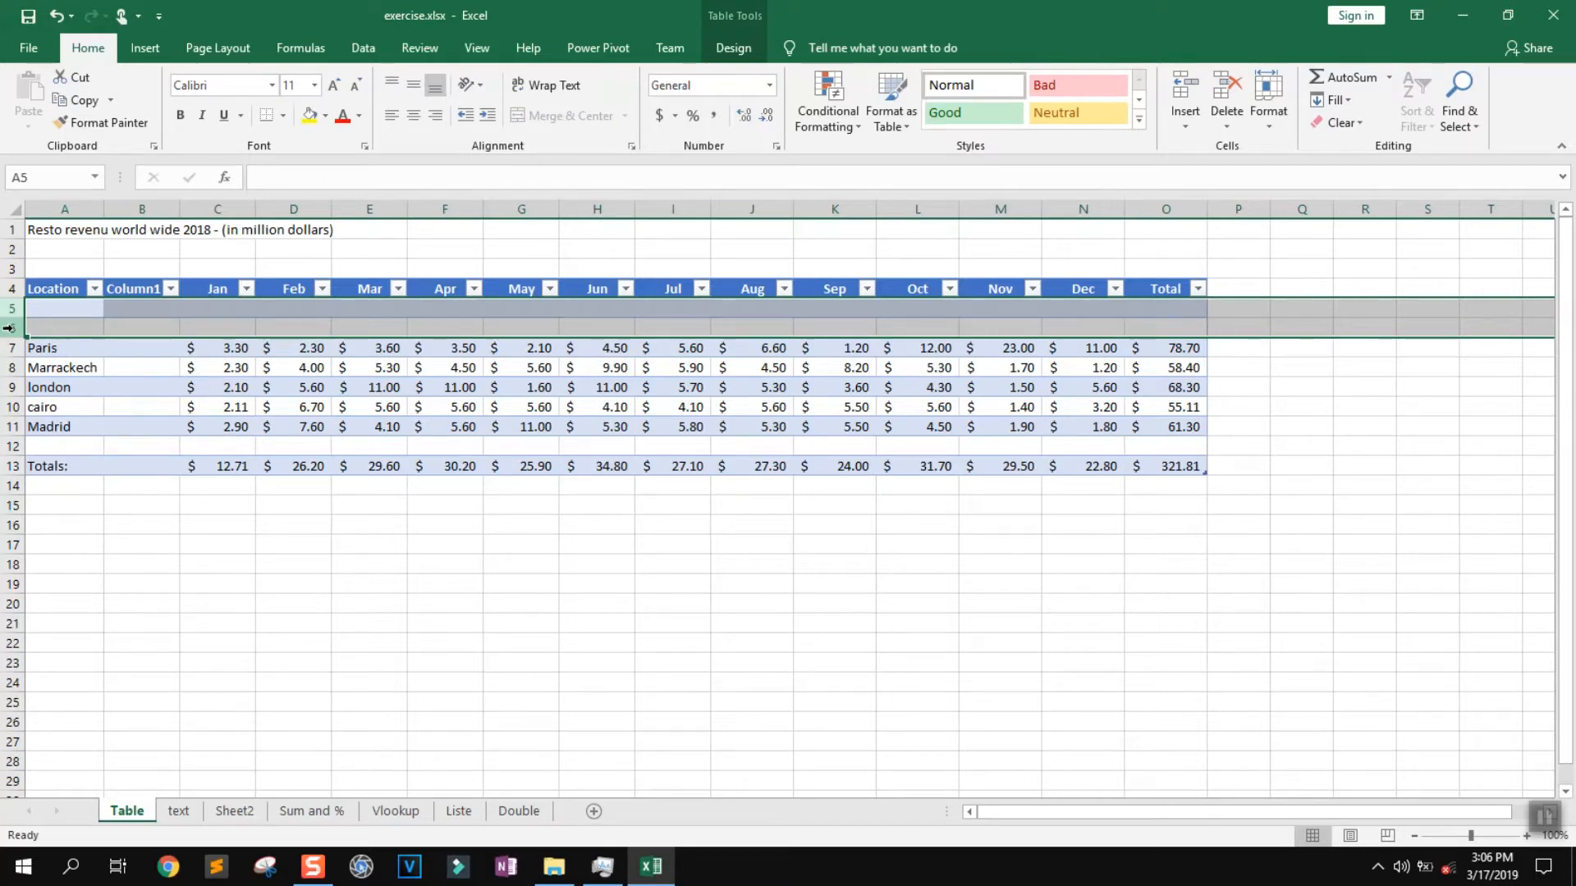
right_click(11, 328)
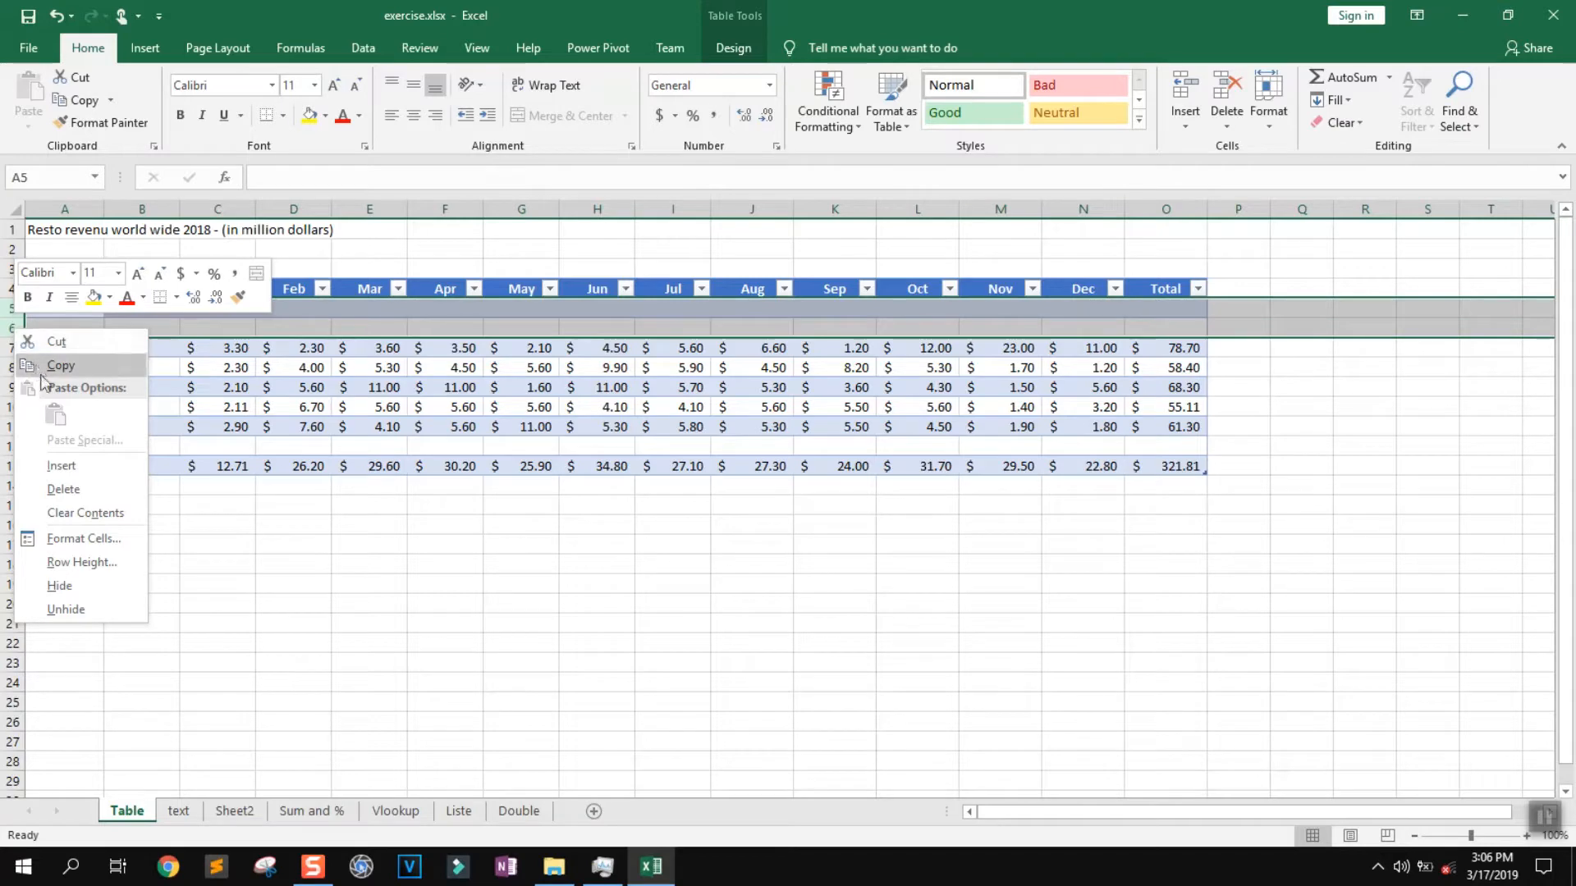
click(87, 488)
click(299, 517)
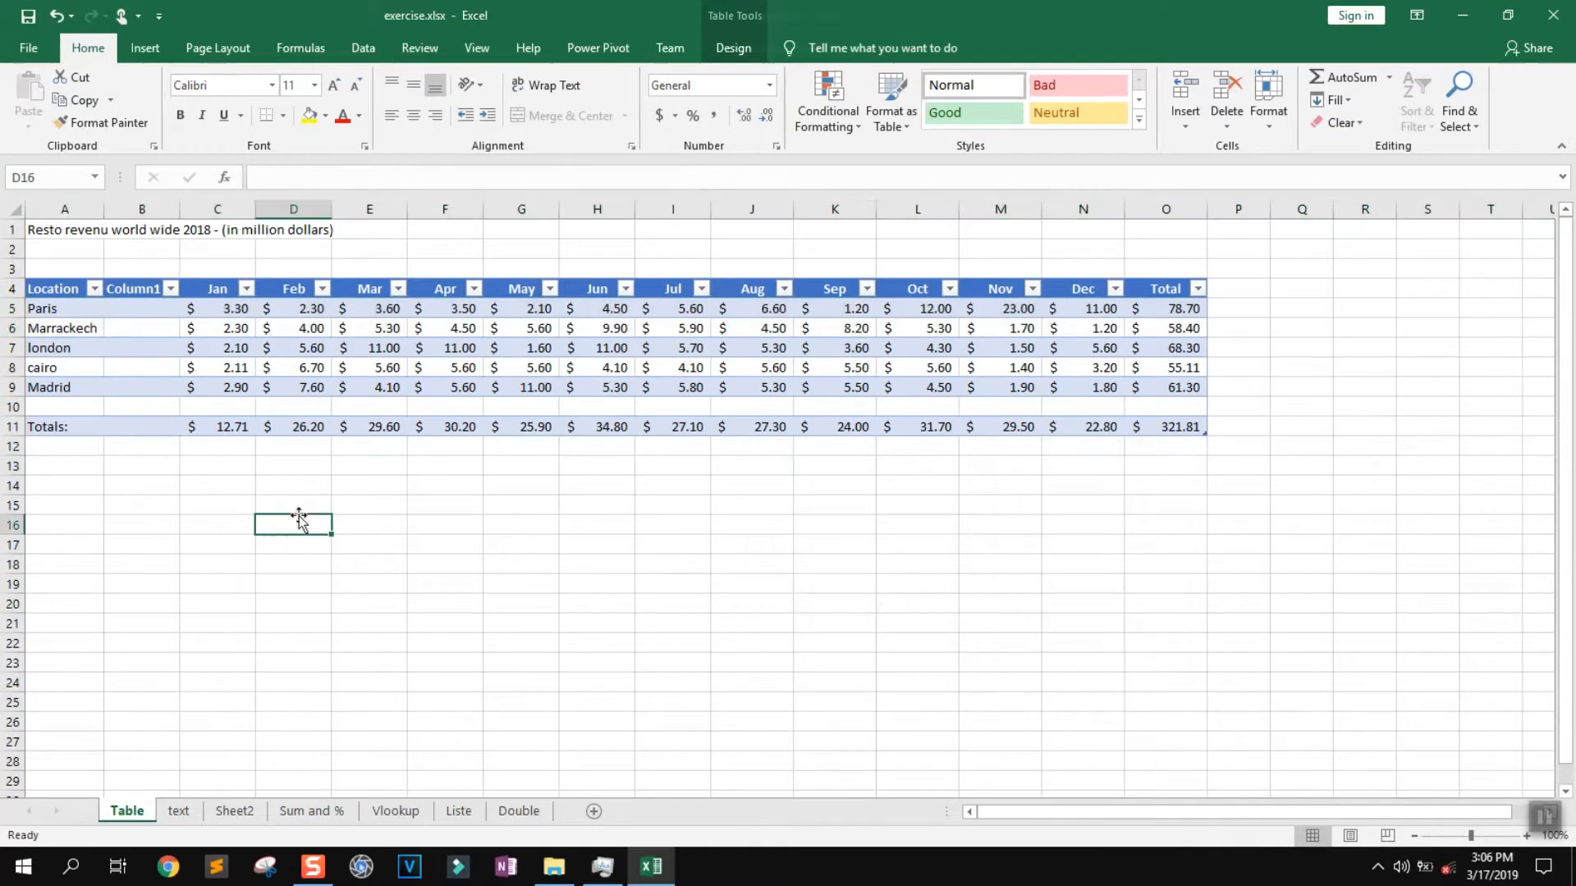
click(288, 483)
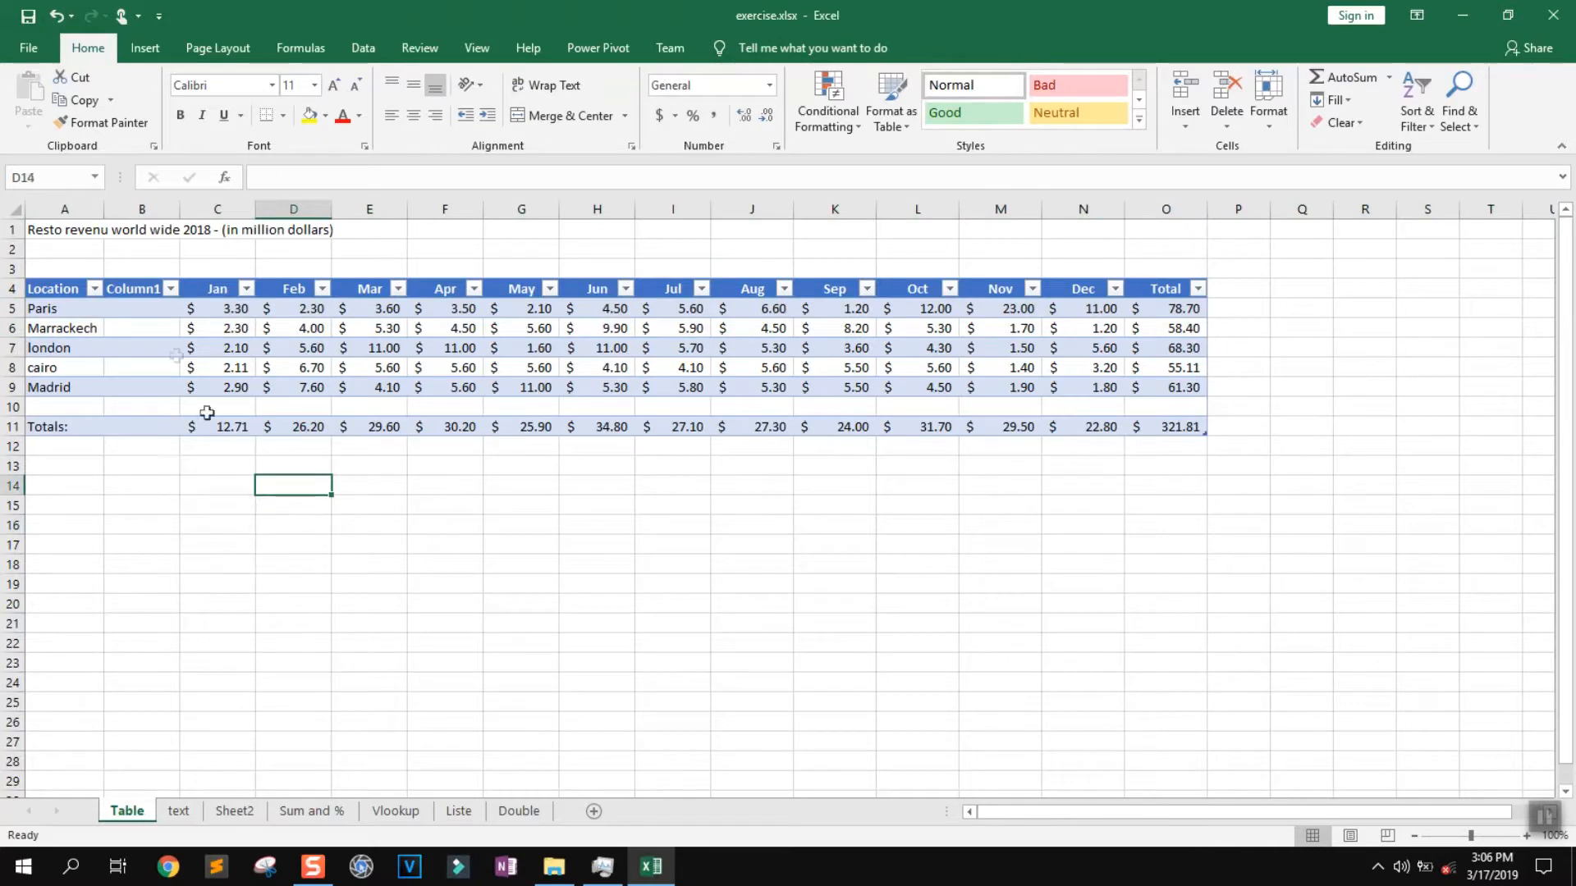
Step: Clear the values in the Total column and in the Totals row from January to December
click(364, 48)
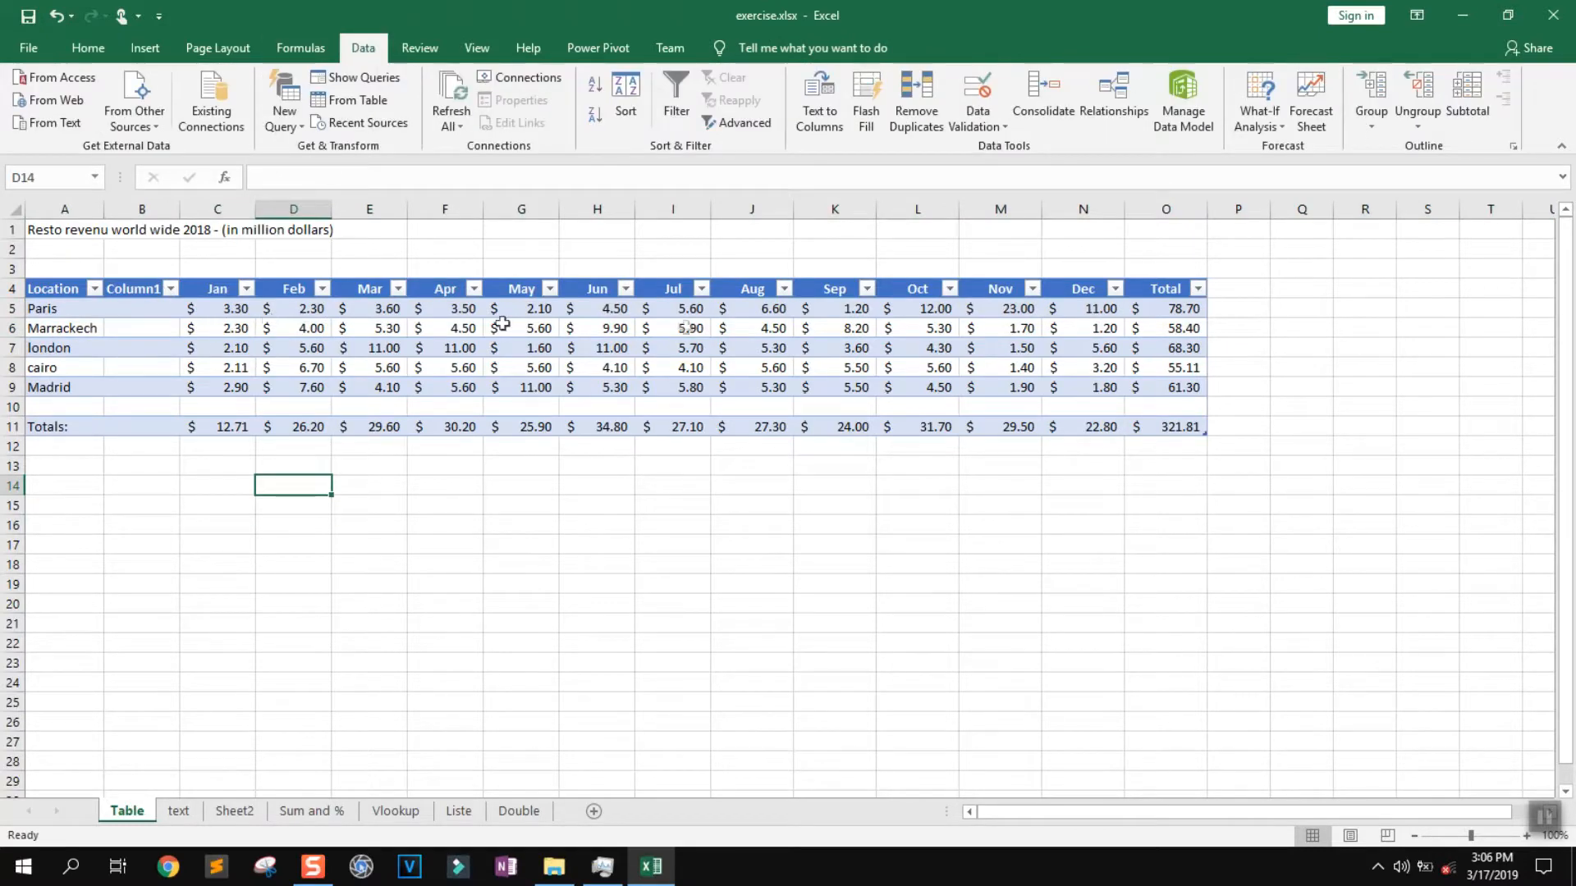
drag(1180, 312, 200, 429)
key(Delete)
key(Delete)
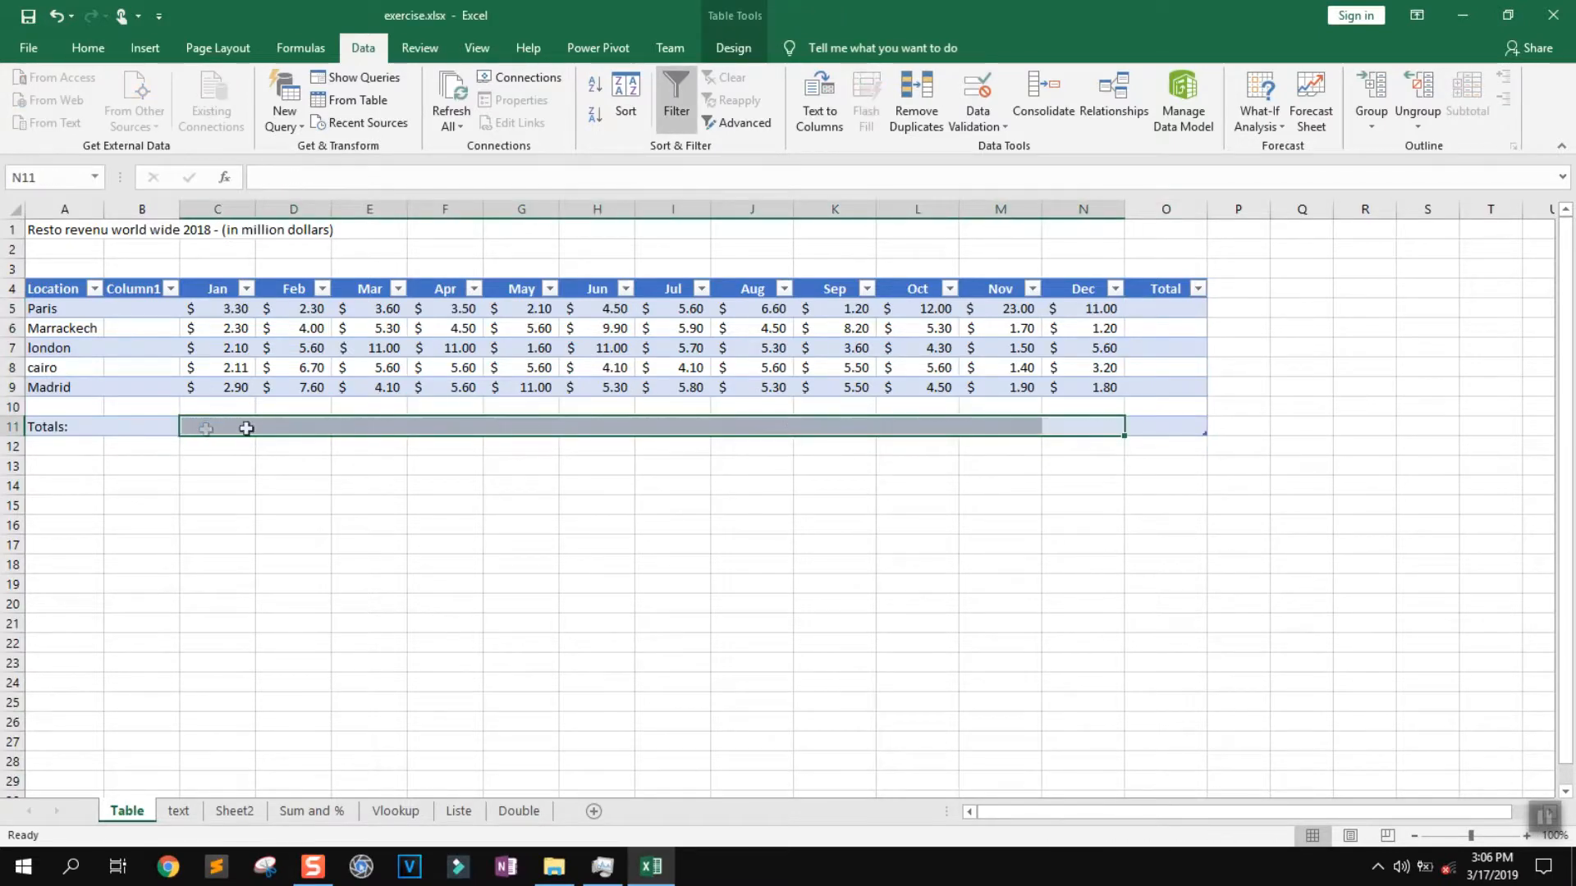
click(1181, 440)
Step: Use AutoSum in O5 to total the Paris row from Jan to Dec in the Total column
click(88, 48)
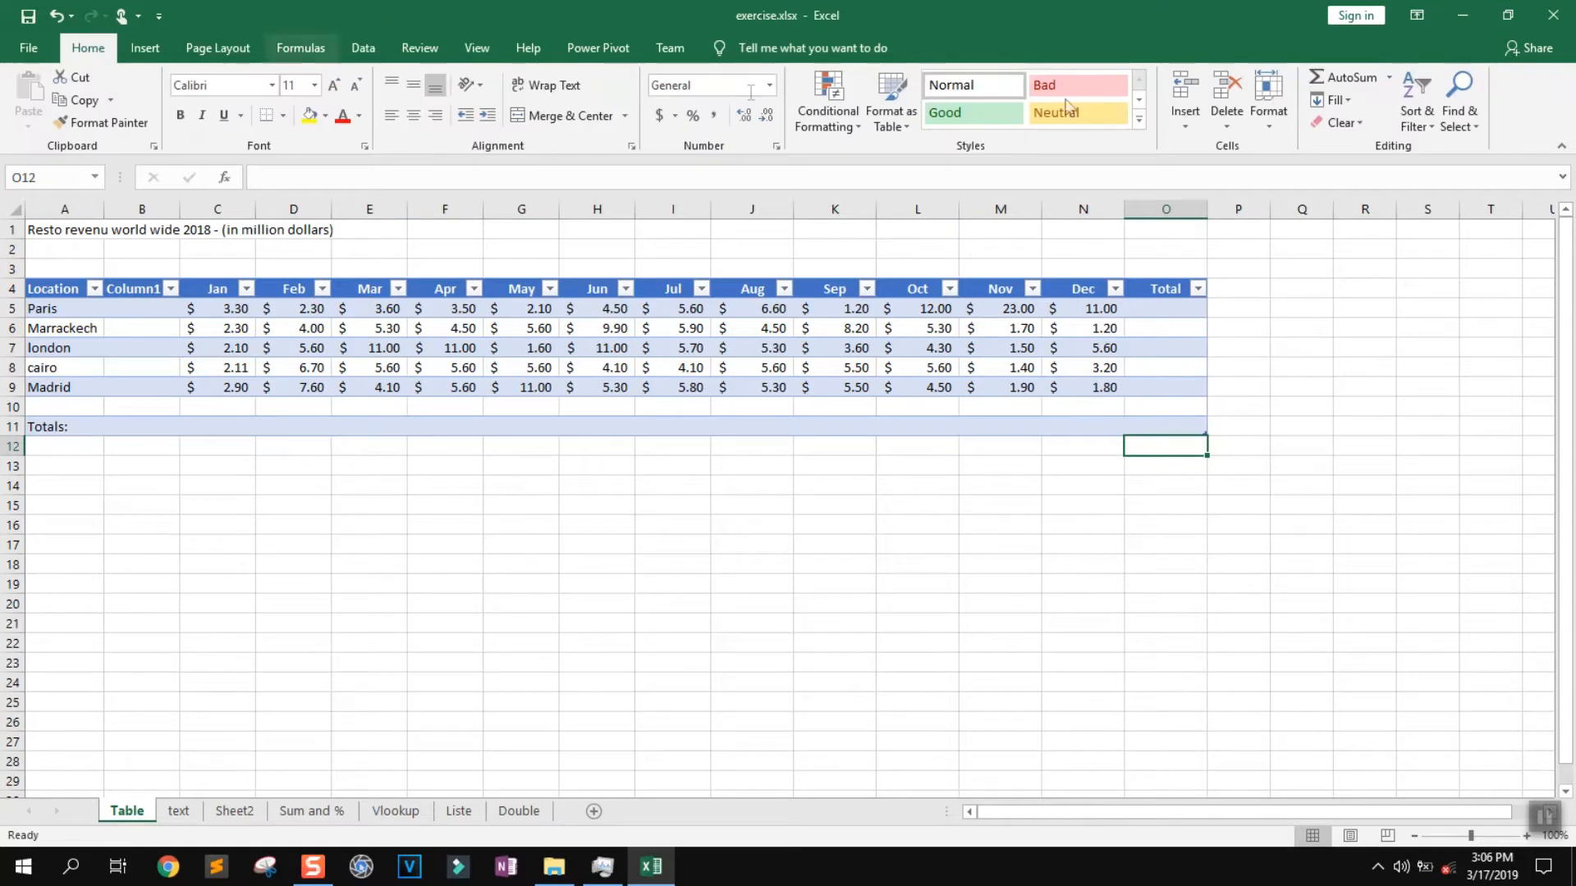
click(1180, 307)
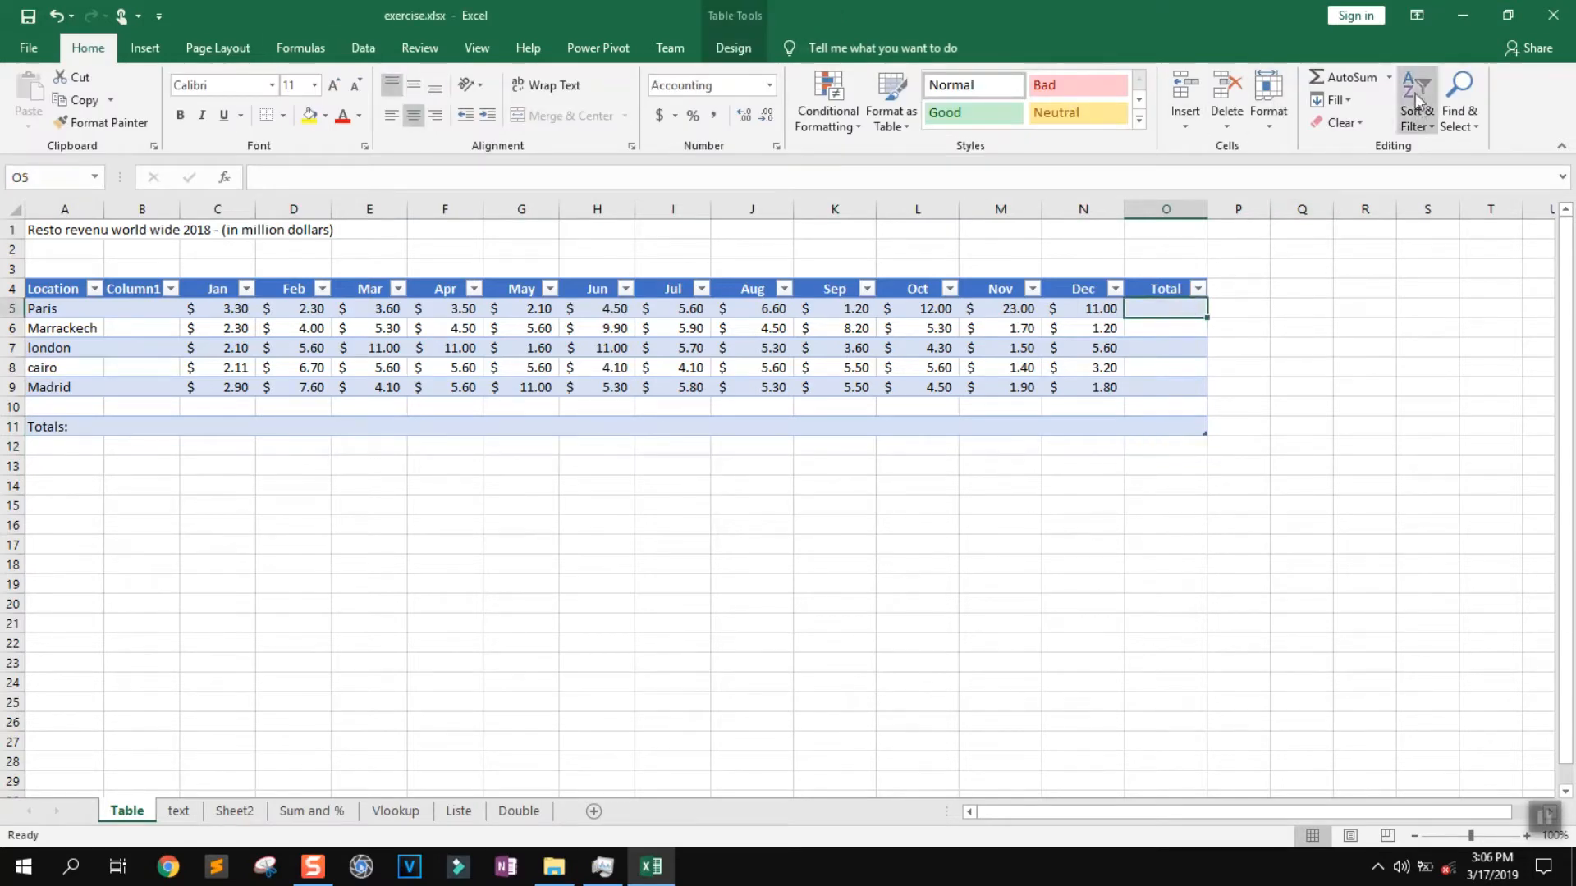
click(1347, 77)
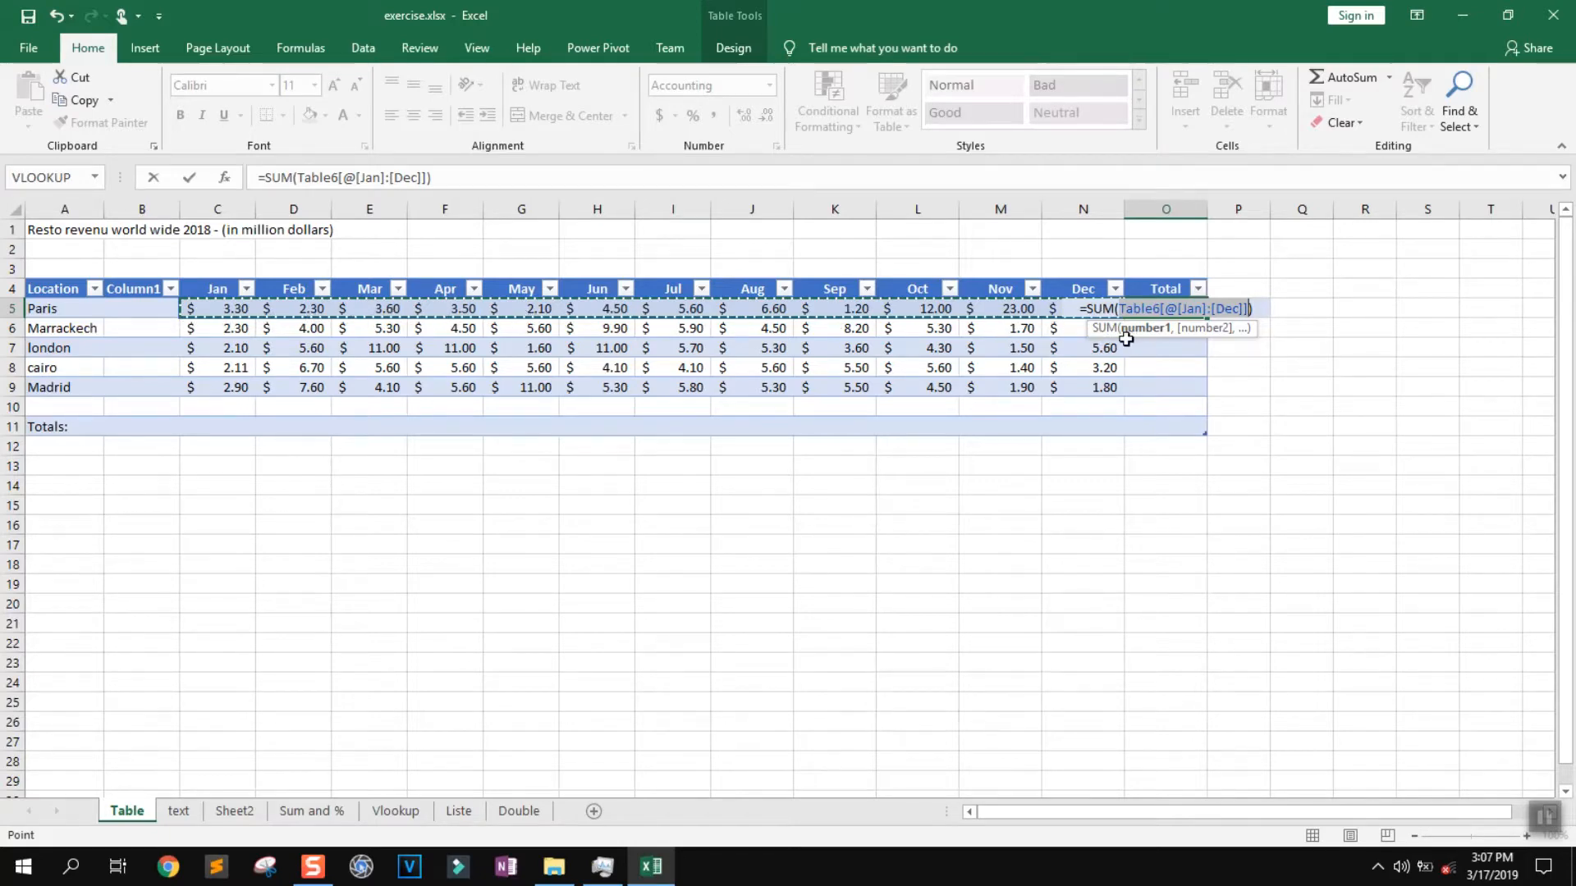
key(Return)
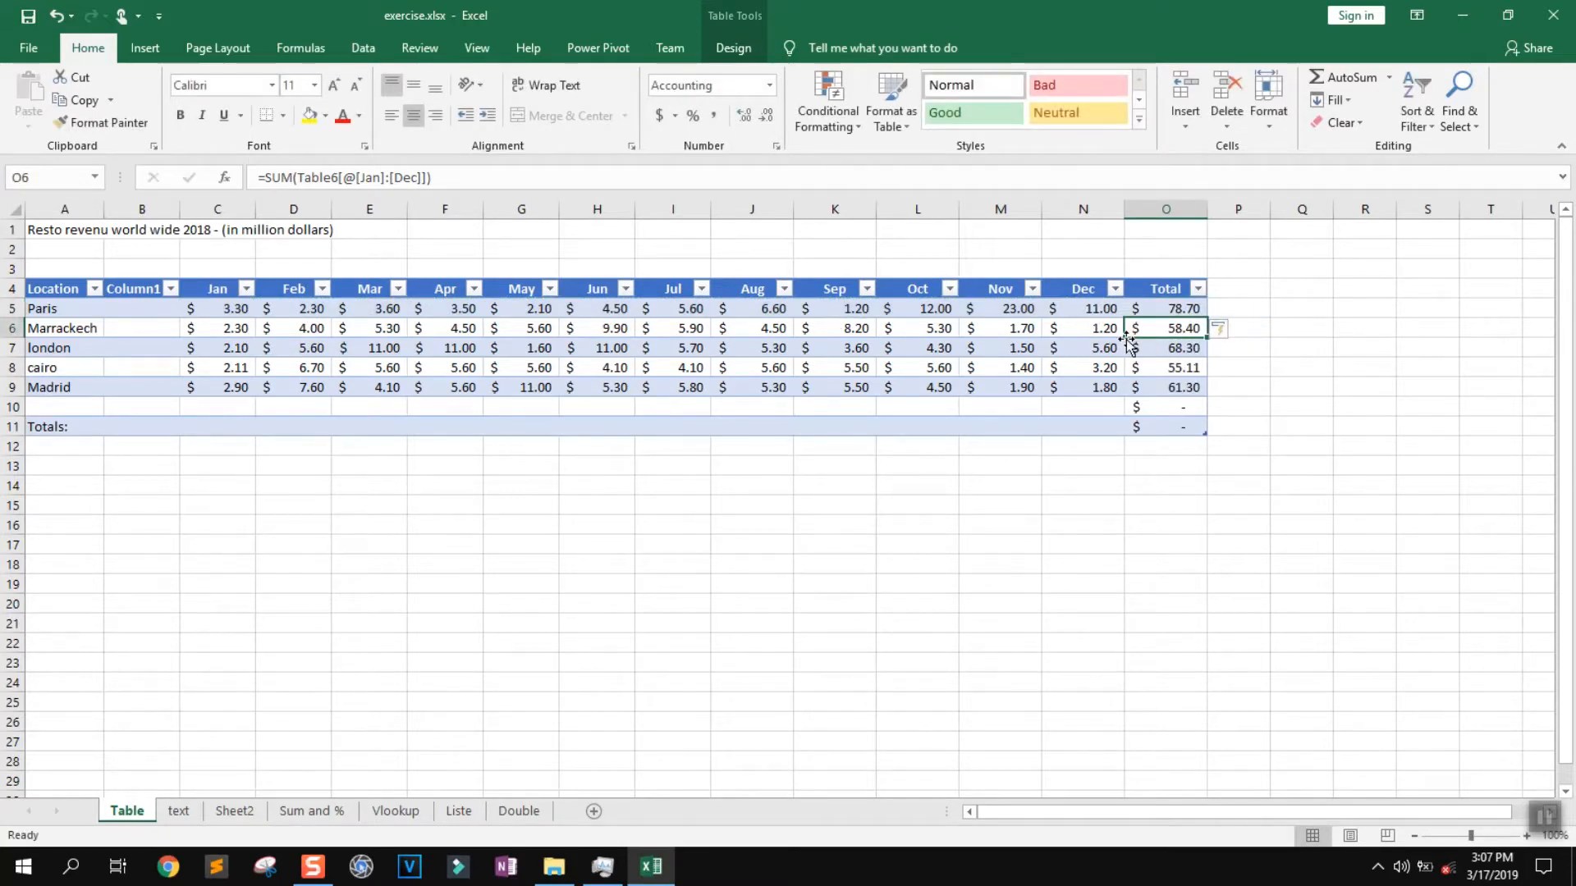
Step: Fill the Total formula from O5 down to the Totals row in O11
click(1182, 309)
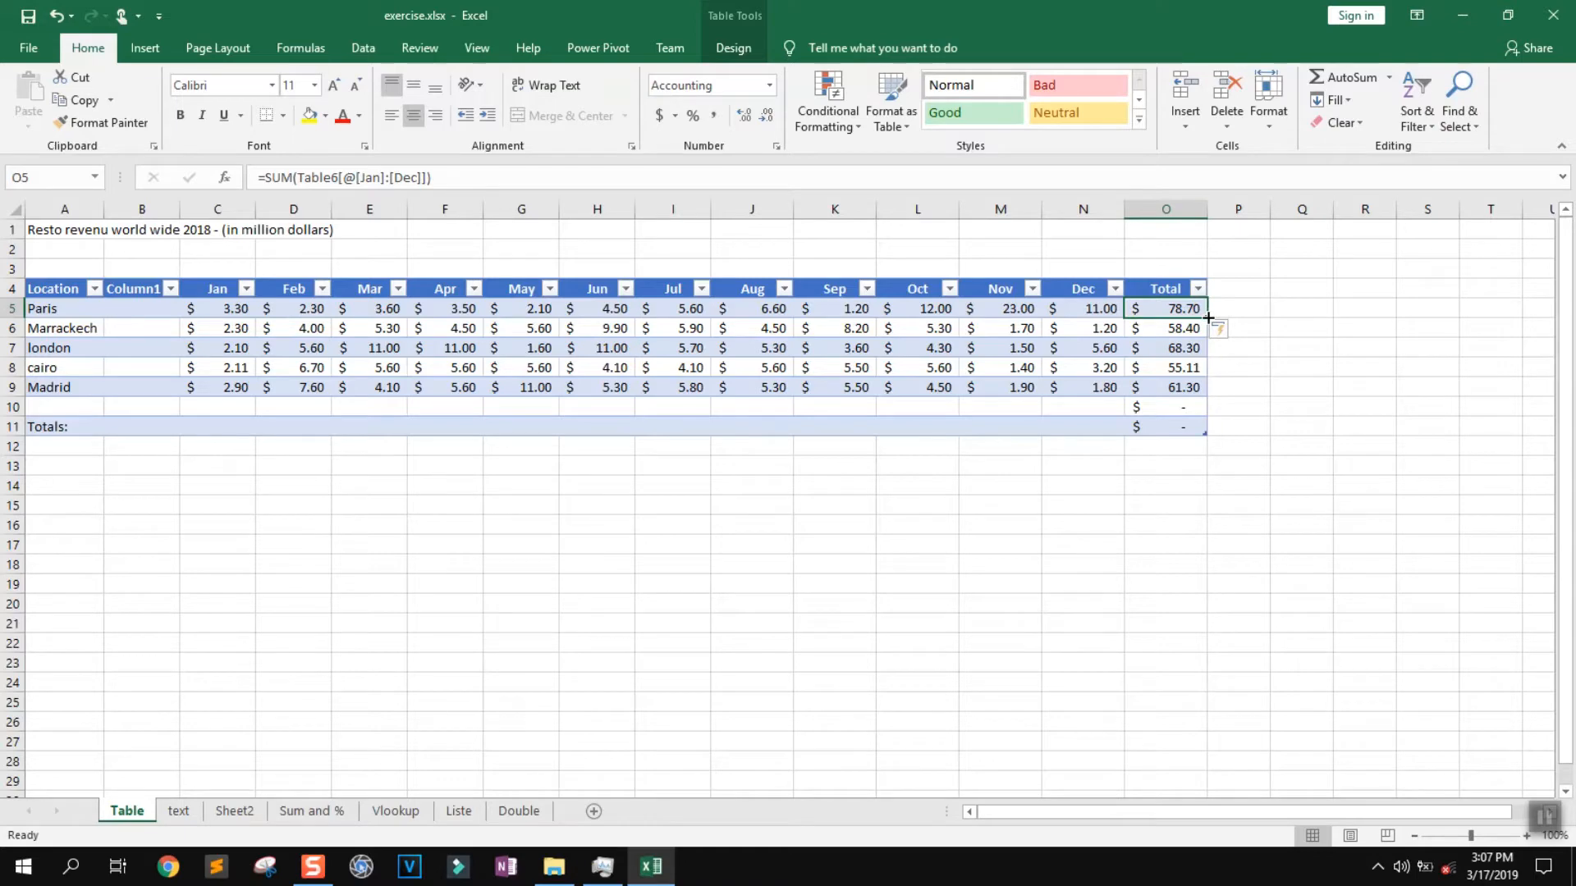
drag(1209, 317, 1200, 429)
click(1128, 449)
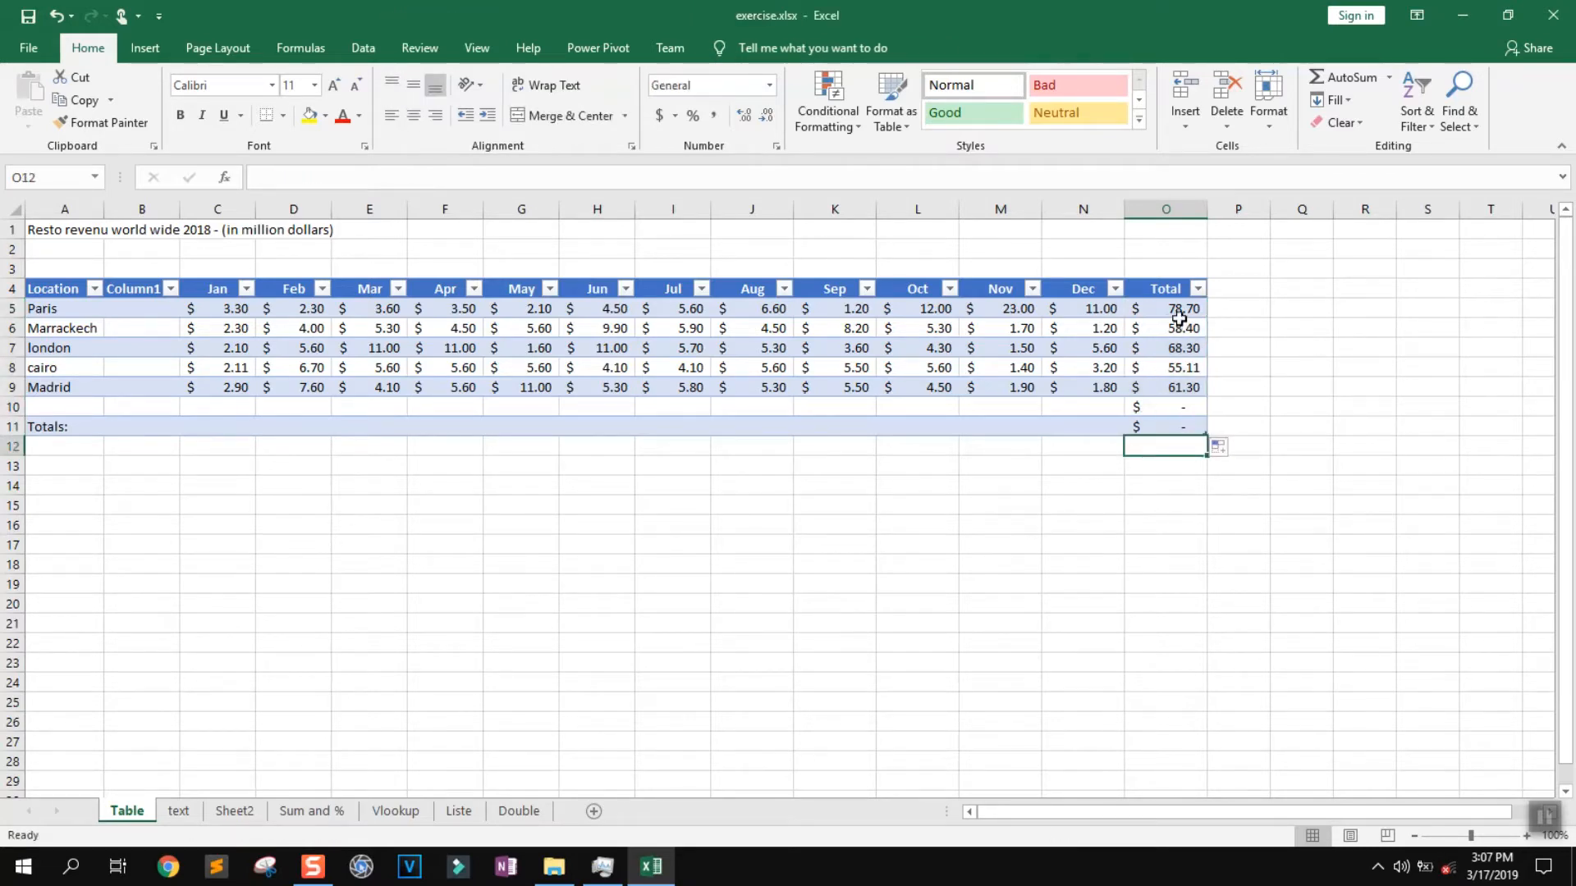
Step: Delete the empty row 10 between Madrid and Totals
click(6, 407)
right_click(8, 407)
click(71, 563)
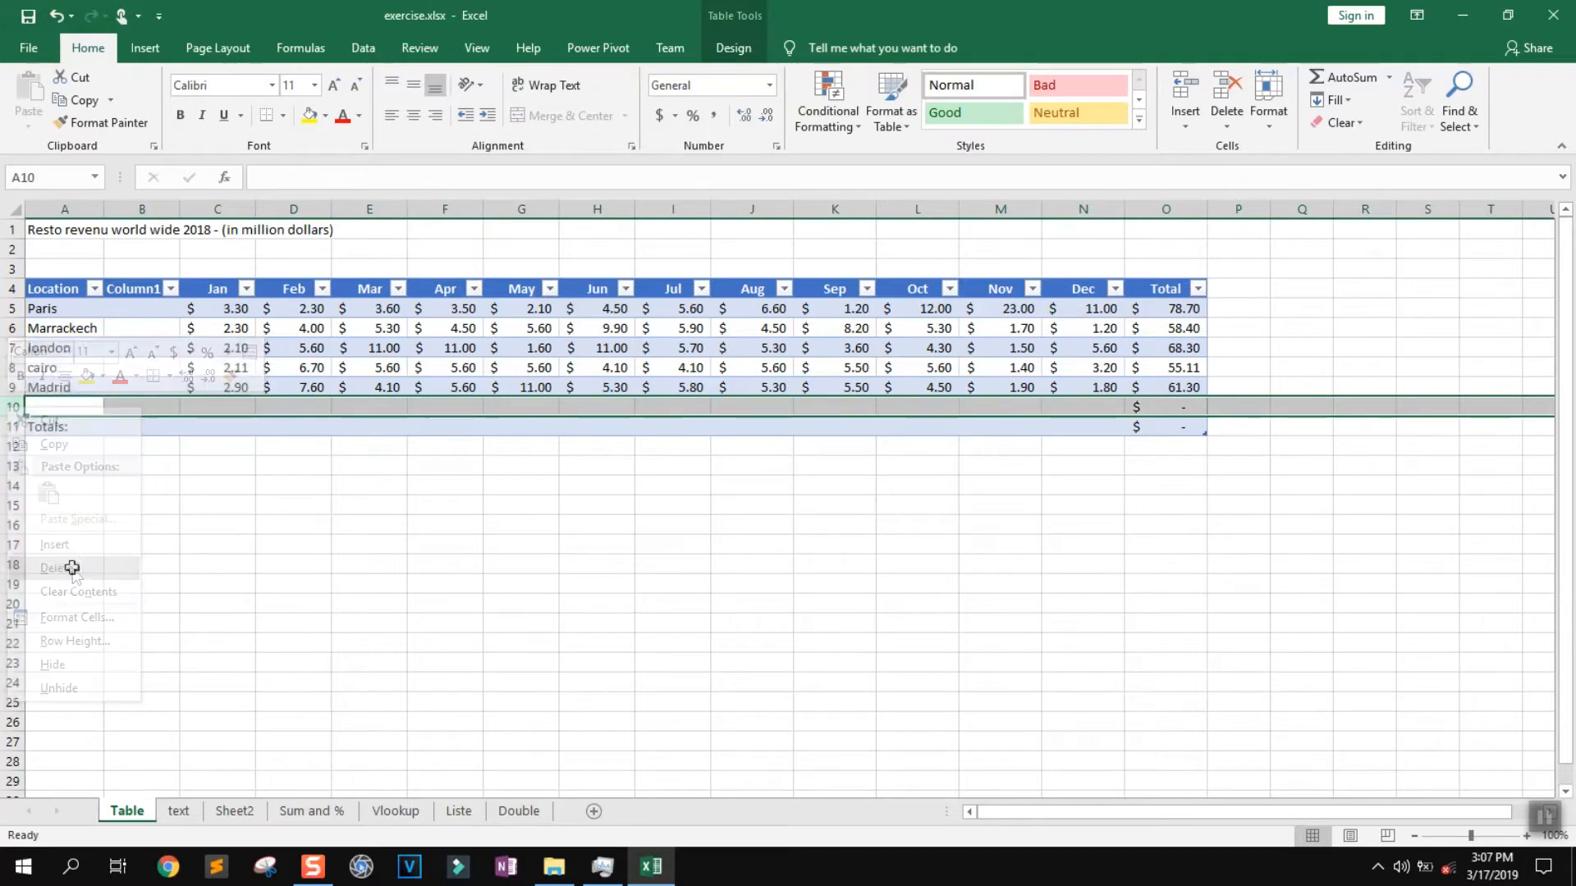
click(221, 446)
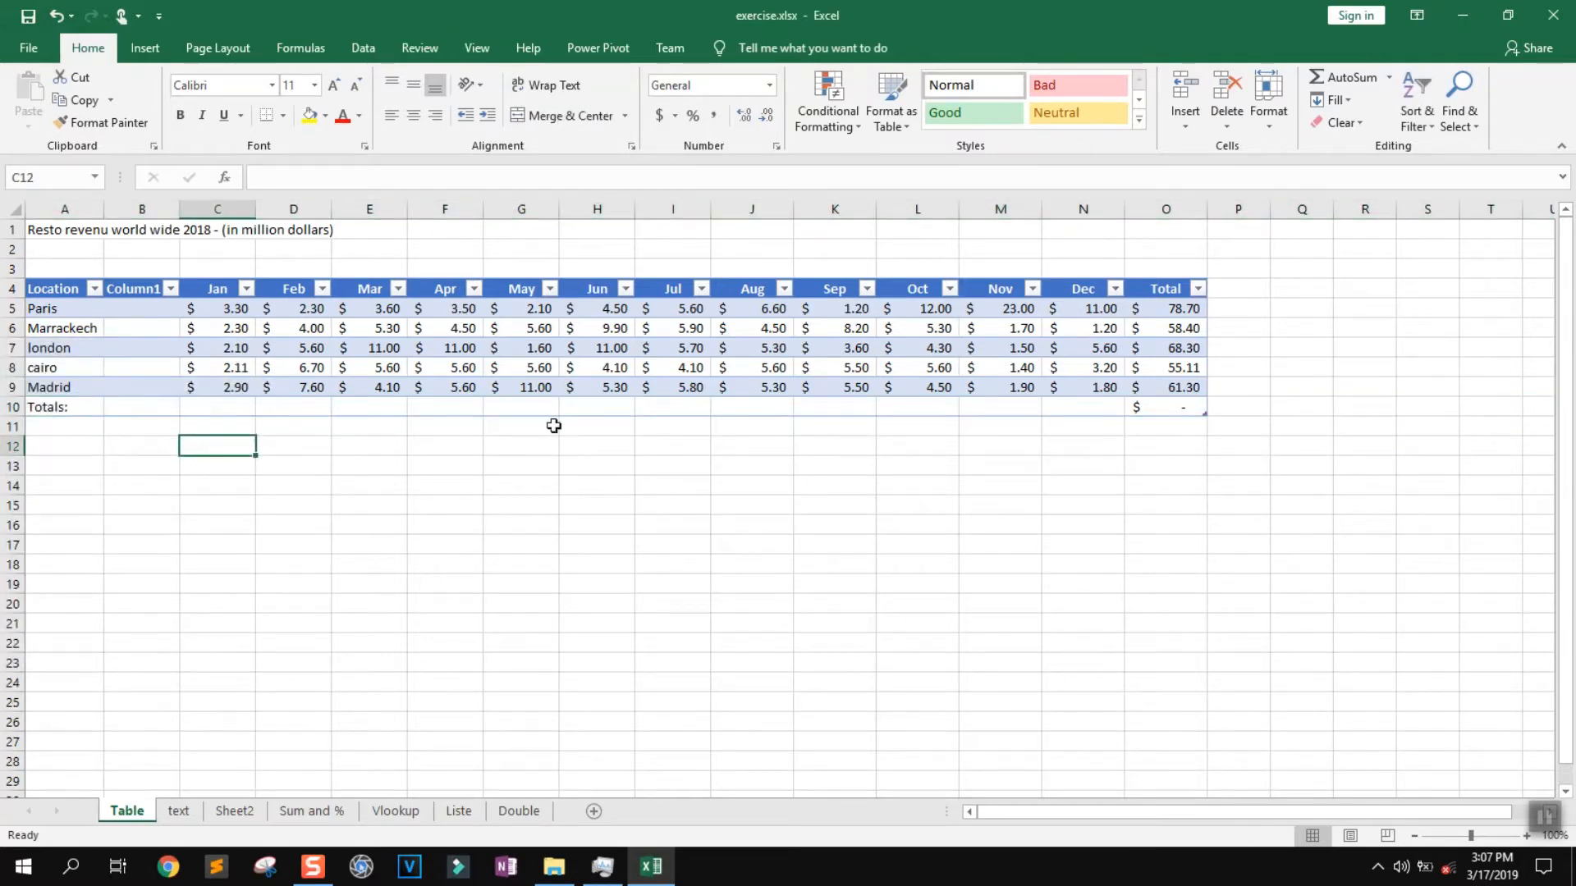
Step: Total the January column in C10 with AutoSum and inspect the resulting formula without changing it
click(215, 414)
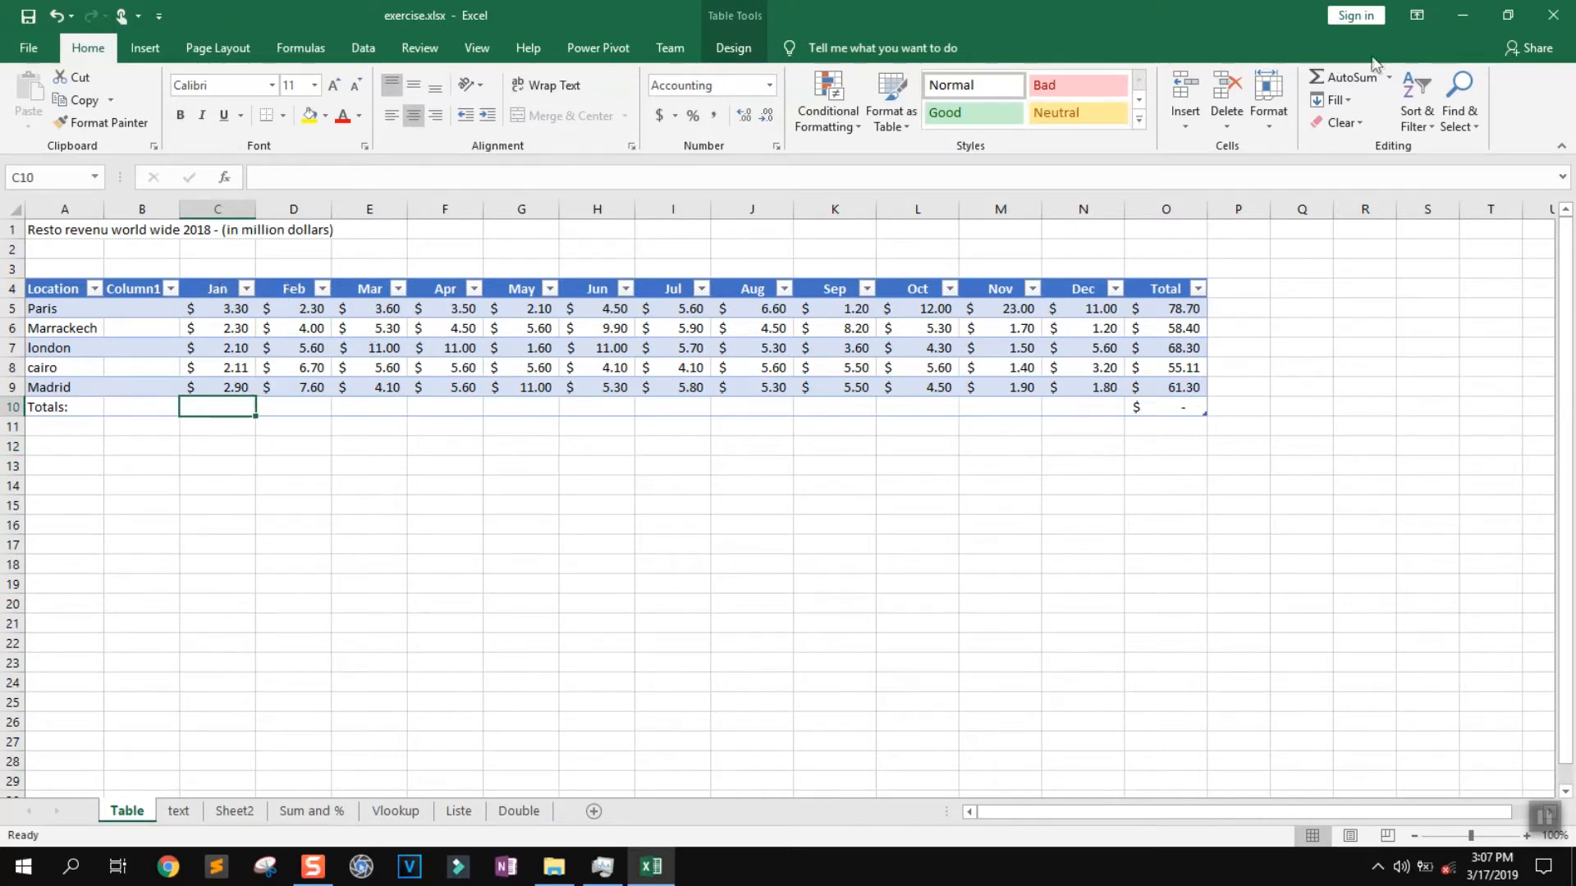
click(1346, 77)
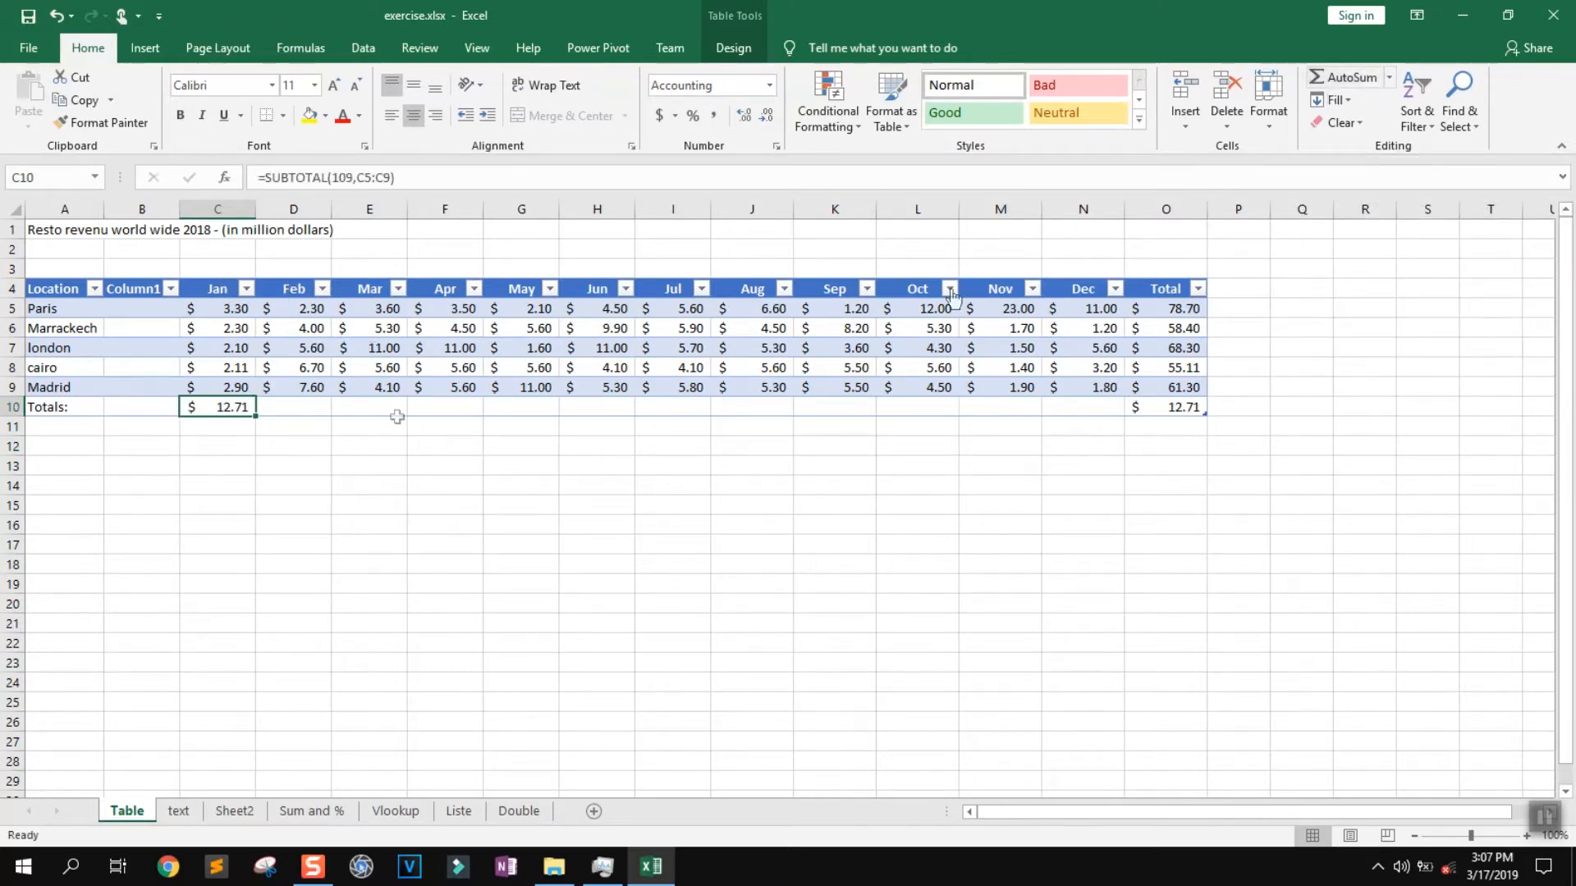
double_click(236, 408)
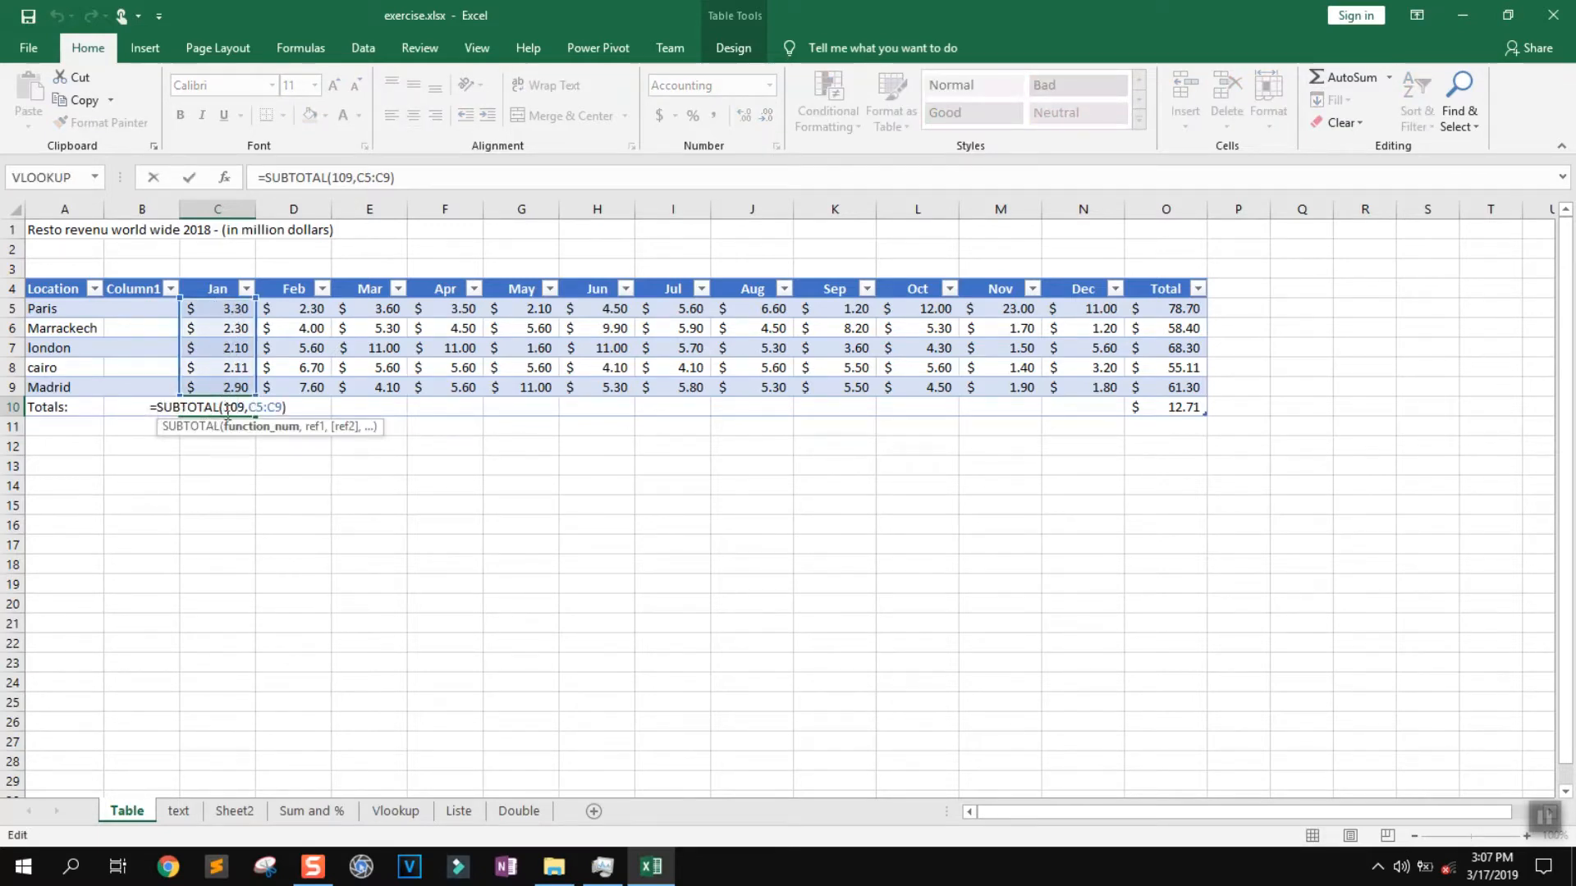
key(Escape)
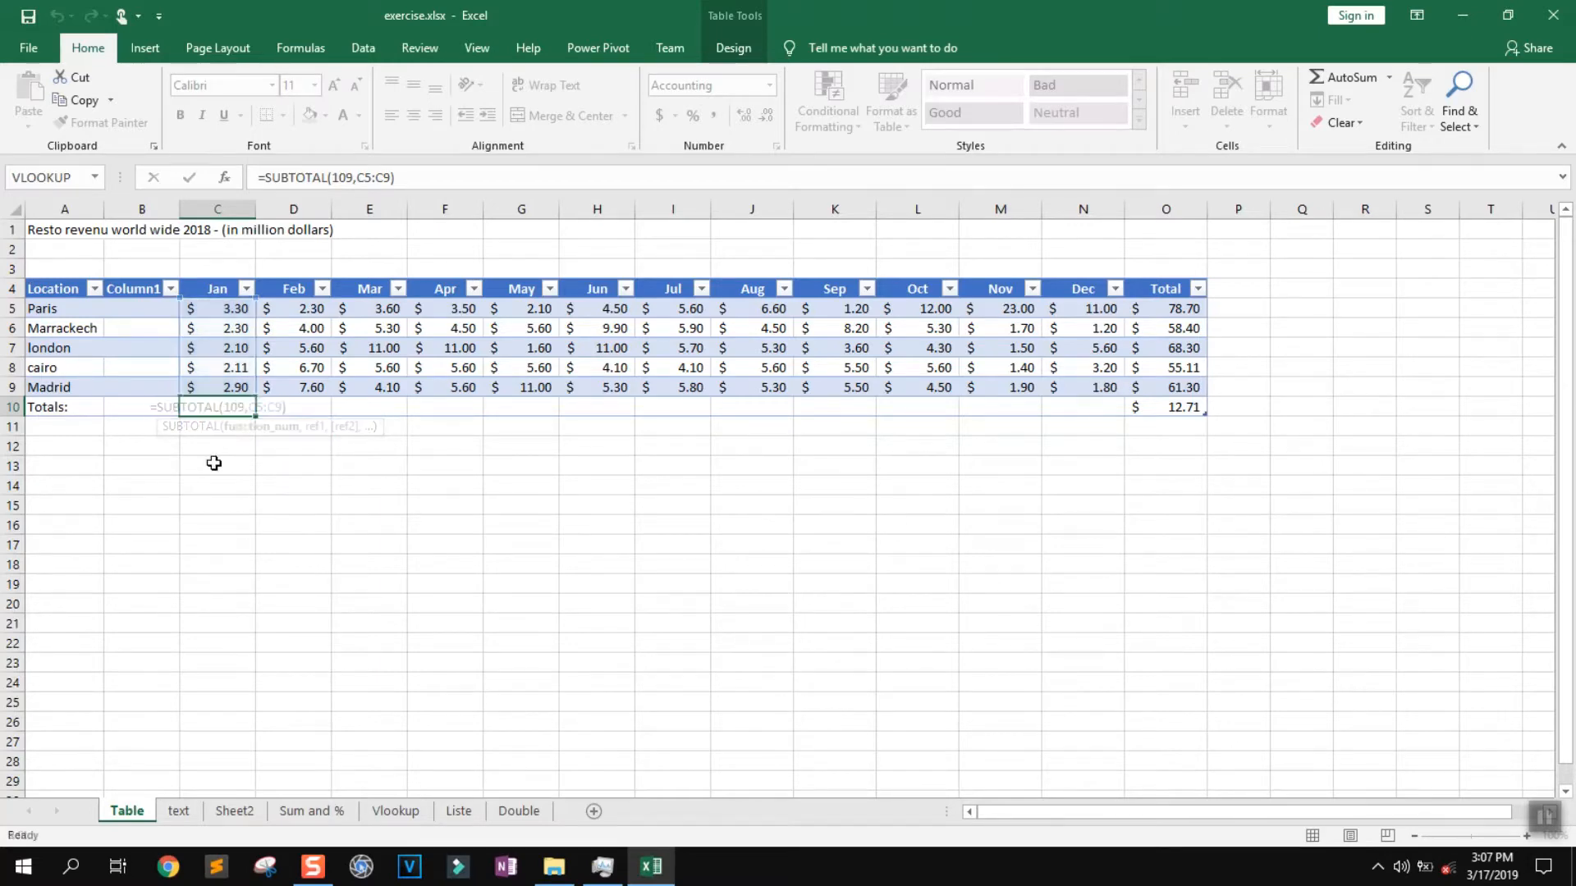
Step: Fill the January total formula from C10 across the Totals row to December in N10
drag(256, 419, 256, 417)
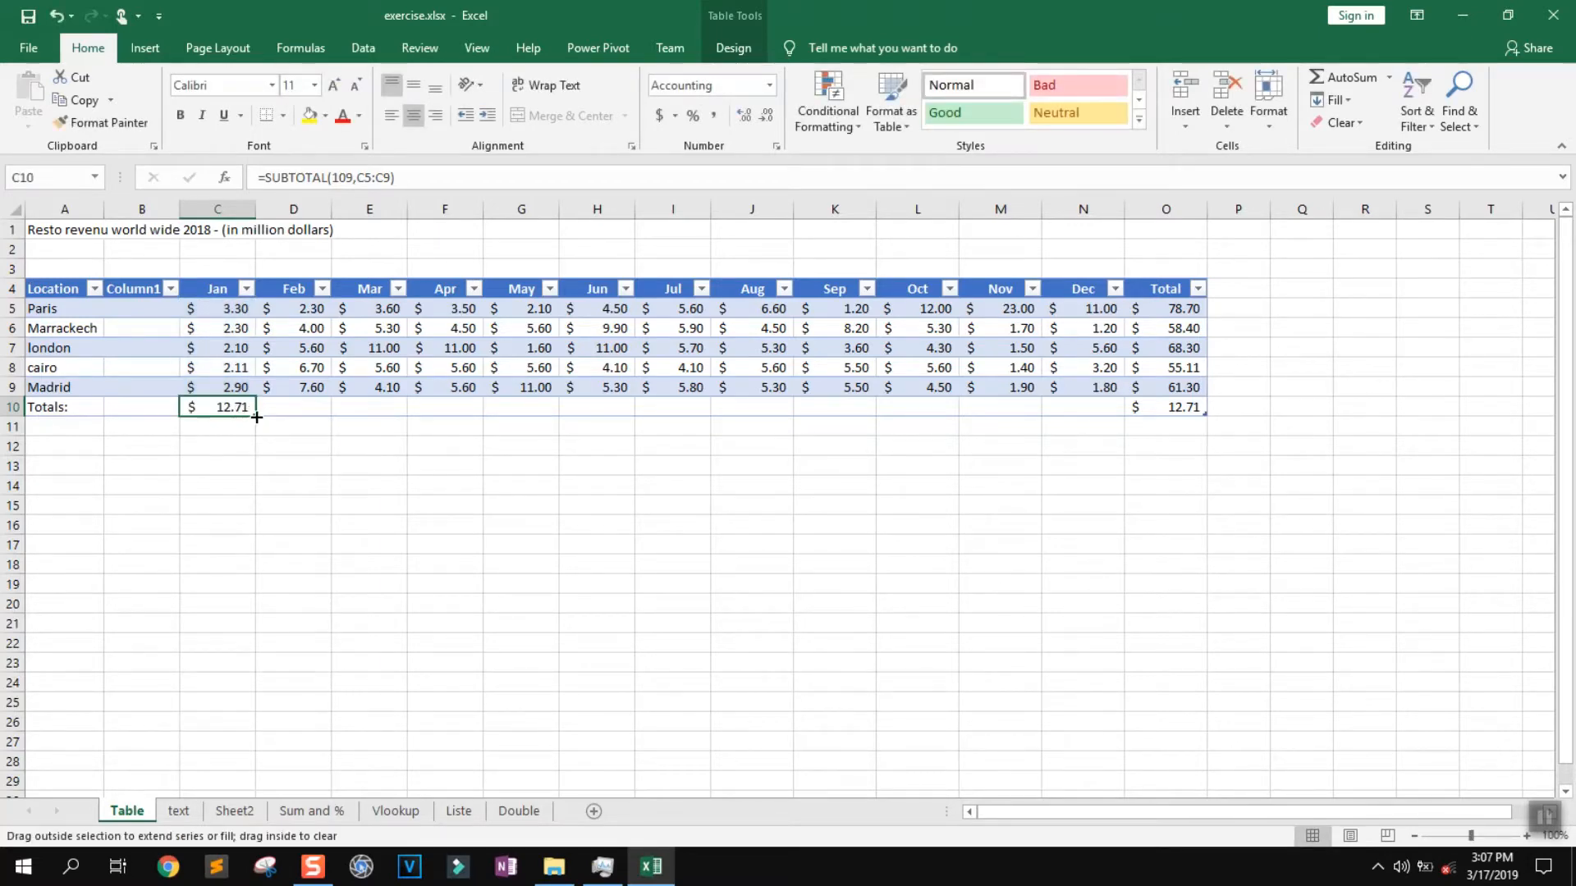
drag(257, 416, 1109, 415)
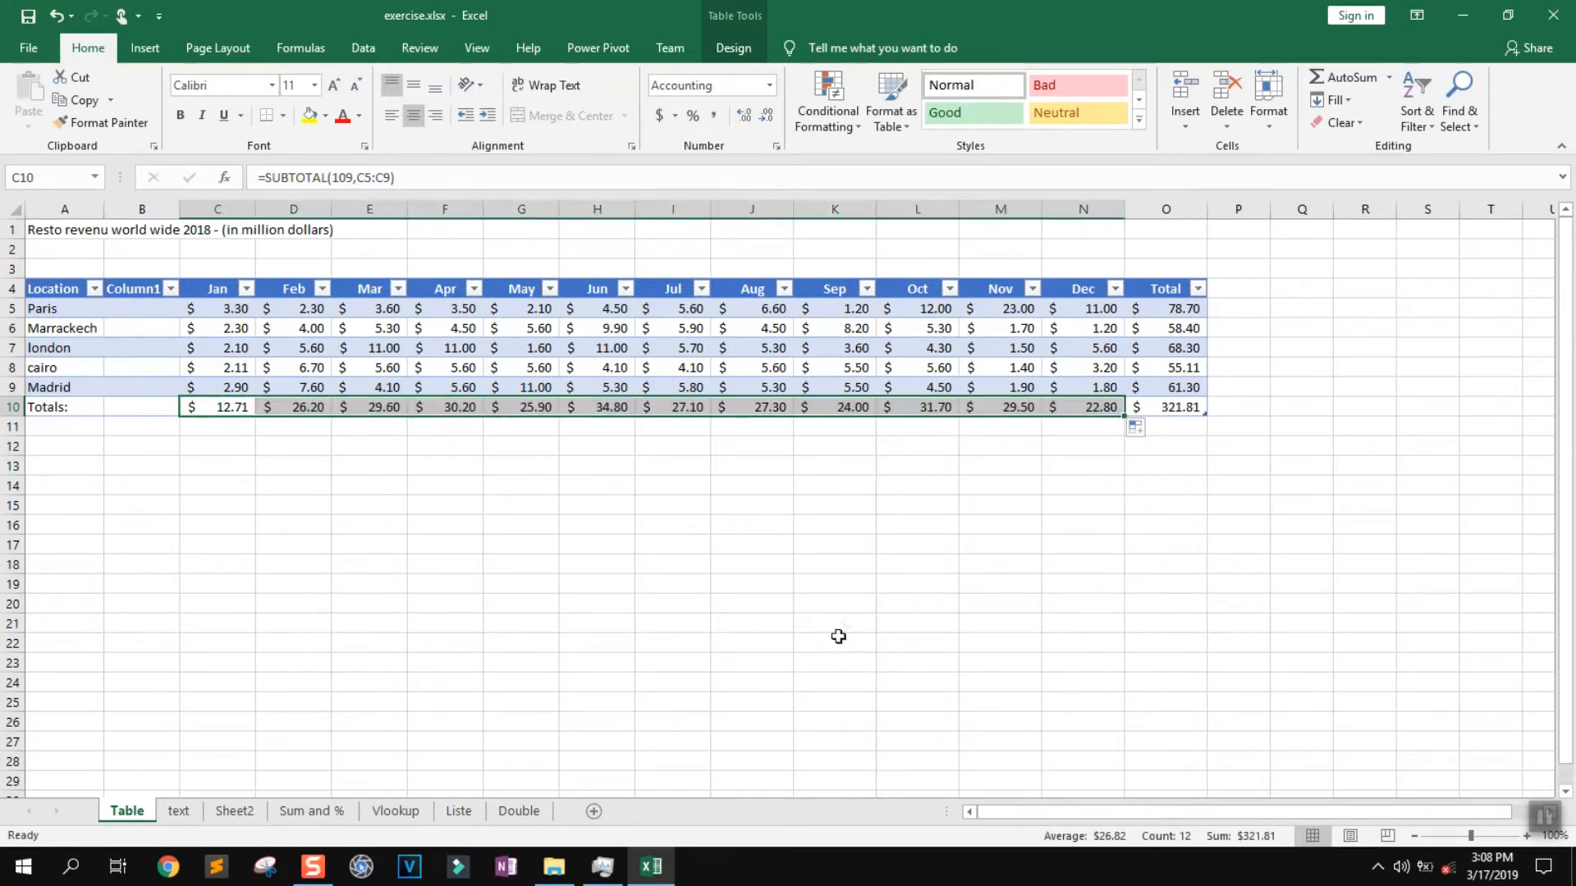
click(864, 486)
Step: Paste a copy of the revenue title and table into a new sheet and select K7 inside the copied table
mouse_move(237, 397)
mouse_down()
mouse_move(316, 406)
mouse_move(265, 405)
mouse_up()
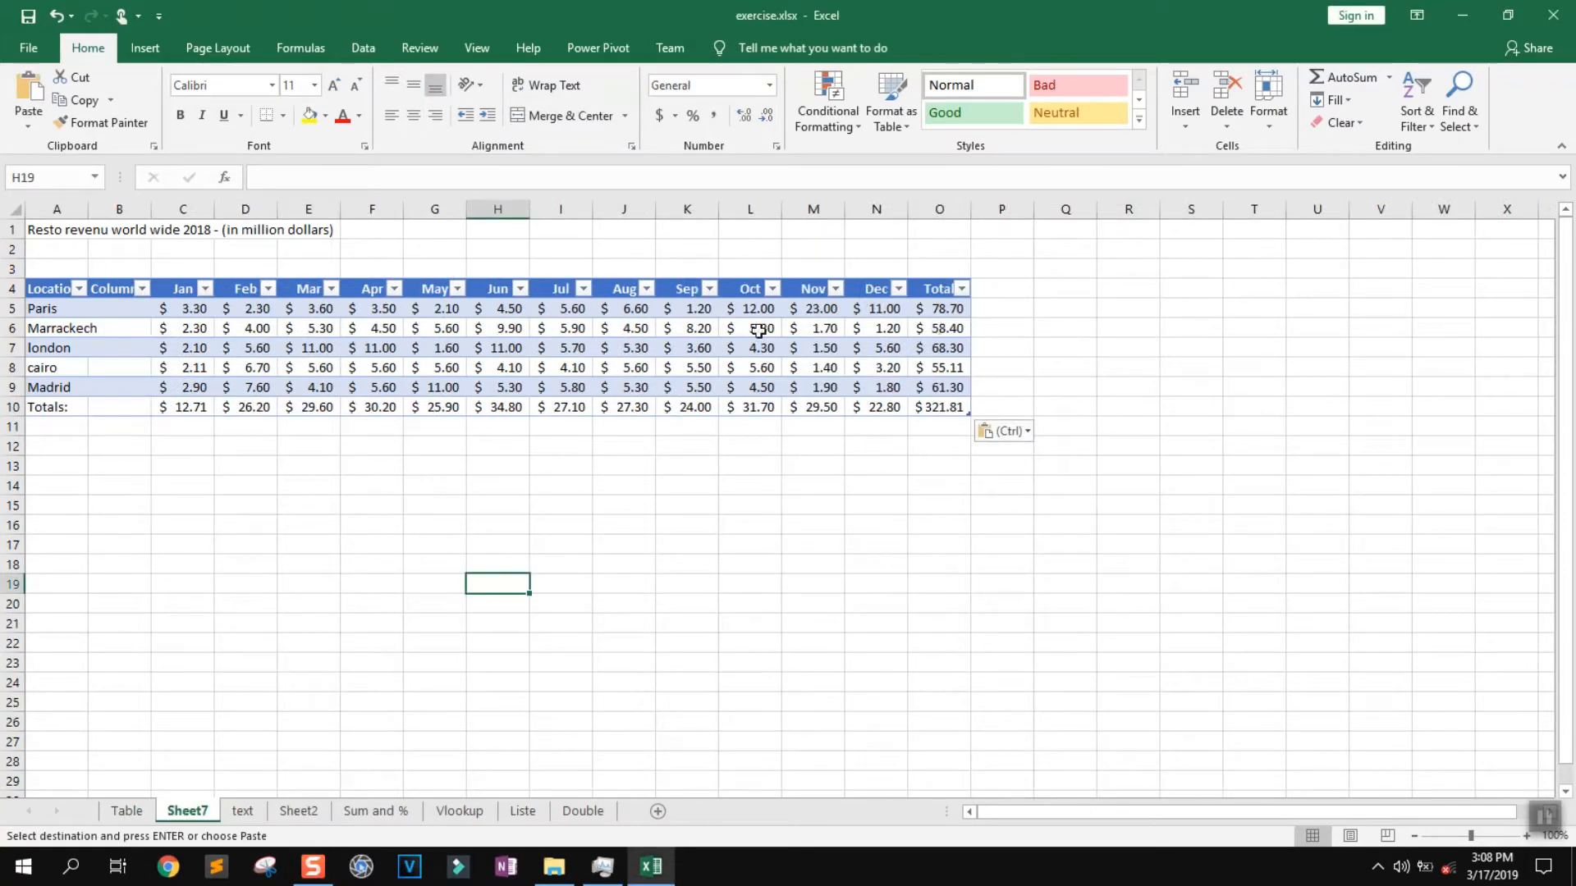
click(684, 345)
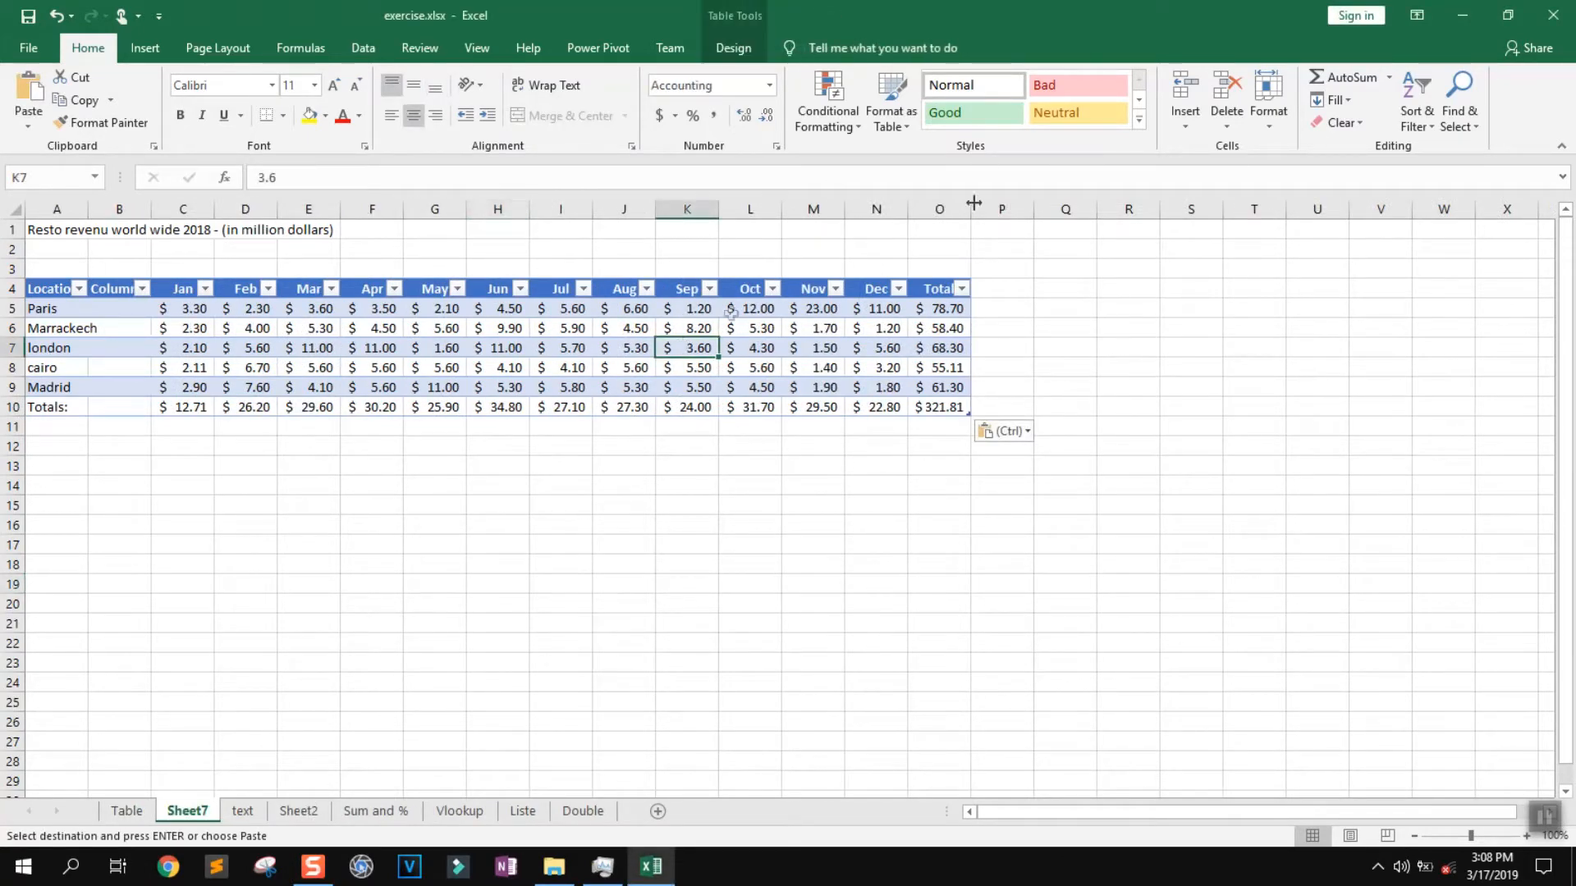
Step: Apply the Bad cell style to K7, G8:H8 and H7, and the Neutral style to N6
click(1054, 85)
click(877, 328)
click(1072, 110)
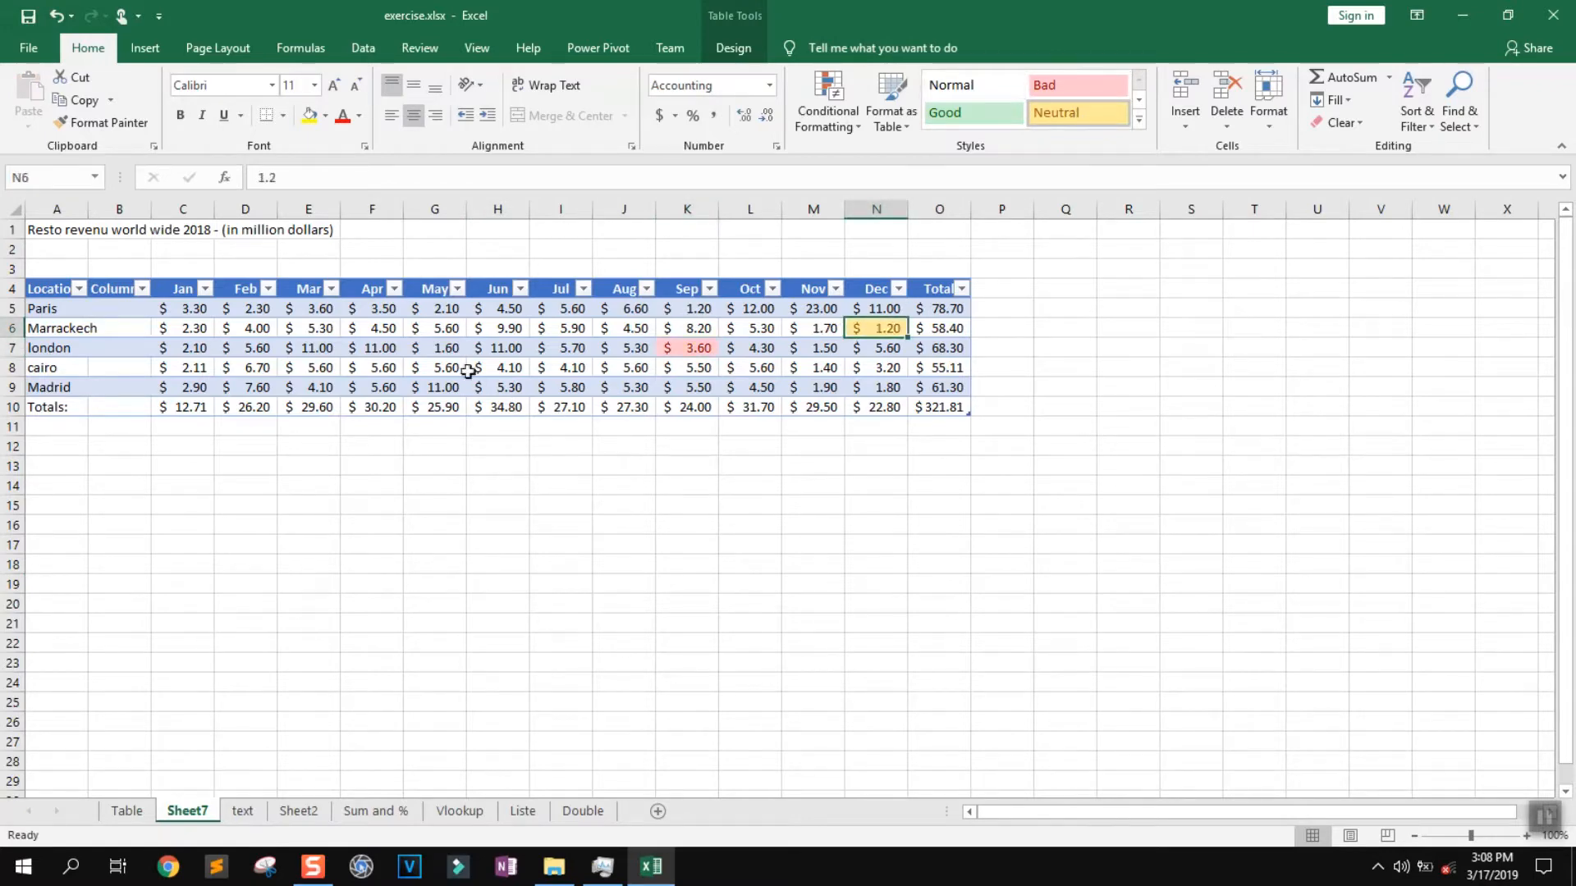
drag(435, 367, 498, 367)
click(1054, 84)
click(484, 345)
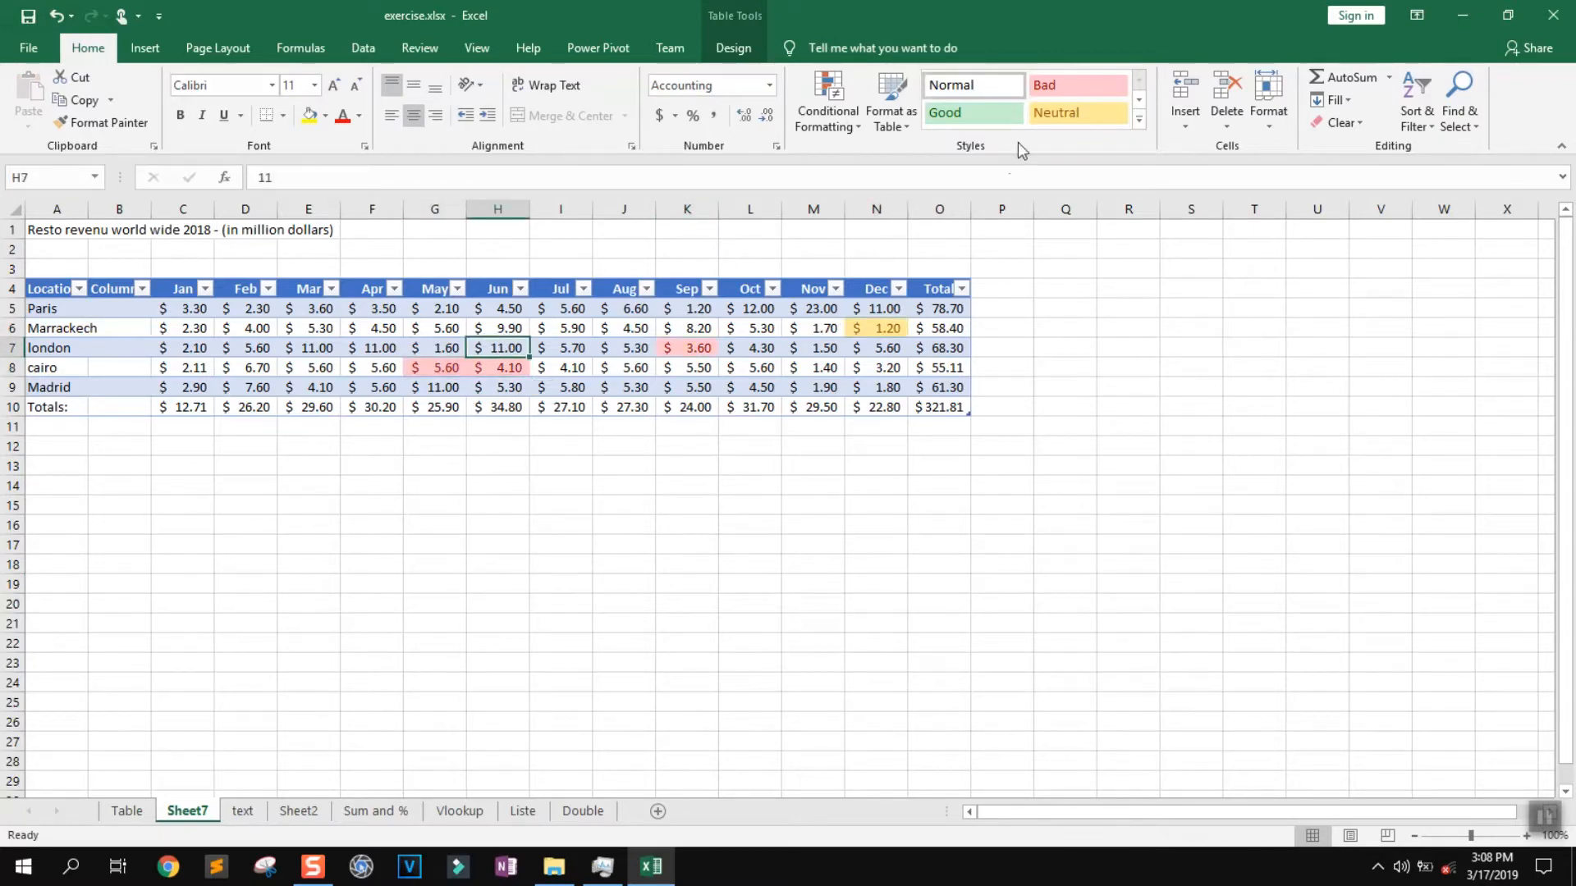
click(1049, 89)
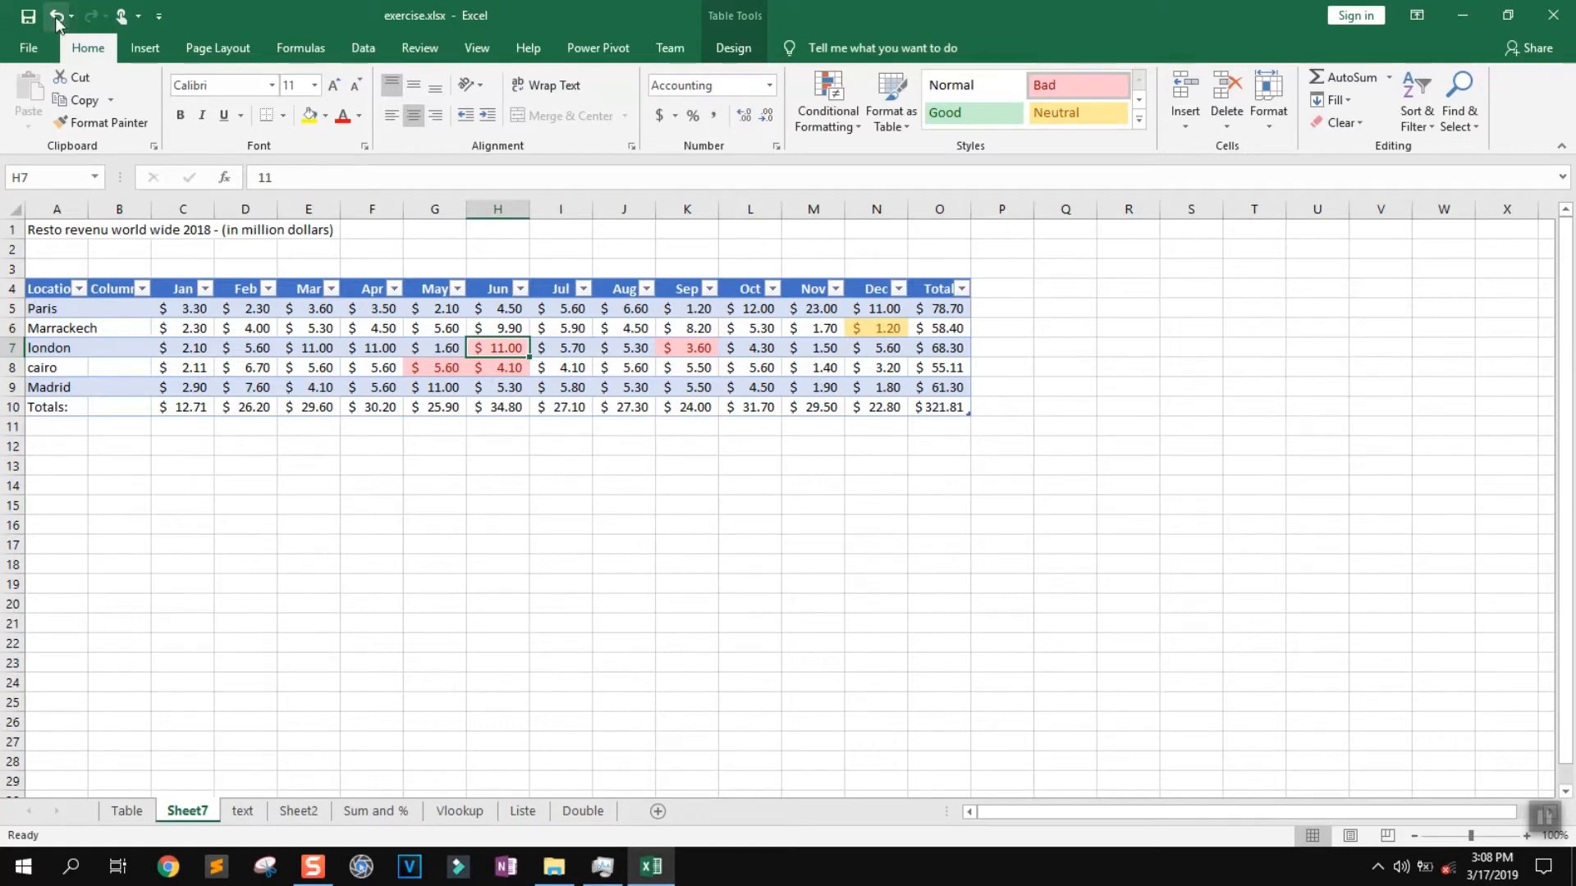
click(443, 329)
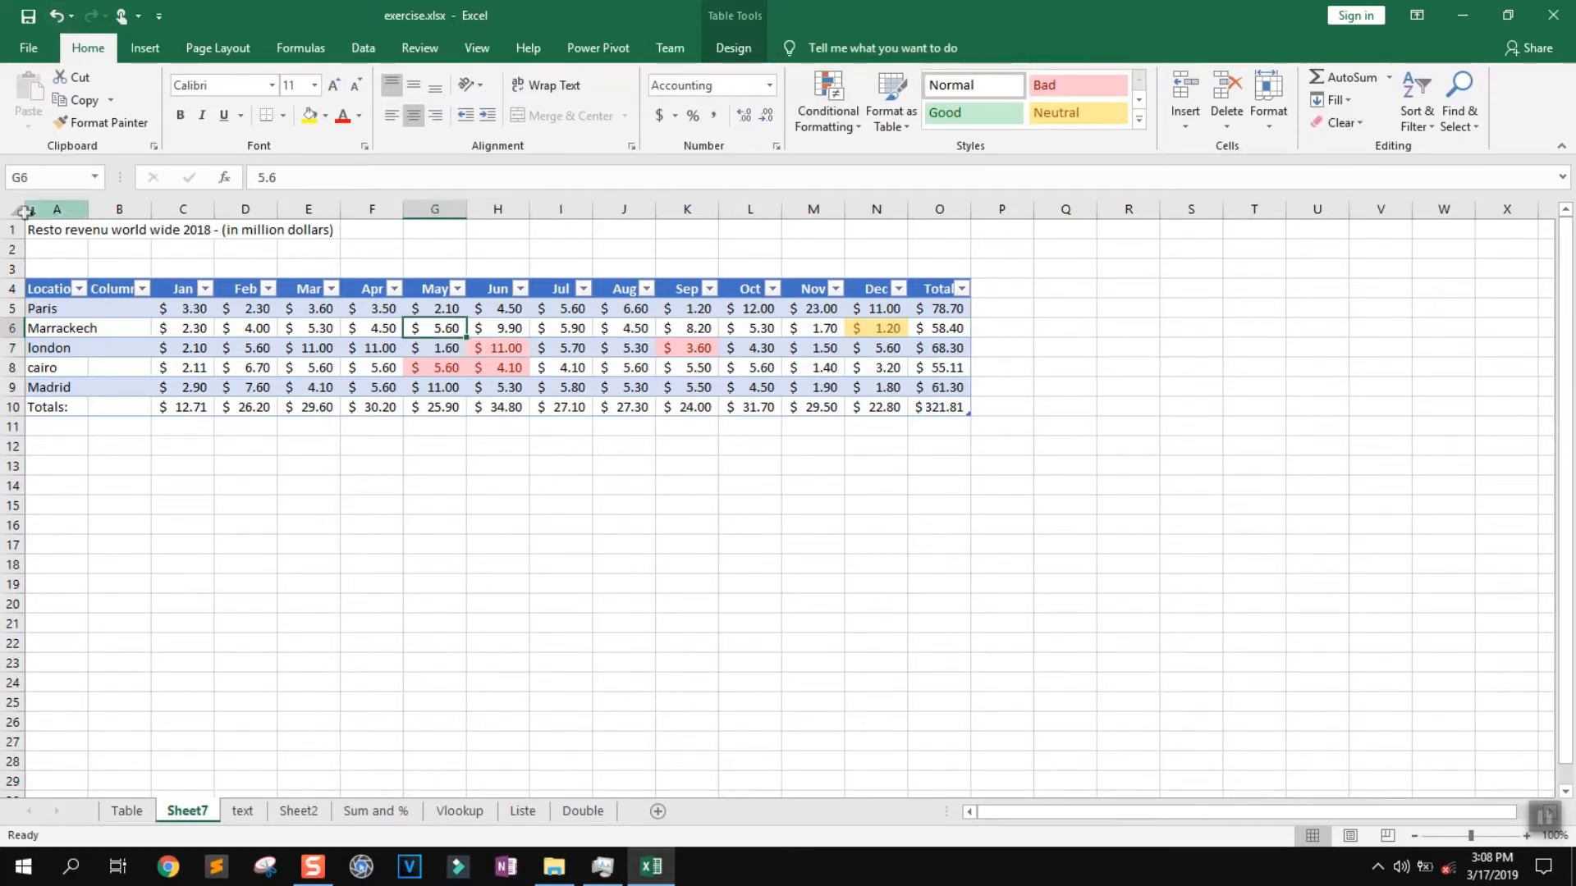
Step: Clear all formats from the entire Sheet7 while keeping its contents
click(25, 212)
click(1355, 123)
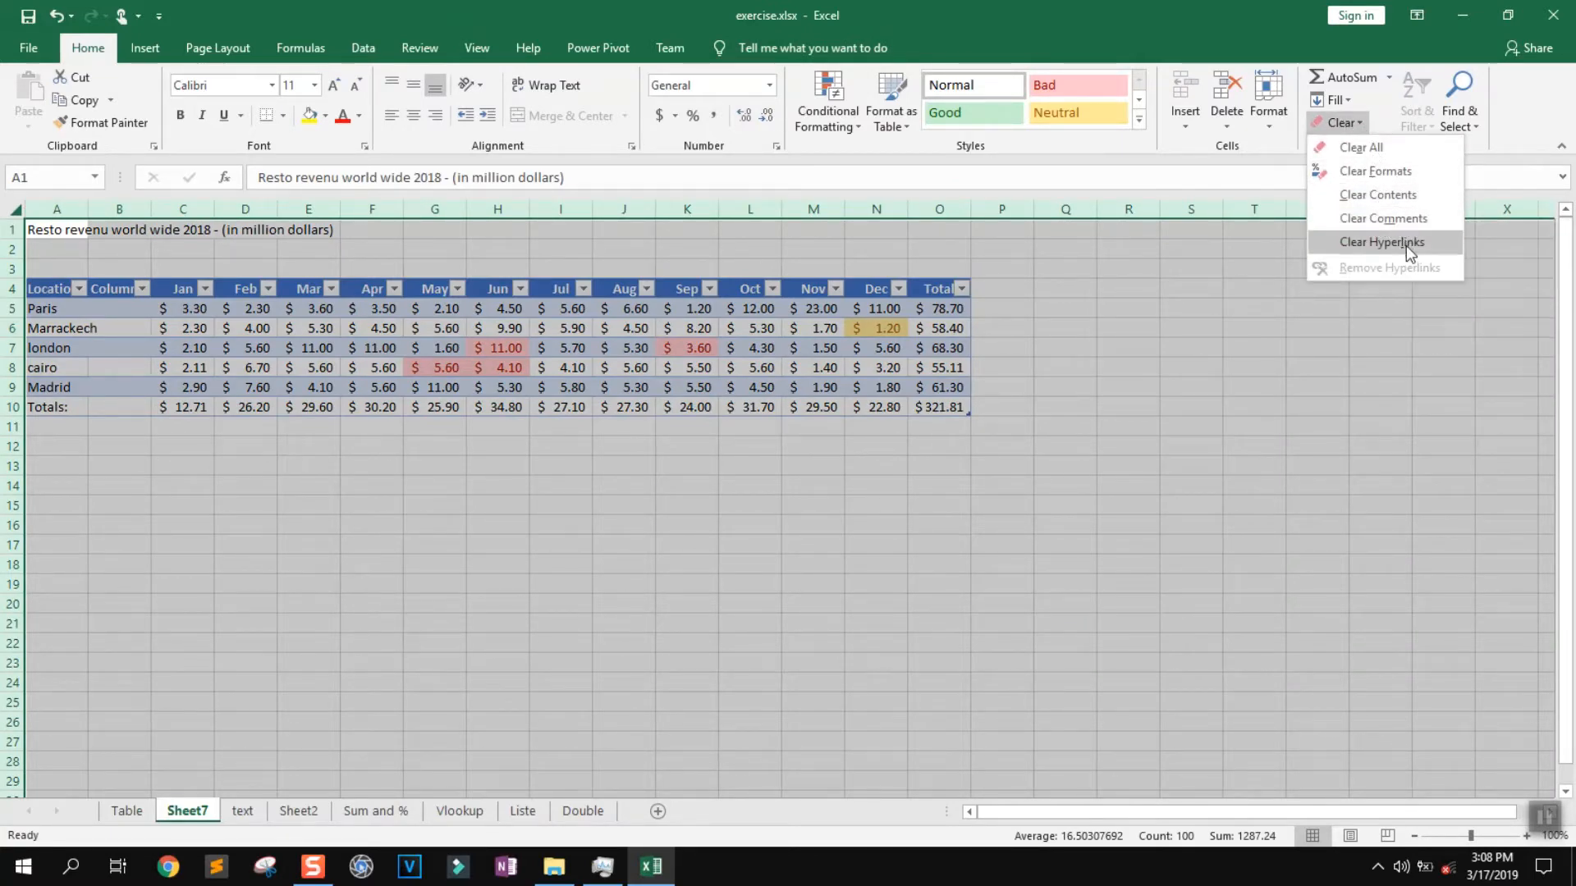
click(1391, 172)
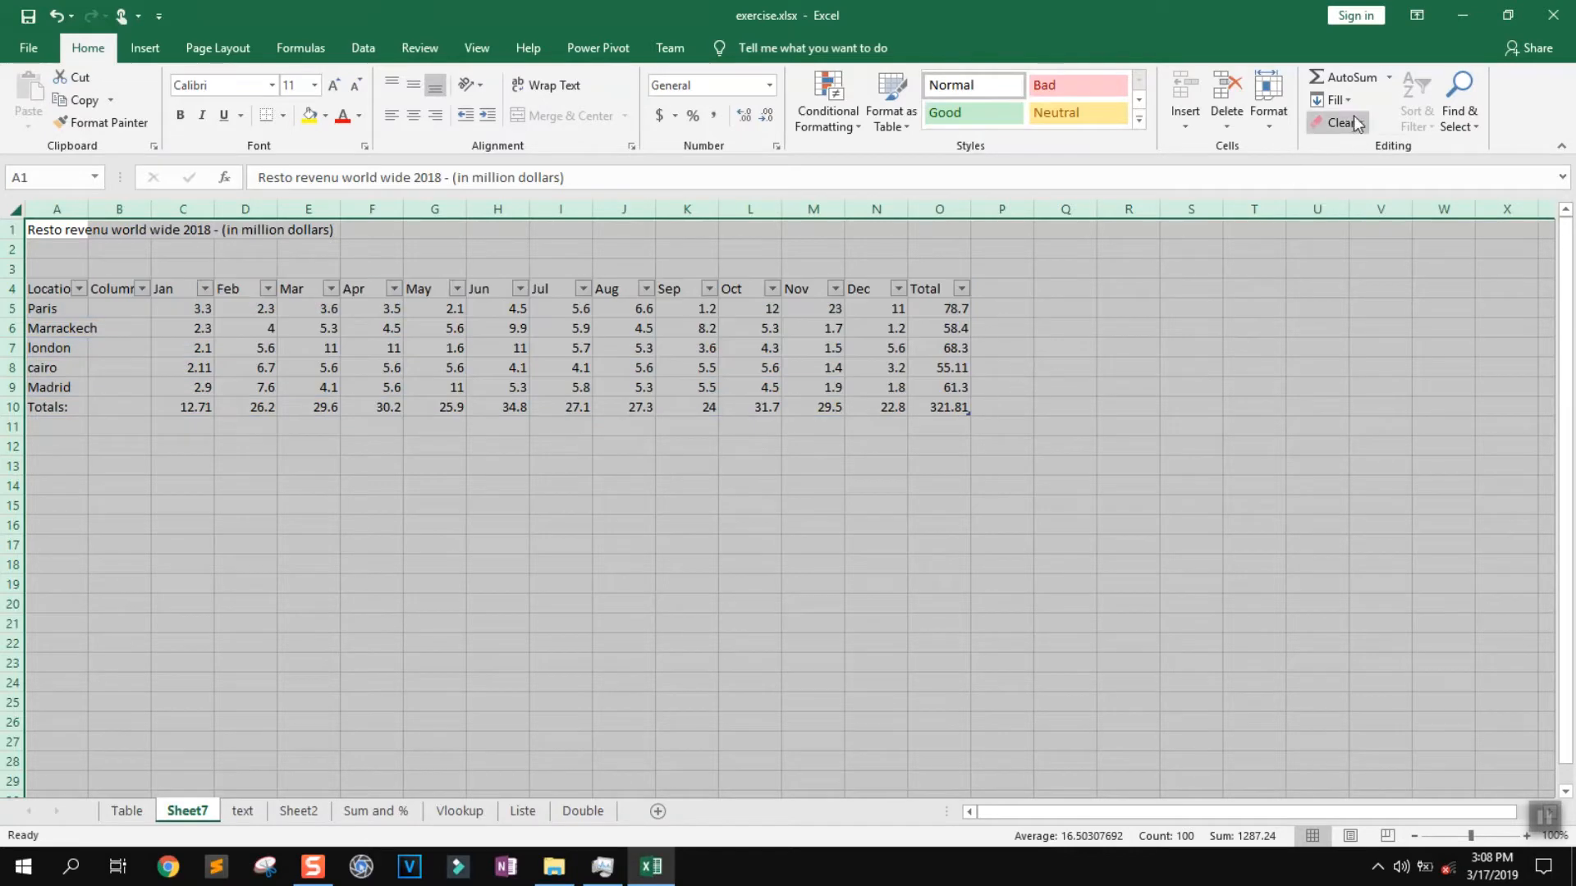
click(408, 443)
click(1551, 818)
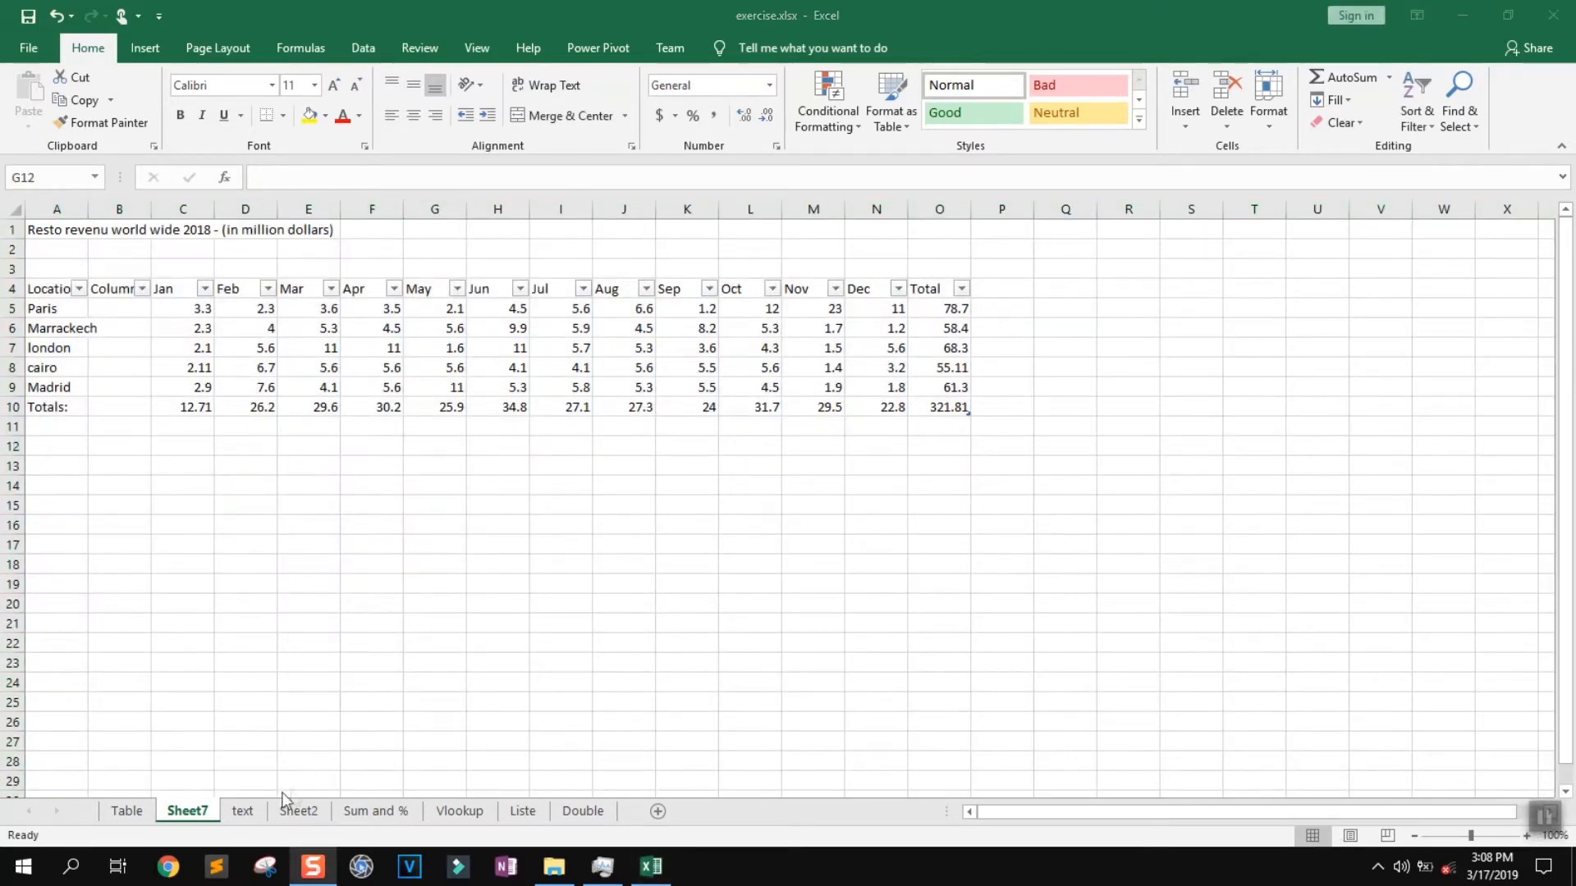
click(197, 812)
right_click(197, 811)
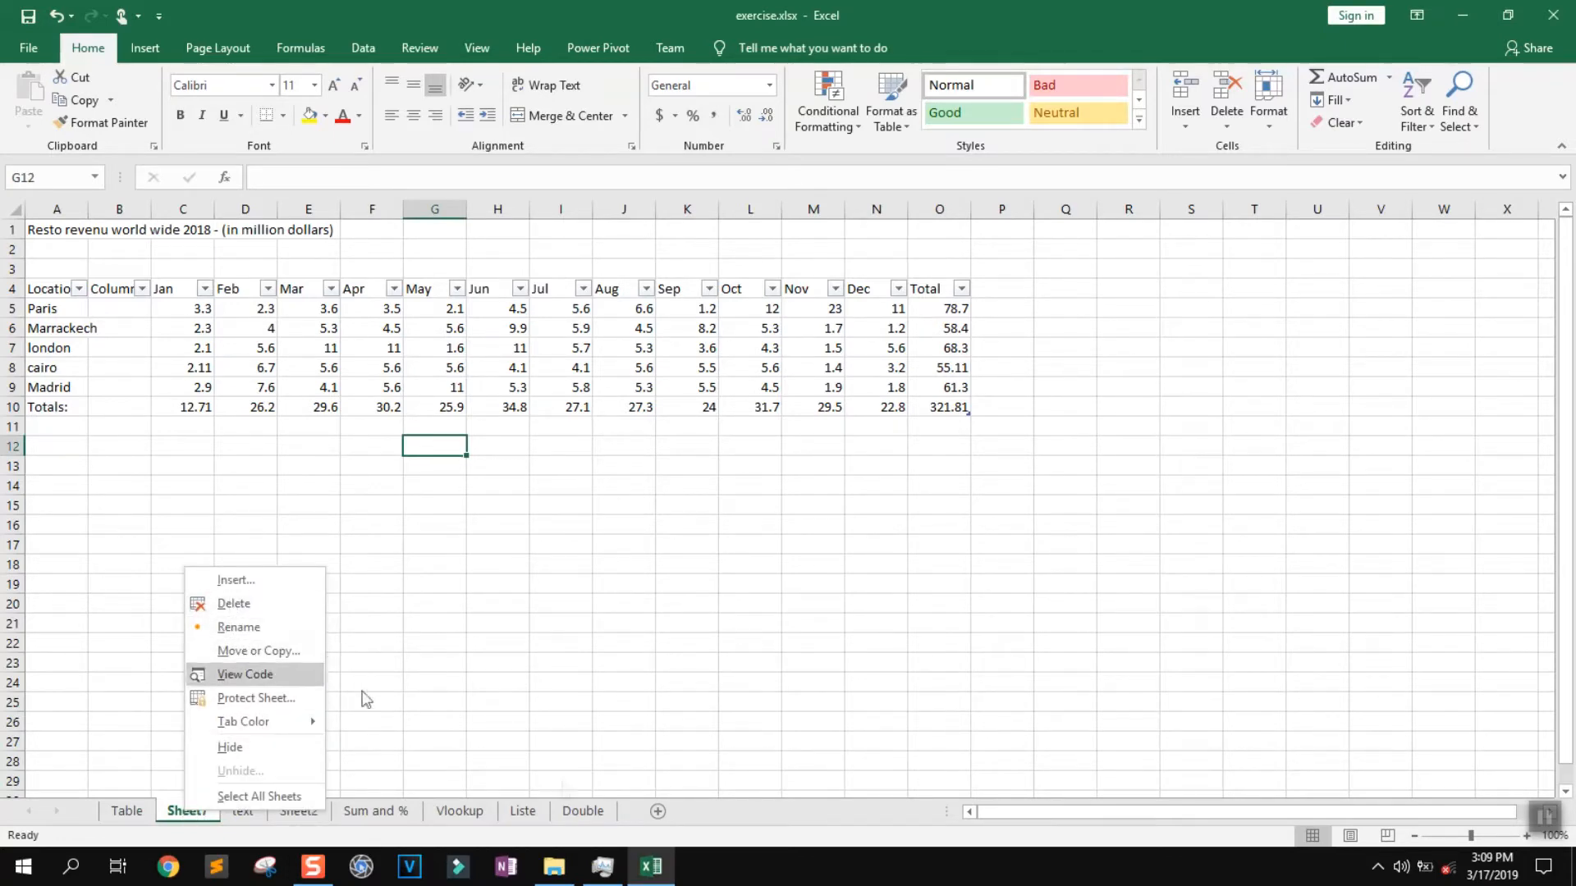
click(414, 645)
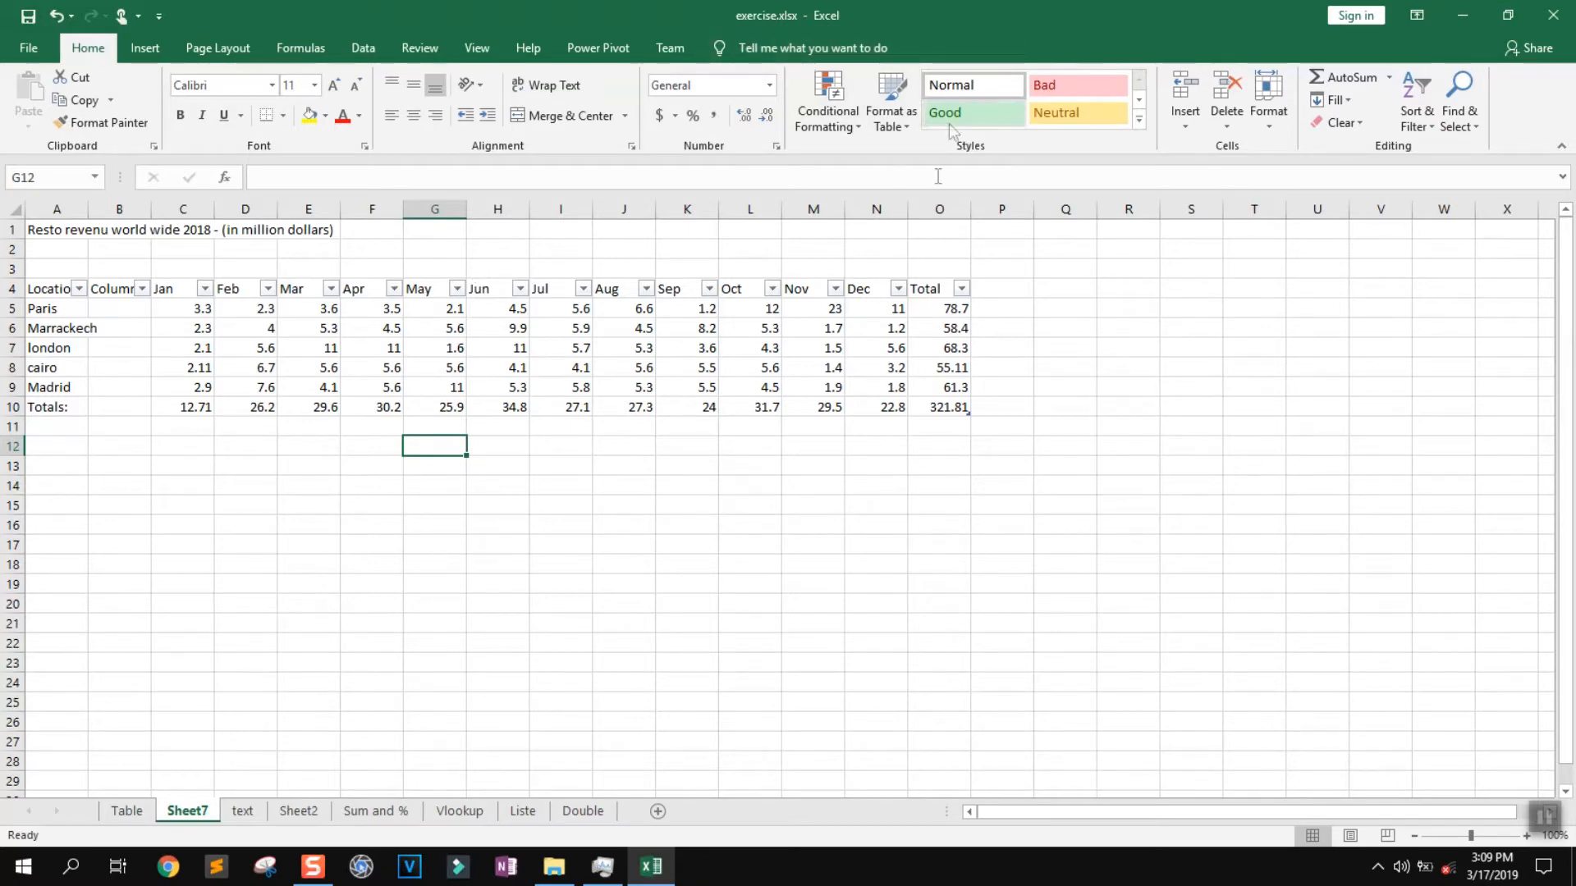
Step: Open the "10 Most Used Formulas & tools MS Excel.xls" workbook from the desktop and inspect the student table on Sheet2
click(1463, 15)
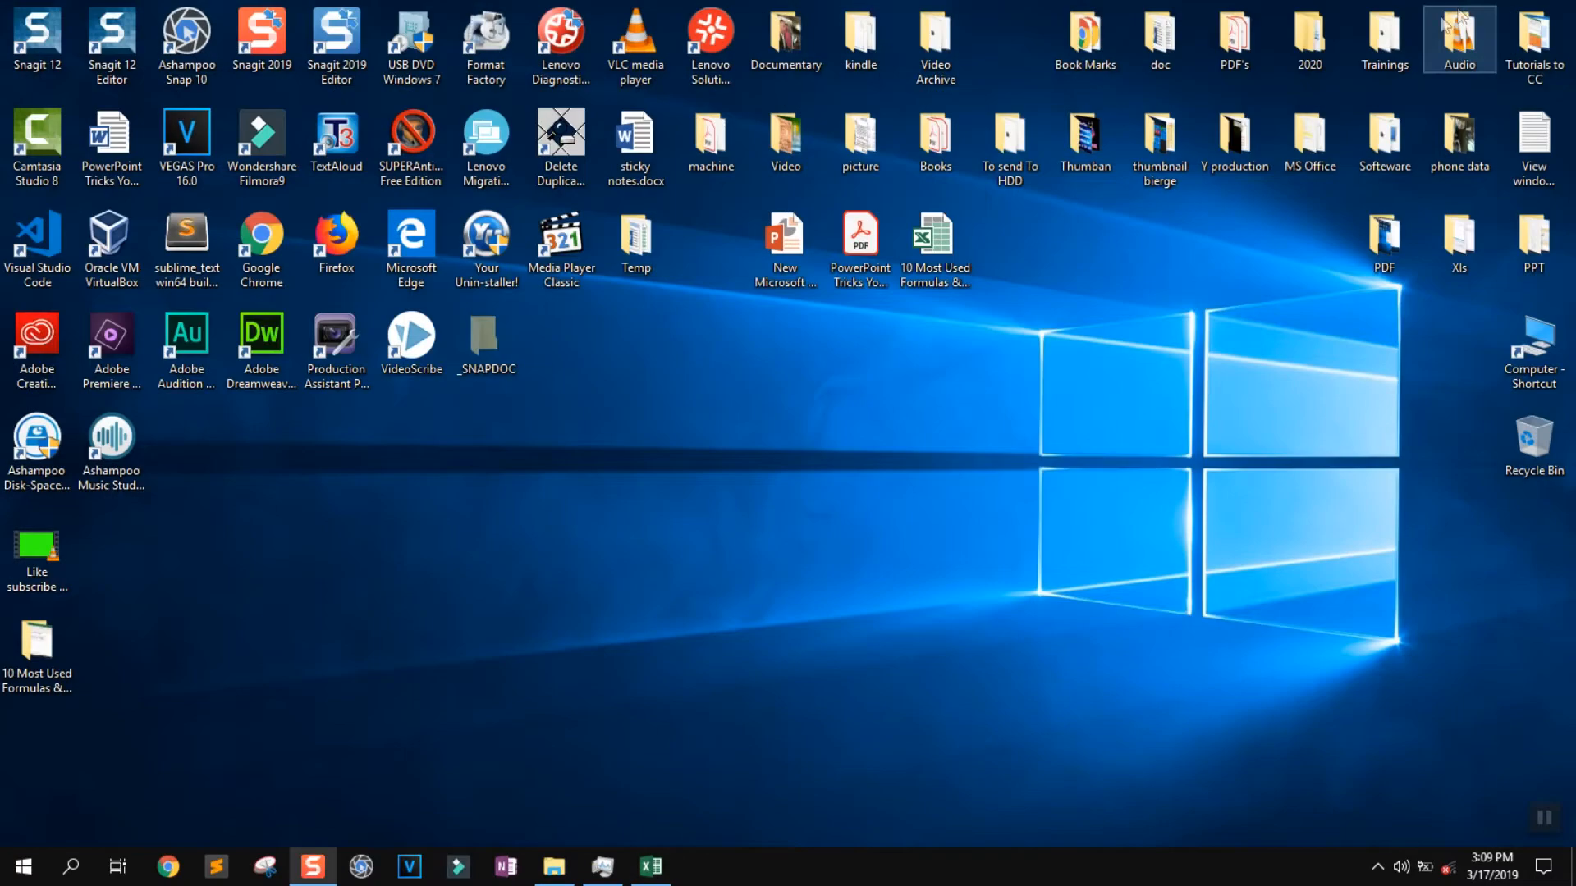
click(924, 216)
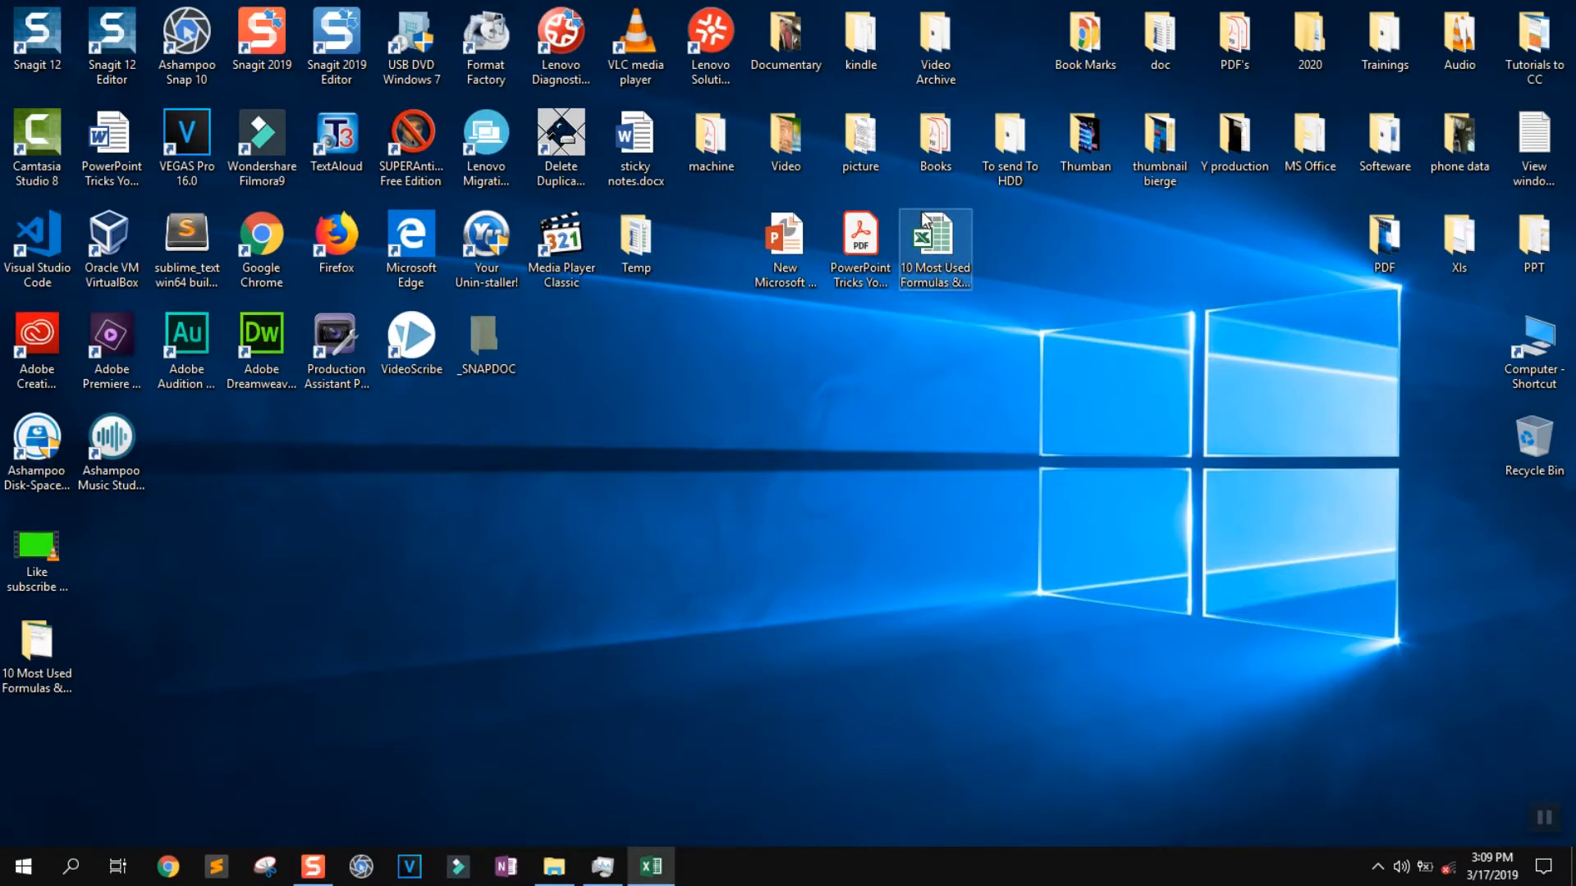
double_click(907, 275)
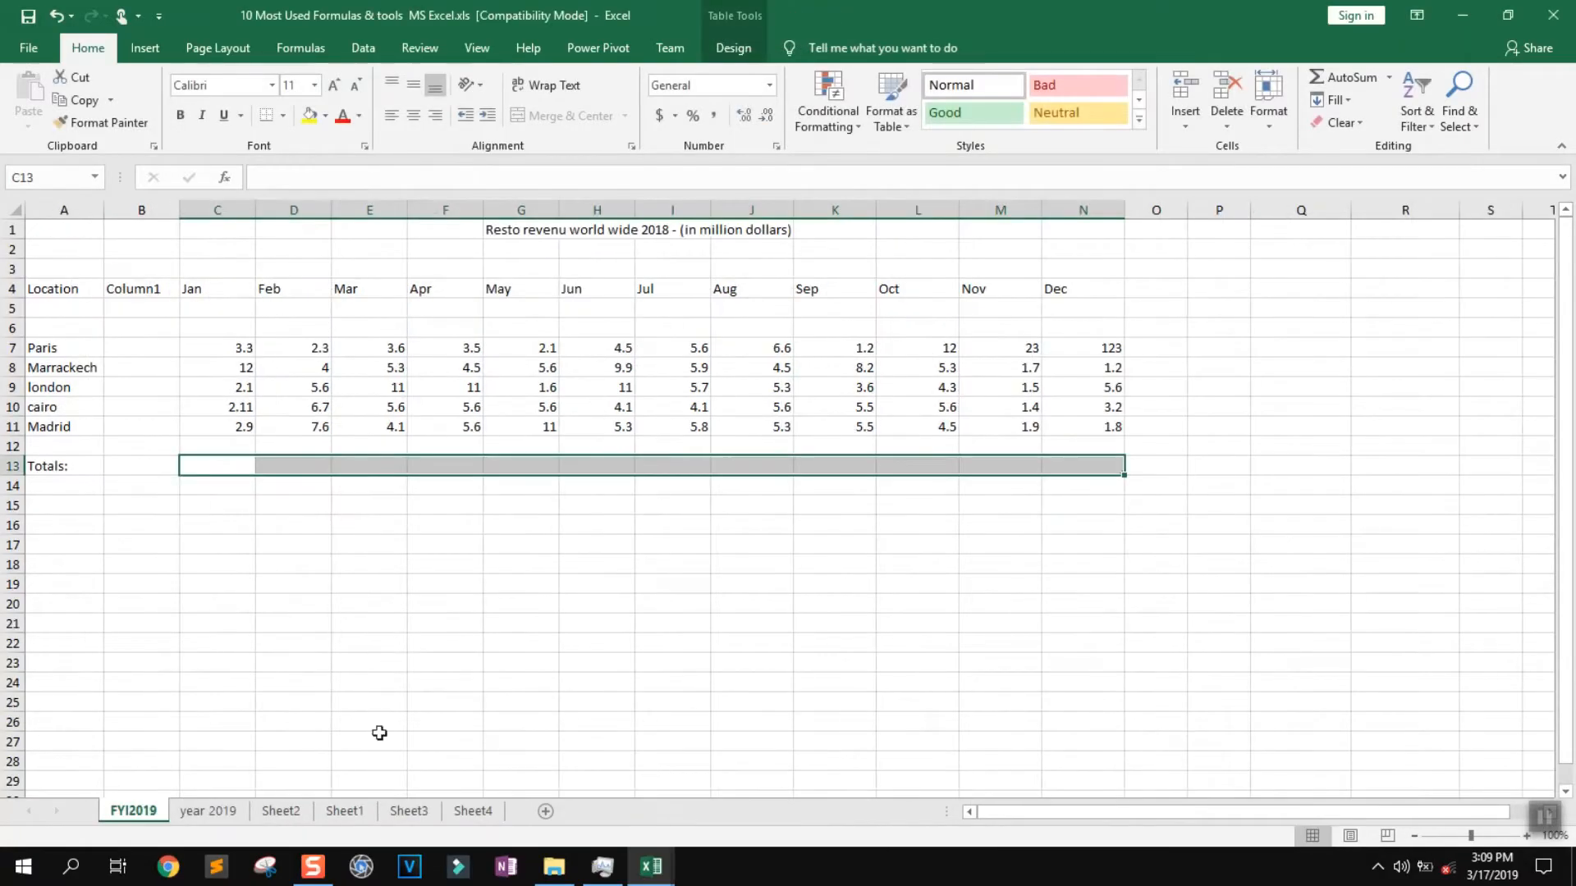
click(215, 811)
click(283, 811)
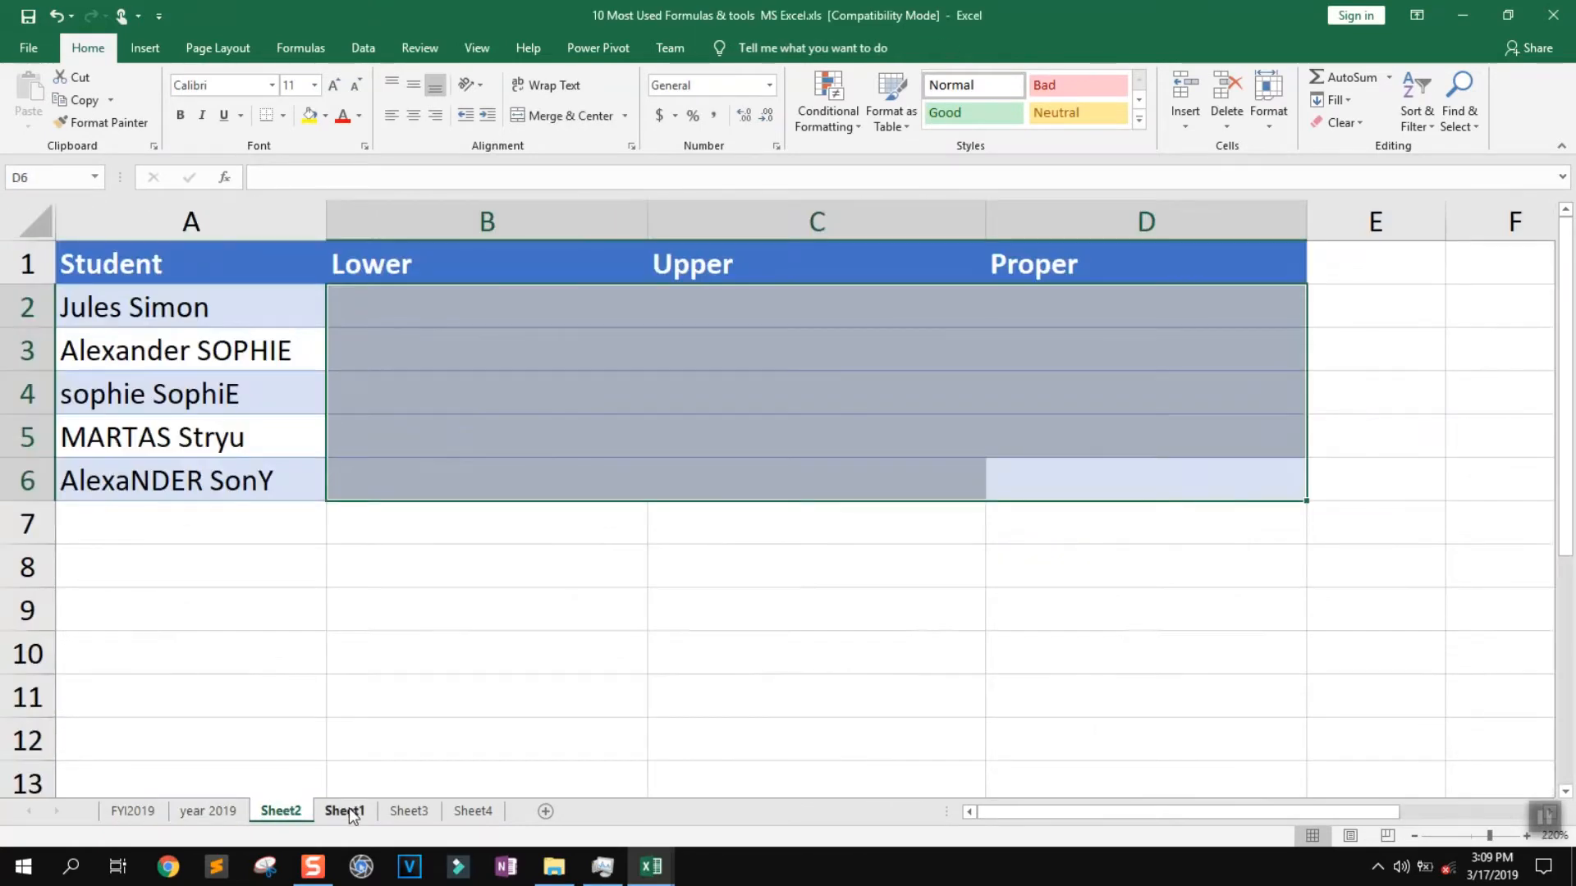
click(546, 622)
drag(1129, 485, 112, 248)
click(254, 662)
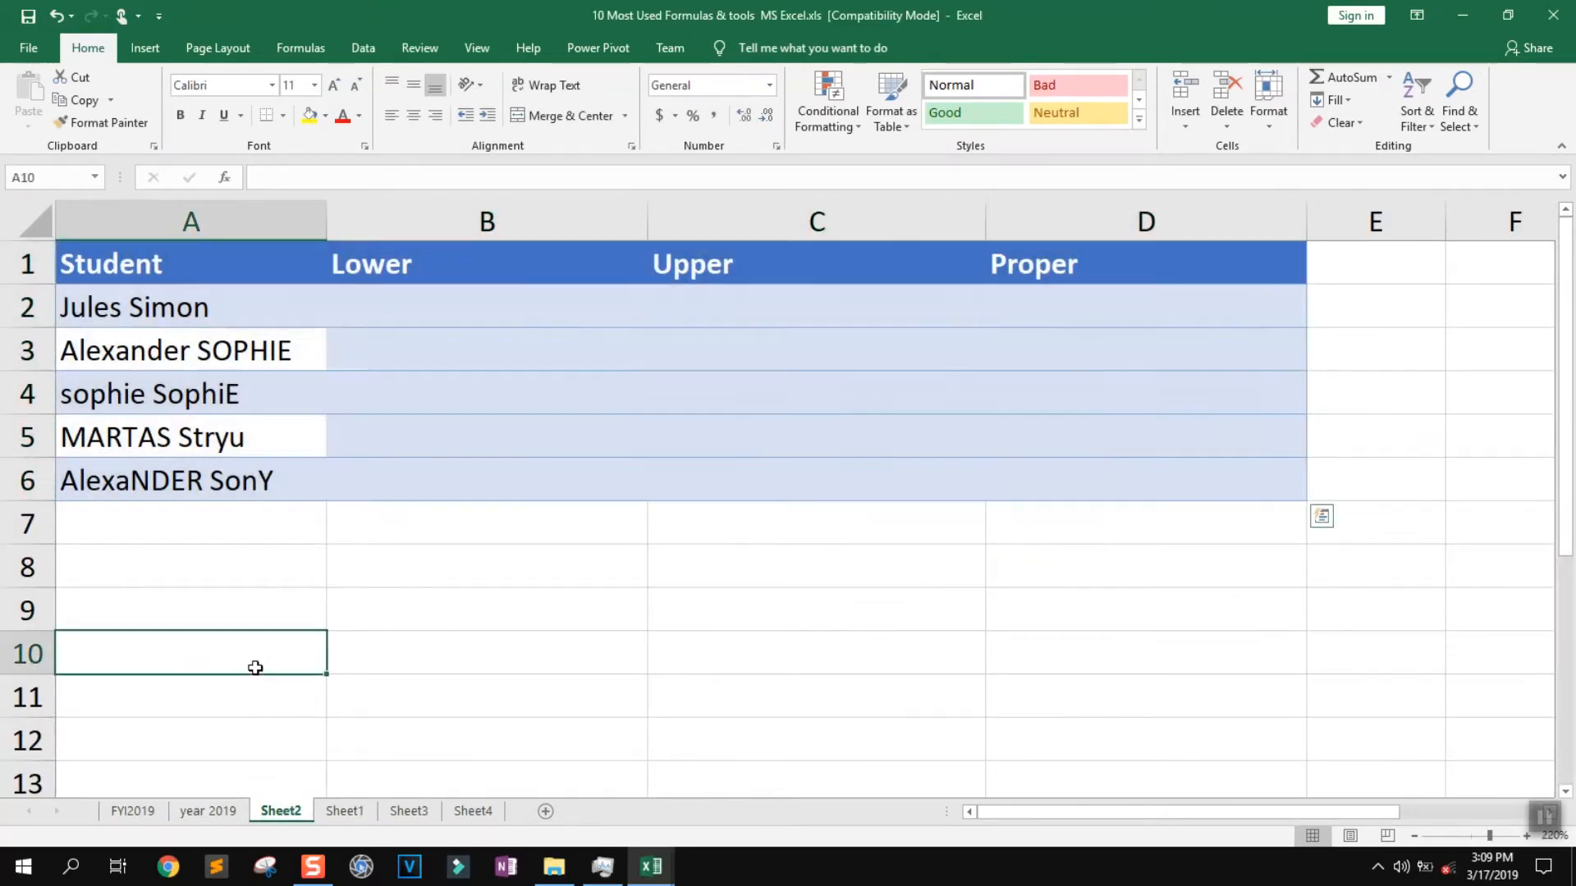
Step: Move Sheet2 with the student table to the end of the exercise.xlsx workbook without creating a copy
right_click(290, 819)
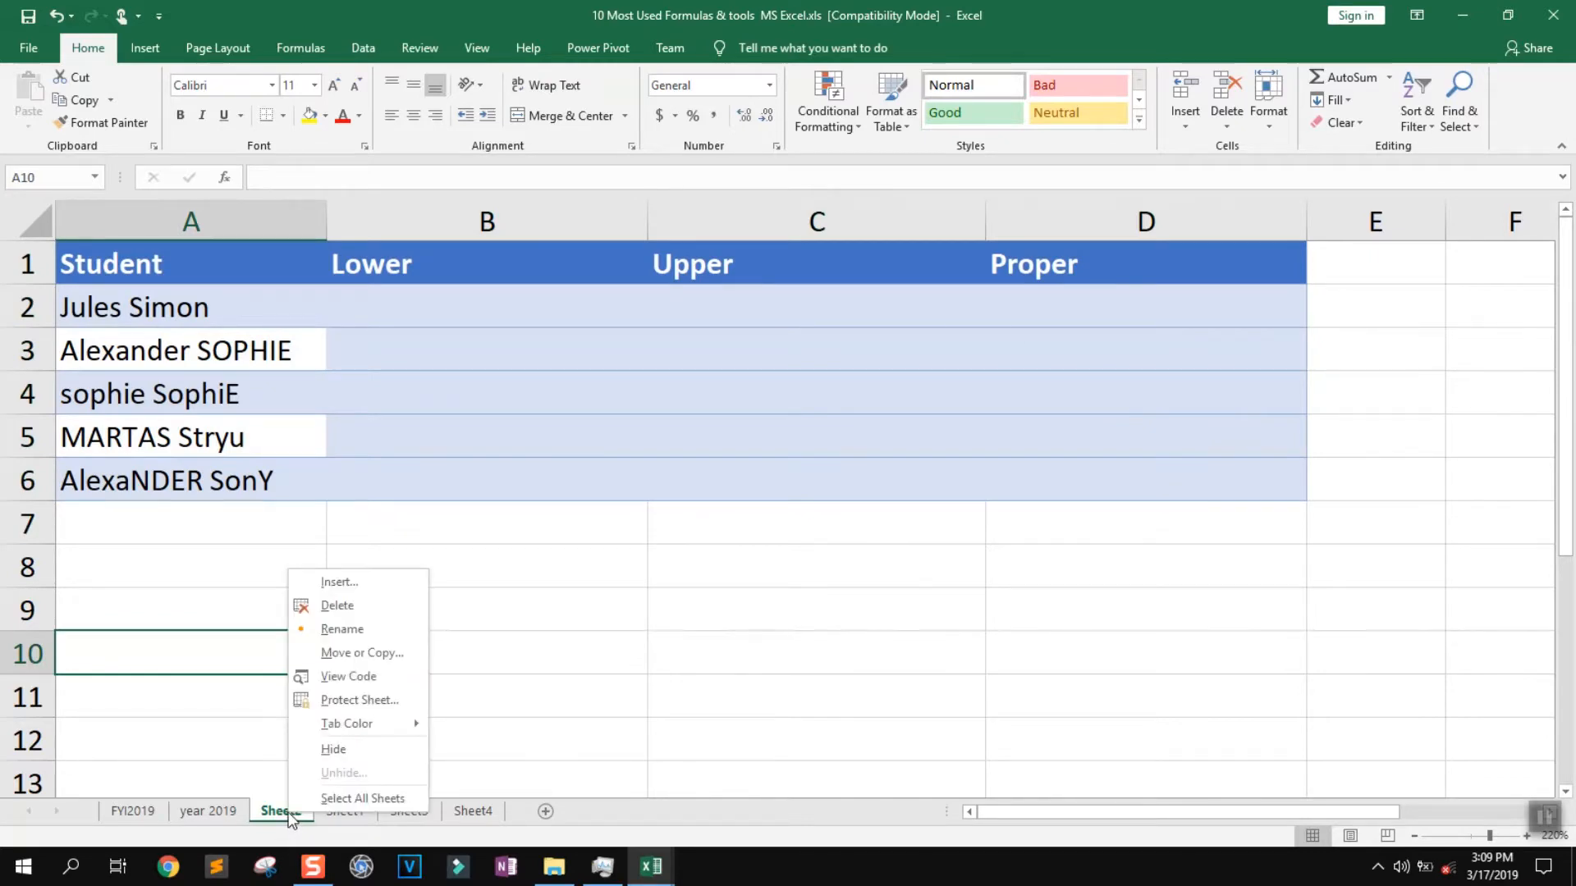
click(382, 654)
drag(419, 519, 760, 119)
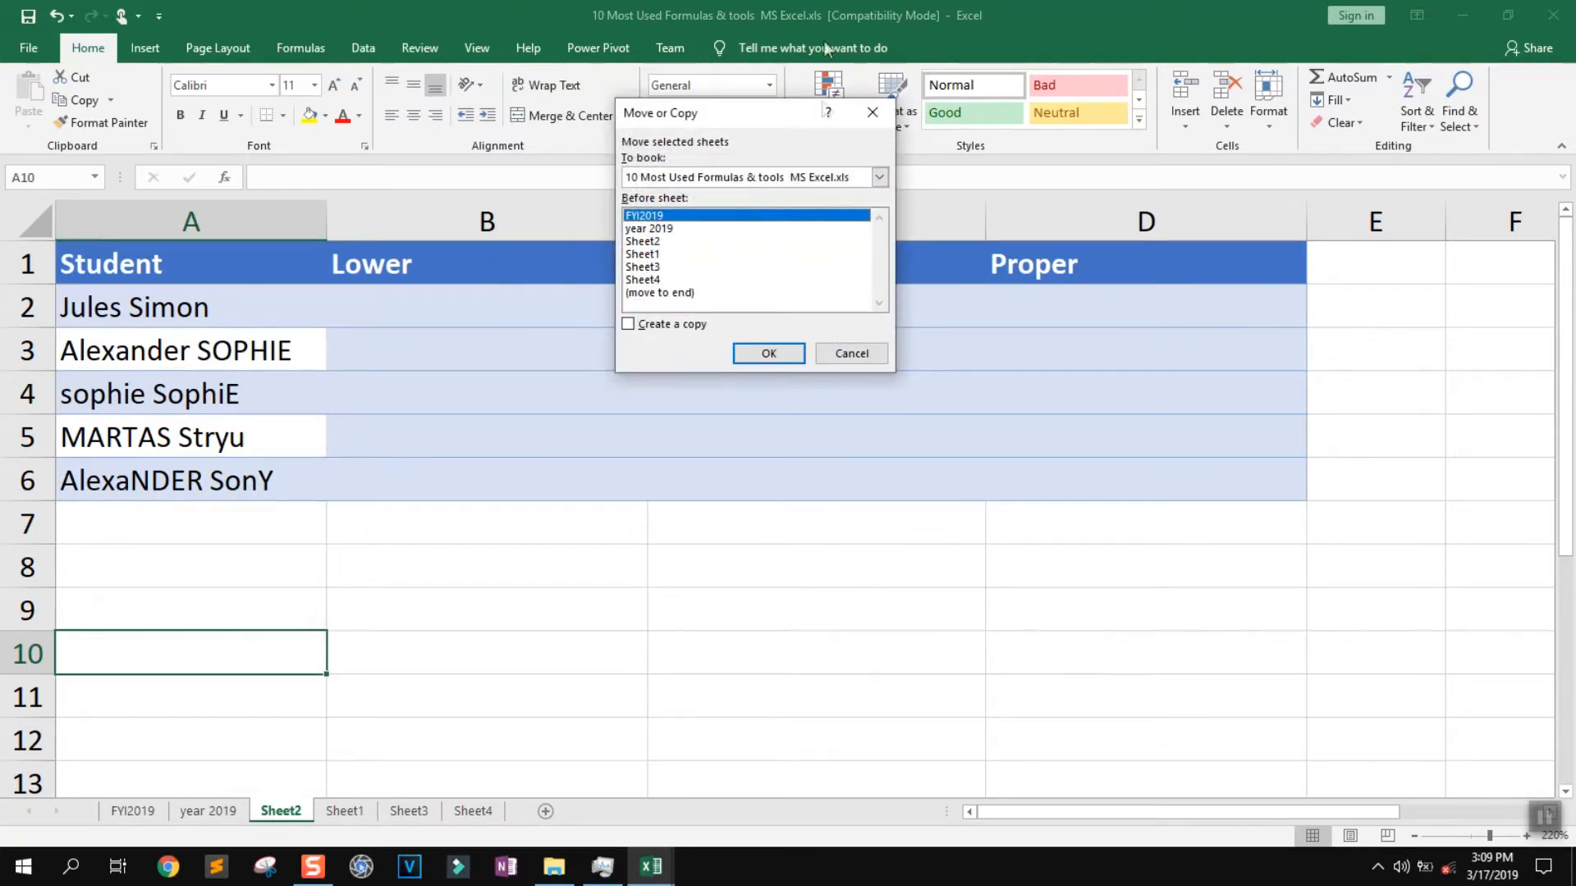
click(782, 181)
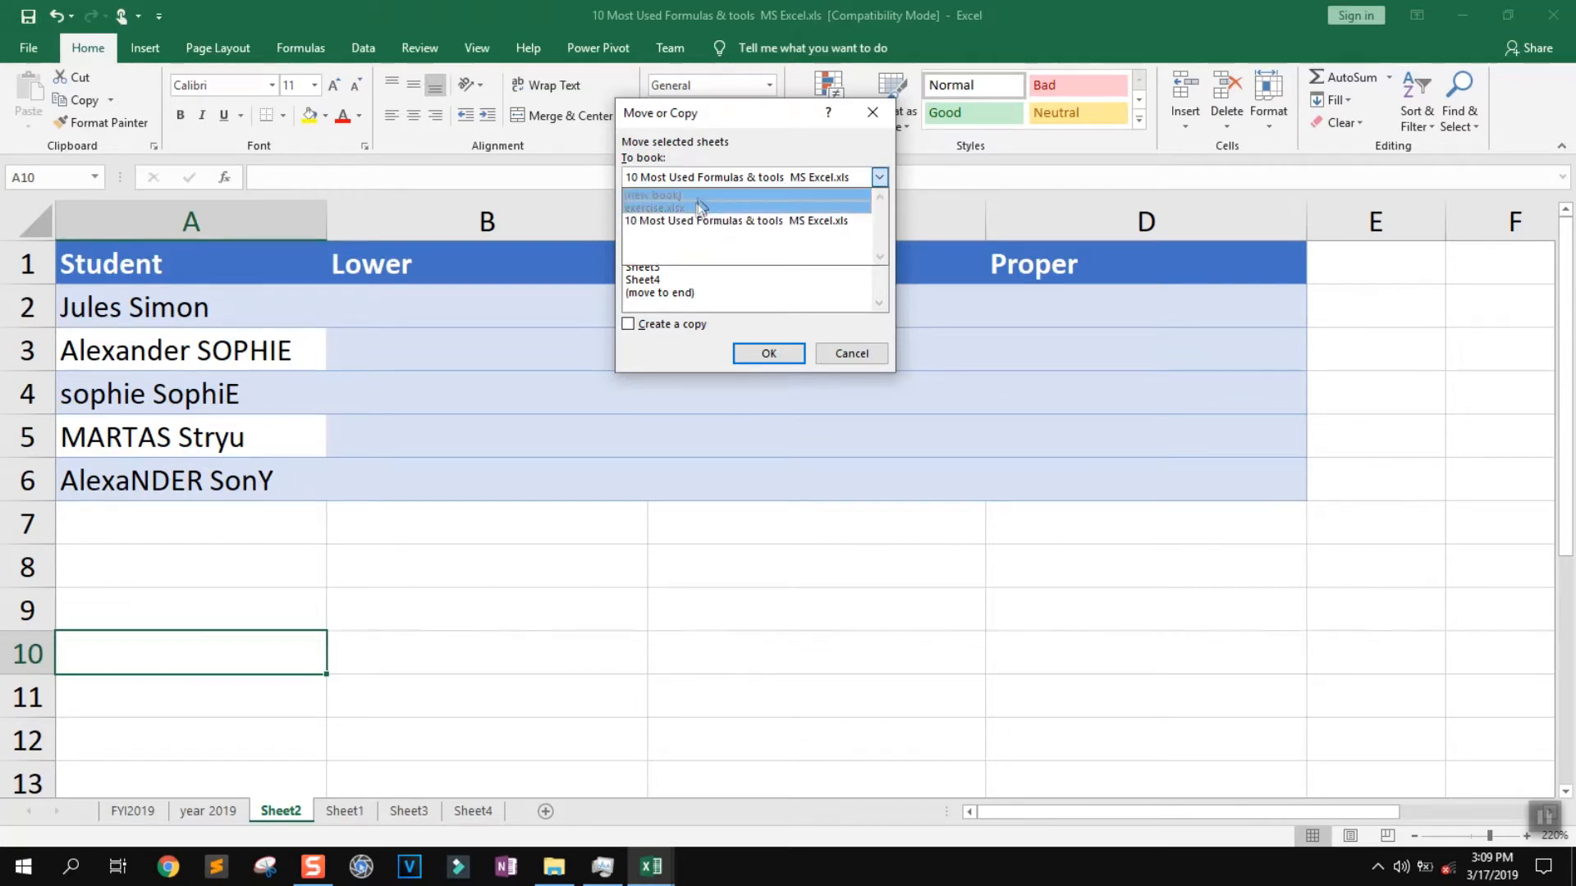
click(694, 207)
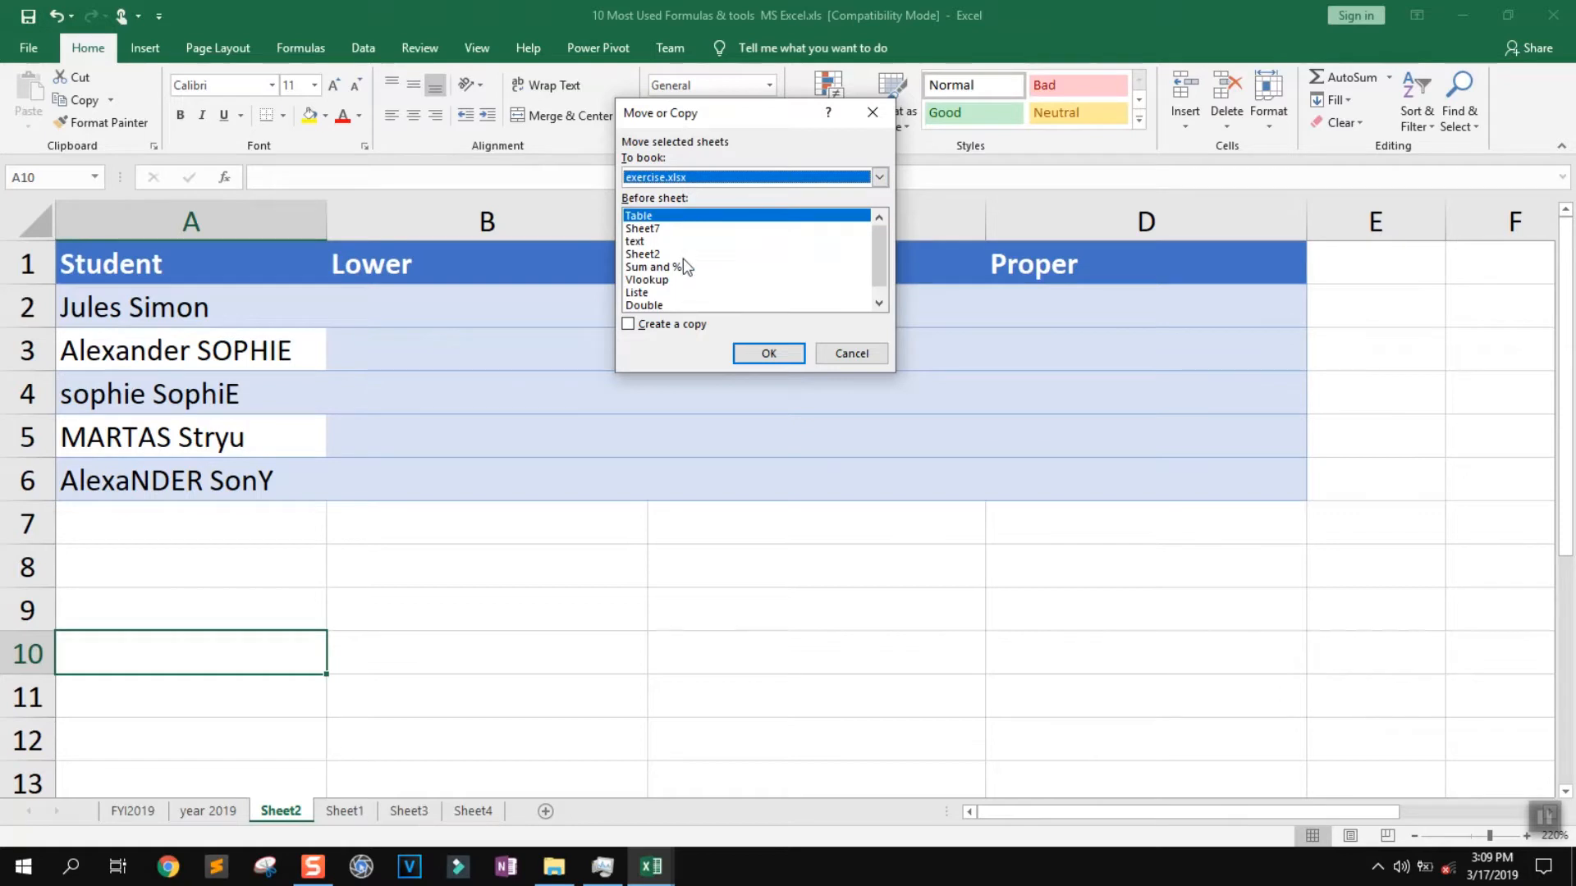
drag(880, 276, 881, 290)
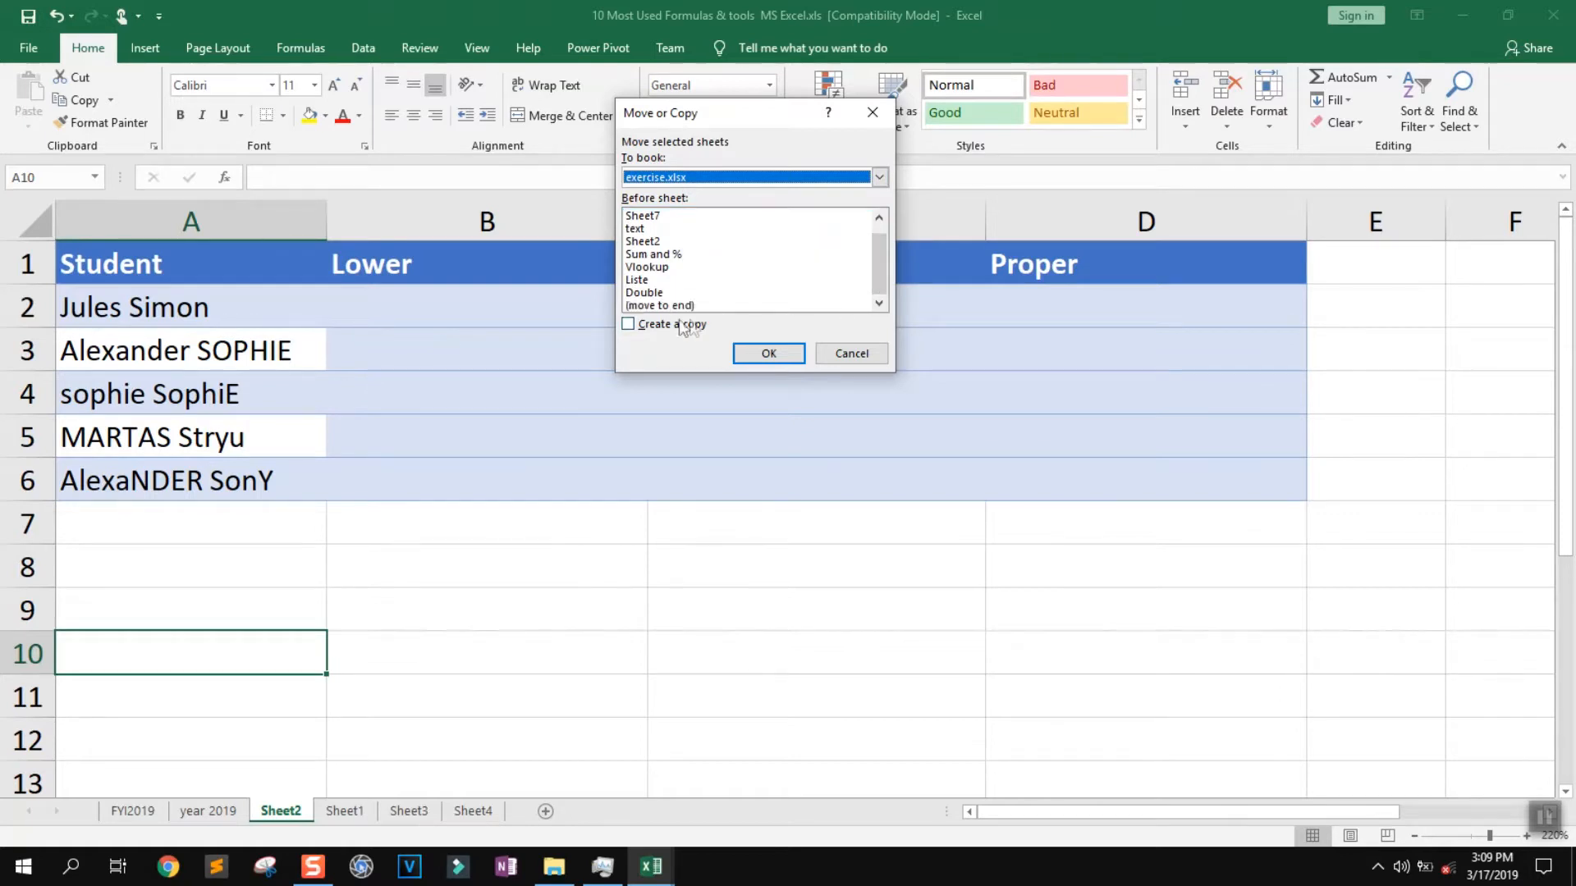
click(654, 305)
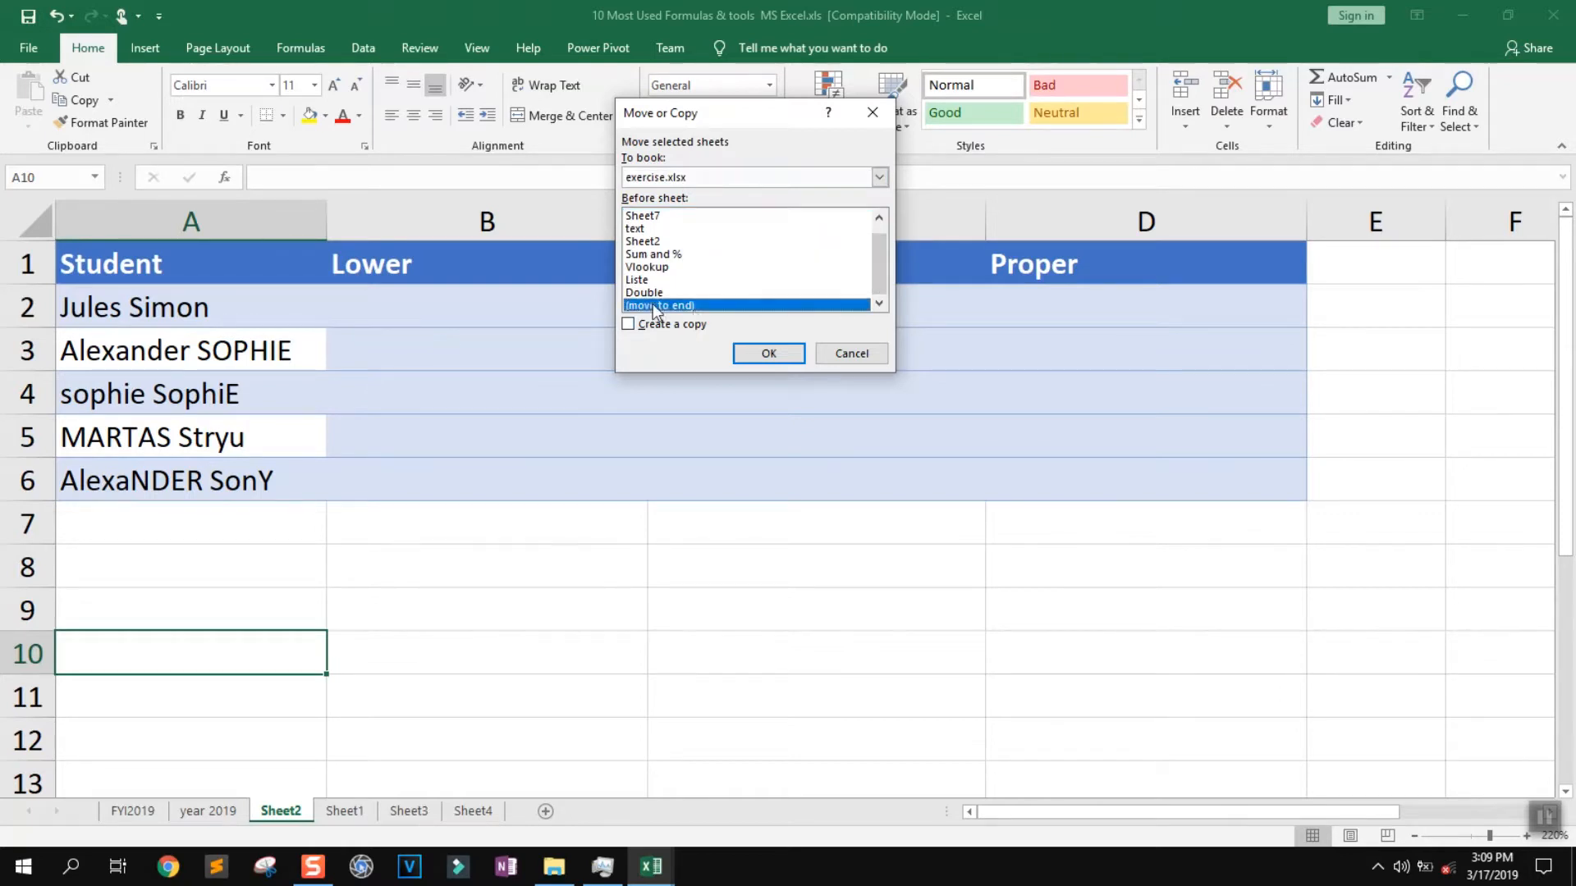
click(756, 356)
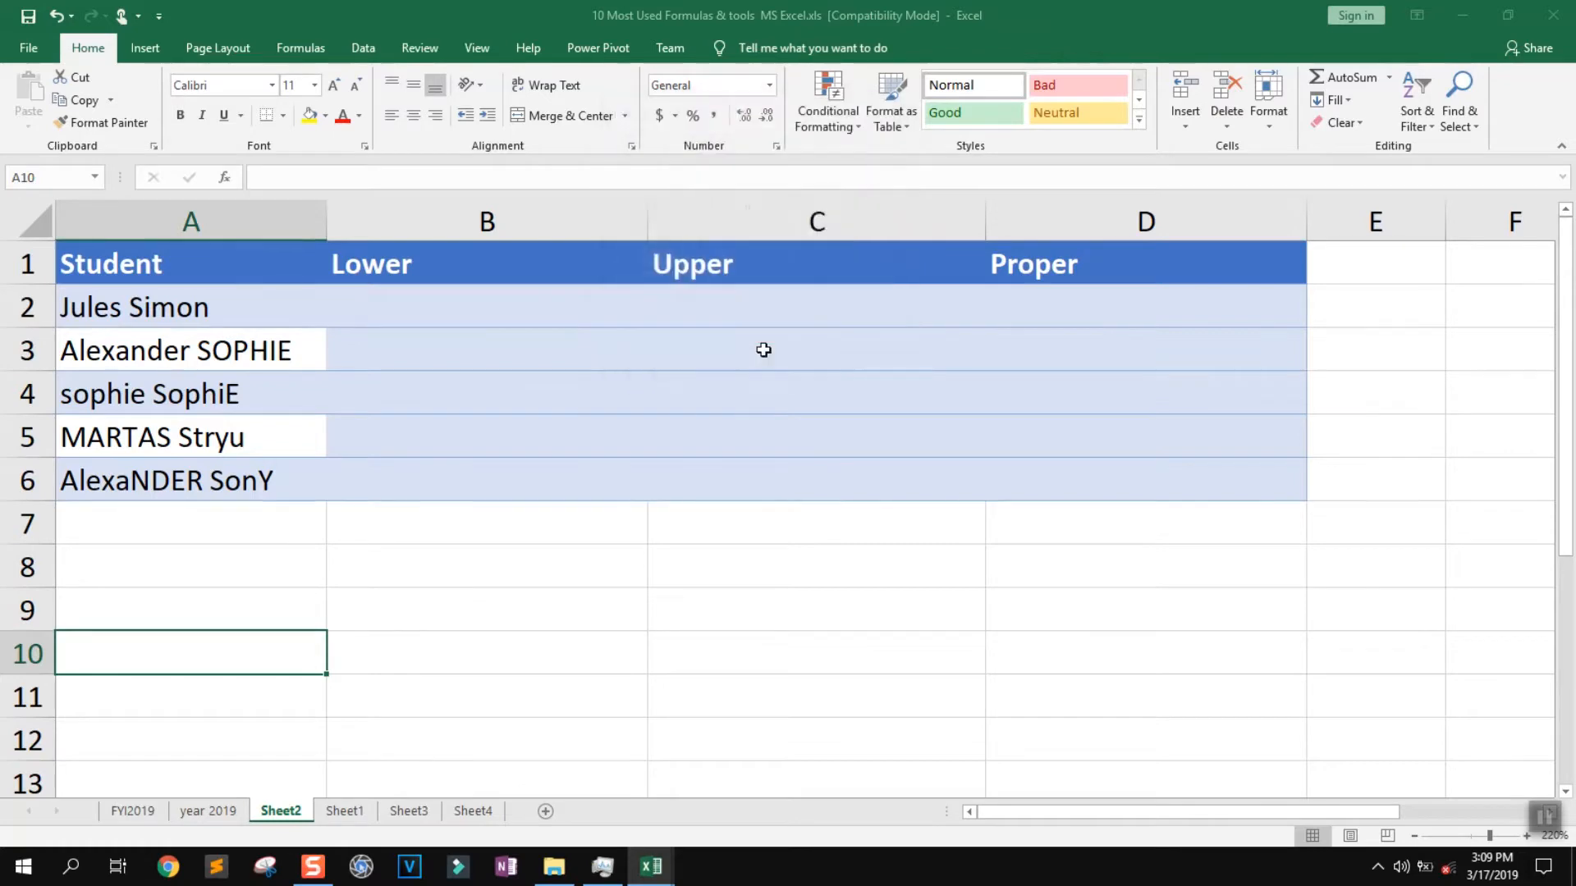
Step: Close the "10 Most Used Formulas & tools MS Excel.xls" workbook and return to exercise.xlsx
click(1458, 11)
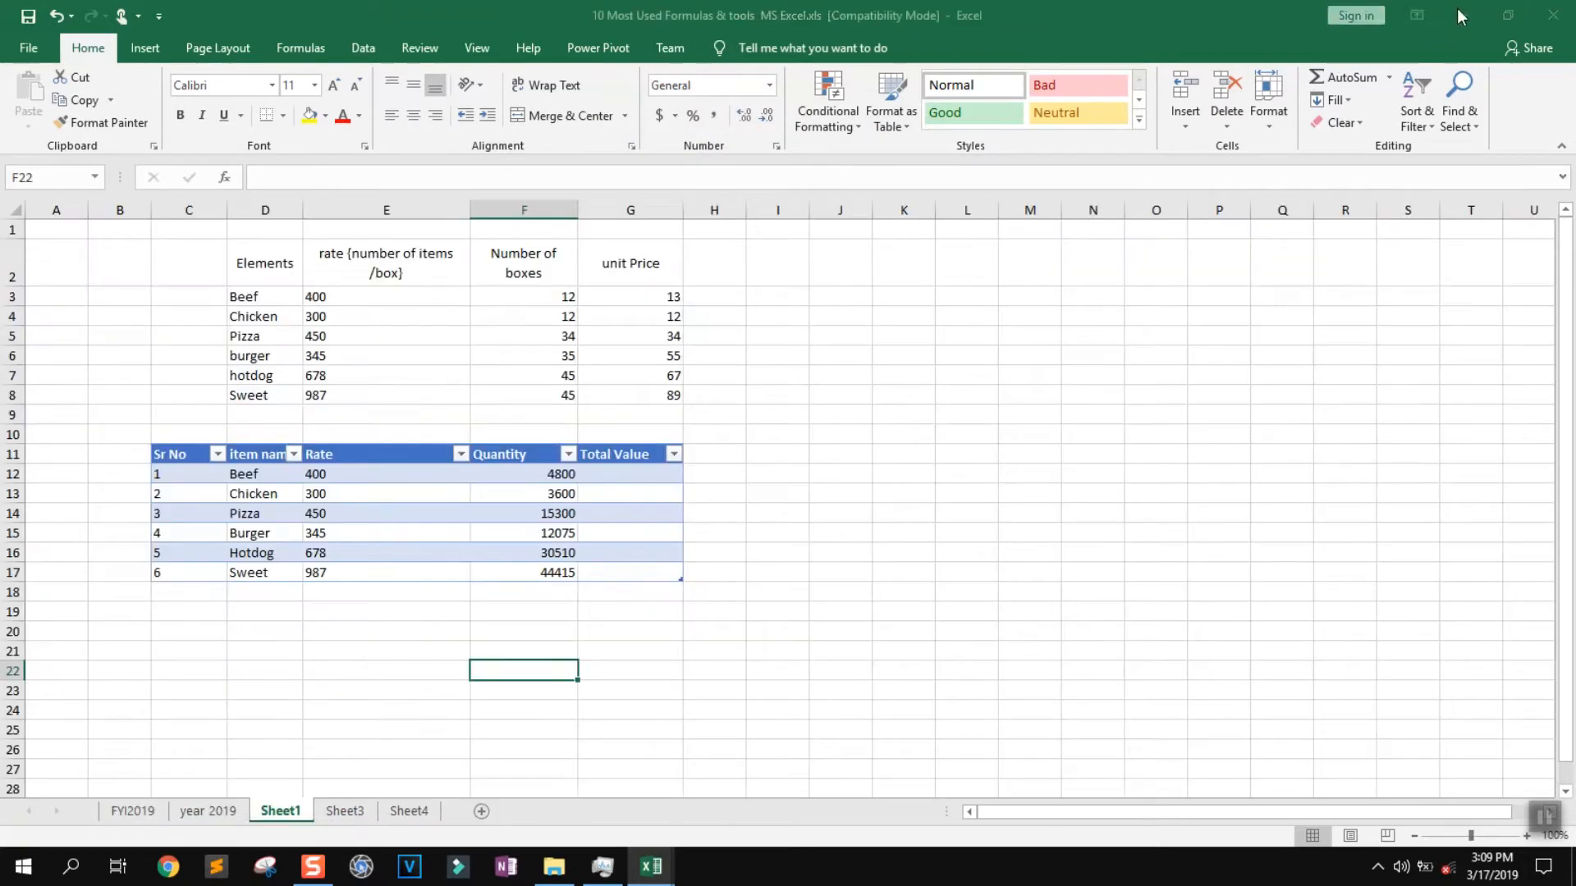
click(1553, 15)
click(779, 458)
click(651, 866)
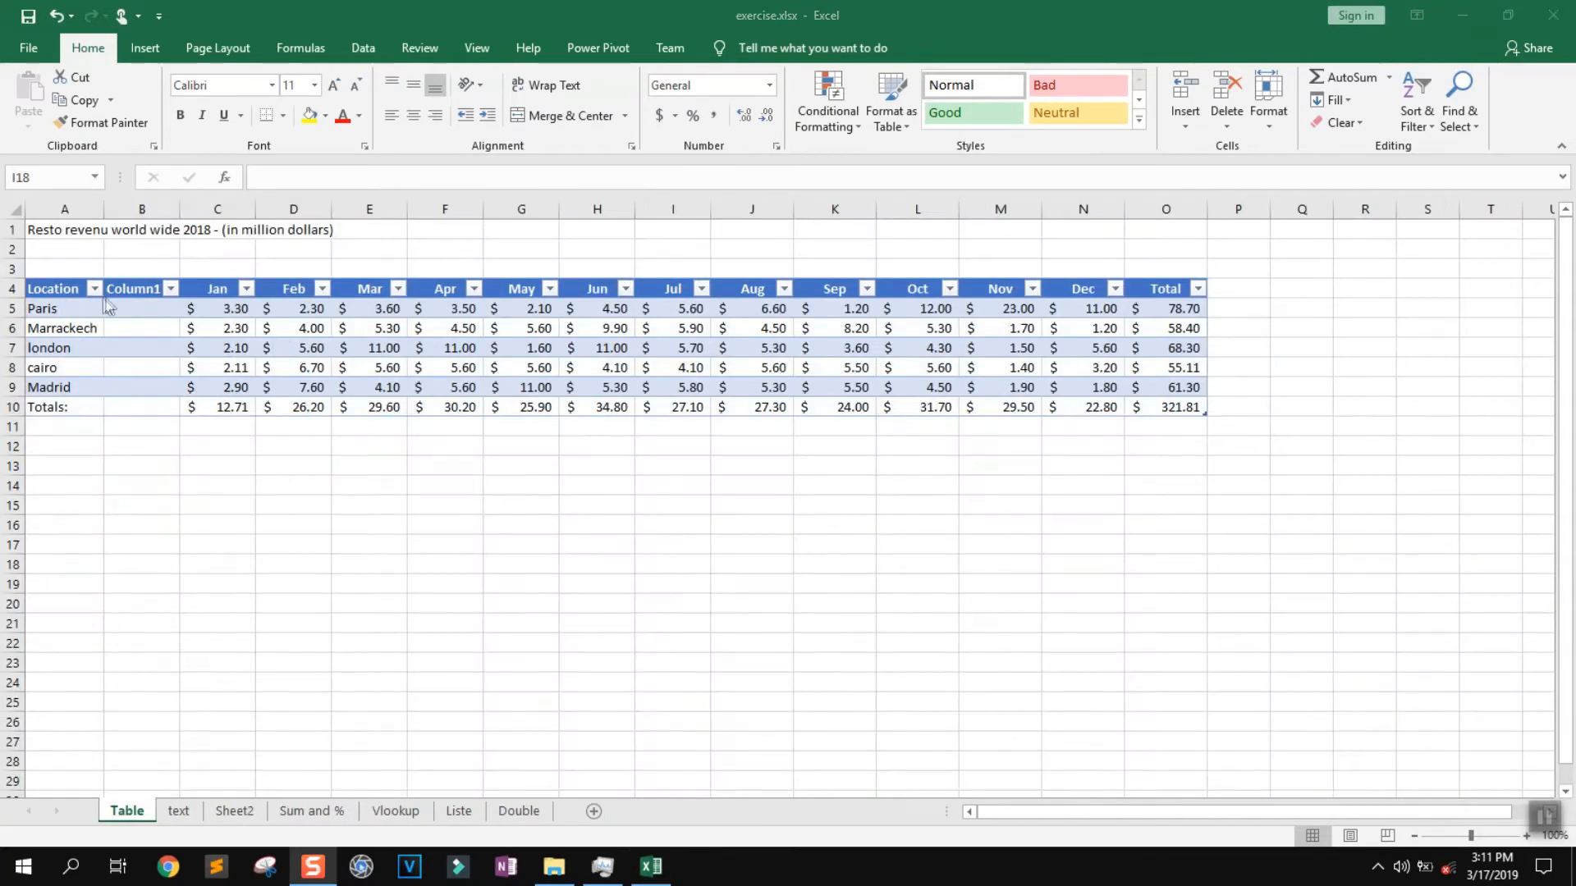
click(95, 288)
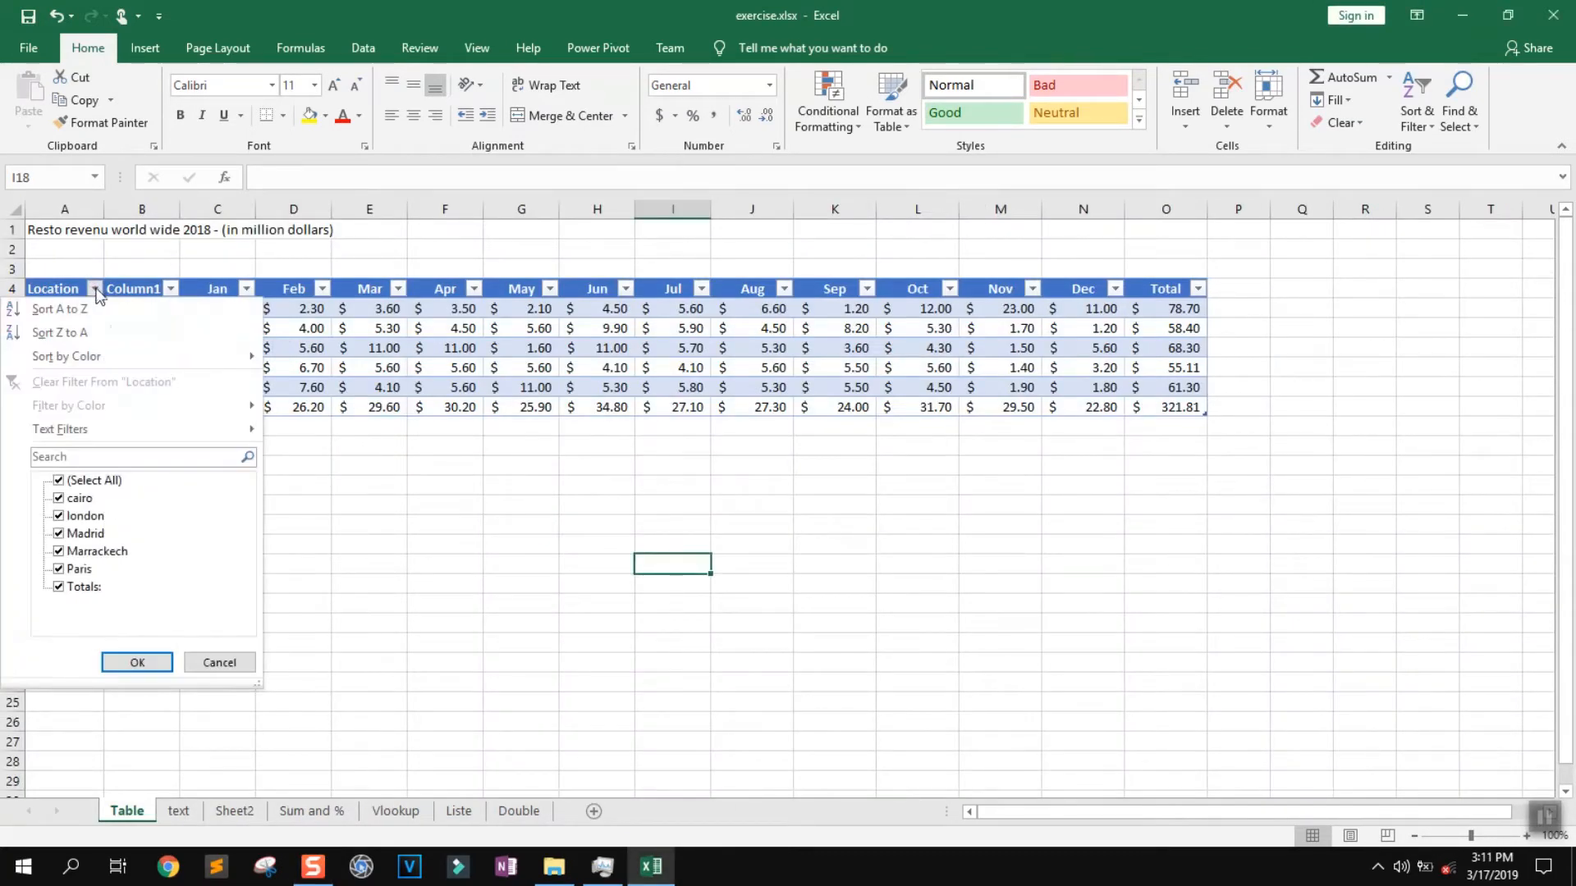
click(88, 480)
click(78, 535)
click(144, 692)
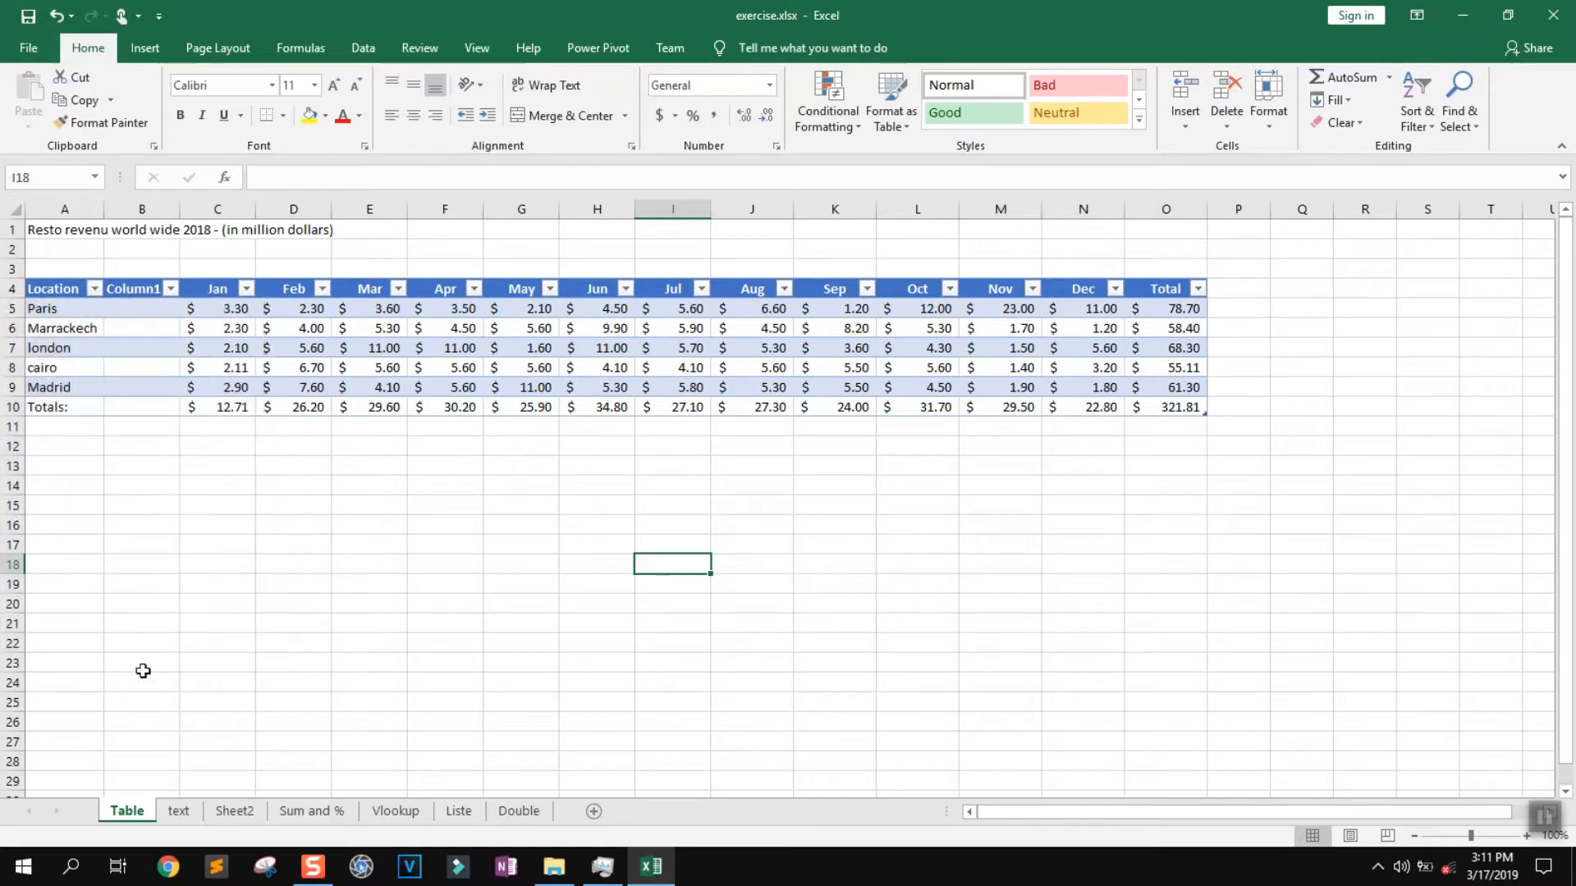
Step: Filter the revenue table's Location column to Madrid only and look over the Madrid row
click(94, 291)
click(87, 480)
click(82, 535)
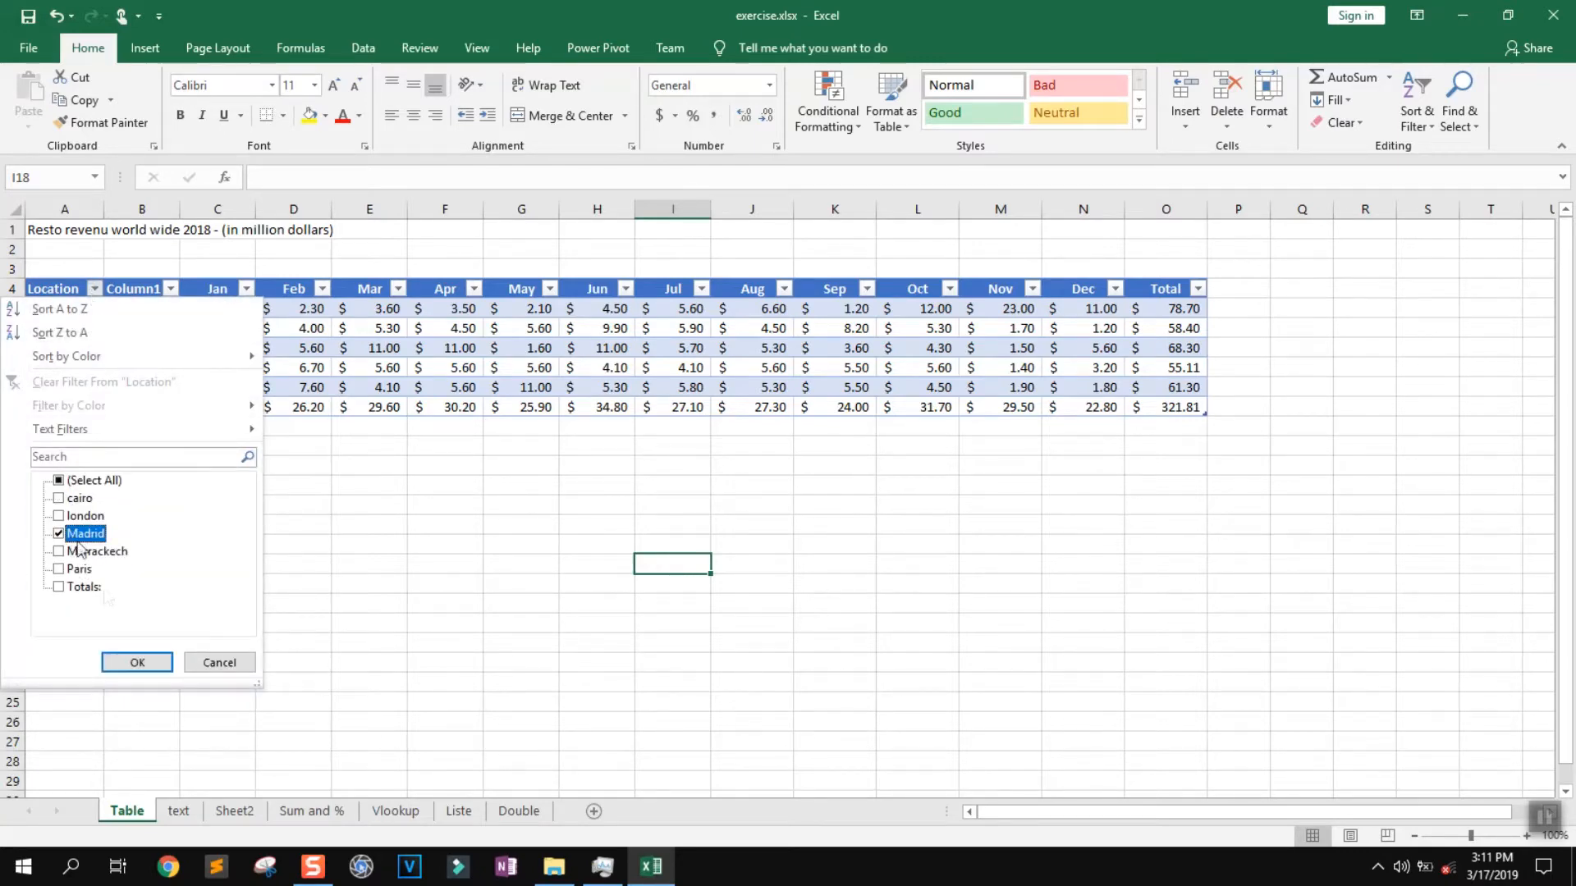
click(134, 662)
drag(82, 308, 1186, 312)
click(996, 348)
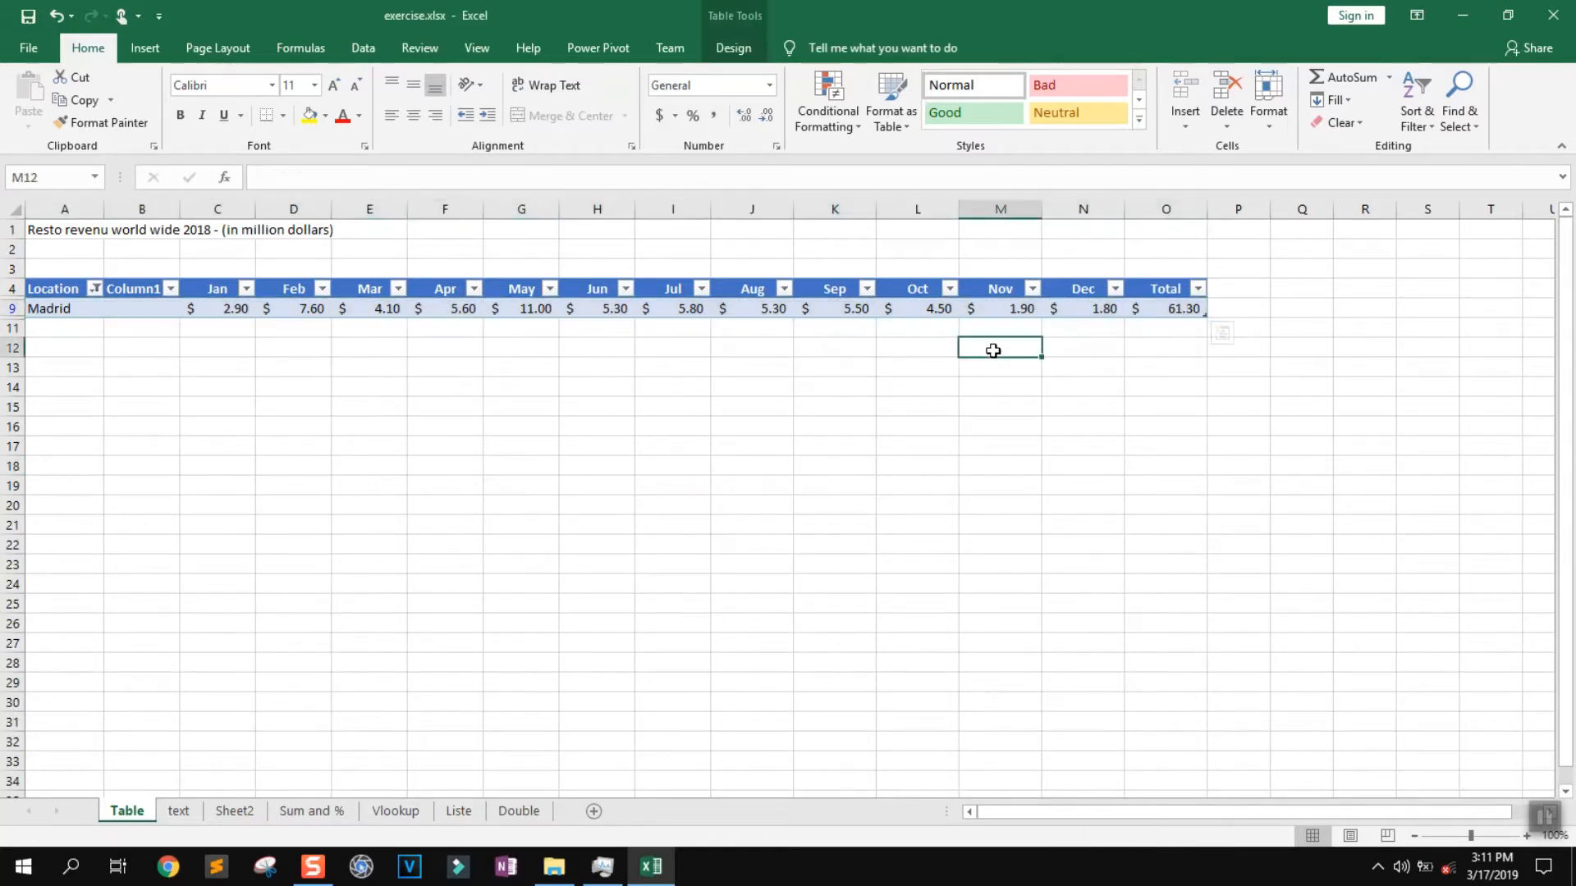
Step: Reset the Location filter to show all locations in the revenue table
click(95, 288)
click(86, 481)
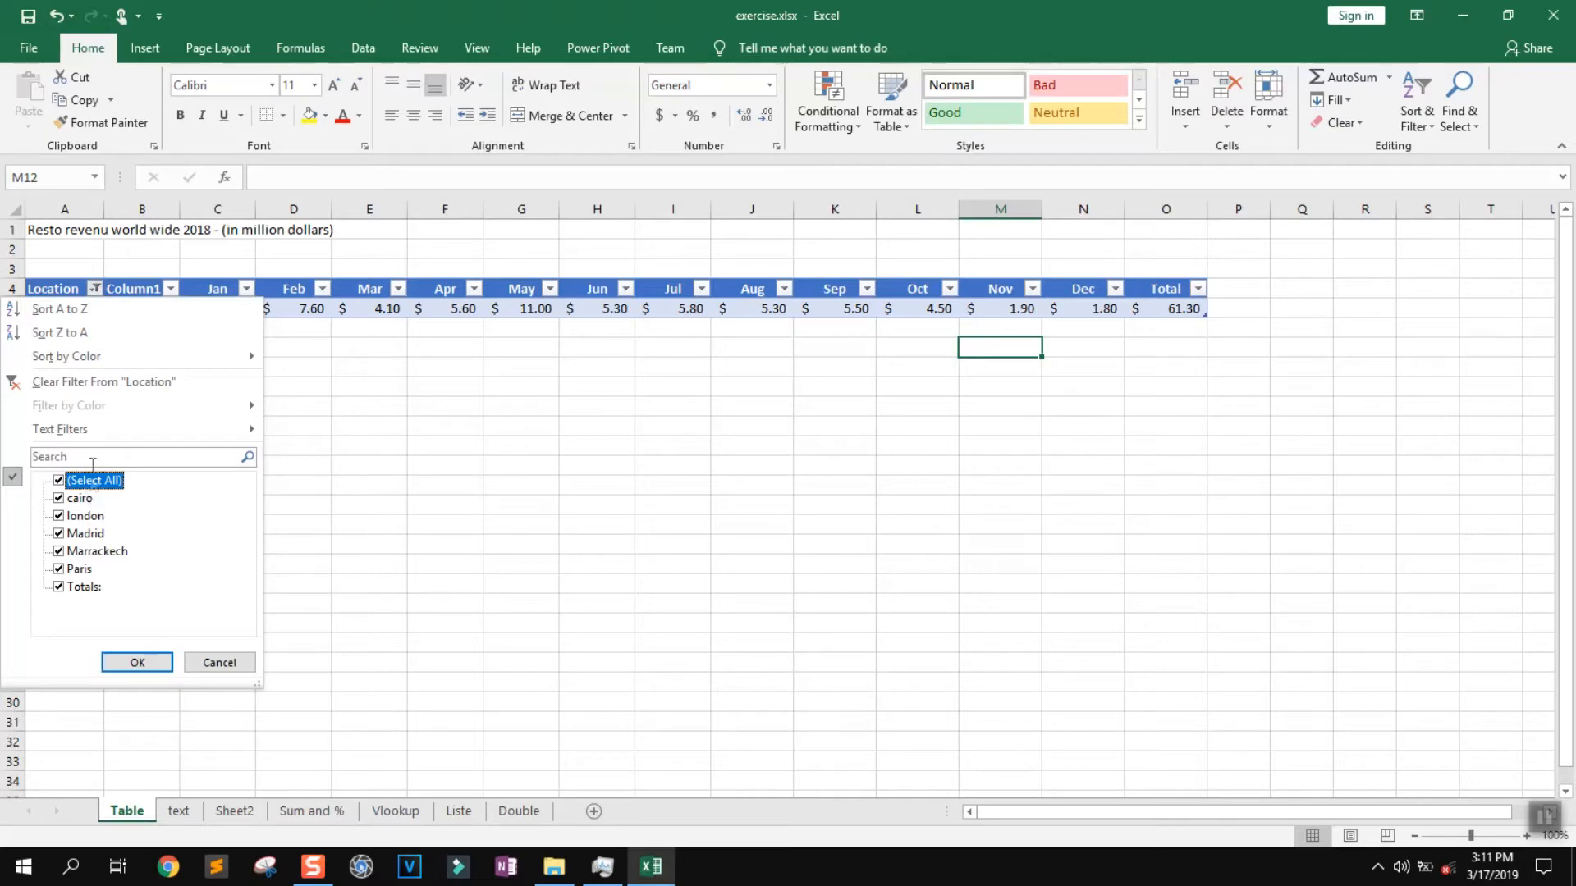
click(125, 662)
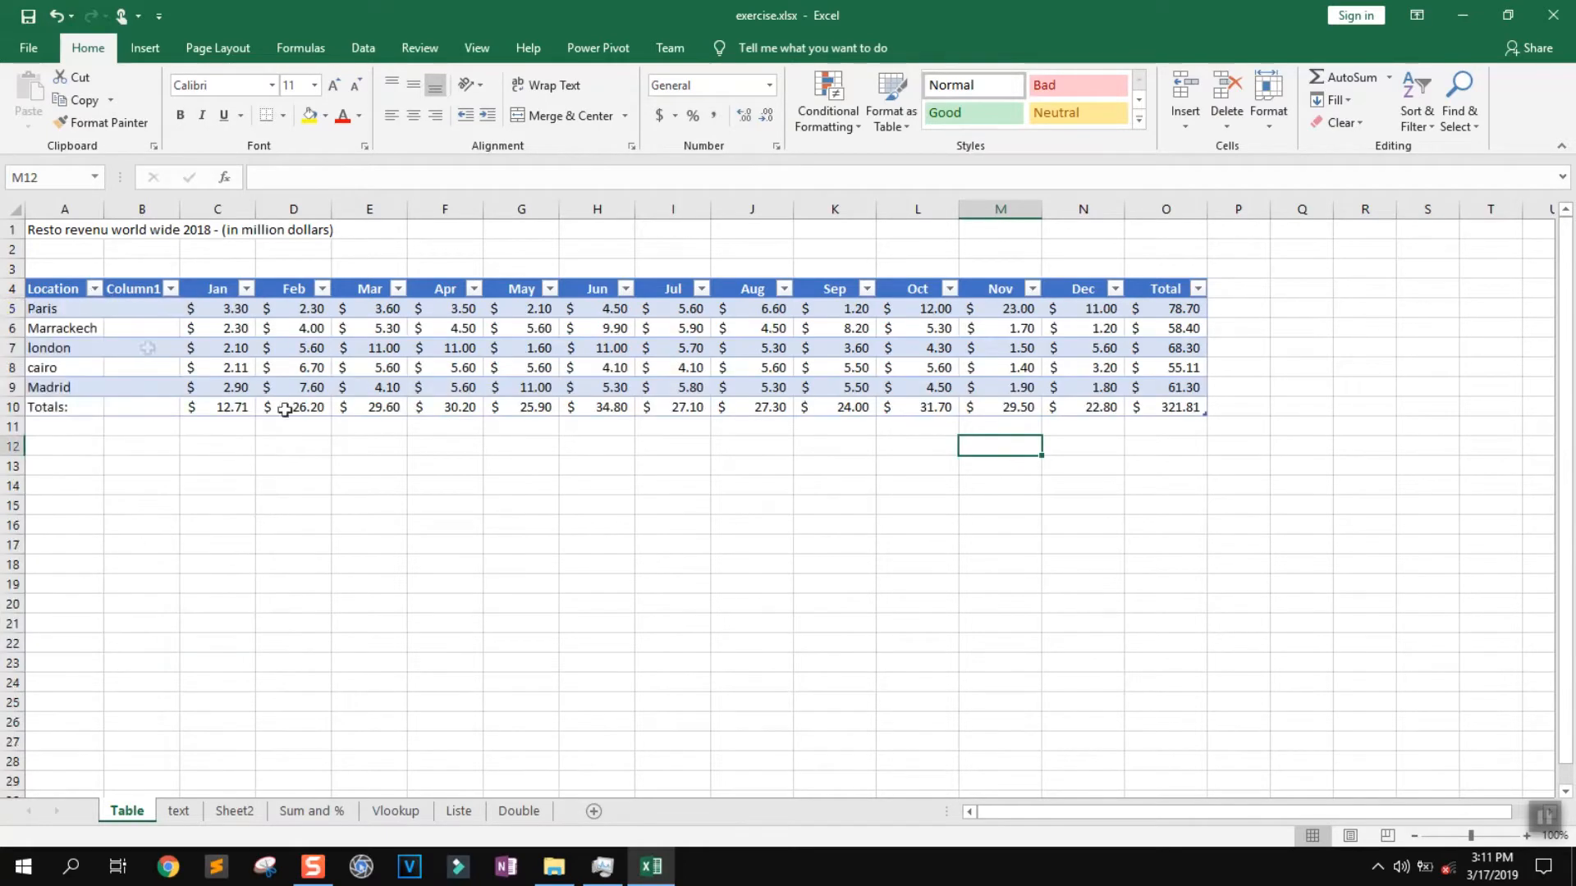
Step: Remove the filter buttons from the header row of the revenue table A4:O10
drag(1174, 408, 52, 288)
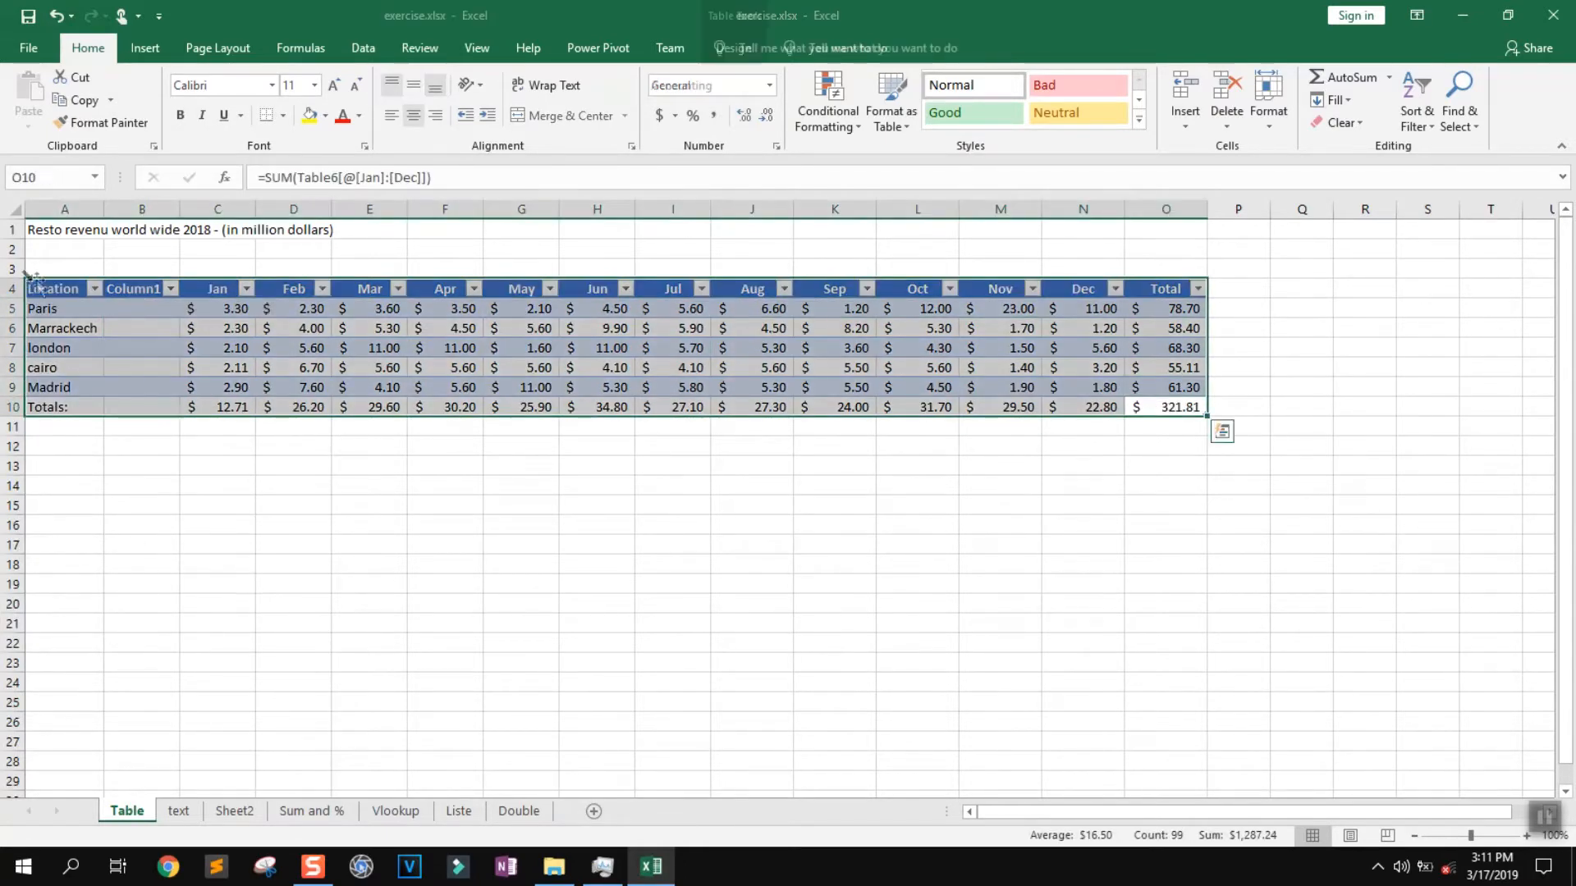
click(362, 48)
click(676, 102)
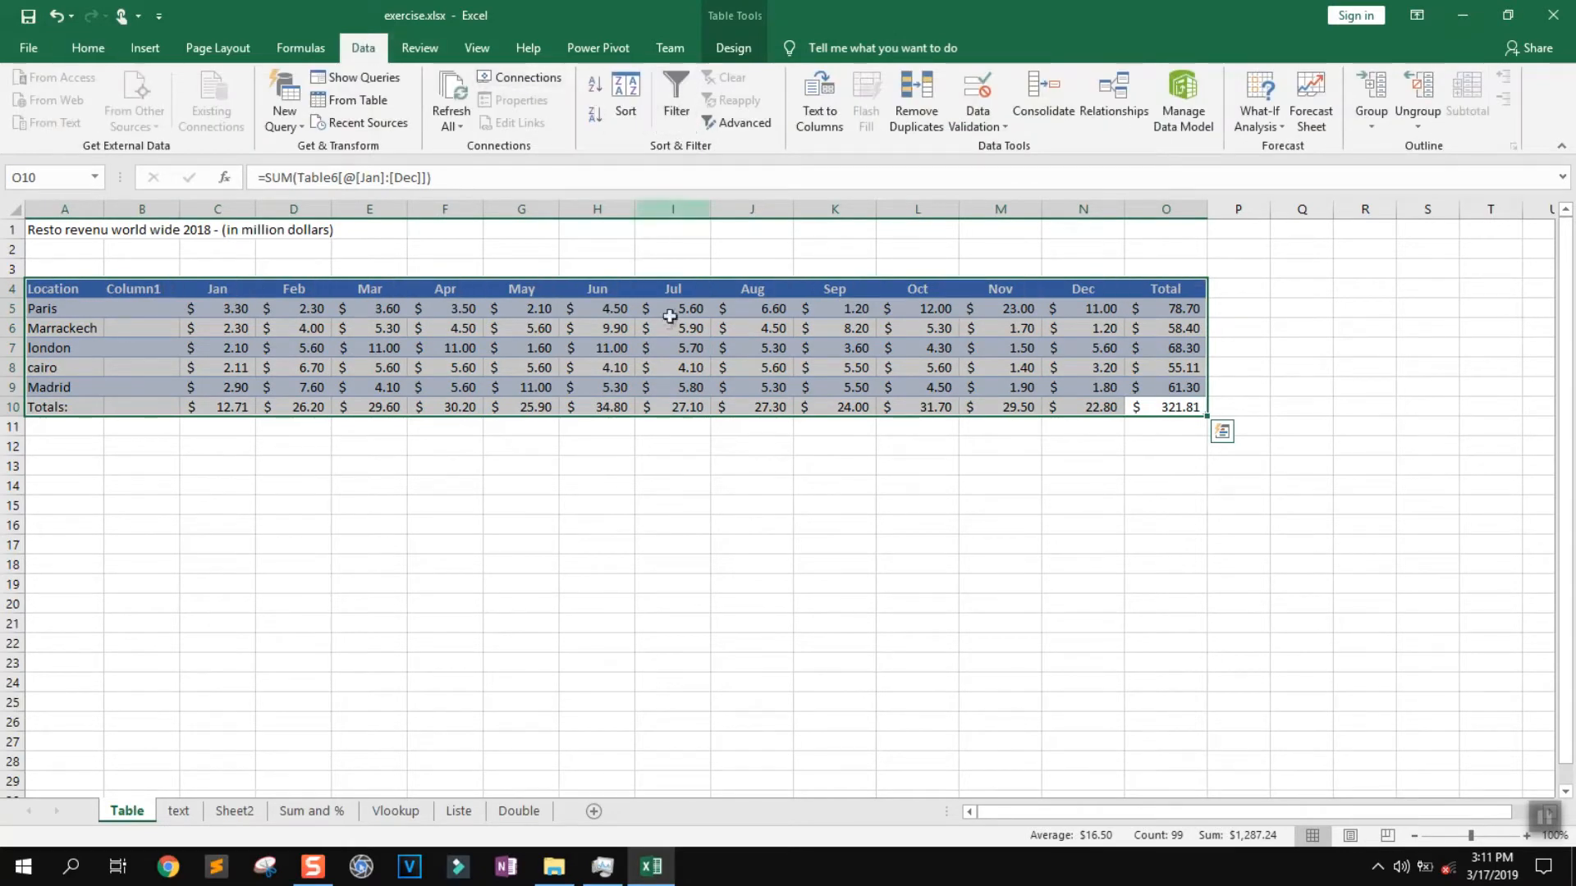
click(605, 294)
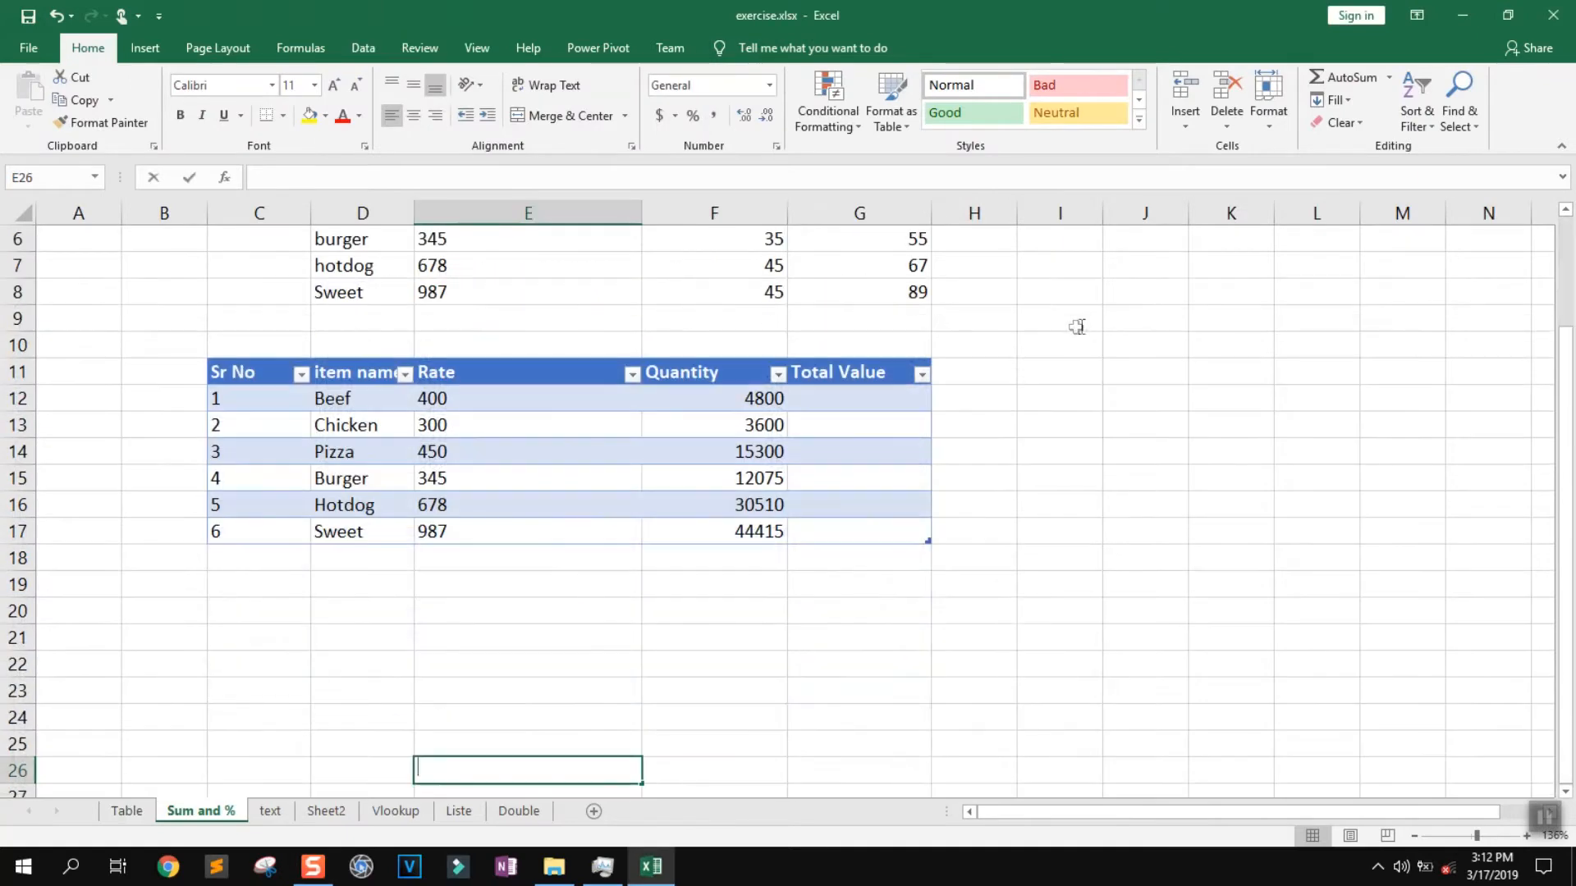
Step: Review the unit prices in G3:G8 on the Sum and % sheet and select the empty cell I3
scroll(1100, 386, up, 2)
click(1033, 358)
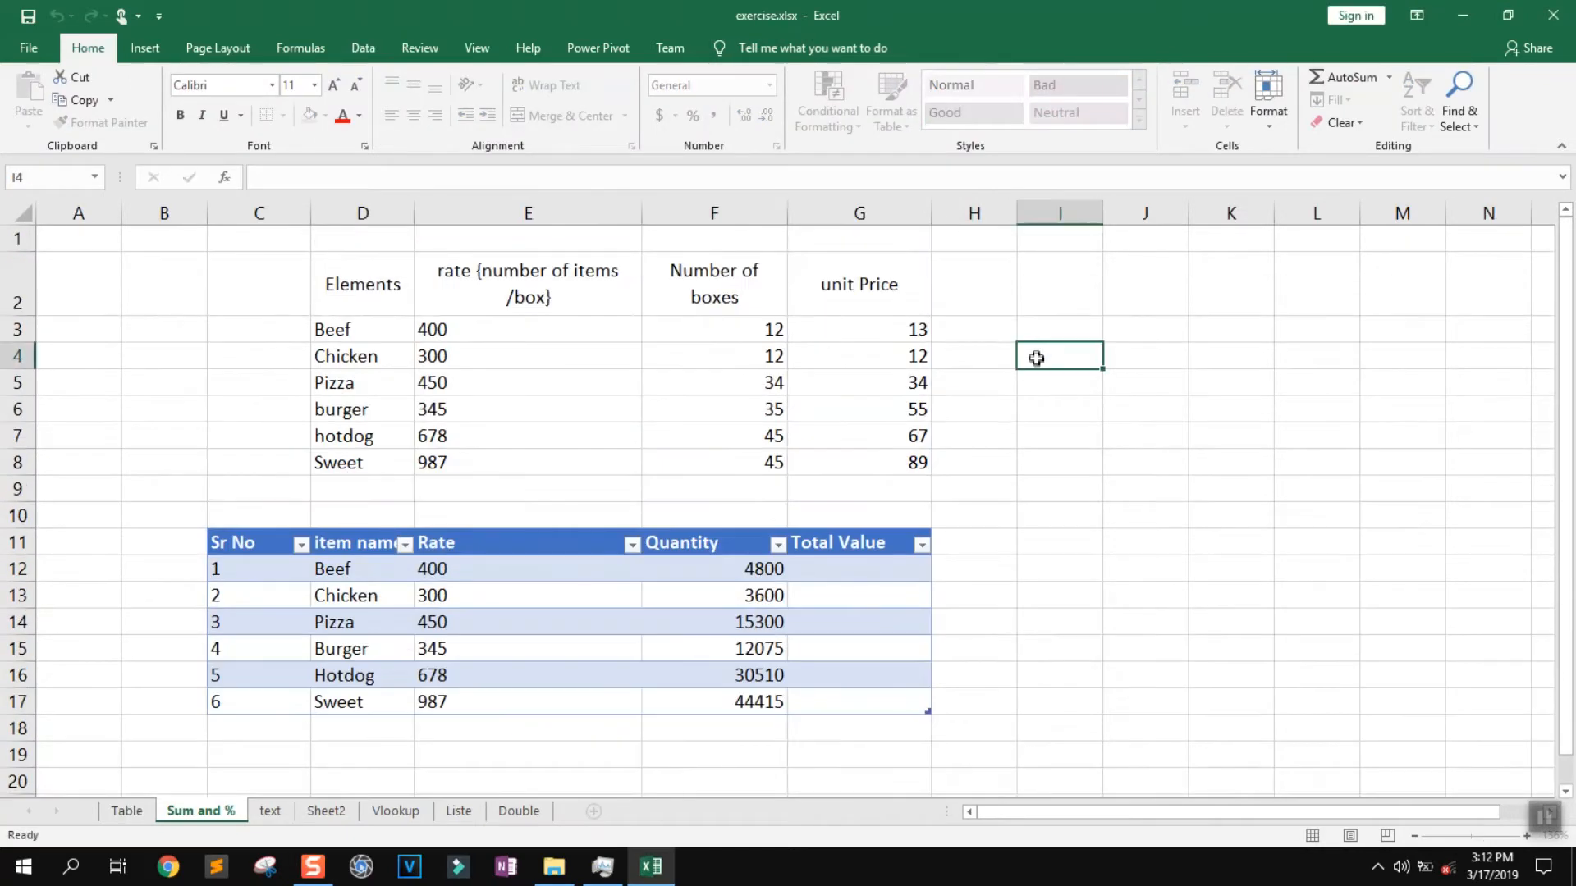
drag(894, 337, 890, 468)
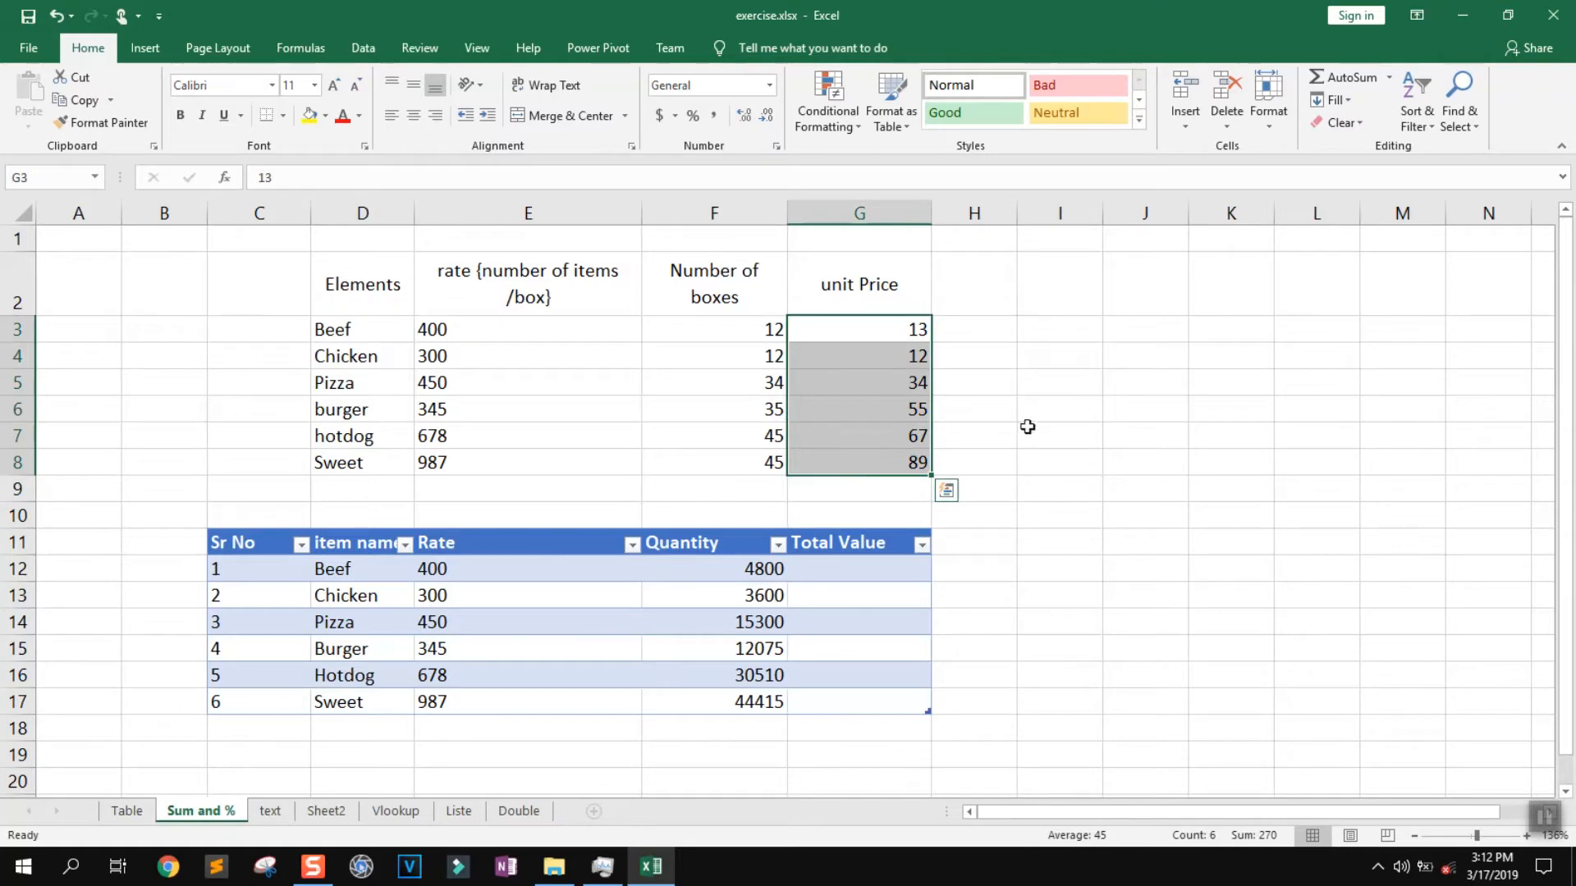
click(1058, 330)
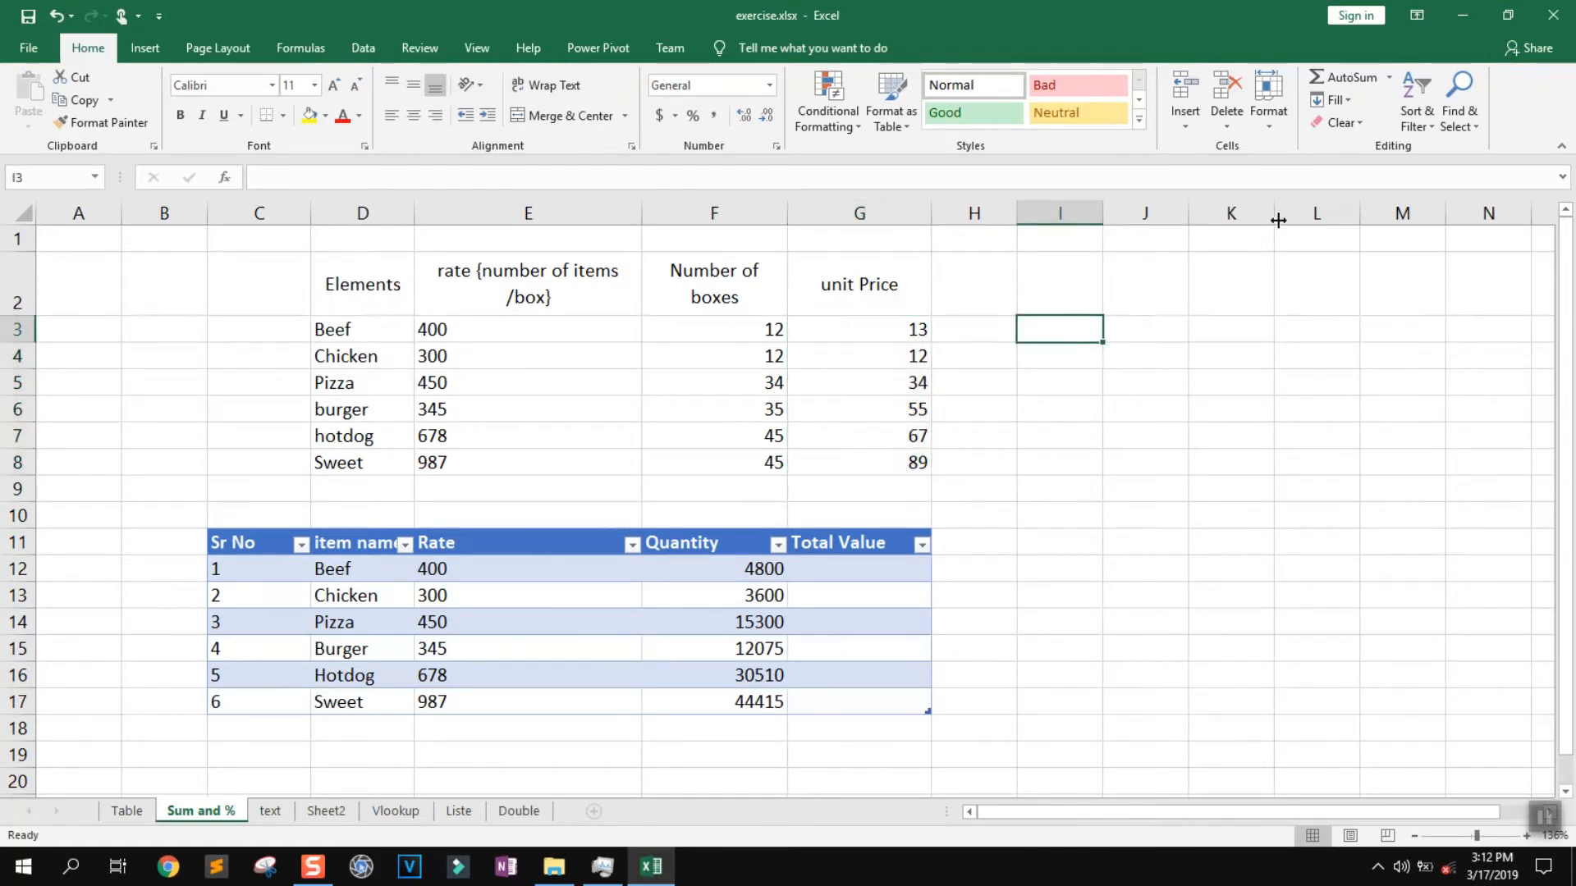
Step: Calculate the minimum of the unit prices G3:G8 in cell I3 and check the formula
click(1388, 77)
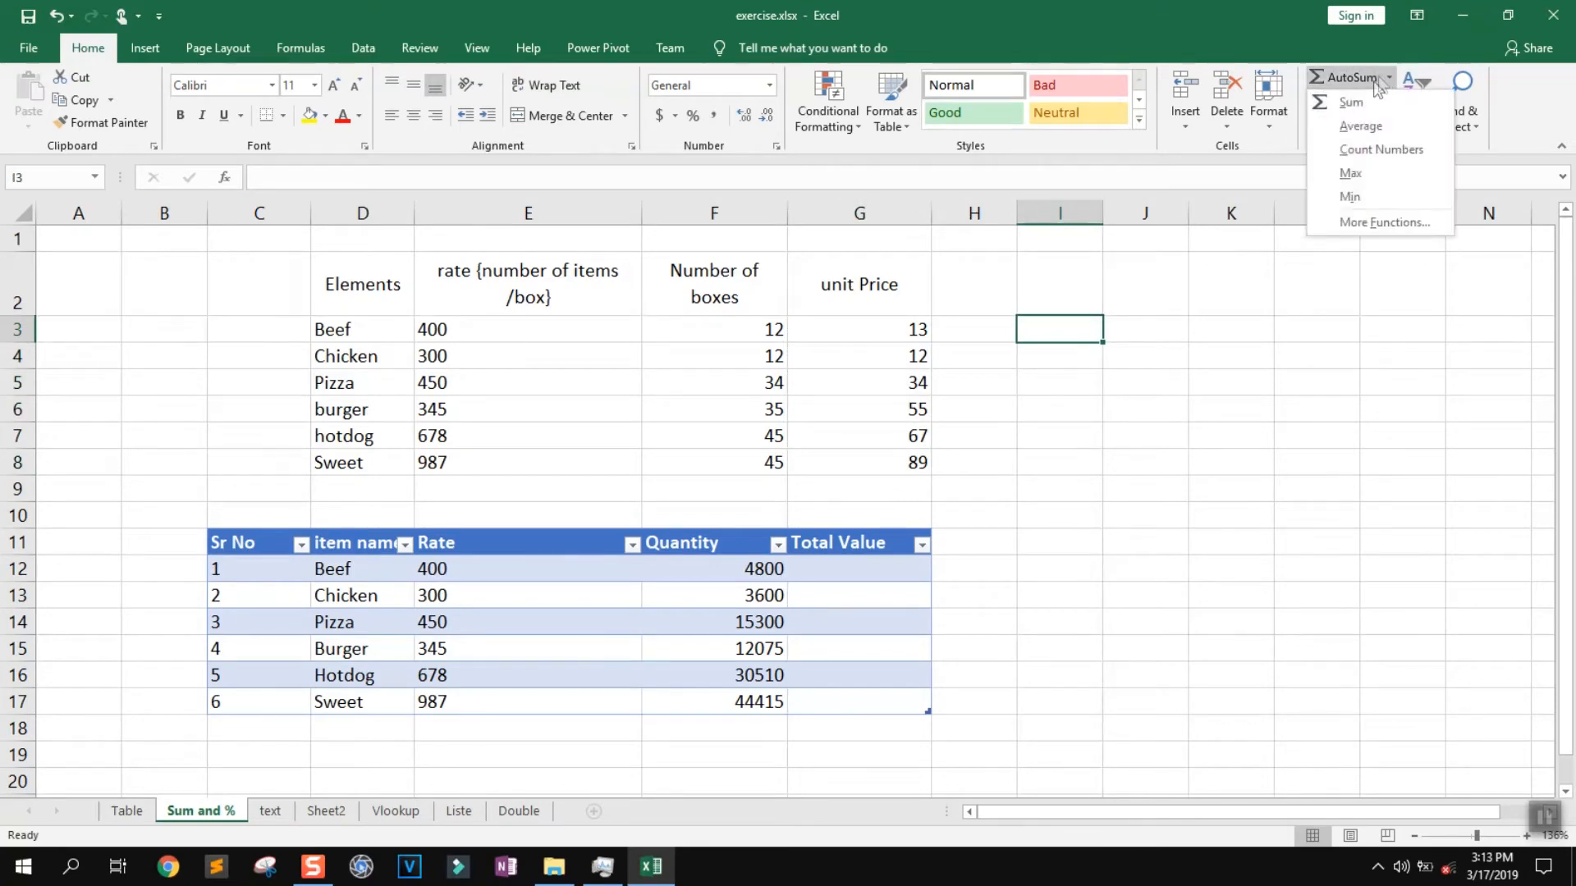
click(1352, 197)
drag(911, 329, 896, 465)
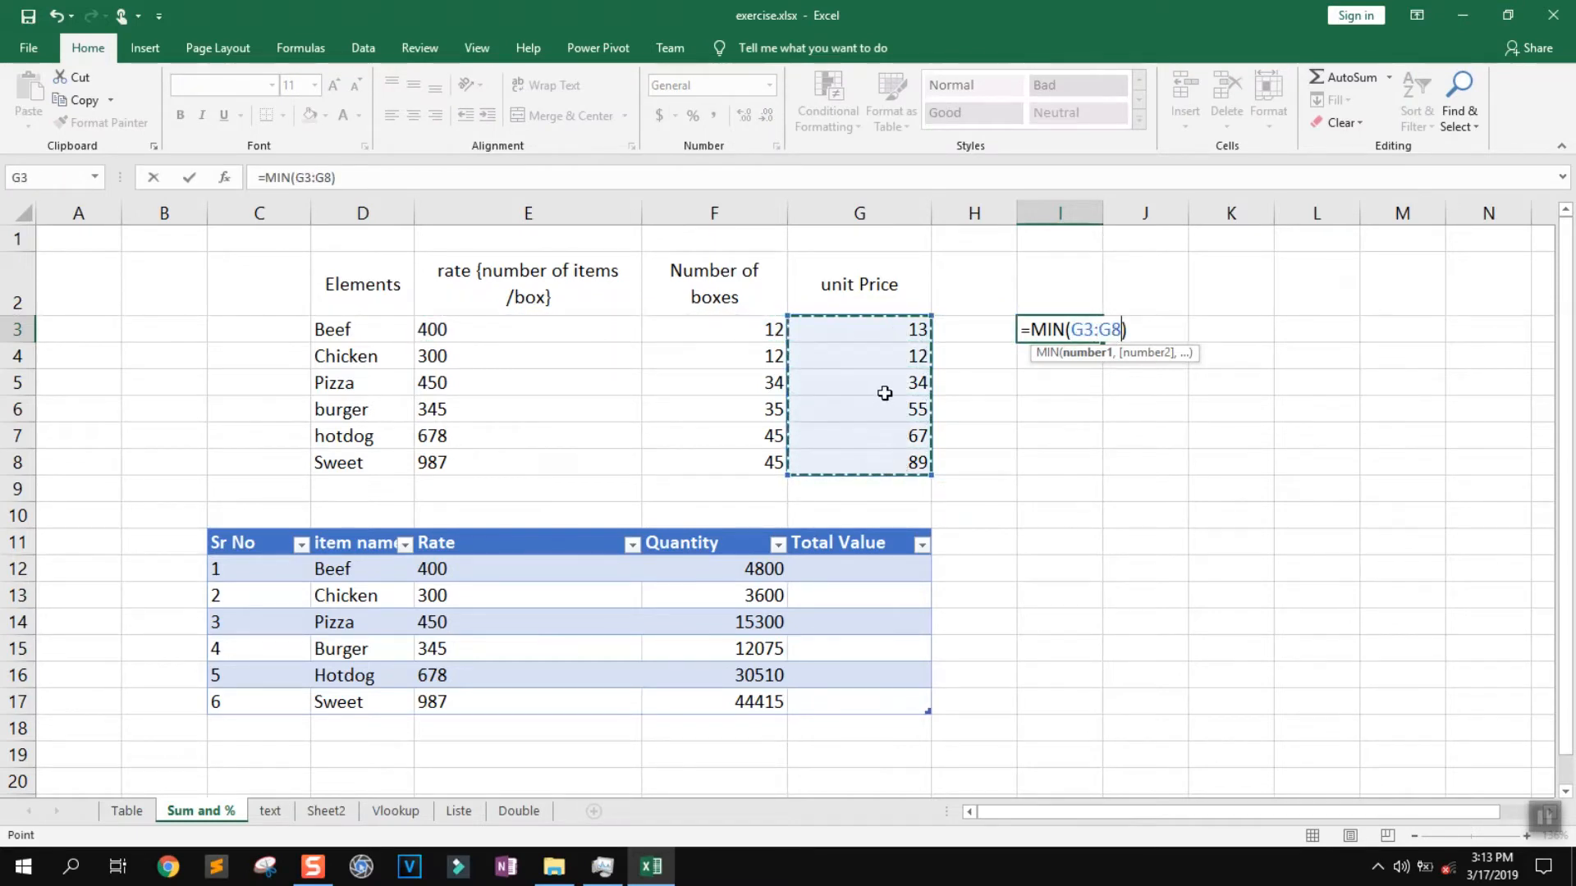
key(Return)
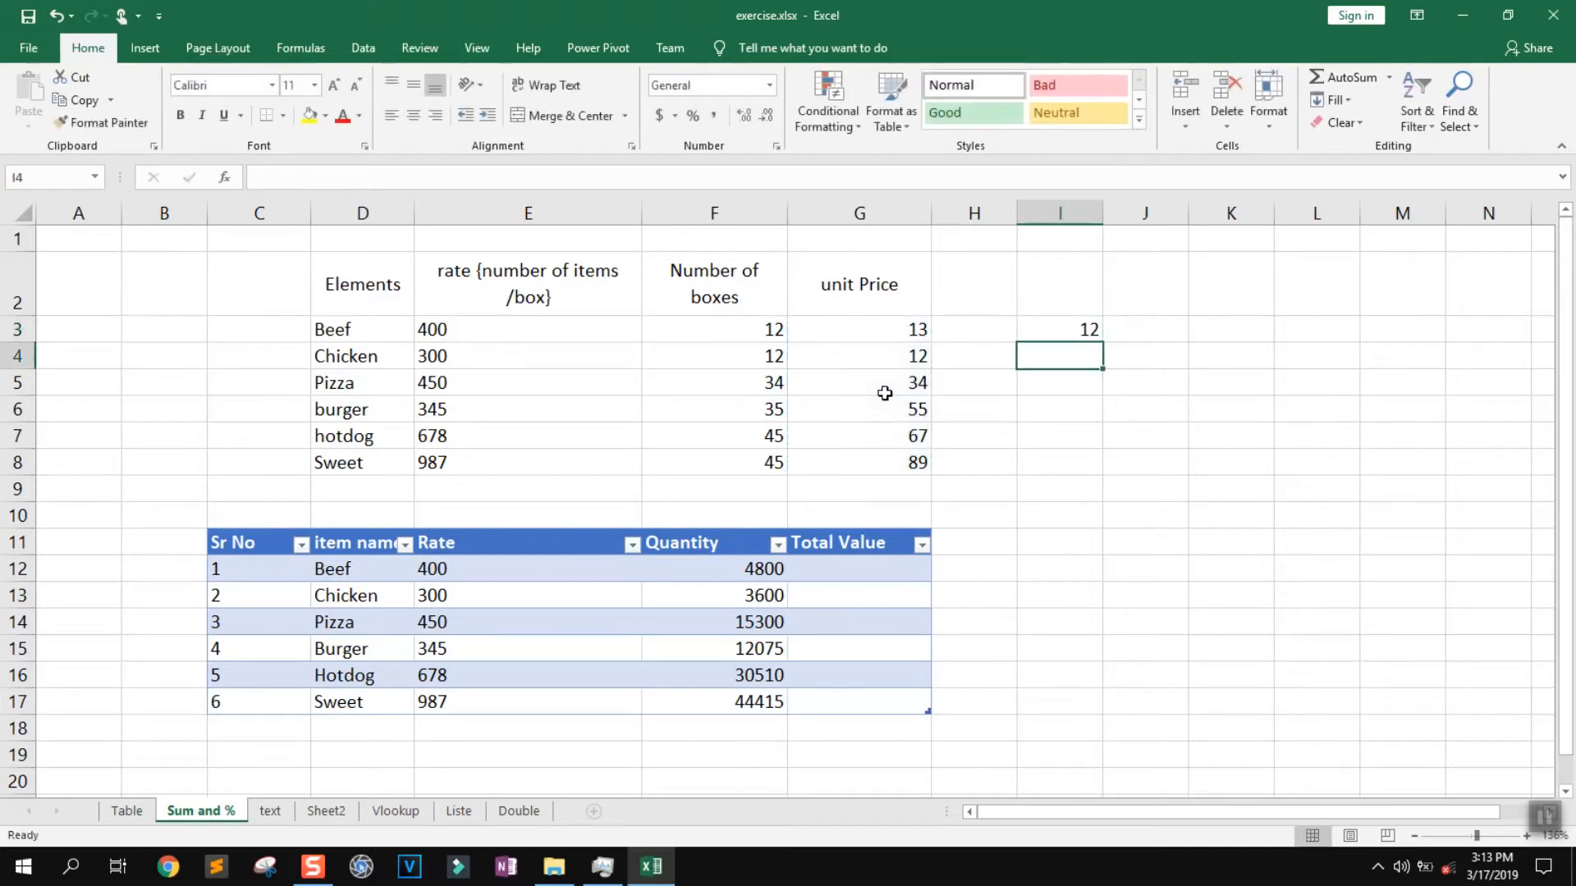
click(1067, 332)
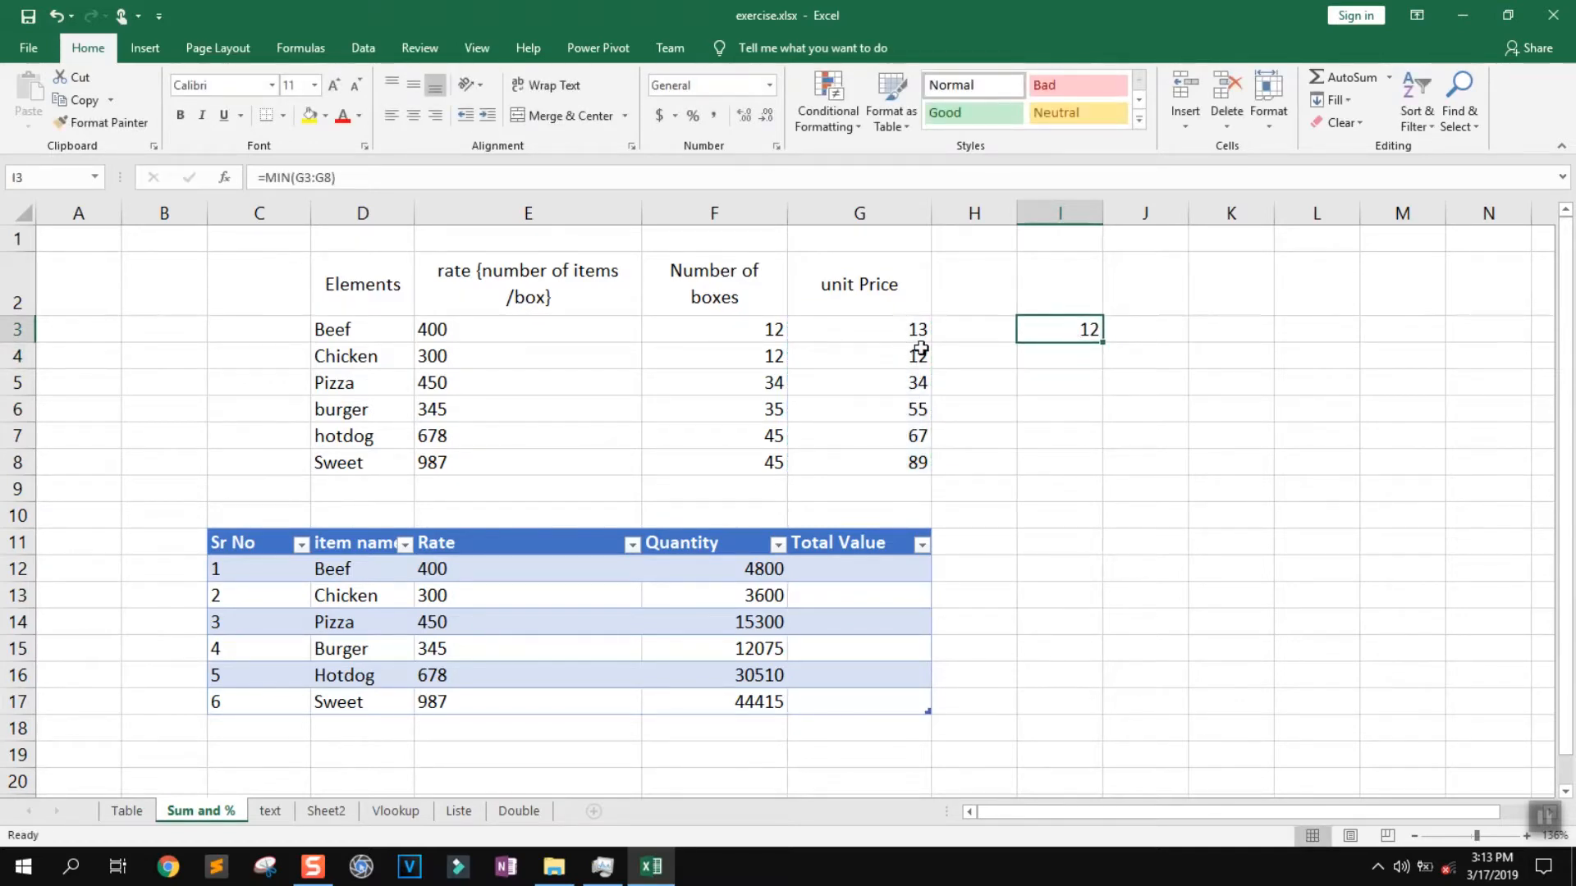
click(1068, 353)
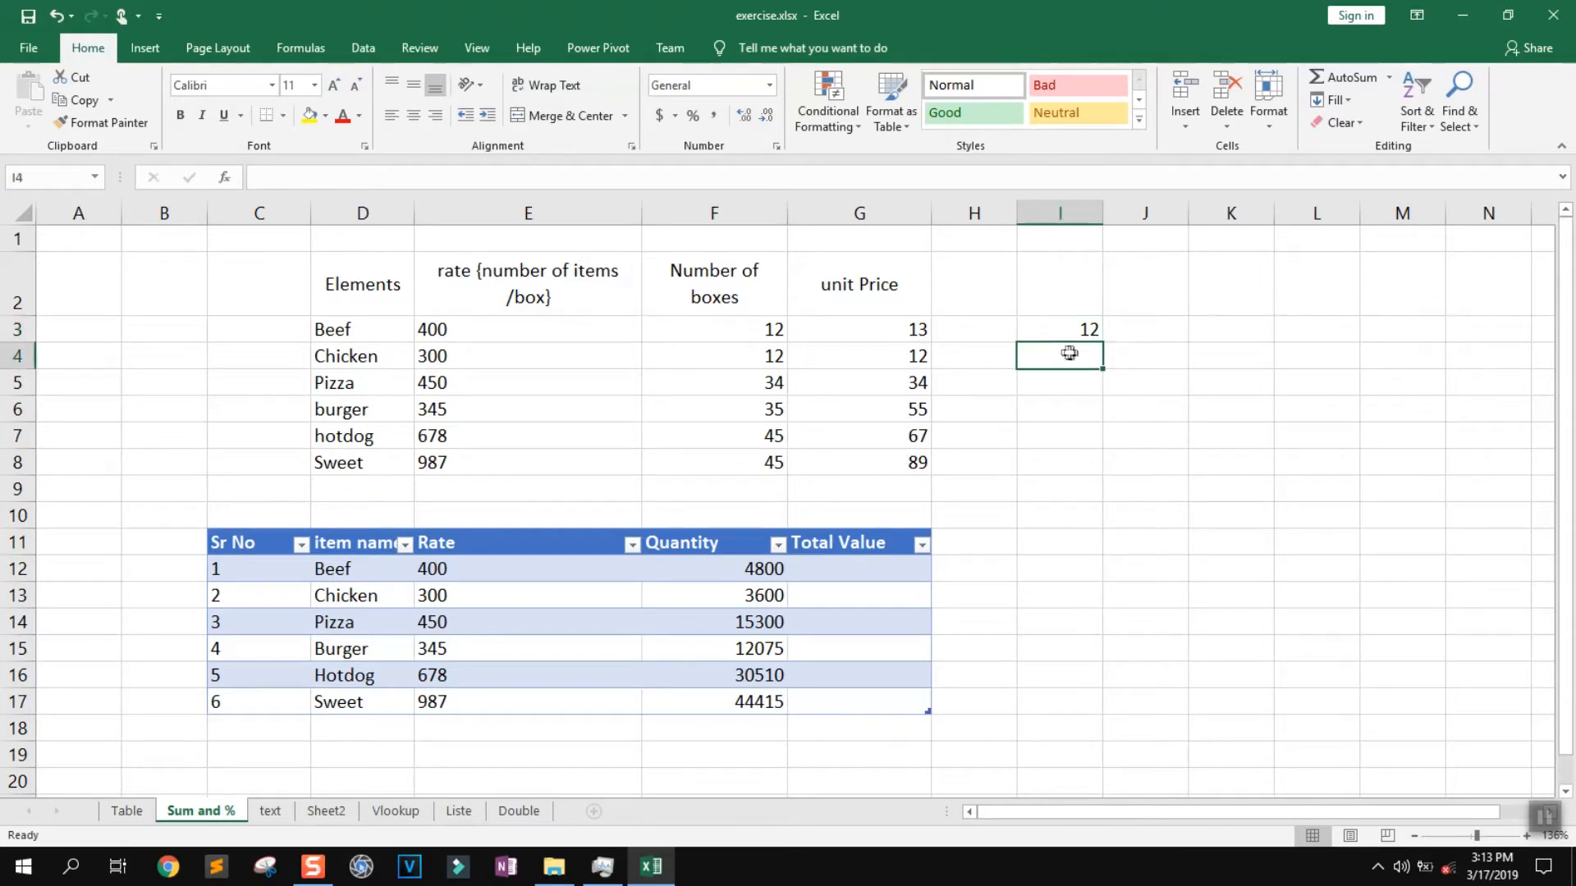
Step: Copy the minimum formula from I3 down to I4 and change it to =MAX(G3:G9)
click(1082, 329)
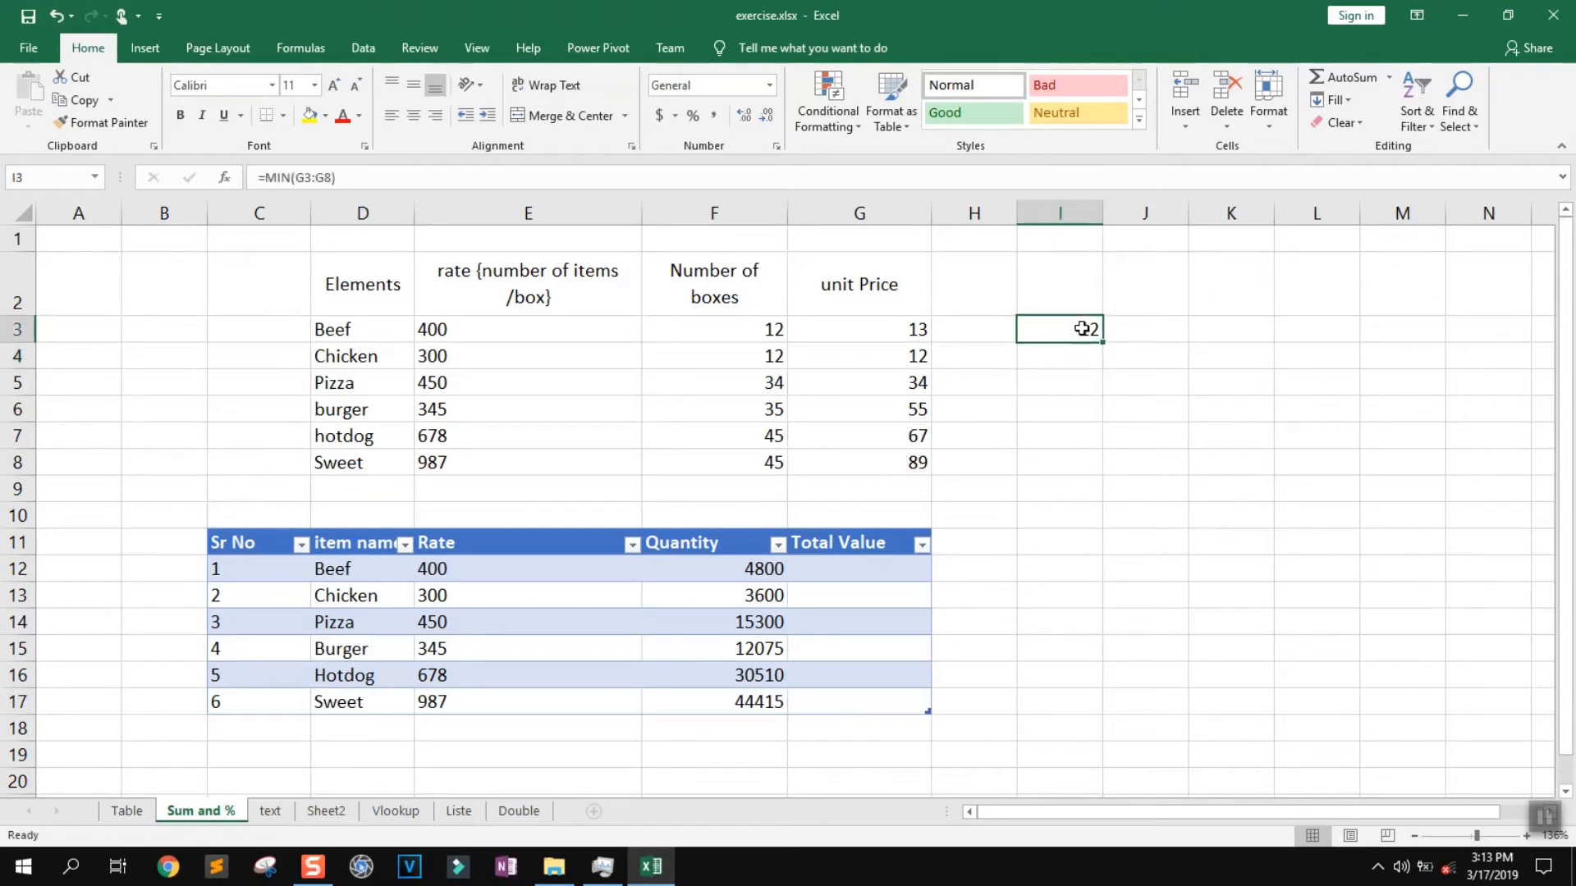
drag(1106, 344, 1108, 368)
double_click(1054, 358)
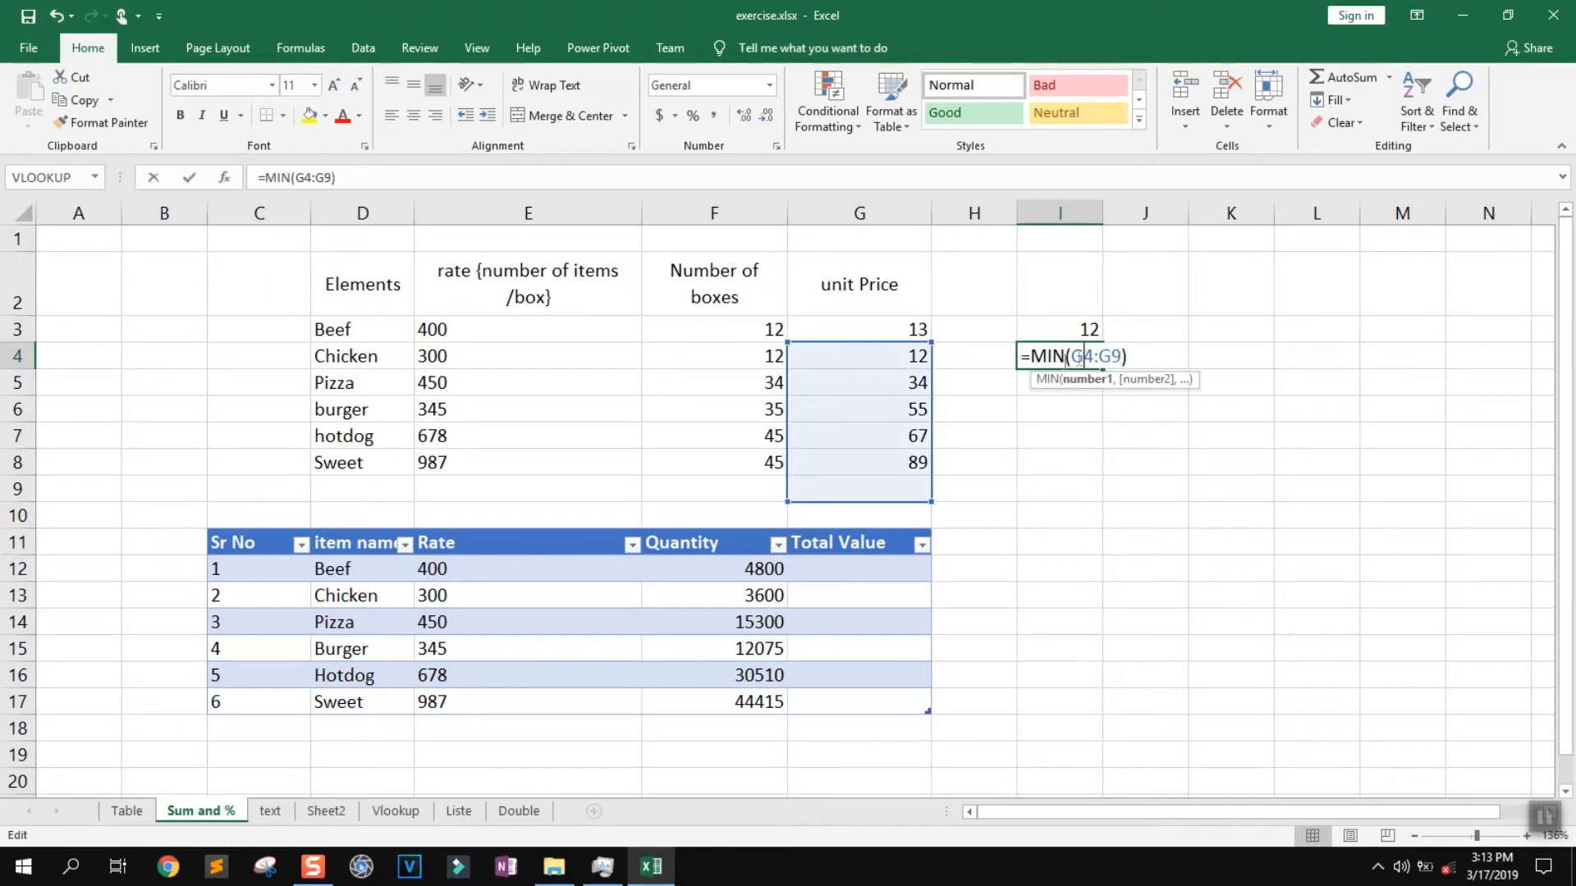
key(BackSpace)
text(A)
key(Return)
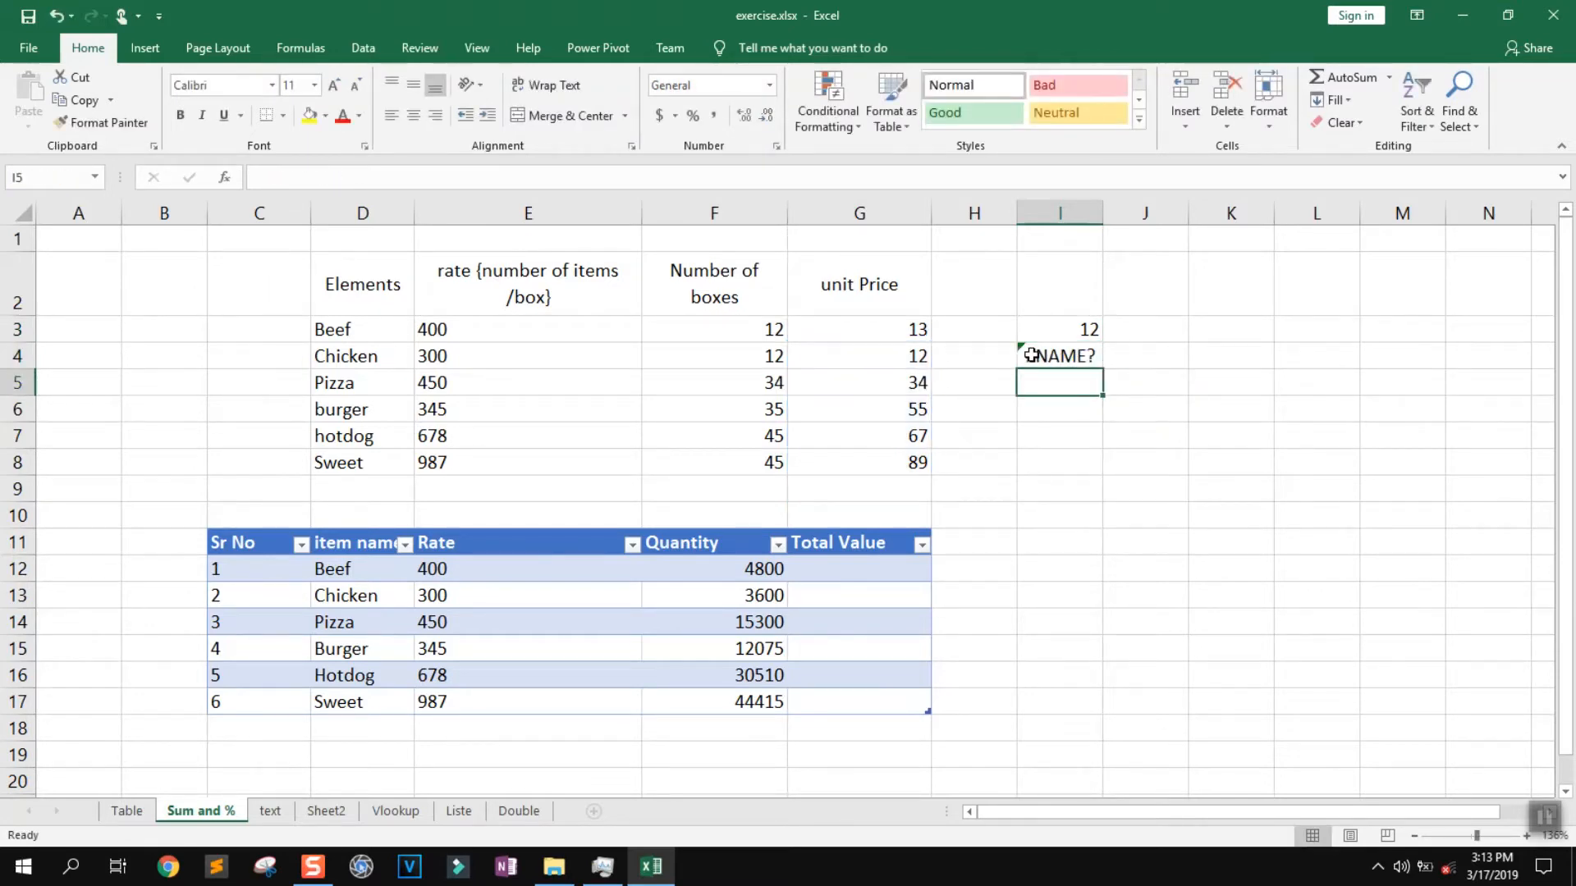
double_click(1027, 354)
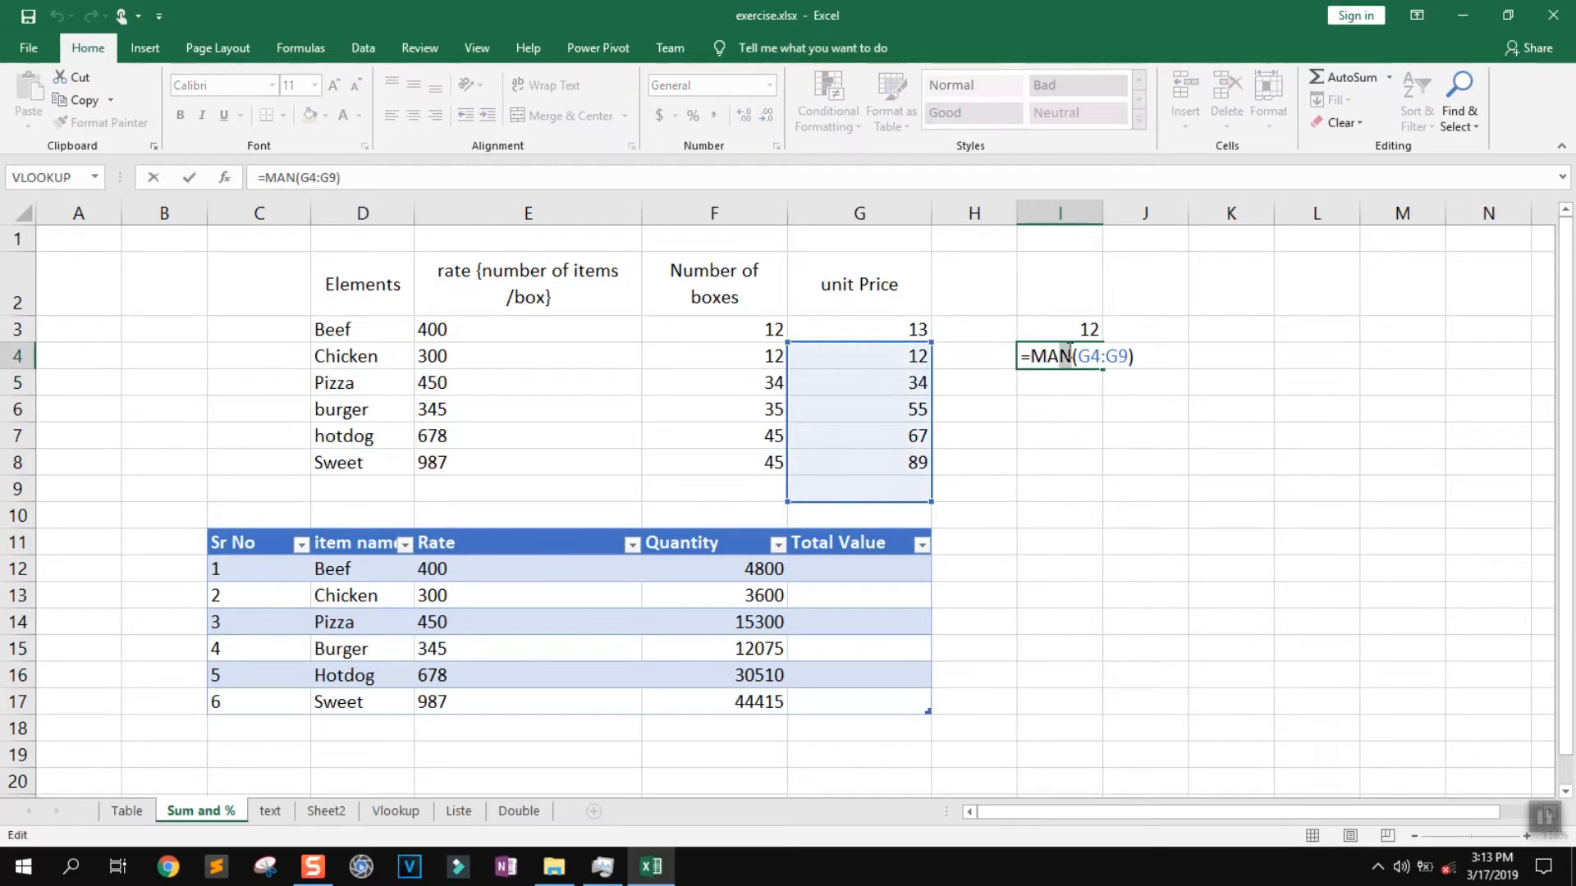
key(BackSpace)
text(X)
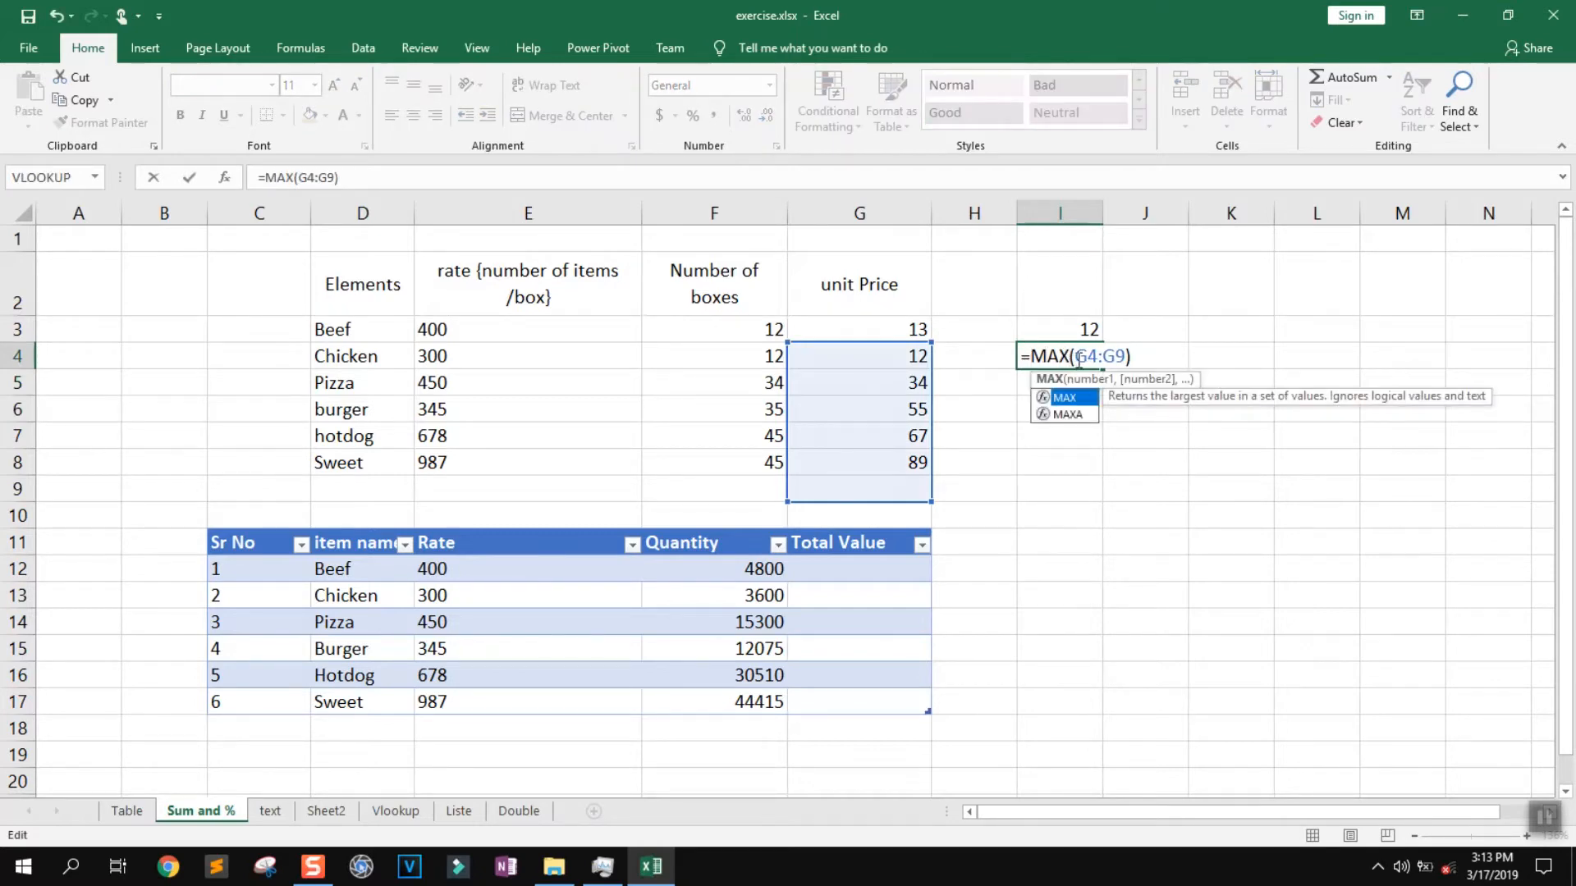
click(1073, 401)
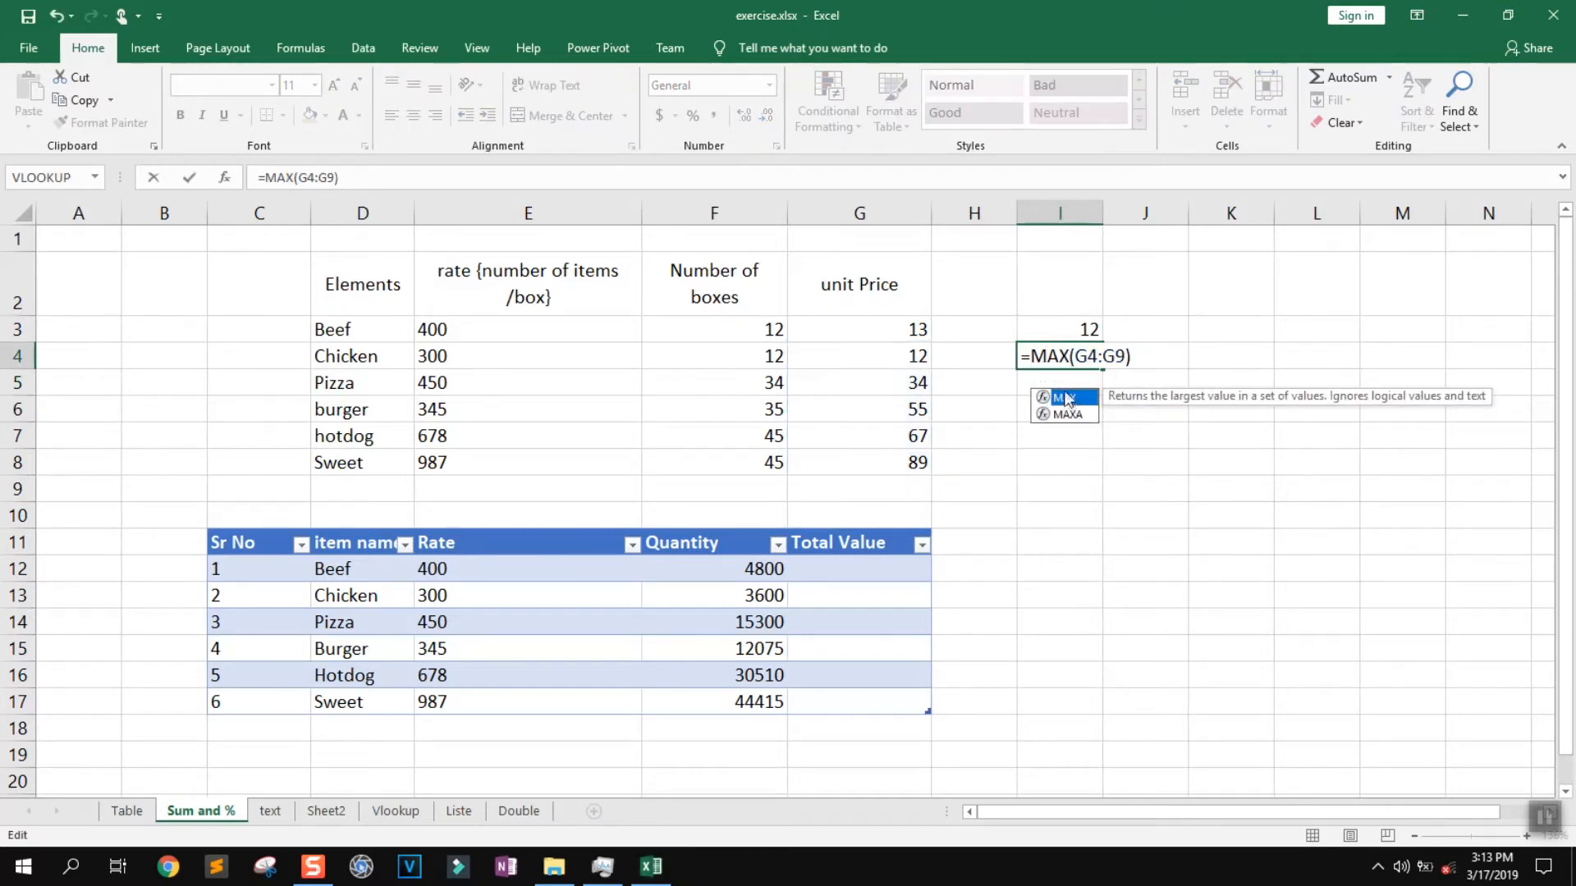
drag(932, 342, 933, 315)
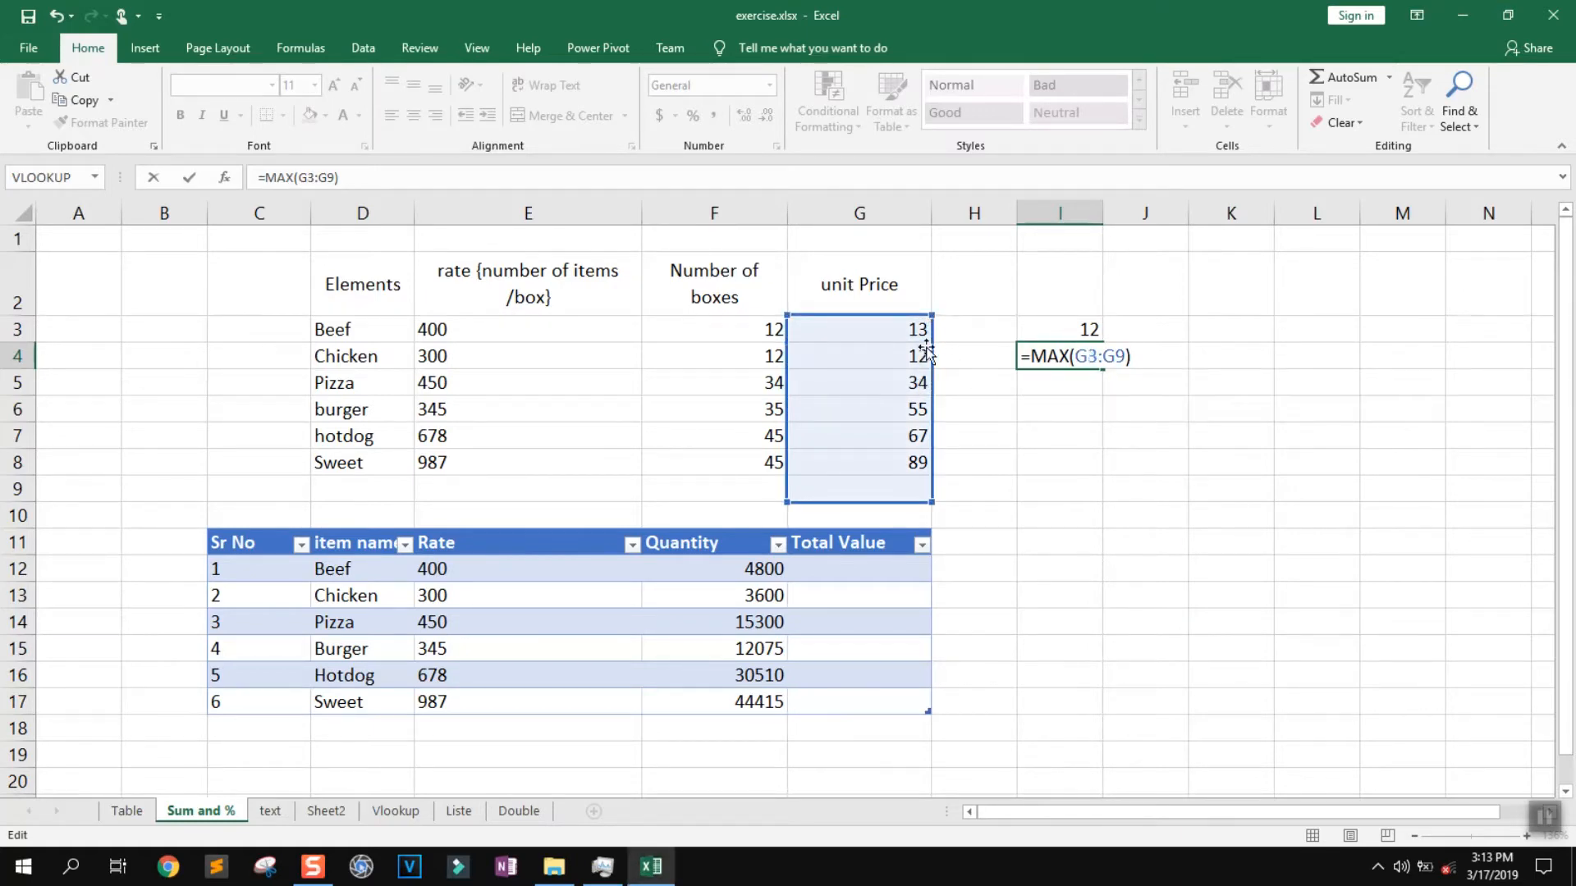
key(Return)
click(1046, 354)
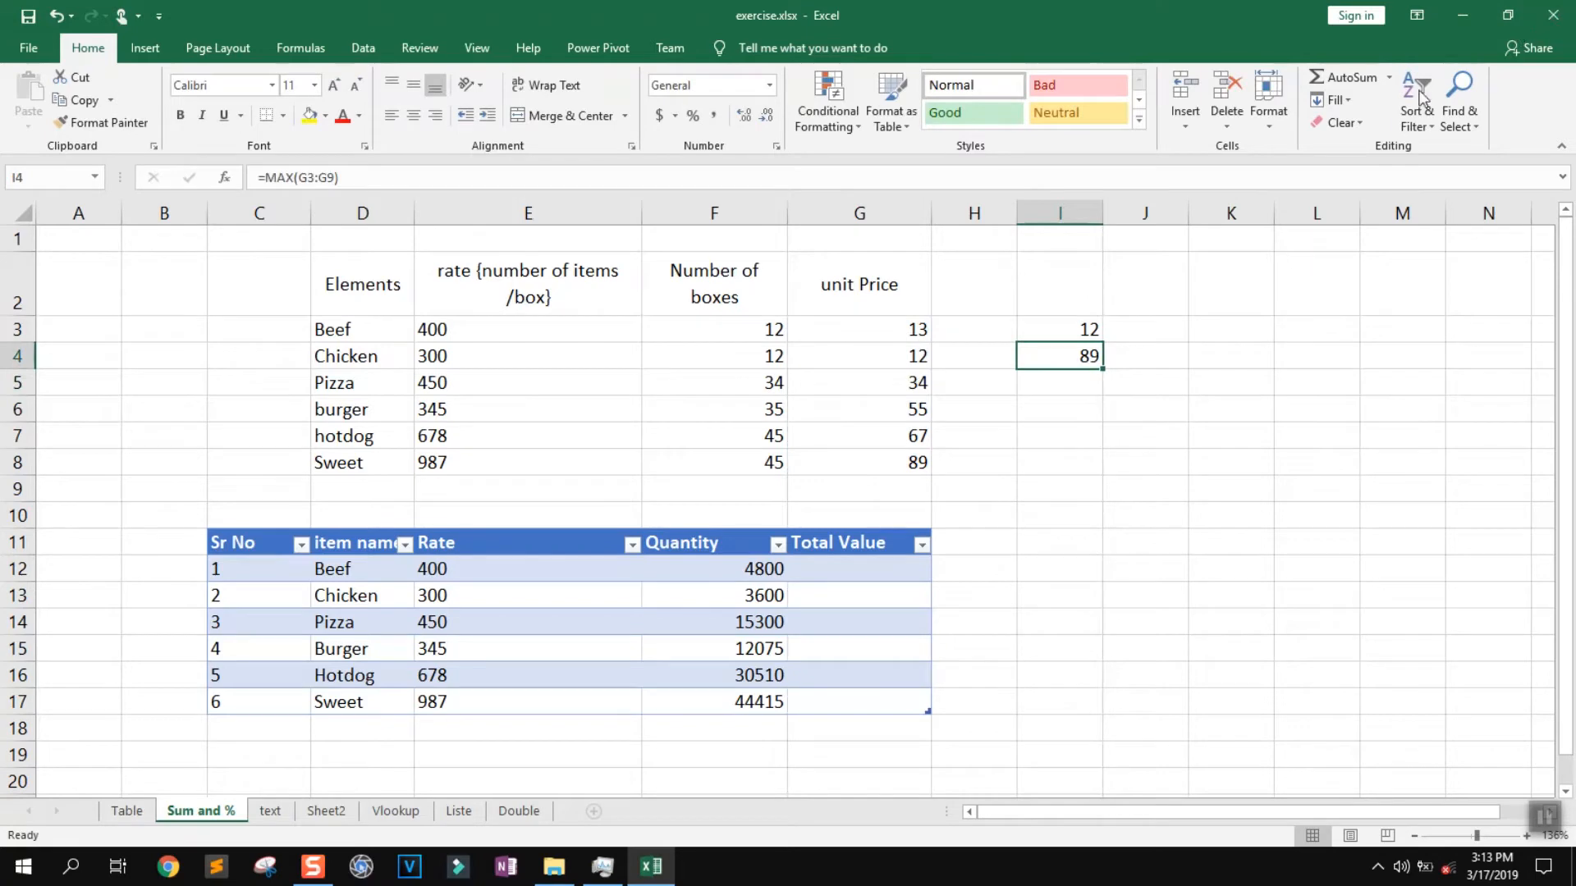
Step: Replace the formula in I4 with =MAX(G3:G8) and compare the minimum and maximum results with the unit prices
click(1380, 77)
click(1390, 78)
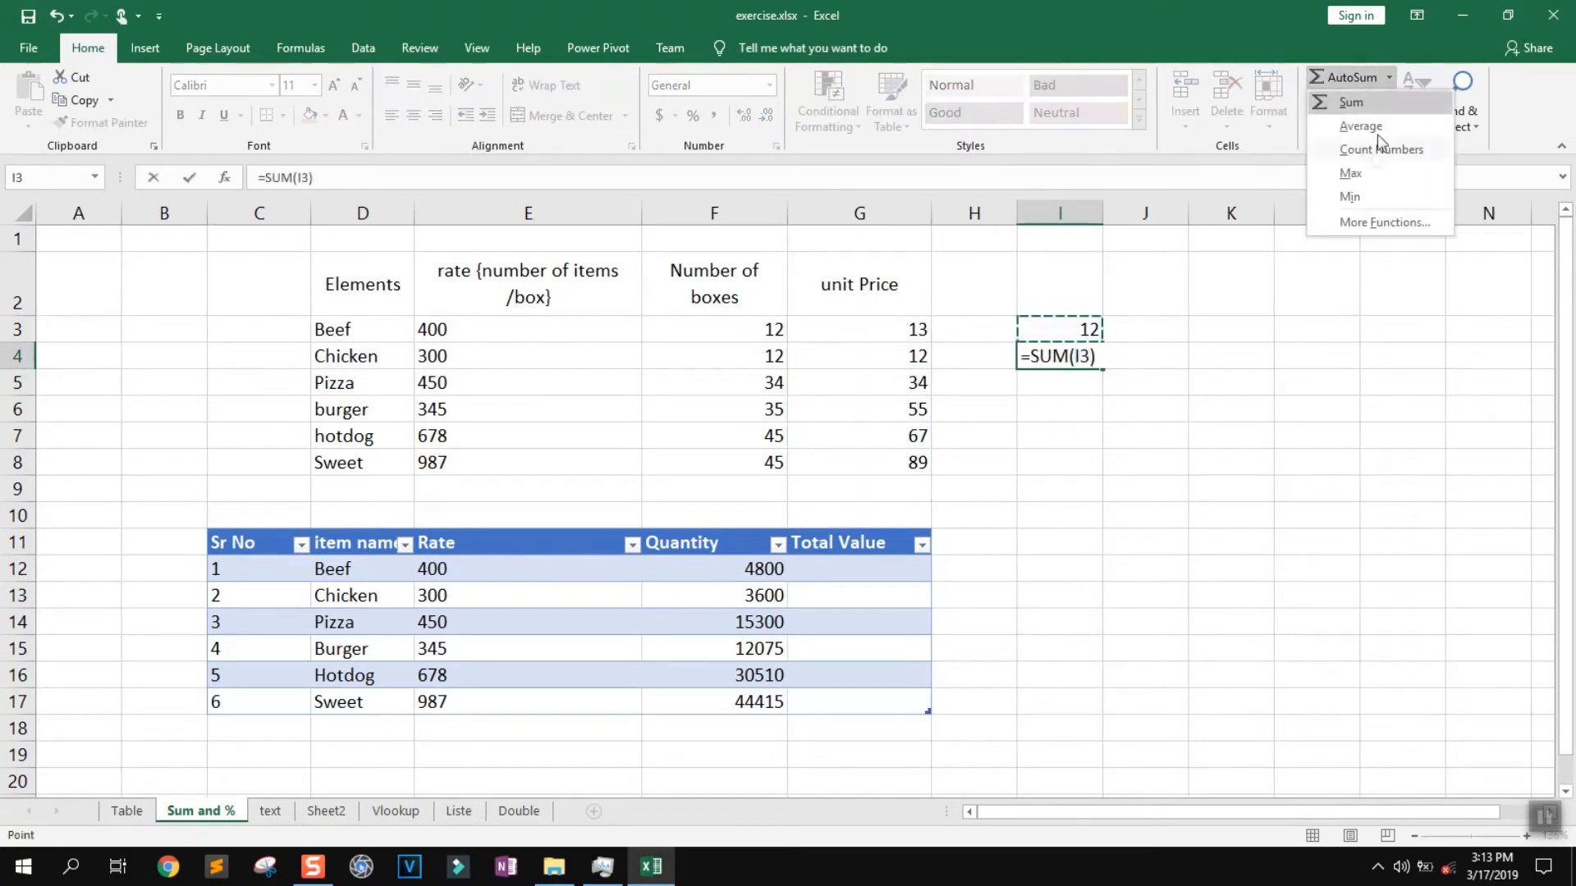
click(1360, 180)
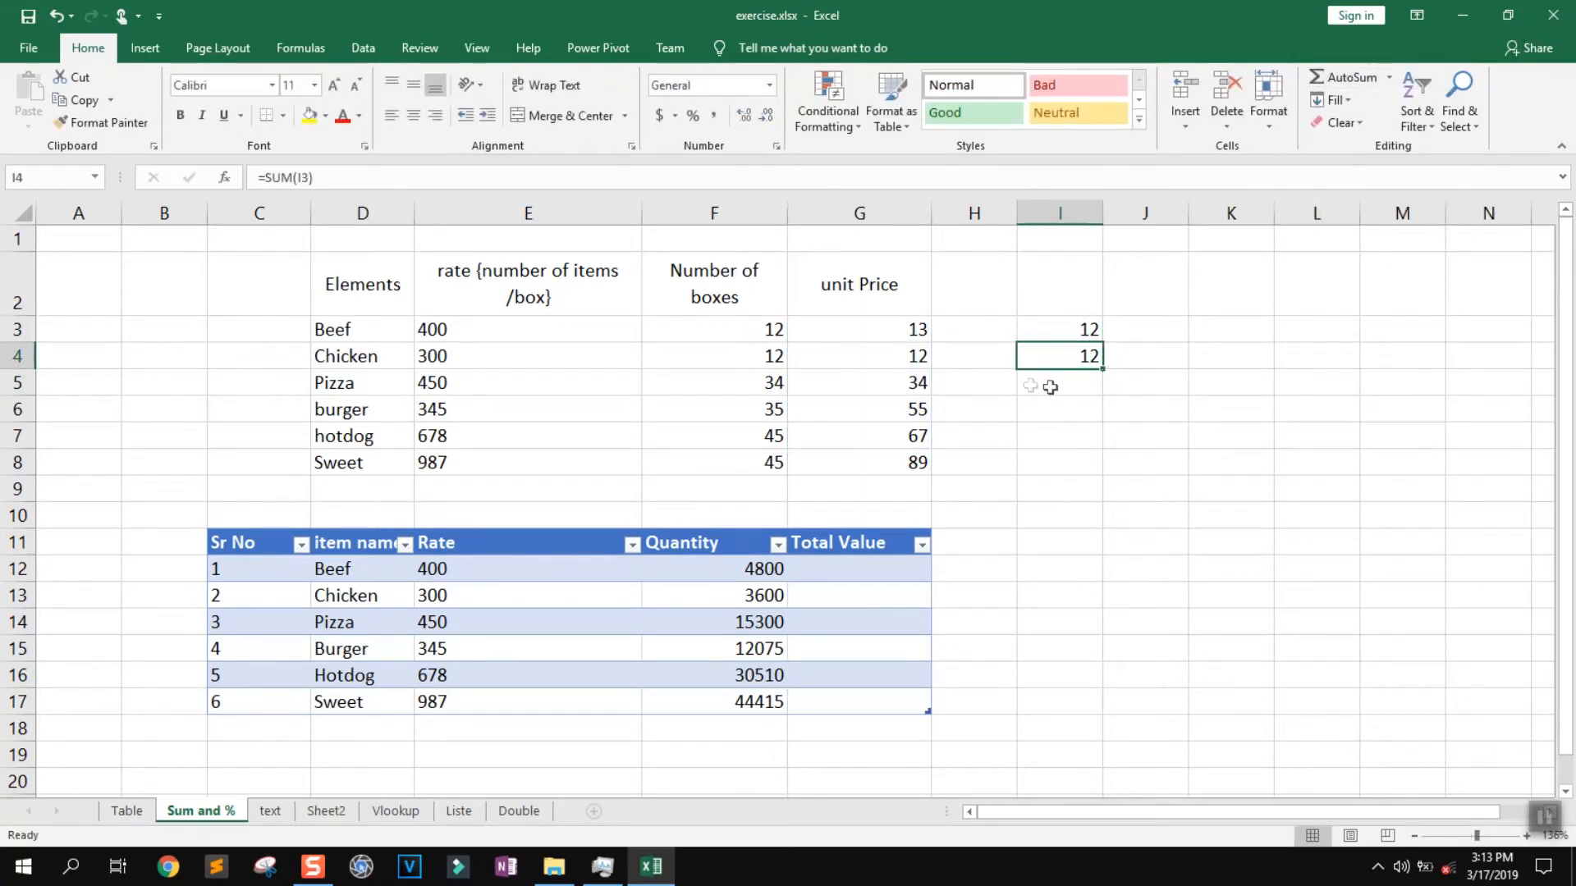
double_click(1061, 352)
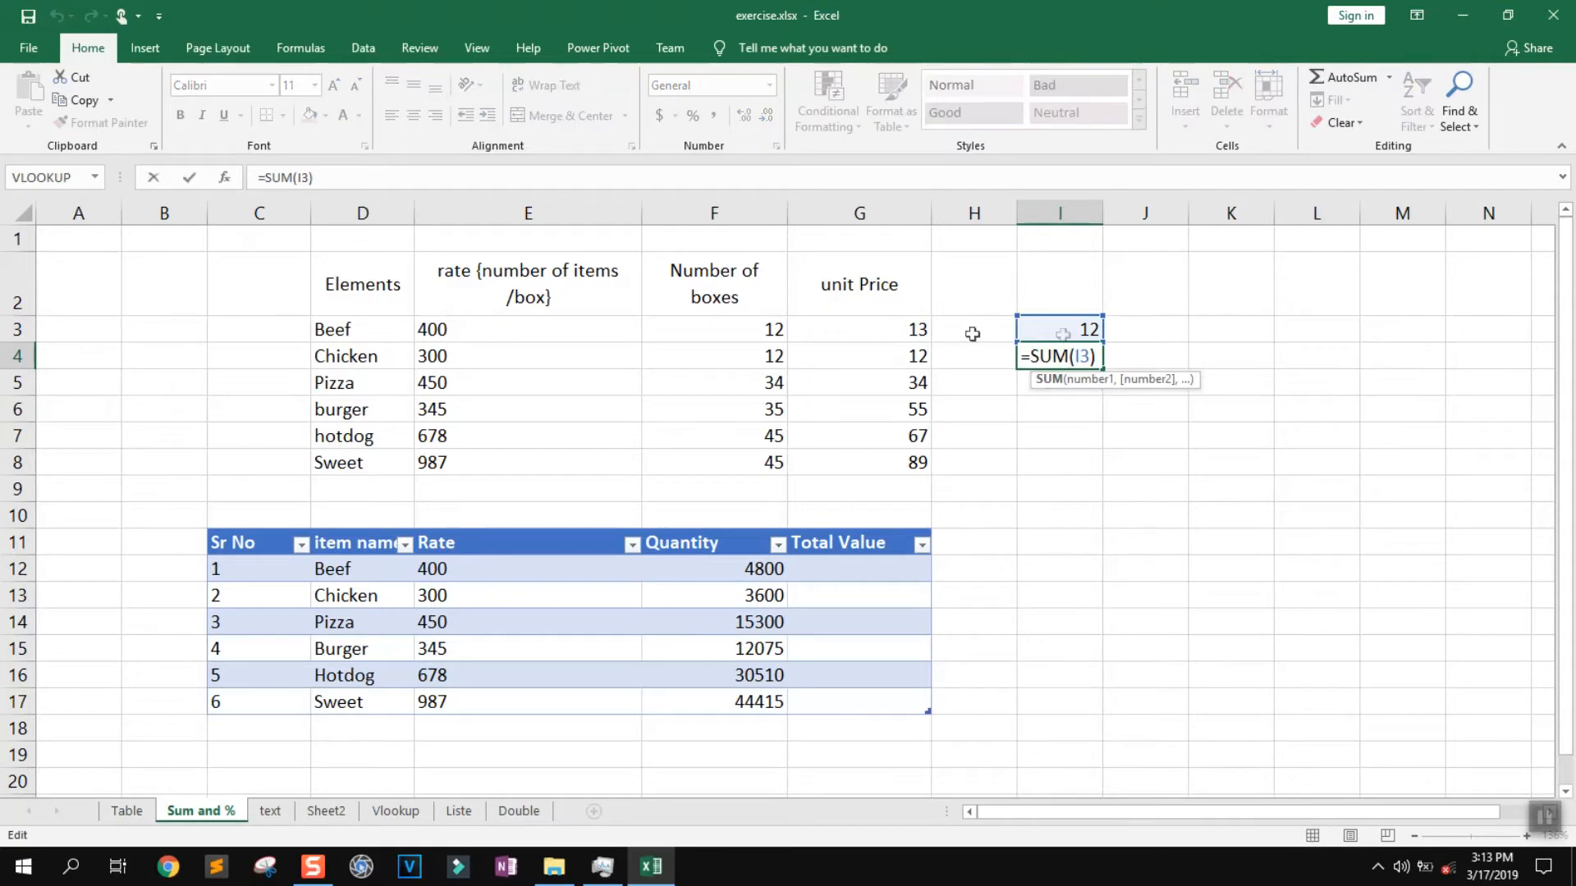
drag(911, 339, 899, 462)
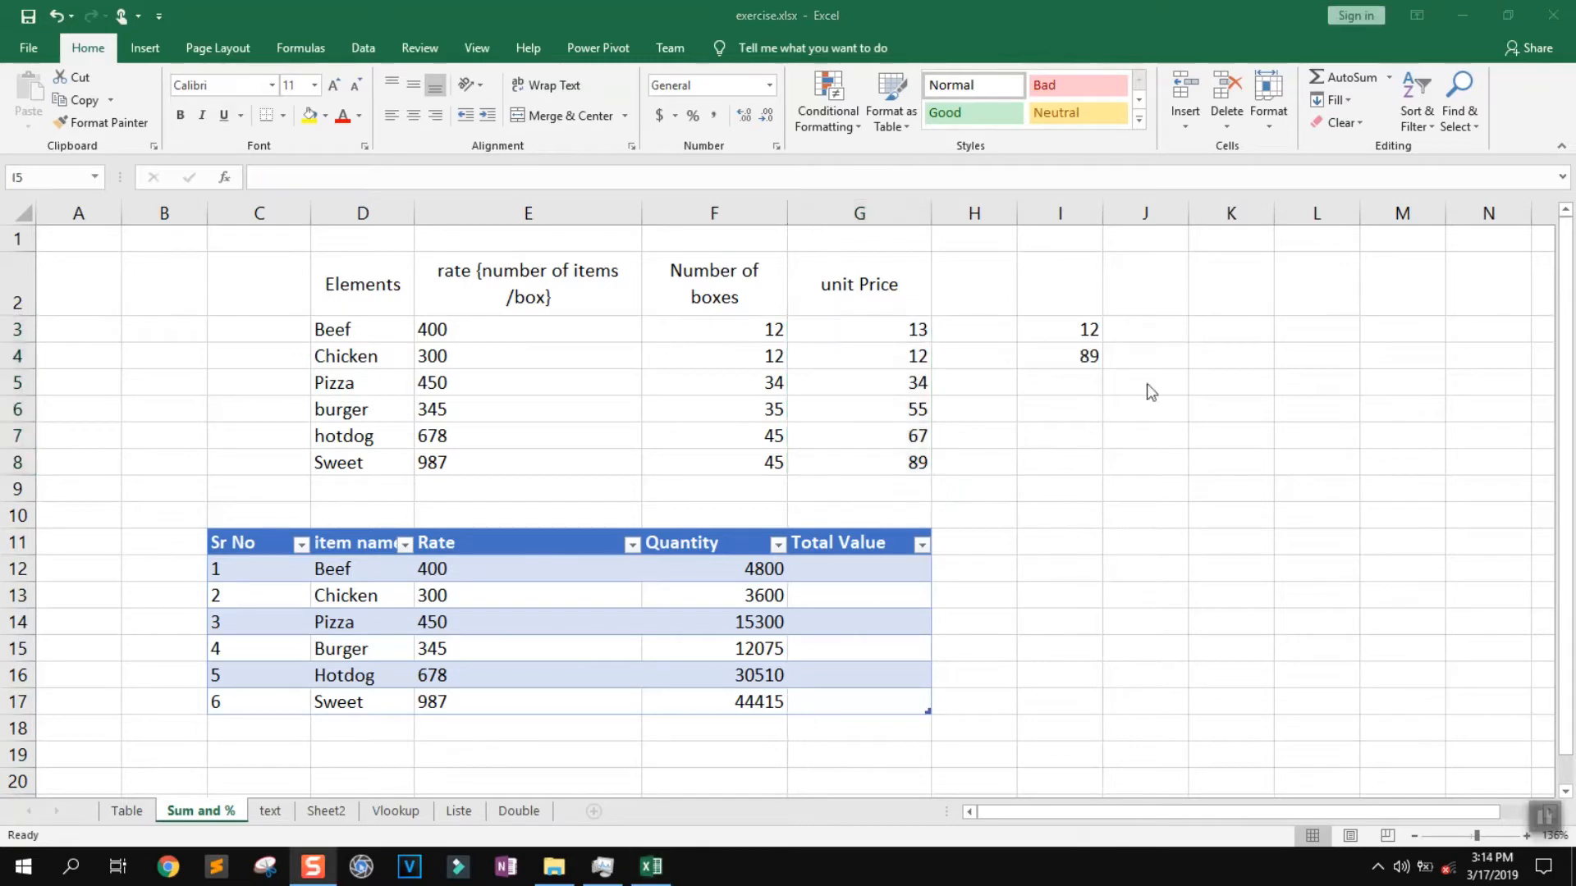
click(1065, 348)
click(1067, 330)
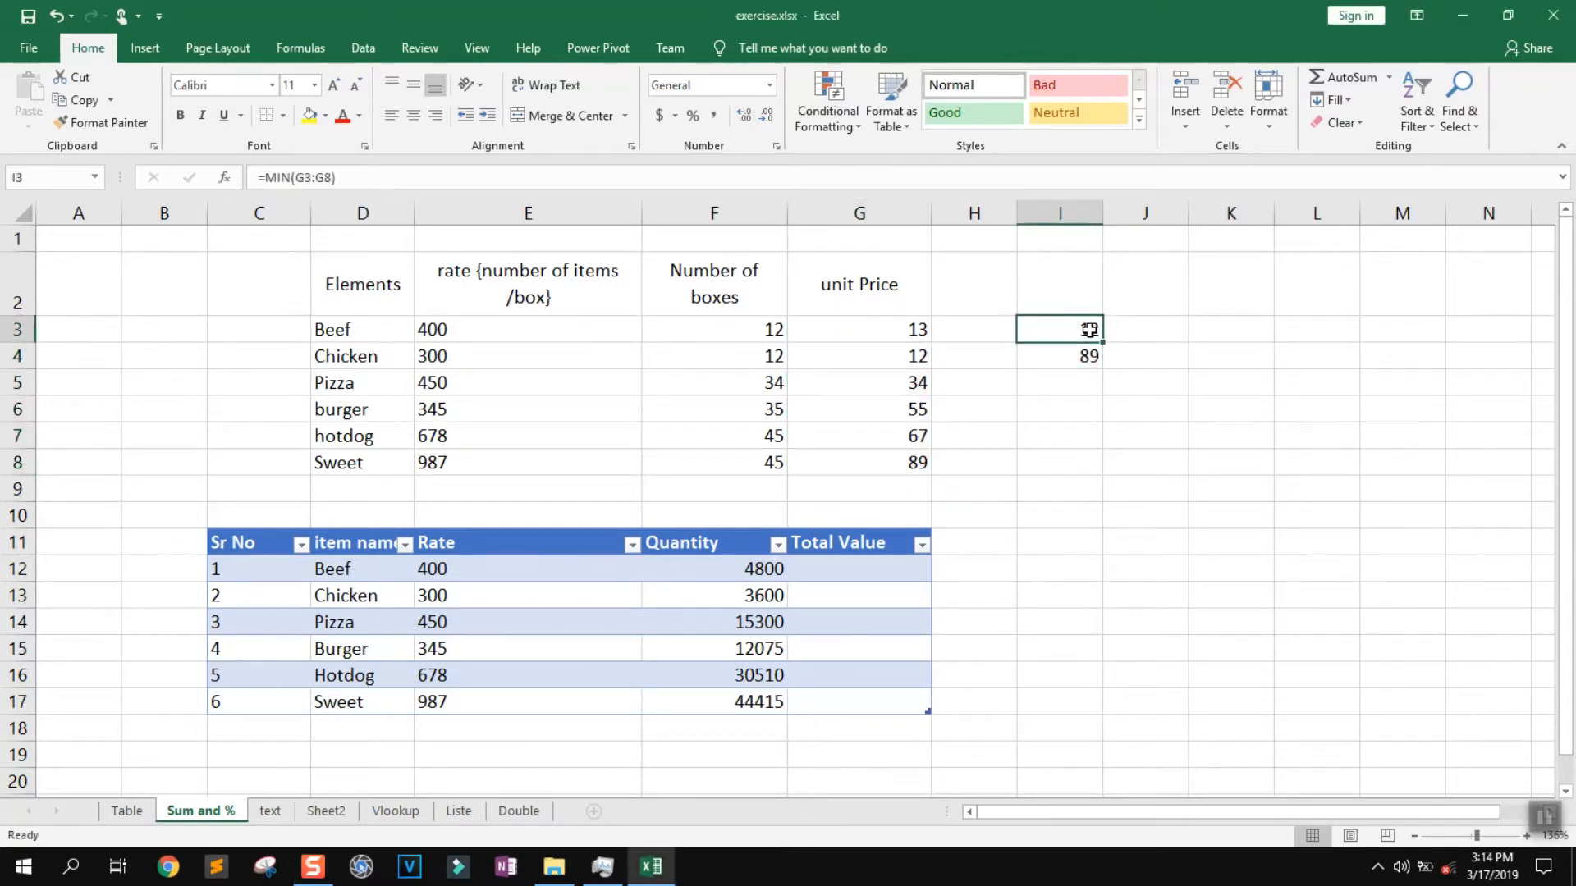
click(1068, 355)
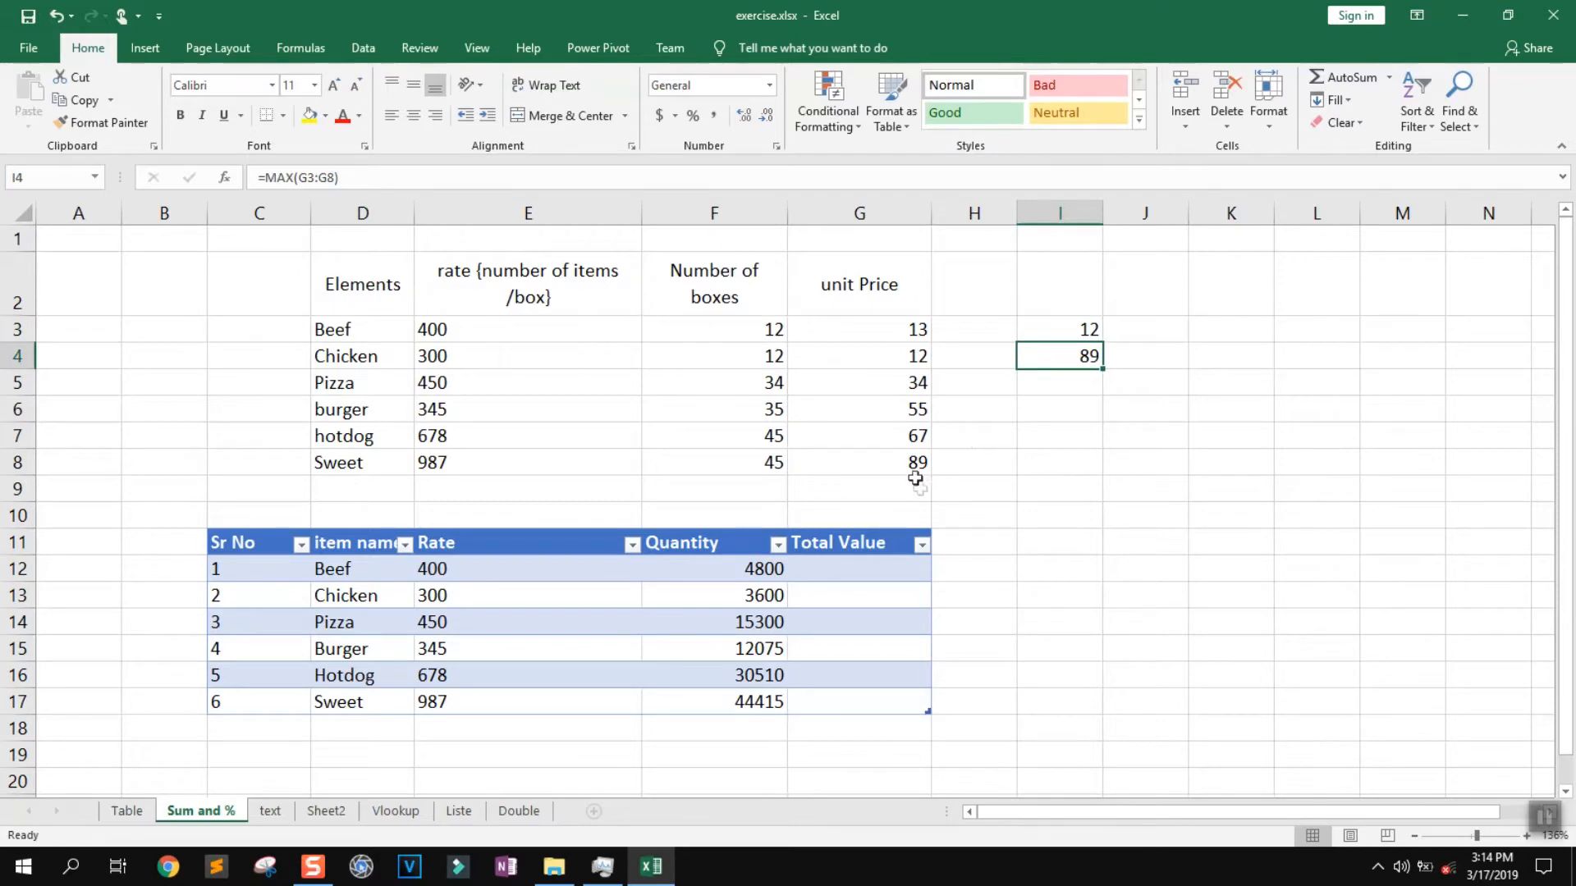
click(910, 466)
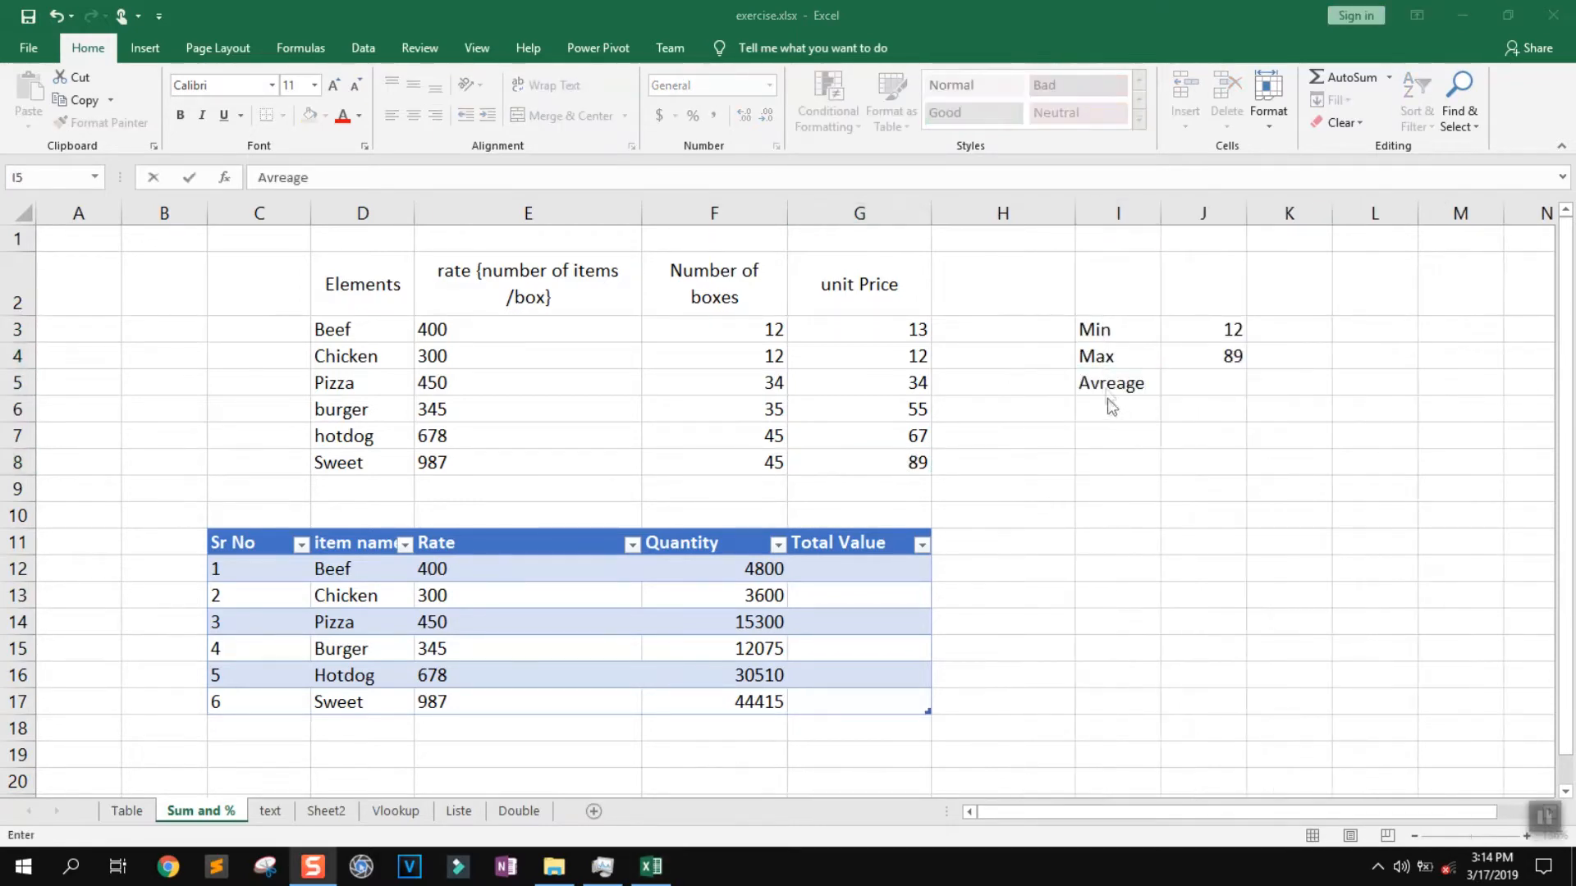
Step: Complete the Avreage label in I5 and calculate the average of the unit prices G3:G8 in J5
click(1107, 390)
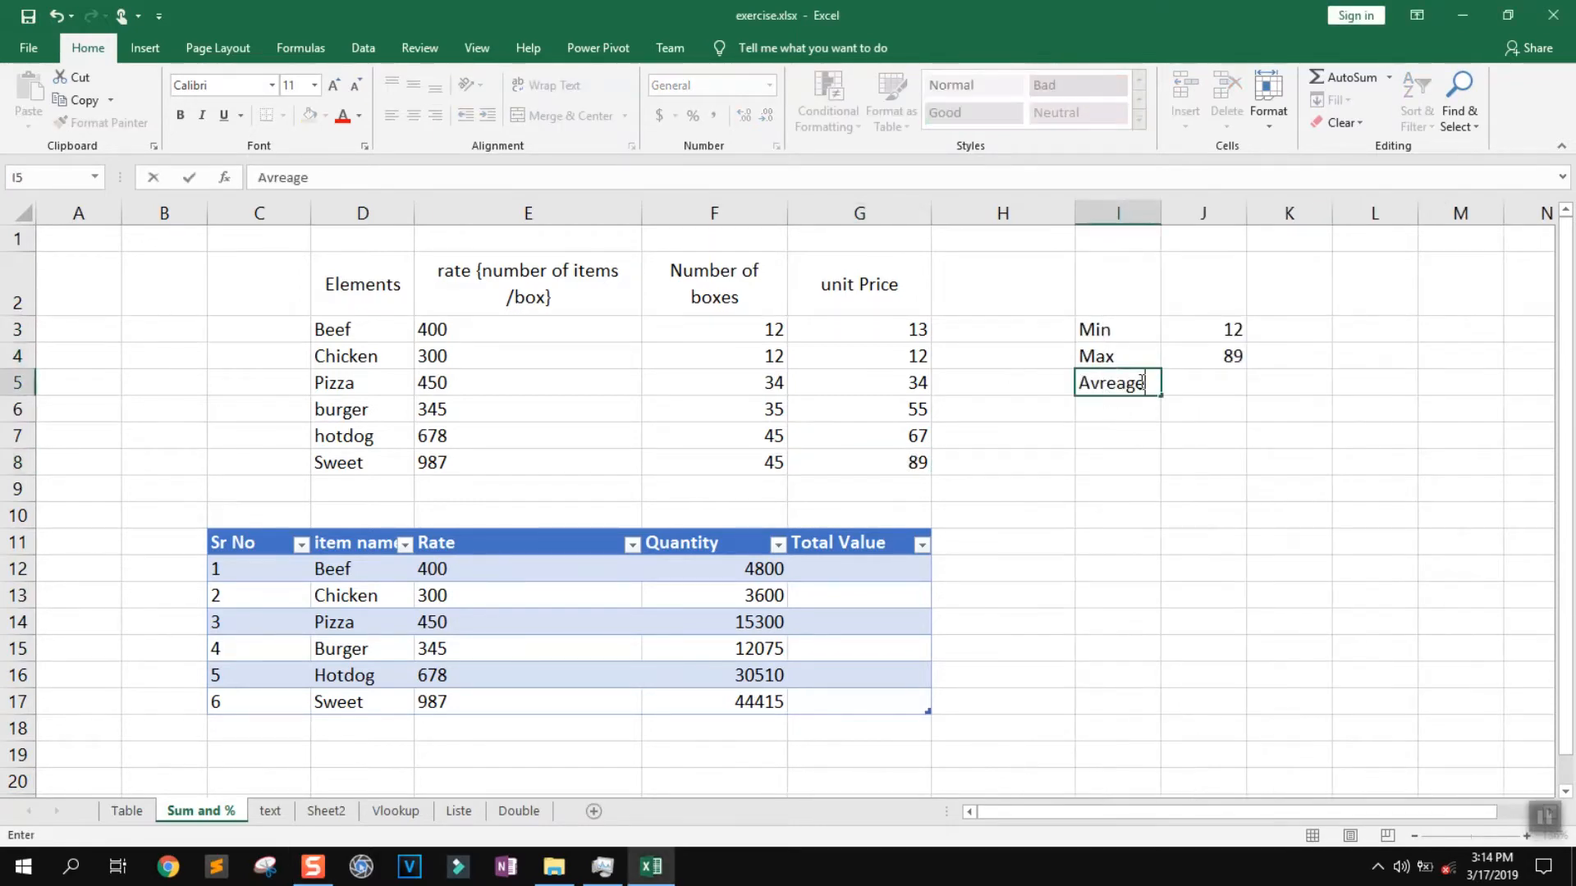
click(916, 389)
drag(908, 334, 911, 462)
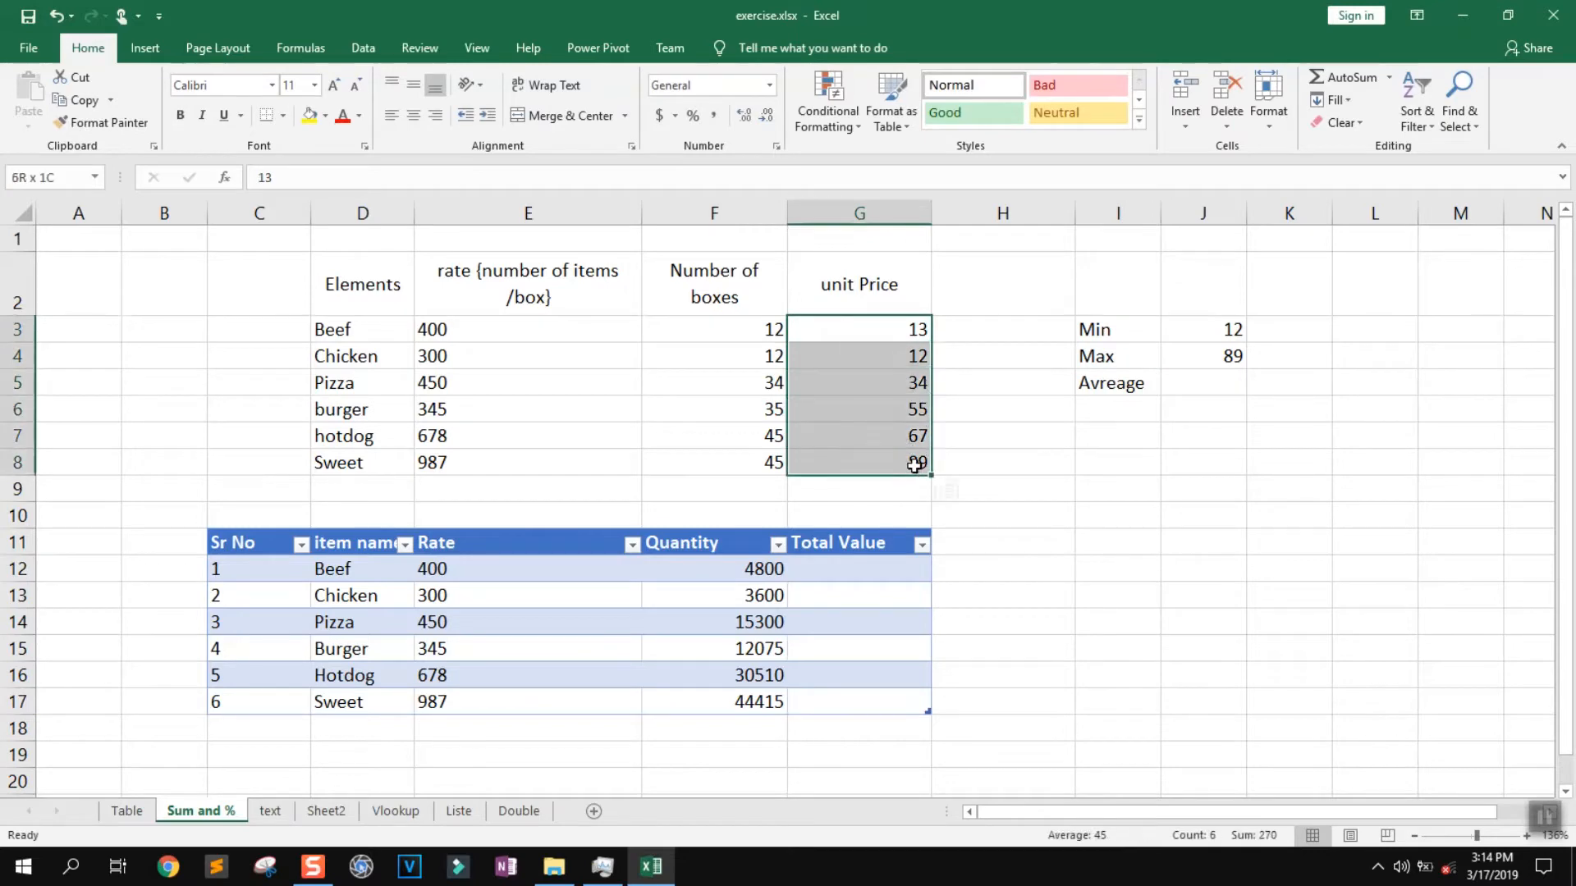
click(1190, 390)
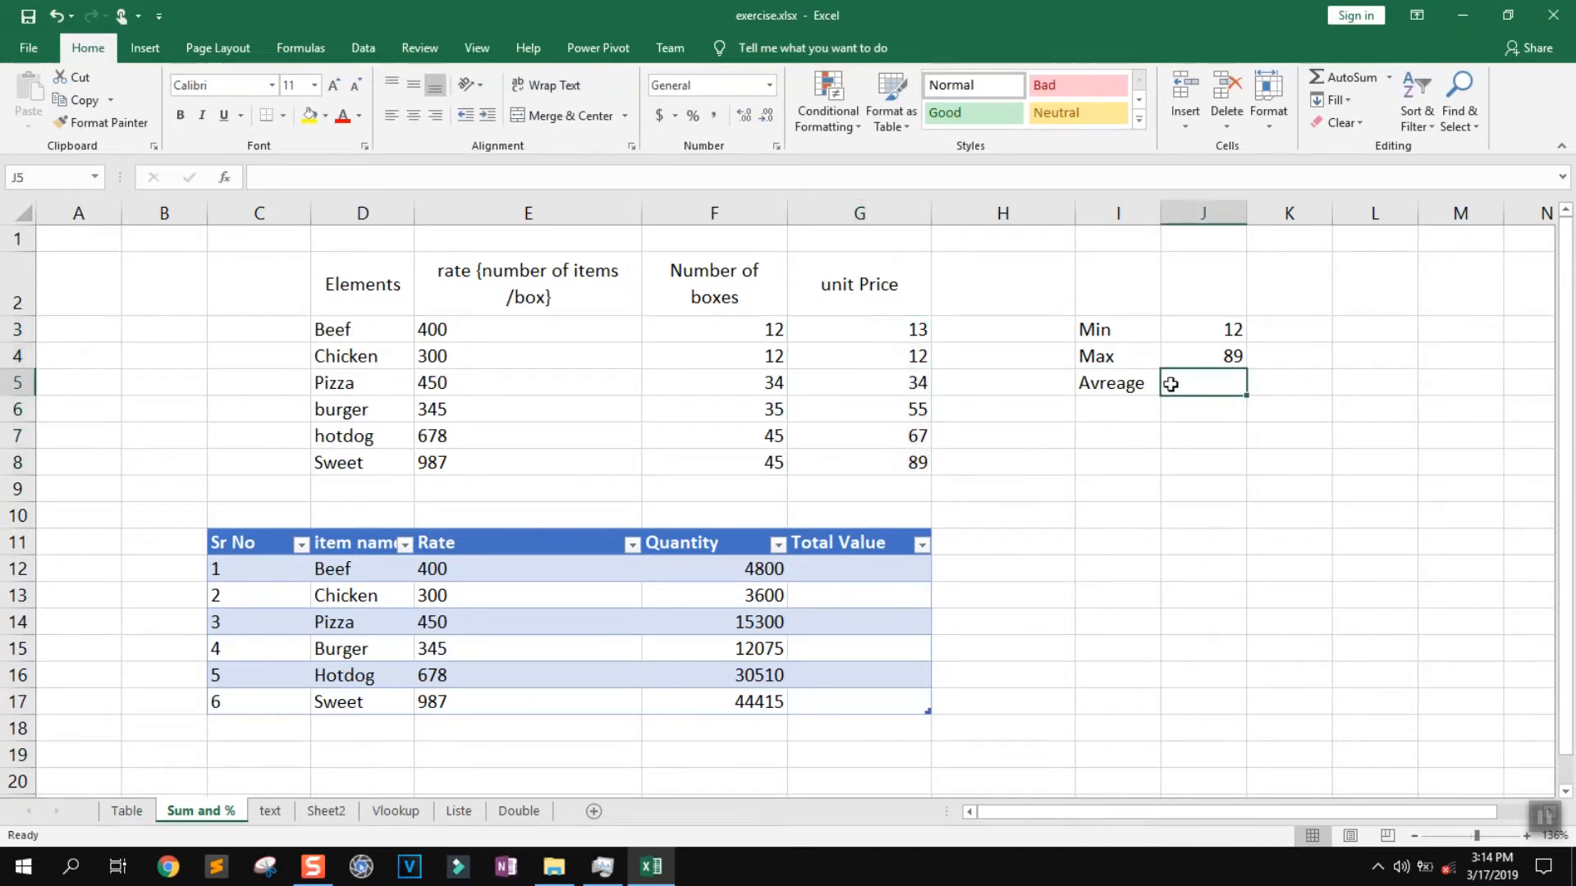
click(1389, 76)
click(1378, 127)
drag(907, 337, 911, 464)
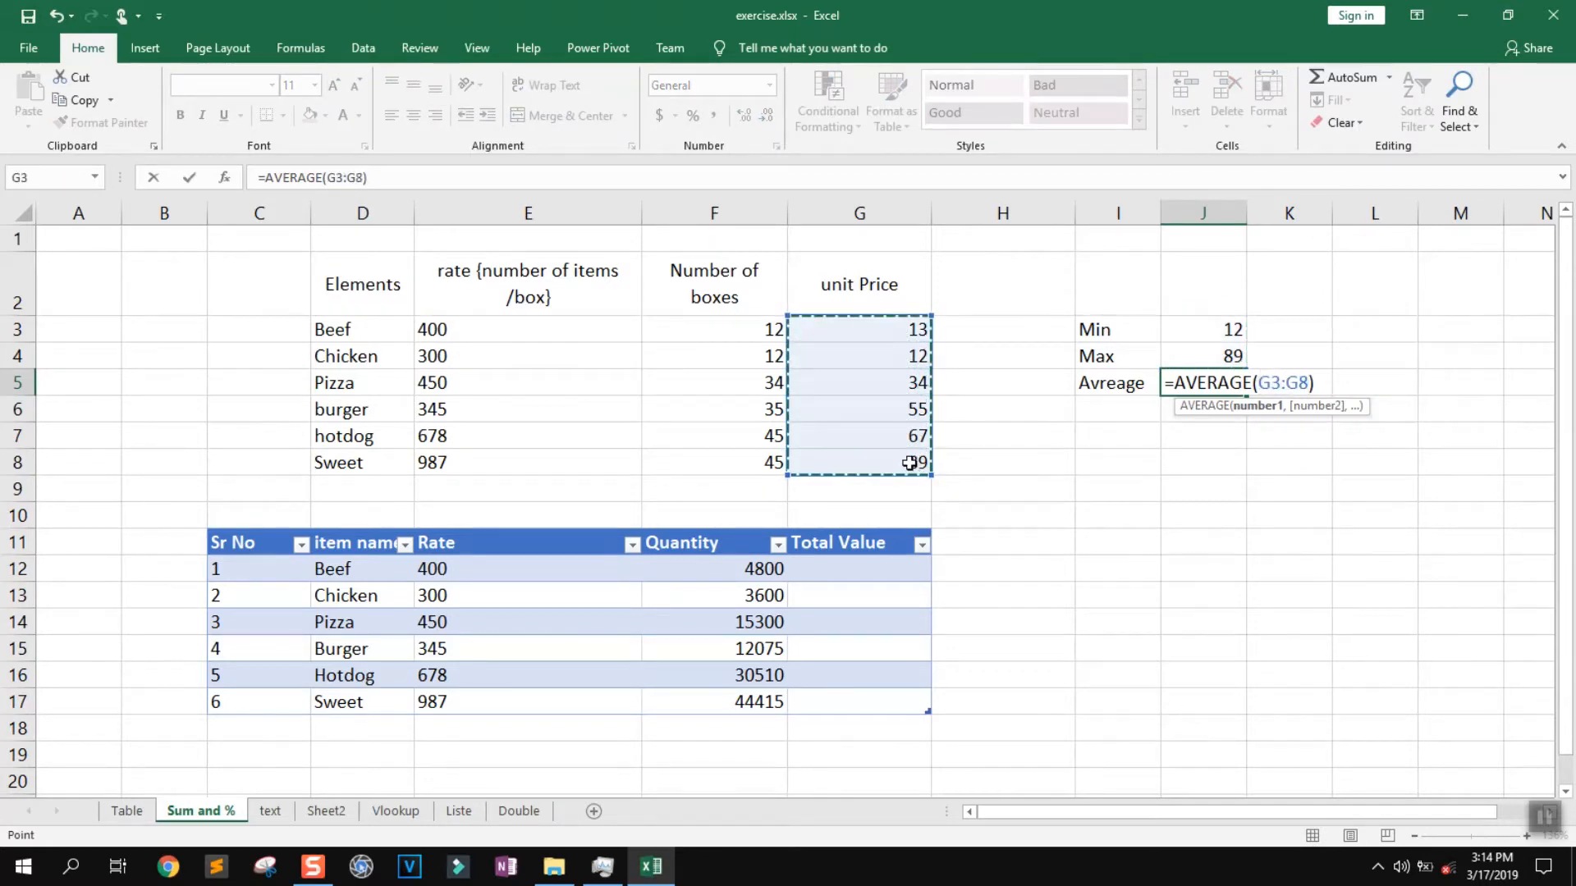
key(Return)
click(1204, 377)
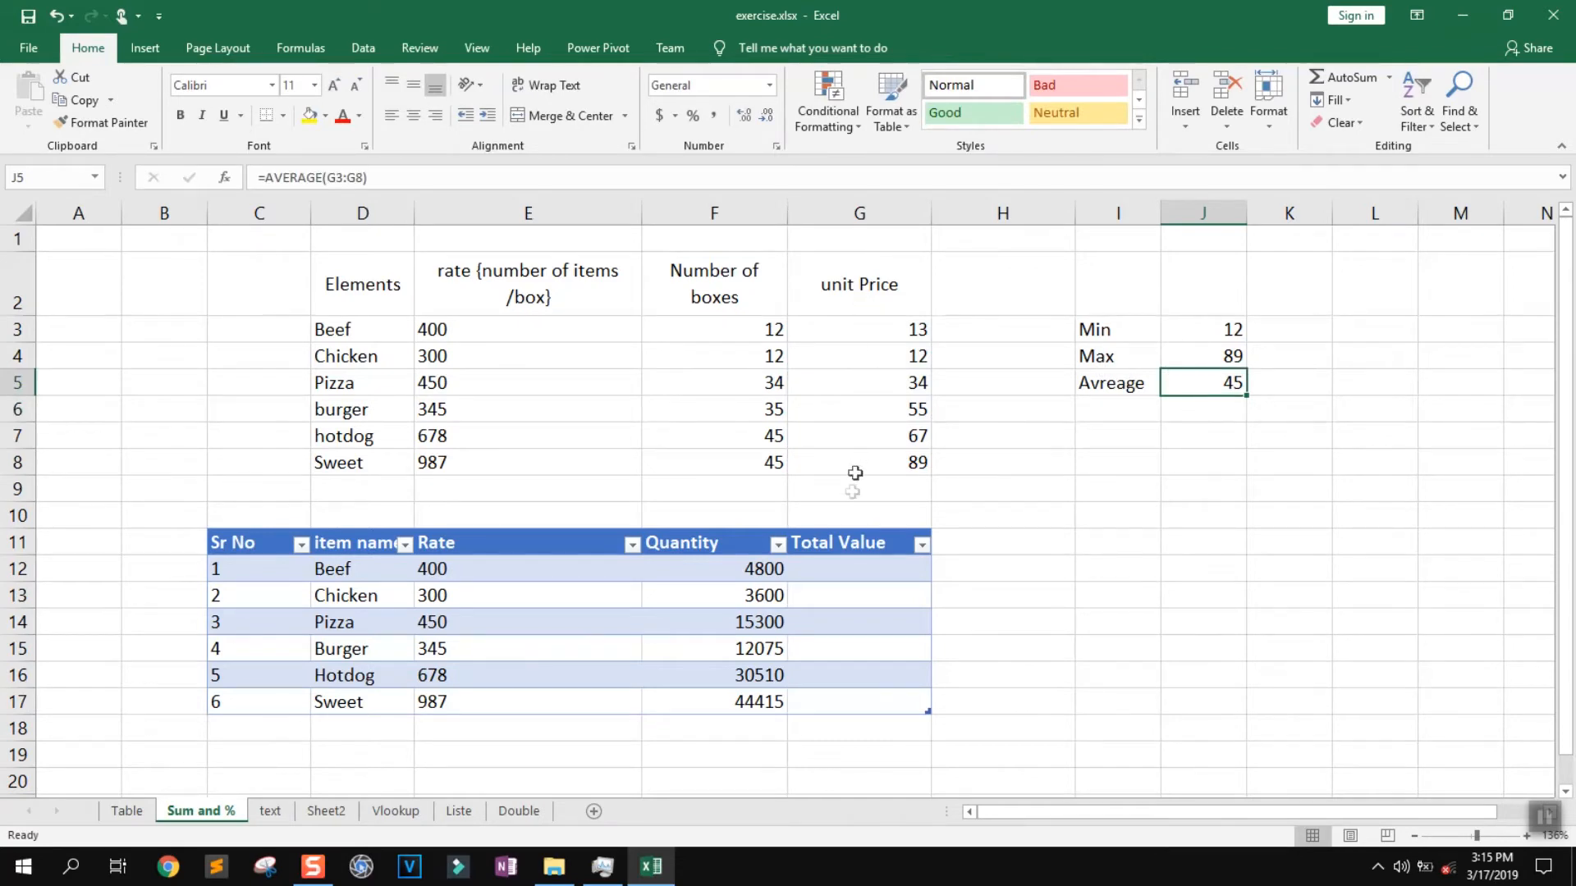
drag(859, 333, 848, 460)
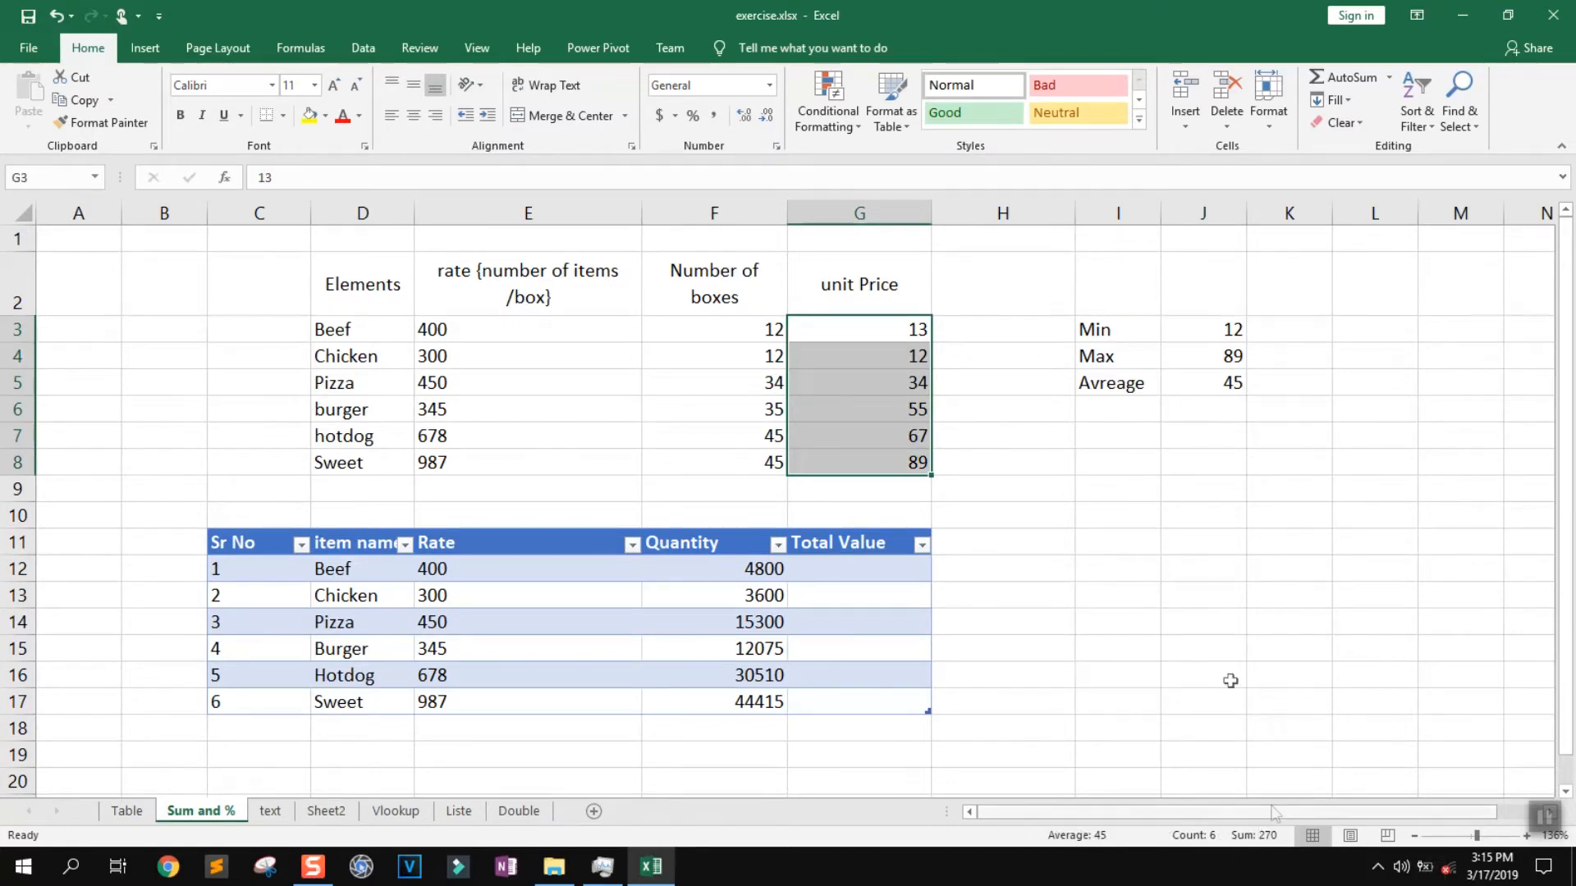
Step: Calculate the sum of the unit prices G3:G8 in cell I6
click(1116, 406)
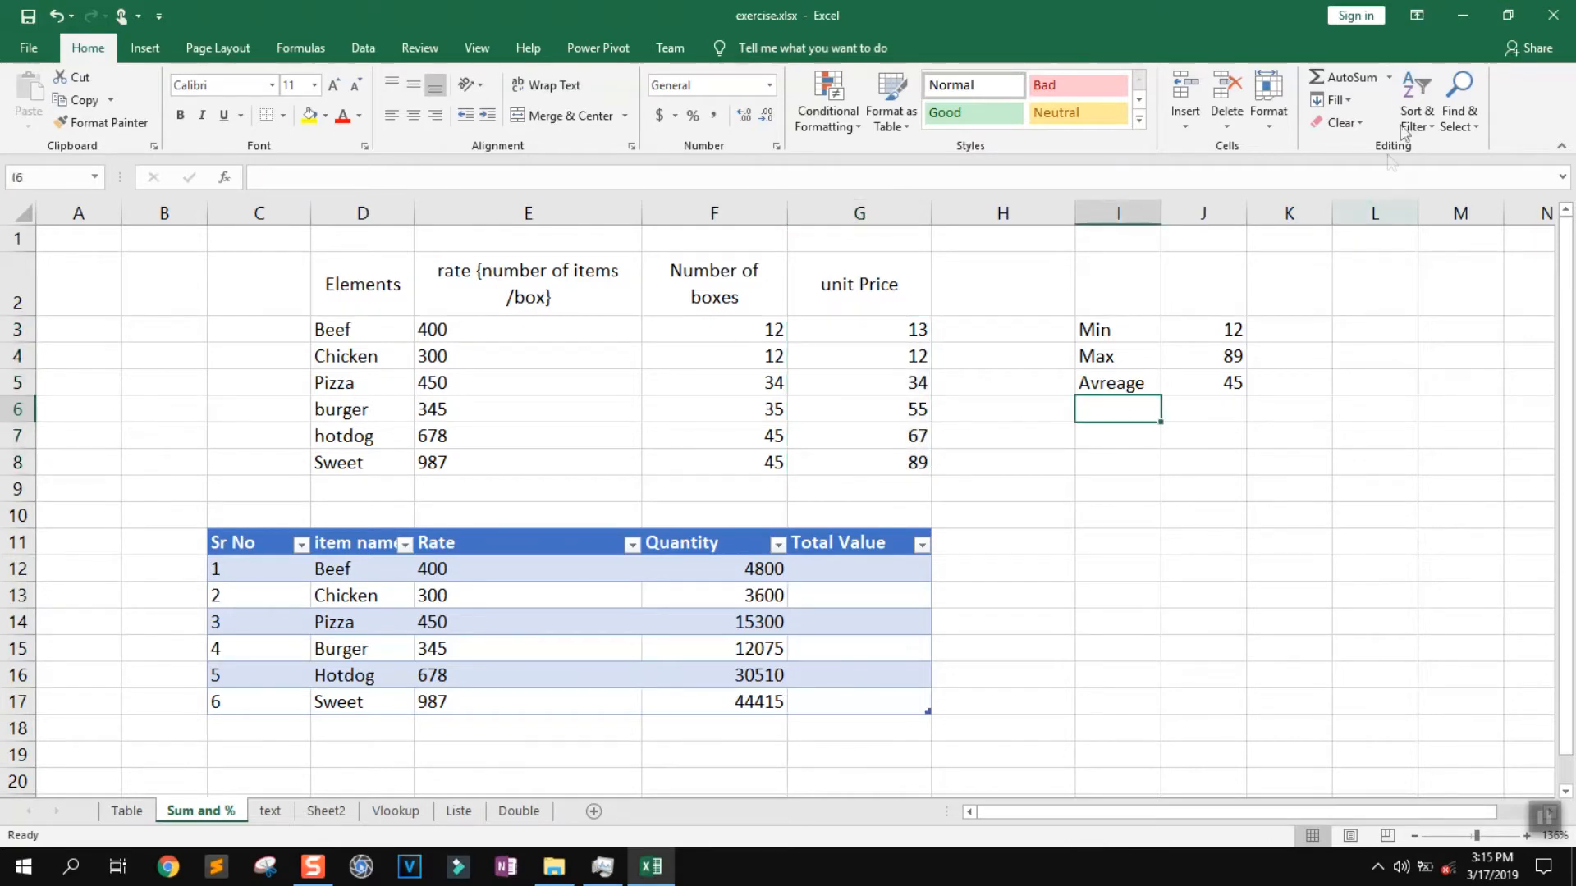
click(1349, 80)
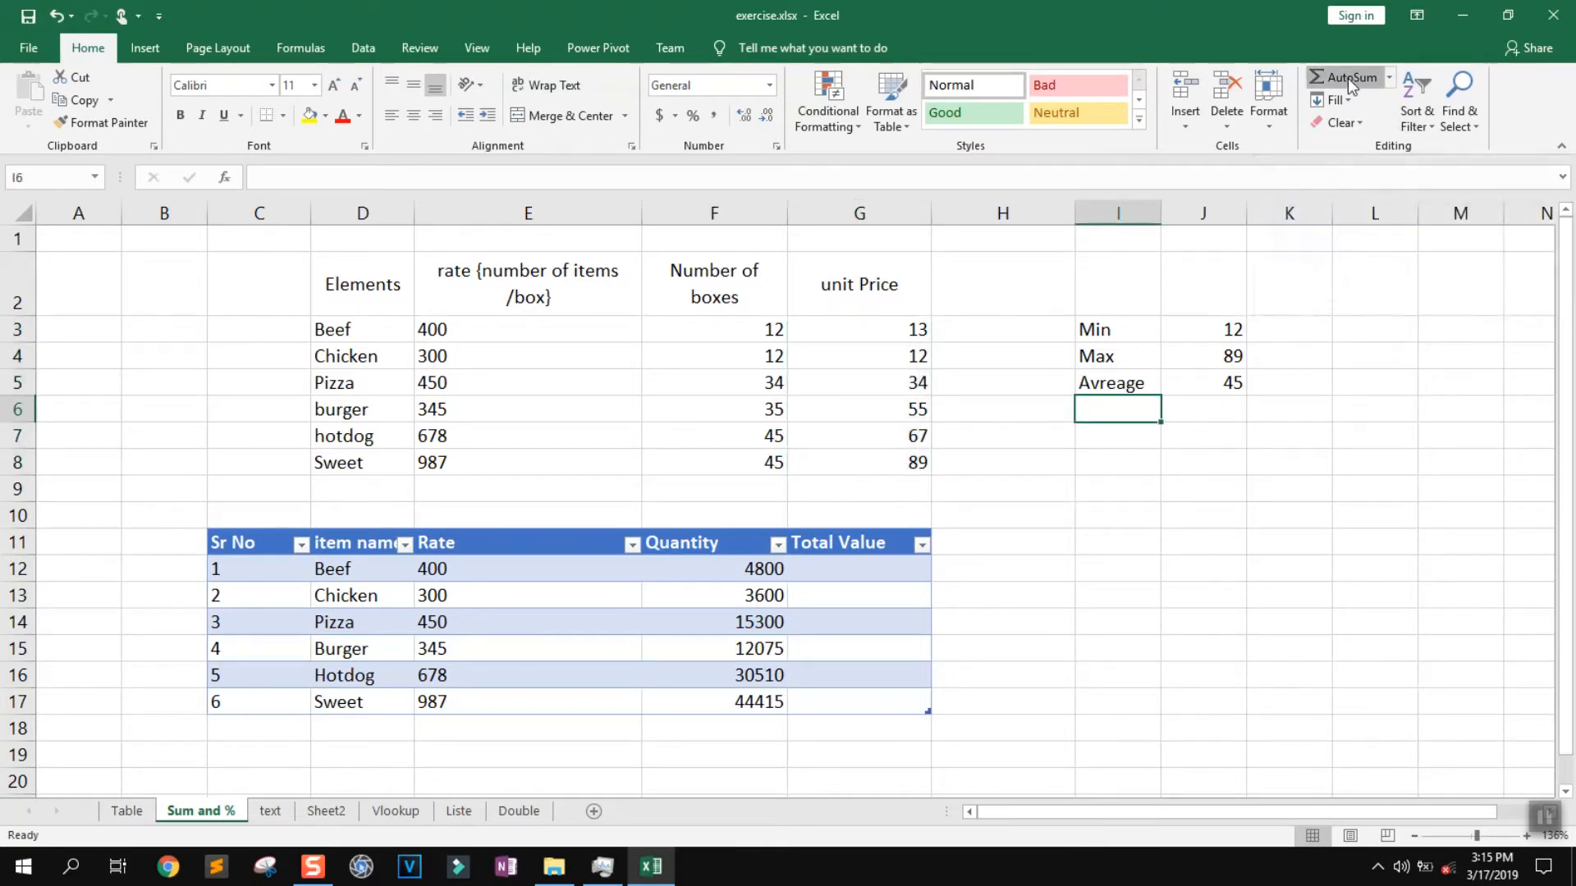
drag(893, 332, 892, 462)
key(Return)
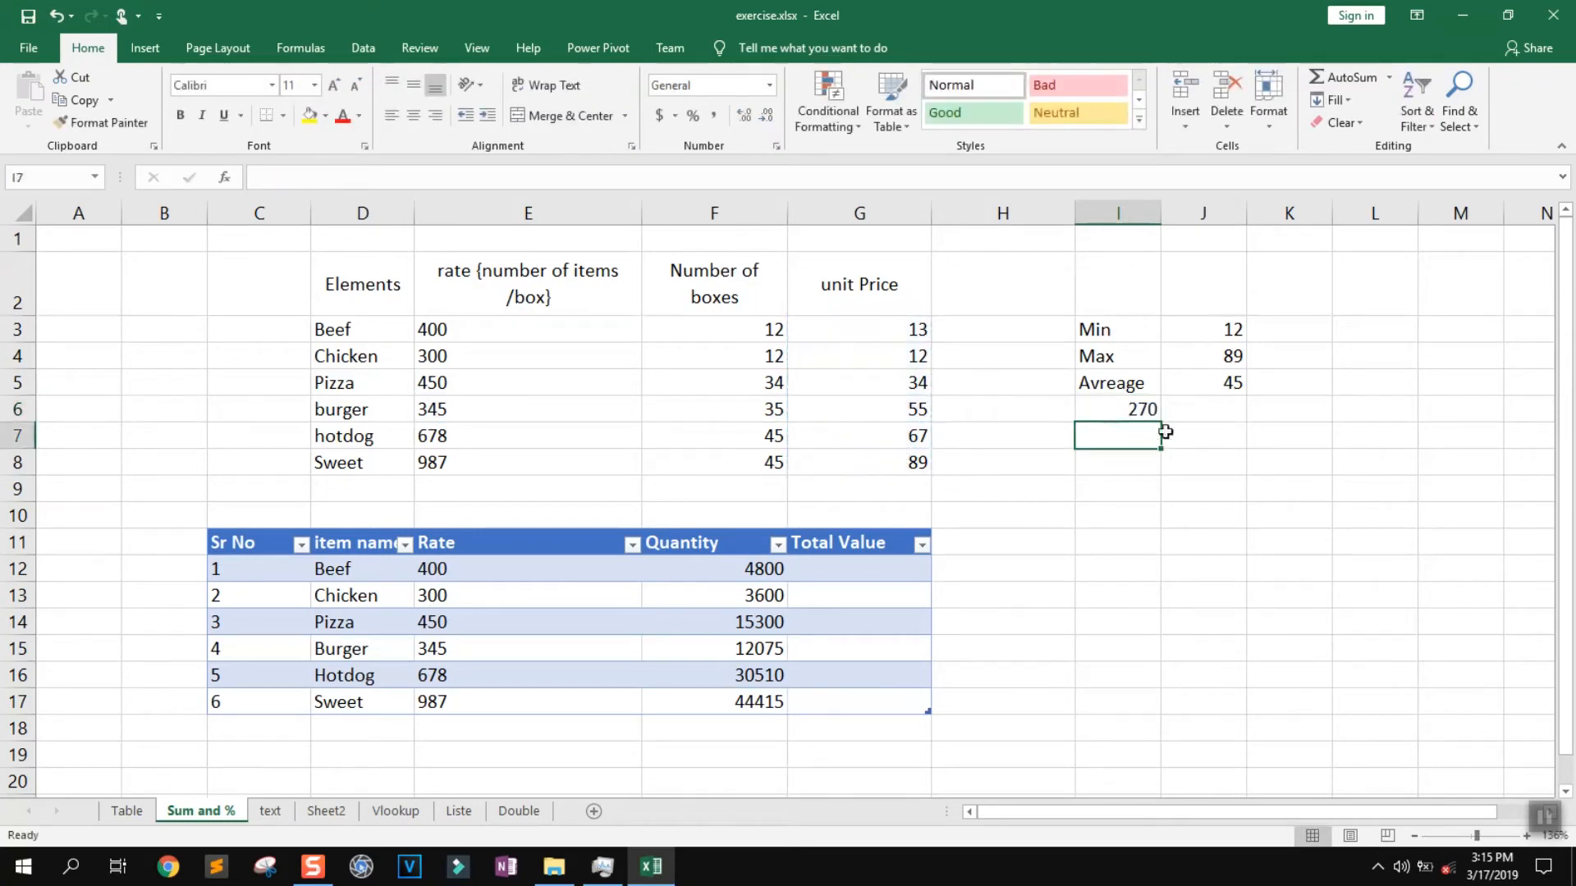
Step: Move the unit price sum from I6 to J6, below the average
click(1145, 409)
drag(1161, 421, 1235, 417)
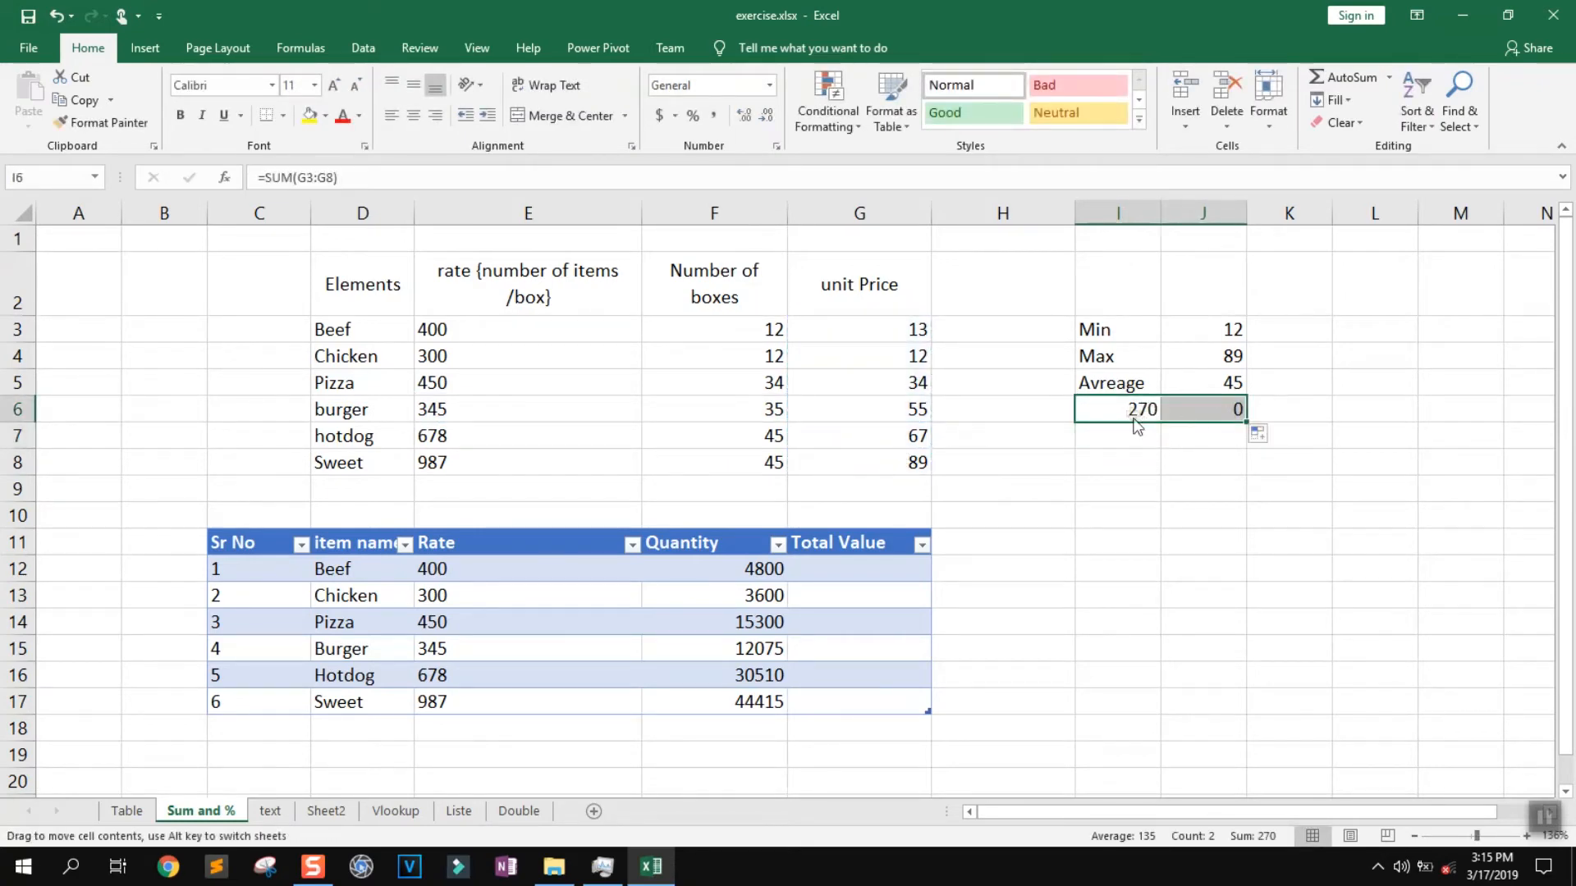
double_click(1137, 408)
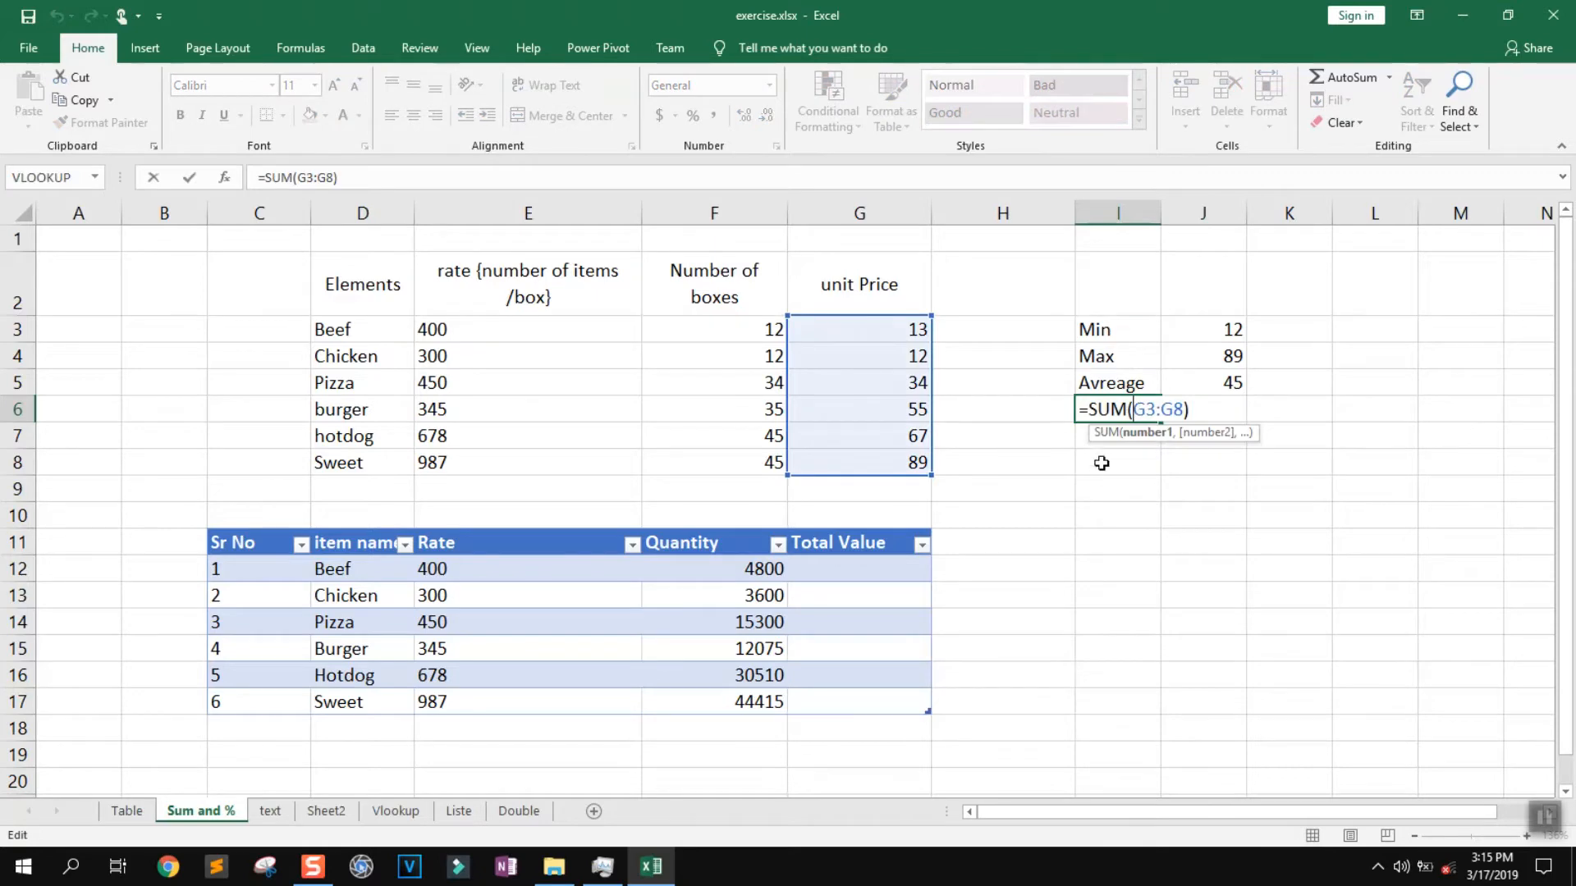
key(Escape)
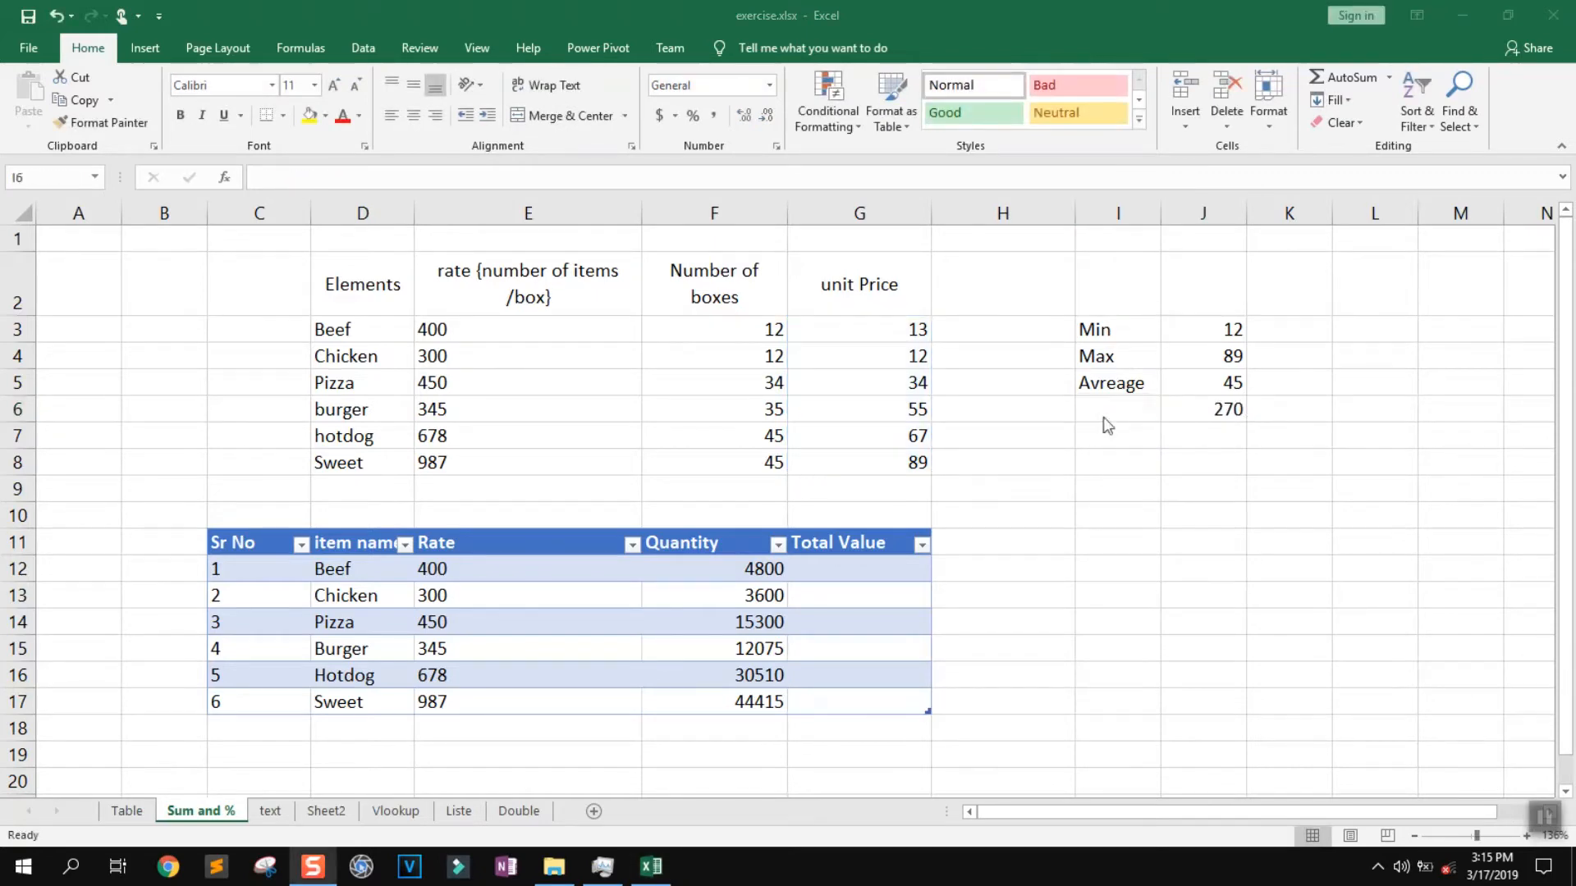
Step: Enter the labels Sum in I6 and Count in I7
click(1108, 408)
text(Sum)
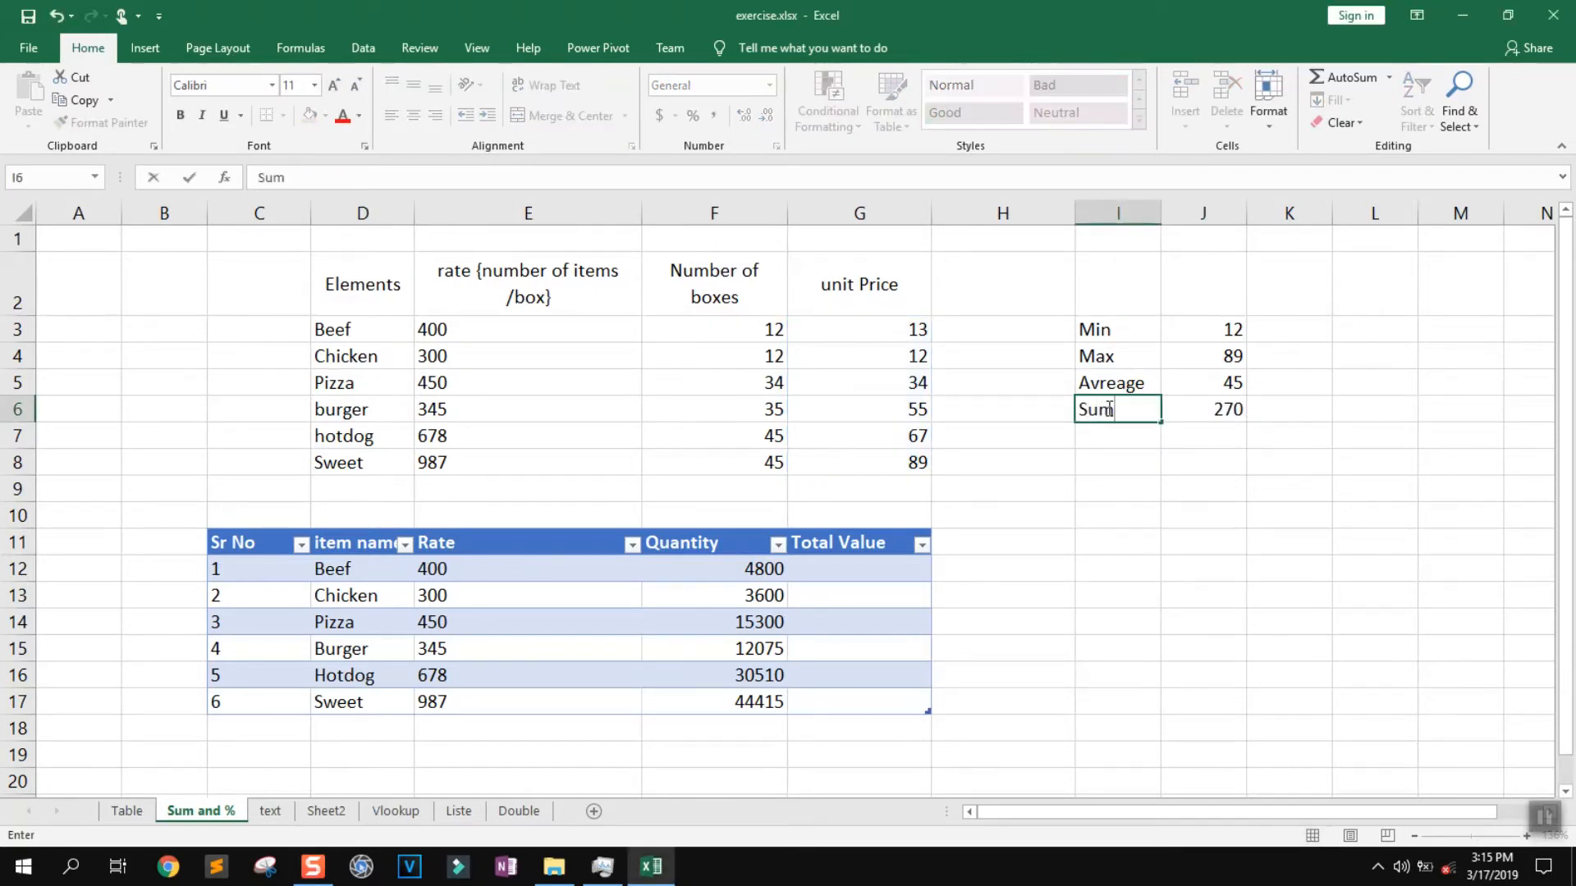
key(Return)
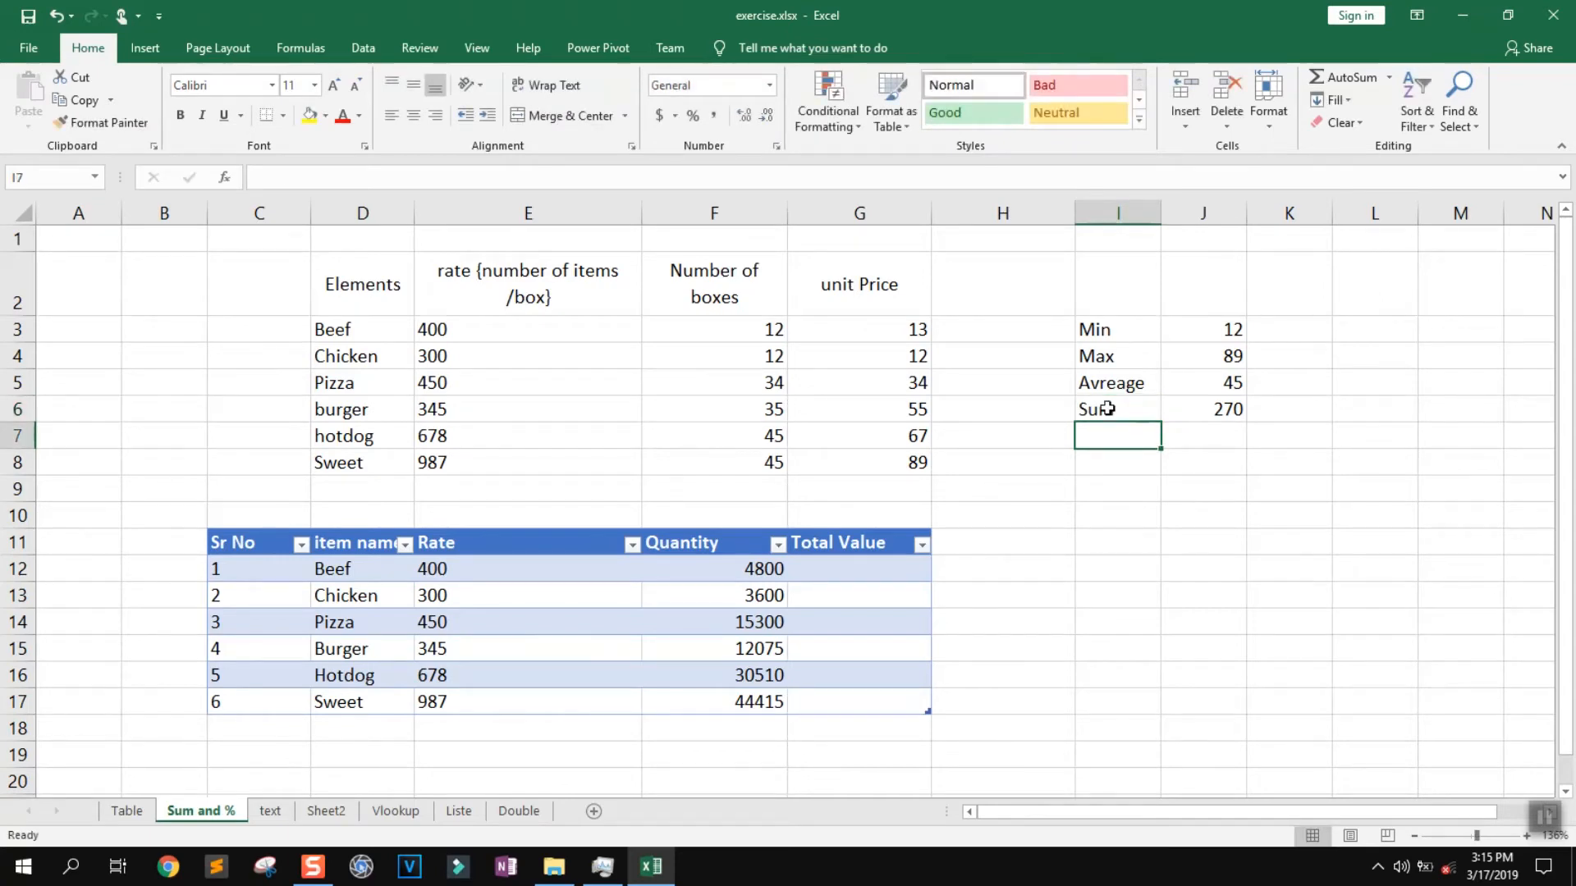
text(Count)
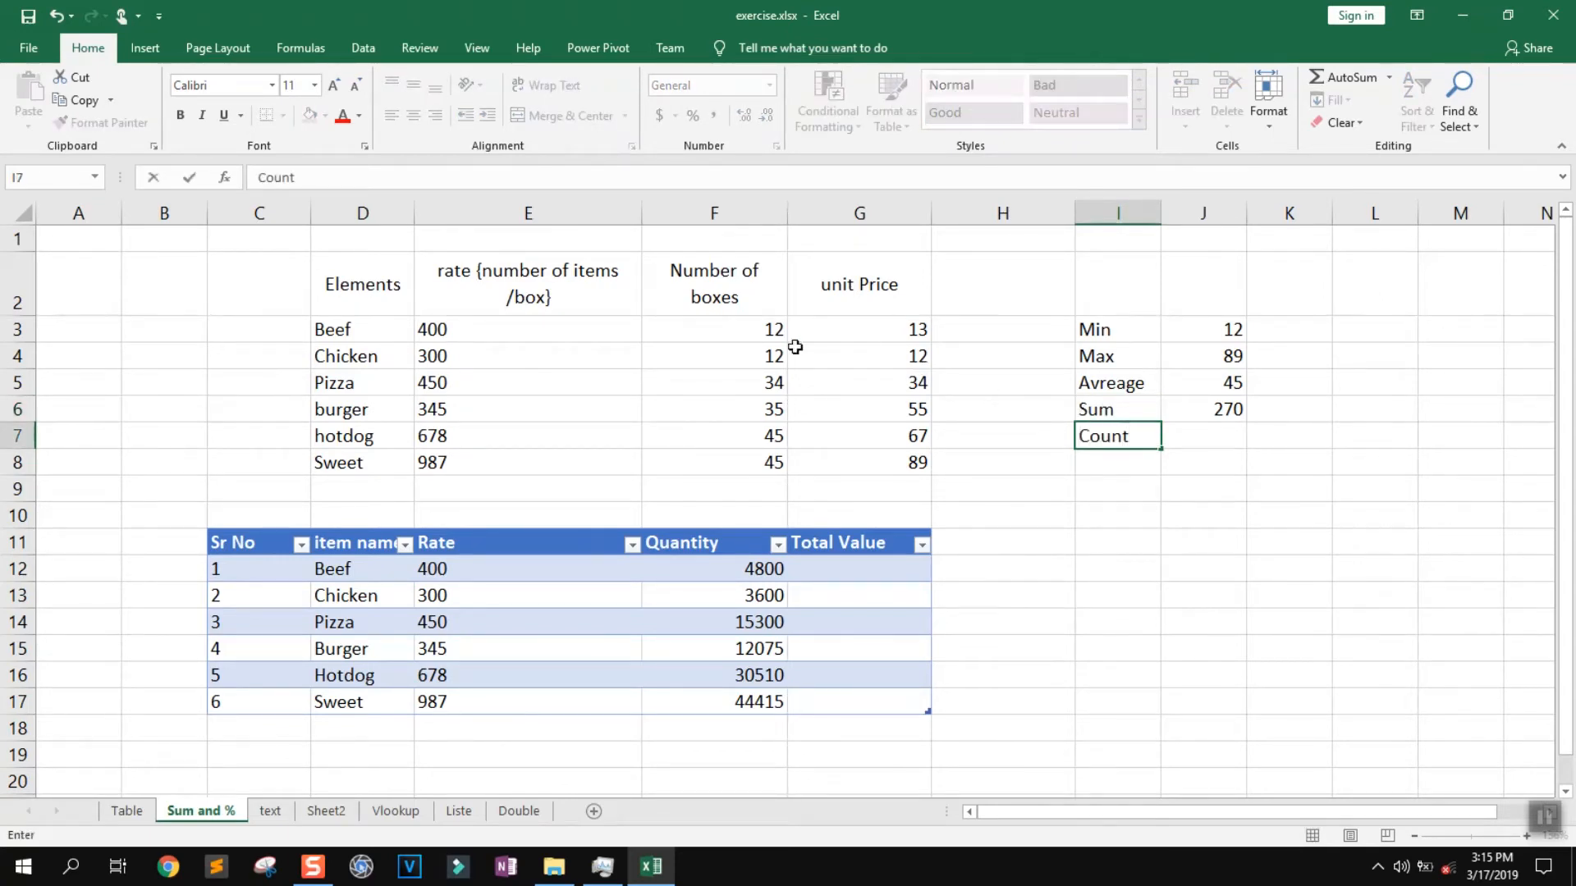
Step: Count the numeric entries in F3:G8 with the COUNT function in cell J7, beside the Count label
drag(764, 338, 869, 457)
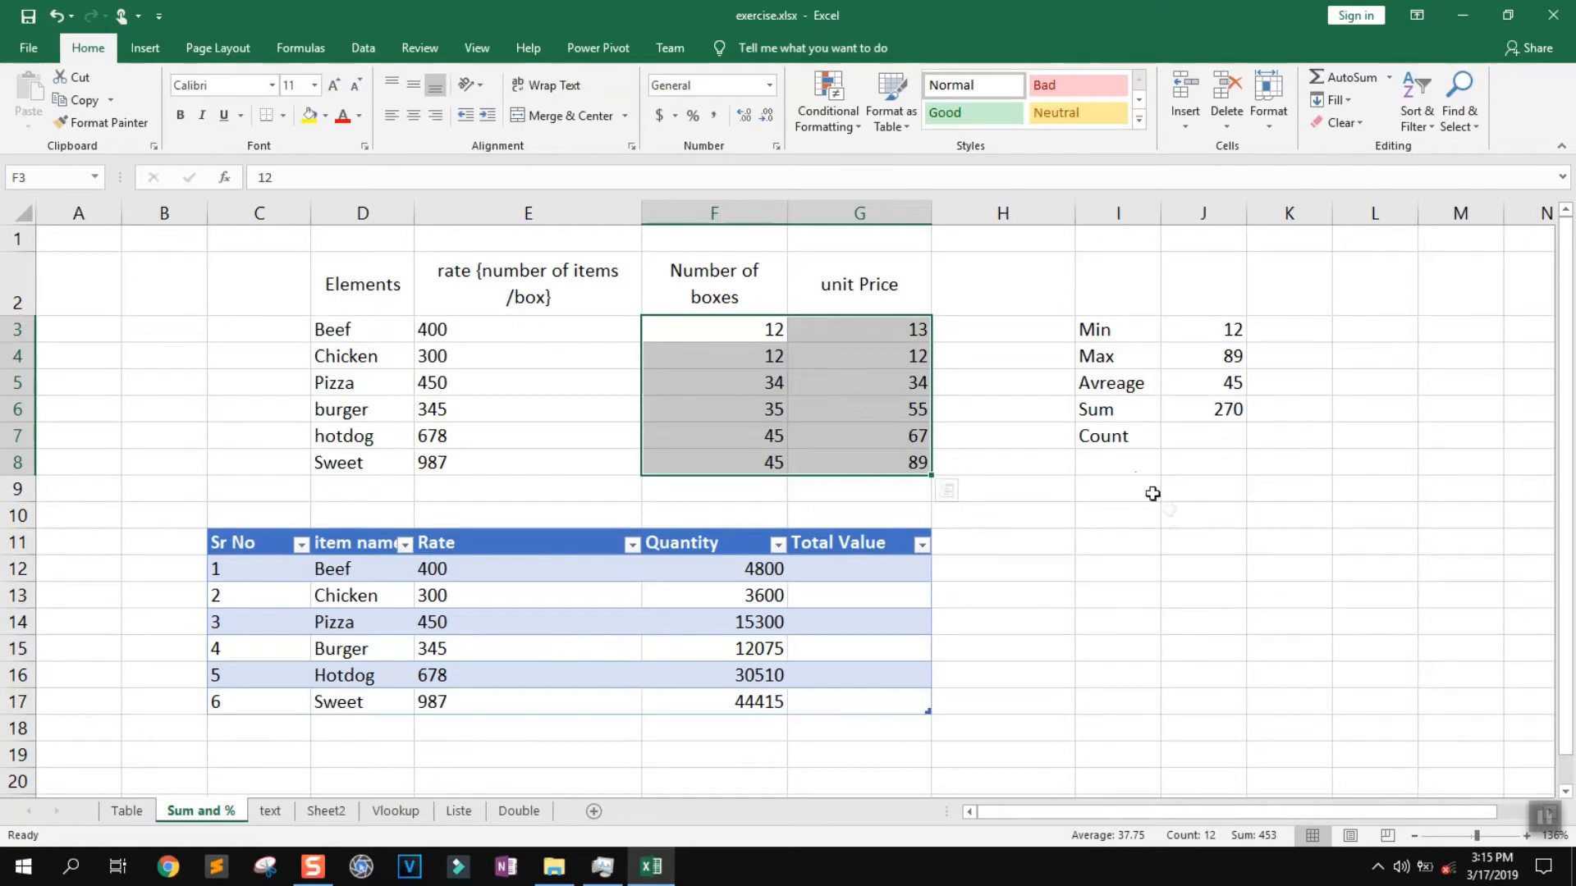
click(1184, 439)
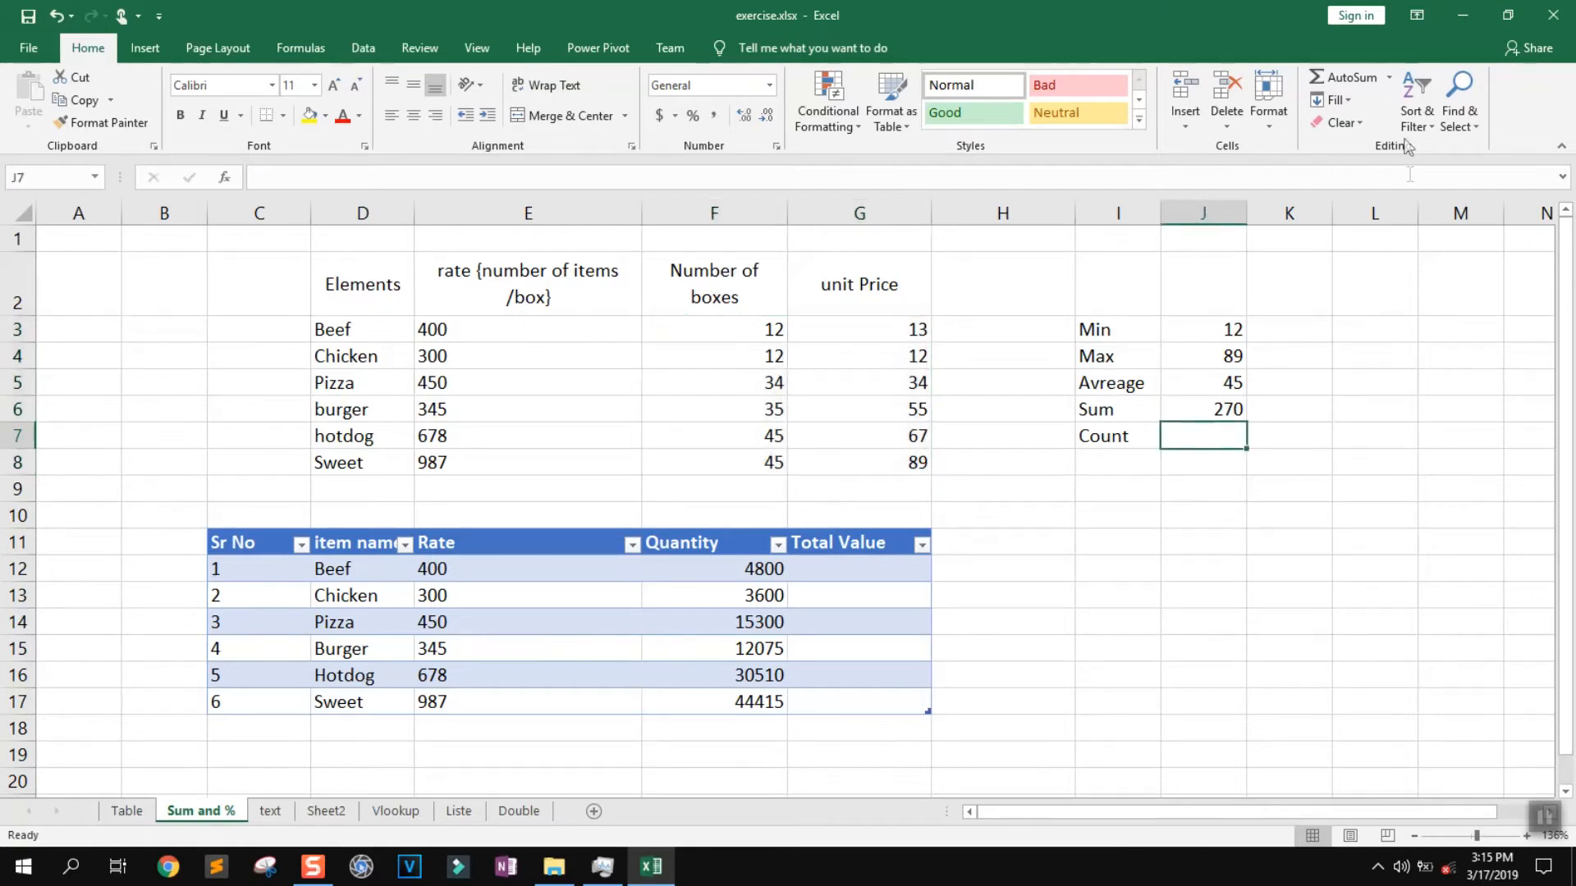
click(1389, 76)
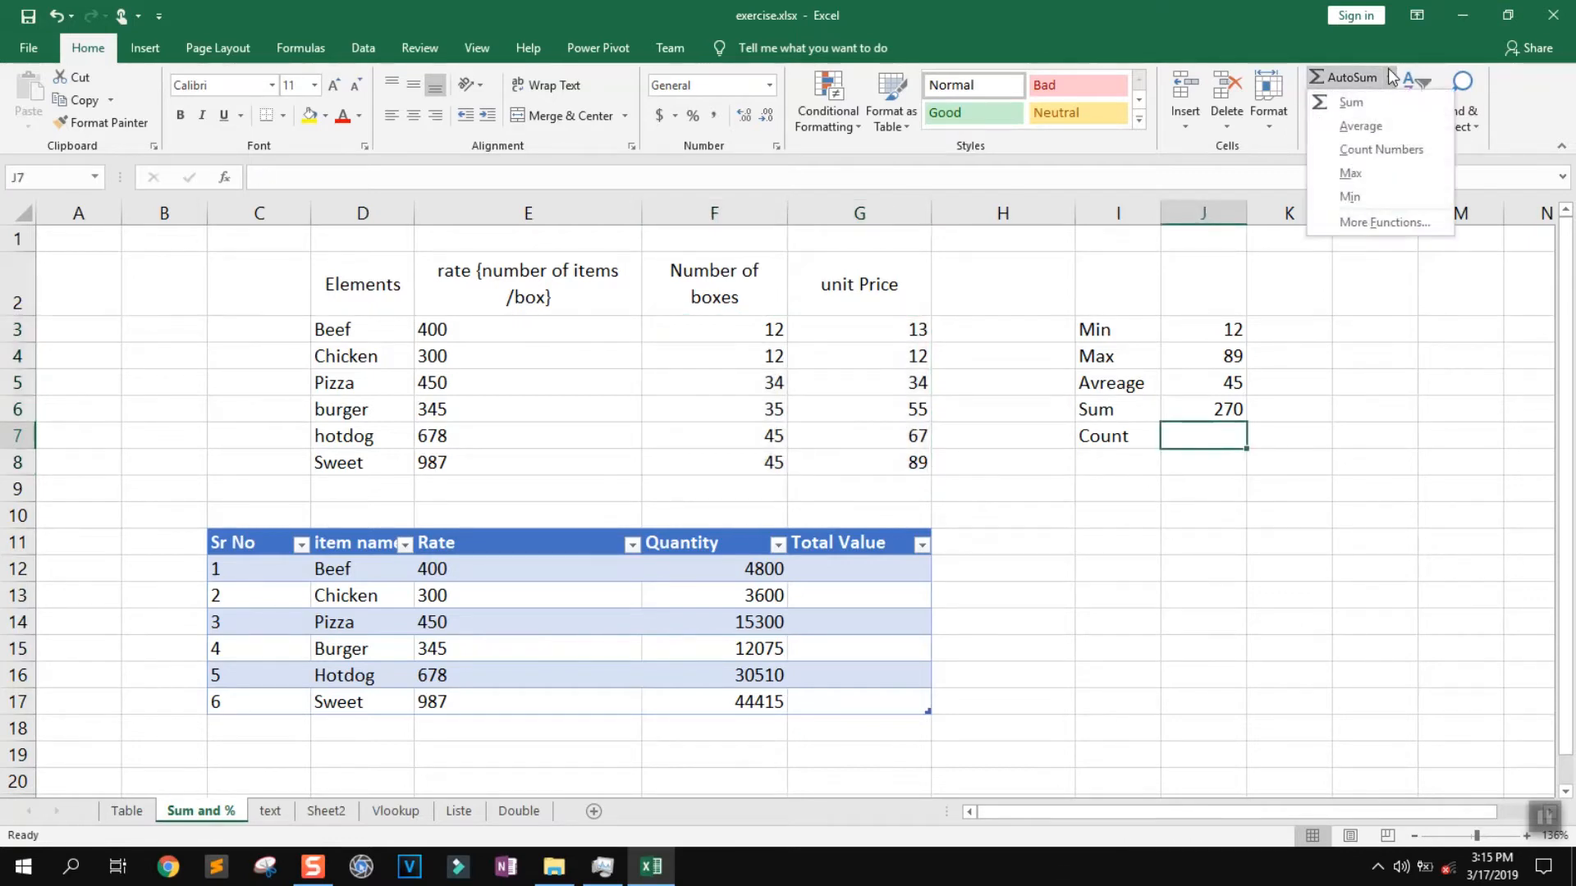
click(1387, 150)
drag(917, 339, 762, 452)
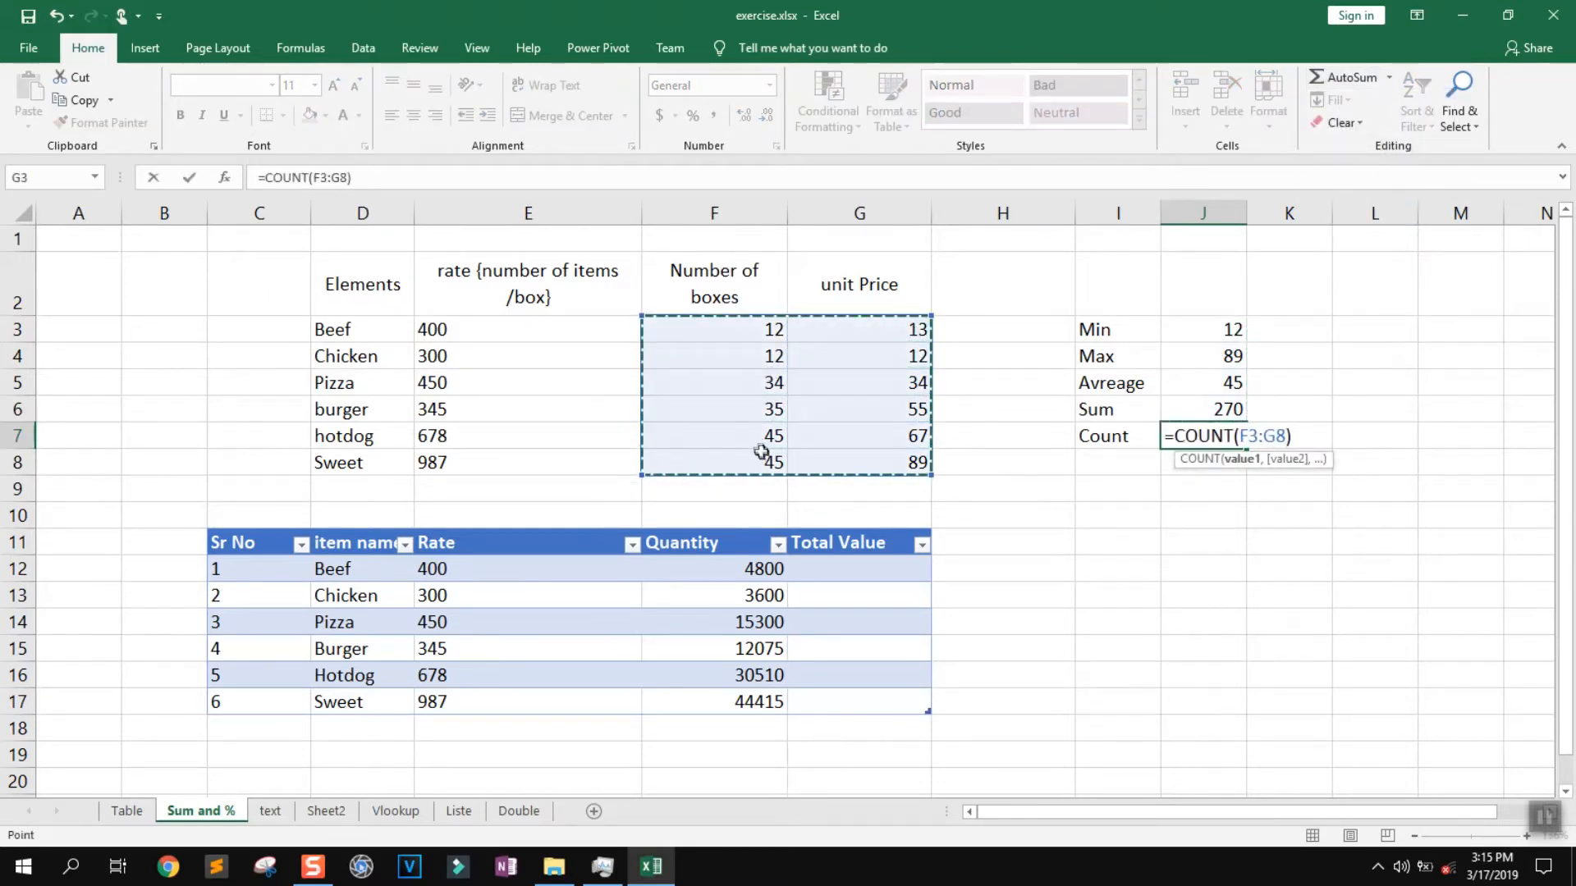
key(Return)
click(1215, 433)
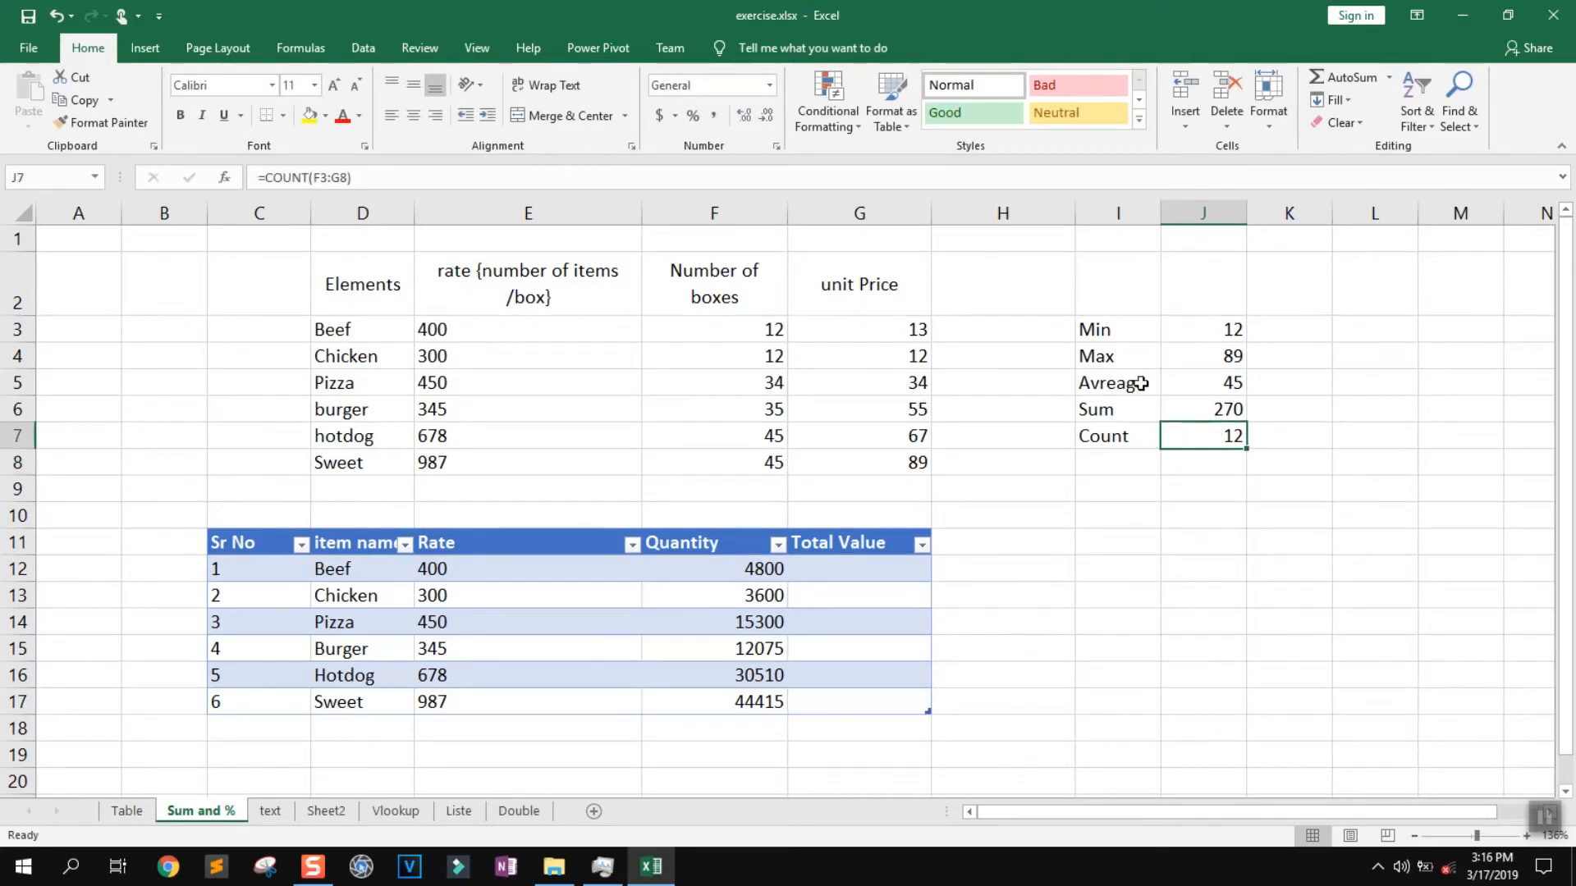
click(1545, 819)
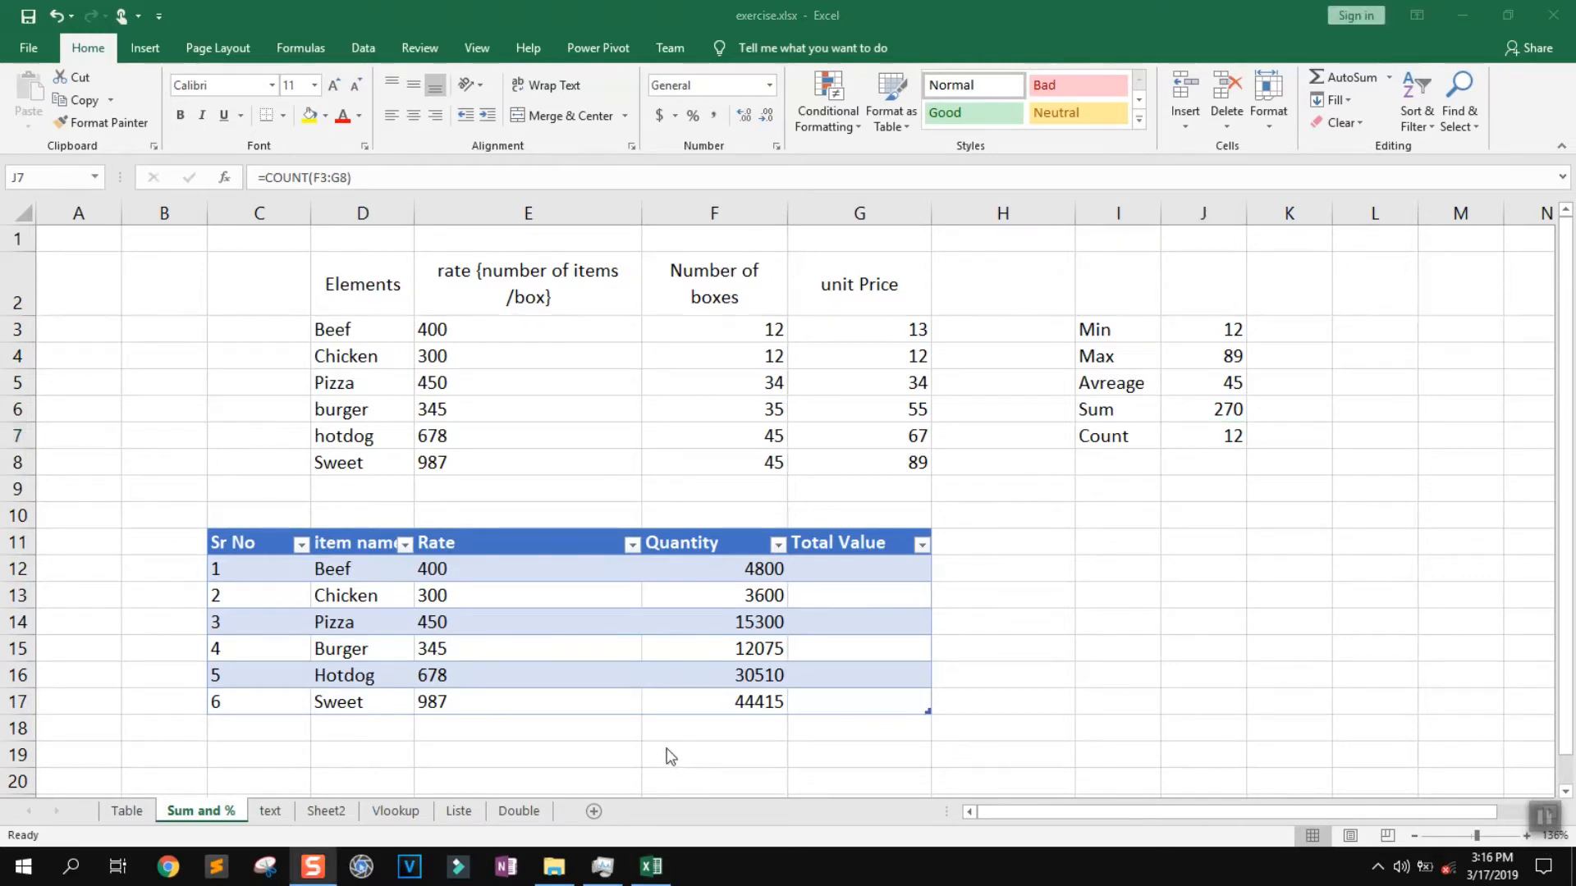
Step: Enter the comparison formula =G5>F5 in cell J9 to test Pizza's unit price against its number of boxes
click(1140, 513)
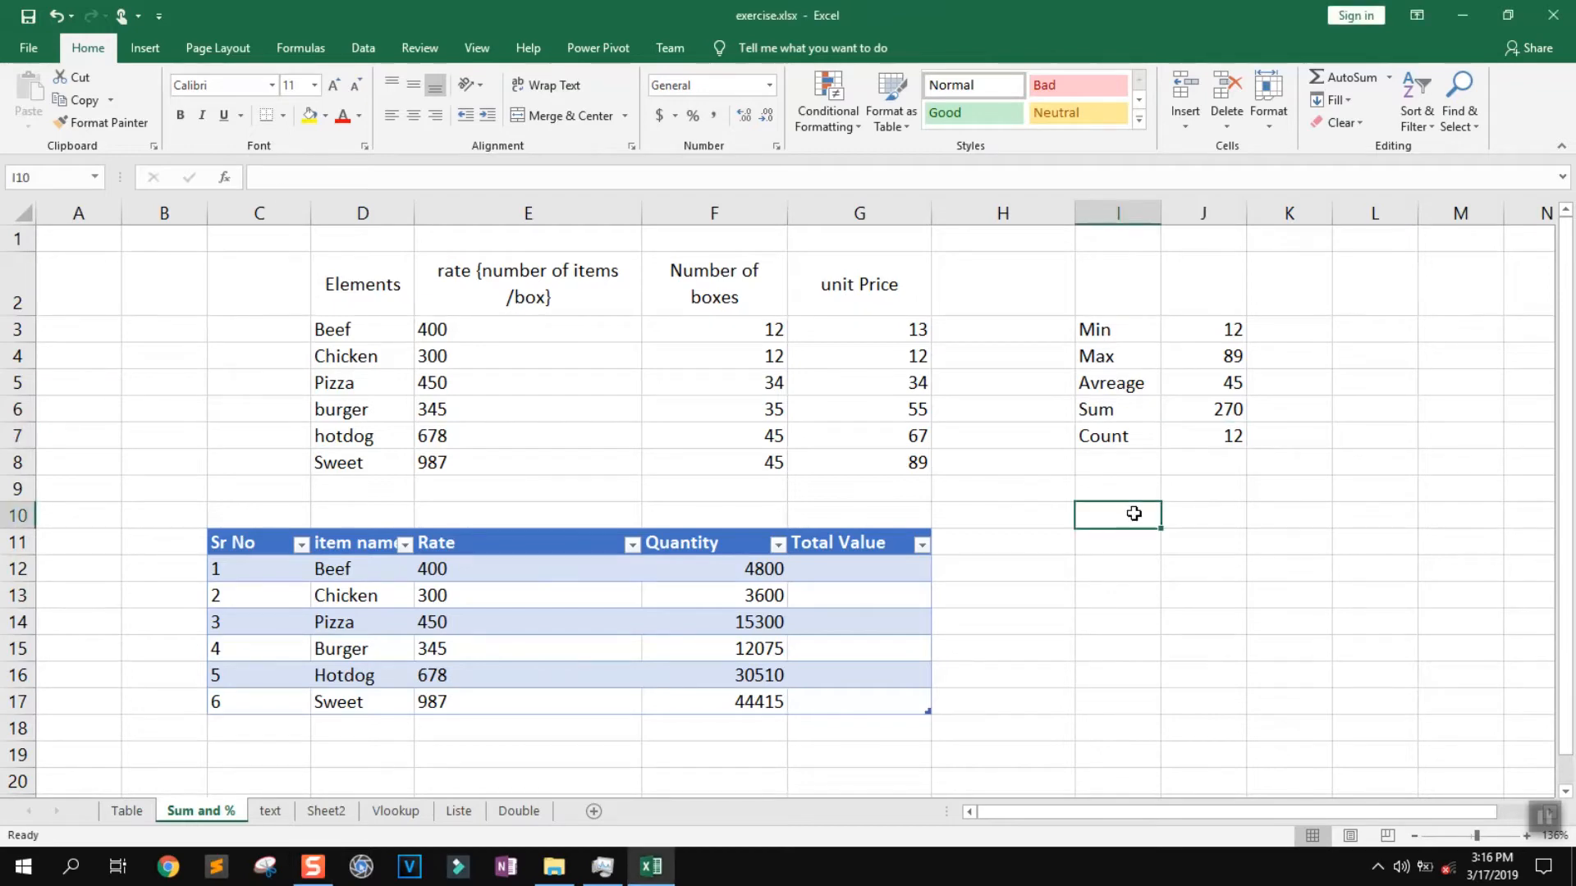
double_click(1133, 514)
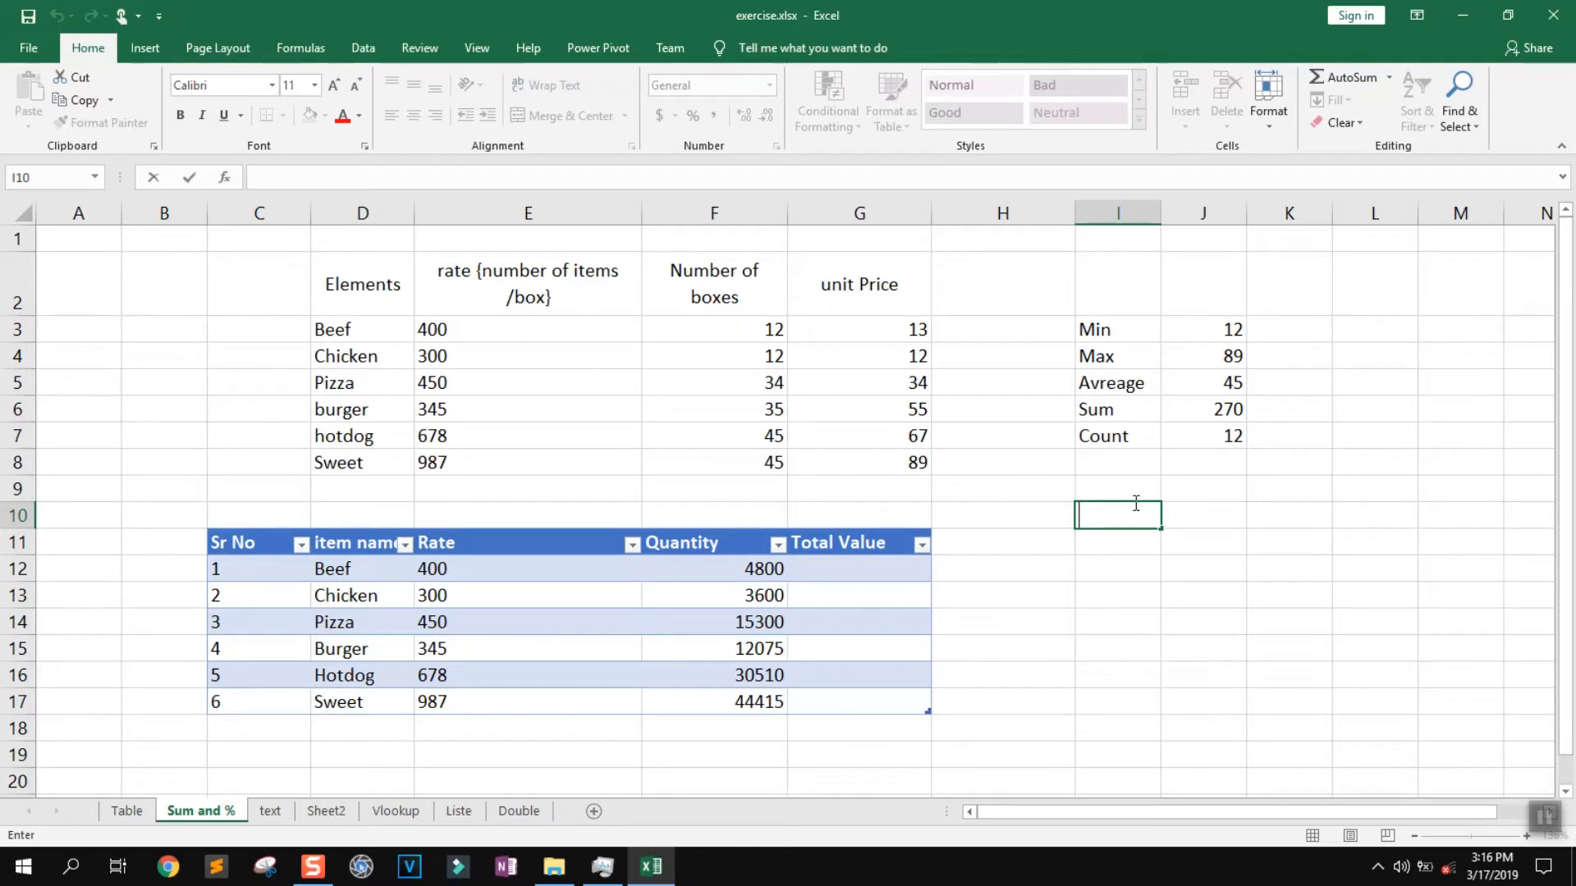
click(1223, 490)
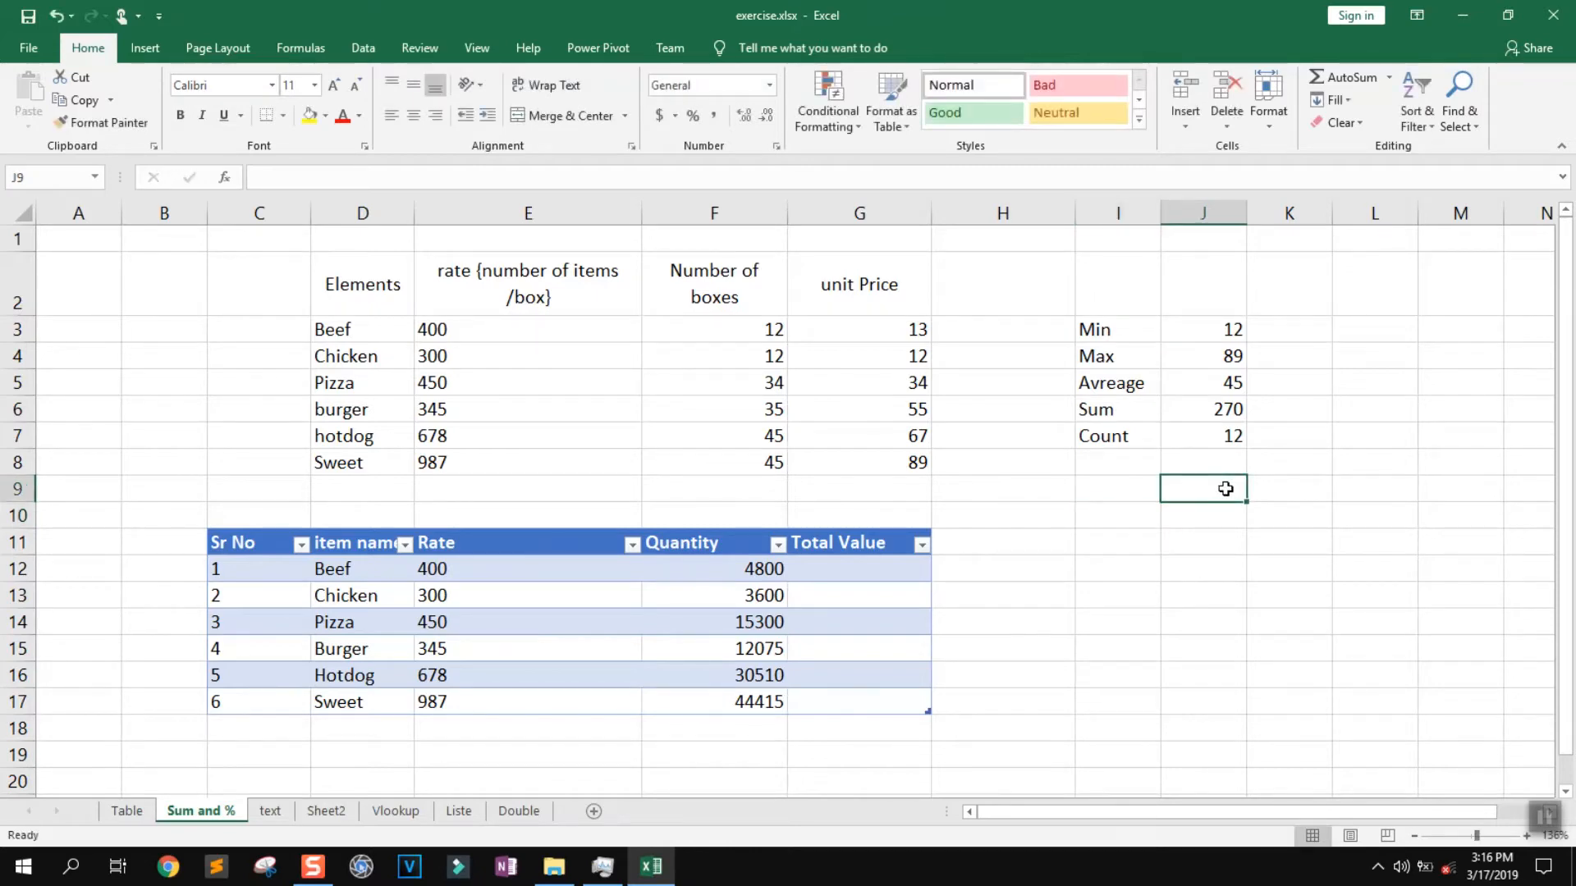
double_click(1225, 489)
text(=)
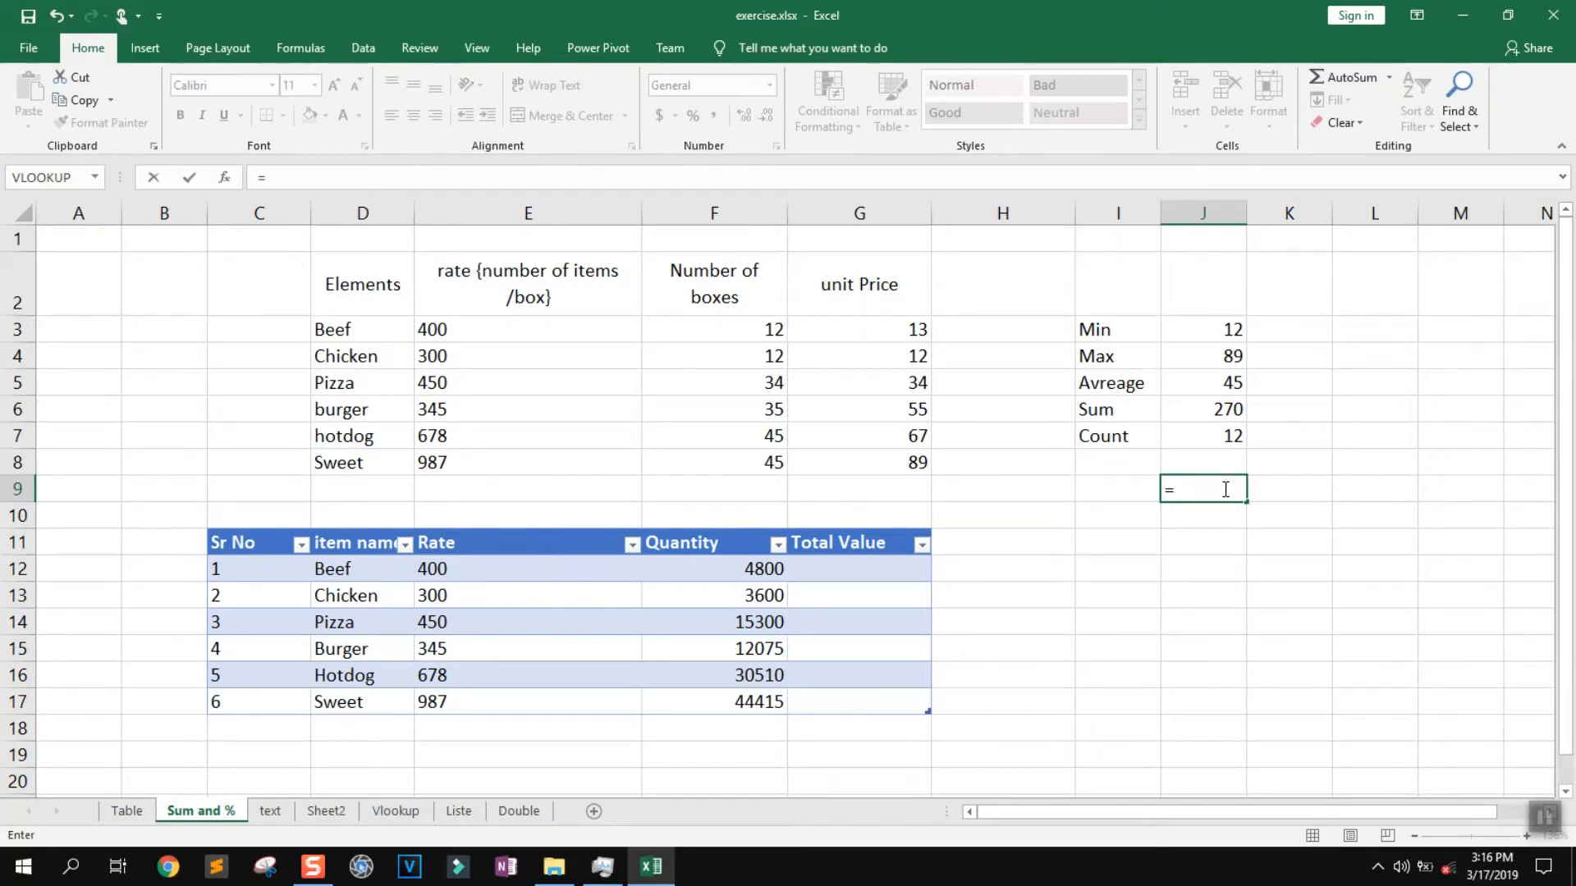
click(906, 389)
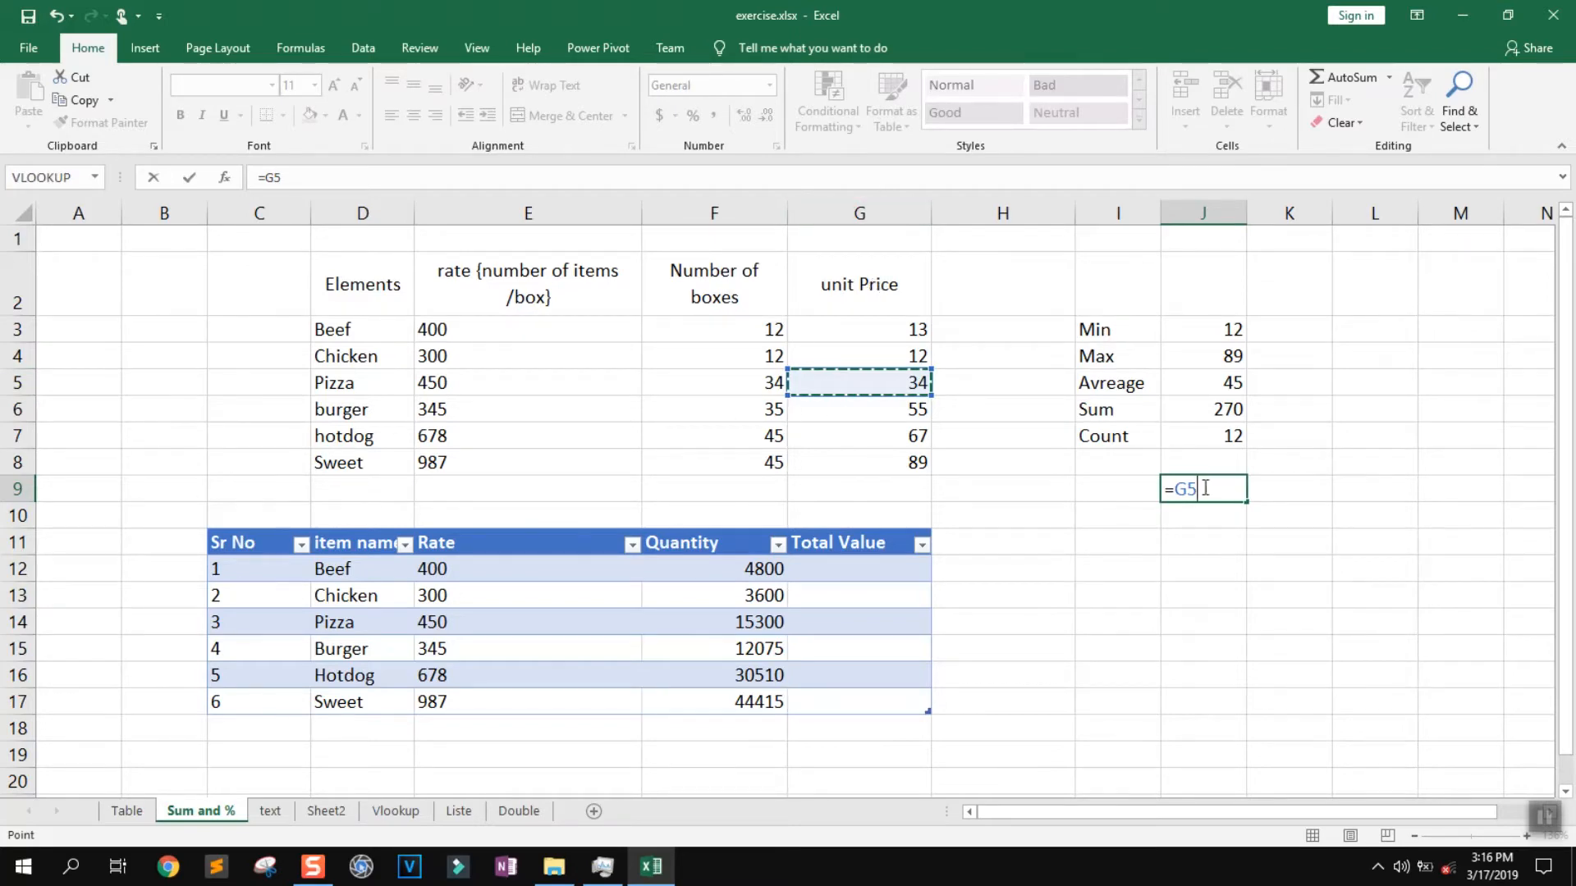
text(>)
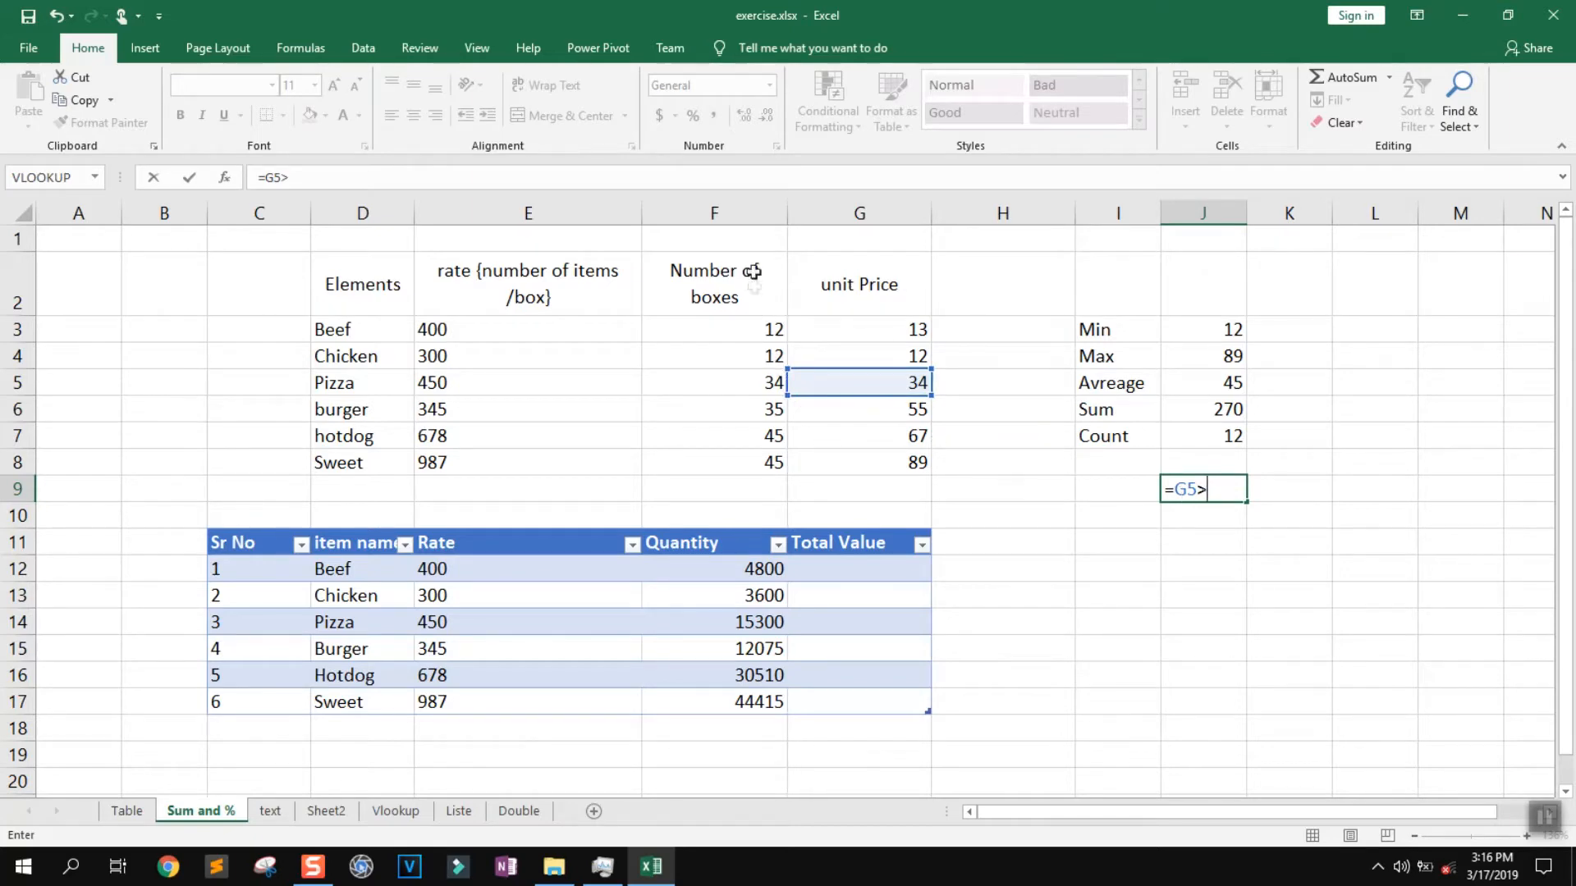
click(744, 387)
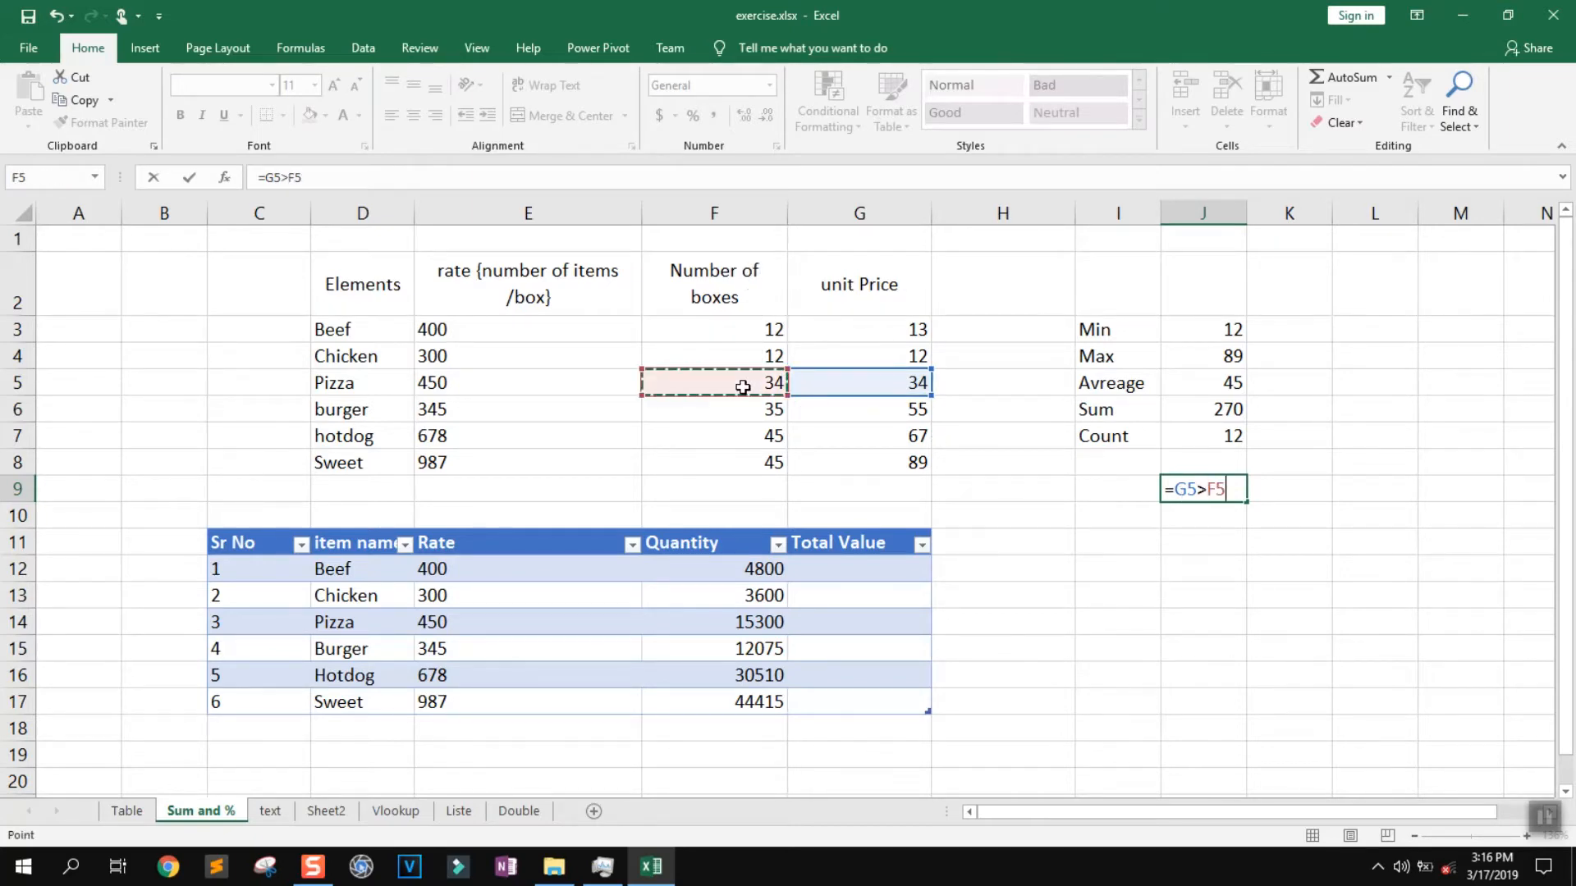
key(Return)
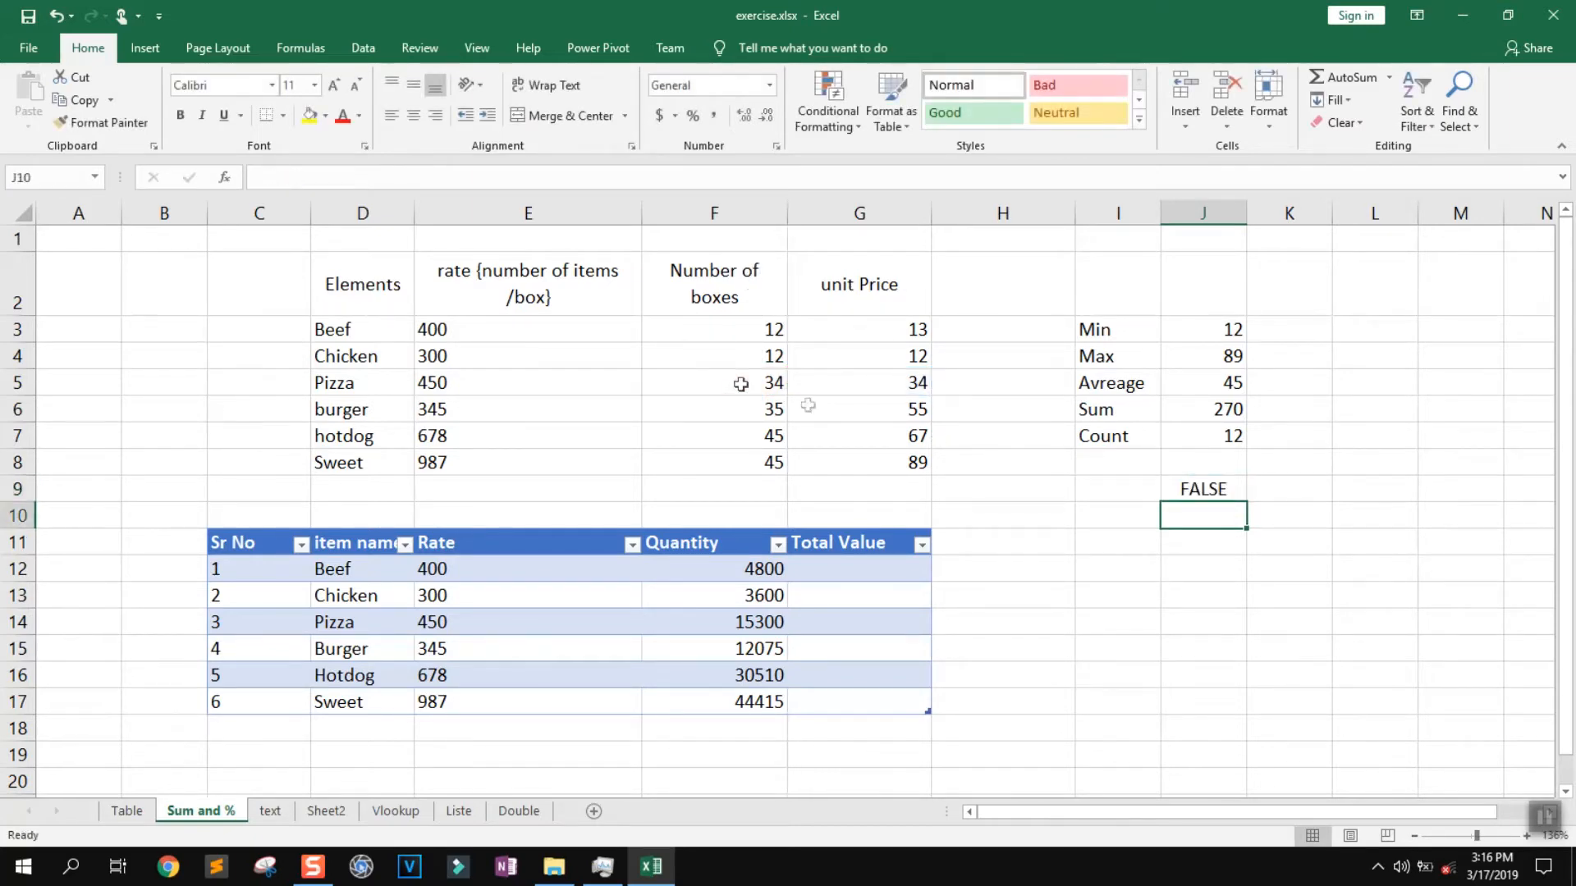
Step: Fill the relative comparison formula from J9 down through J12
double_click(1231, 491)
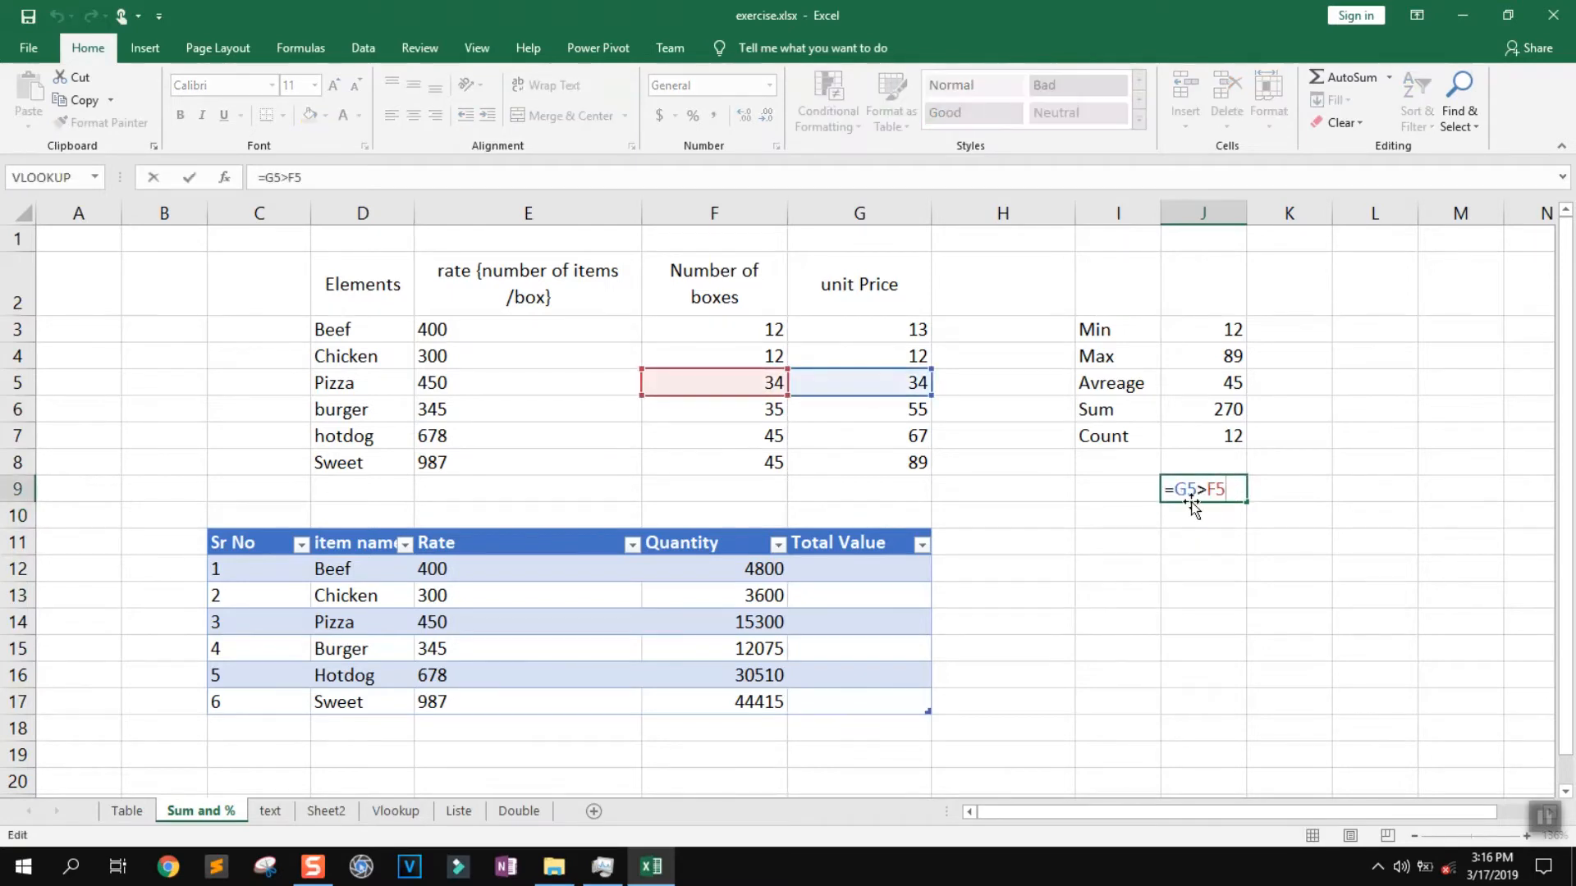
key(Escape)
drag(1247, 503, 1248, 576)
Step: Examine which cells the copied comparison formulas in J10, J11 and J12 refer to
click(1205, 515)
double_click(1204, 515)
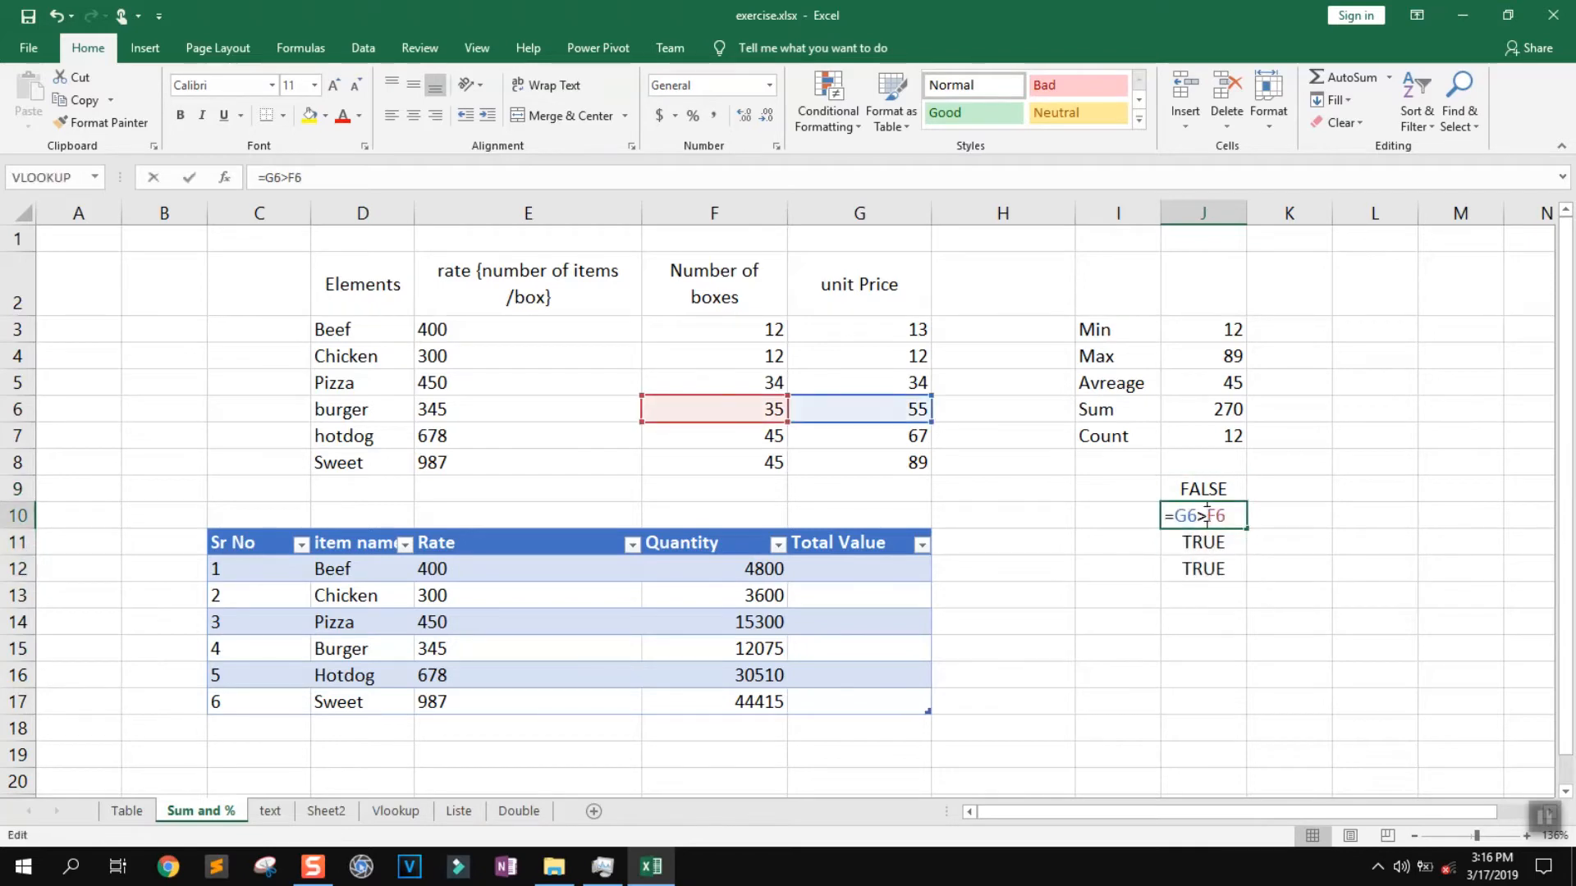
click(1204, 541)
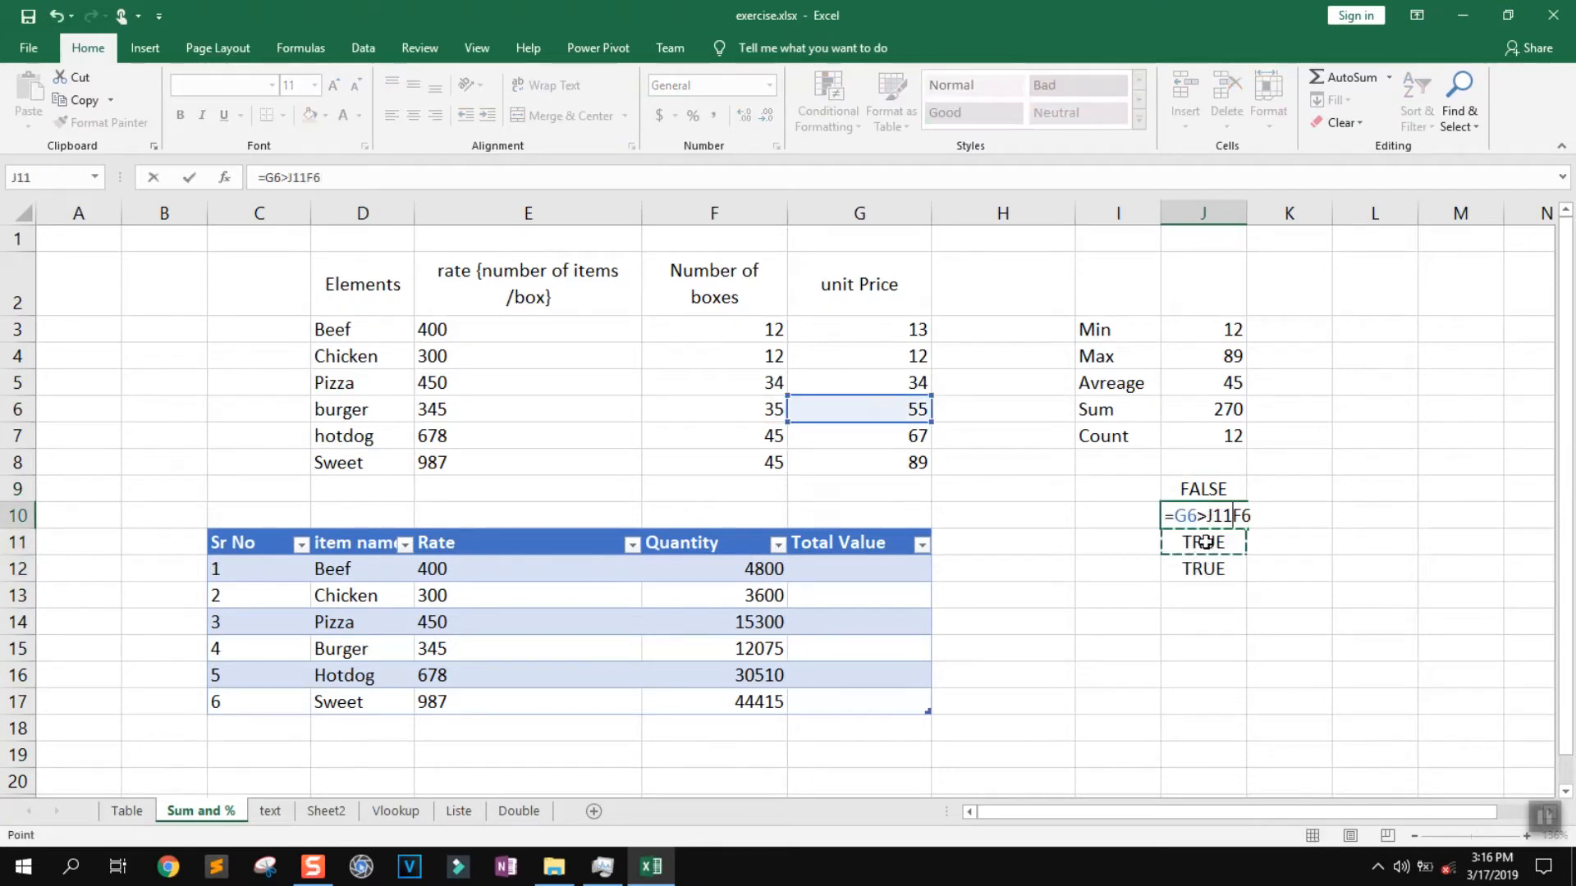
key(Escape)
double_click(1205, 542)
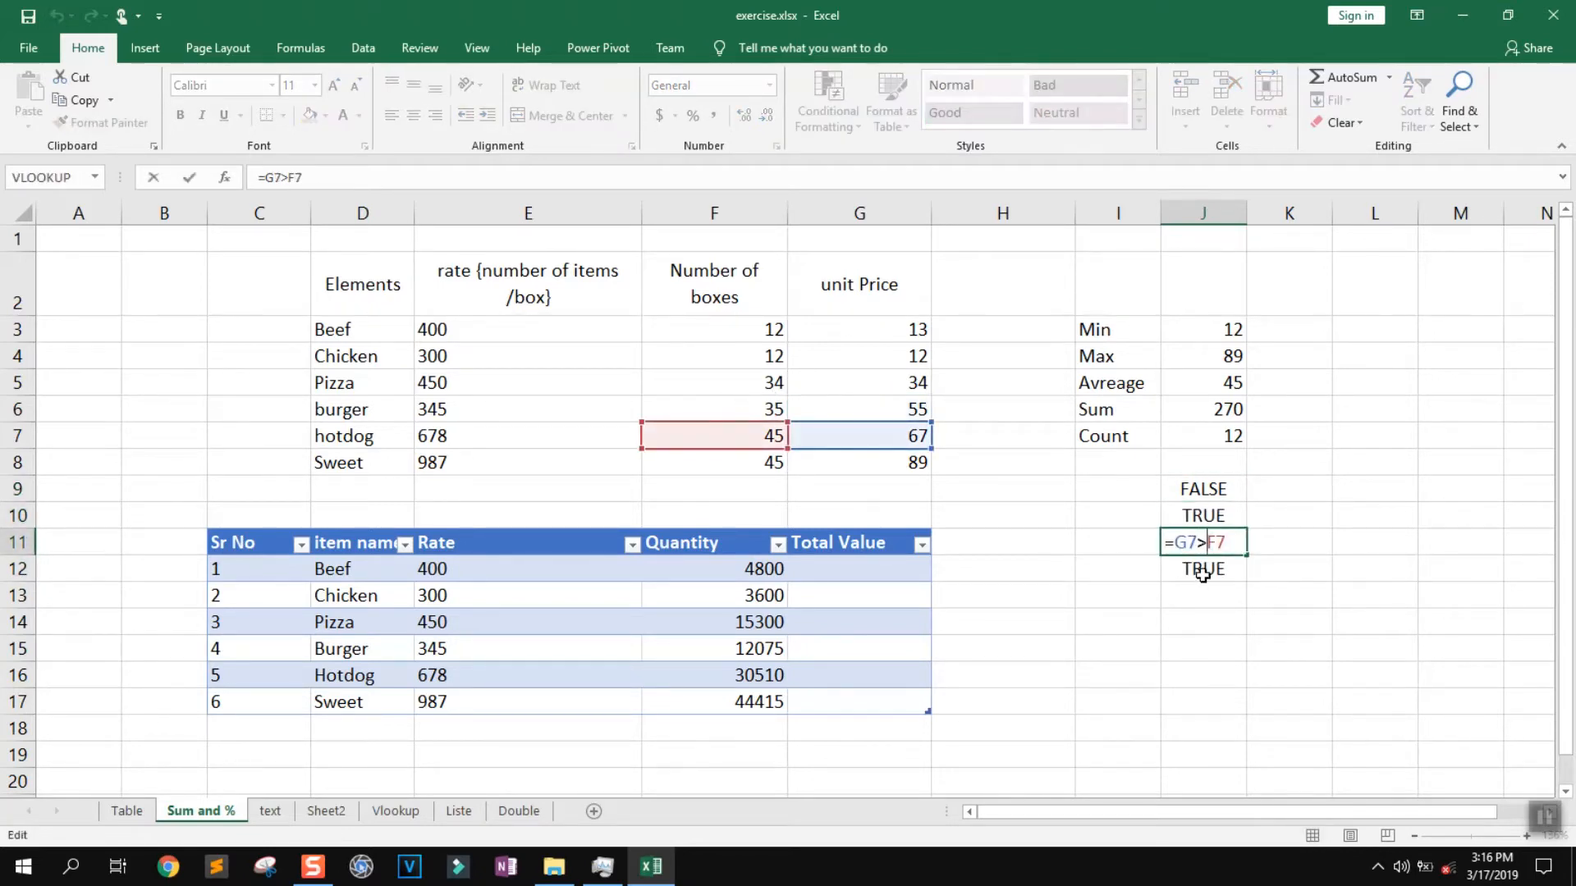
key(Escape)
double_click(1203, 570)
key(Escape)
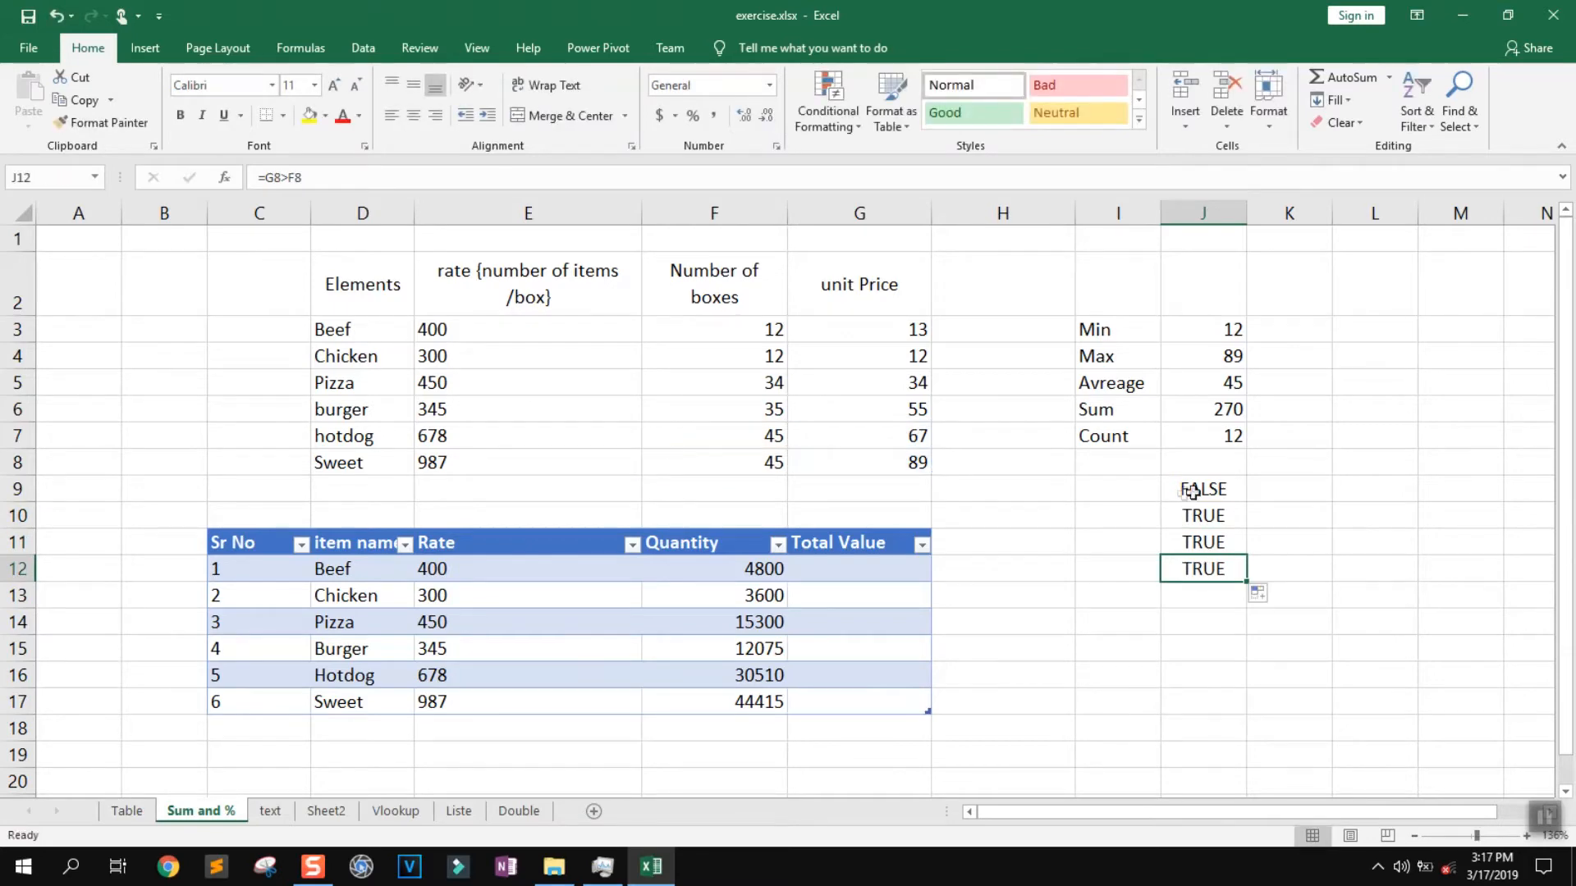
Step: Apply the Bad cell style to G5 and the Good cell style to F6:F8
click(907, 386)
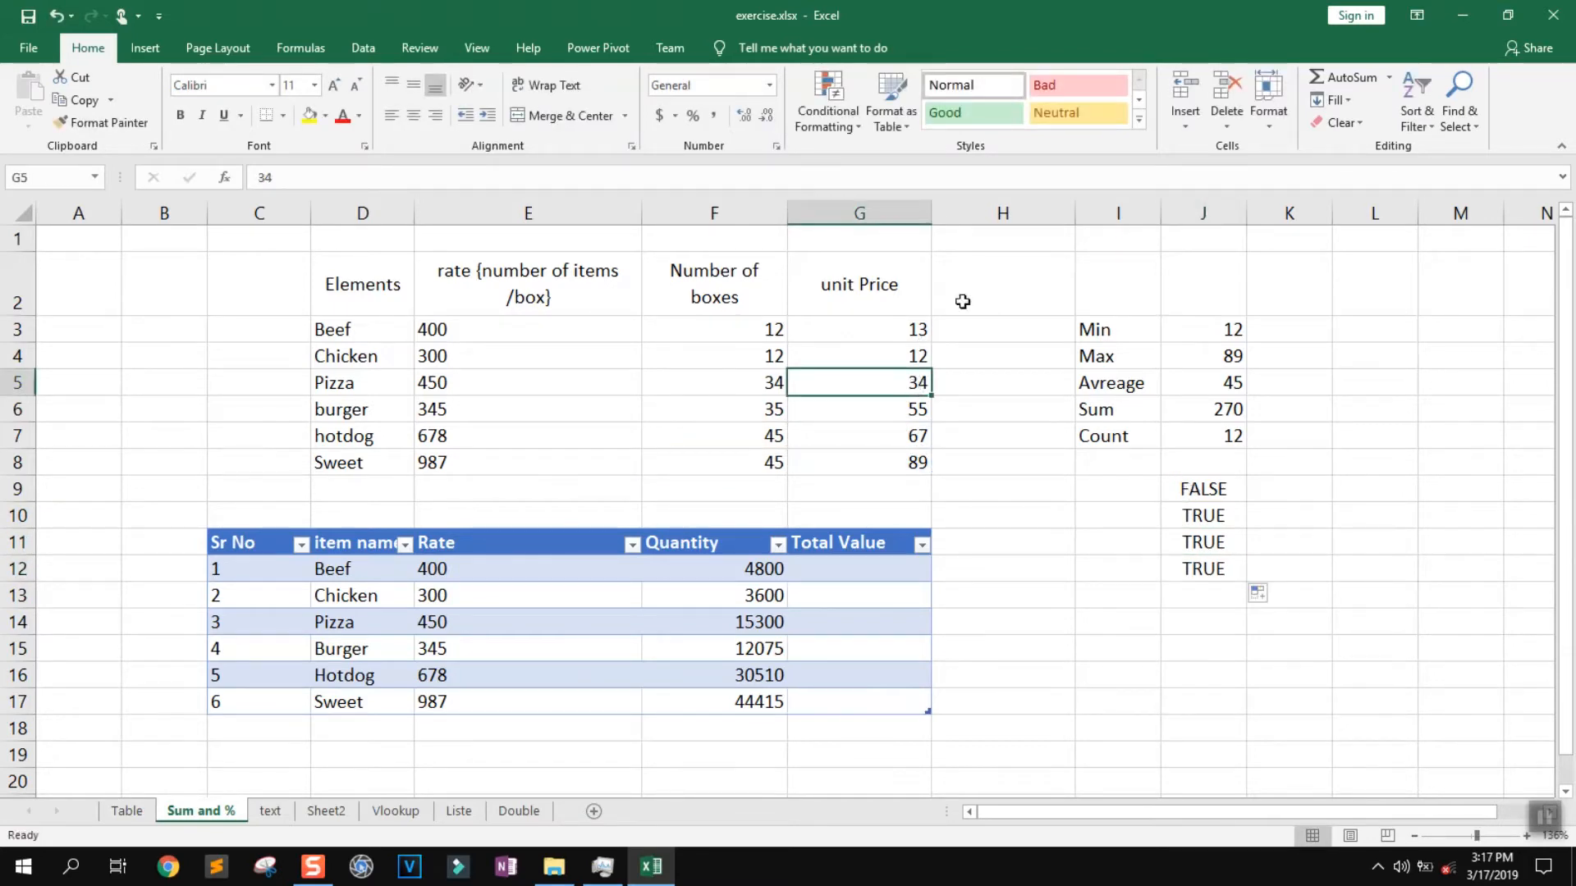
click(1059, 86)
drag(770, 410, 770, 457)
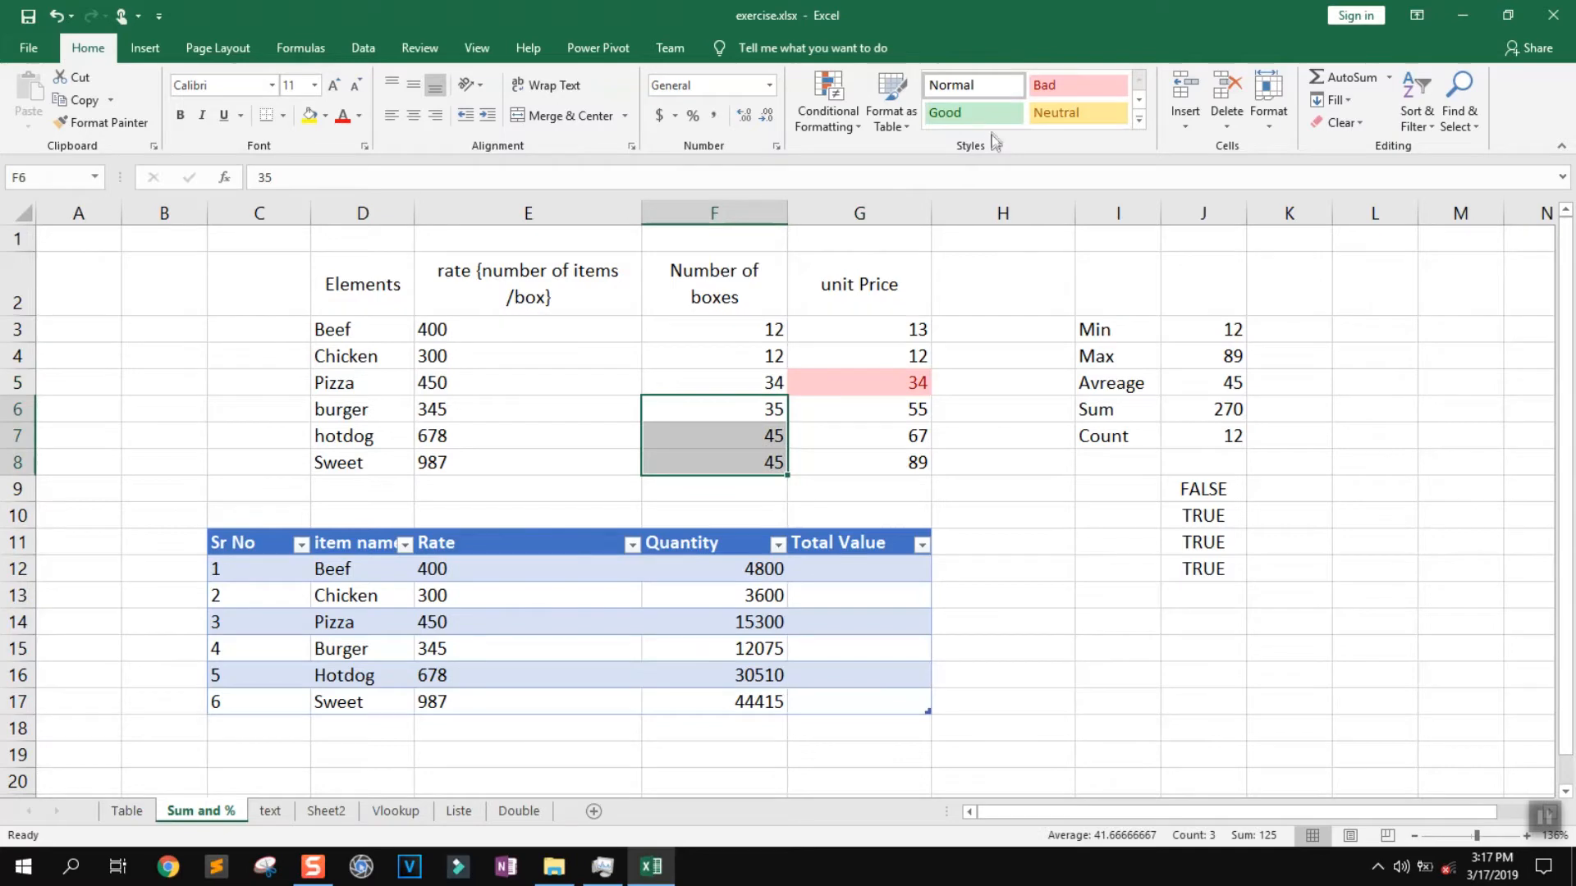
click(975, 112)
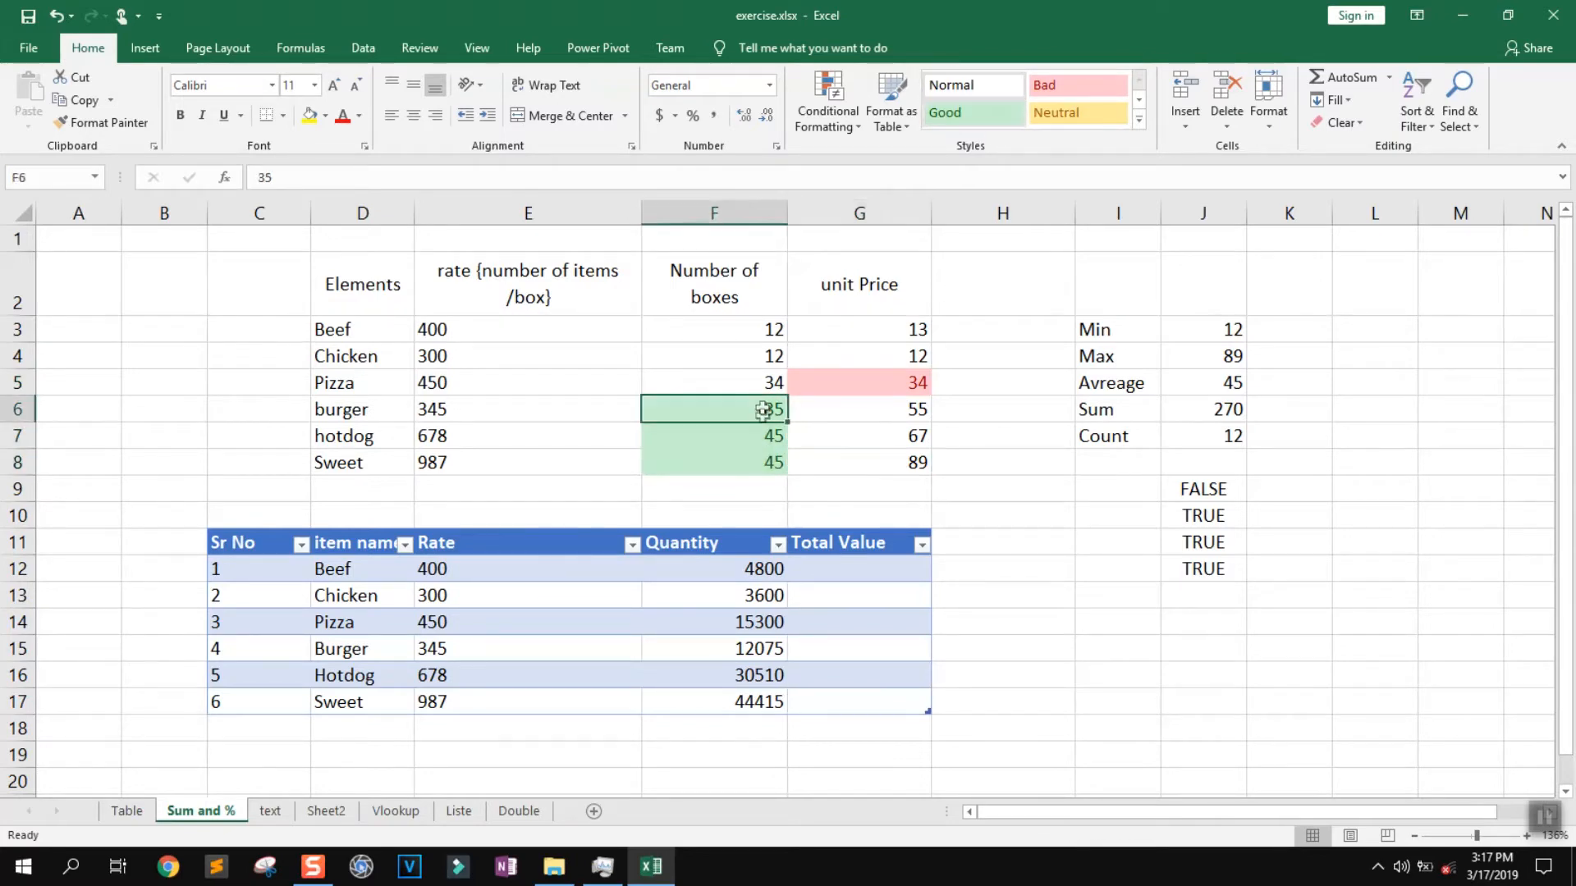
click(767, 434)
click(767, 461)
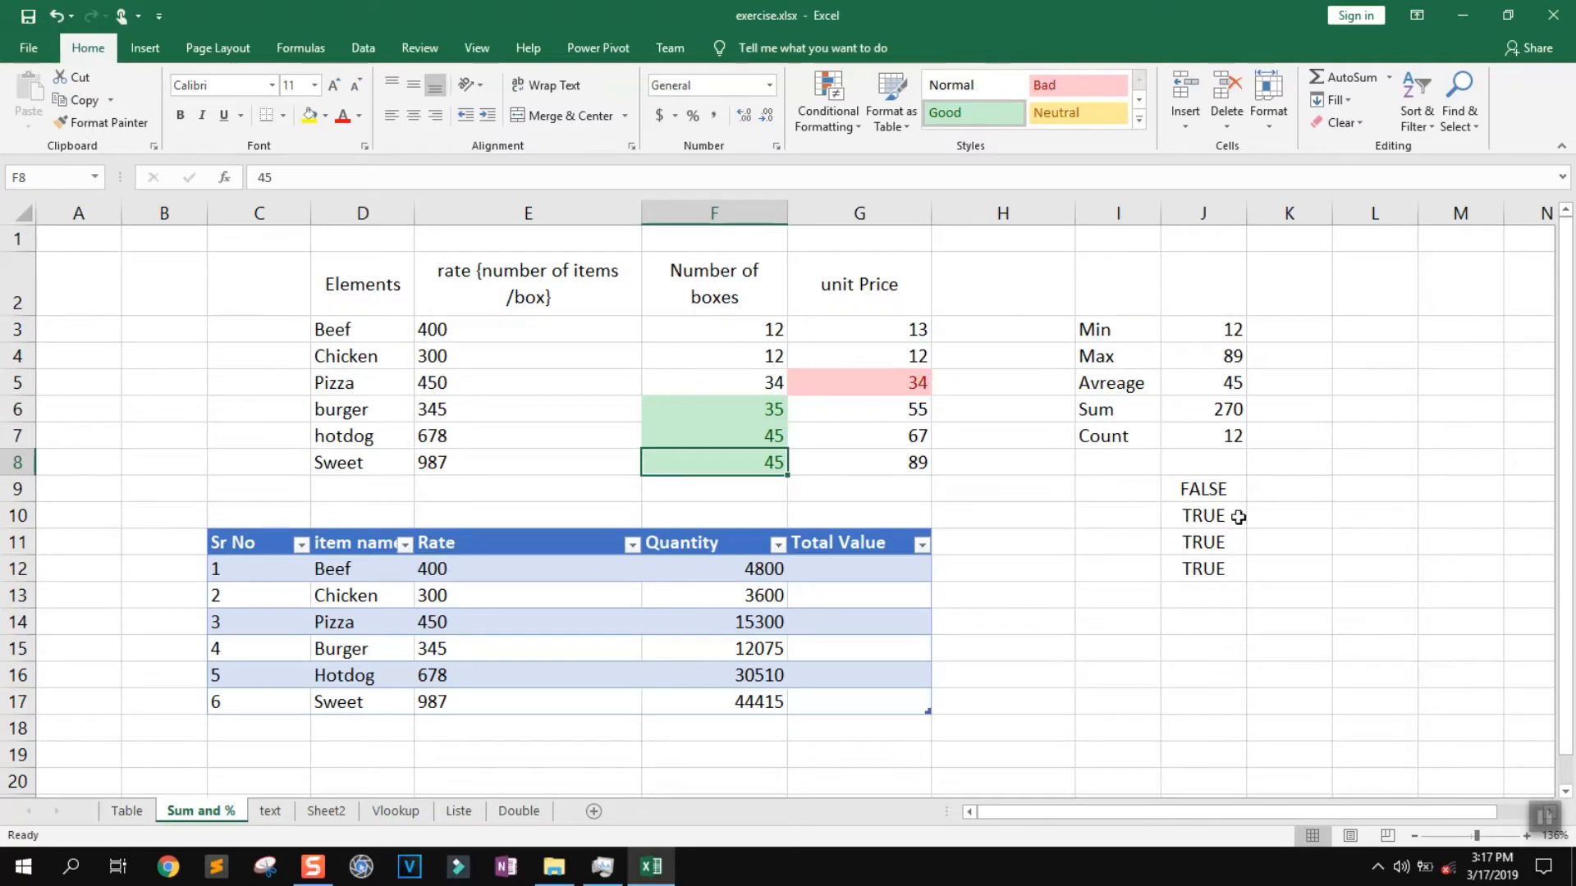
Step: Make the G5 reference in J9 absolute, changing the formula to =$G$5>F5
double_click(1207, 490)
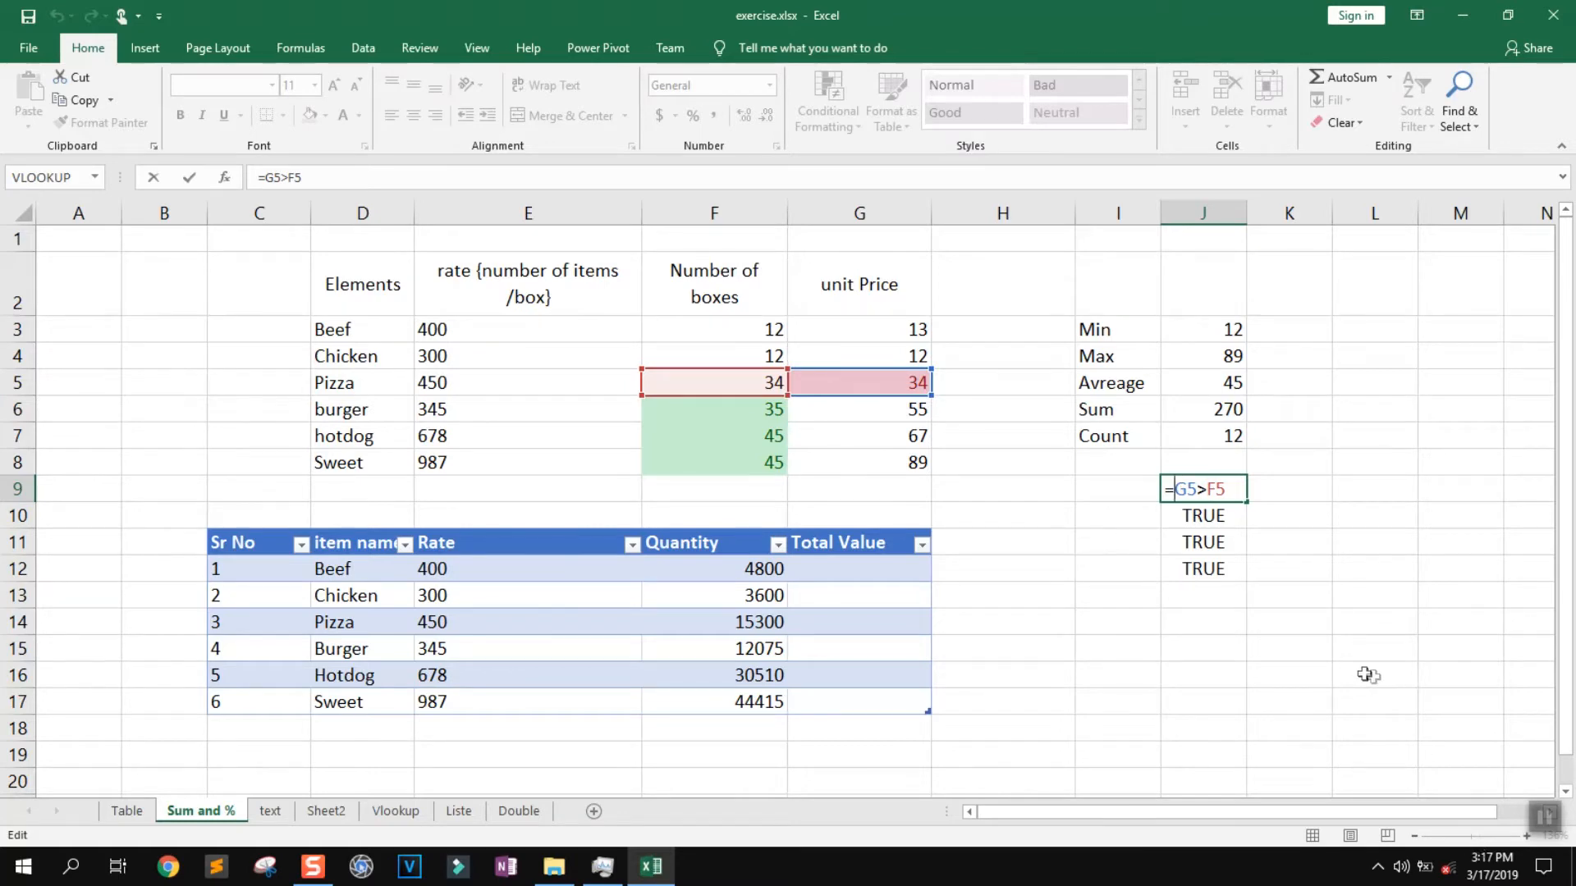
key(ctrl+Return)
drag(1478, 836, 1482, 837)
scroll(1307, 620, down, 1)
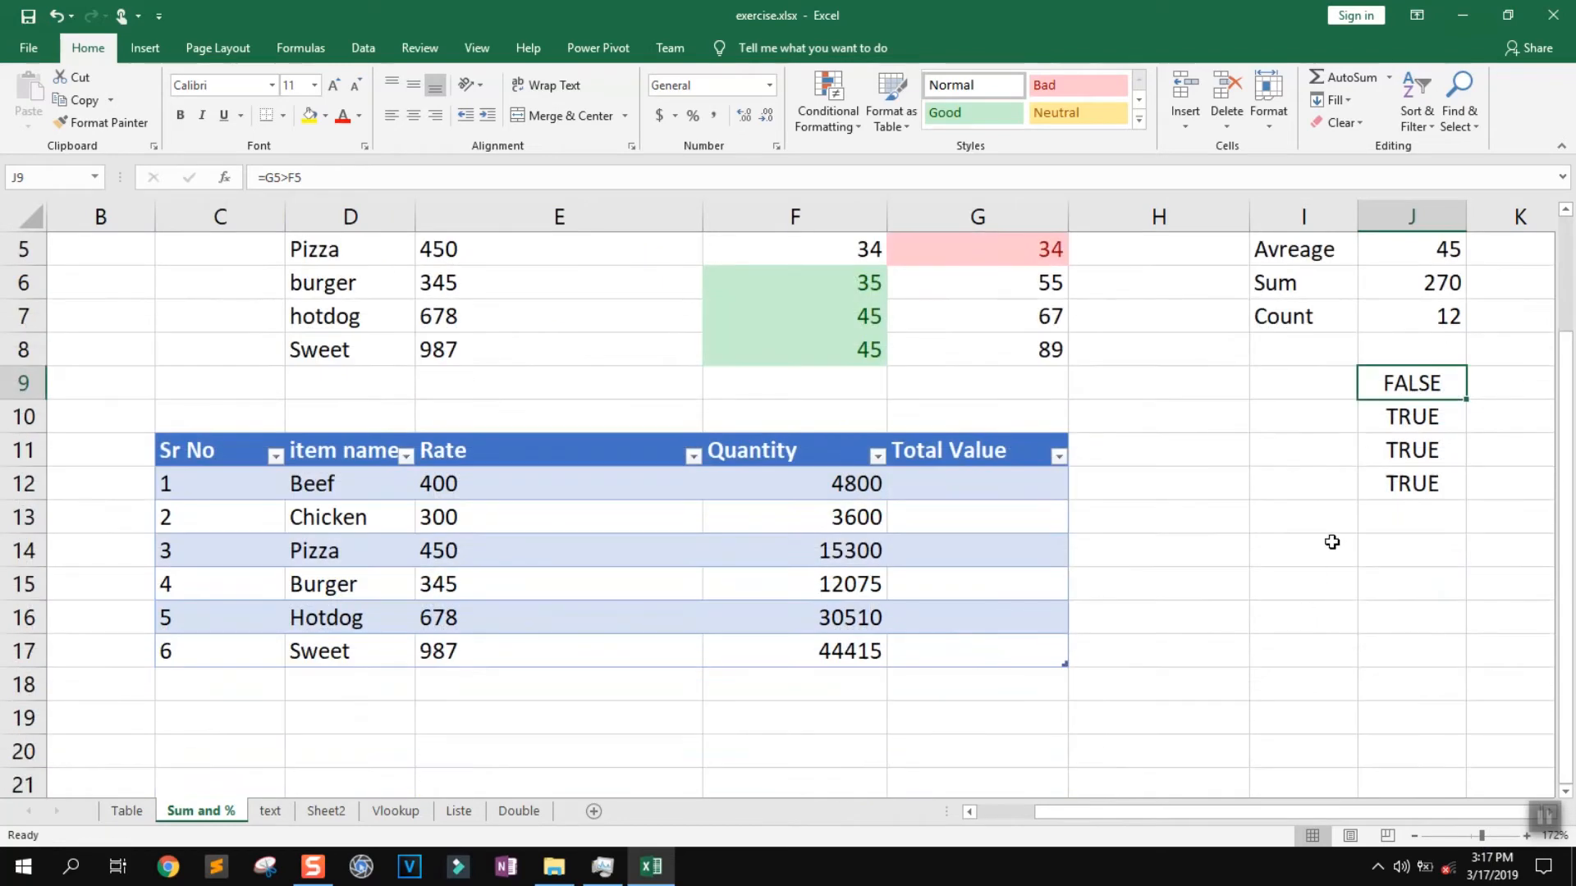
scroll(1330, 541, up, 1)
double_click(1399, 532)
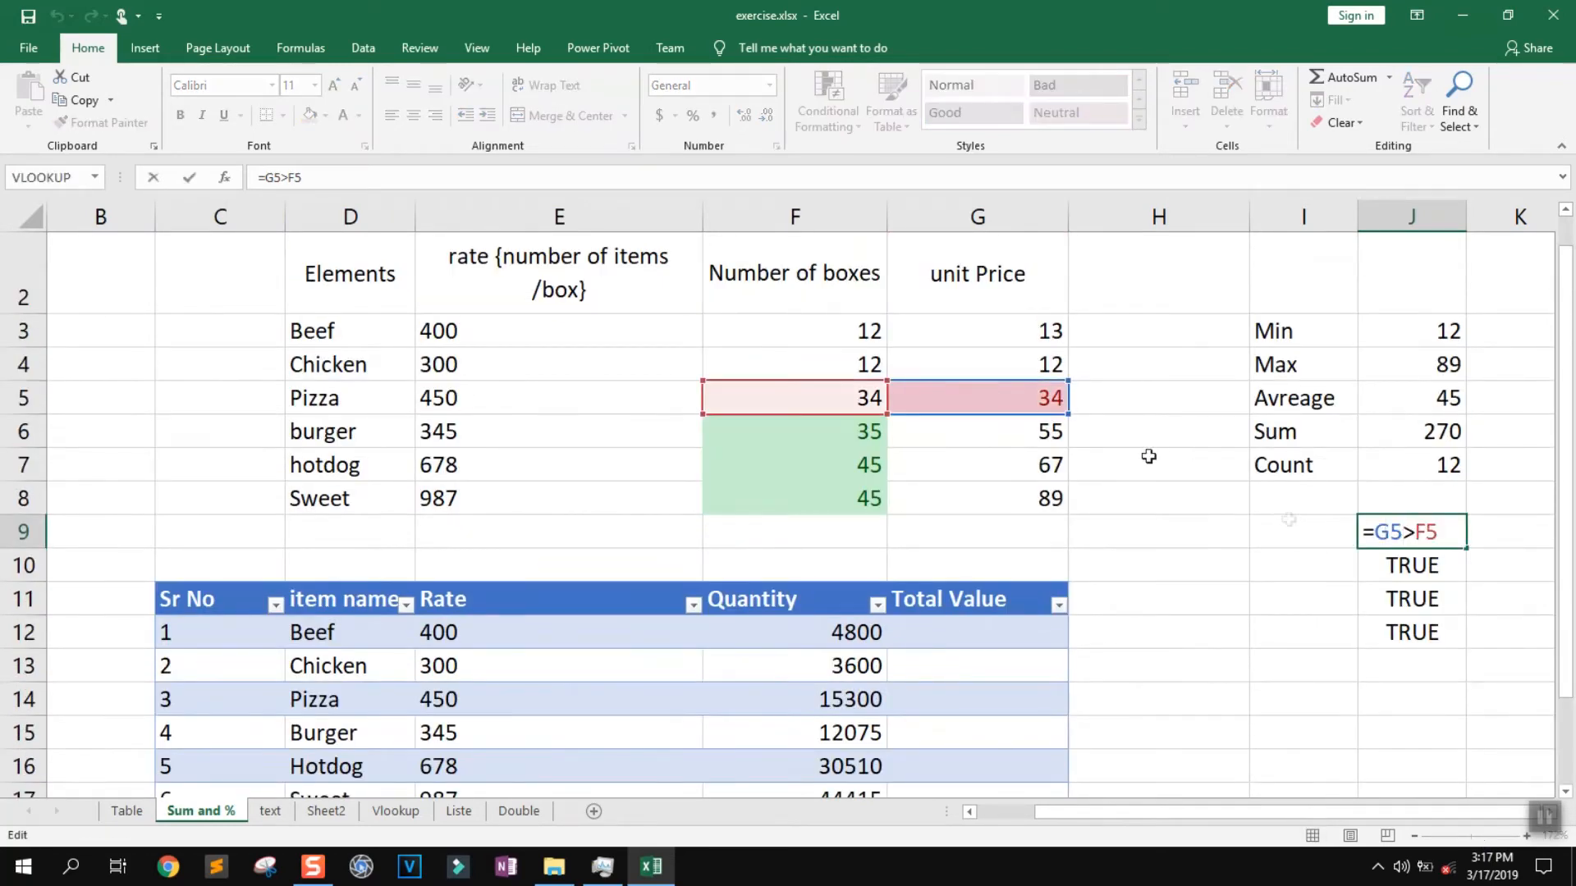
click(1377, 532)
text($)
click(1403, 532)
text($)
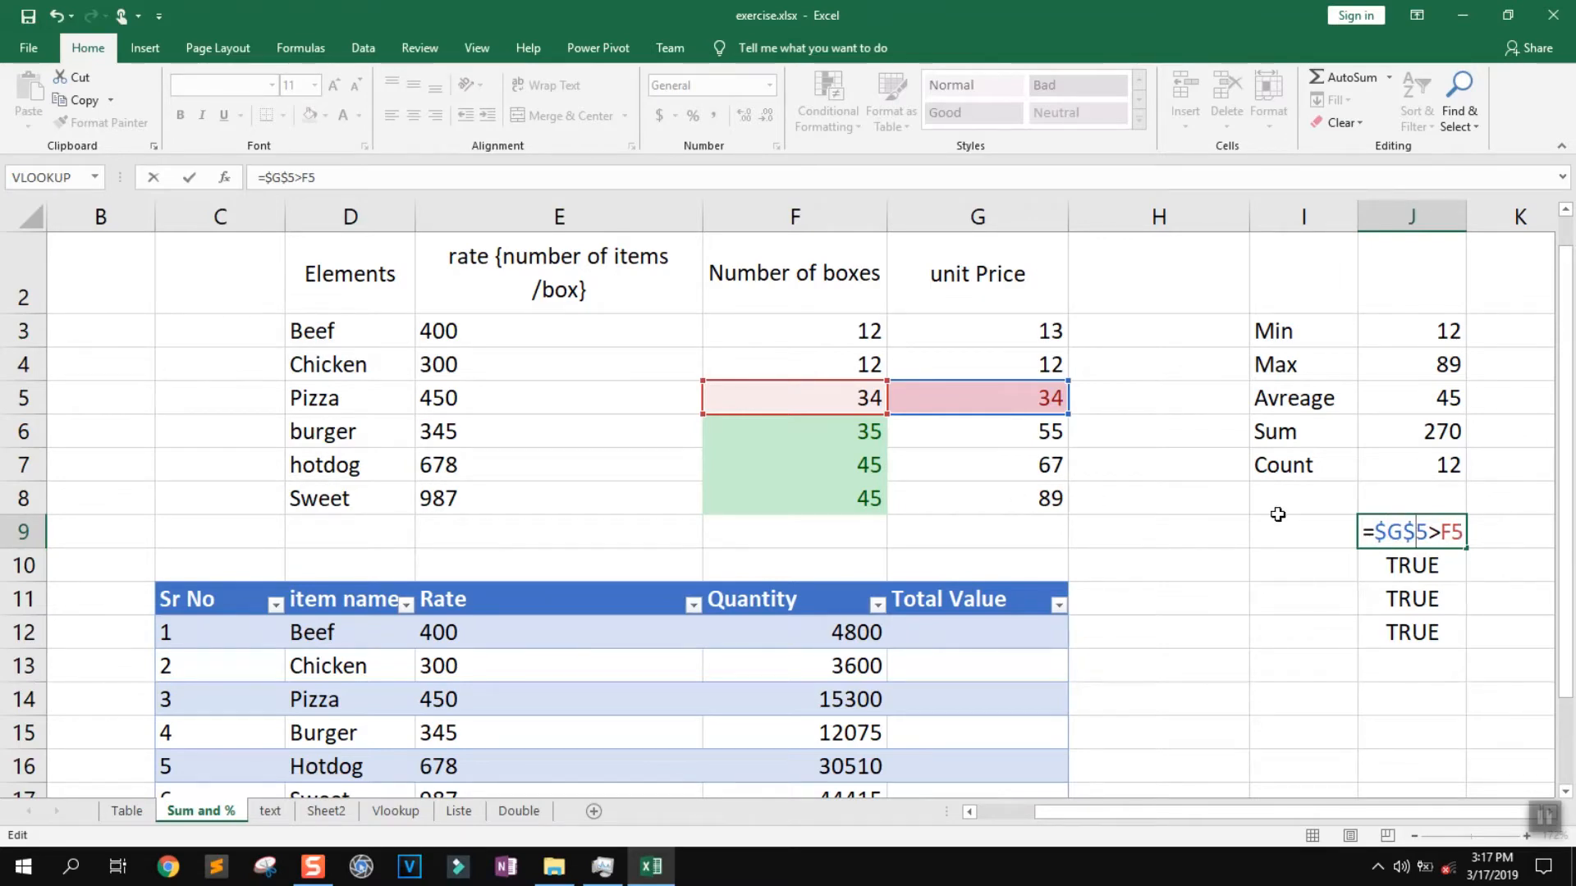
key(Return)
Step: Fill the formula with the absolute $G$5 reference from J9 down through J12
click(1421, 533)
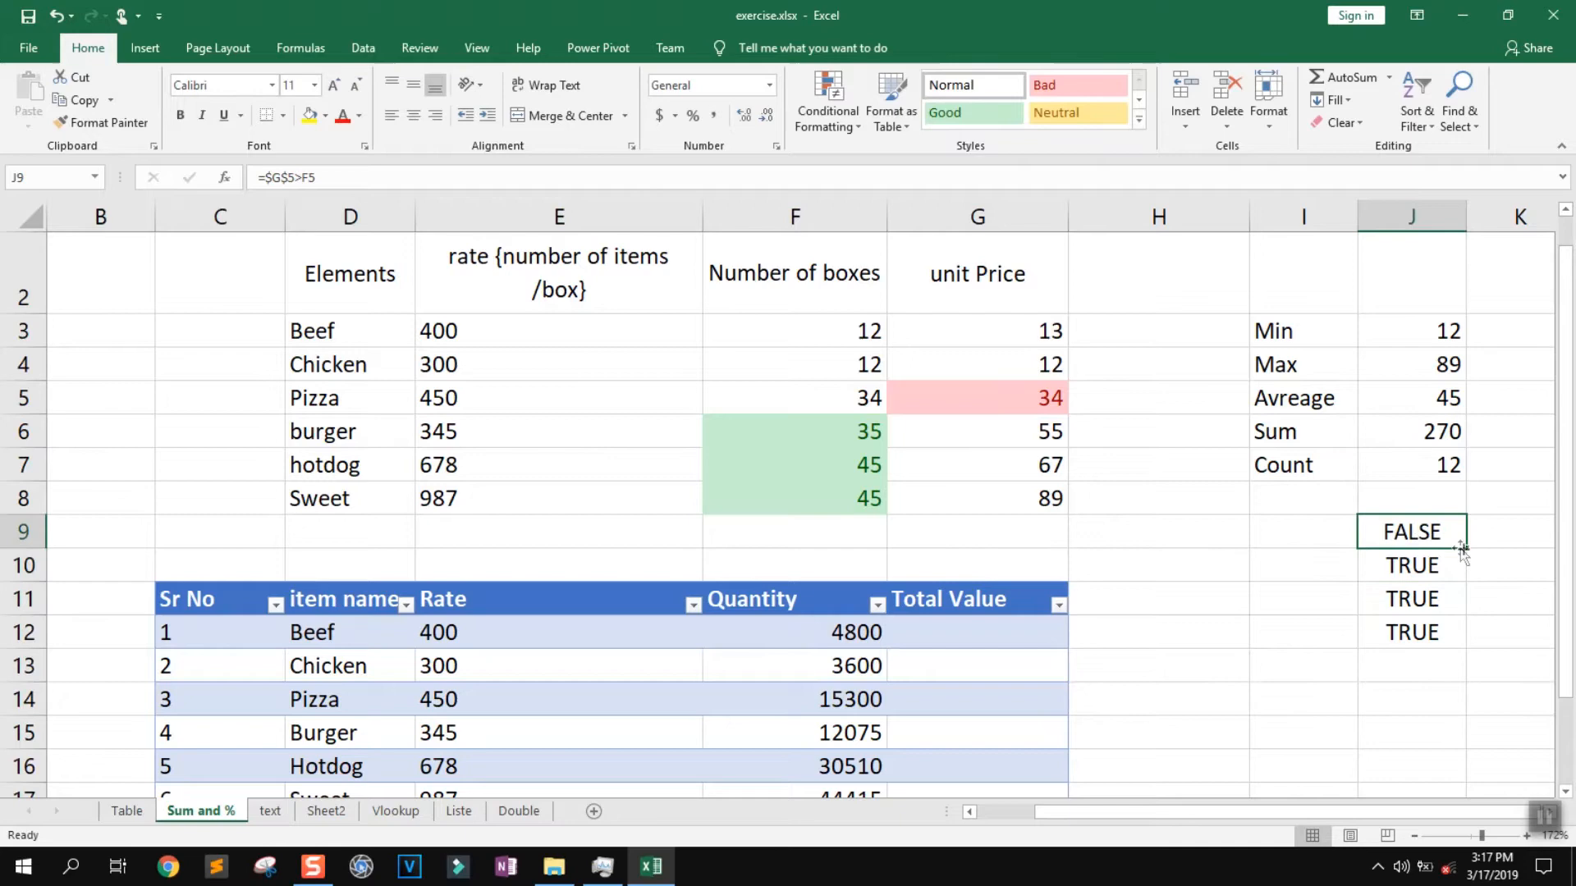
drag(1467, 548, 1441, 634)
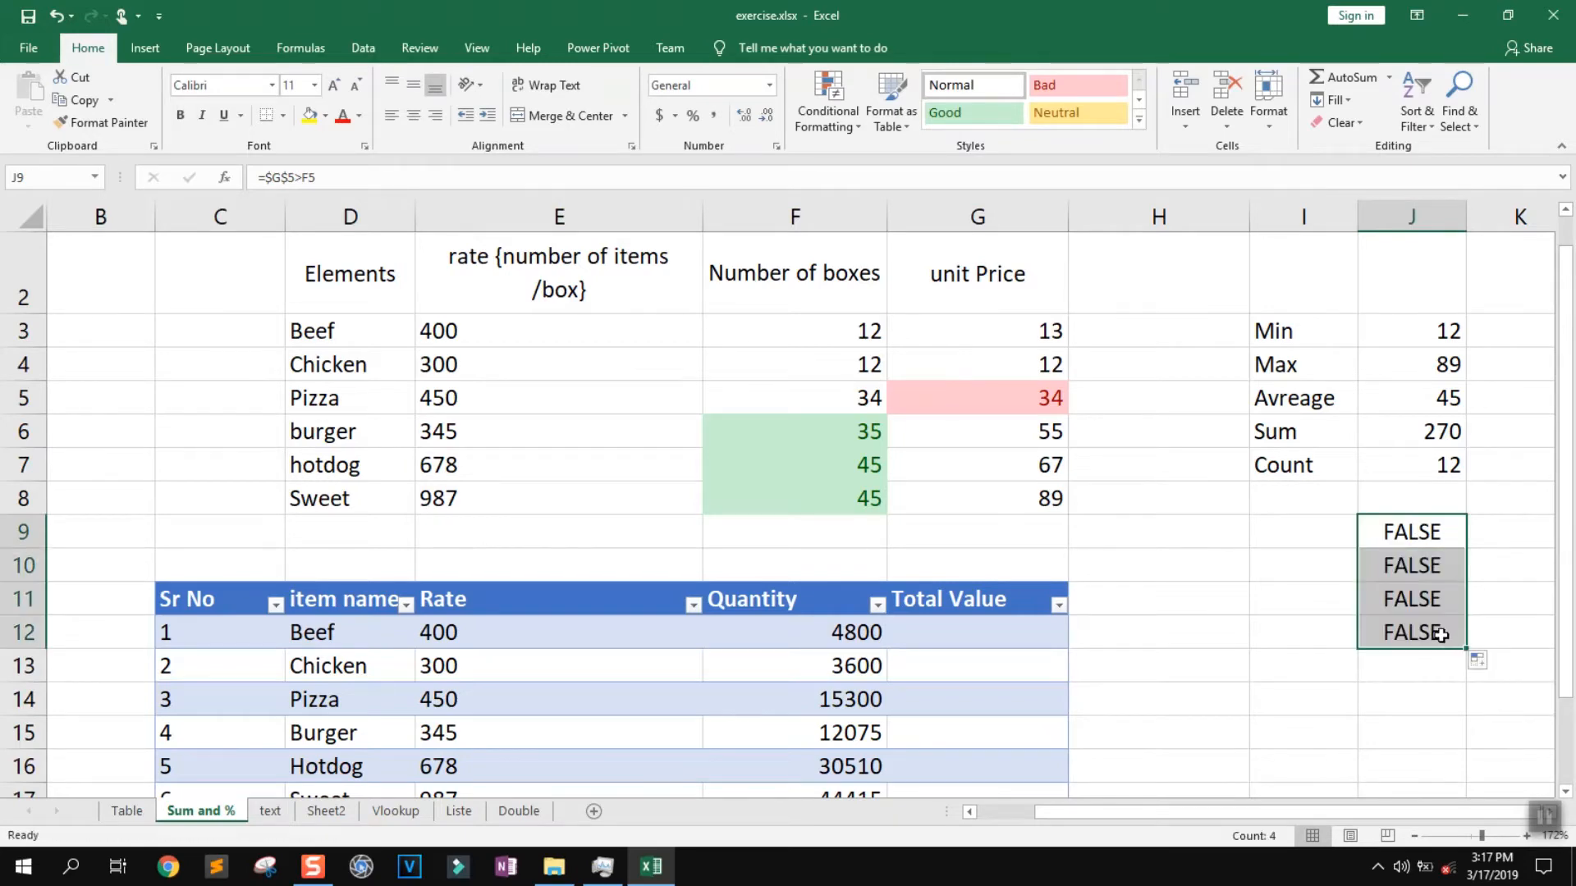
key(Return)
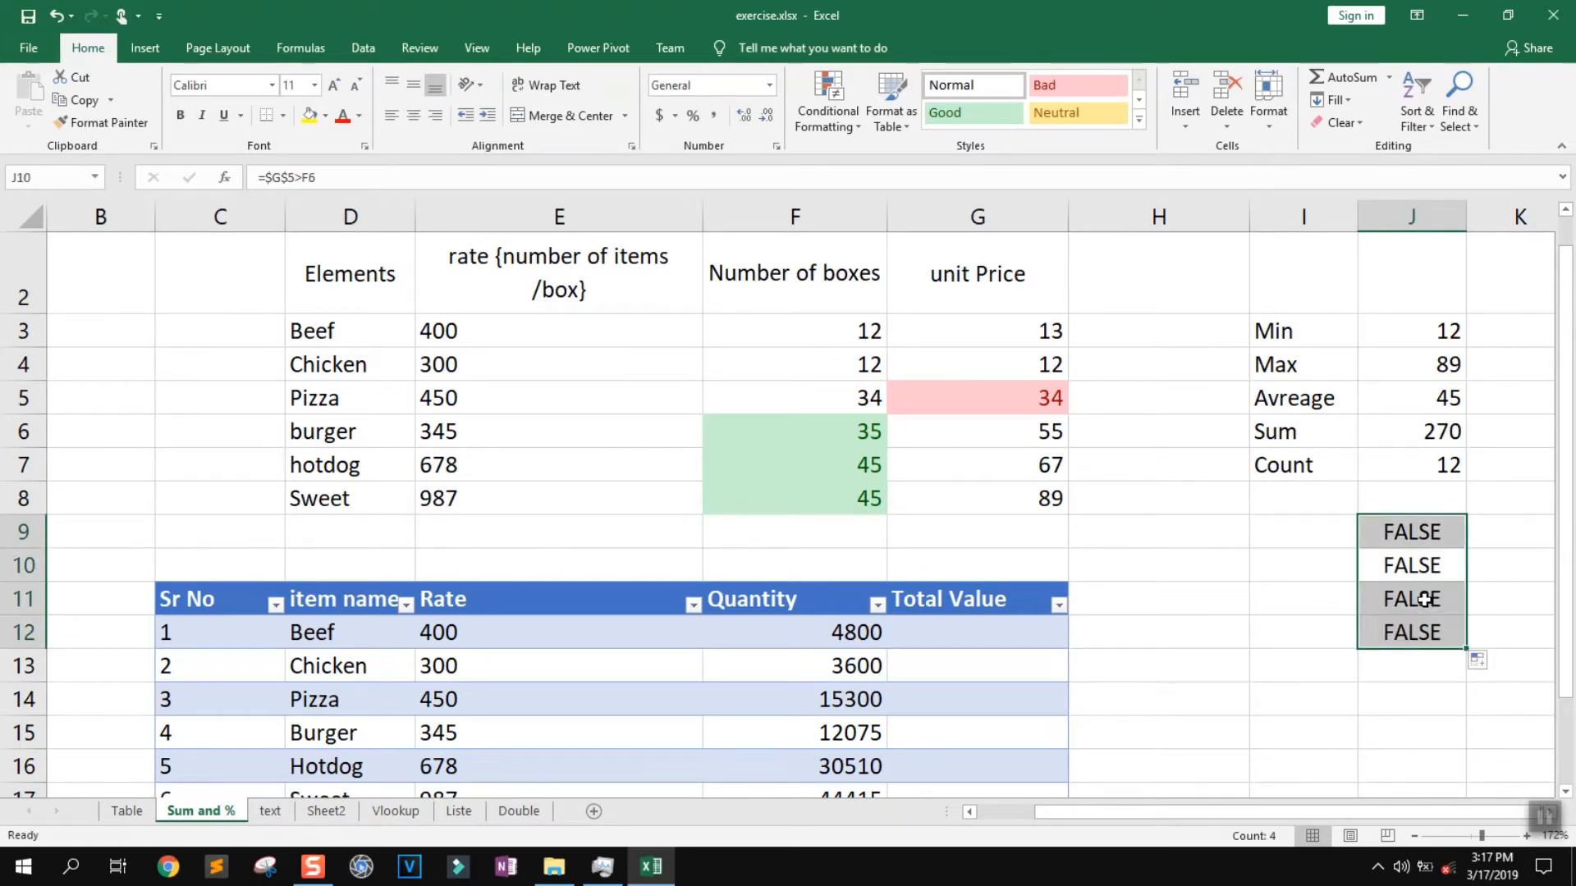
Step: Examine the references in the J10, J11 and J12 formulas against their matching rows in the elements table
click(1295, 568)
double_click(1402, 566)
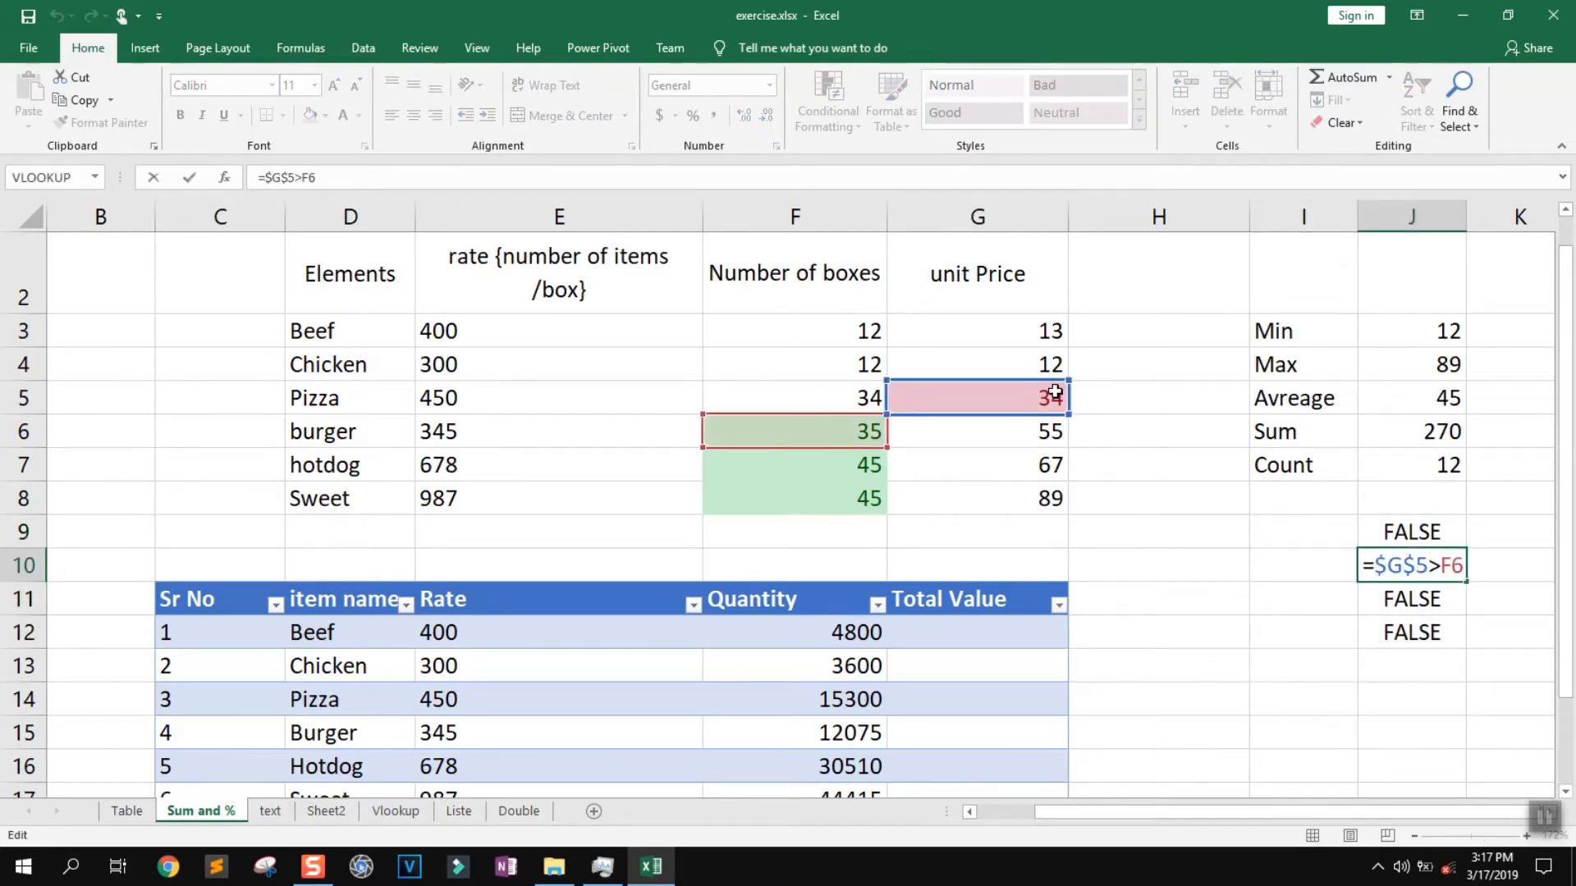
click(24, 431)
double_click(1412, 584)
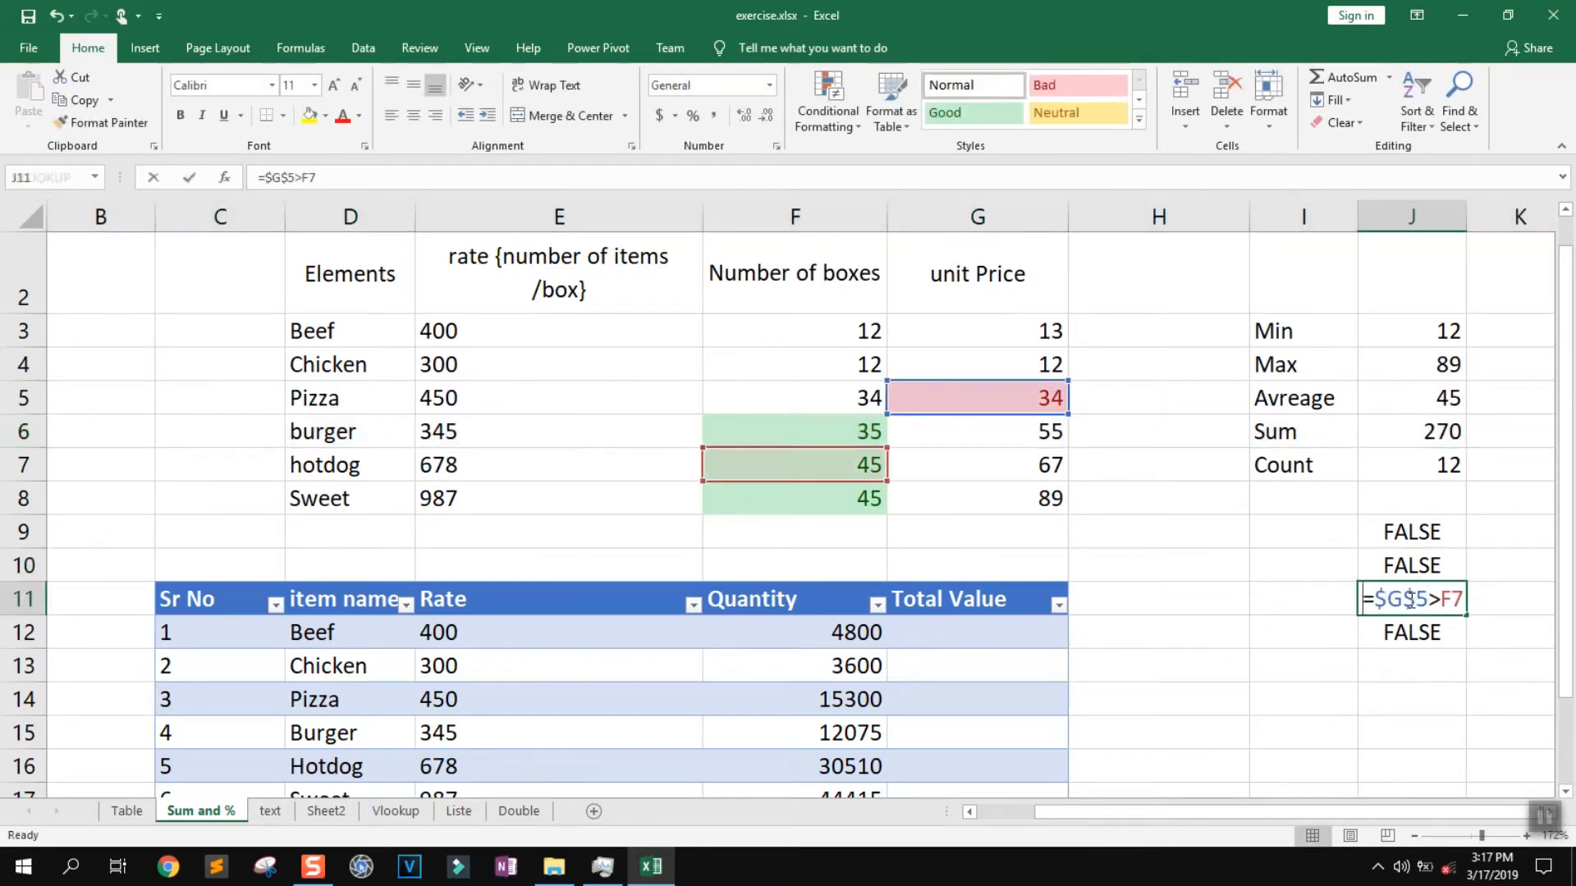
click(22, 468)
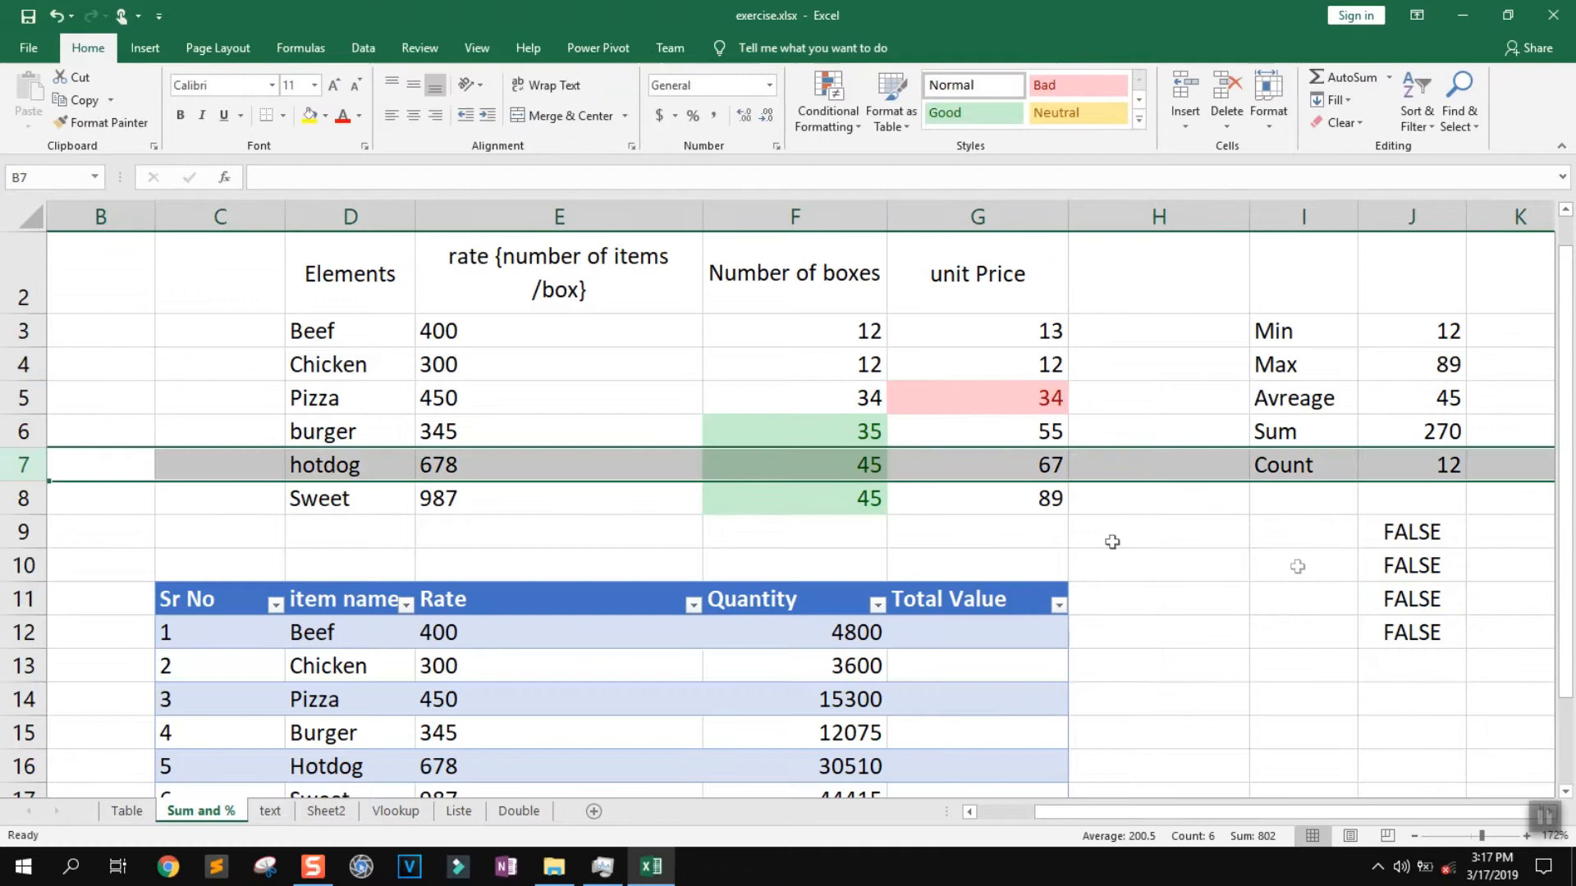
double_click(1398, 639)
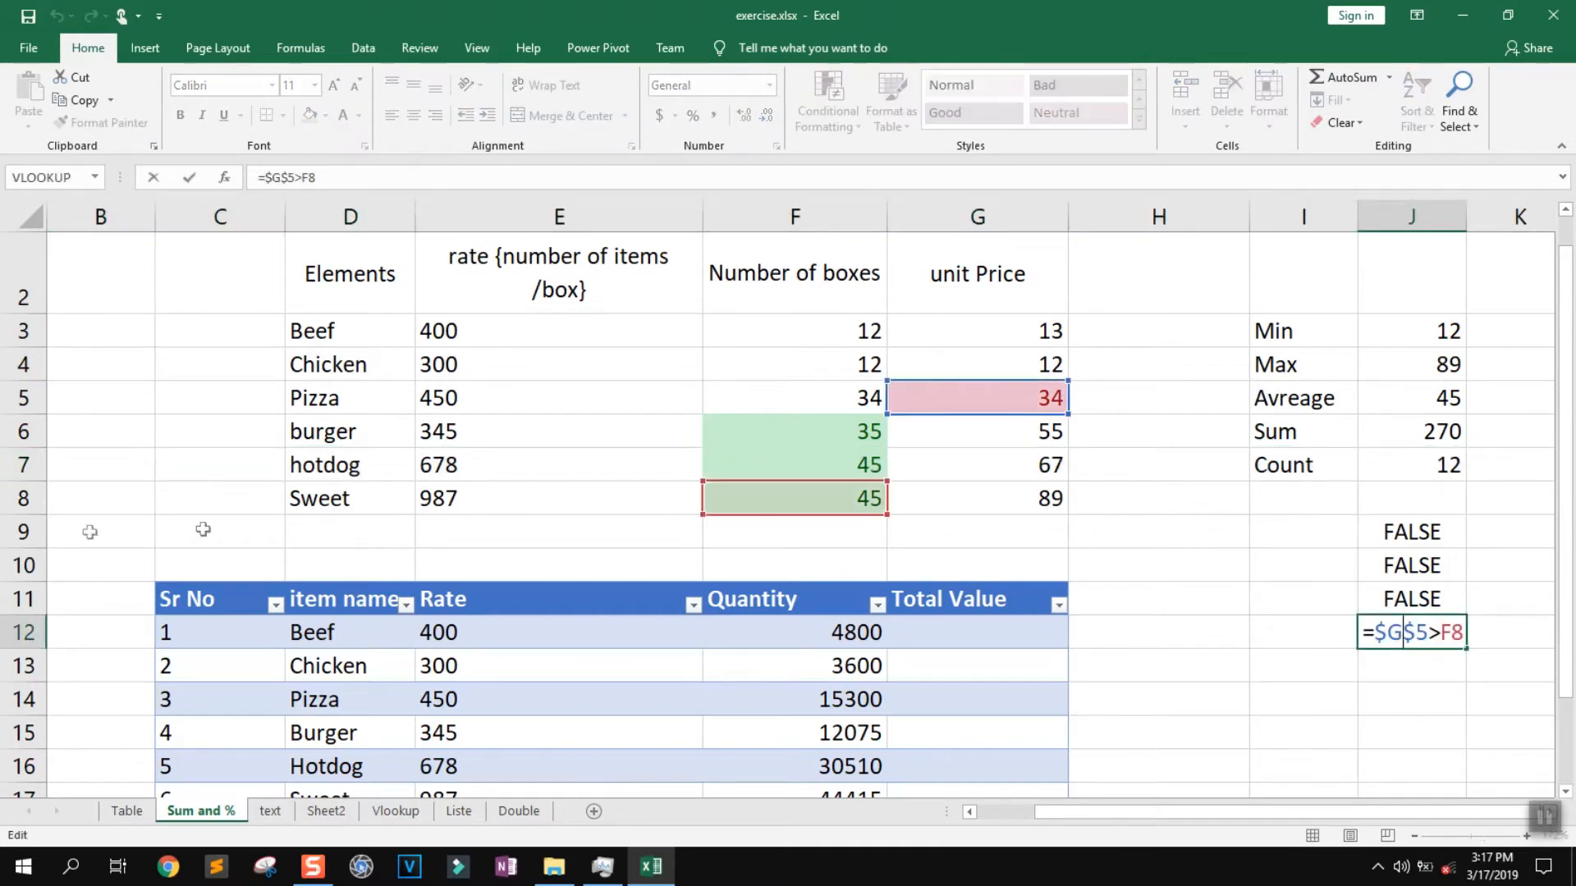
click(20, 525)
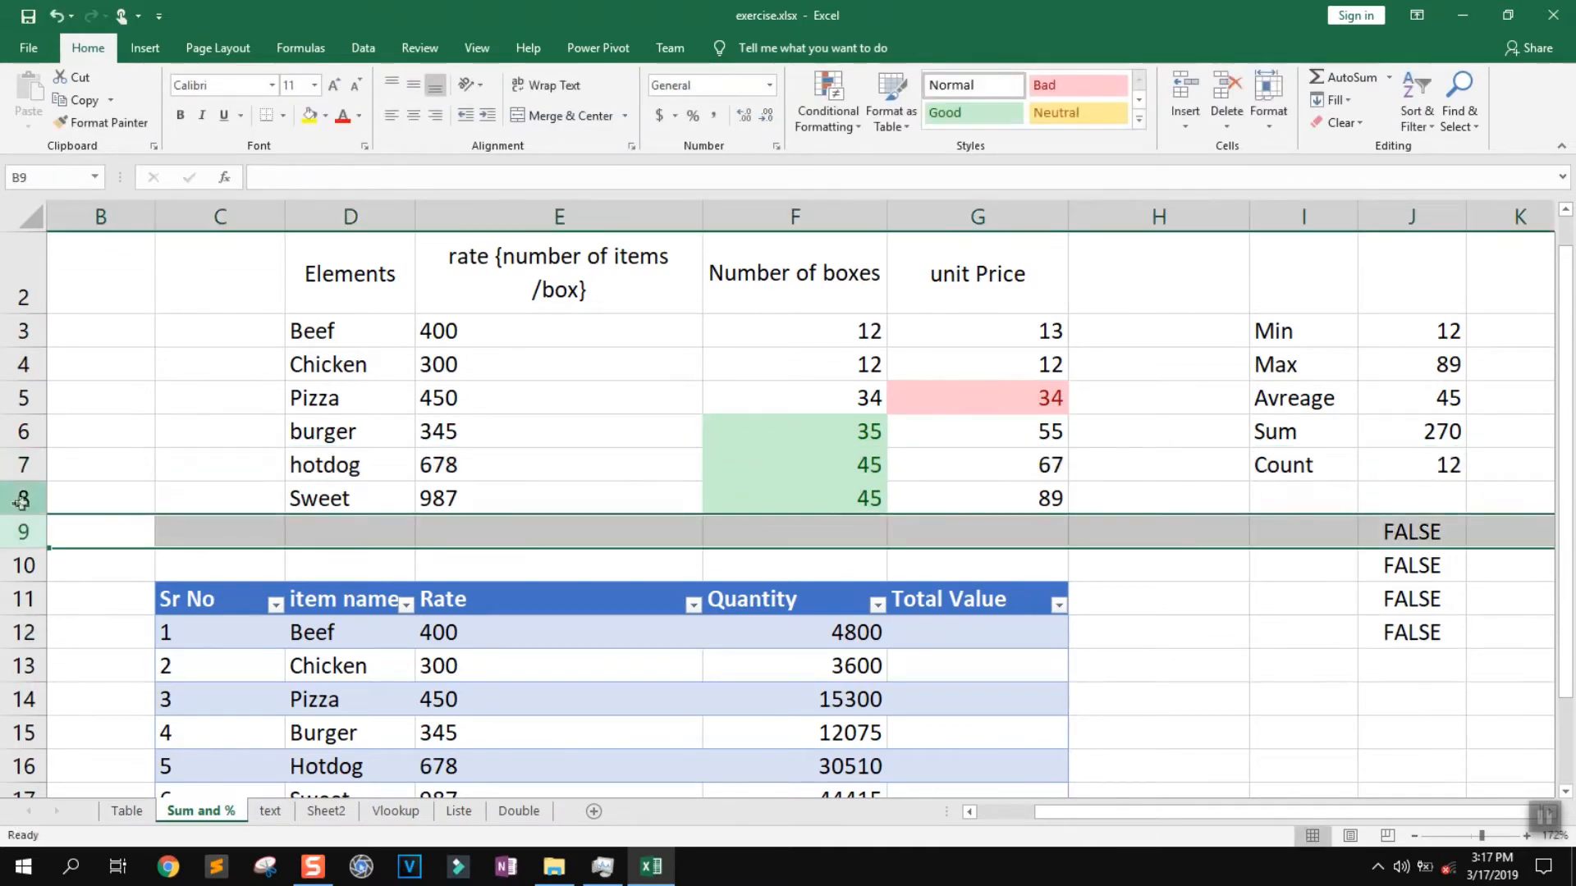
Step: Change Pizza's unit price in cell G5 to 120
click(22, 497)
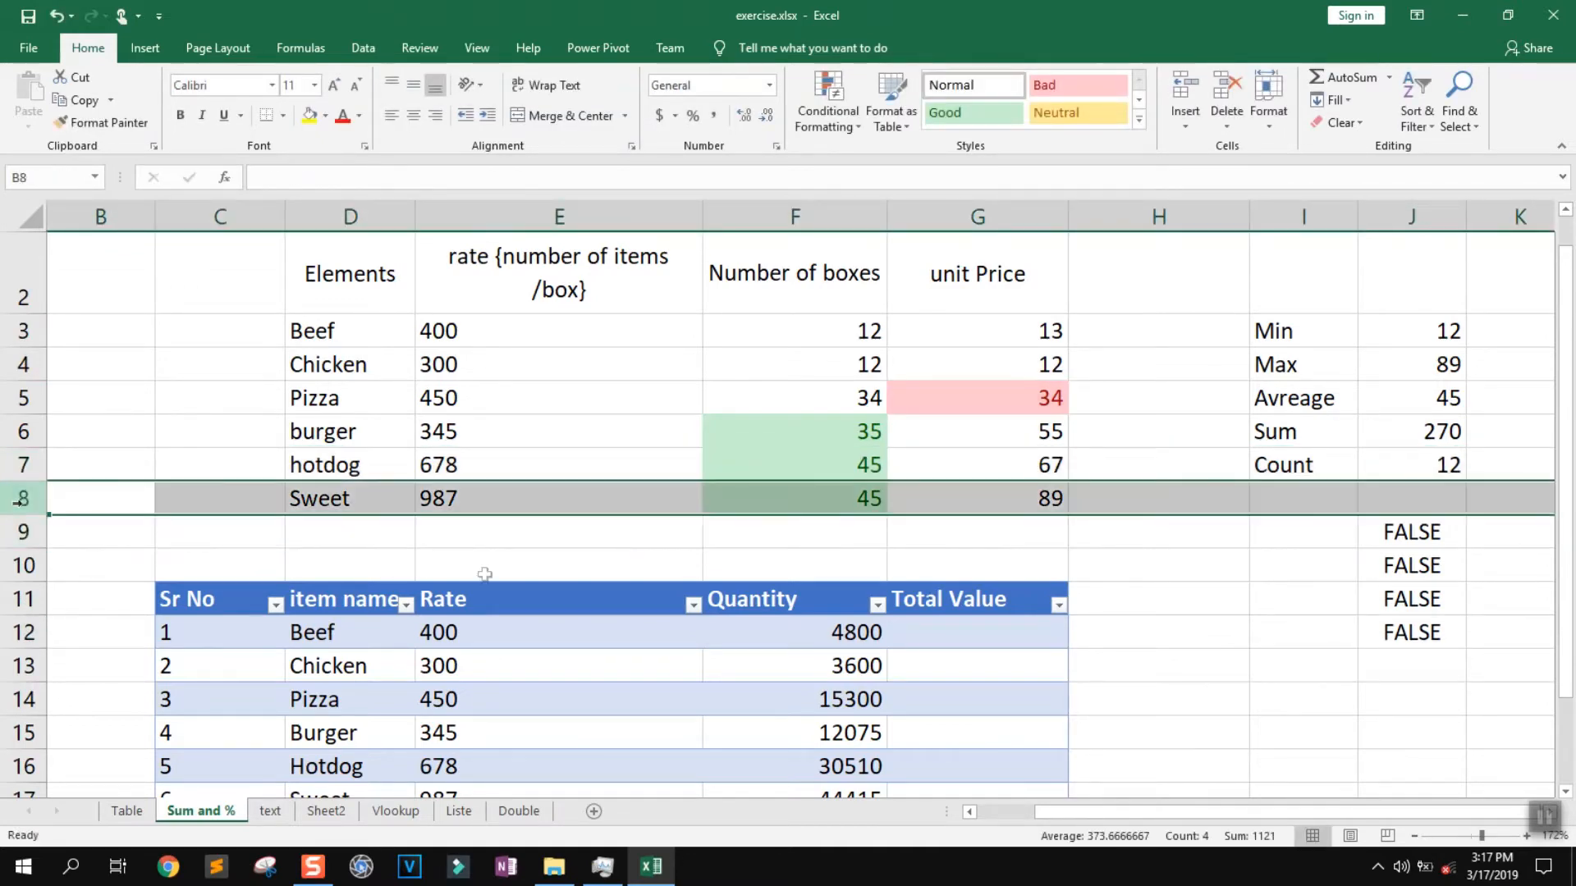
click(1407, 657)
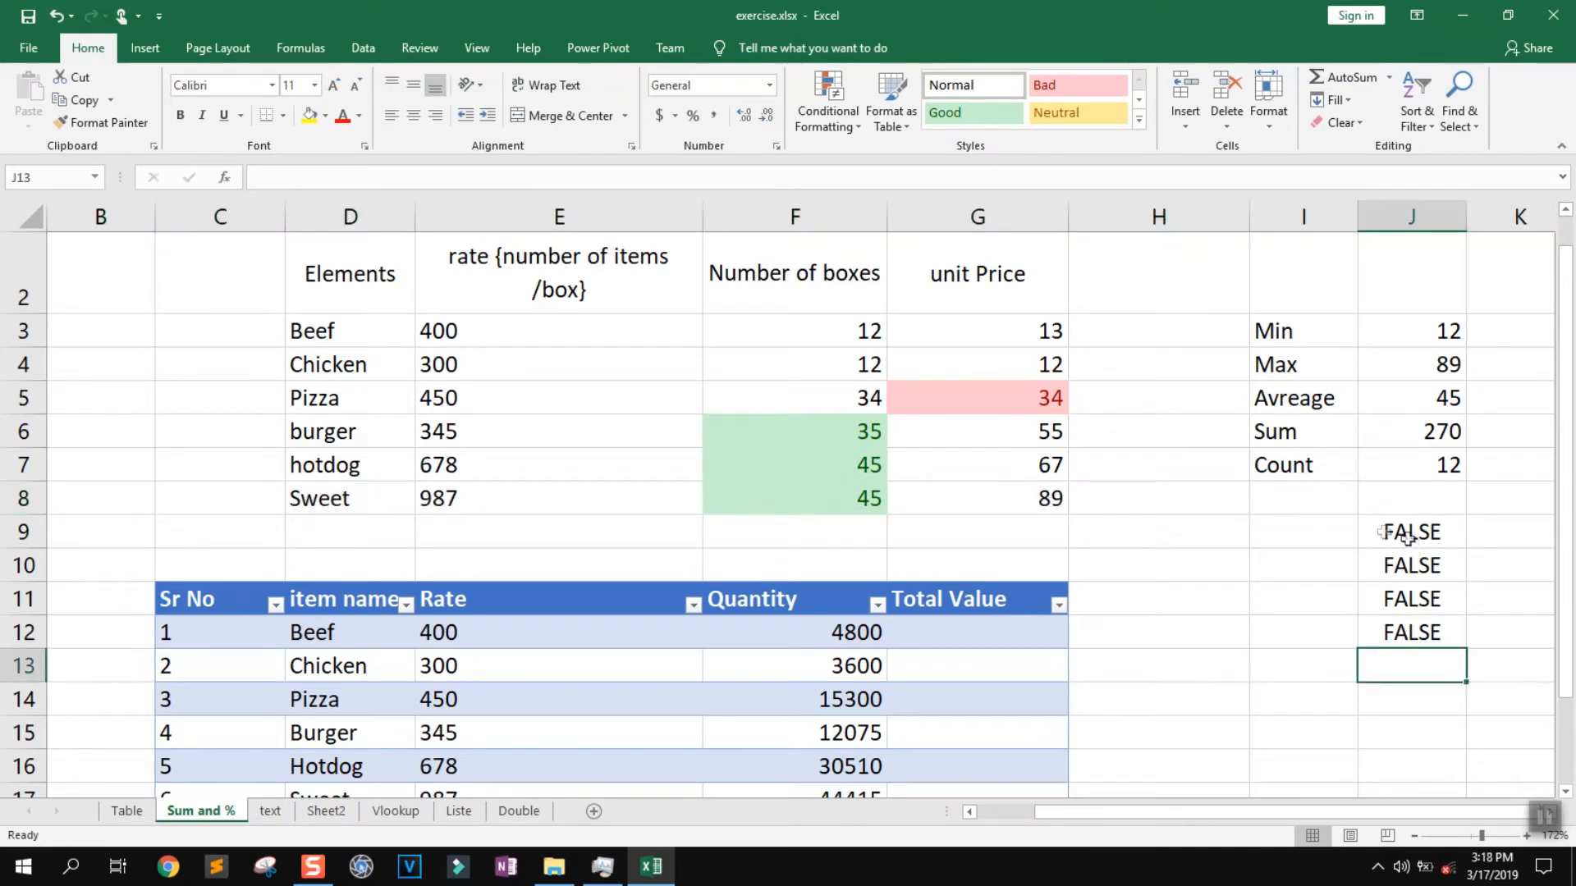
double_click(1048, 400)
drag(1040, 399, 1084, 398)
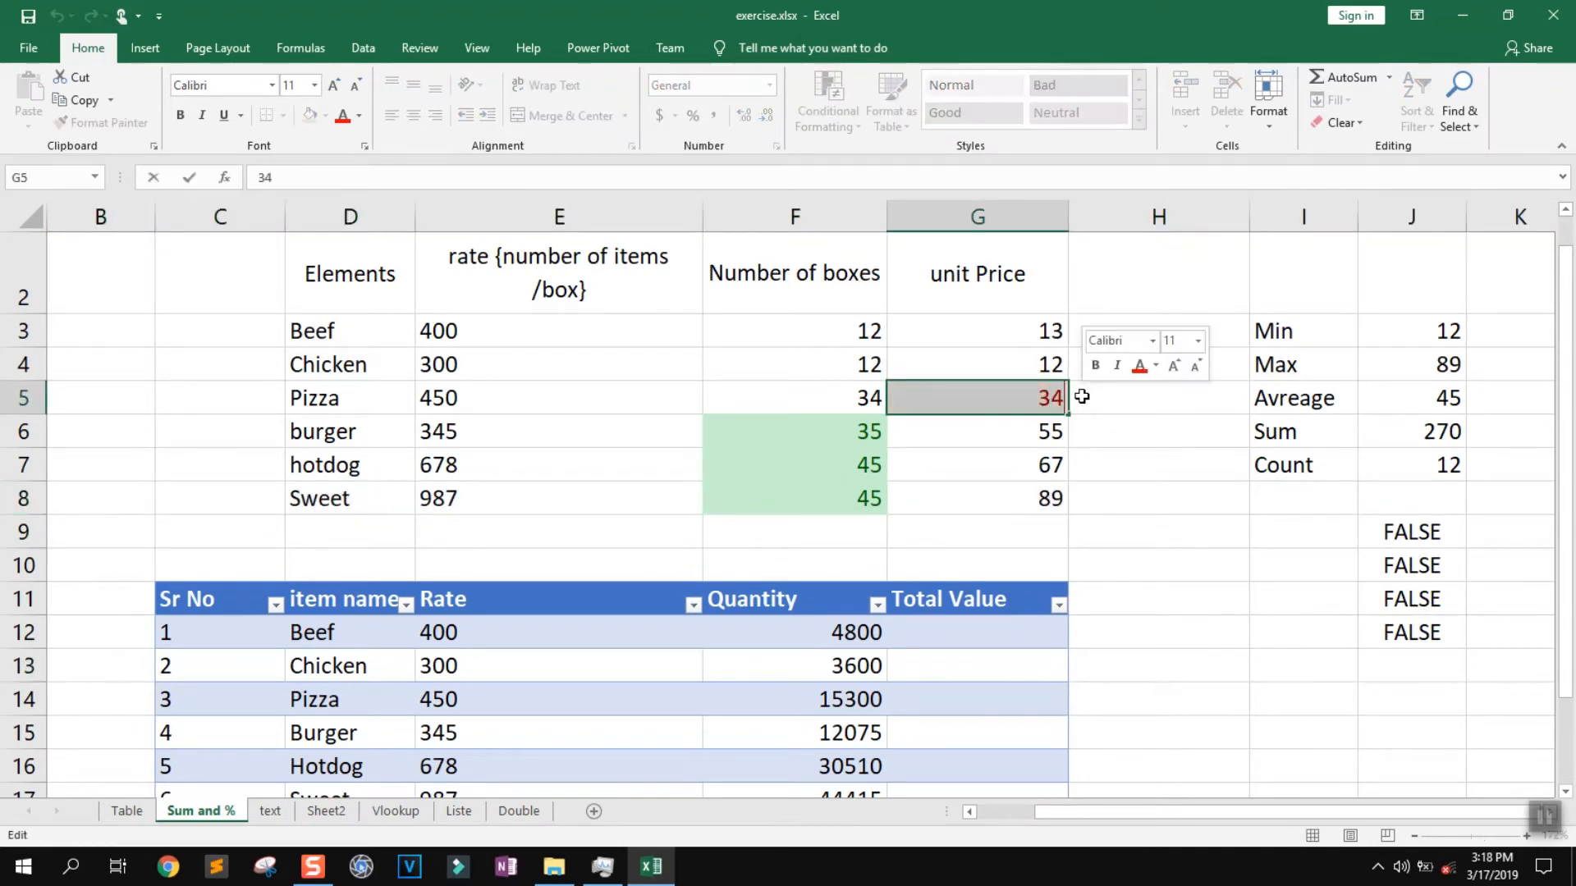
text(120)
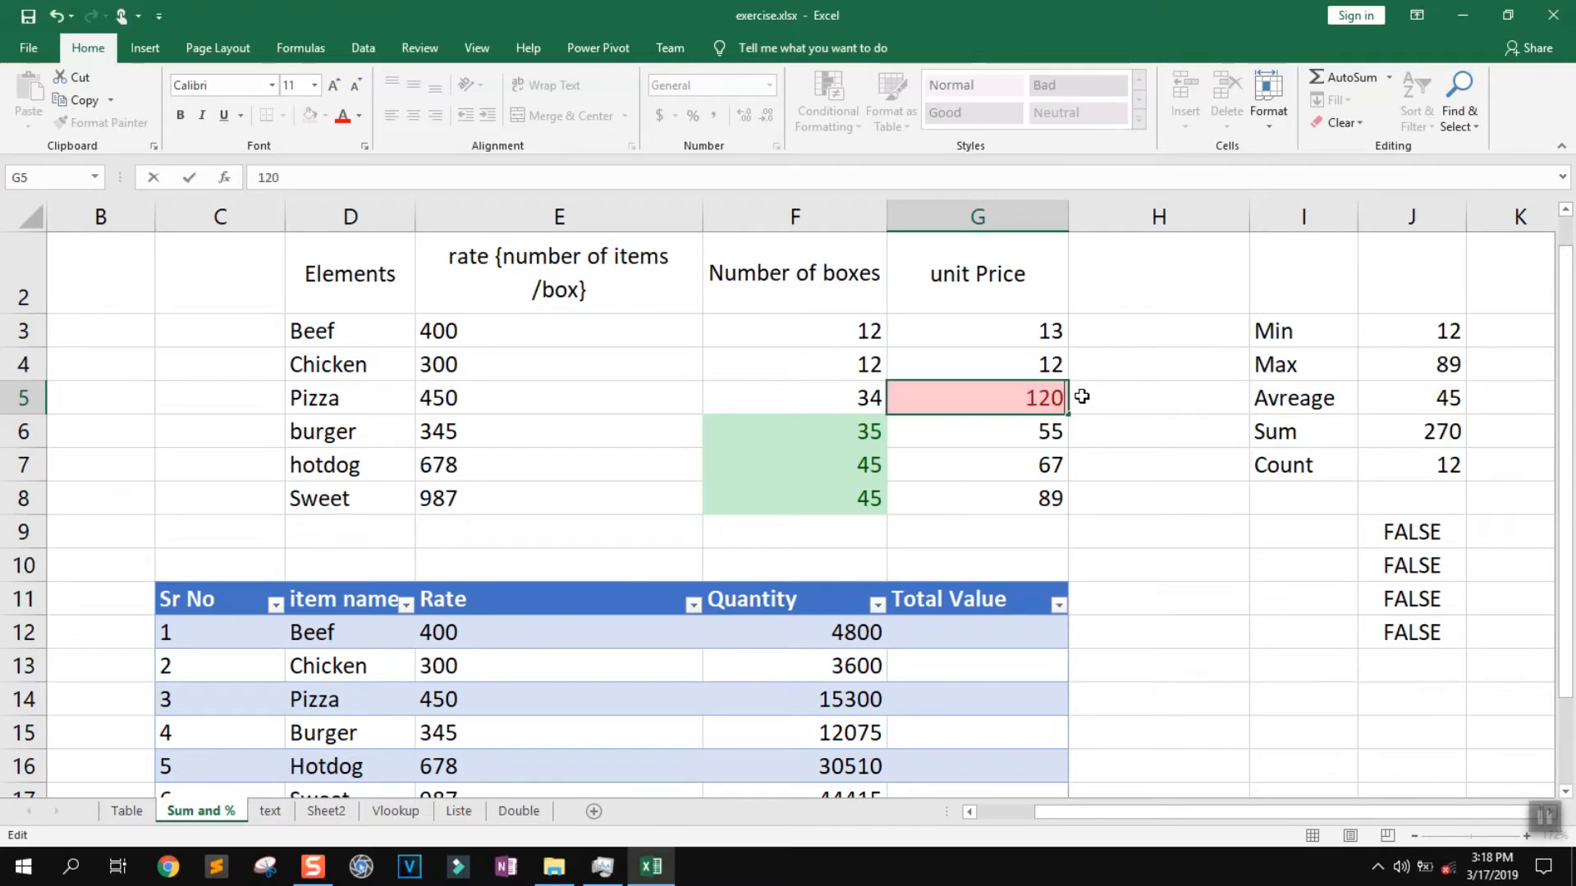
key(Return)
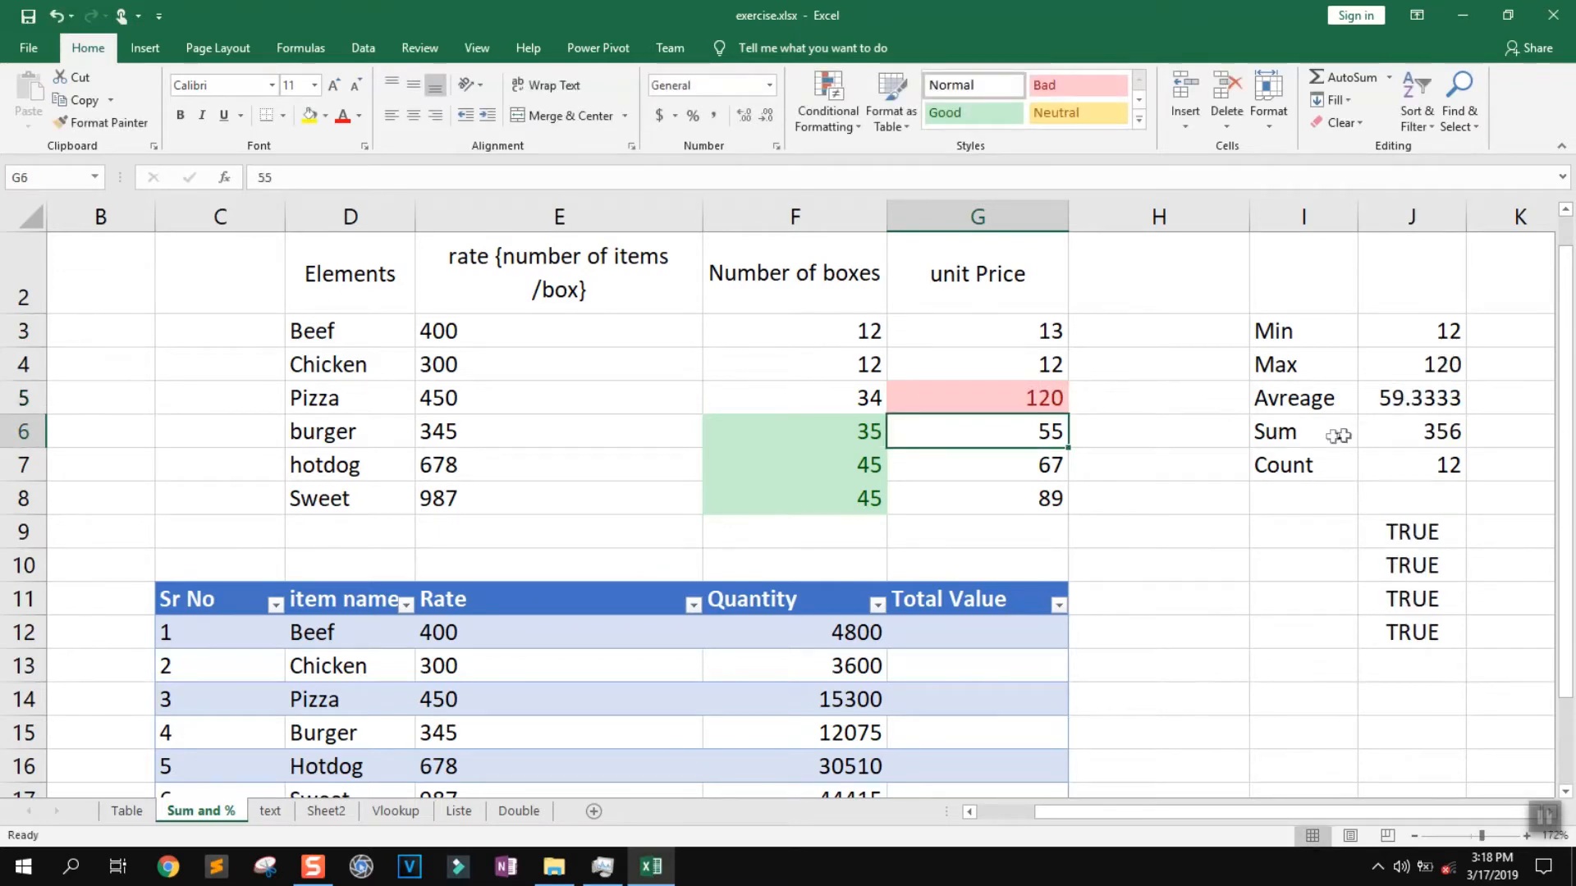
Step: Check the recalculated Max, Average and Sum cells and the comparison results in J9:J12
click(1396, 404)
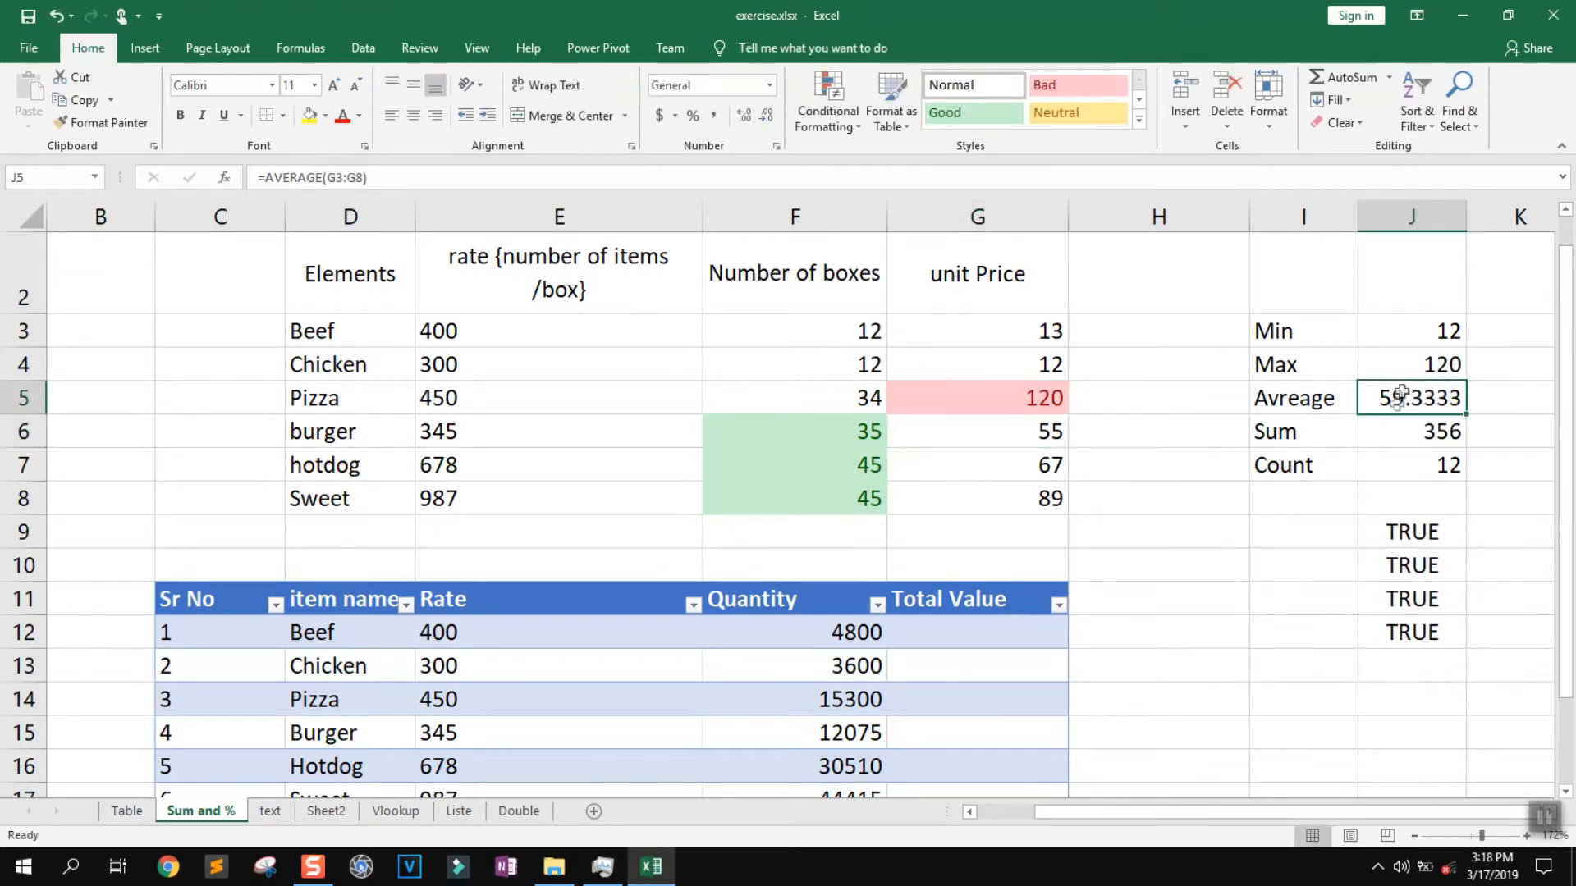
click(1441, 364)
click(1410, 406)
click(1407, 435)
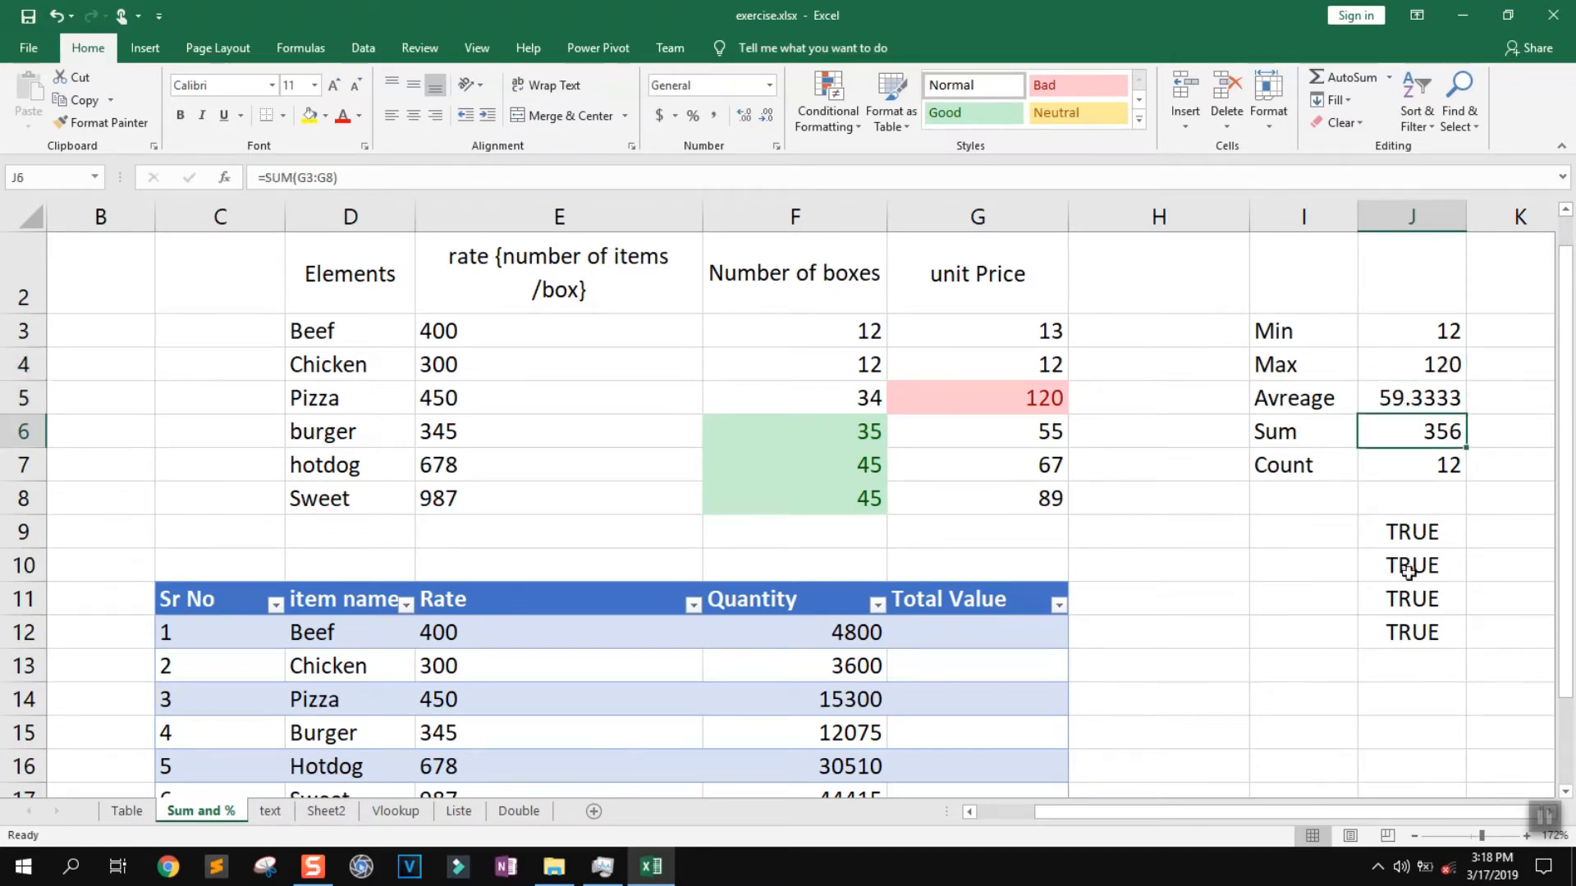
click(1412, 535)
drag(1411, 538, 1411, 645)
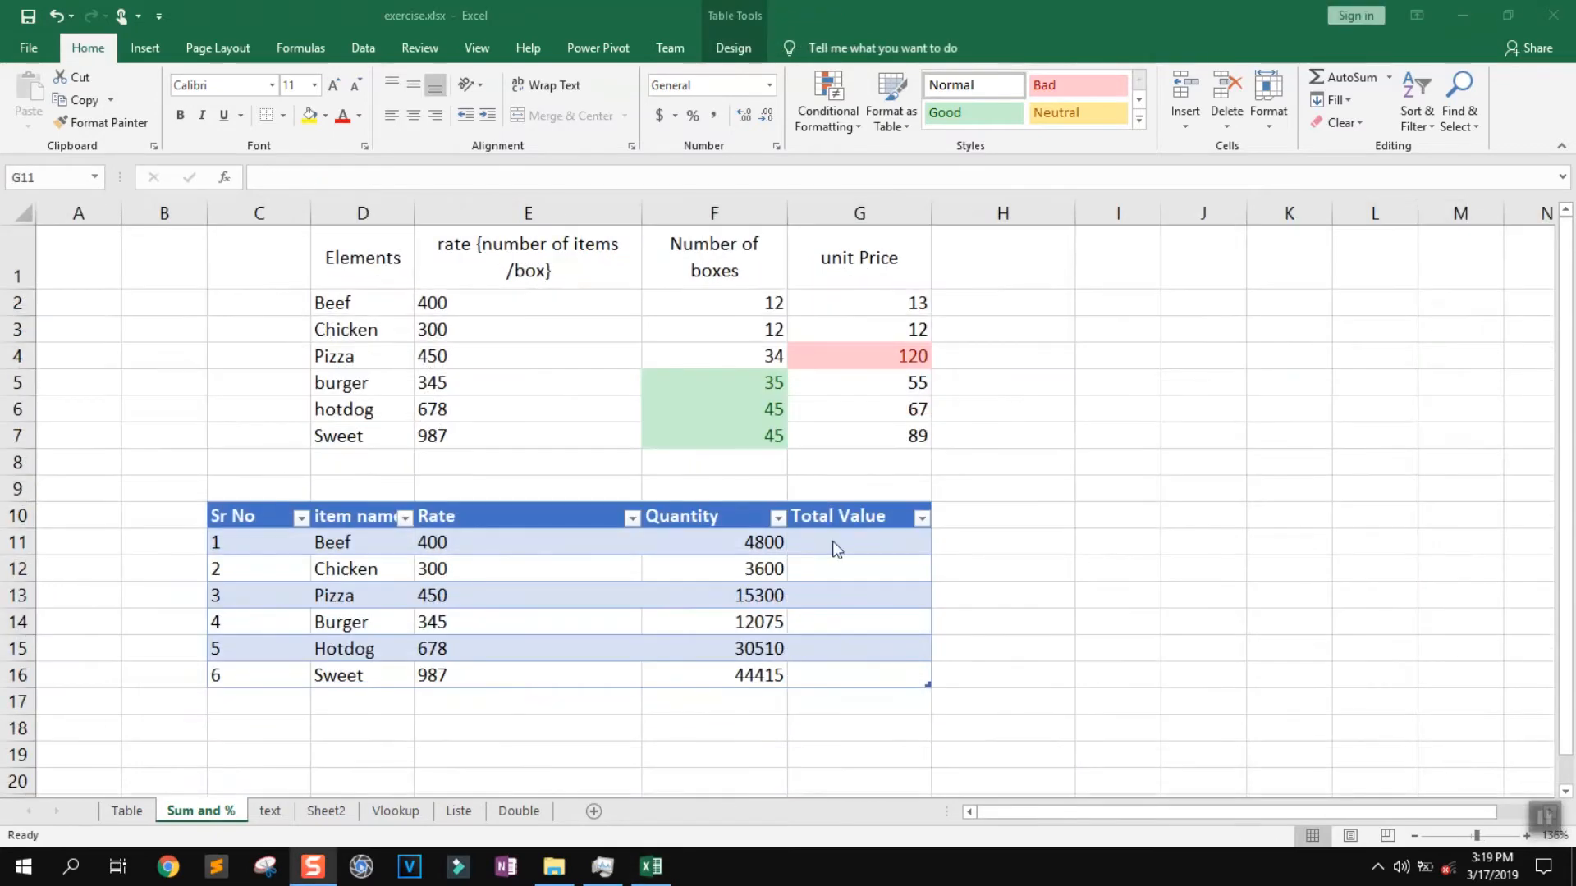
Step: Enter =F2*G2 in the Beef row's Total Value cell G11 and fill the formula down through G16
click(833, 542)
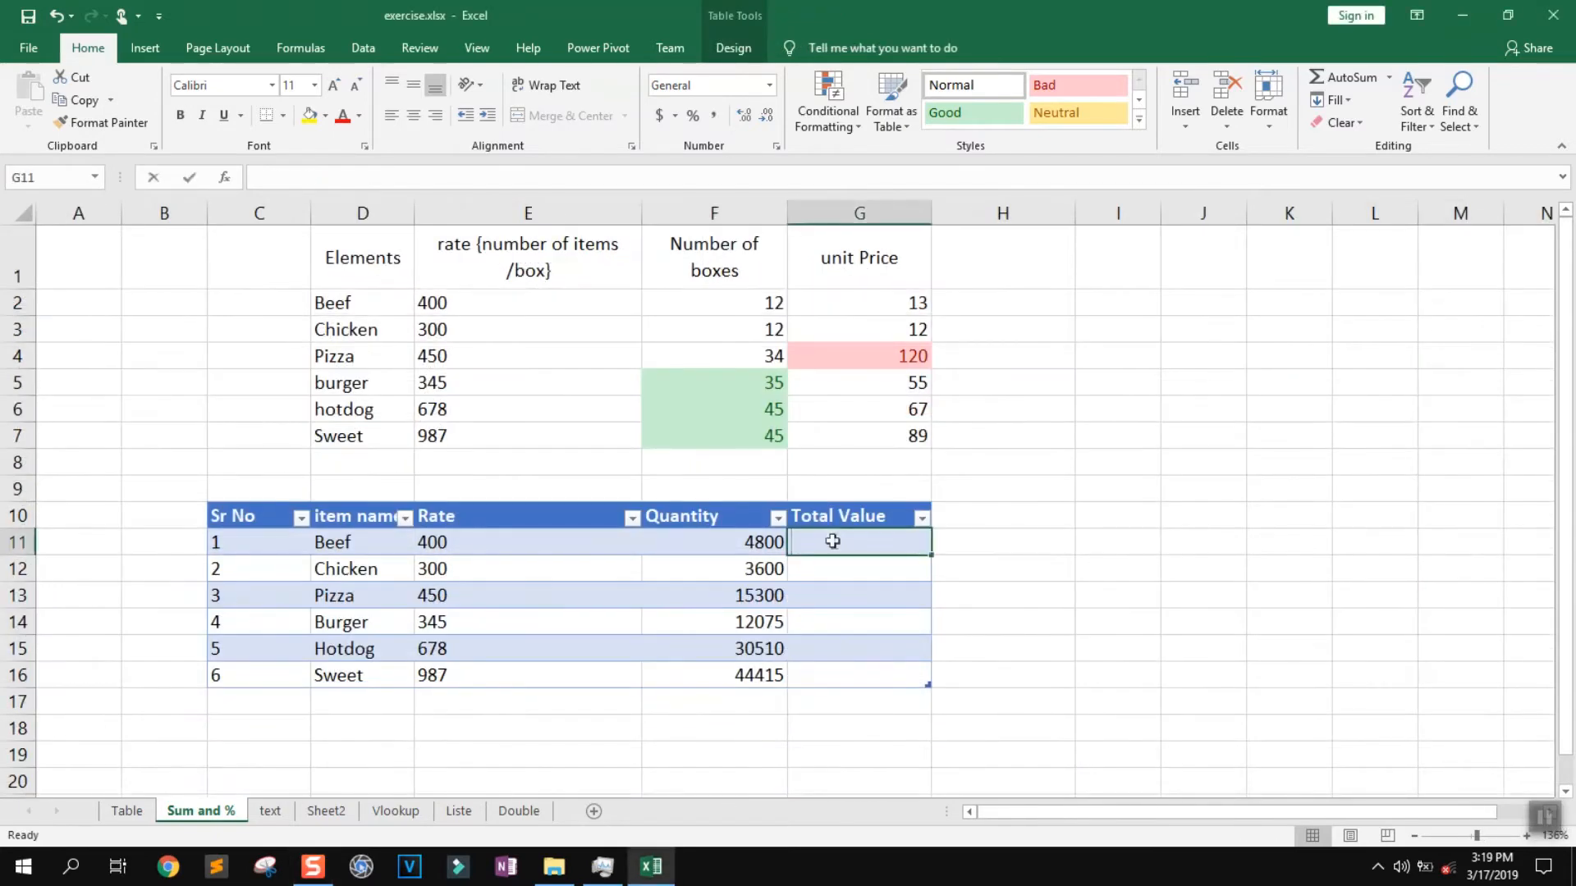
double_click(830, 542)
text(=)
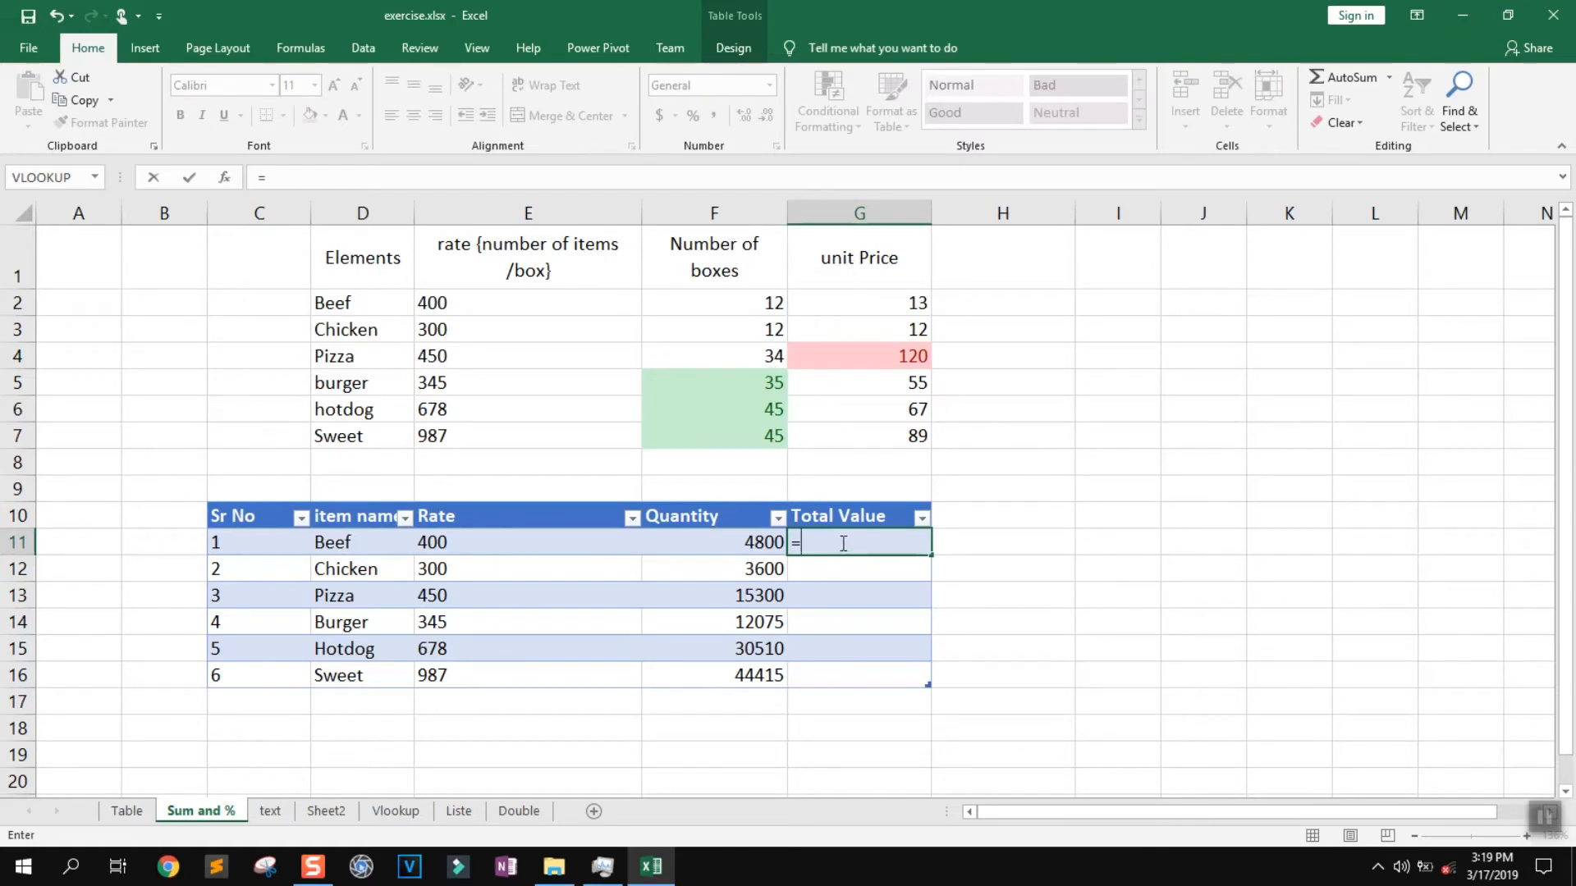
click(752, 305)
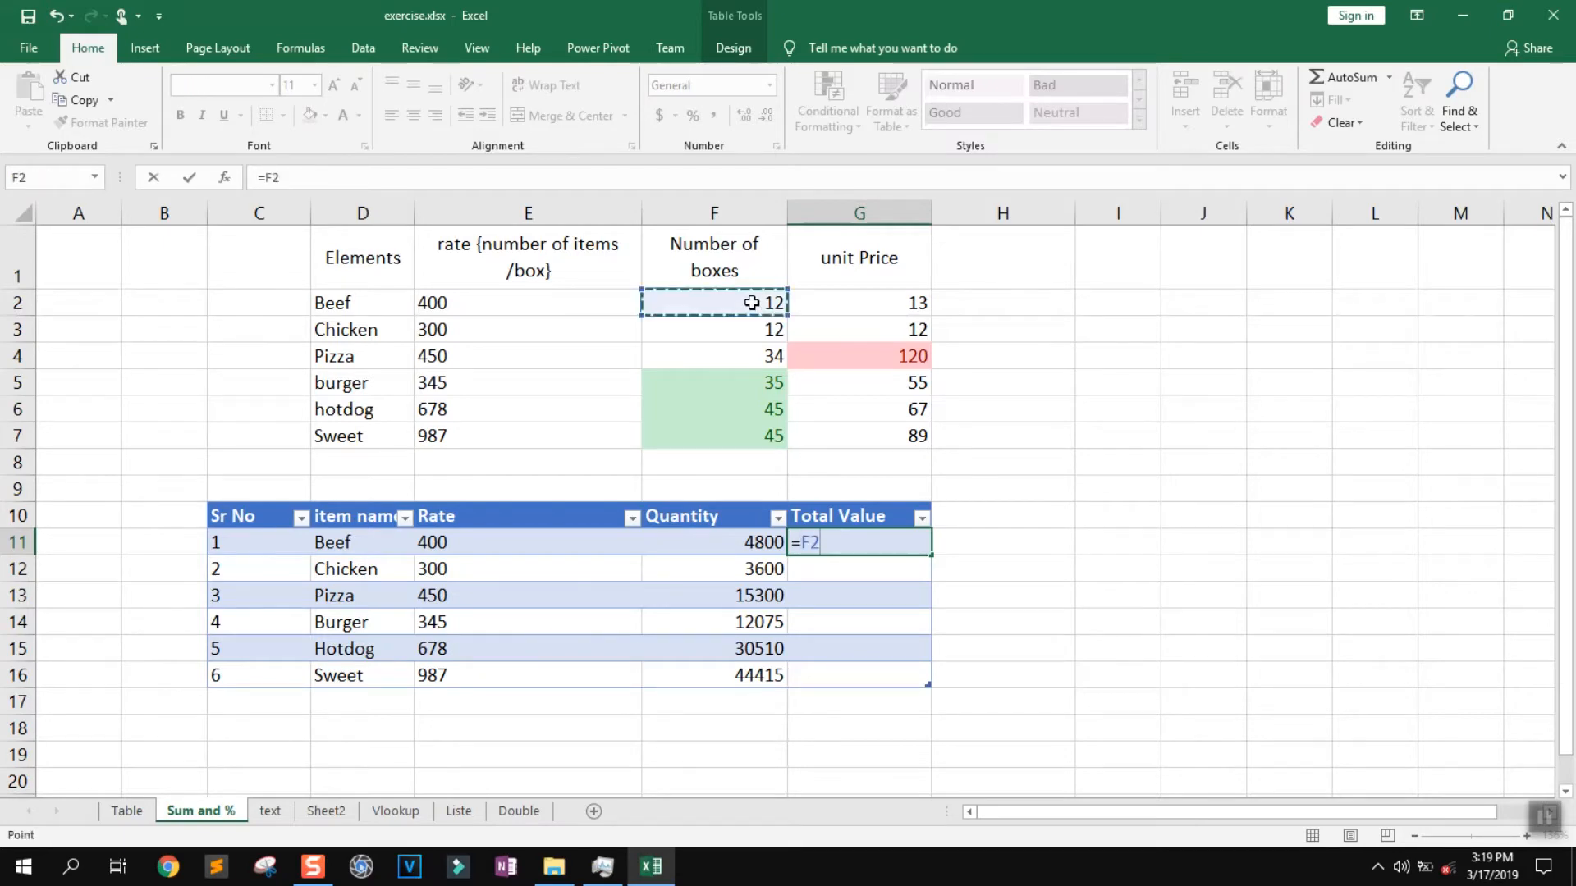
text(*)
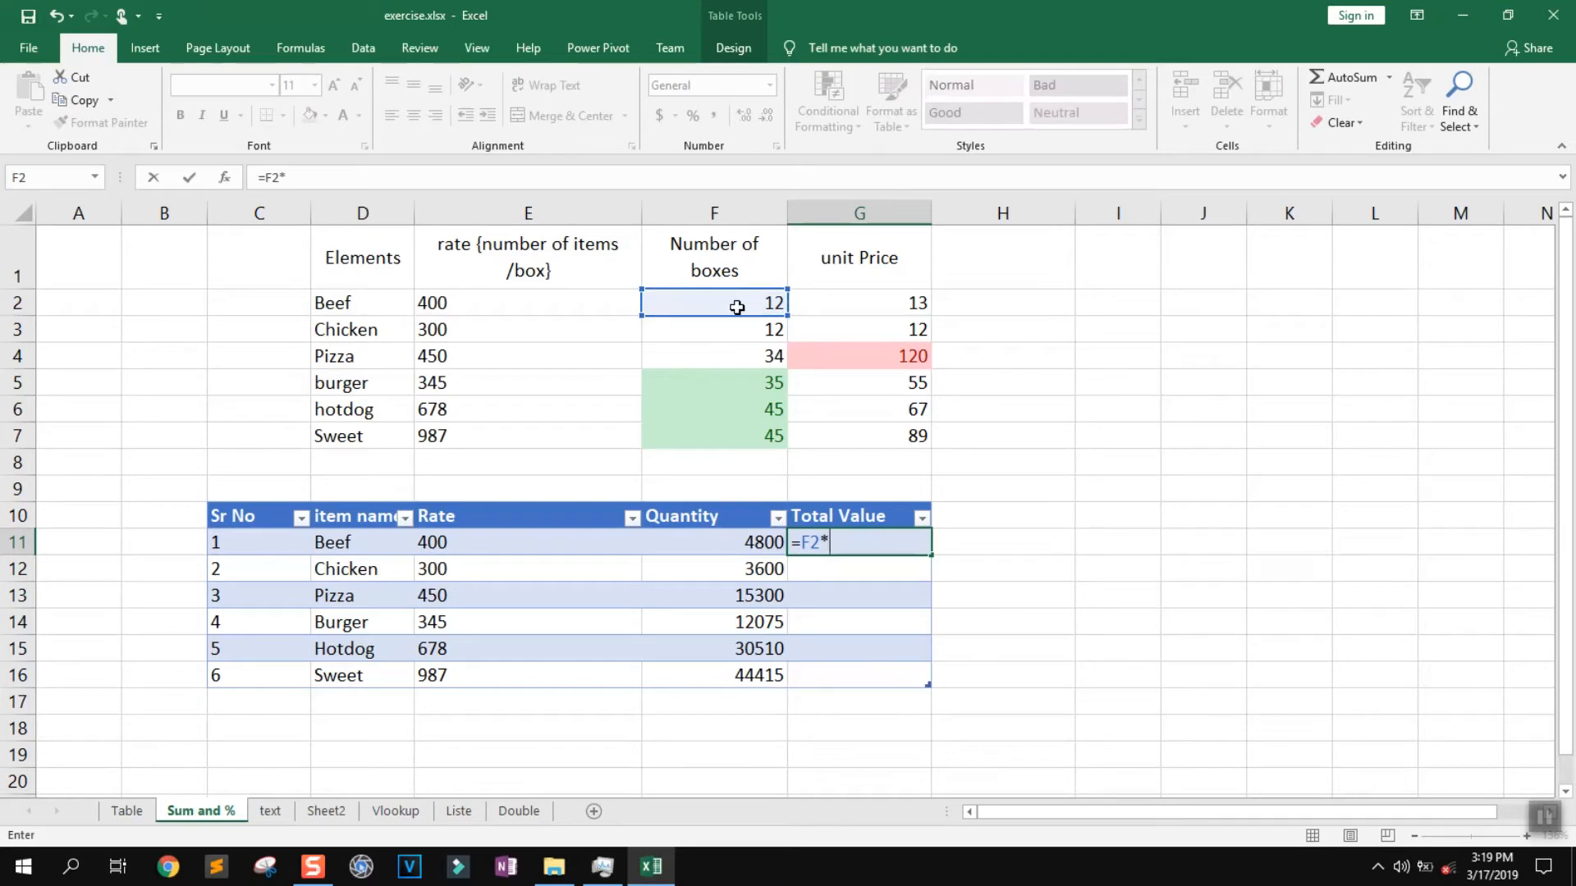
click(882, 304)
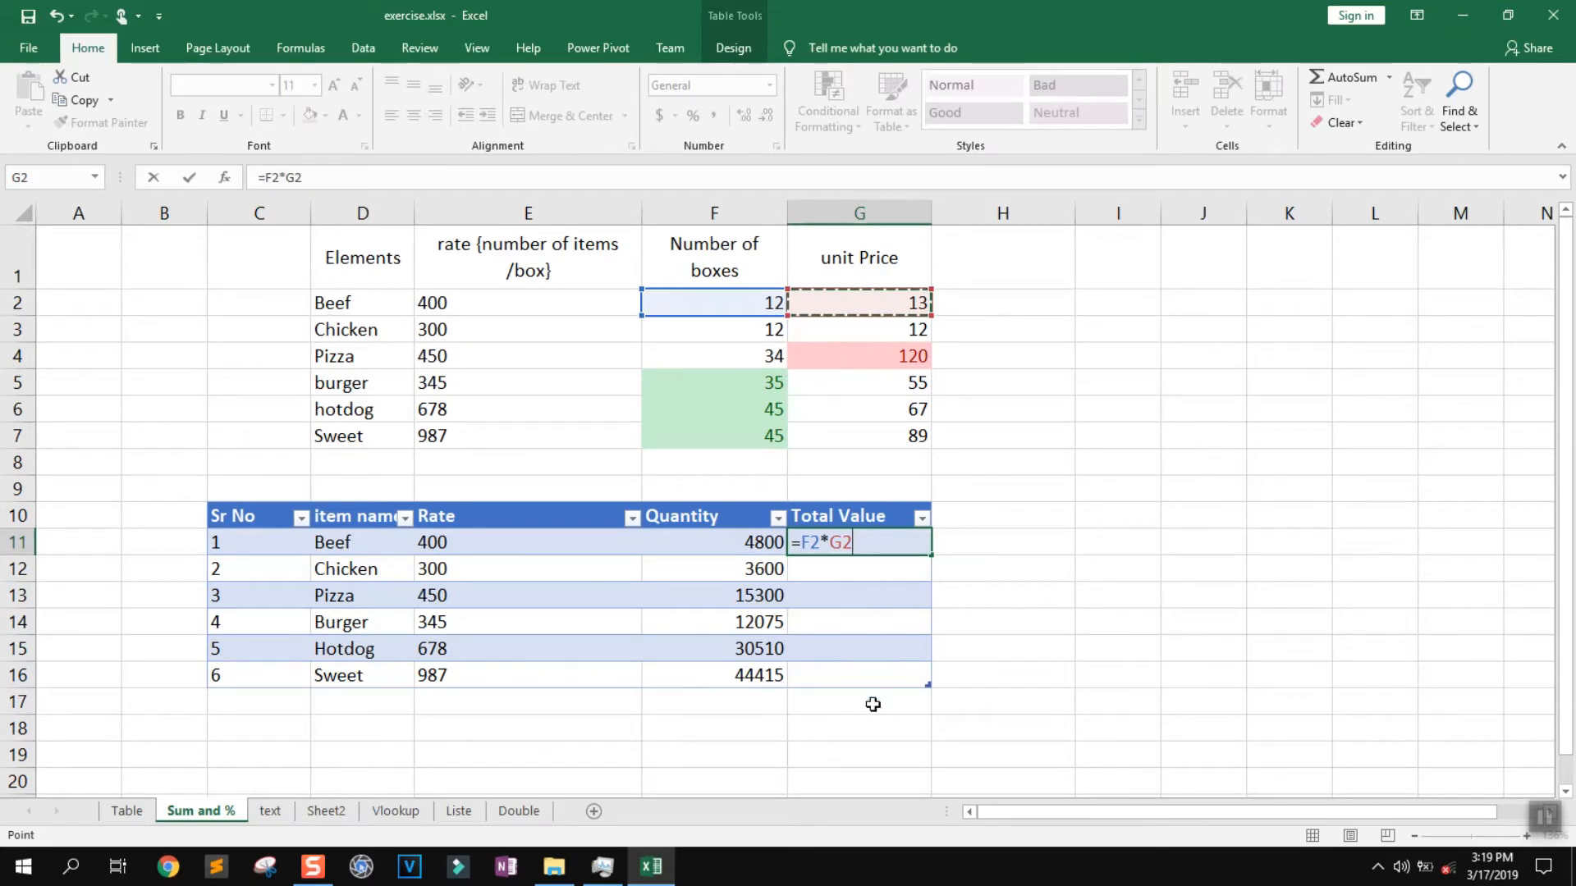
key(Return)
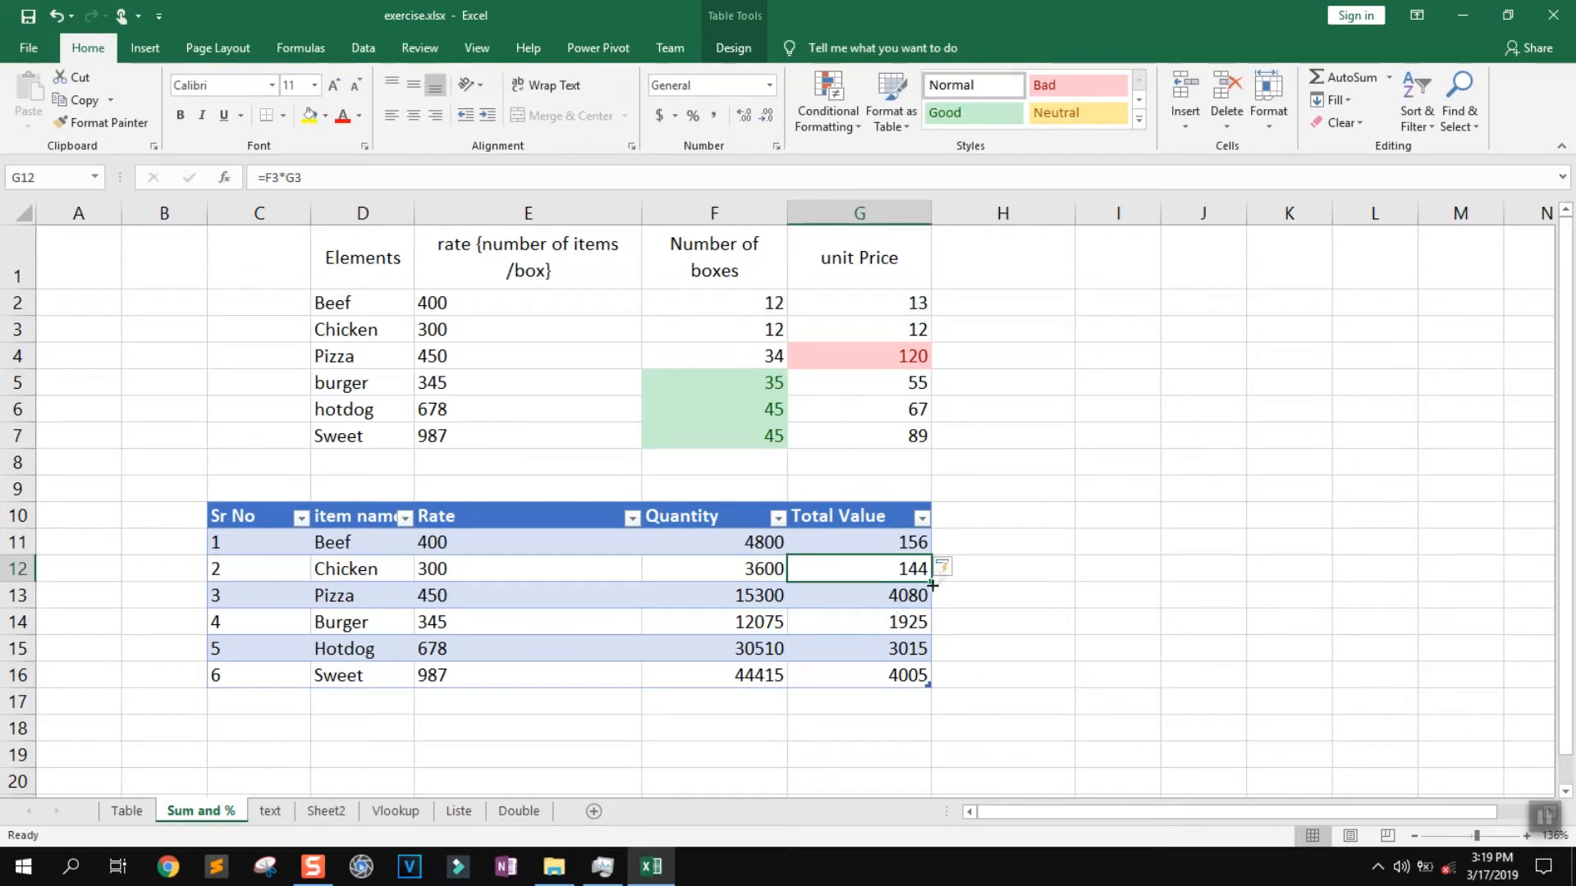
click(897, 535)
drag(931, 555, 934, 683)
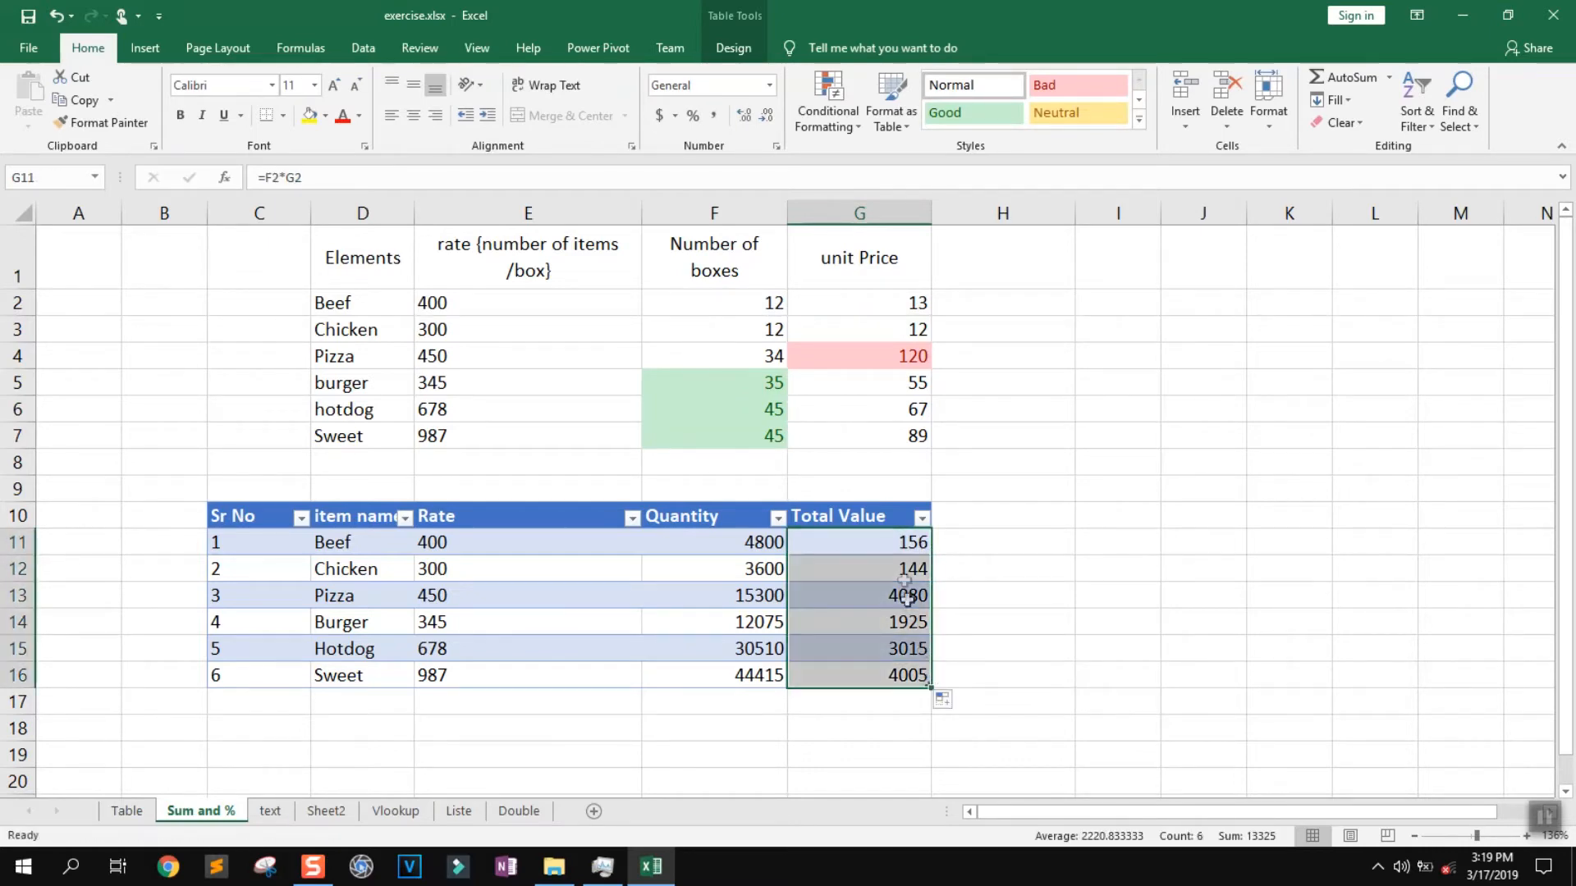
Step: Examine the cell references in the Total Value formulas from G12 to G16, leaving the formulas as they are
click(904, 570)
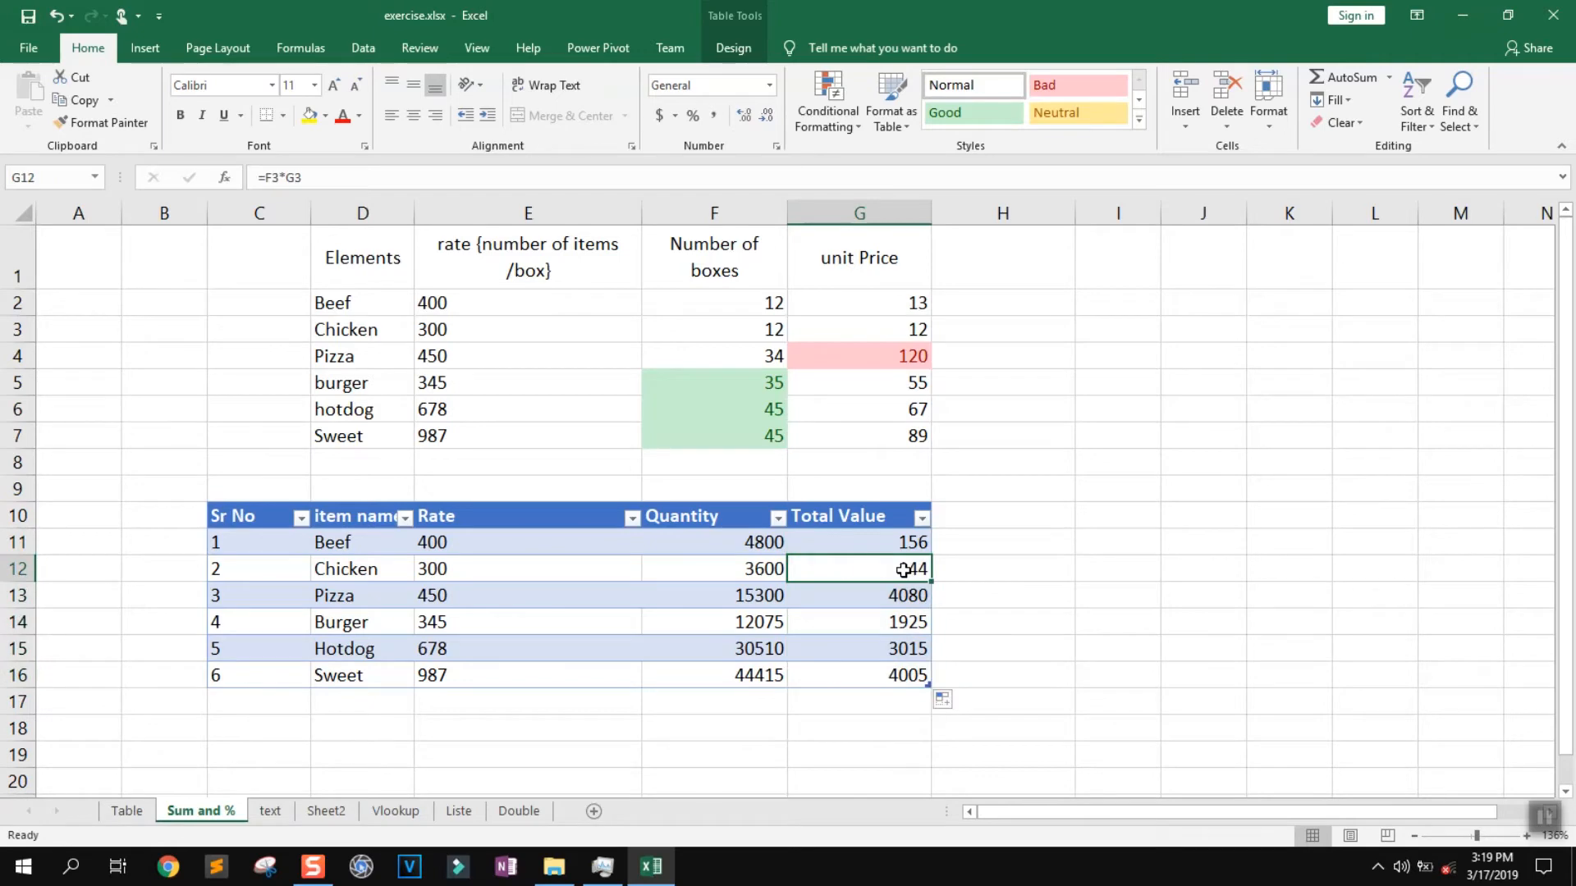
double_click(903, 569)
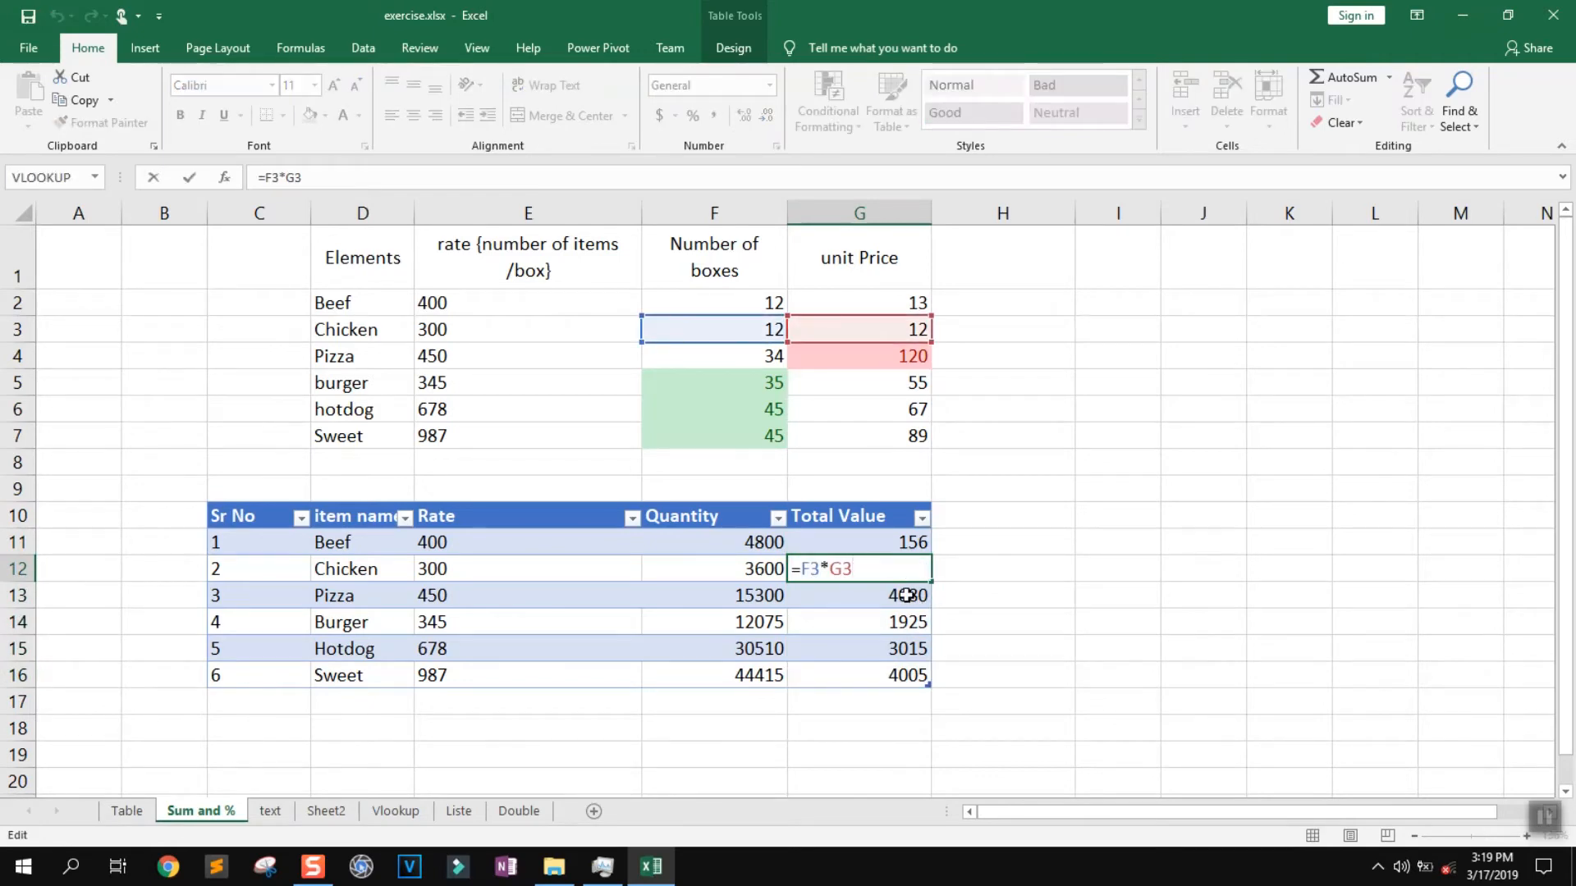
double_click(905, 596)
double_click(906, 624)
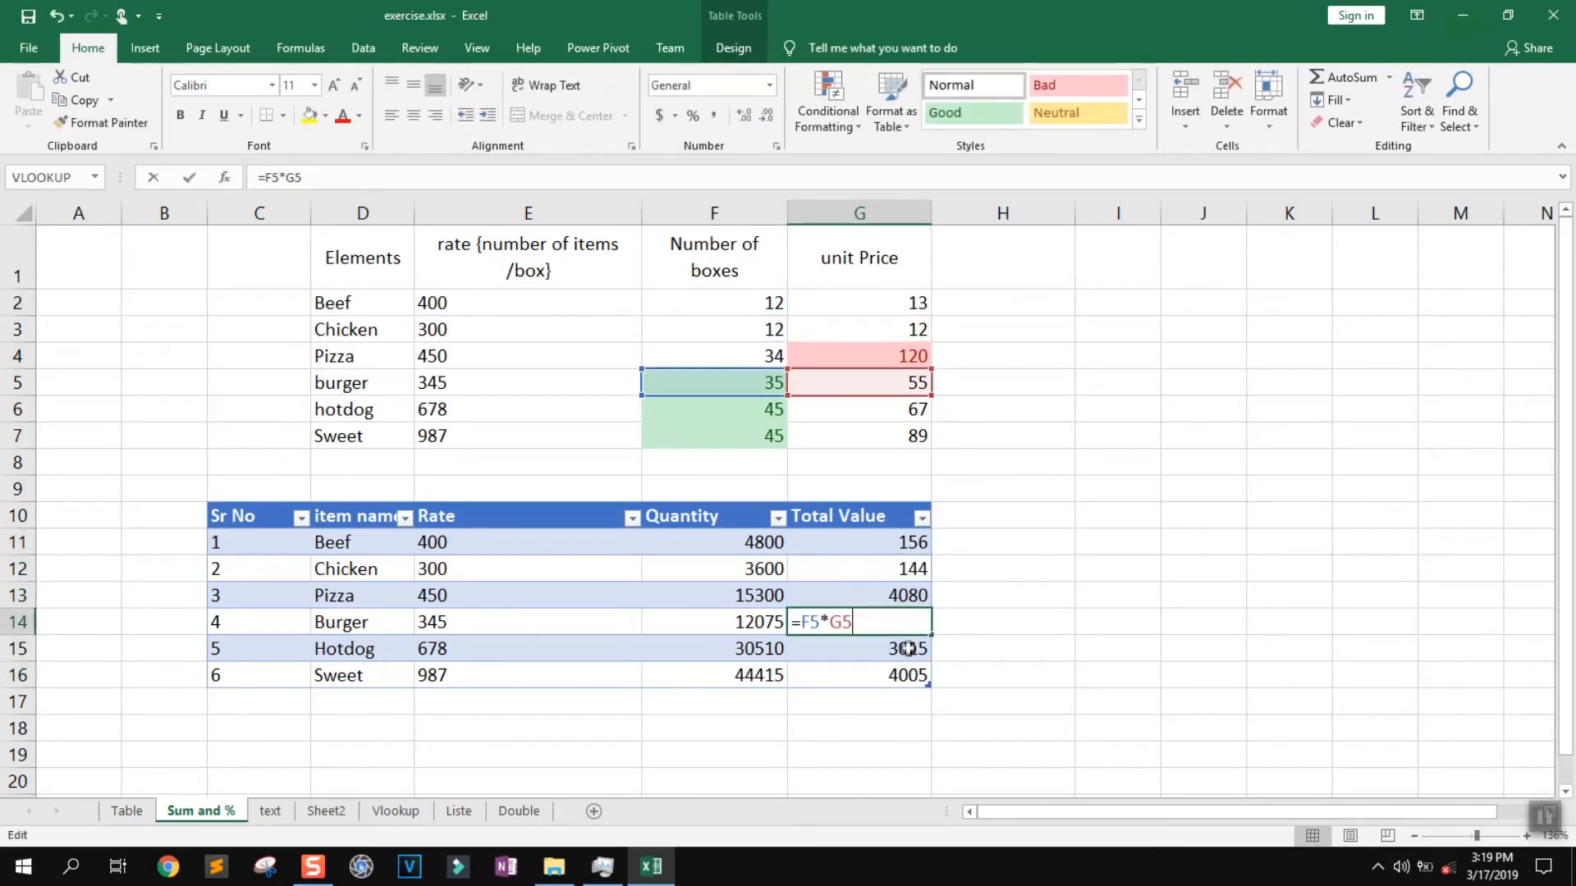
double_click(908, 649)
double_click(909, 674)
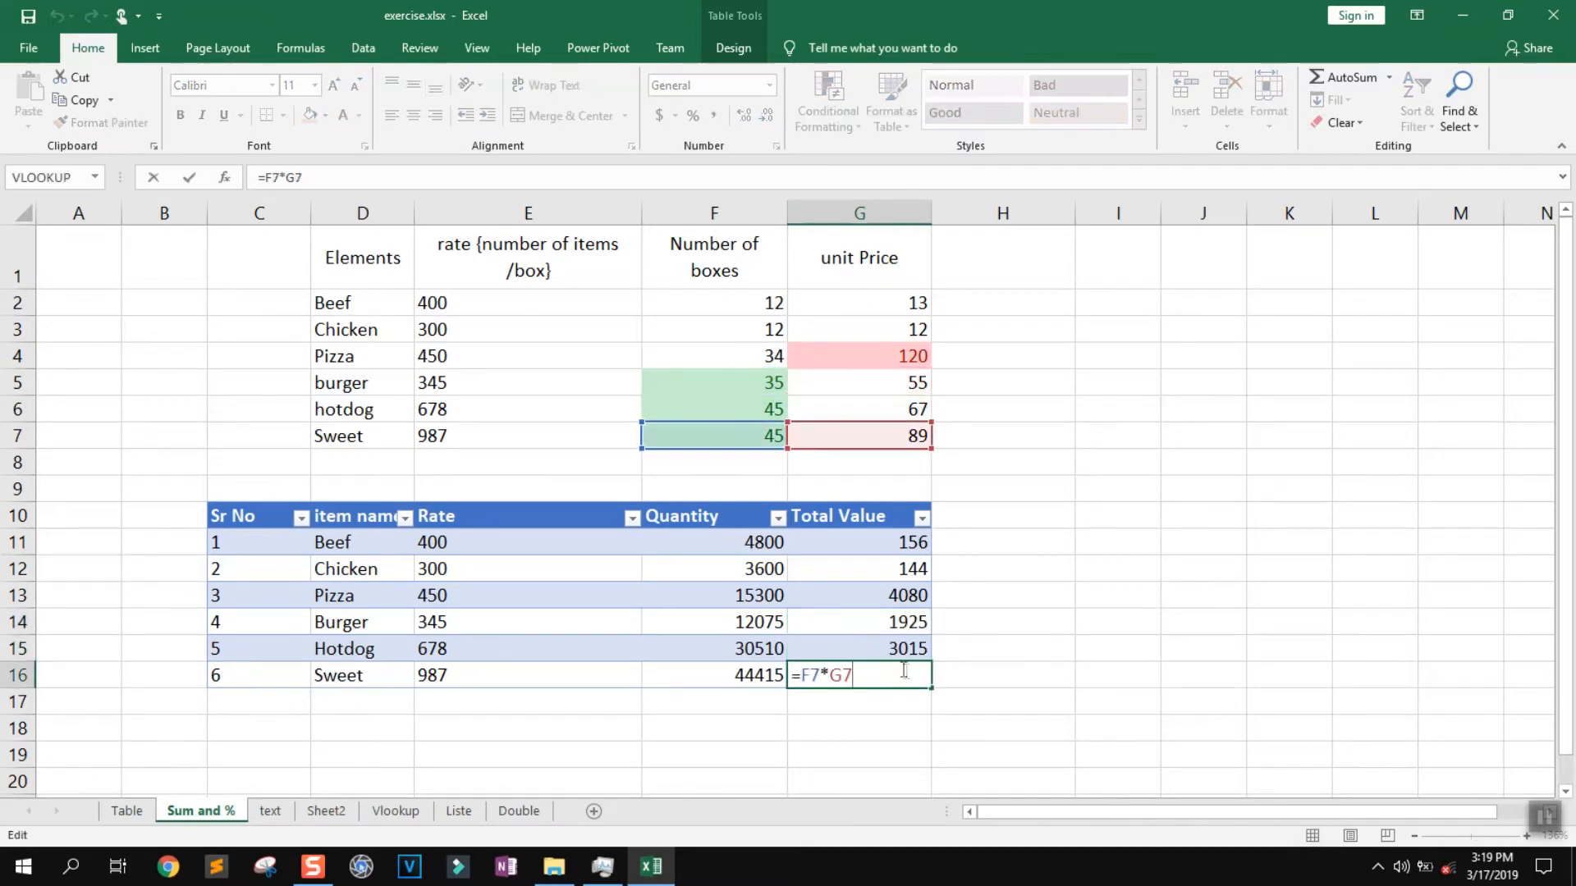
key(Escape)
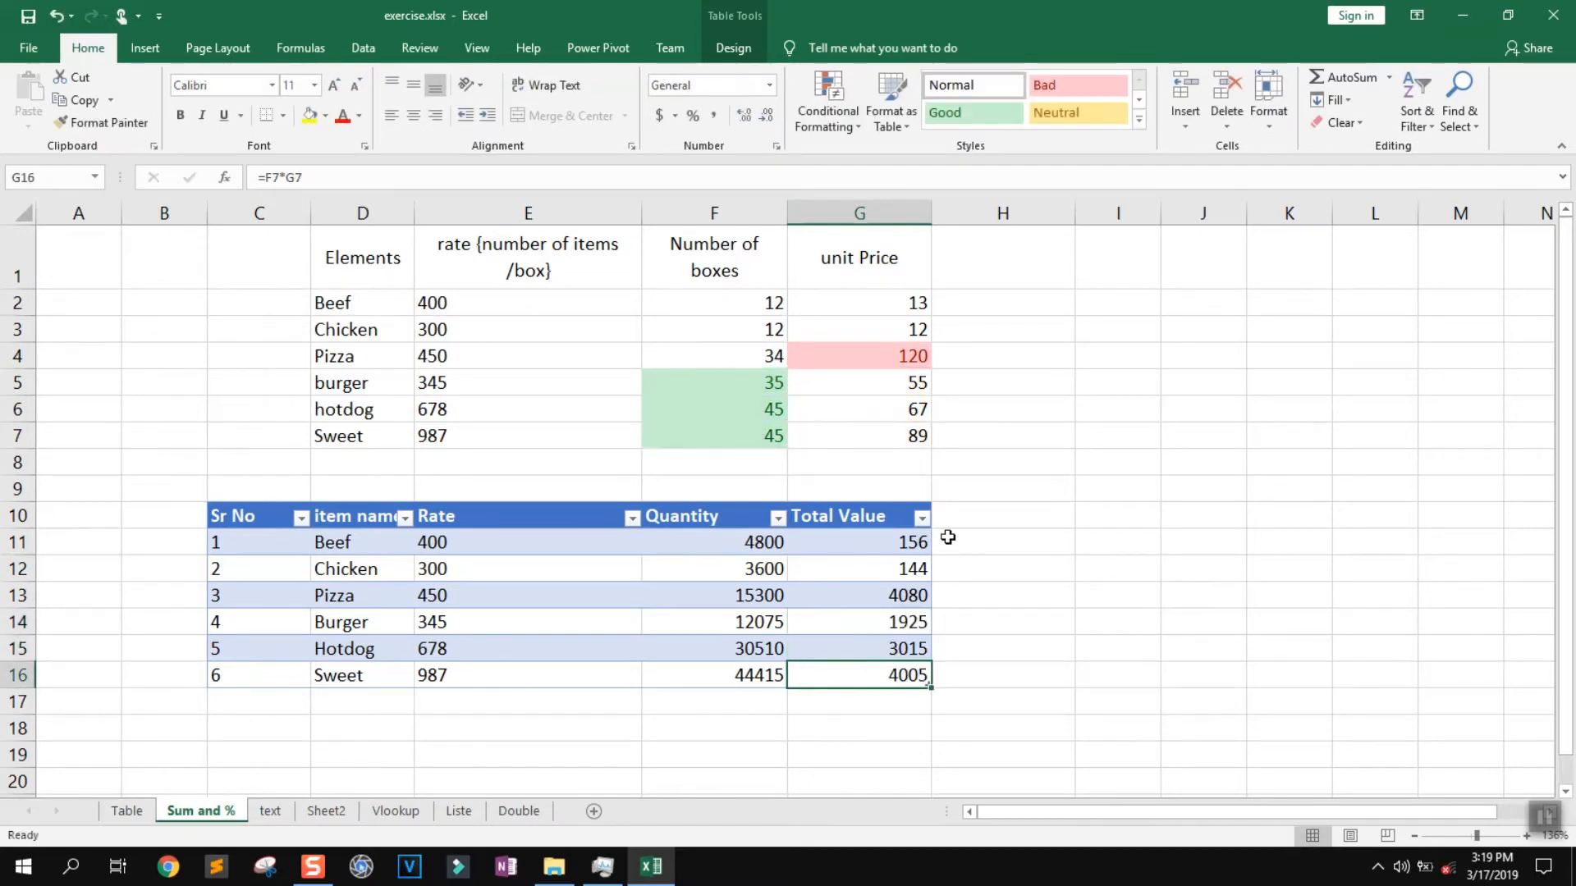
Step: Add the comment "rate changing this month" to the rate header in cell E1
right_click(588, 255)
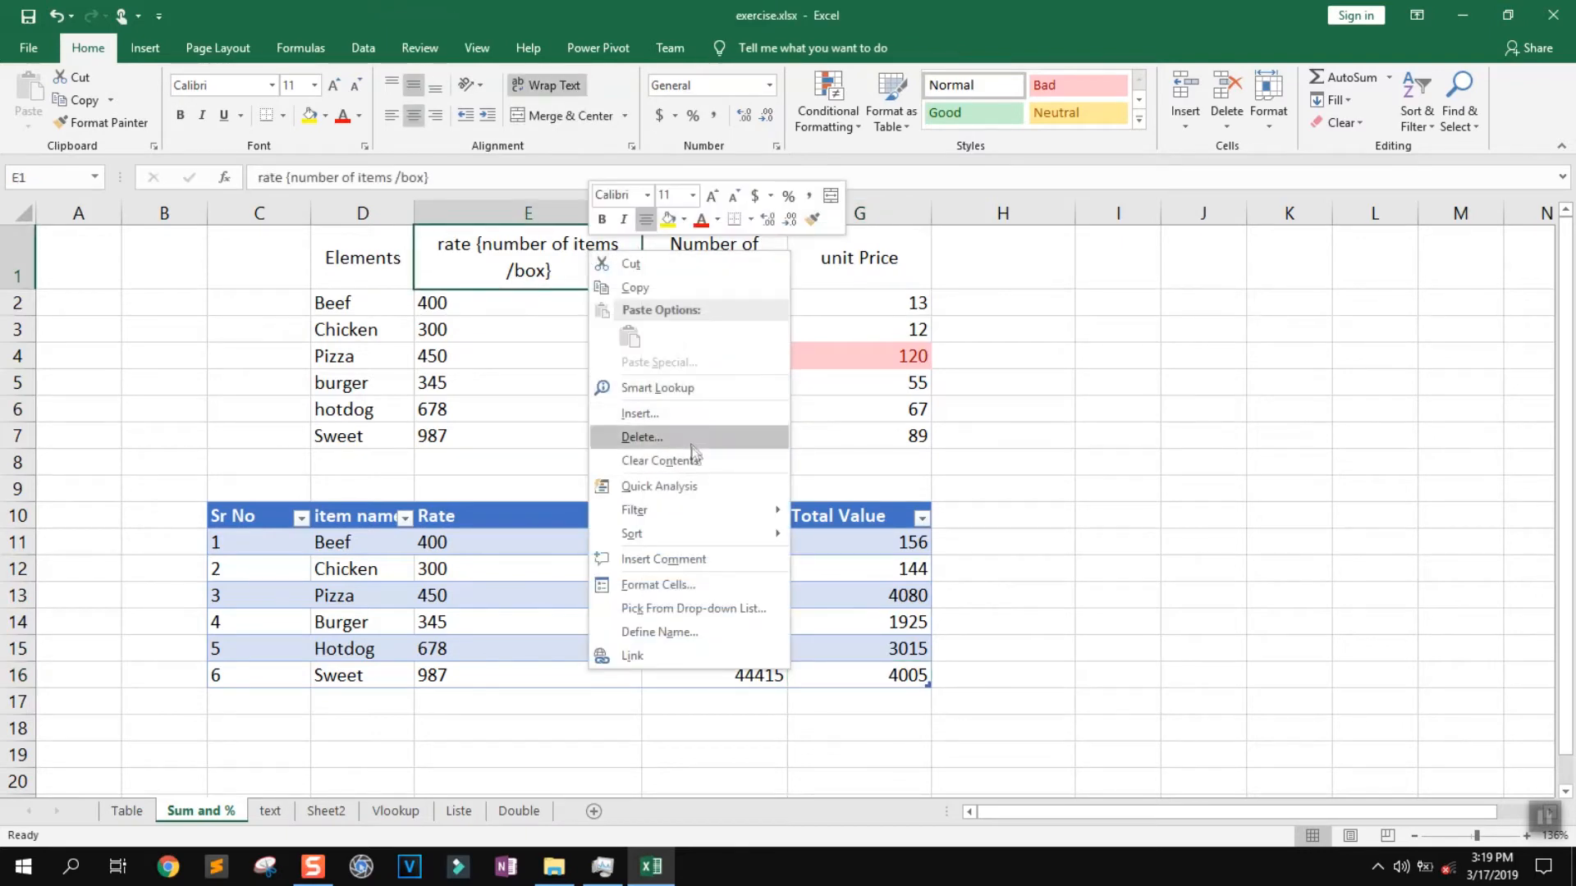
click(682, 557)
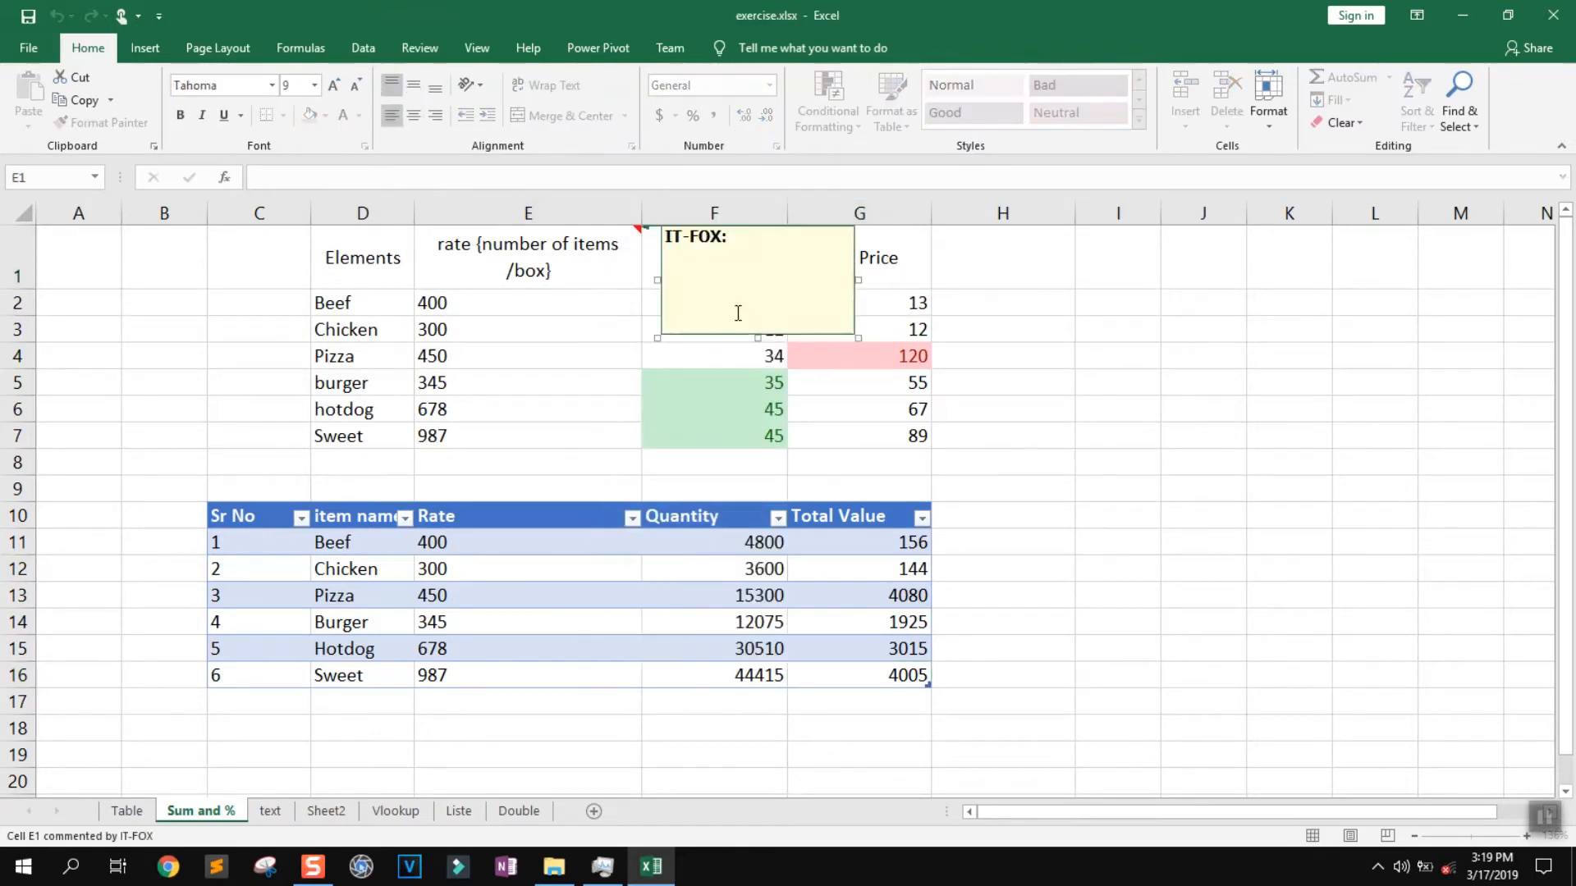
text(rate changing this month)
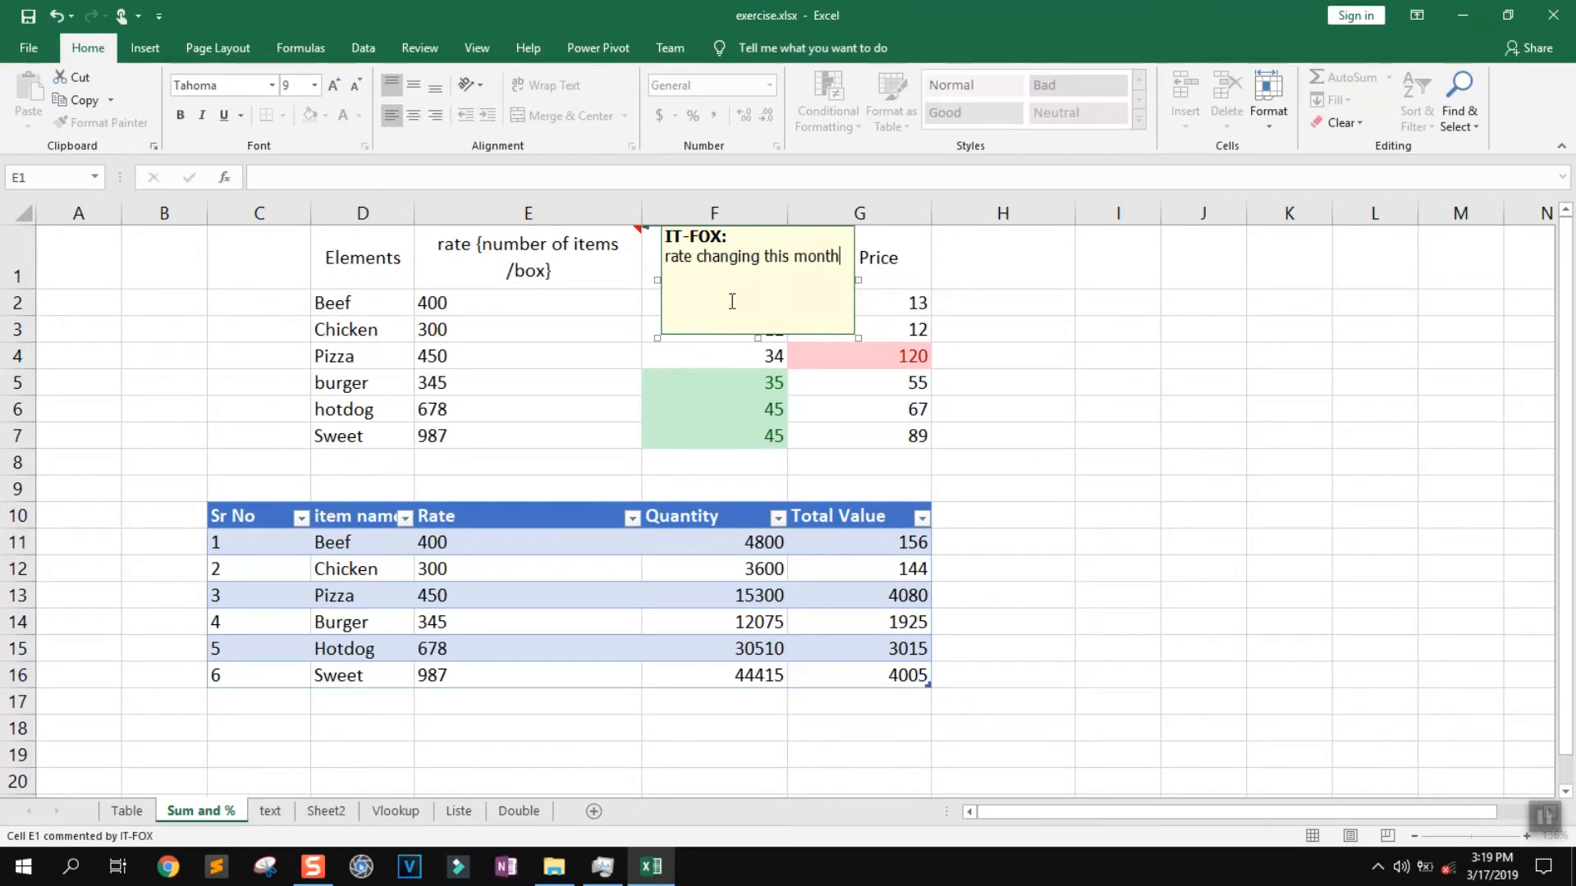
click(538, 386)
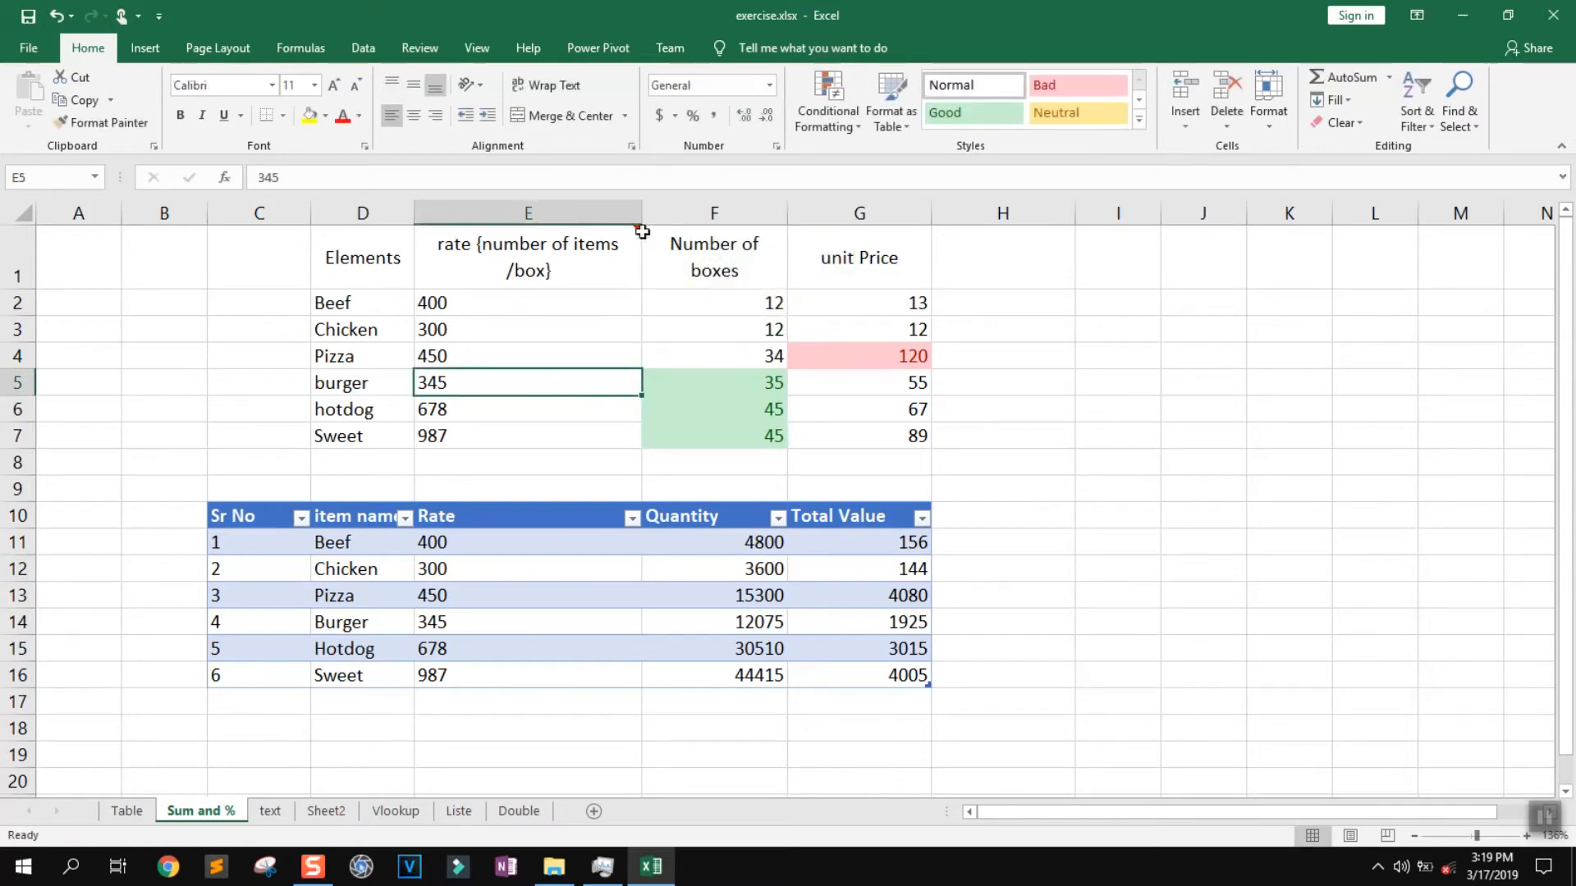
click(606, 241)
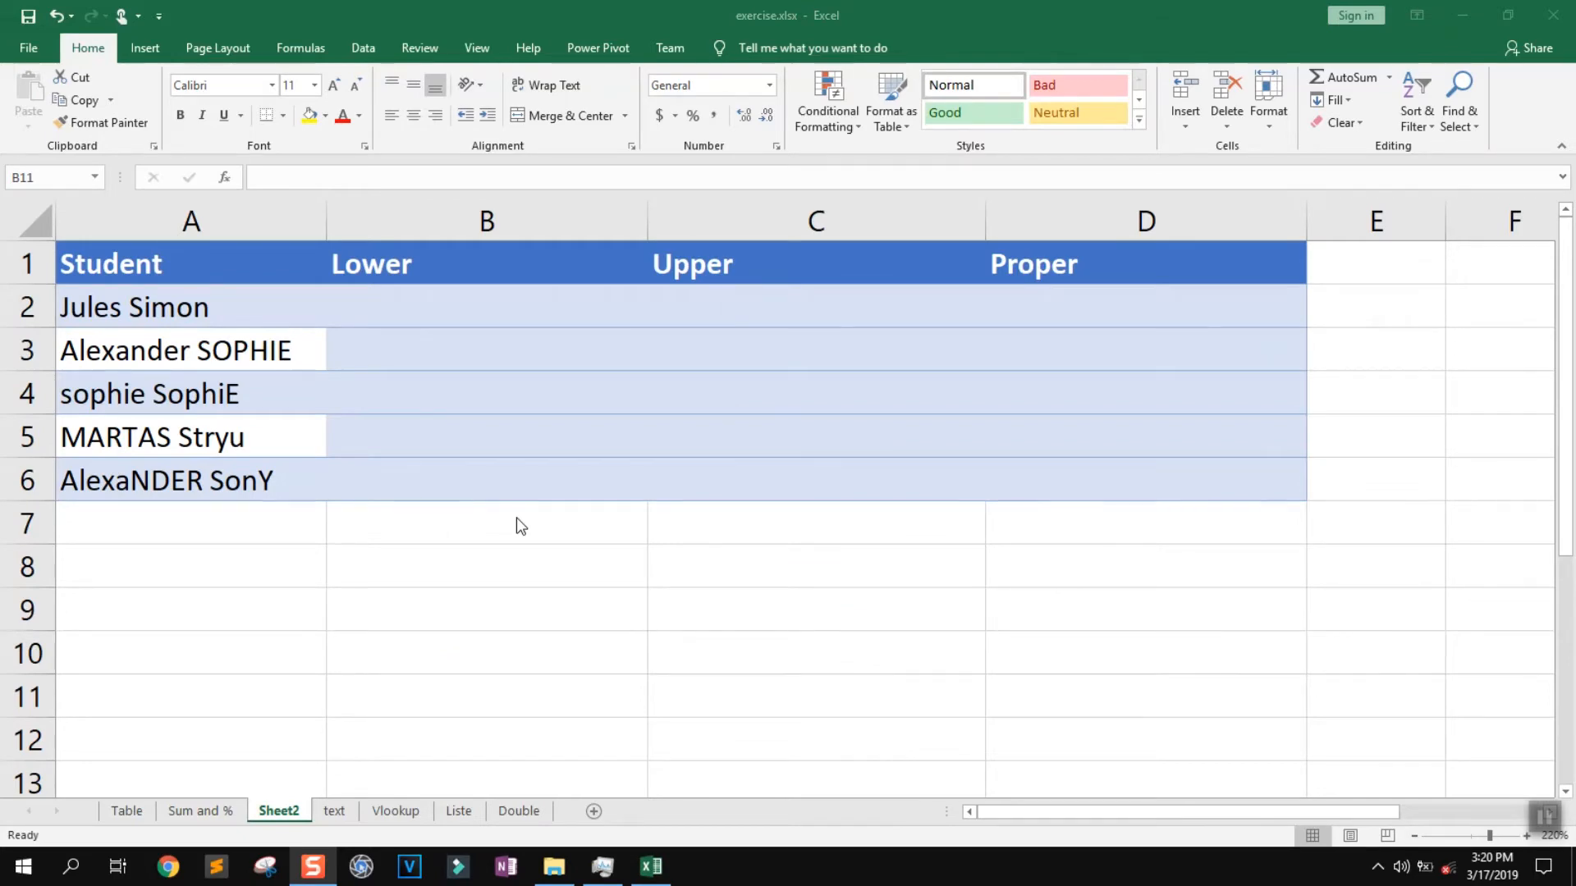
Step: Enter =LOWER(A2) in cell B2 to convert the first student's name to lowercase
click(279, 318)
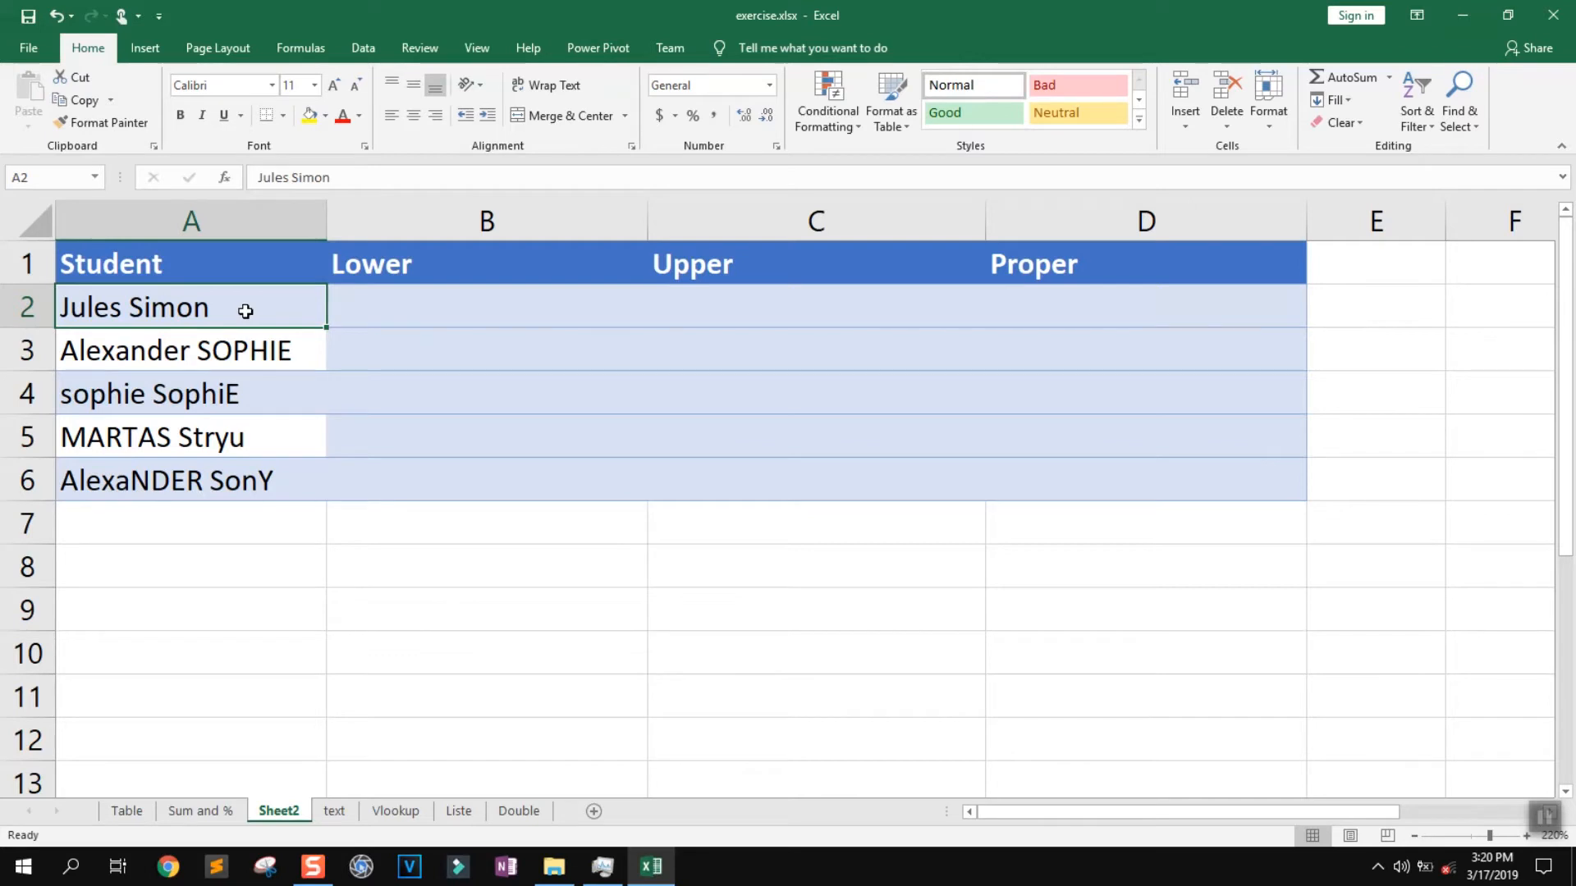
click(369, 311)
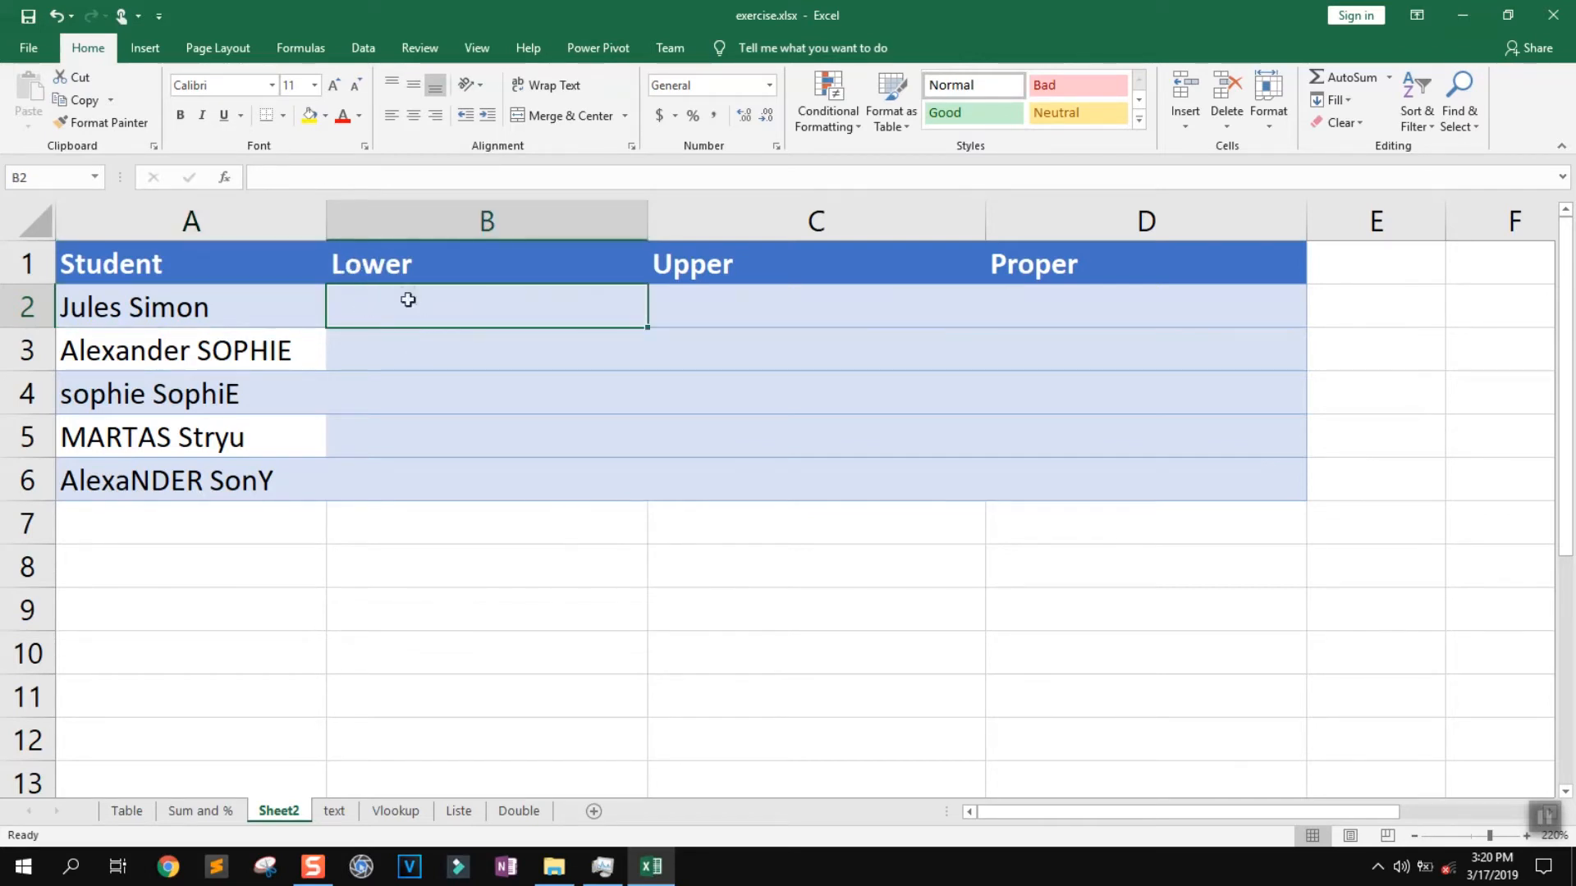
double_click(394, 306)
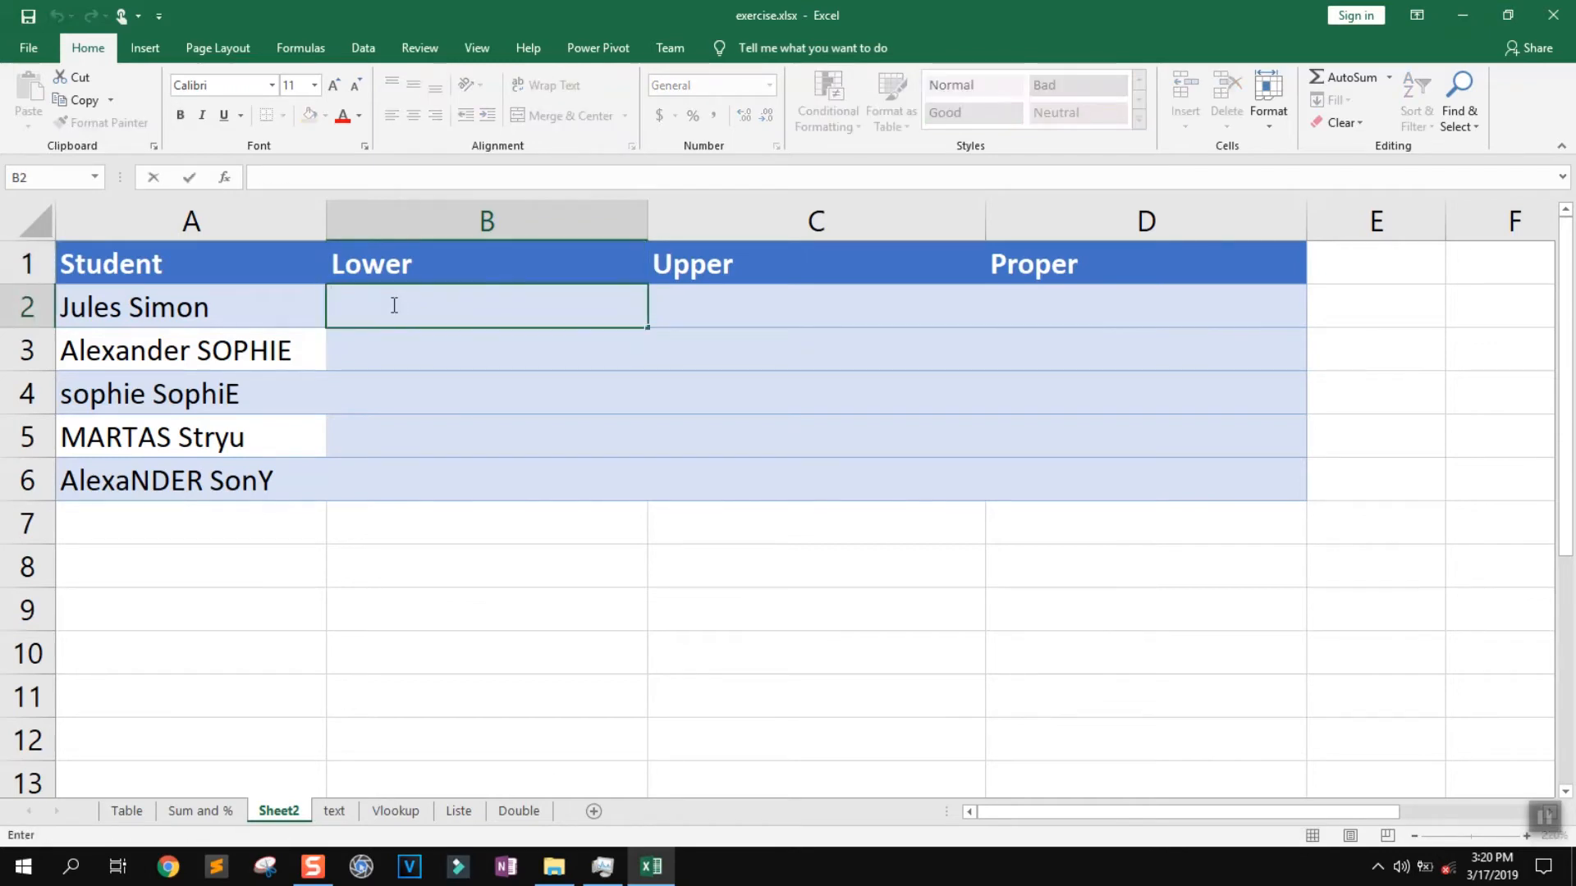
text(=)
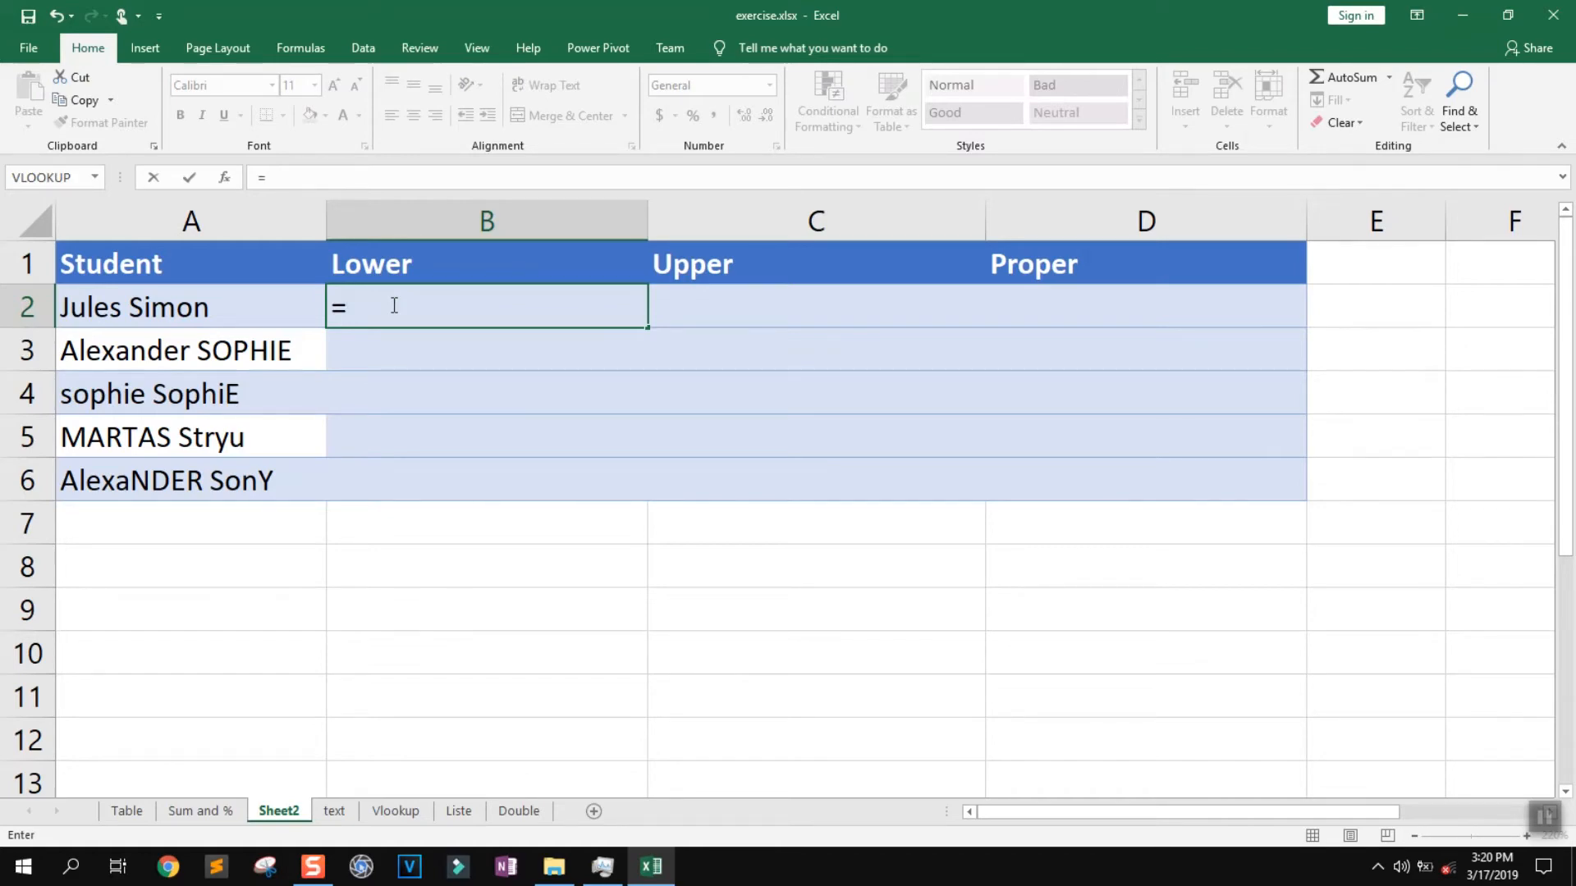
text(lowe)
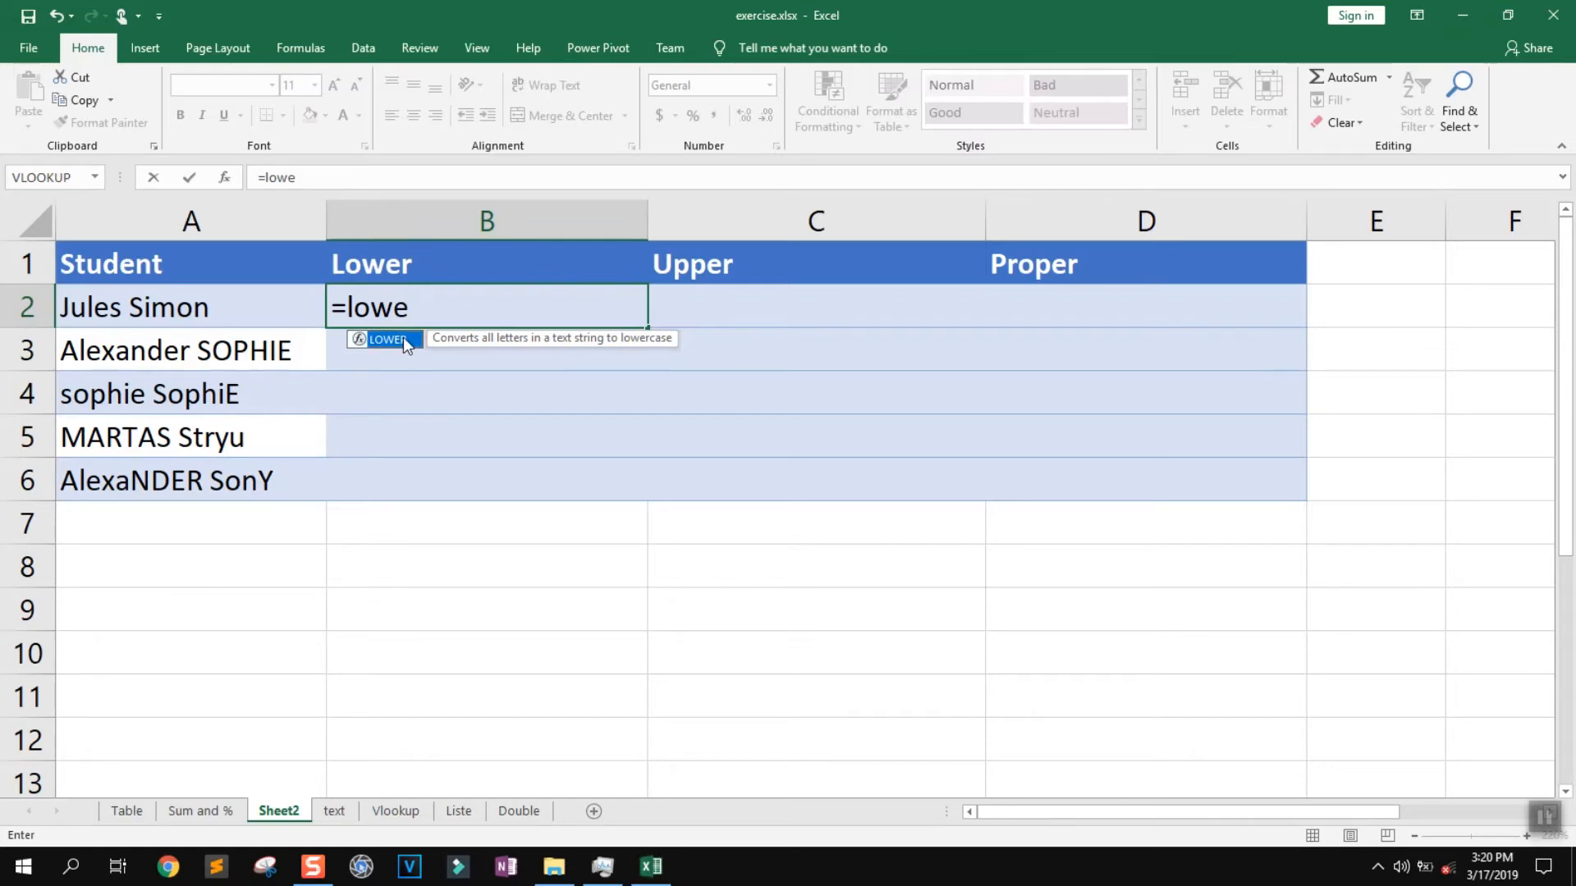
double_click(407, 343)
click(146, 304)
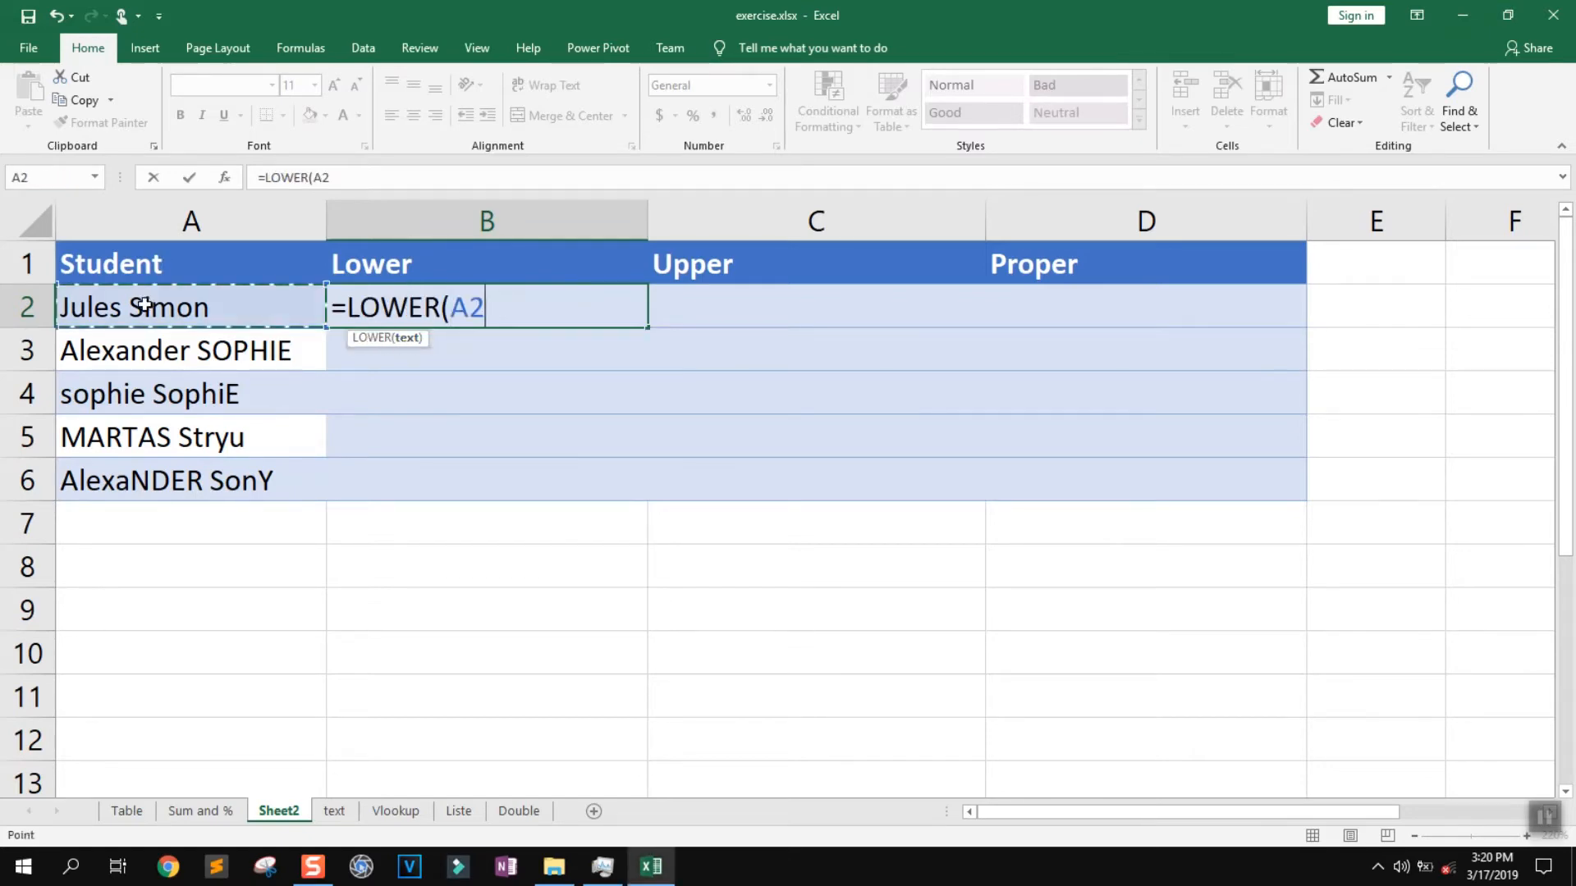
key(Return)
Step: Fill the LOWER formula from B2 down through B6 for the remaining students
click(494, 306)
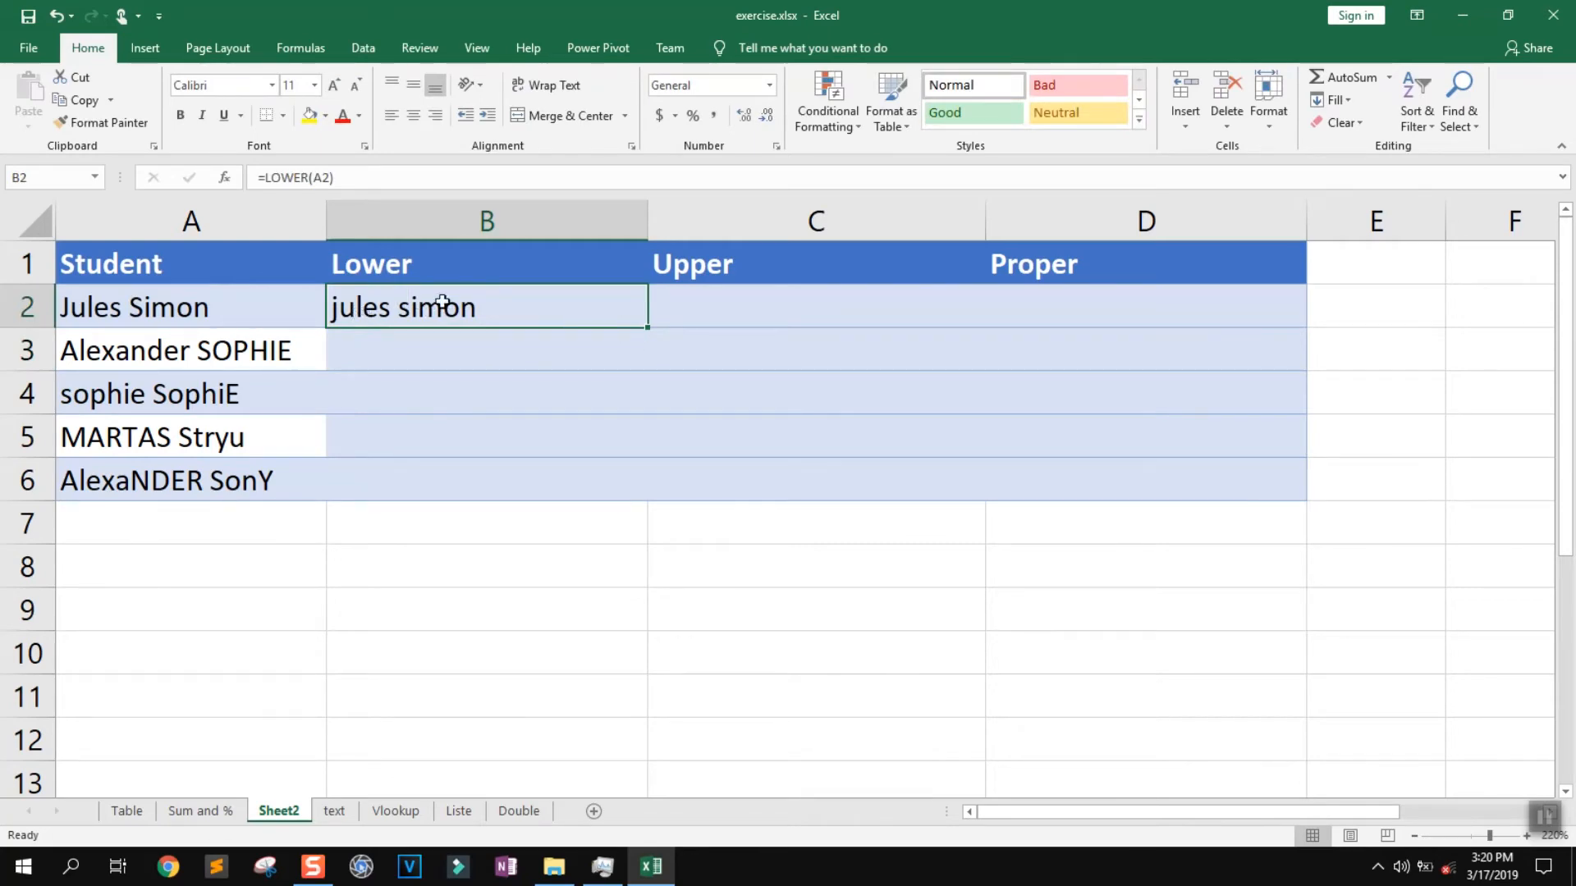
drag(652, 327, 628, 490)
click(576, 469)
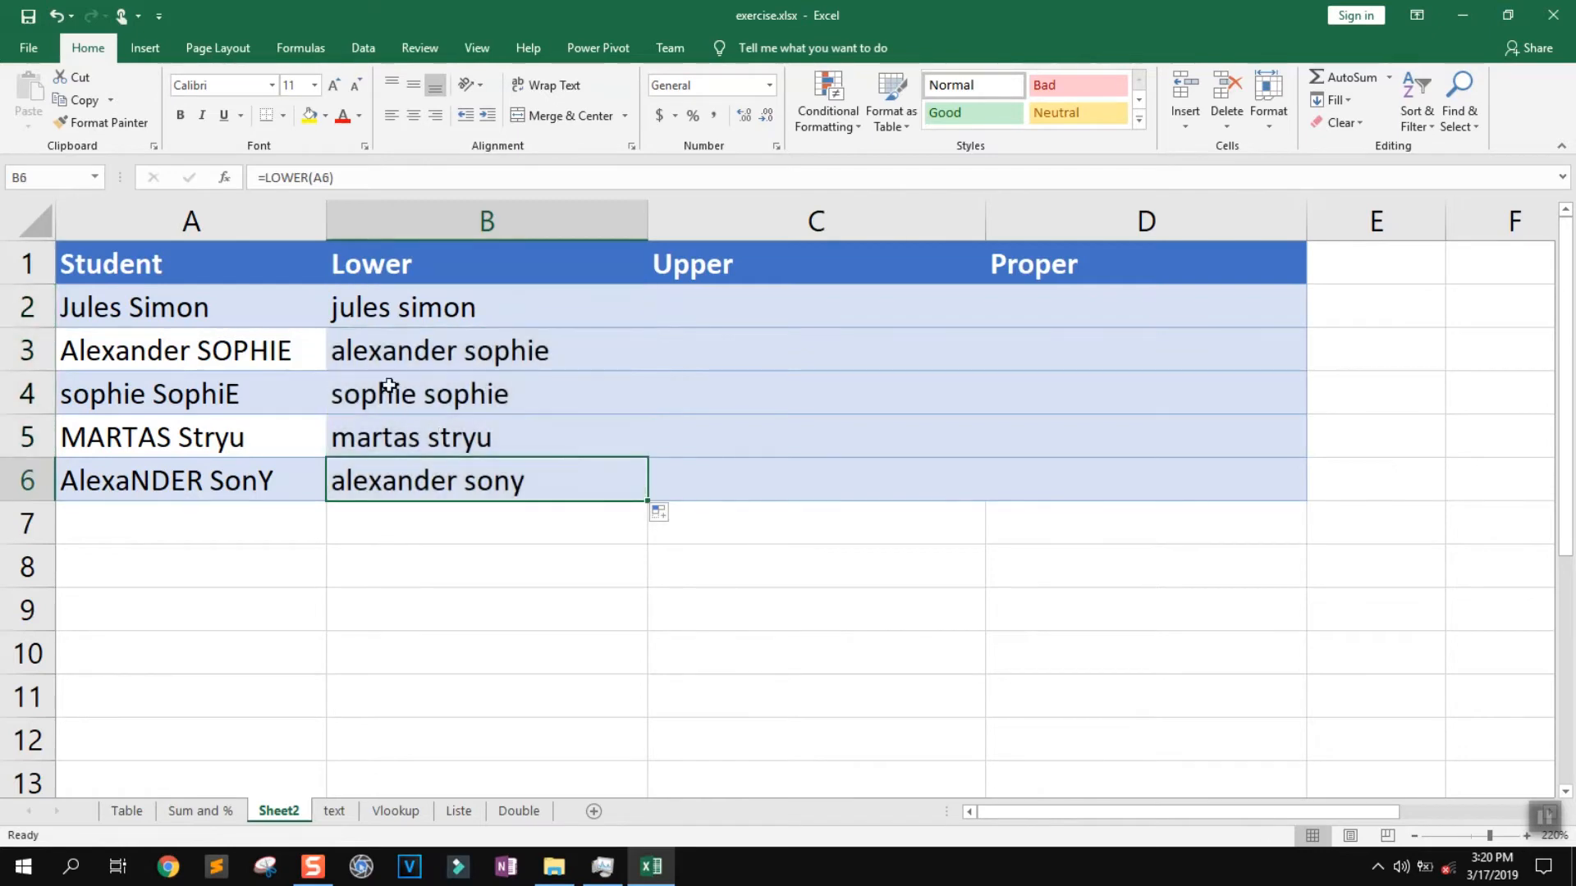
Step: Enter an UPPER formula in cell C2 for the first student's name and fill it down through C6
click(743, 303)
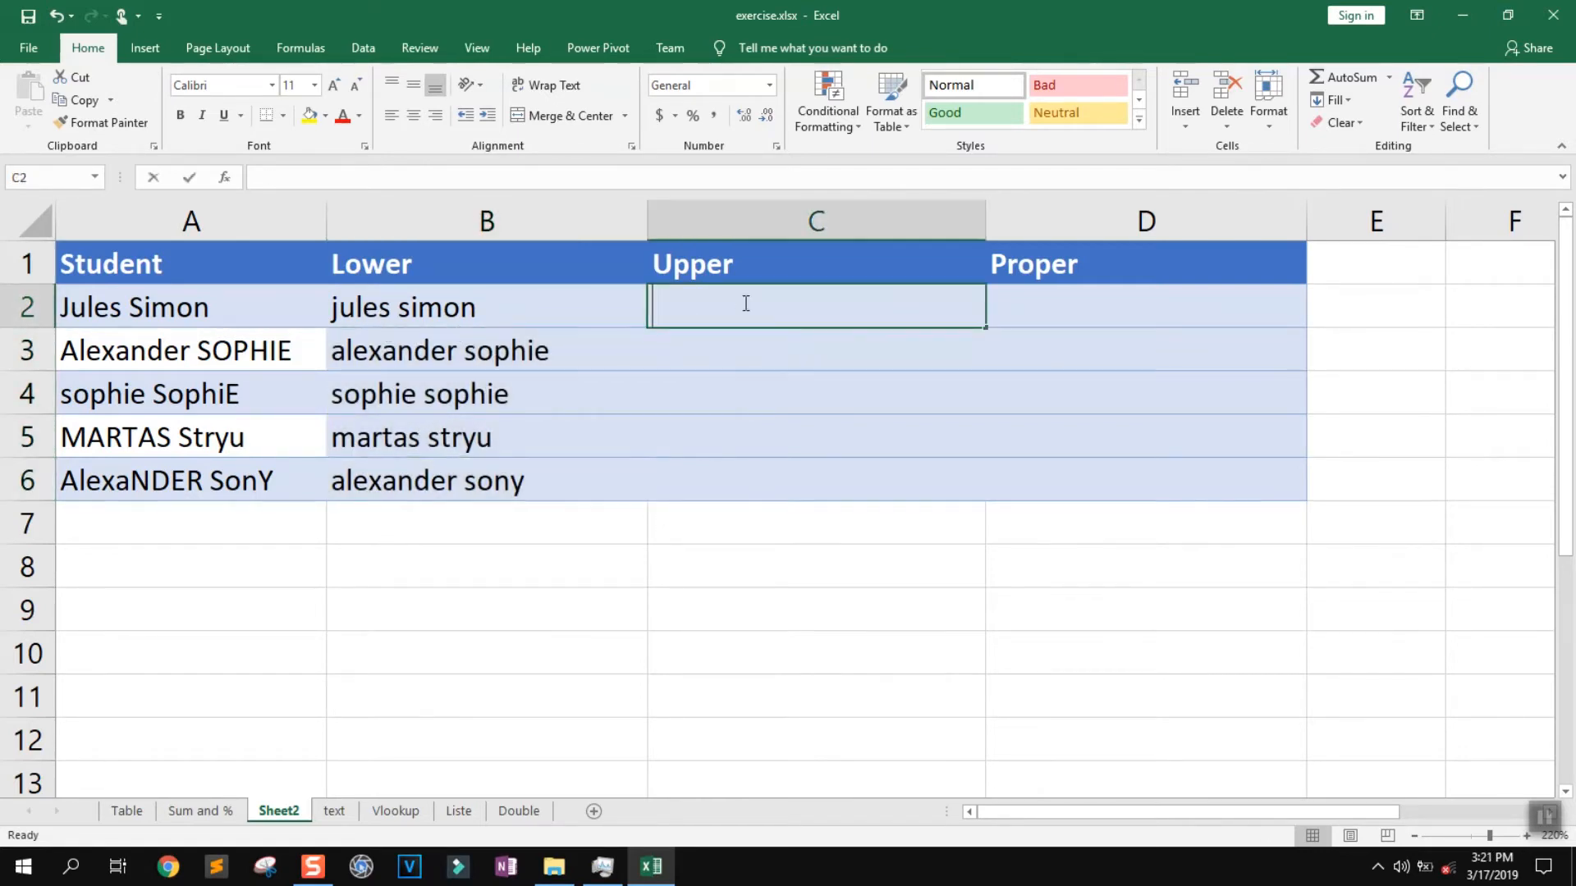
text(=)
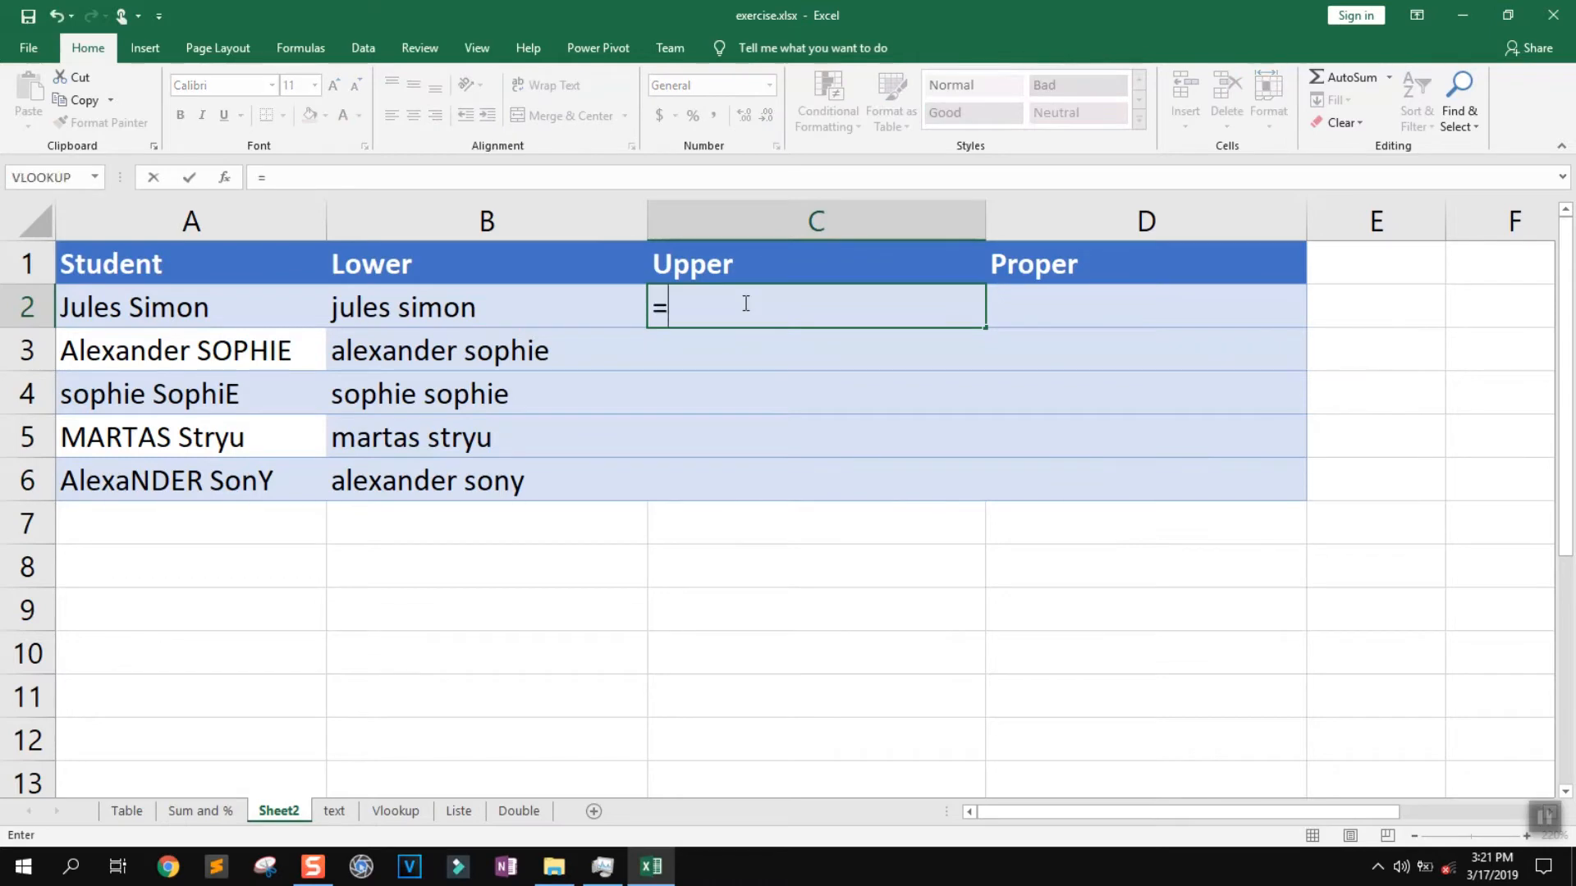
text(up)
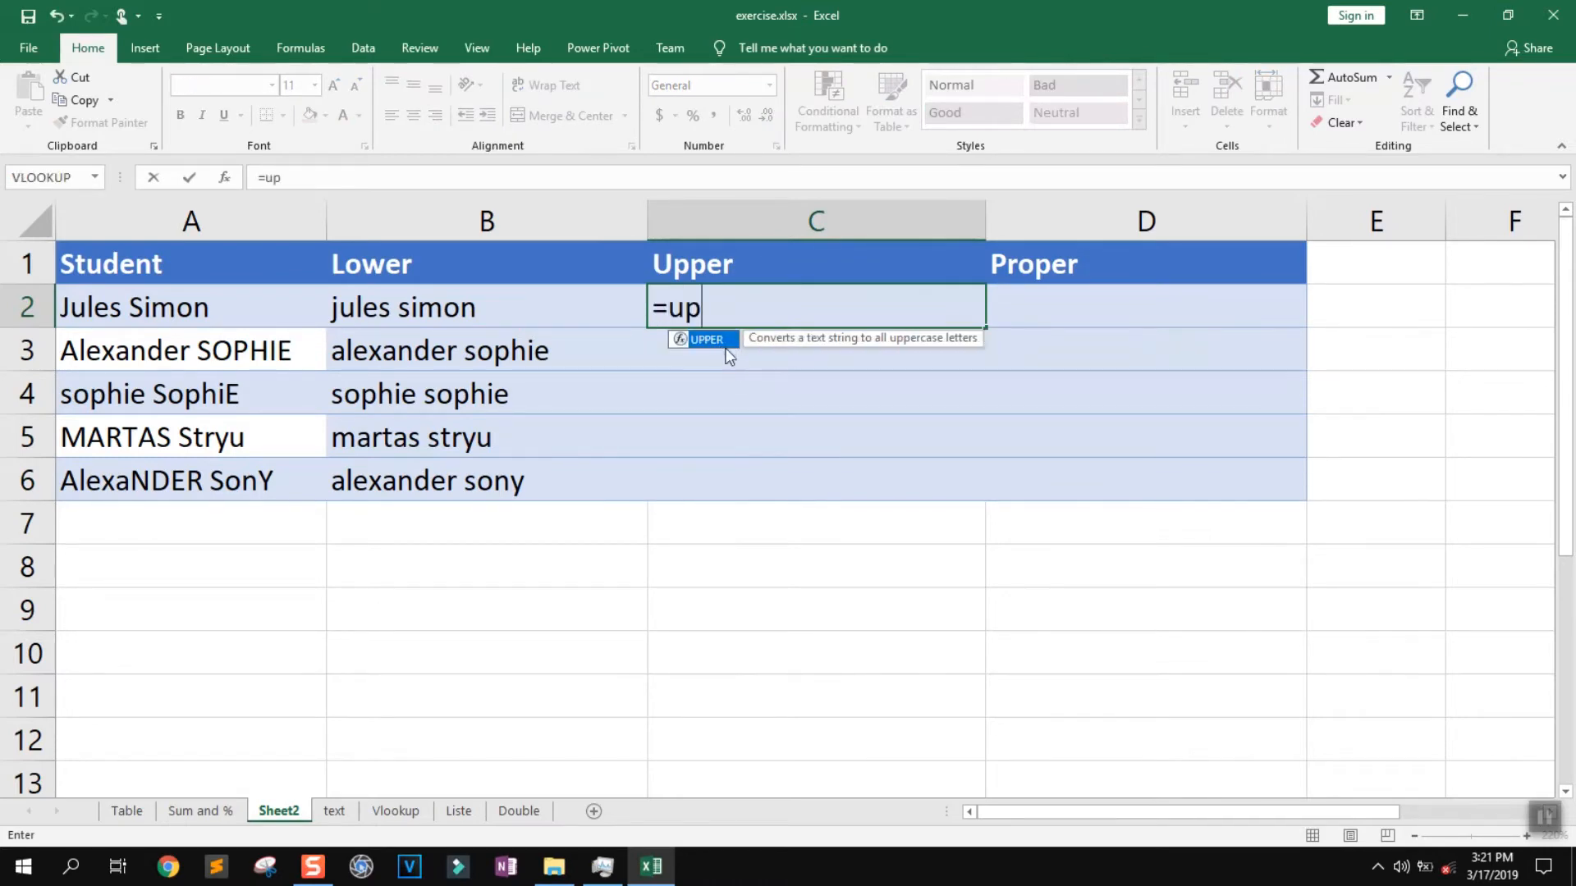
double_click(720, 341)
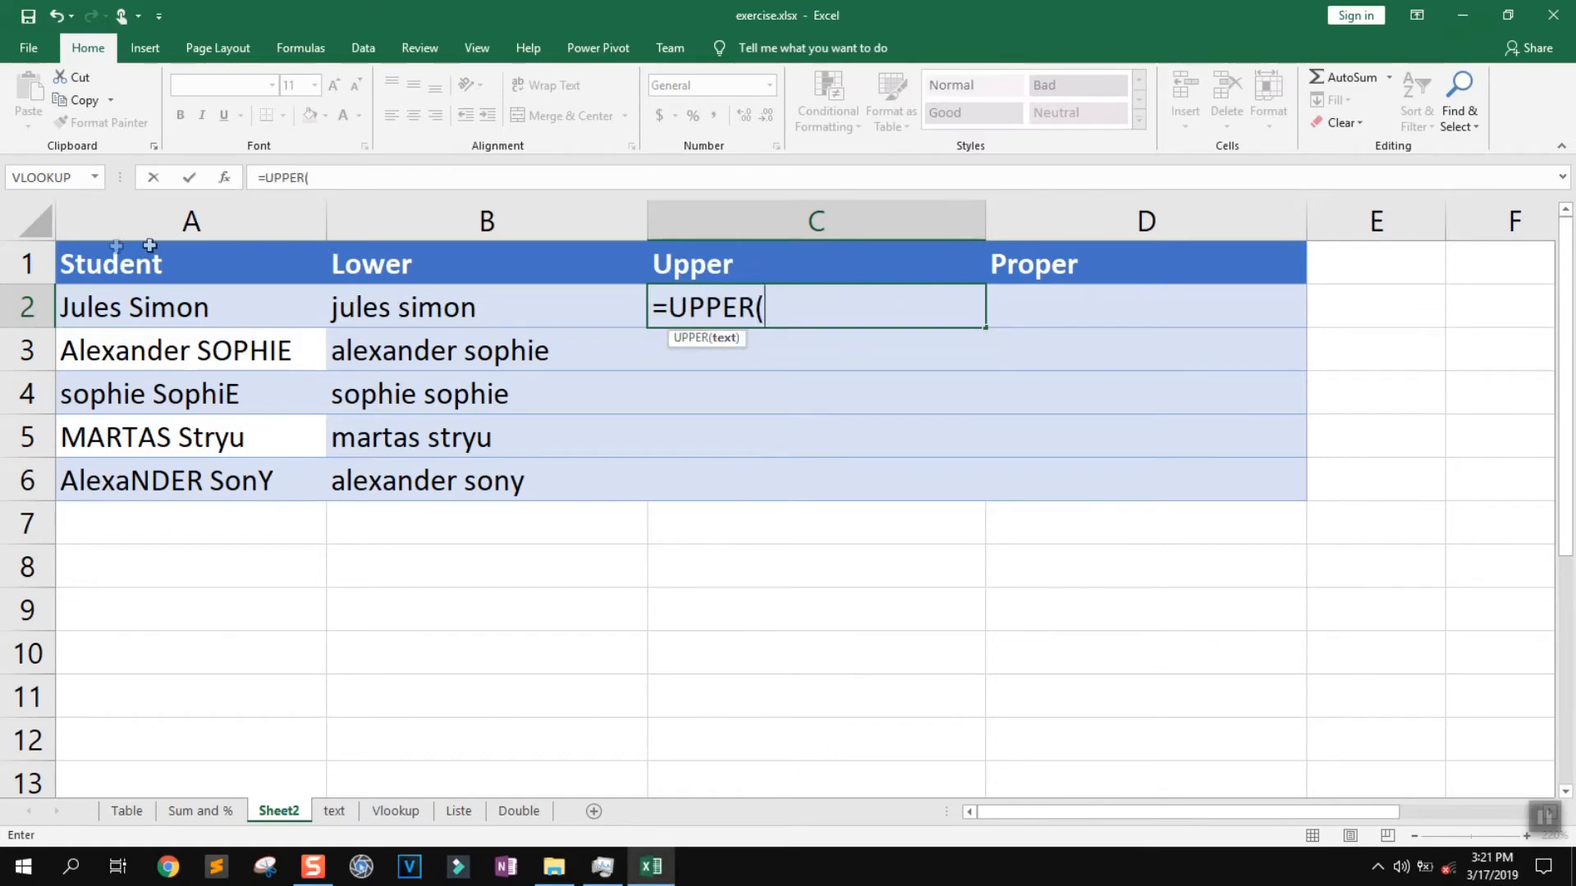
drag(169, 305, 189, 484)
drag(213, 376, 212, 320)
key(Return)
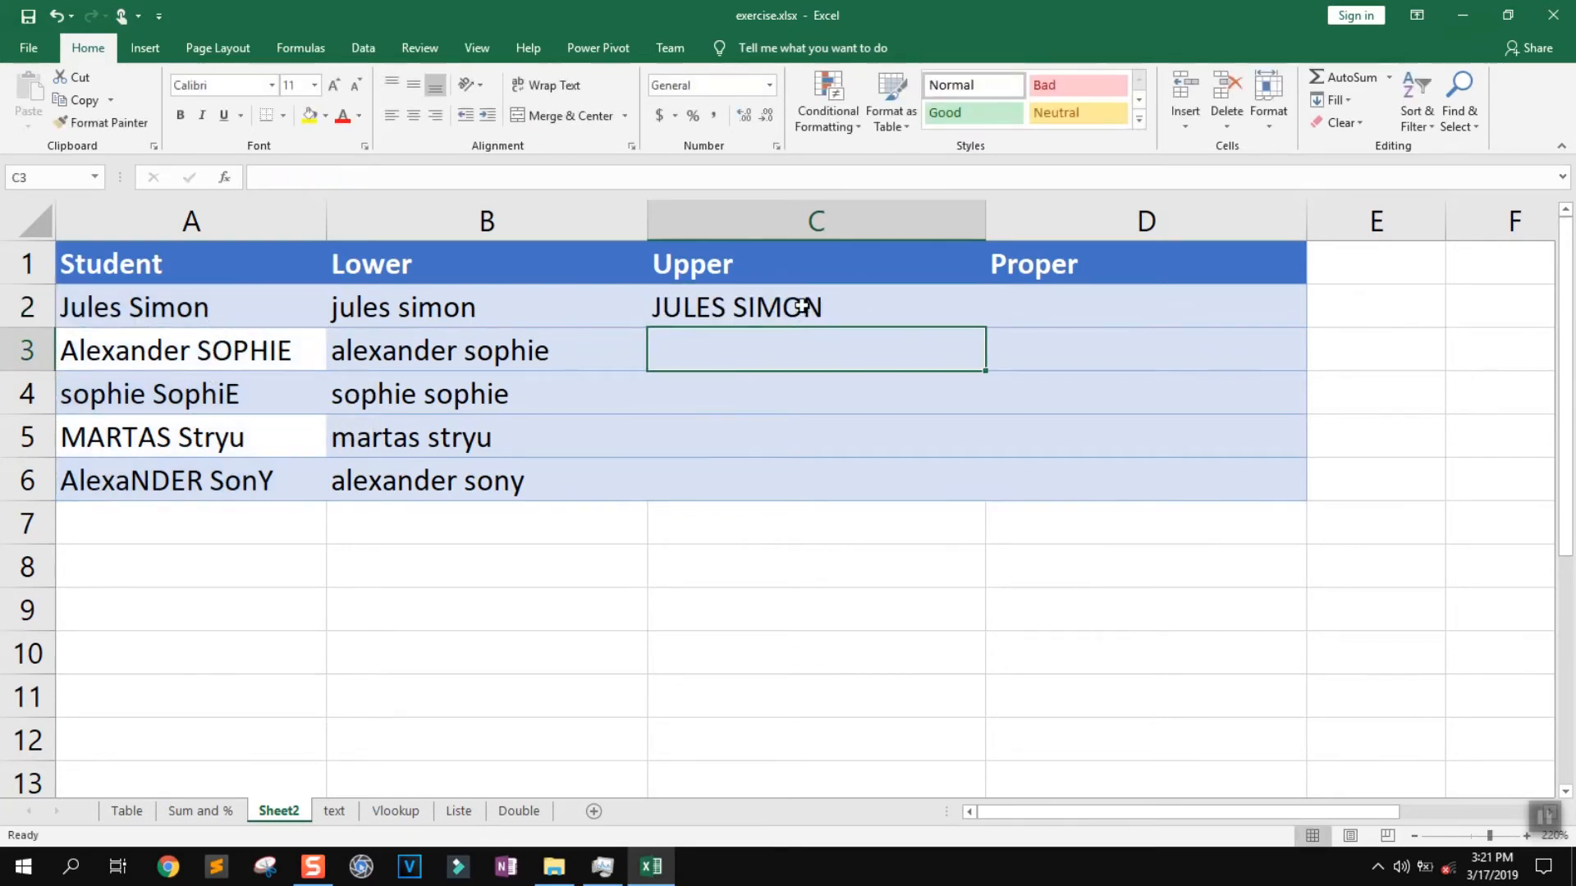
click(804, 308)
drag(984, 327, 960, 484)
Step: Enter =PROPER(C2) in cell D2 to capitalize each word of the first student's name
click(1028, 307)
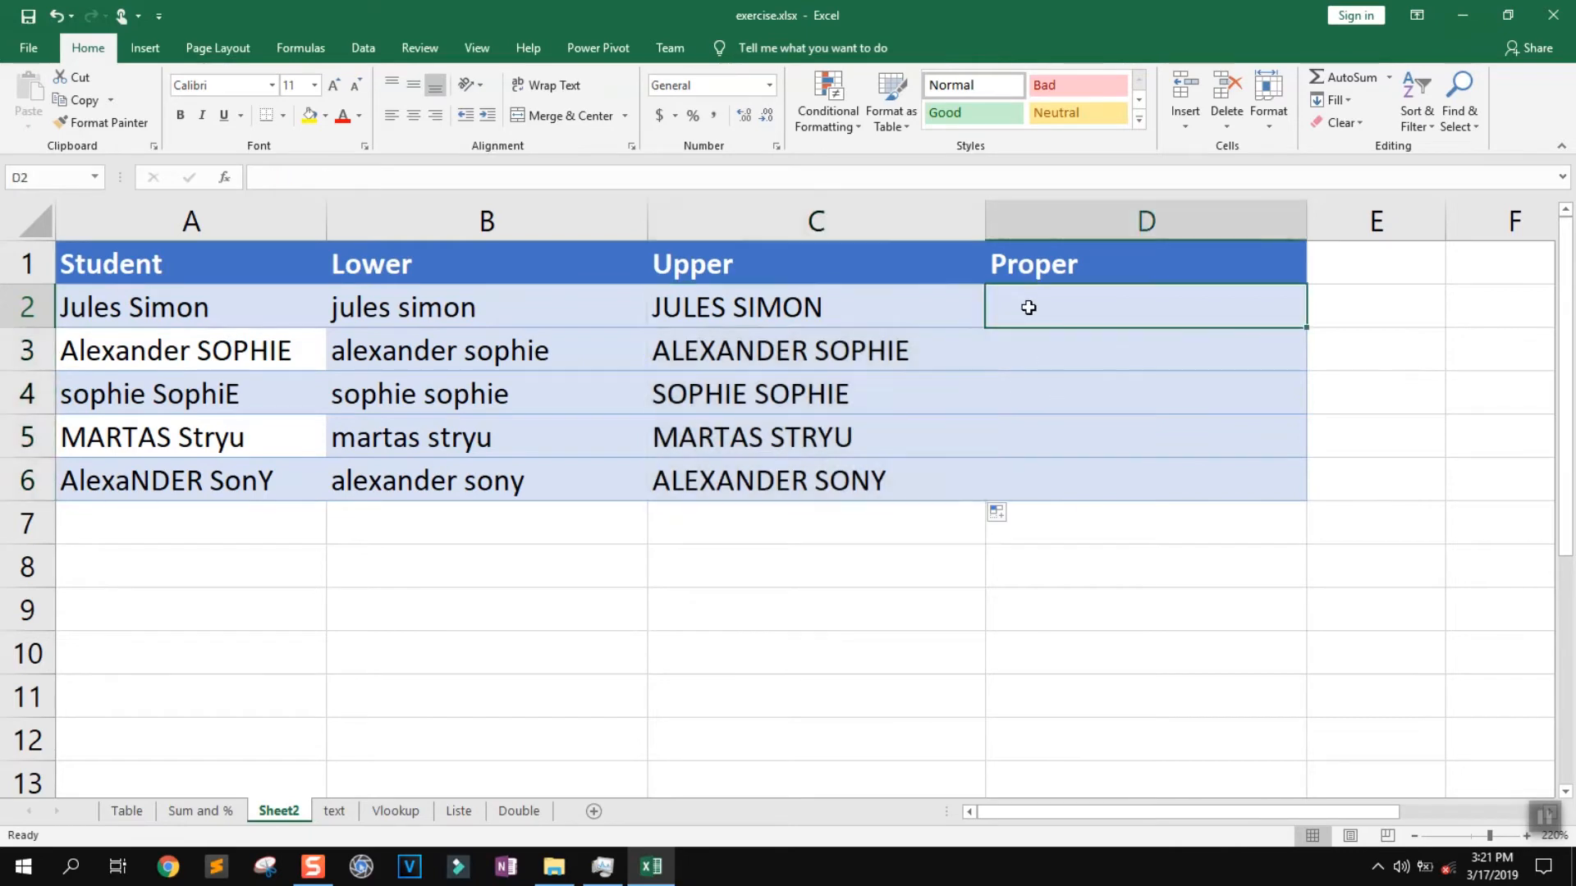
text(=)
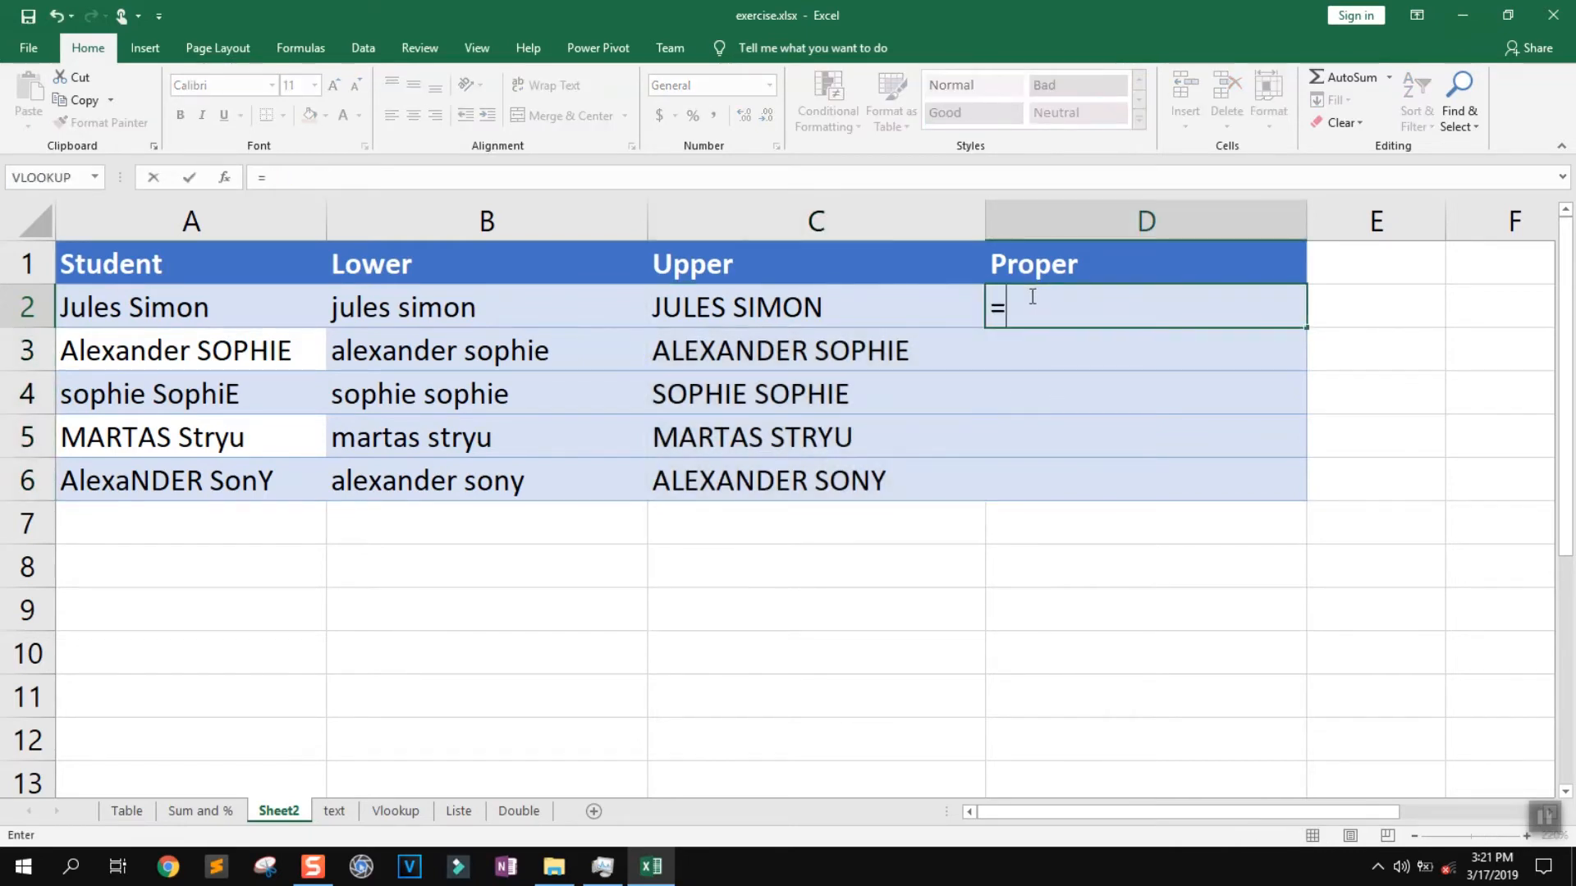
text(pro)
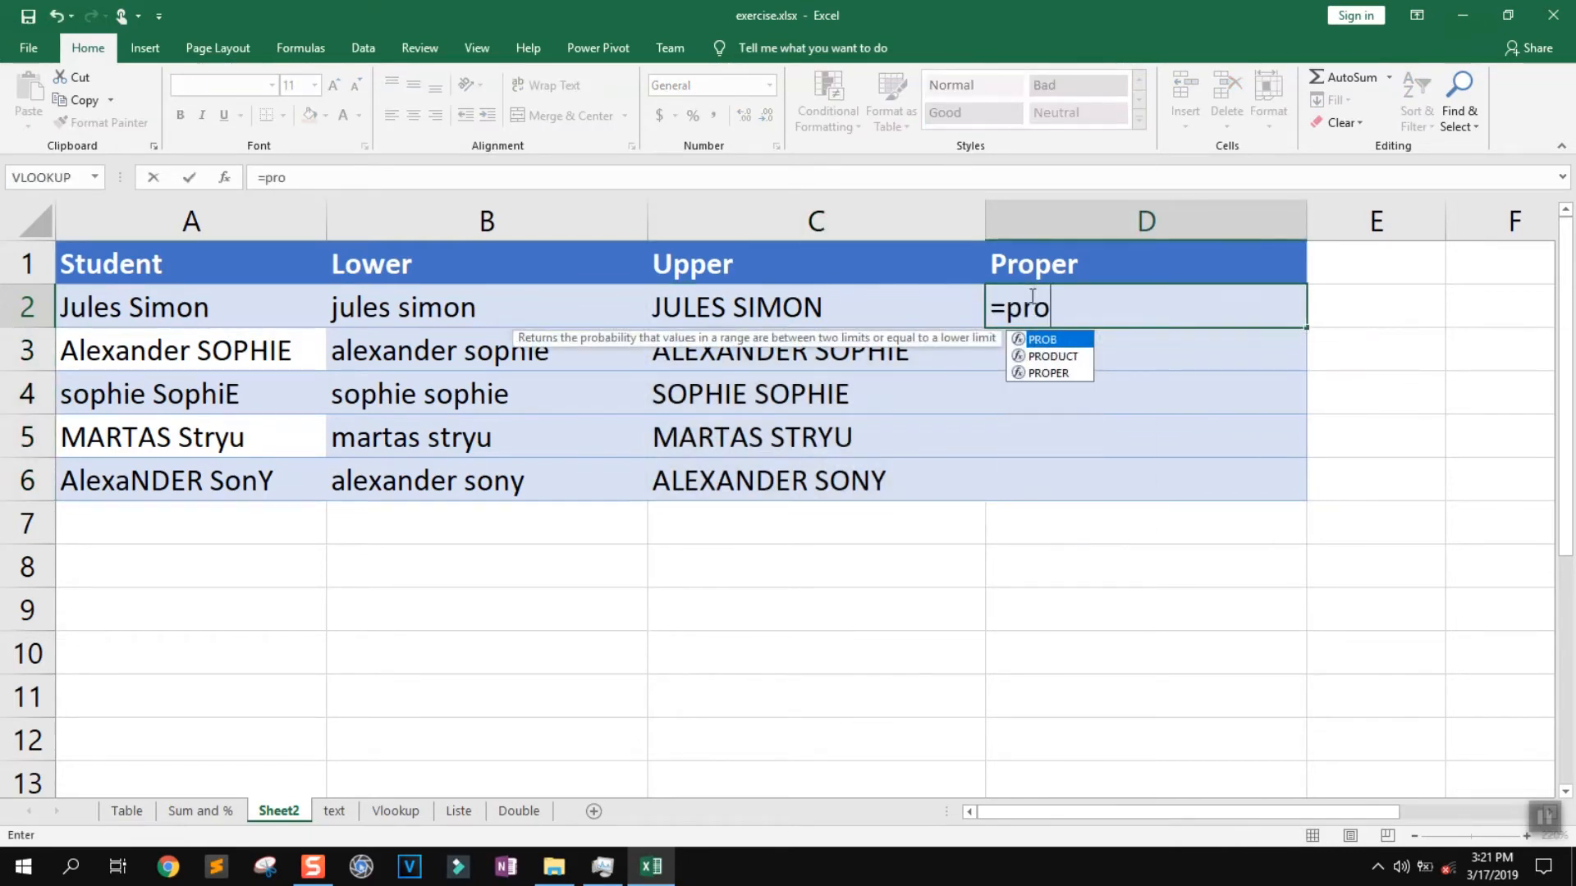
double_click(1048, 373)
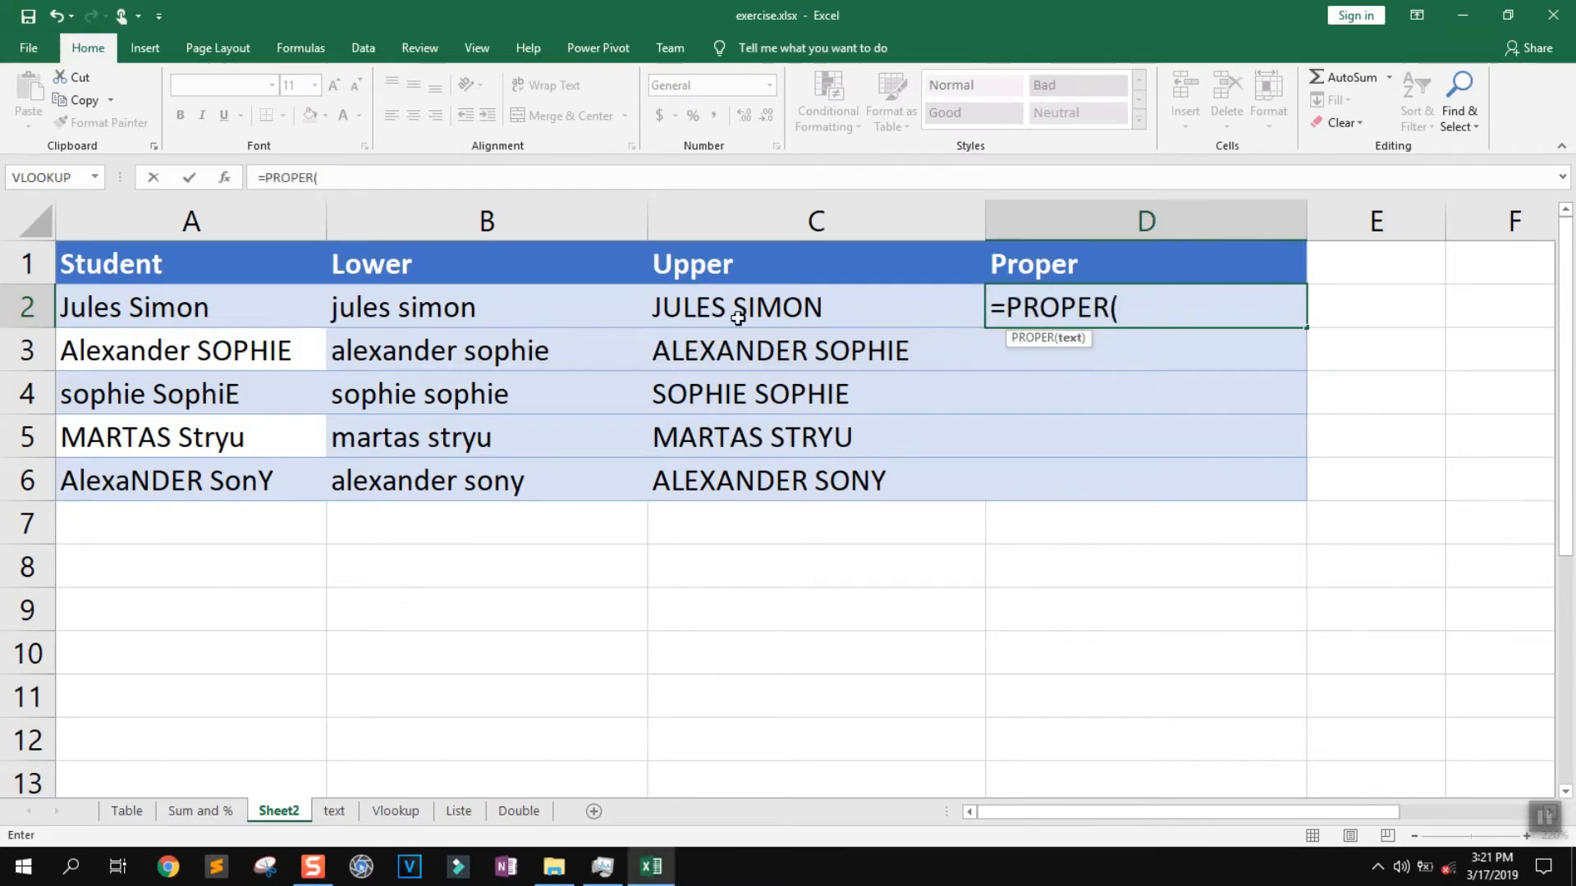
click(779, 307)
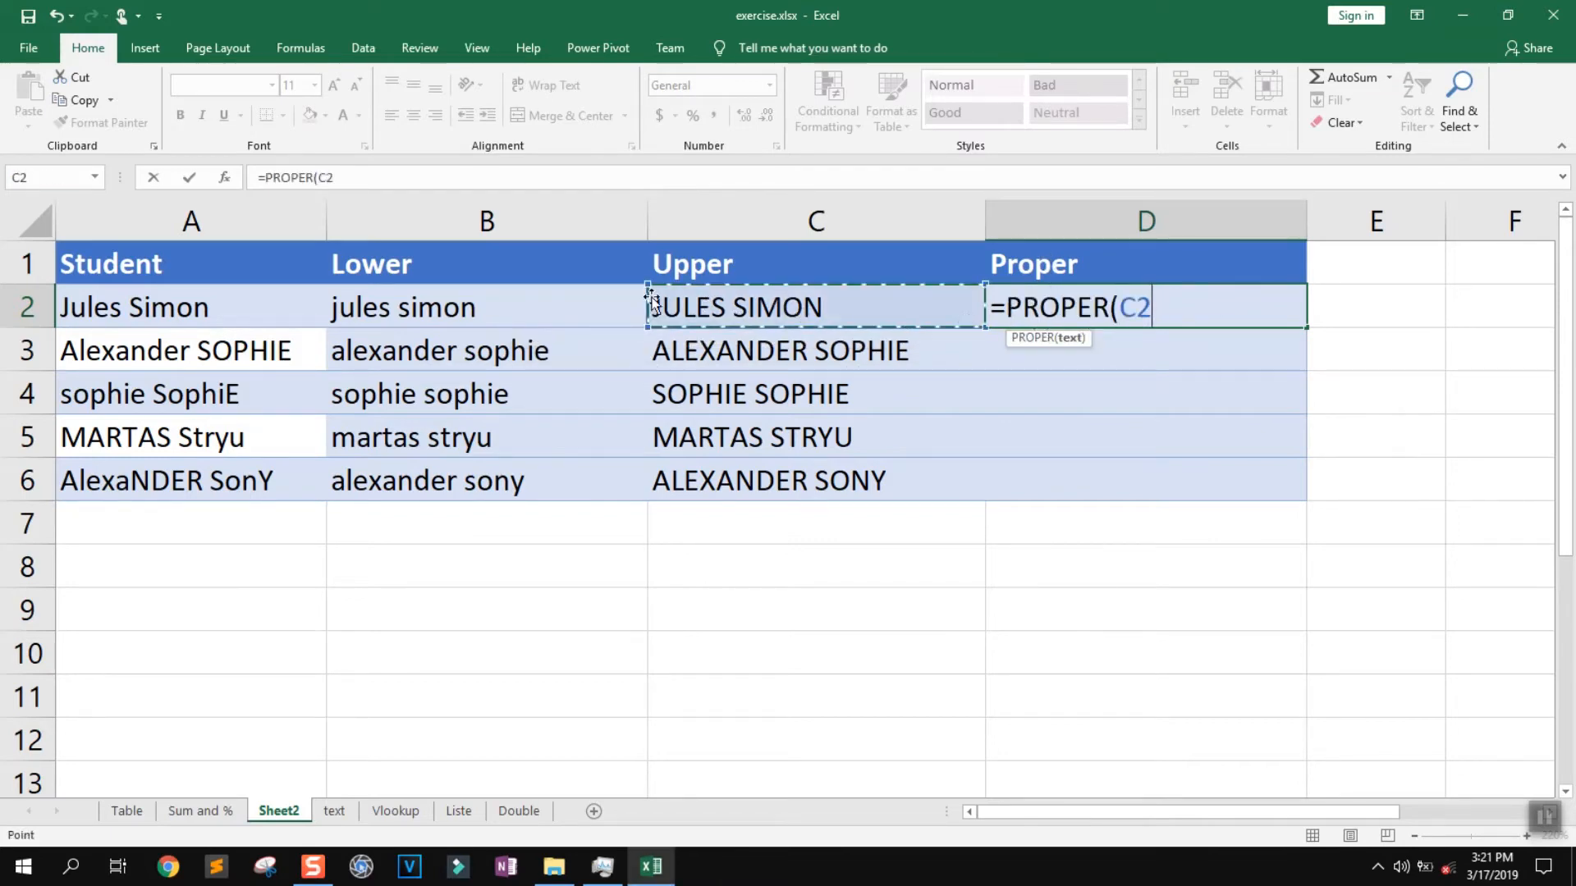
key(Return)
Step: Fill the PROPER formula from D2 down through D6 and save the workbook
click(1286, 311)
drag(1306, 335, 1295, 491)
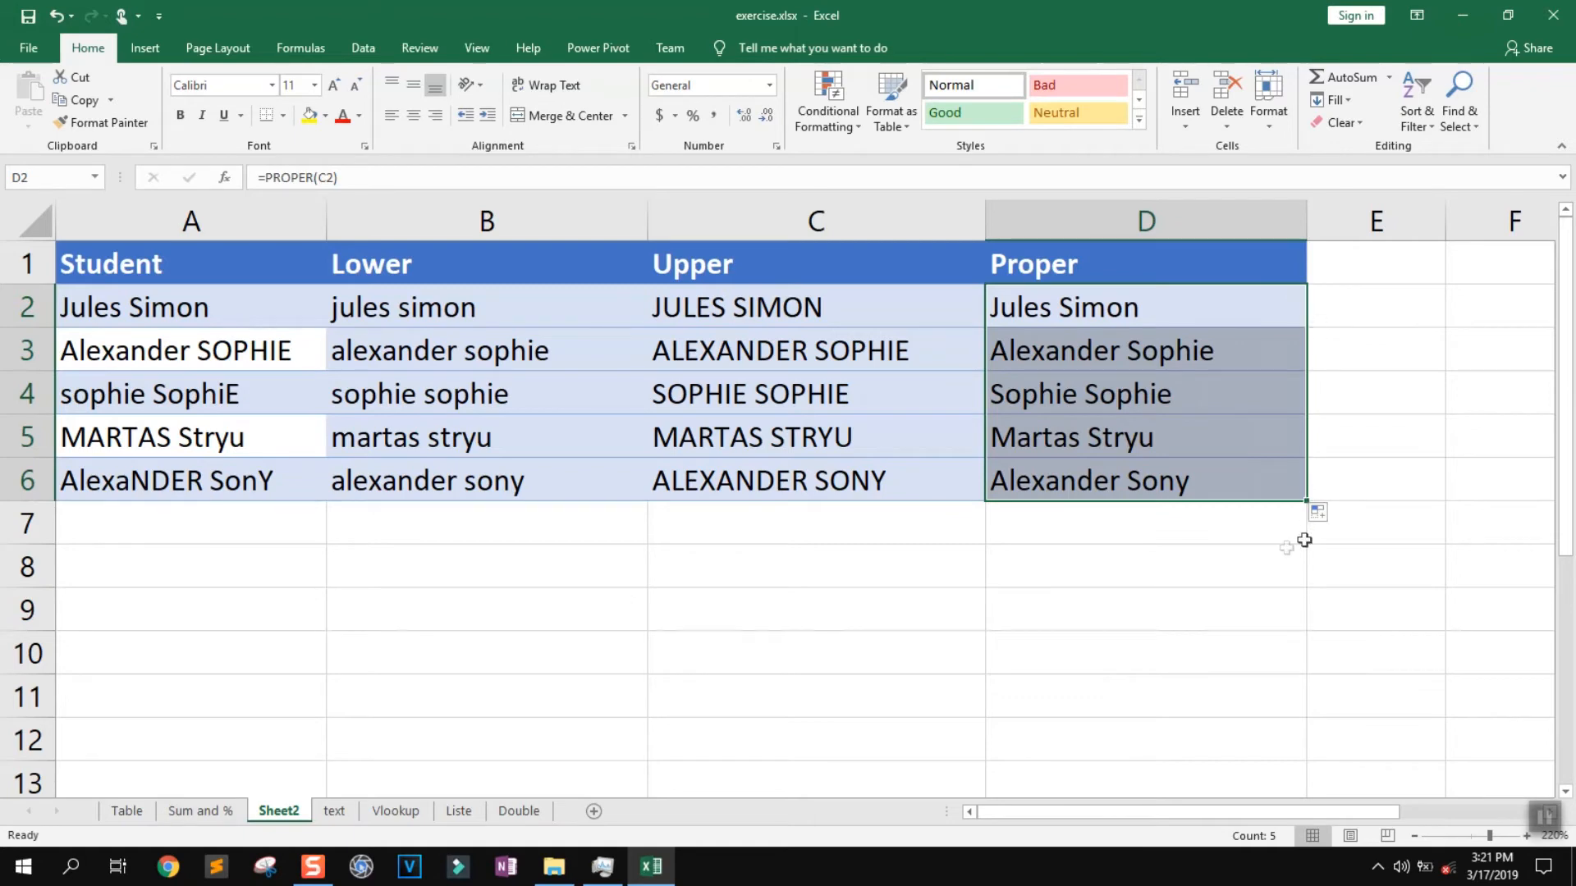
click(1134, 528)
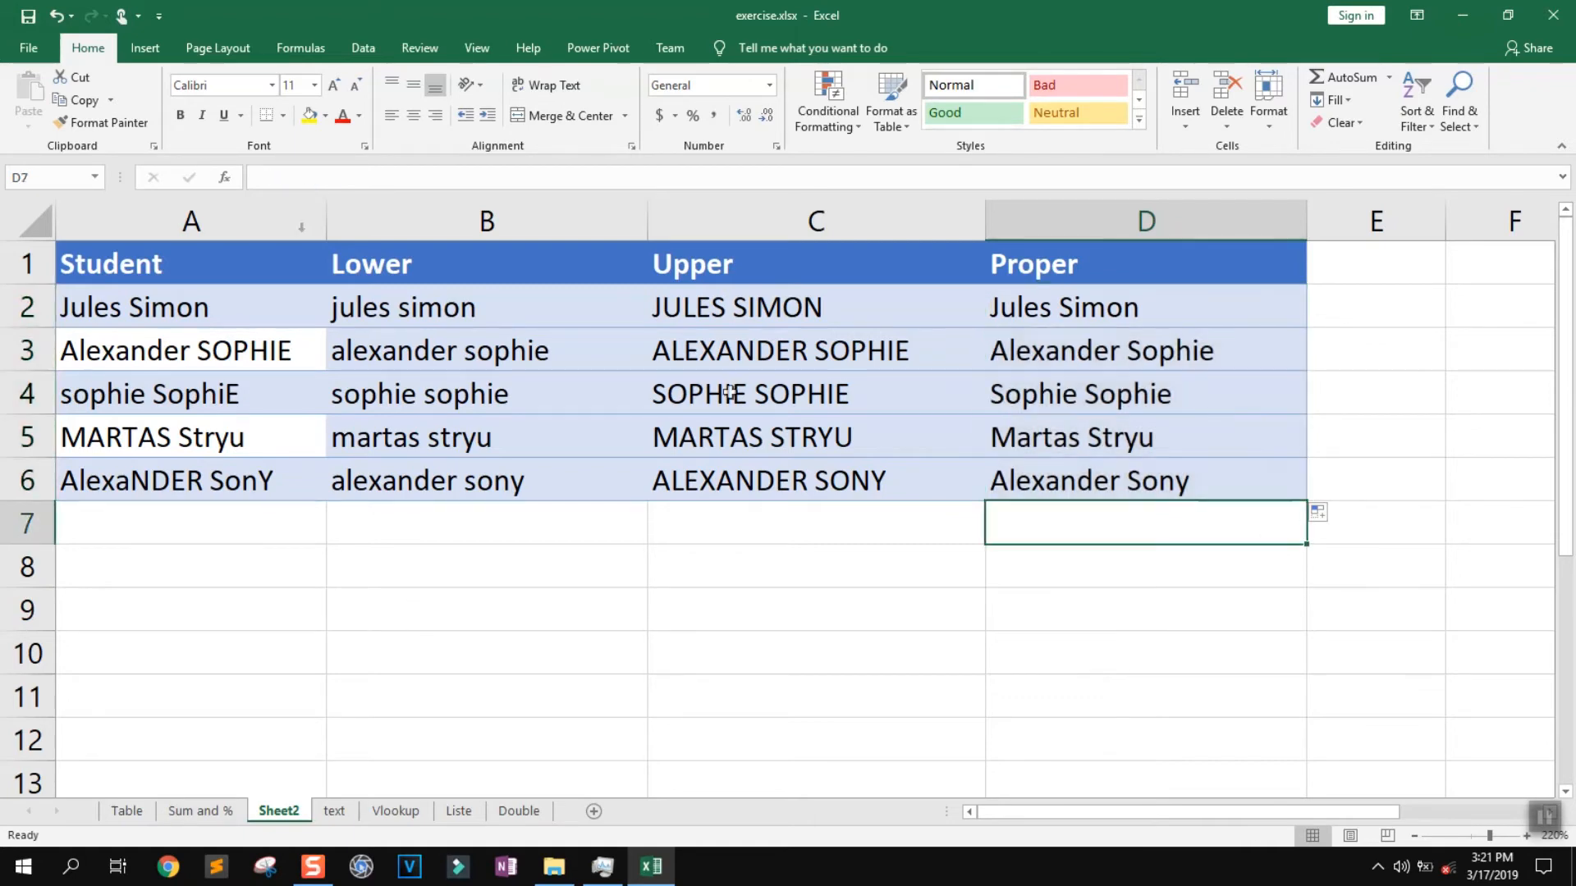
click(32, 18)
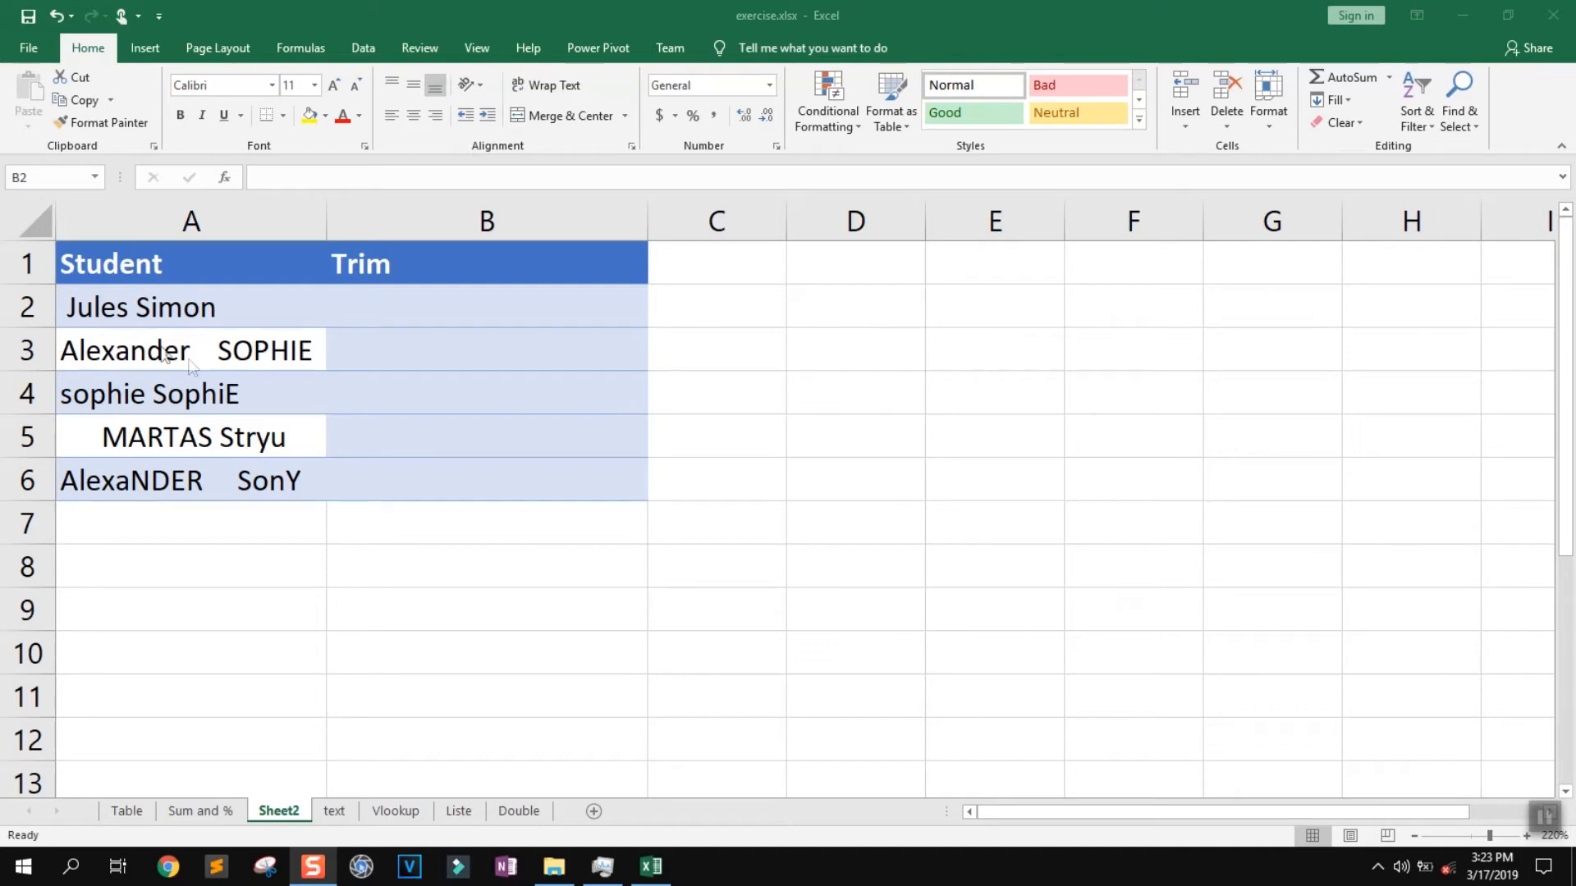
Step: Examine the spacing before, between and after the words of the student names in cells A2 through A5
click(157, 299)
click(157, 301)
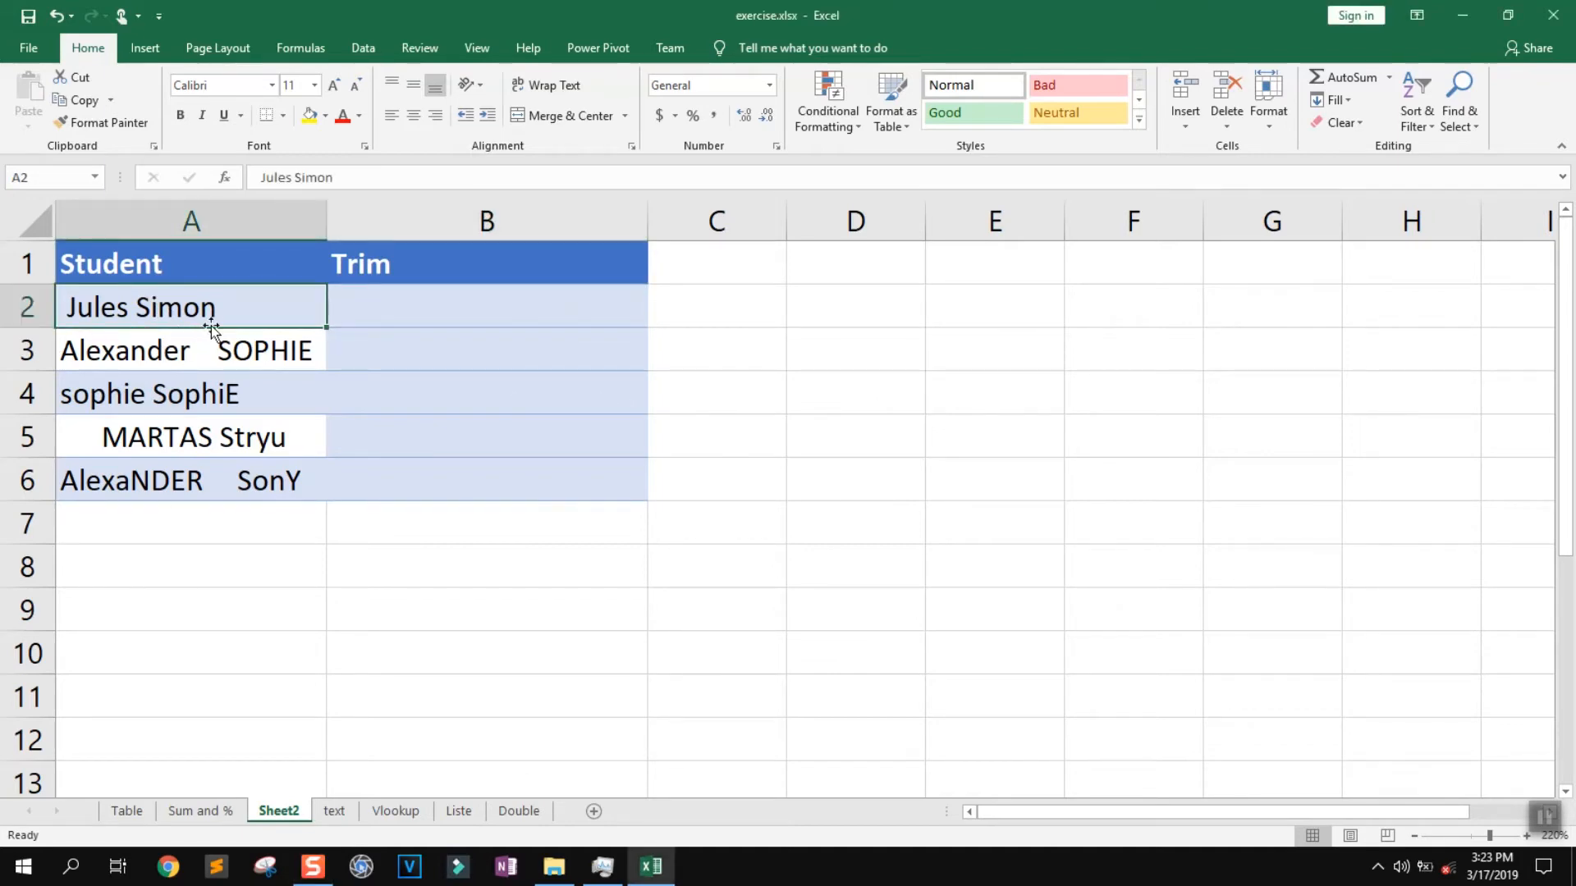
click(220, 351)
double_click(220, 351)
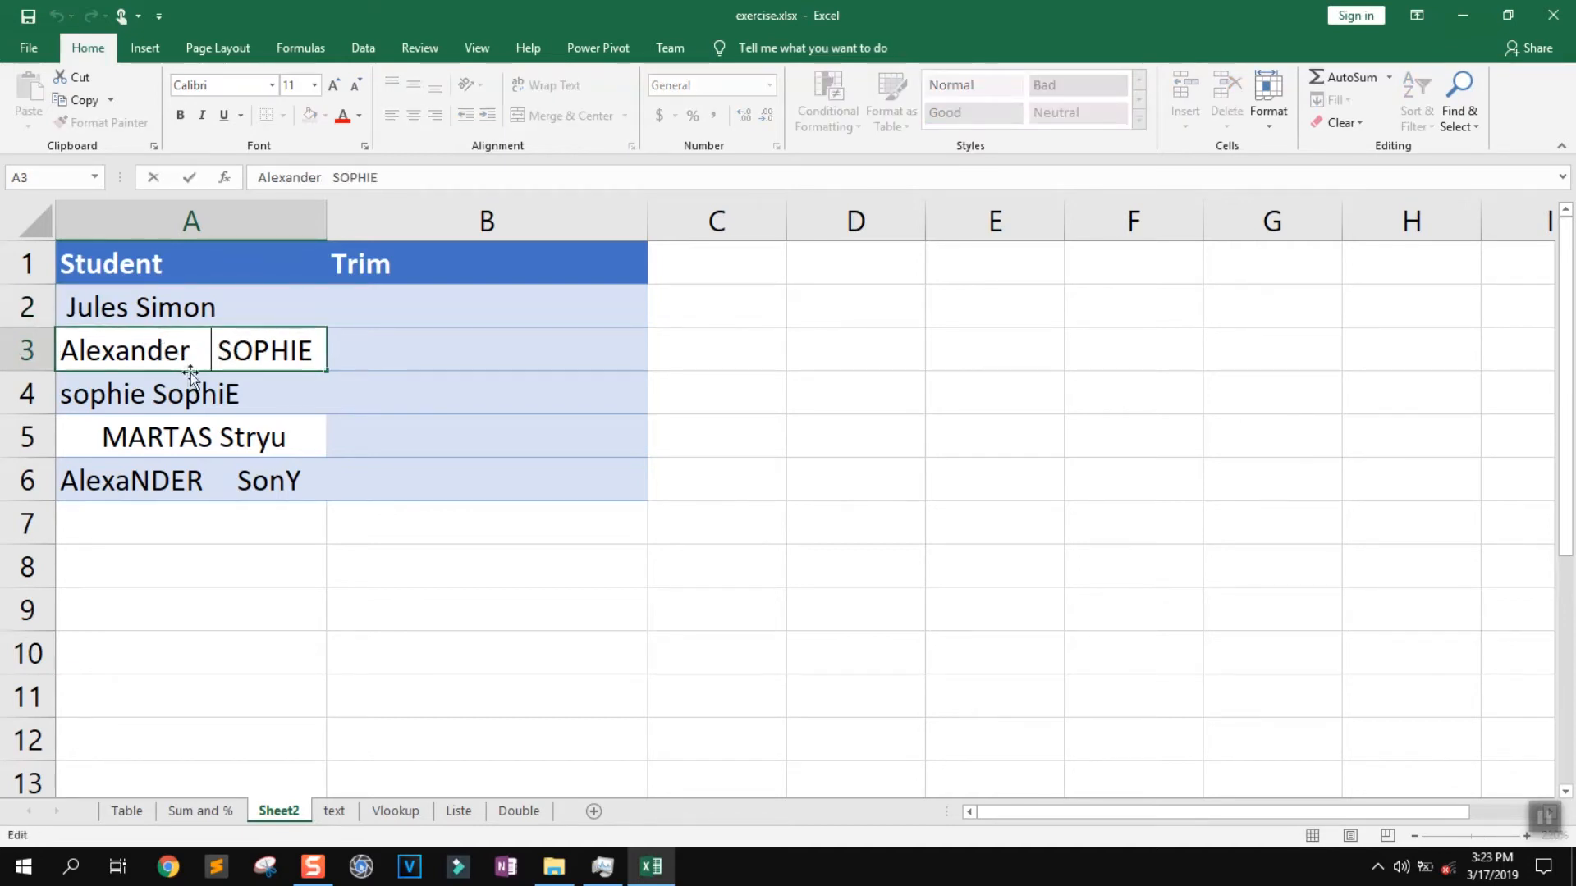
click(257, 390)
double_click(286, 391)
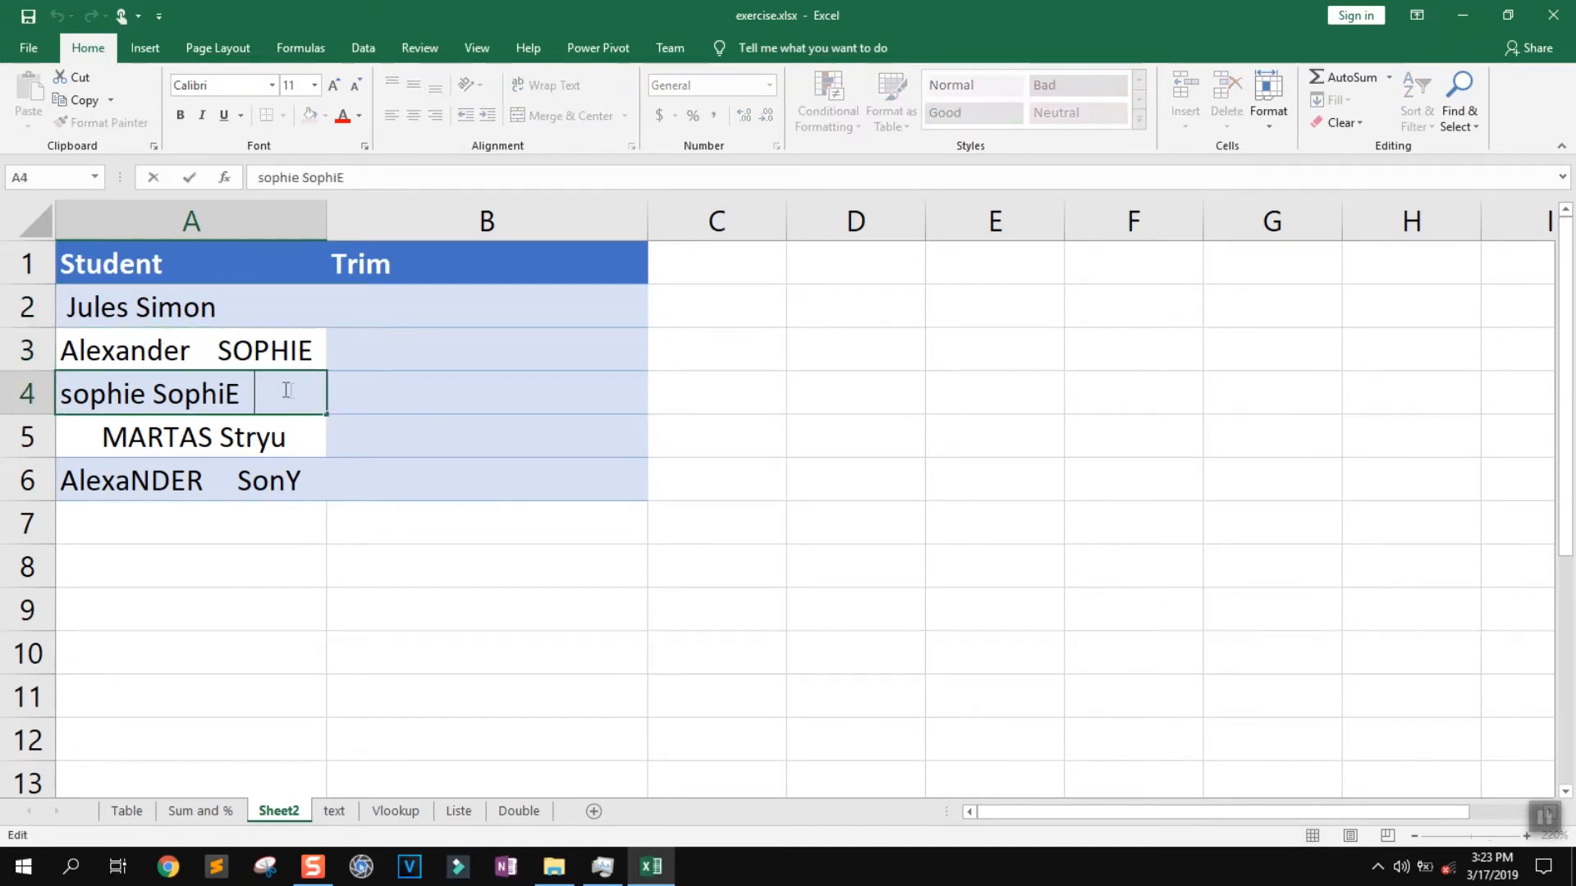
double_click(164, 433)
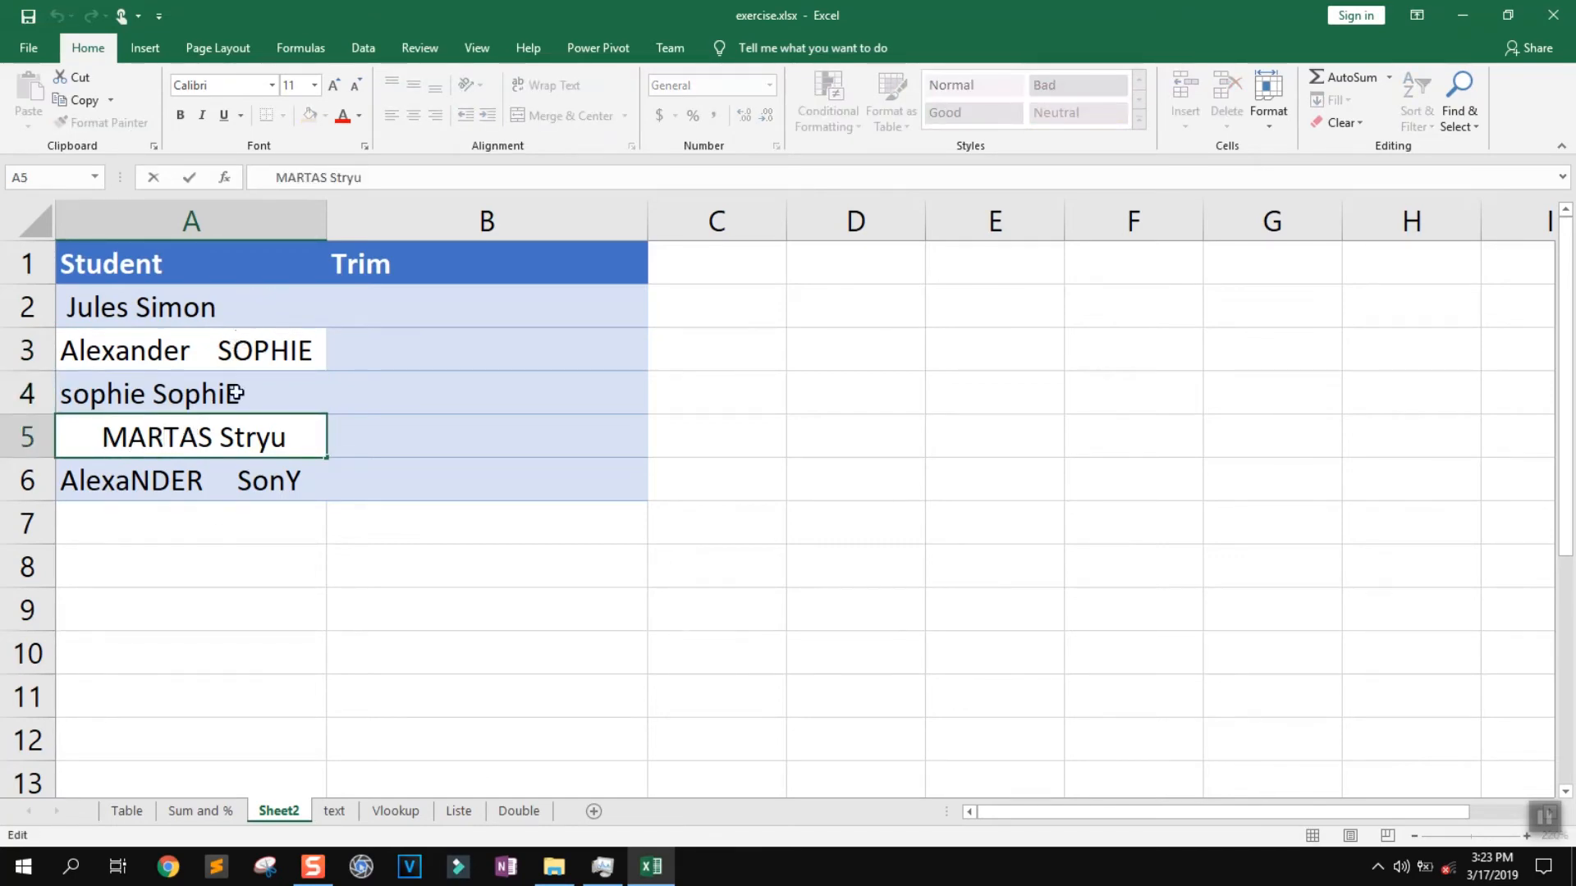
Step: Enter =TRIM(A2) in cell B2 to remove the extra spaces from the first student's name
click(416, 307)
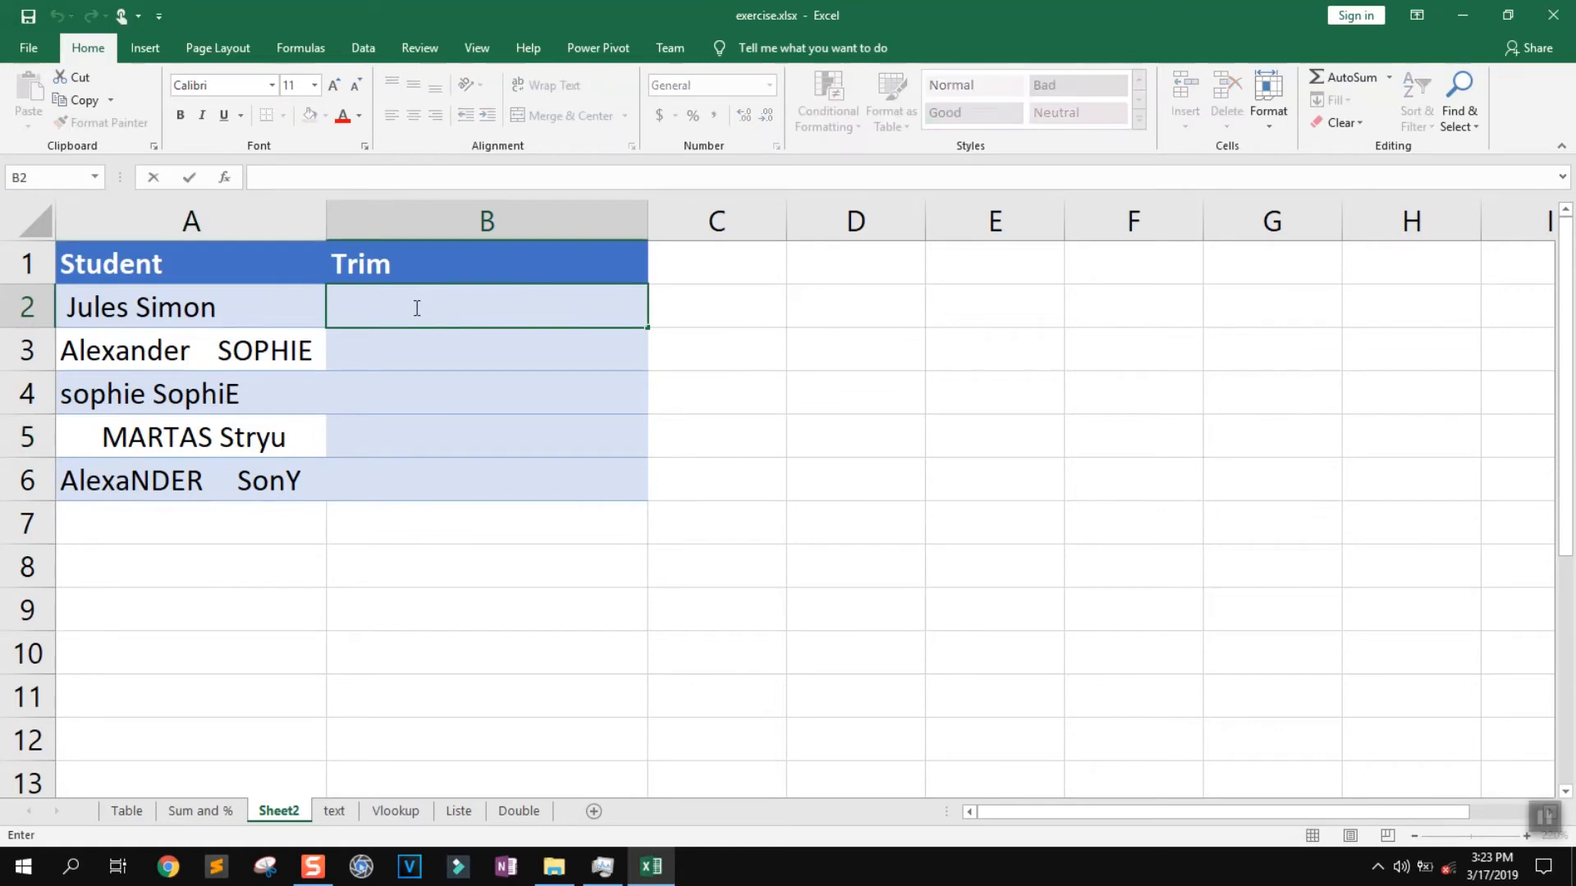
text(=)
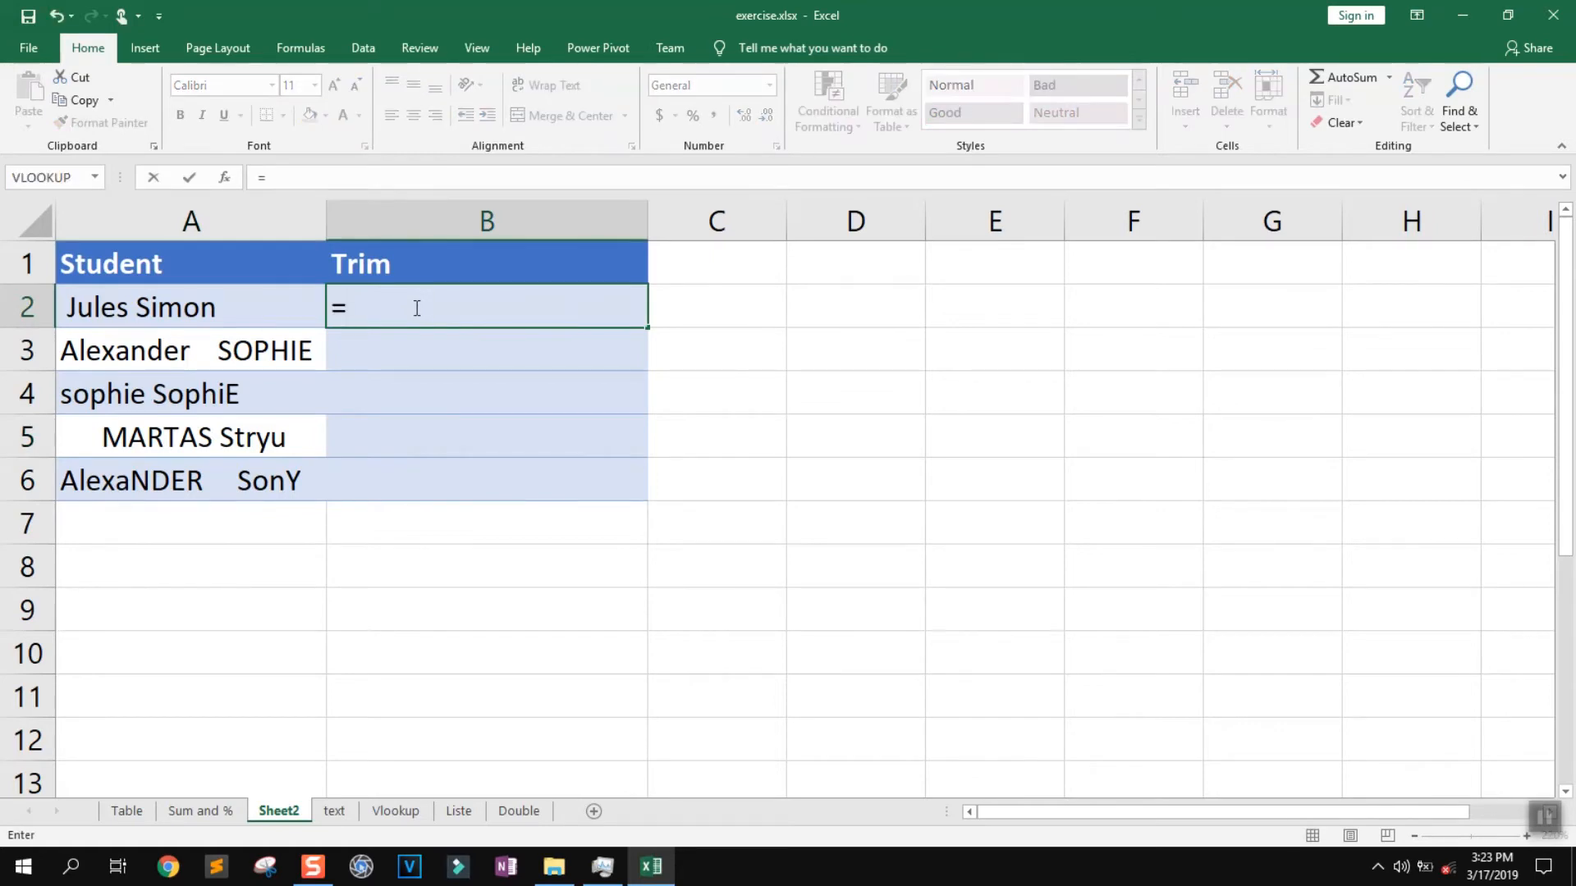
text(T)
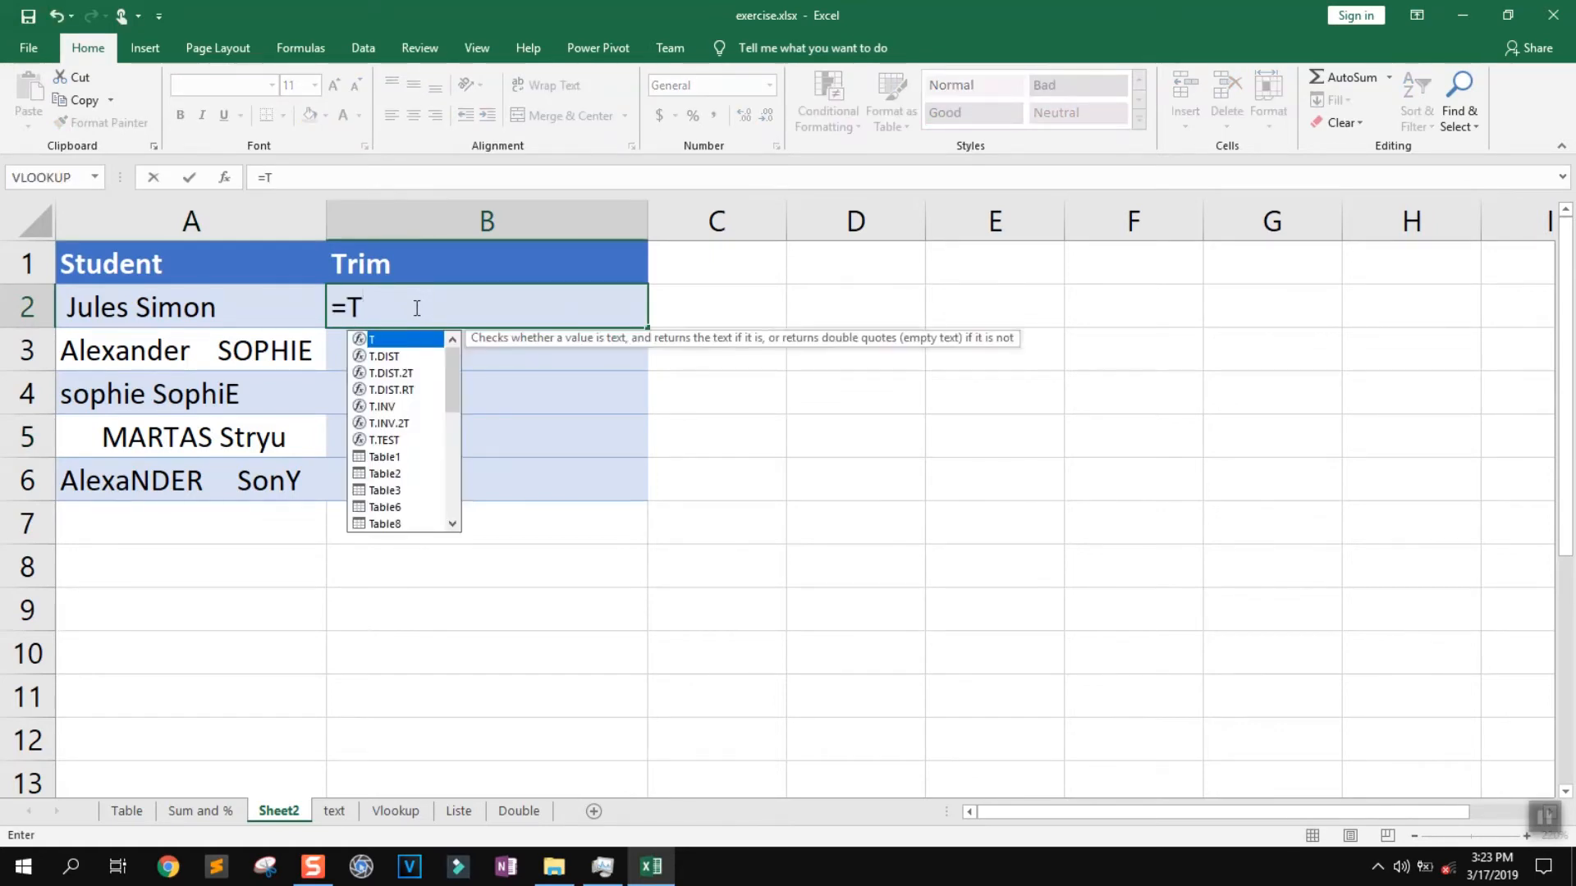
text(rim)
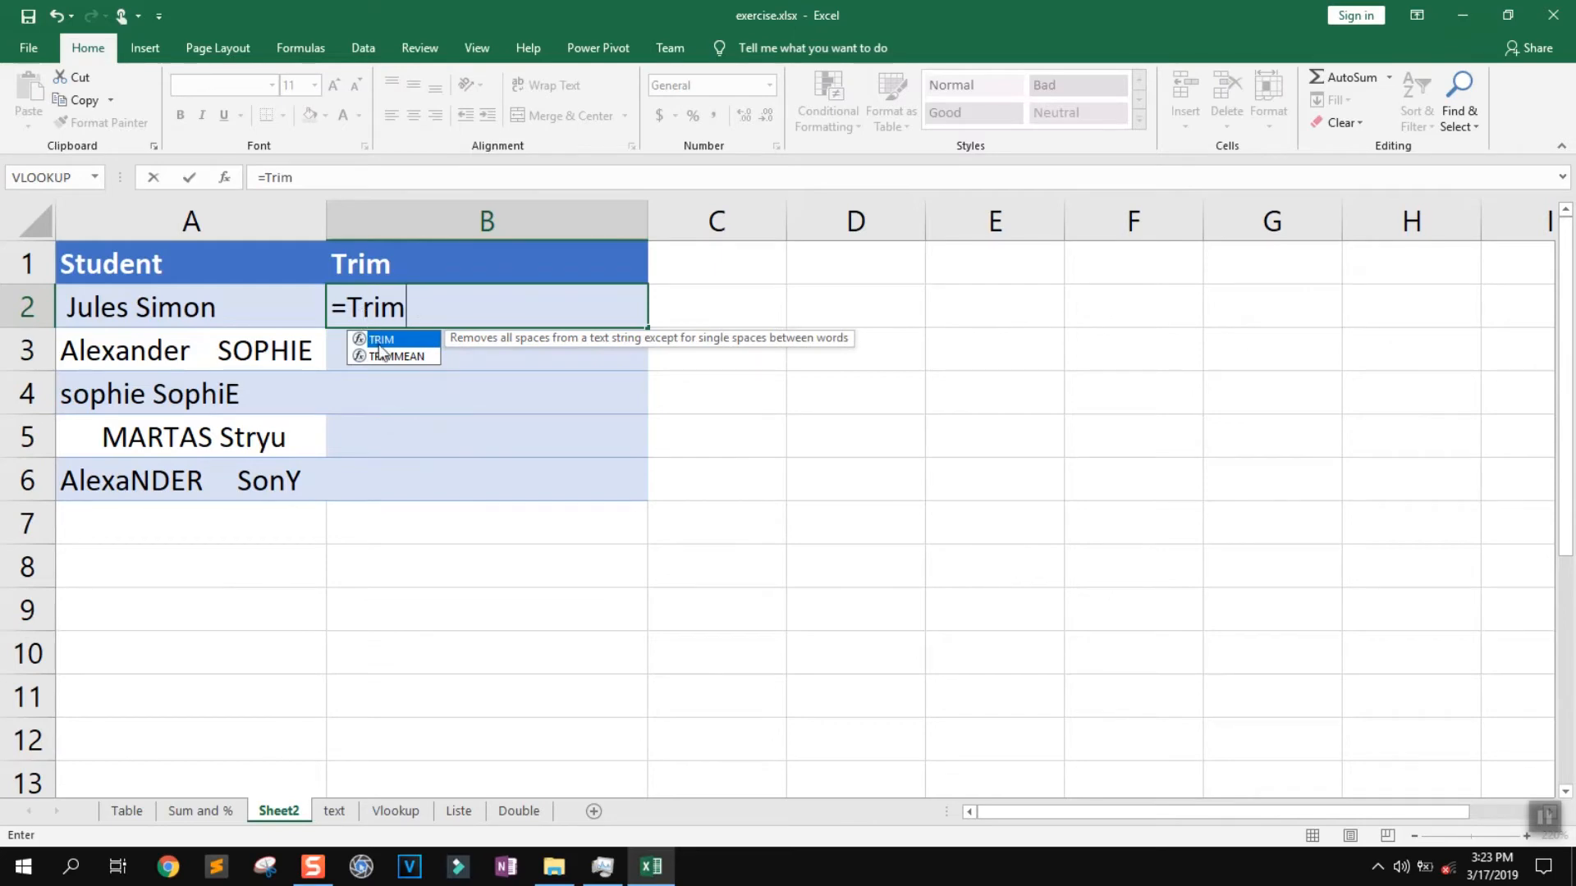
double_click(379, 340)
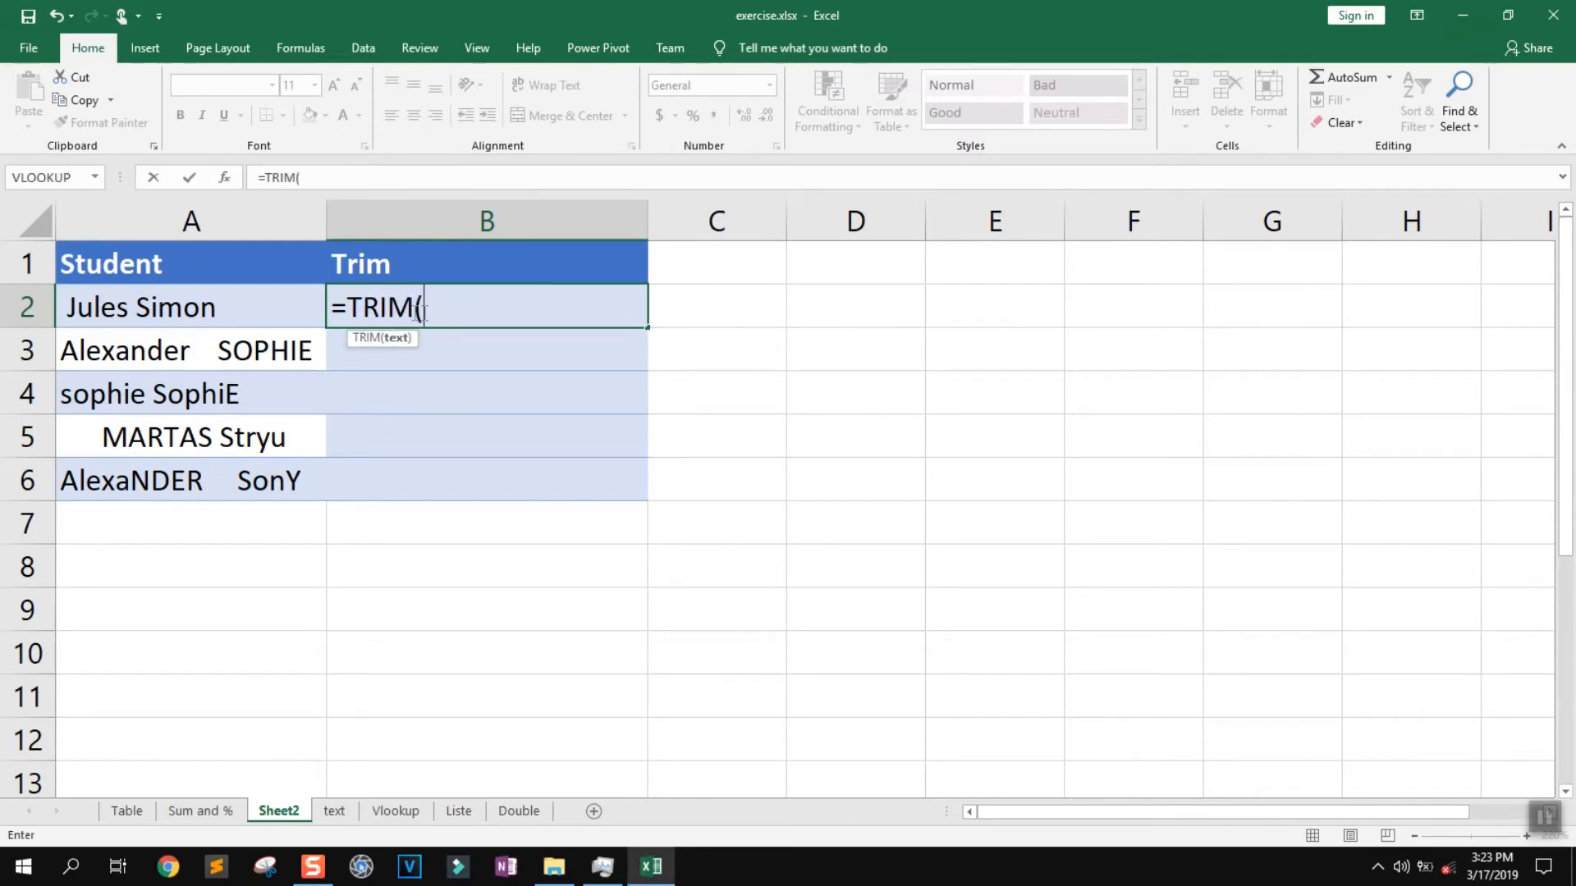
click(237, 305)
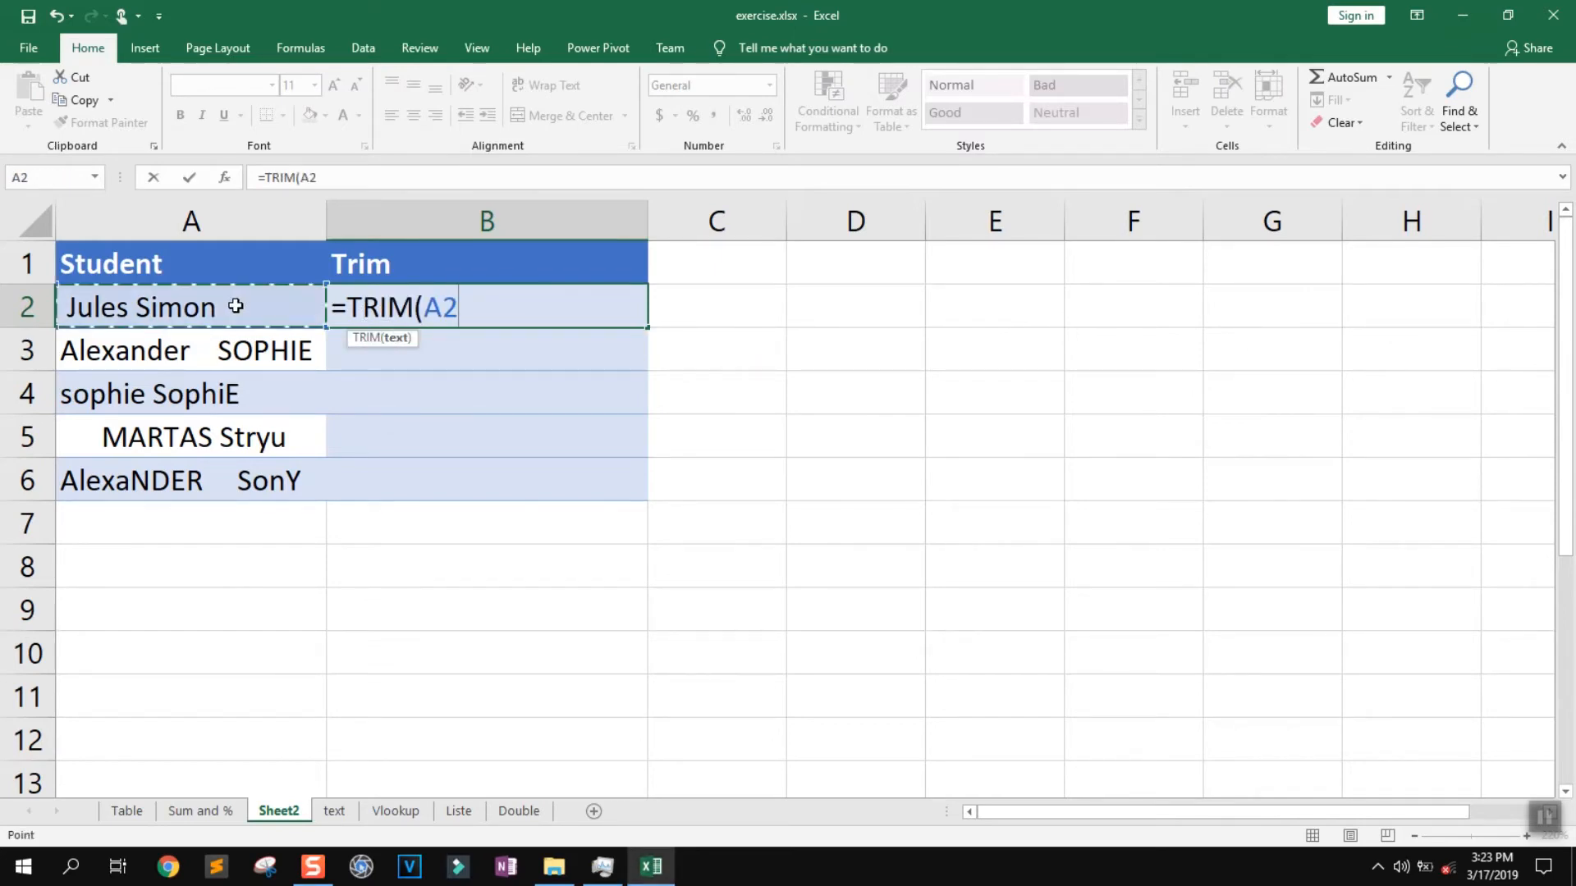
key(Return)
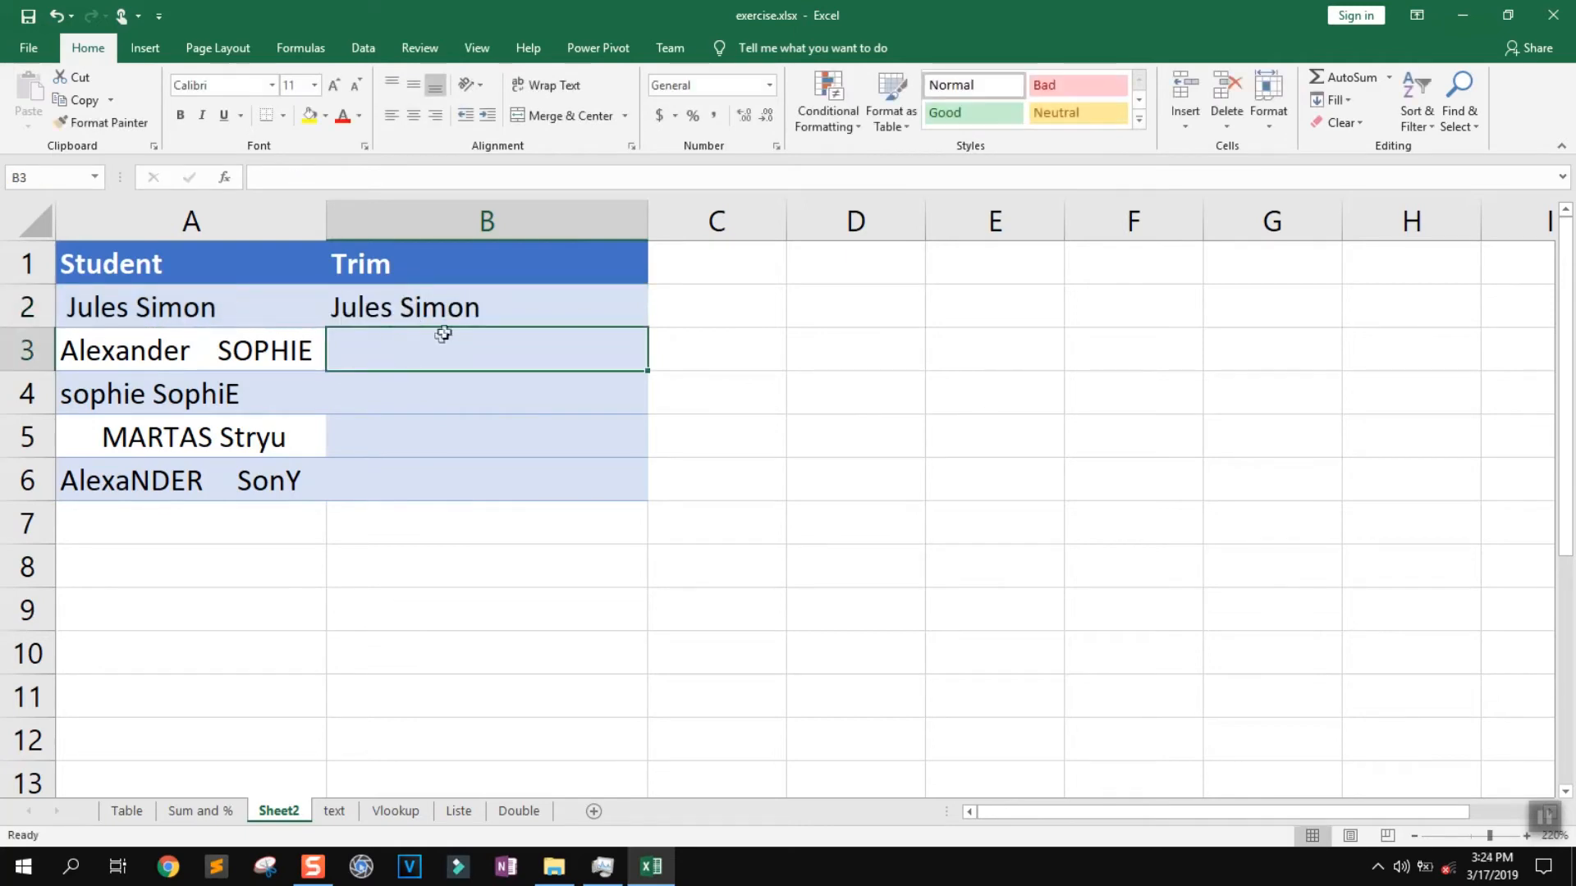
Step: Fill the TRIM formula from B2 down through B6 and compare the trimmed names with the originals
click(444, 309)
drag(650, 329, 626, 504)
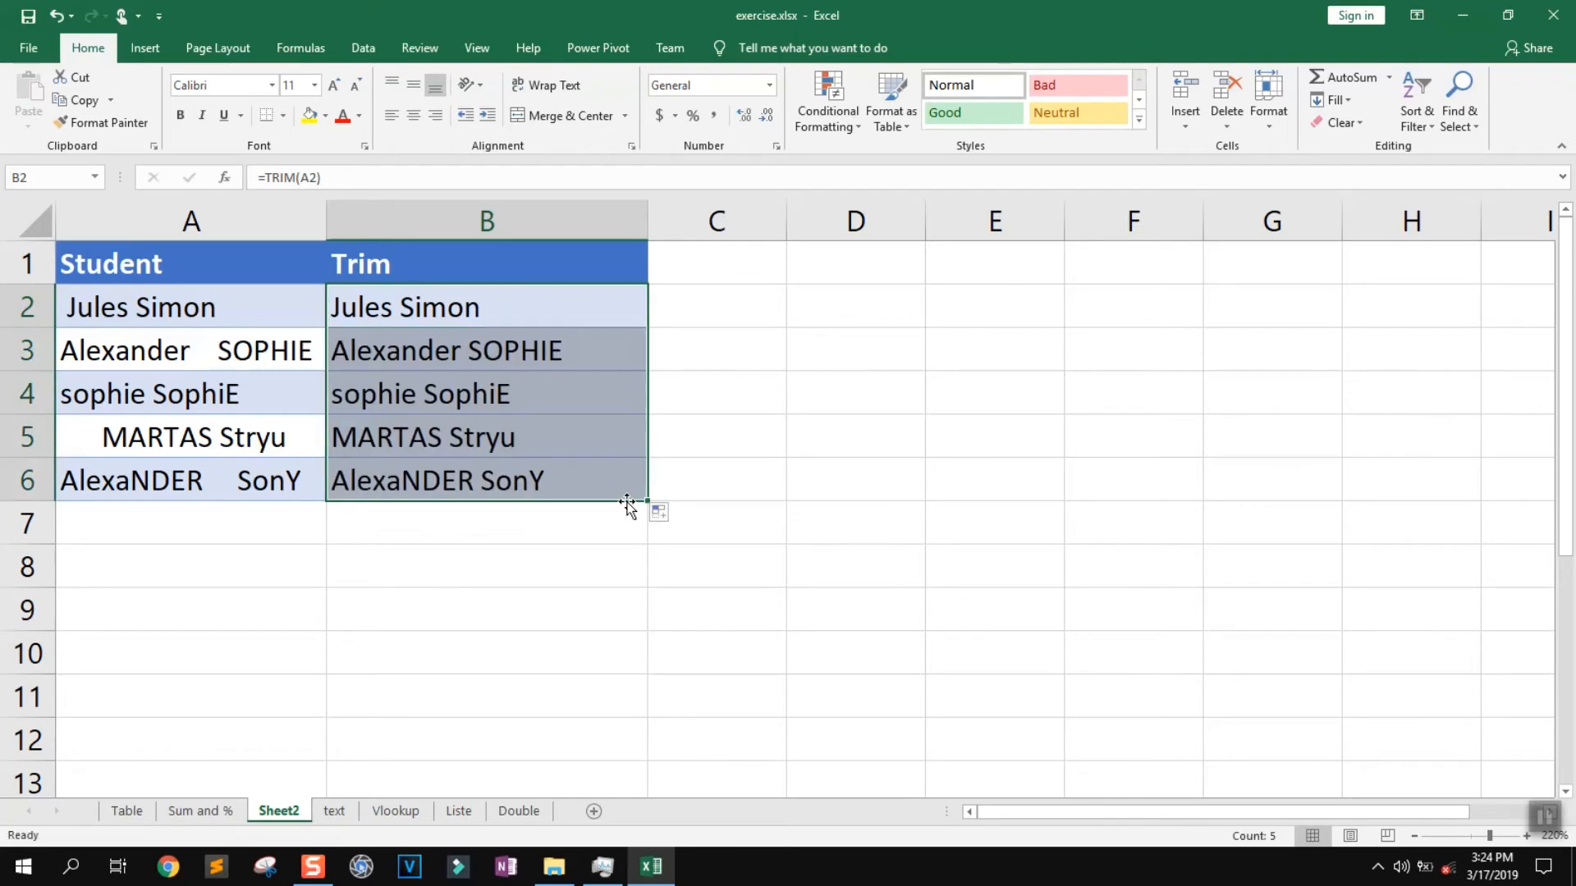
click(436, 505)
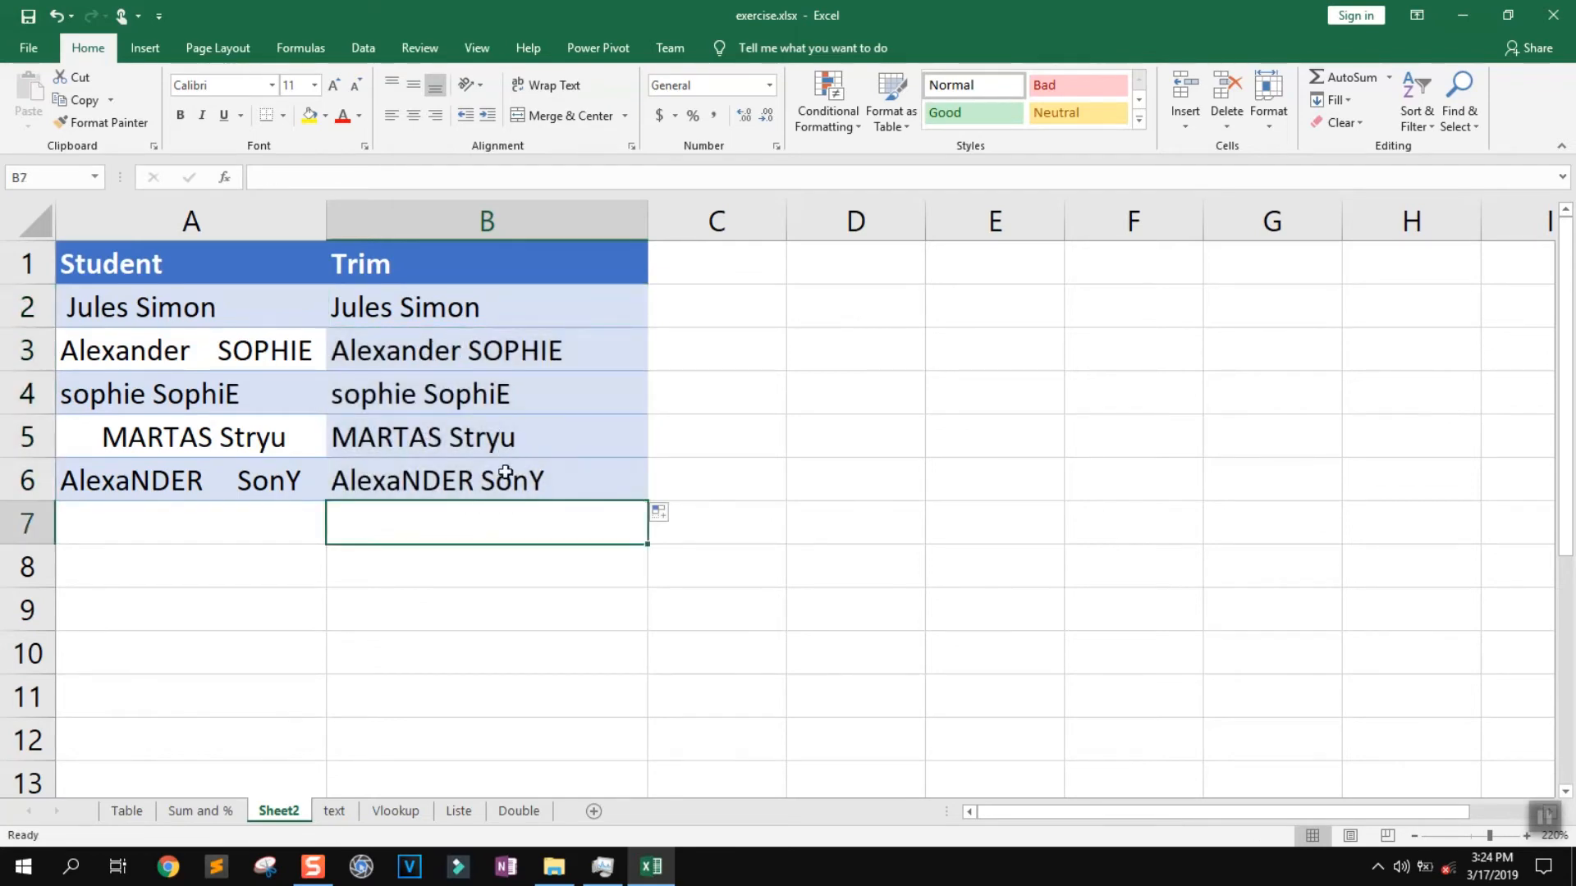
click(182, 432)
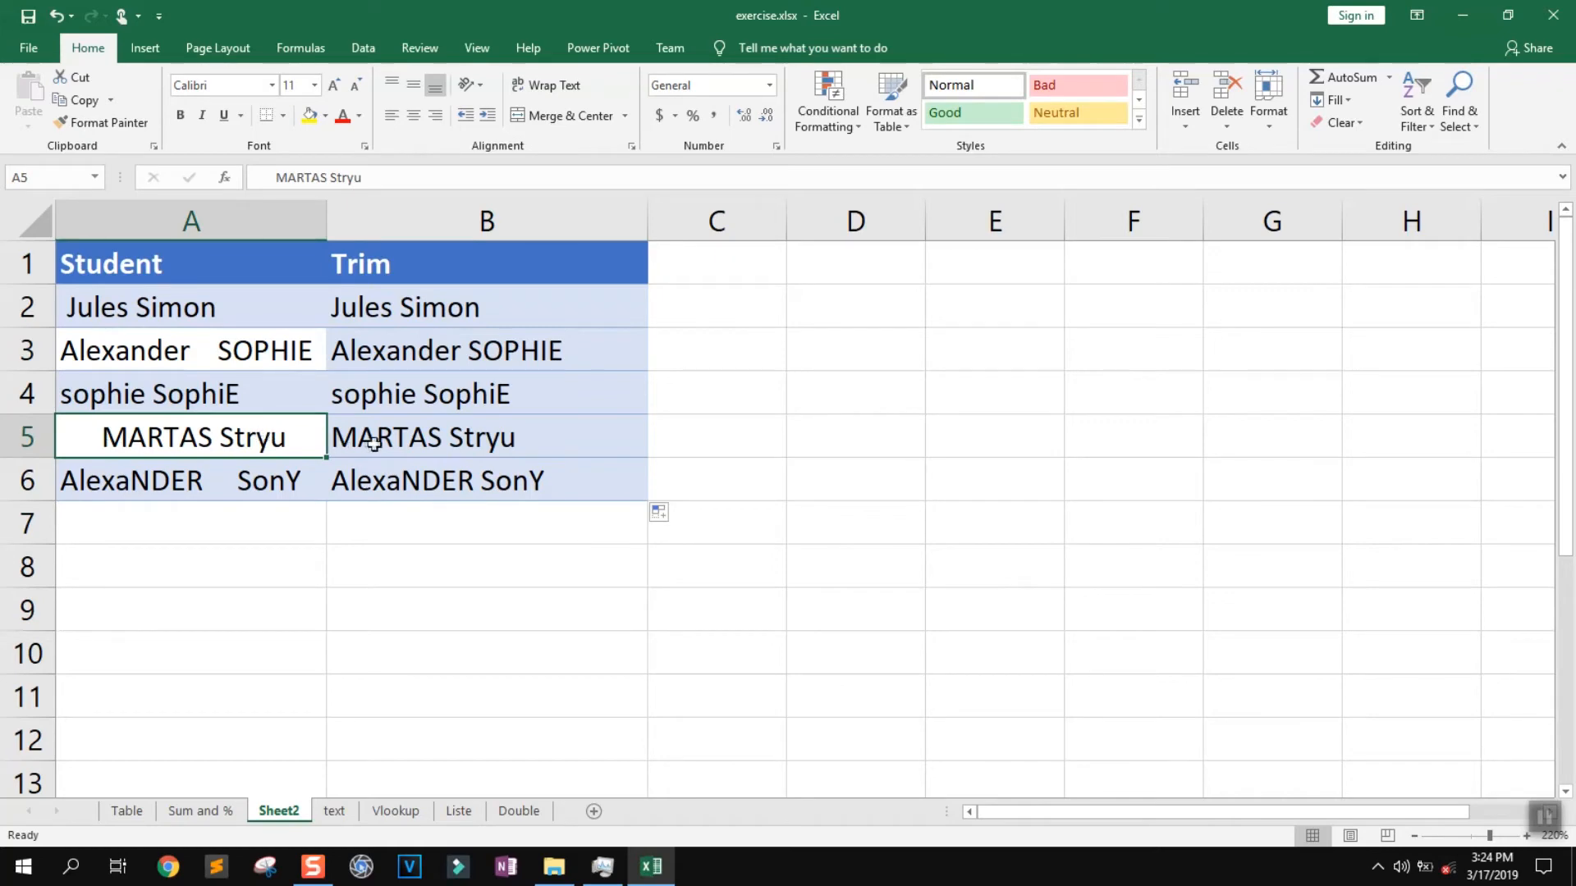
click(487, 480)
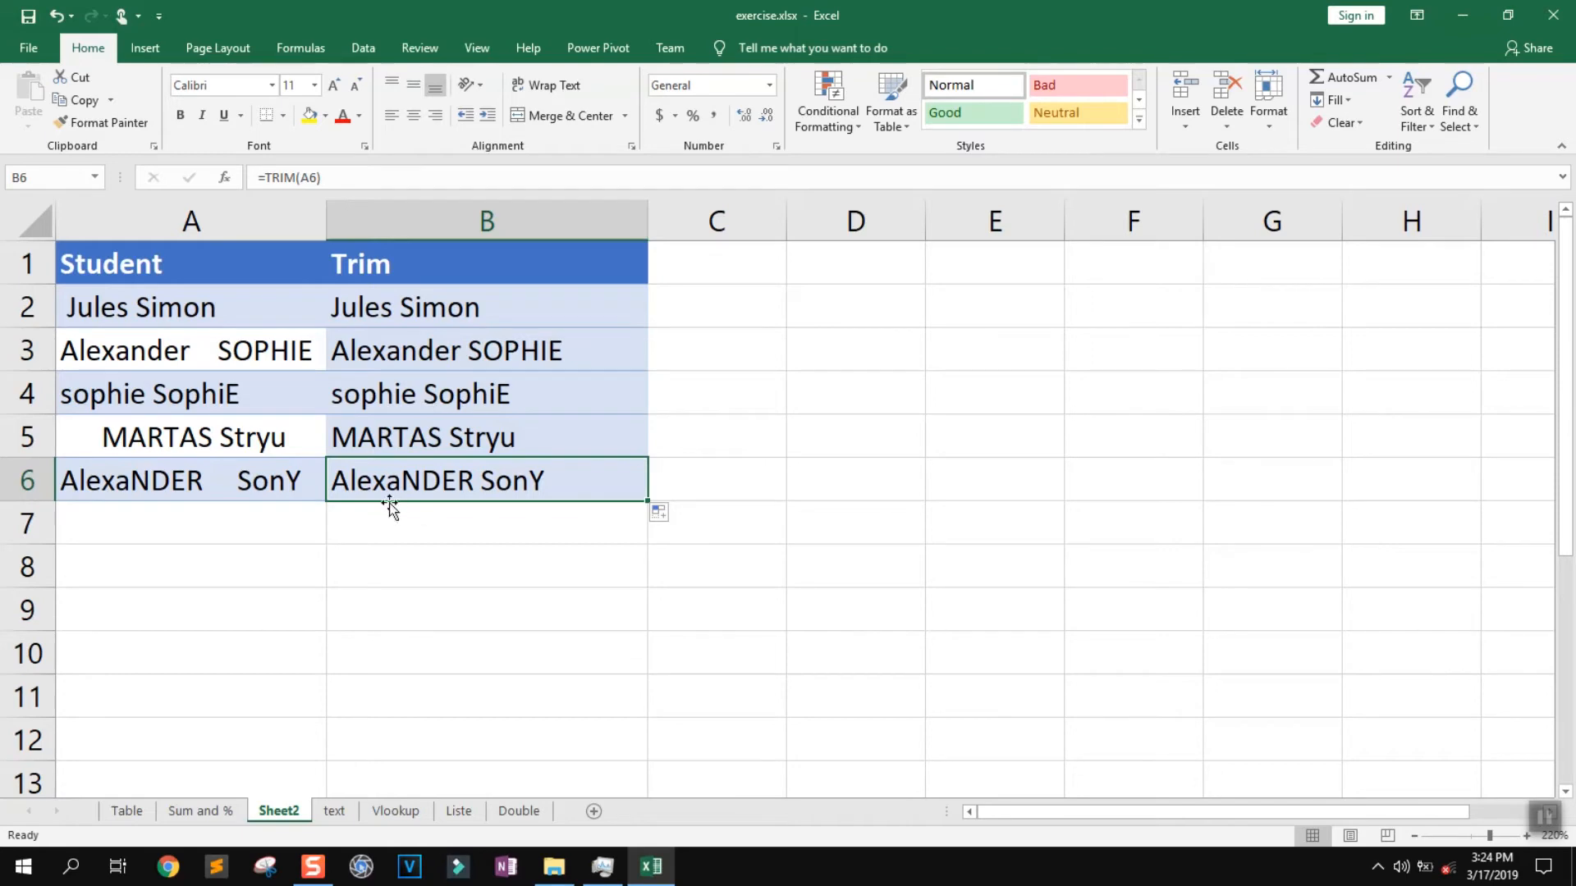
Step: Convert the range A1:F12 on the text sheet into a table with headers
key(ctrl+Page_Down)
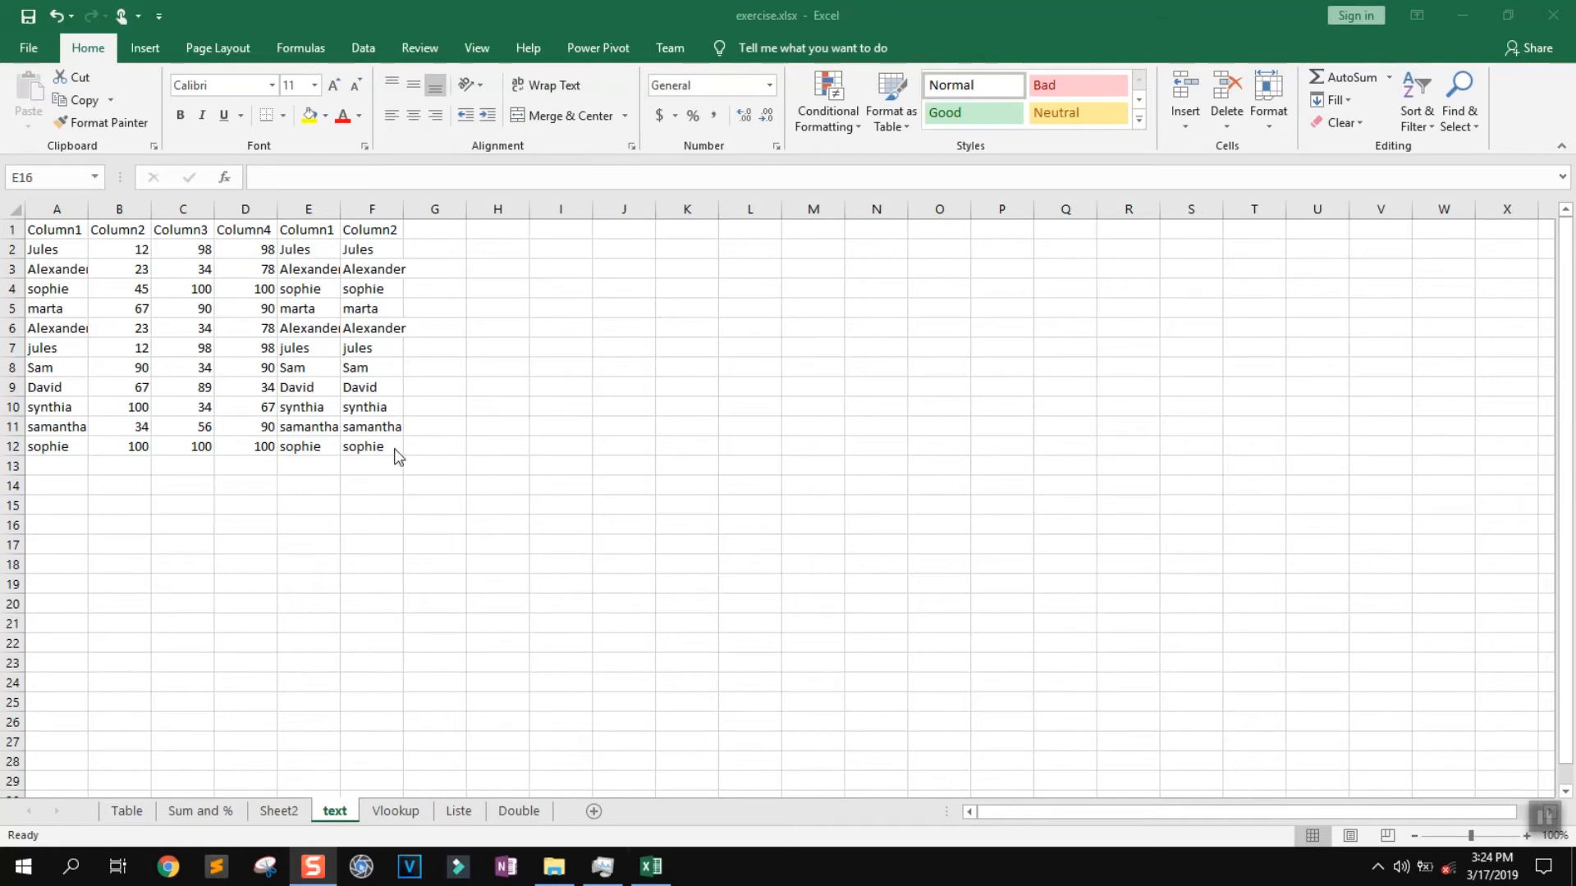
drag(396, 452, 38, 232)
key(ctrl+t)
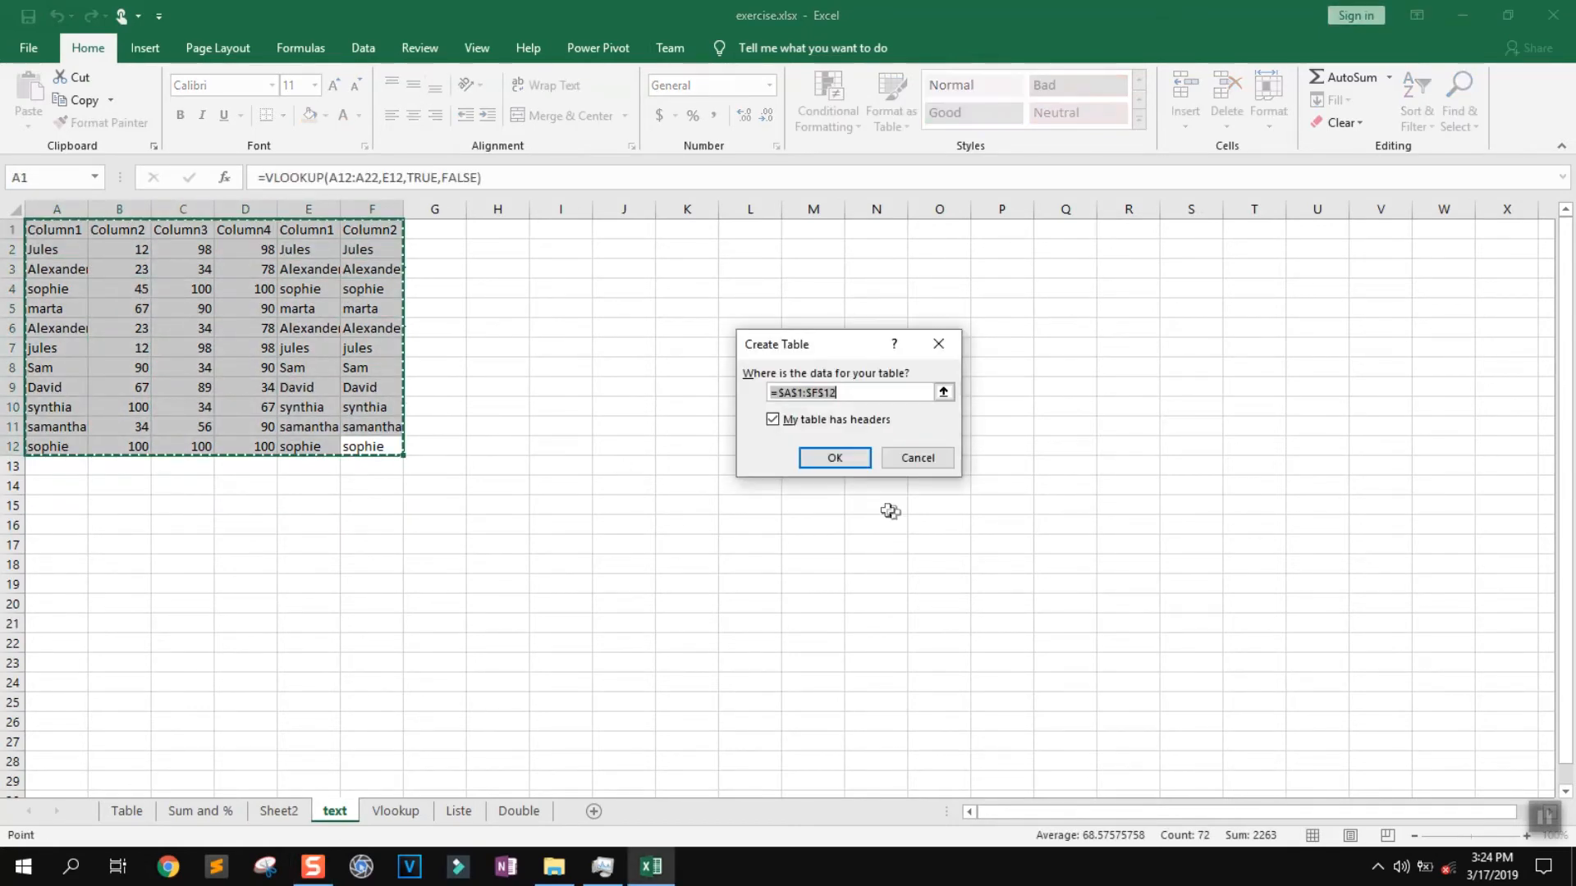
click(827, 459)
click(233, 261)
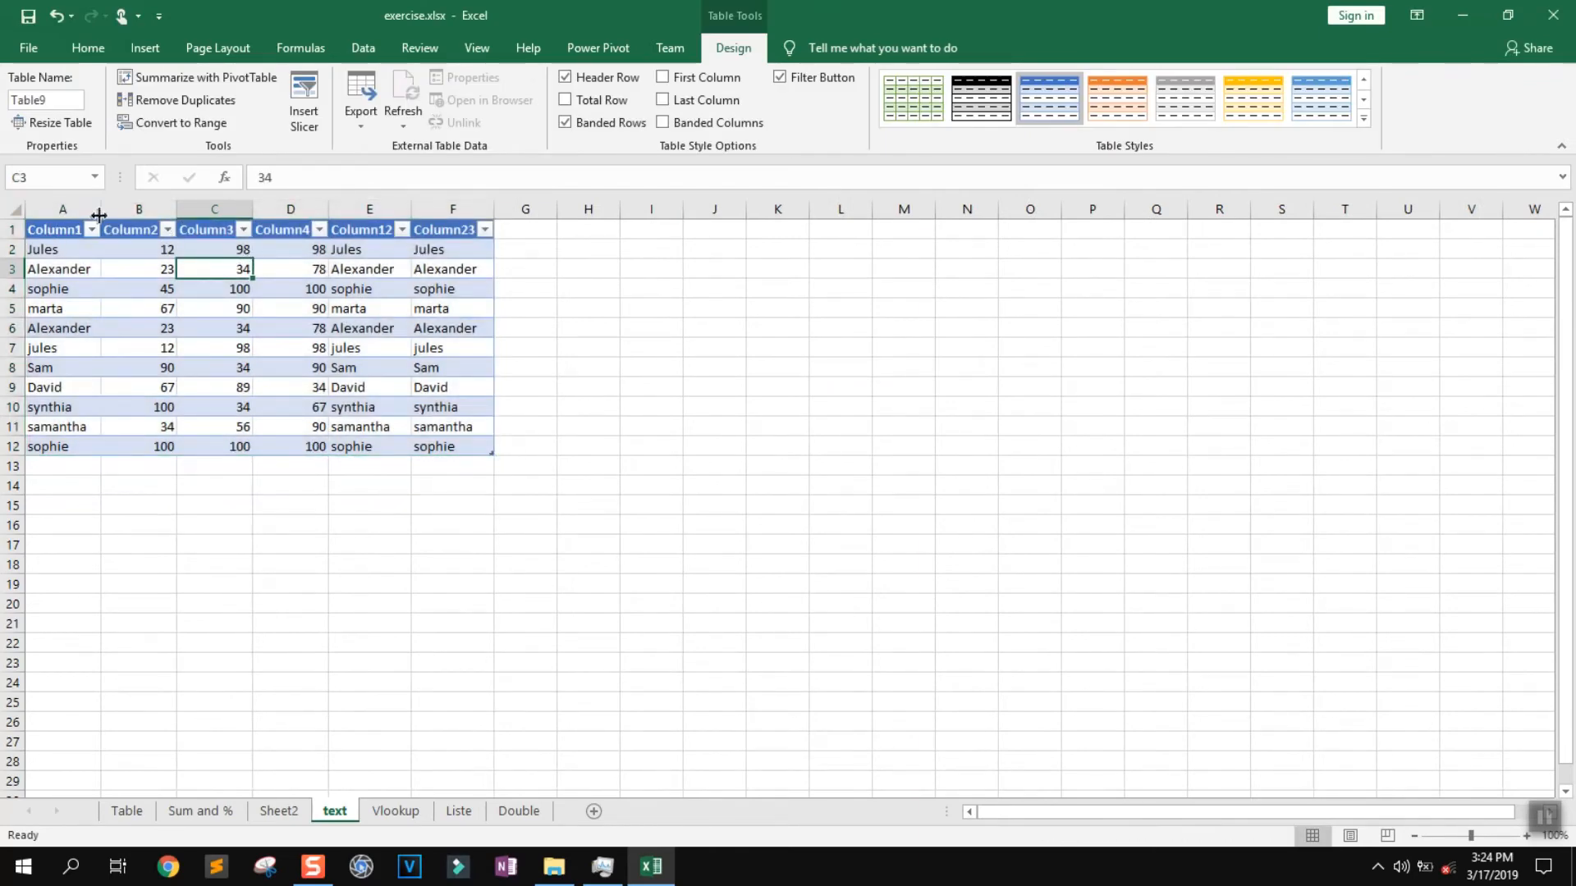
Step: Widen columns A through F of the new table to one equal, roomier width
double_click(100, 210)
drag(183, 211, 210, 211)
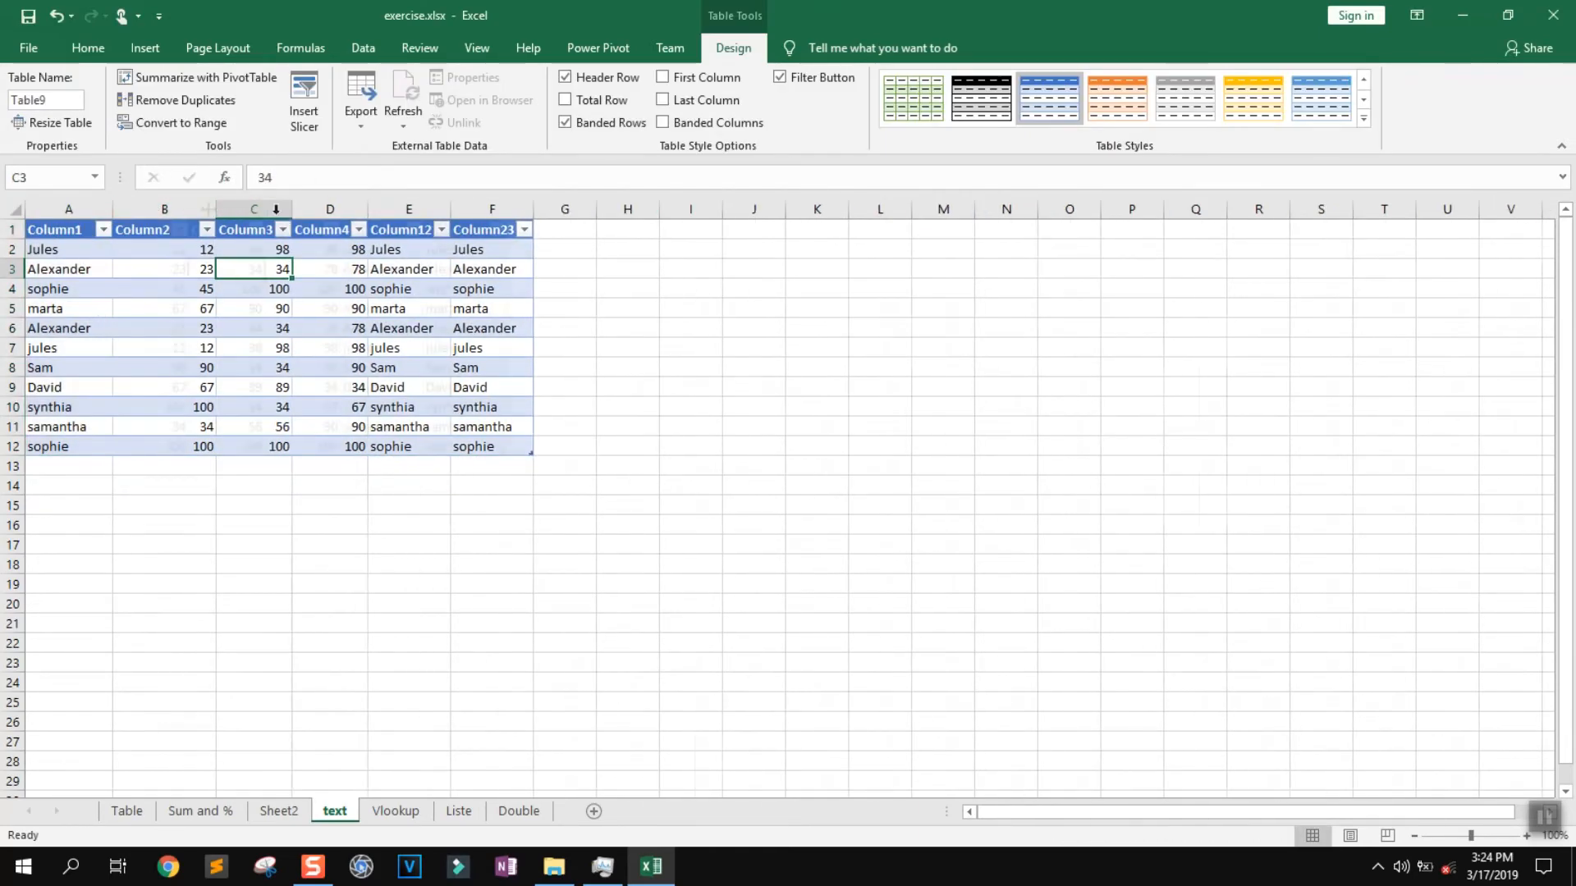
drag(39, 208, 619, 211)
click(275, 446)
double_click(248, 231)
text(+)
scroll(246, 231, down, 10)
click(246, 231)
scroll(246, 231, up, 10)
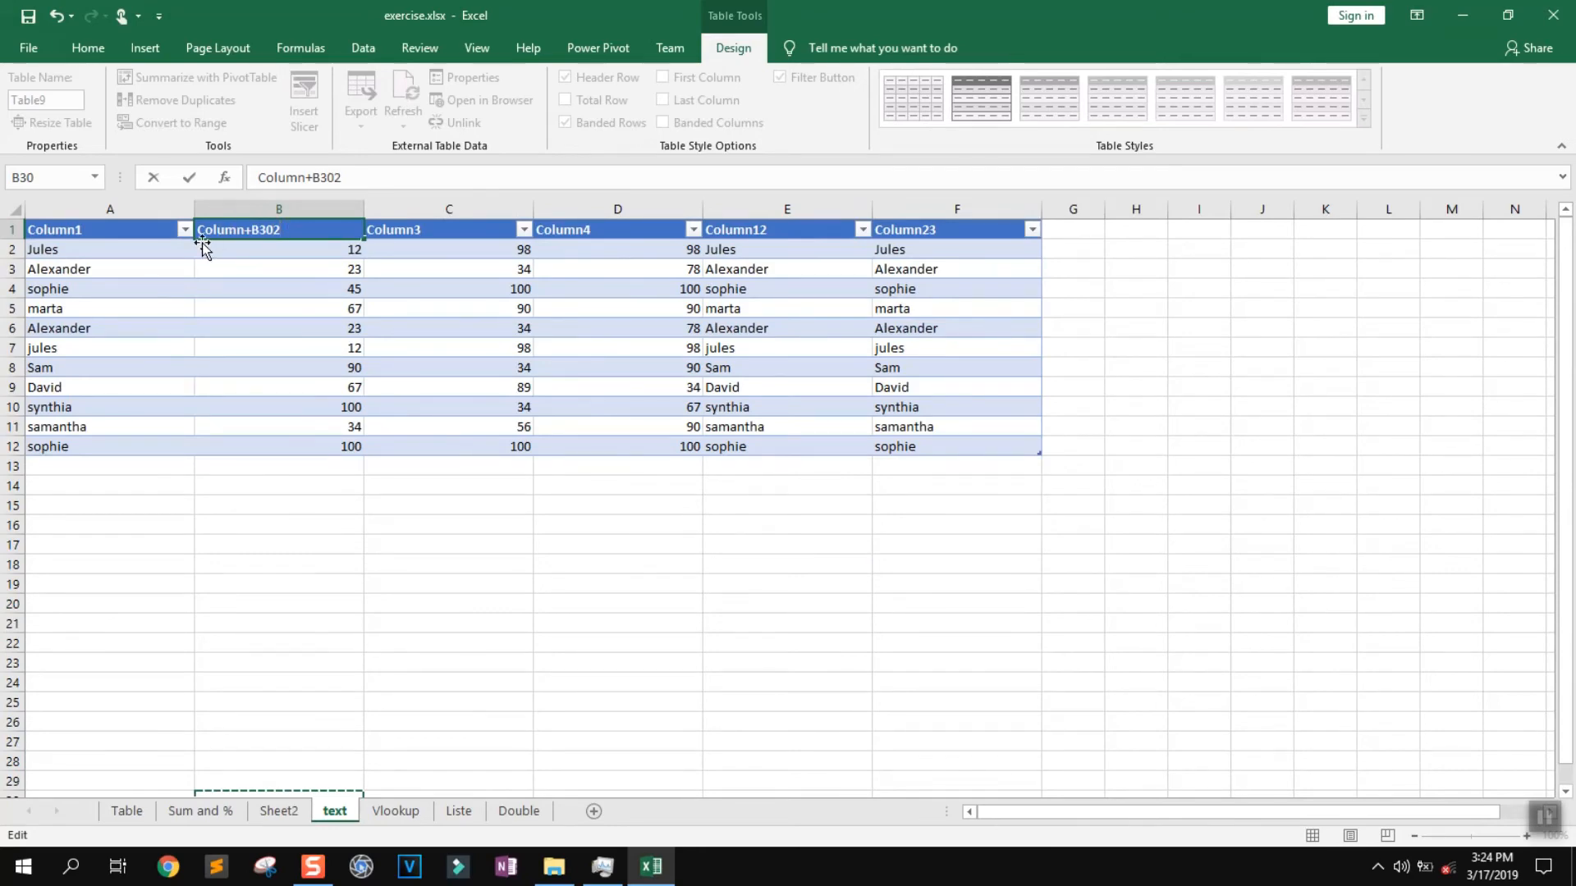
Step: Rename the table headers in B1 through E1 to "math", "Bio", "Hisotry" and "Physics"
drag(365, 176, 259, 176)
text(math)
key(Tab)
text(Bio)
key(Tab)
text(Hisotry)
key(Tab)
text(Physics)
key(Tab)
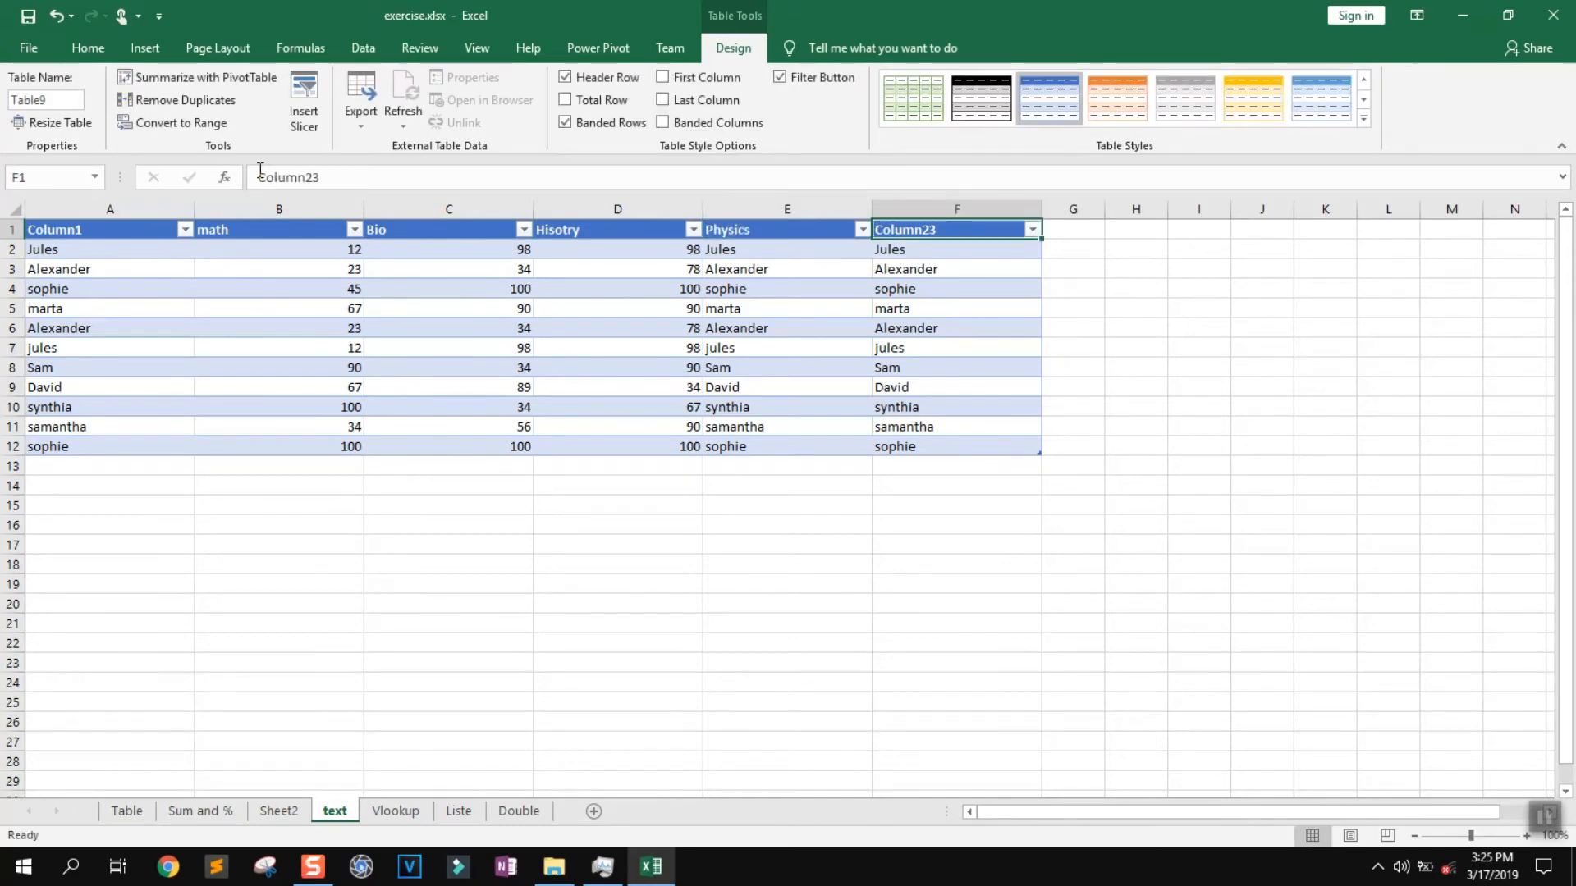
Step: Rename the table header in E1 to "passing"
click(750, 230)
text(pass)
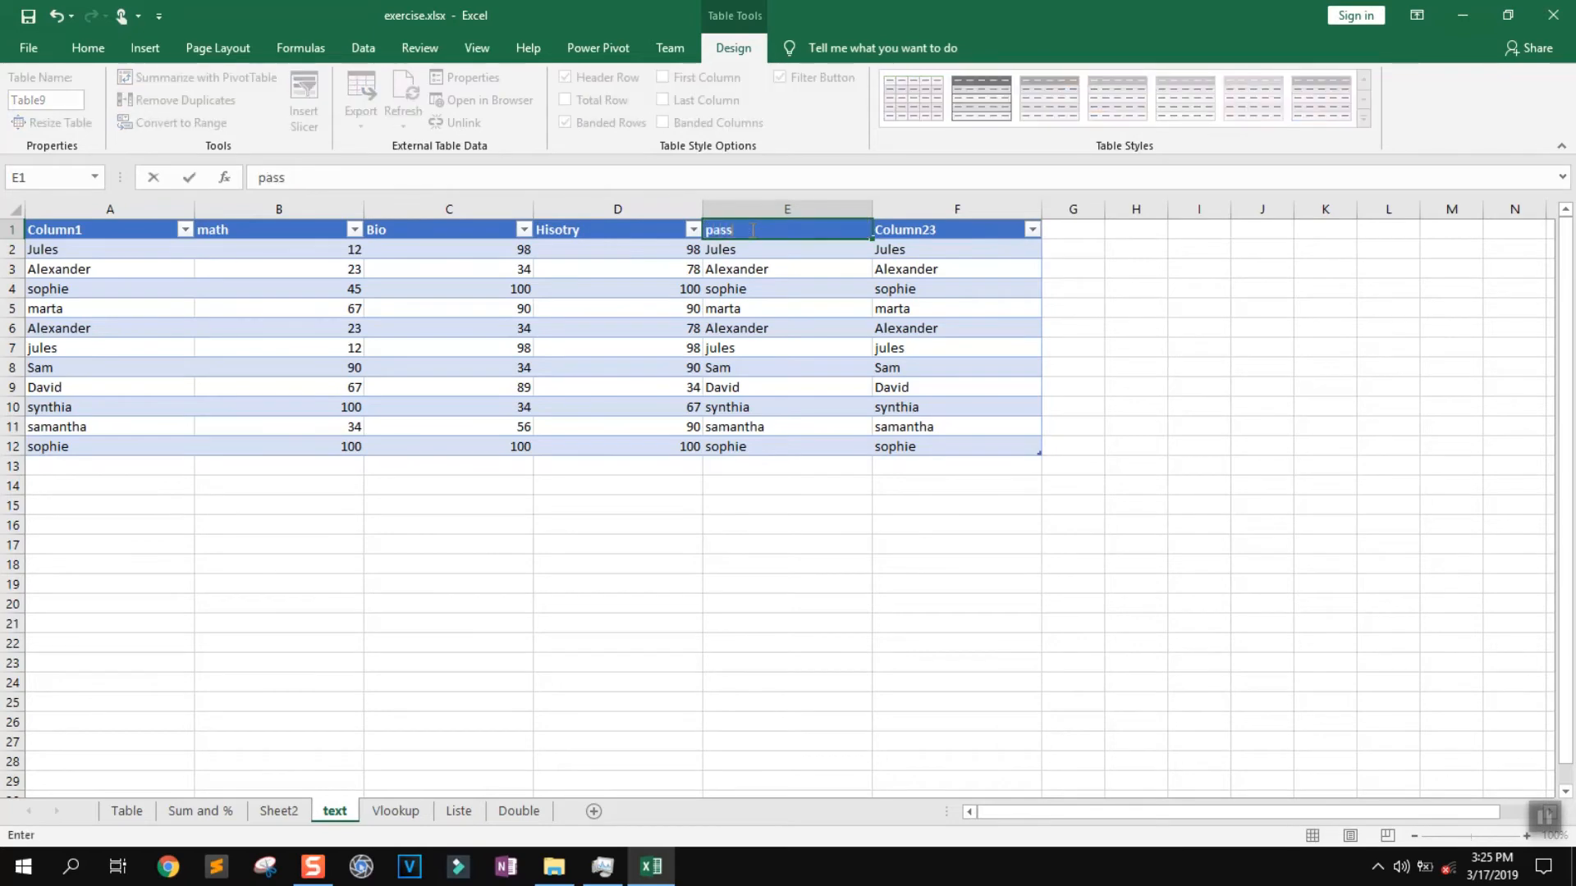
text(ing)
click(763, 683)
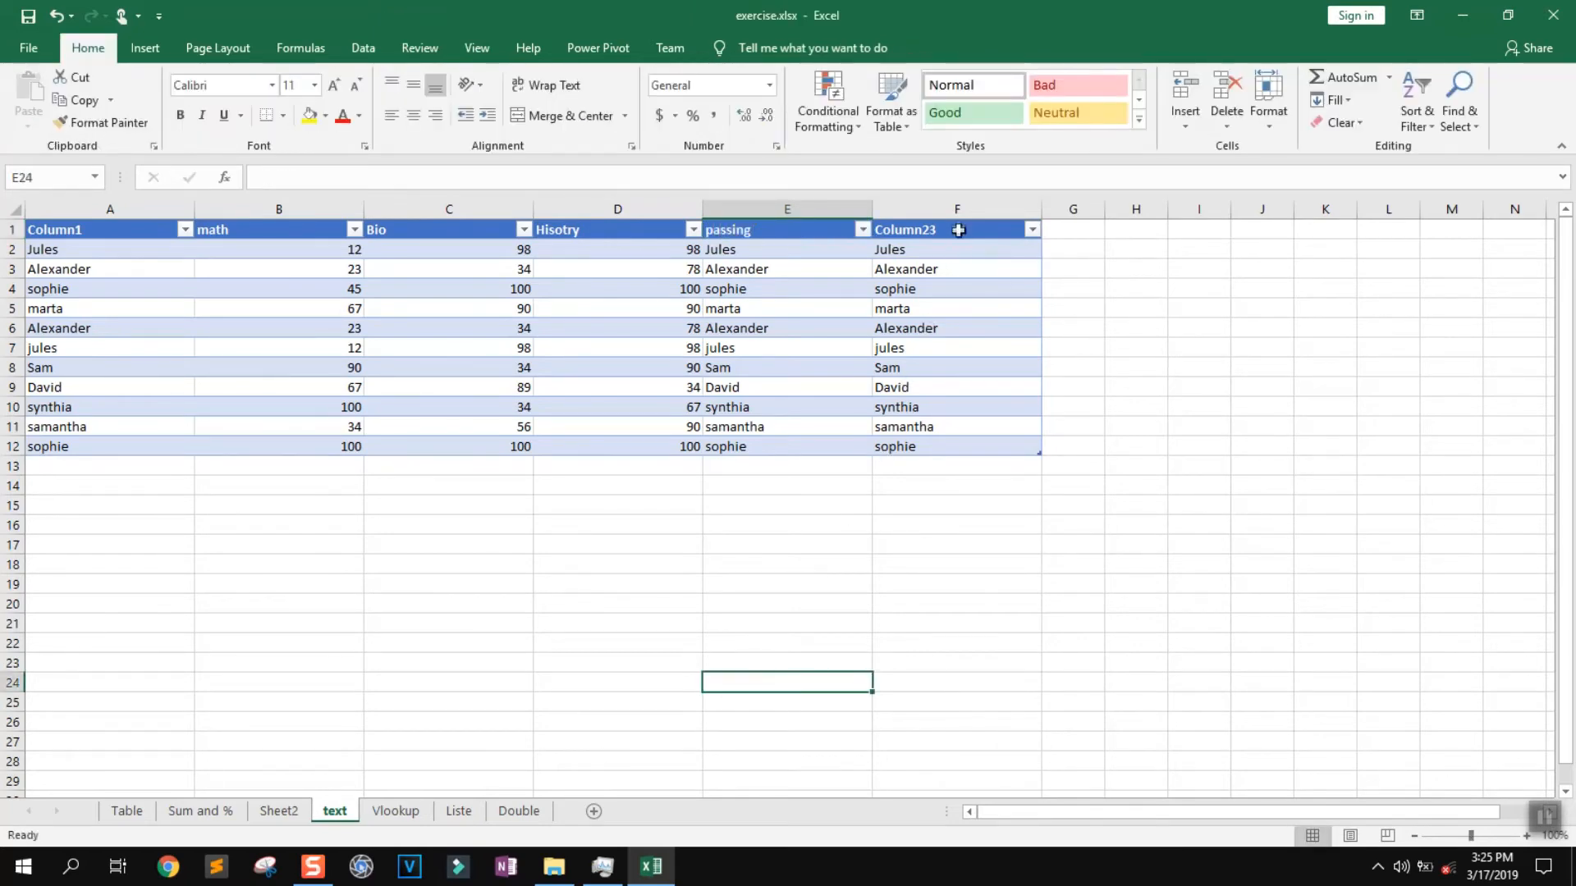
Step: Delete the surplus column F, headed Column23, from the sheet
click(958, 209)
right_click(958, 210)
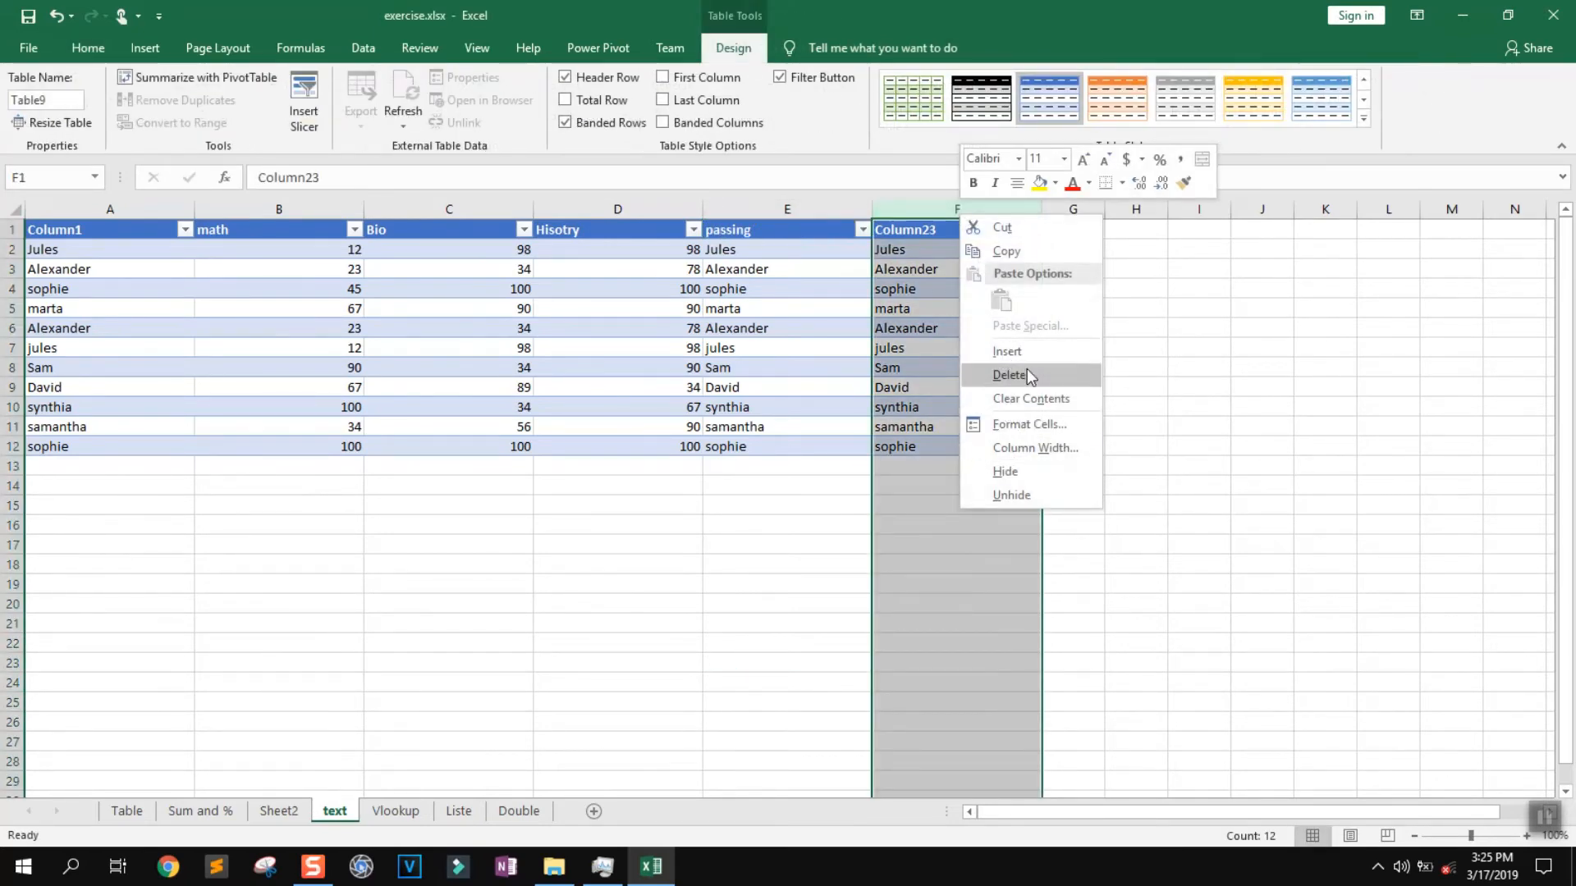
click(1027, 368)
click(572, 549)
drag(102, 249, 574, 468)
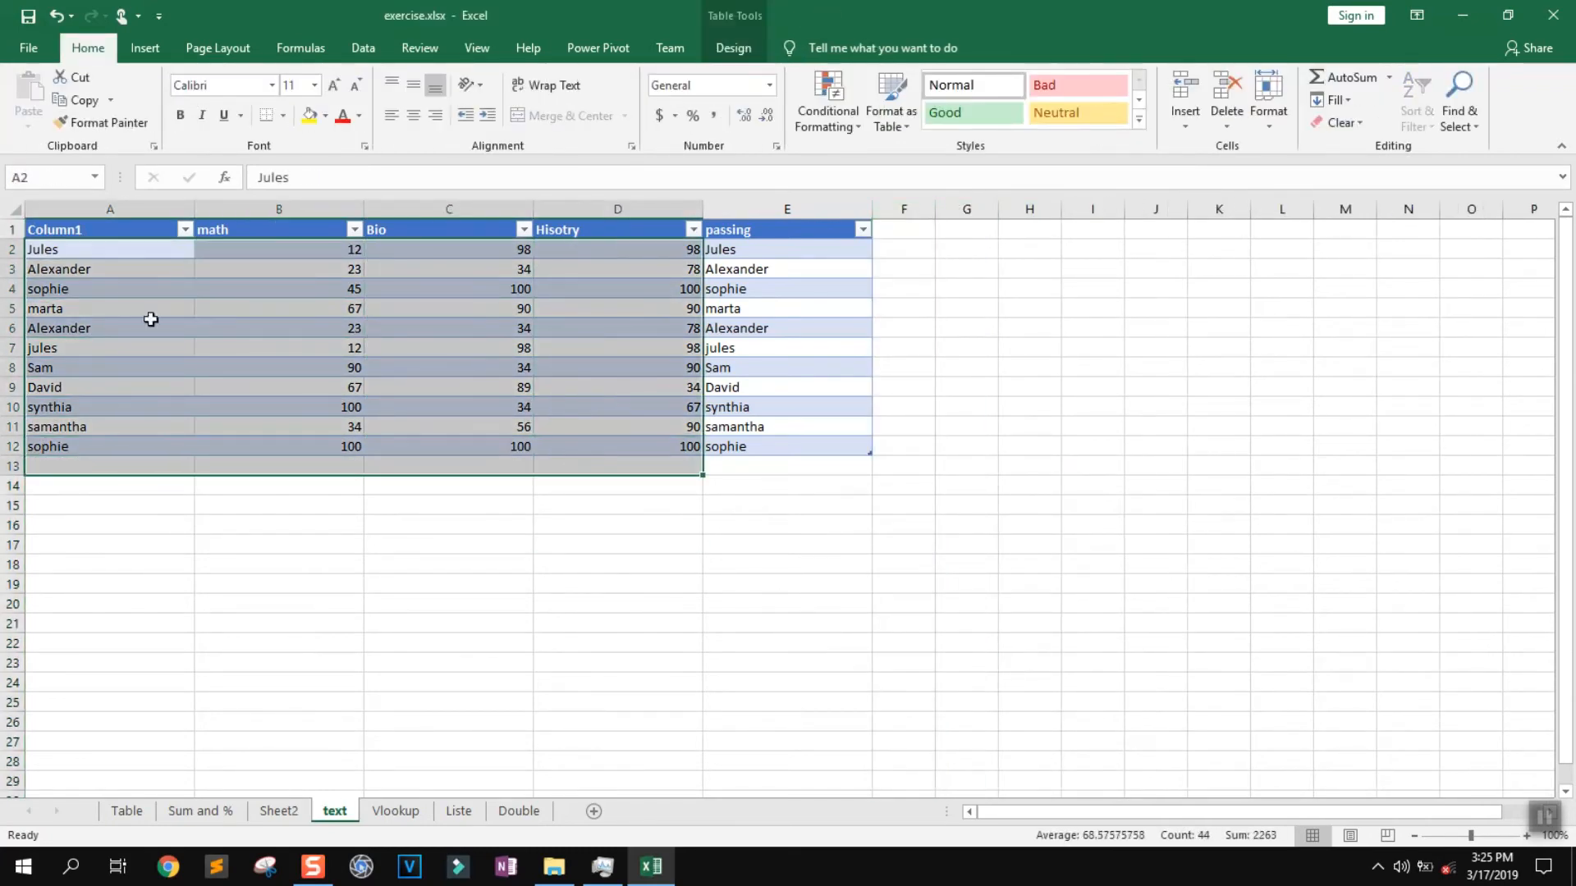
click(107, 243)
click(90, 312)
click(81, 348)
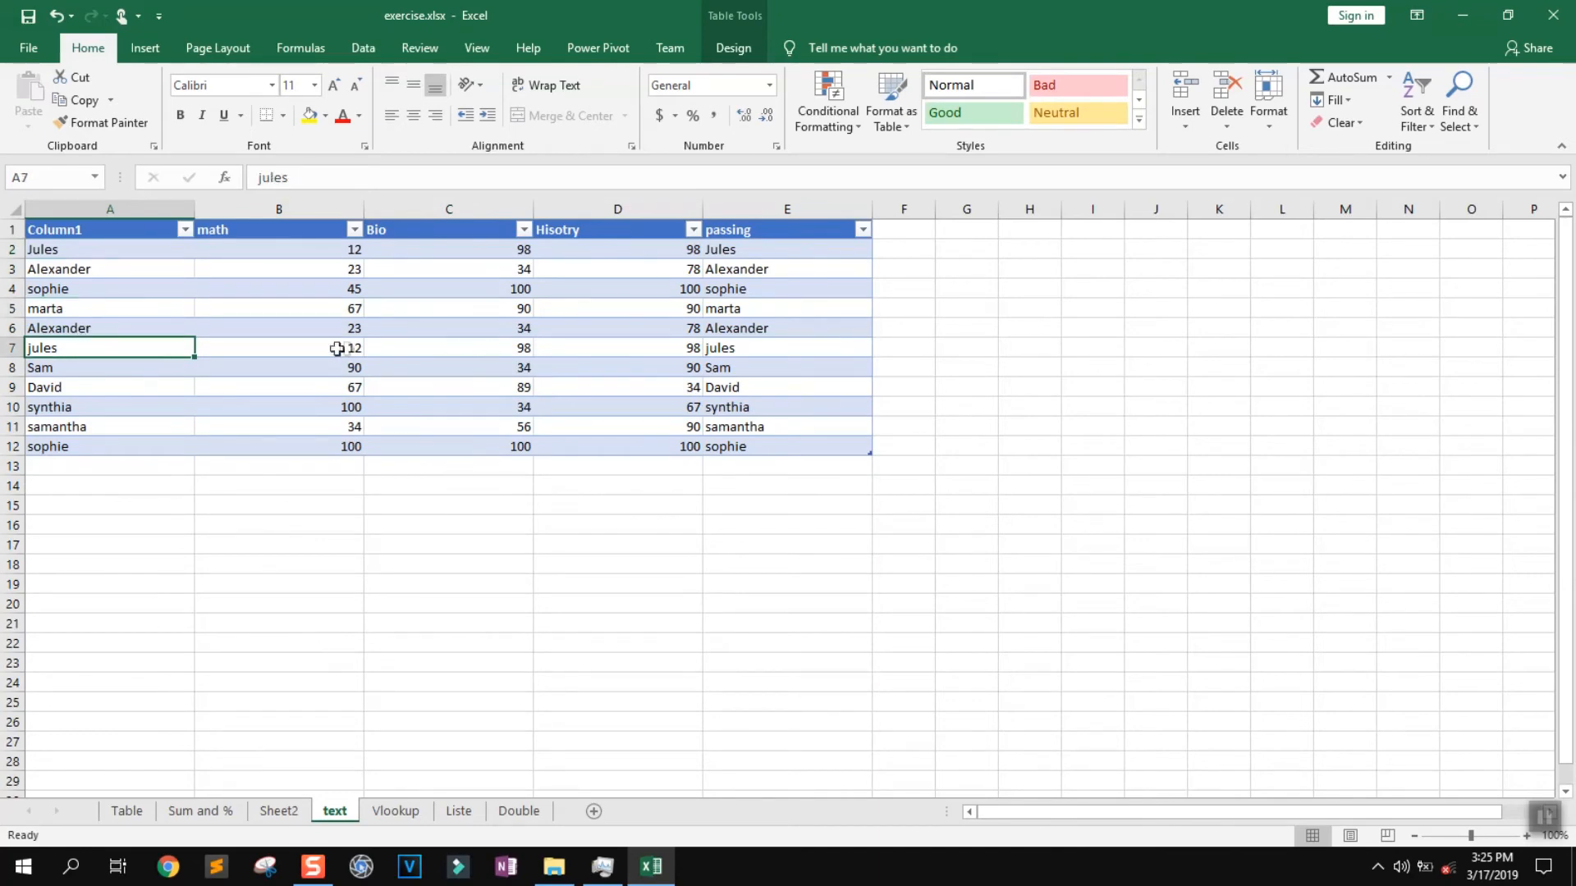
Step: Create a conditional formatting rule that formats only cells containing blanks, with a red background fill
drag(774, 454, 182, 238)
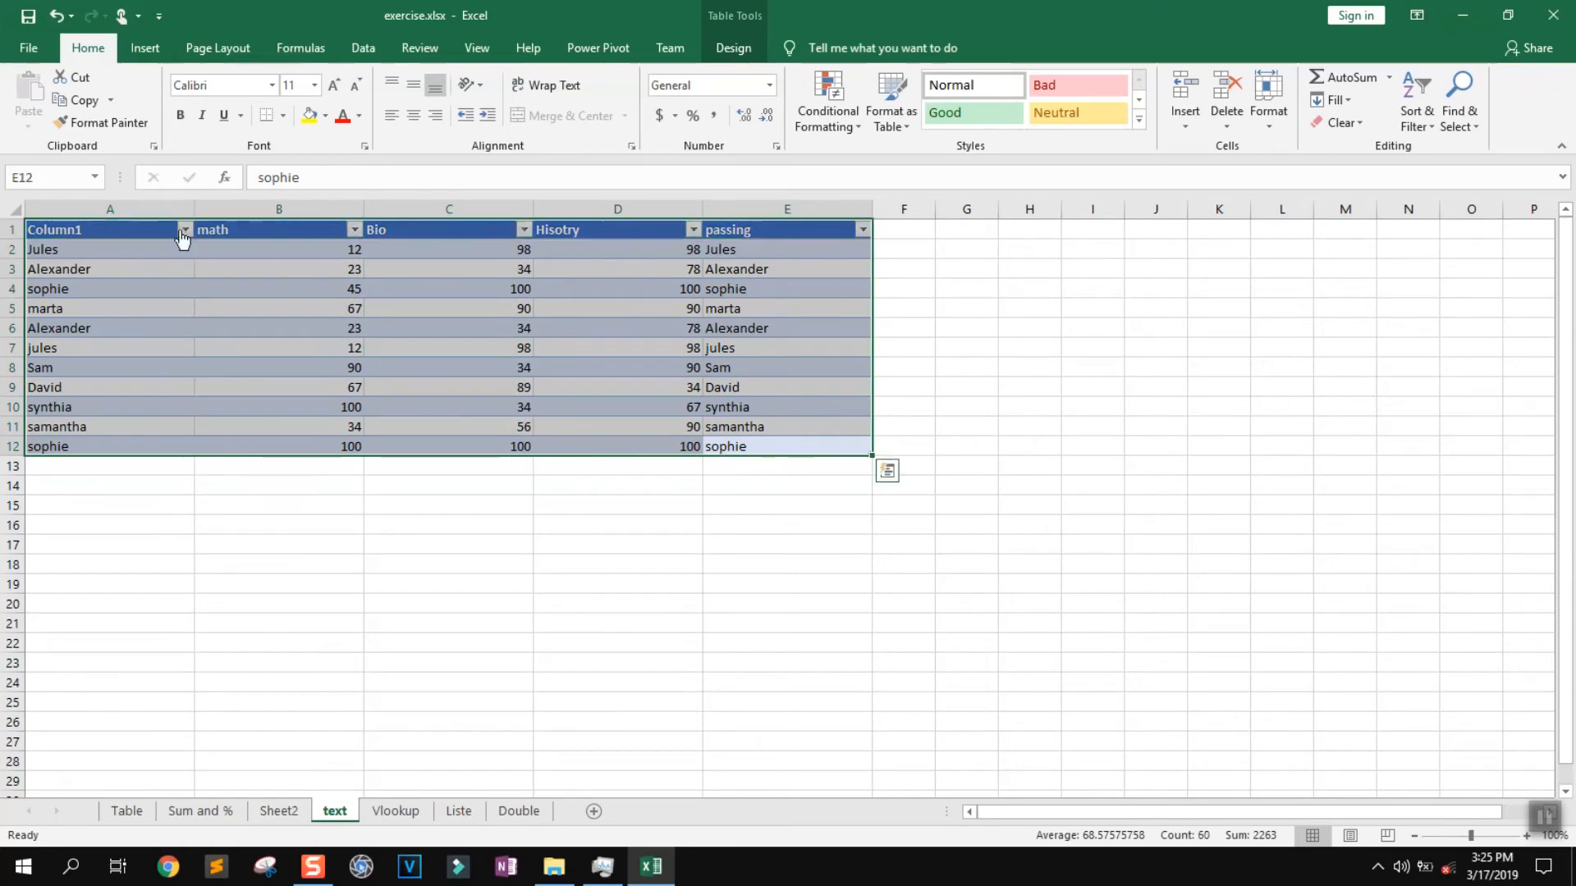
click(856, 133)
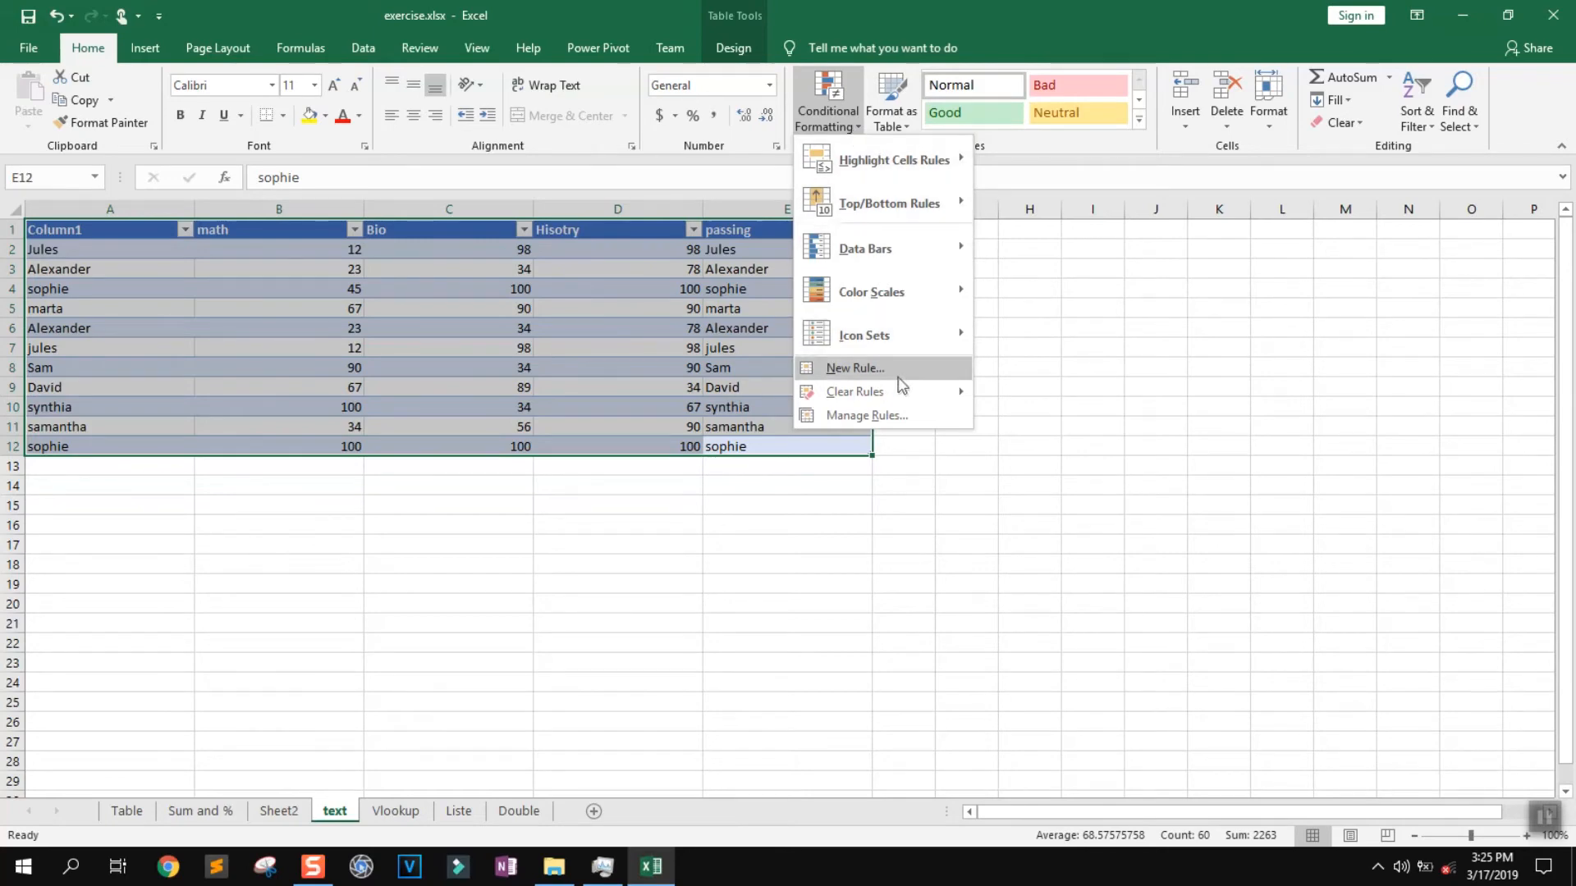
click(902, 374)
drag(941, 248, 1217, 198)
click(1002, 273)
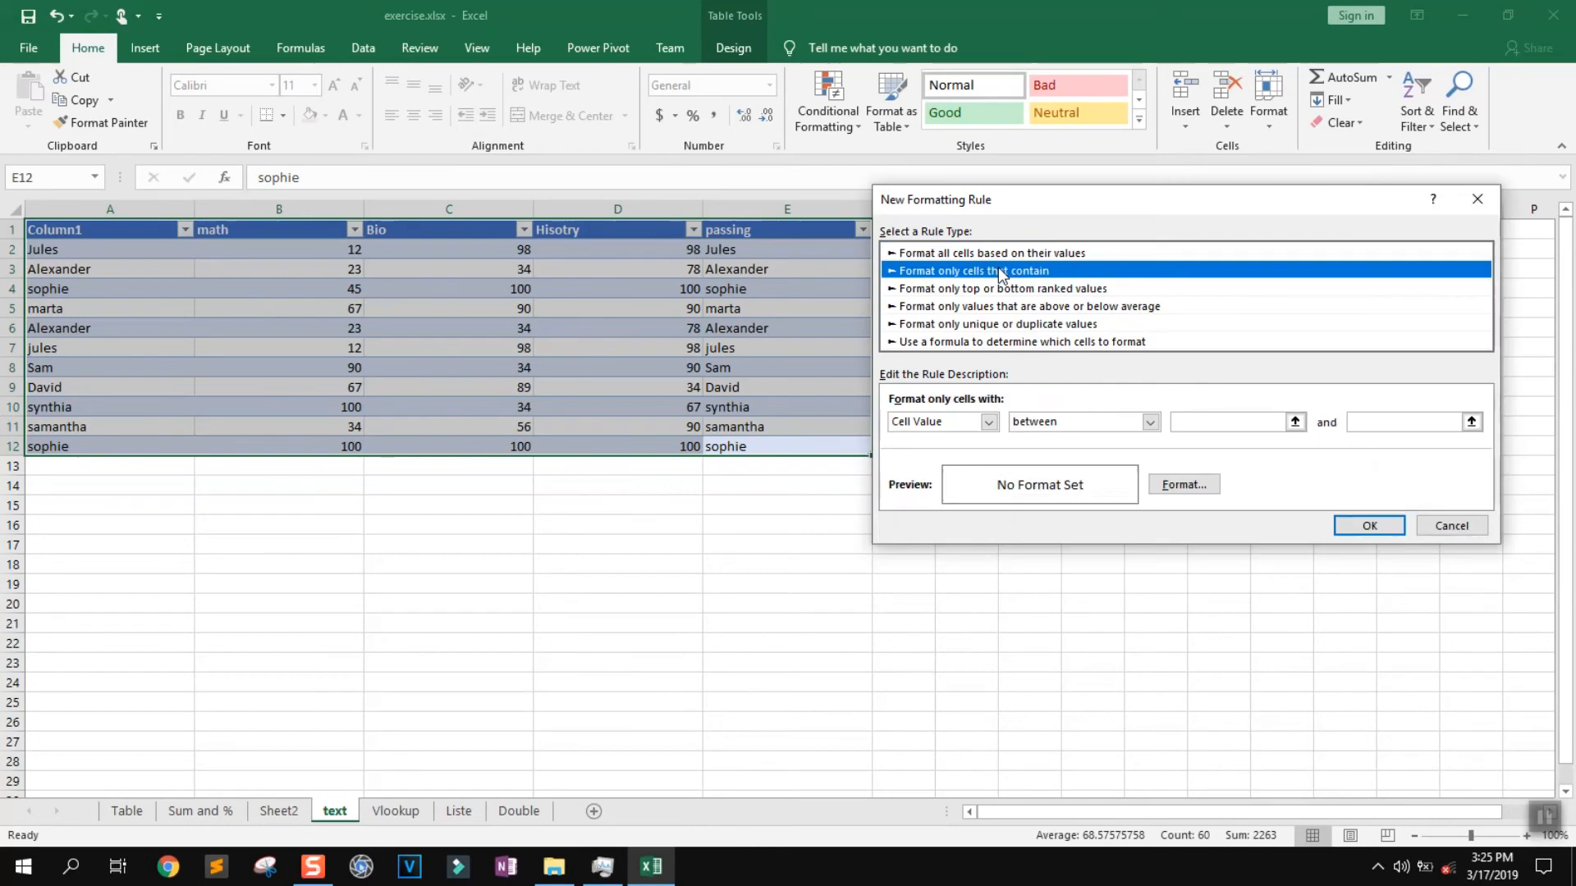
click(989, 423)
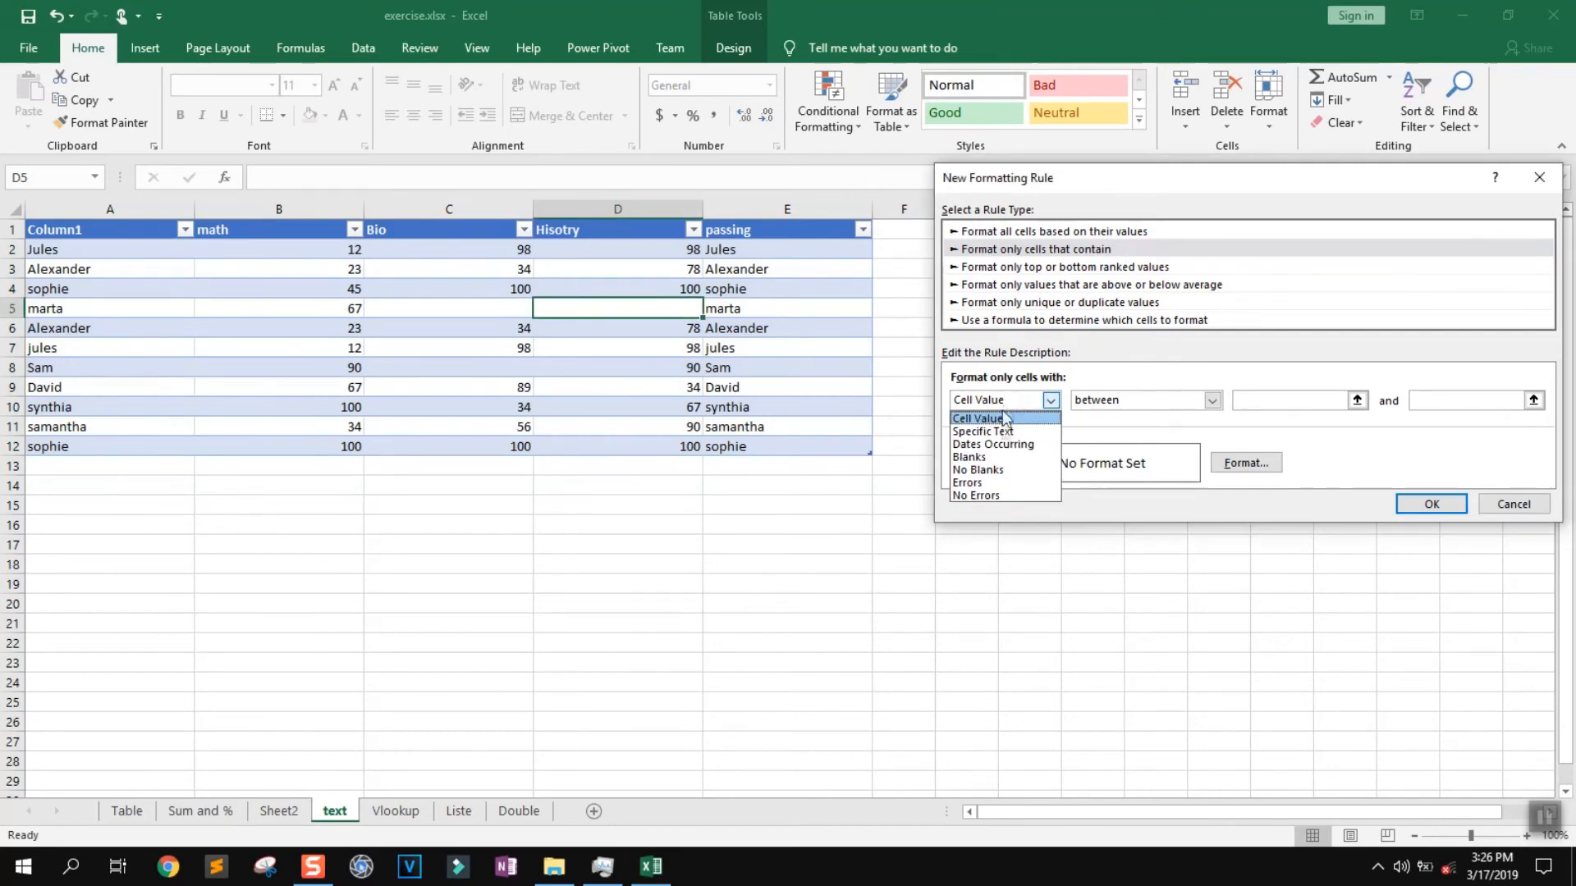
click(973, 457)
click(1231, 466)
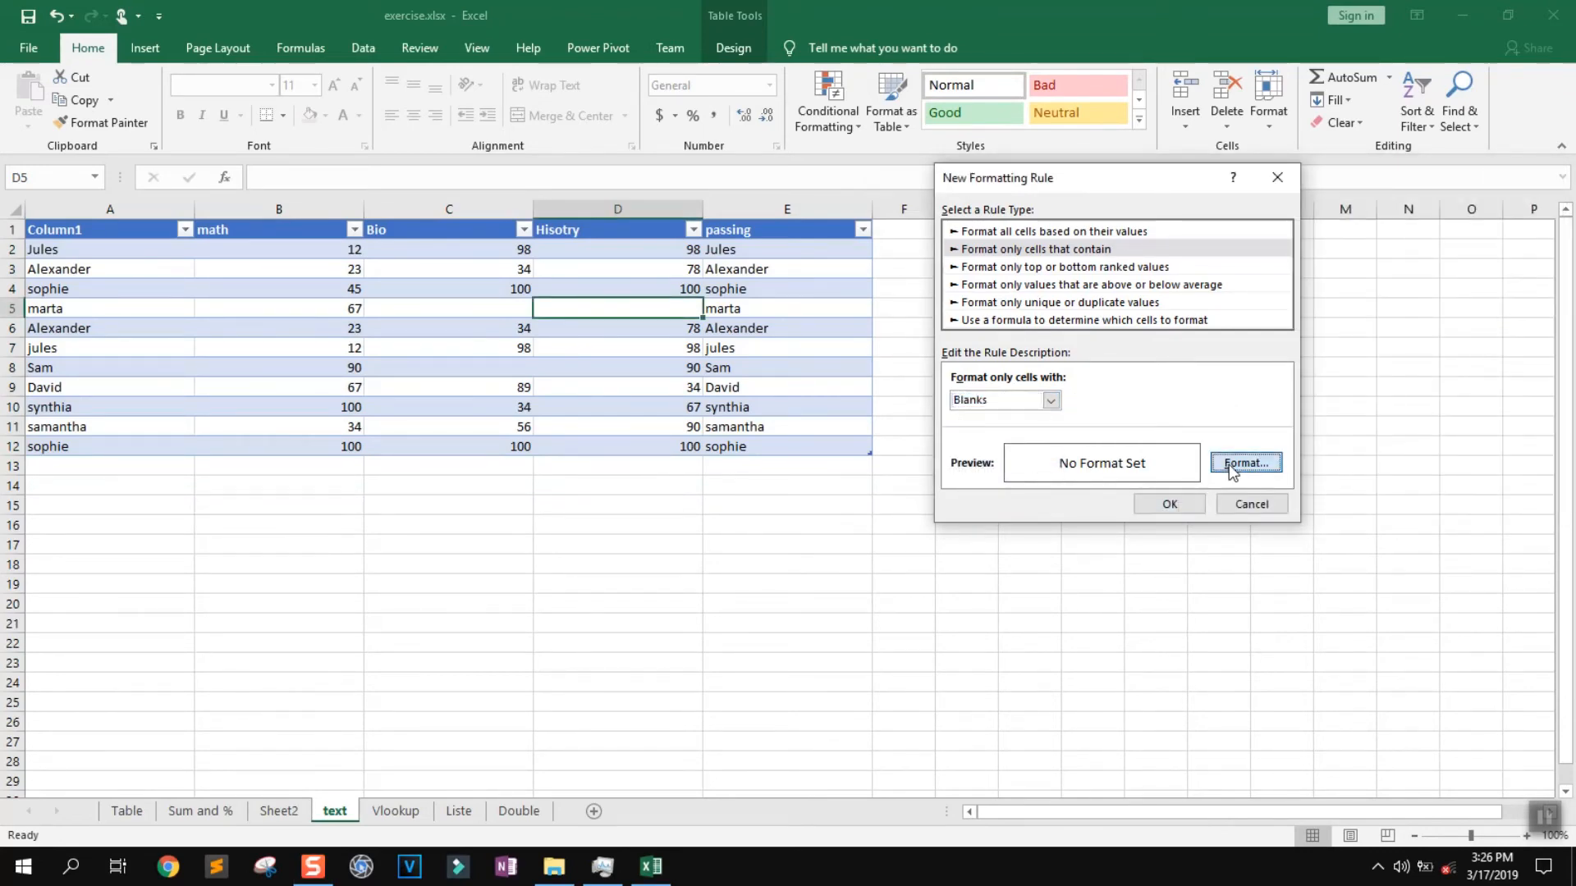
click(1069, 135)
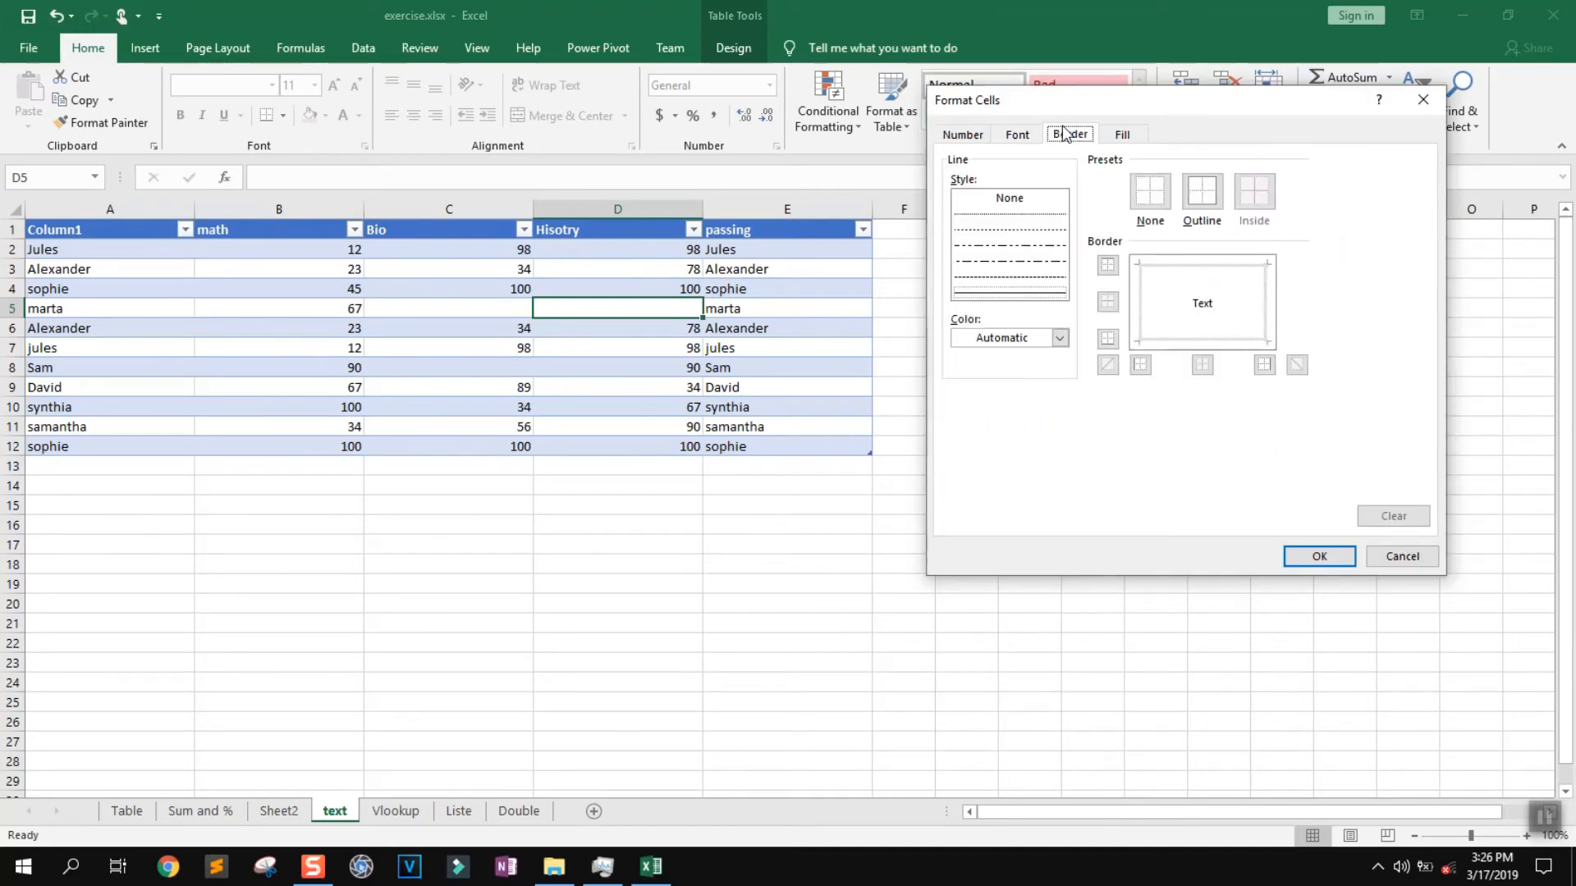
click(1121, 135)
click(977, 327)
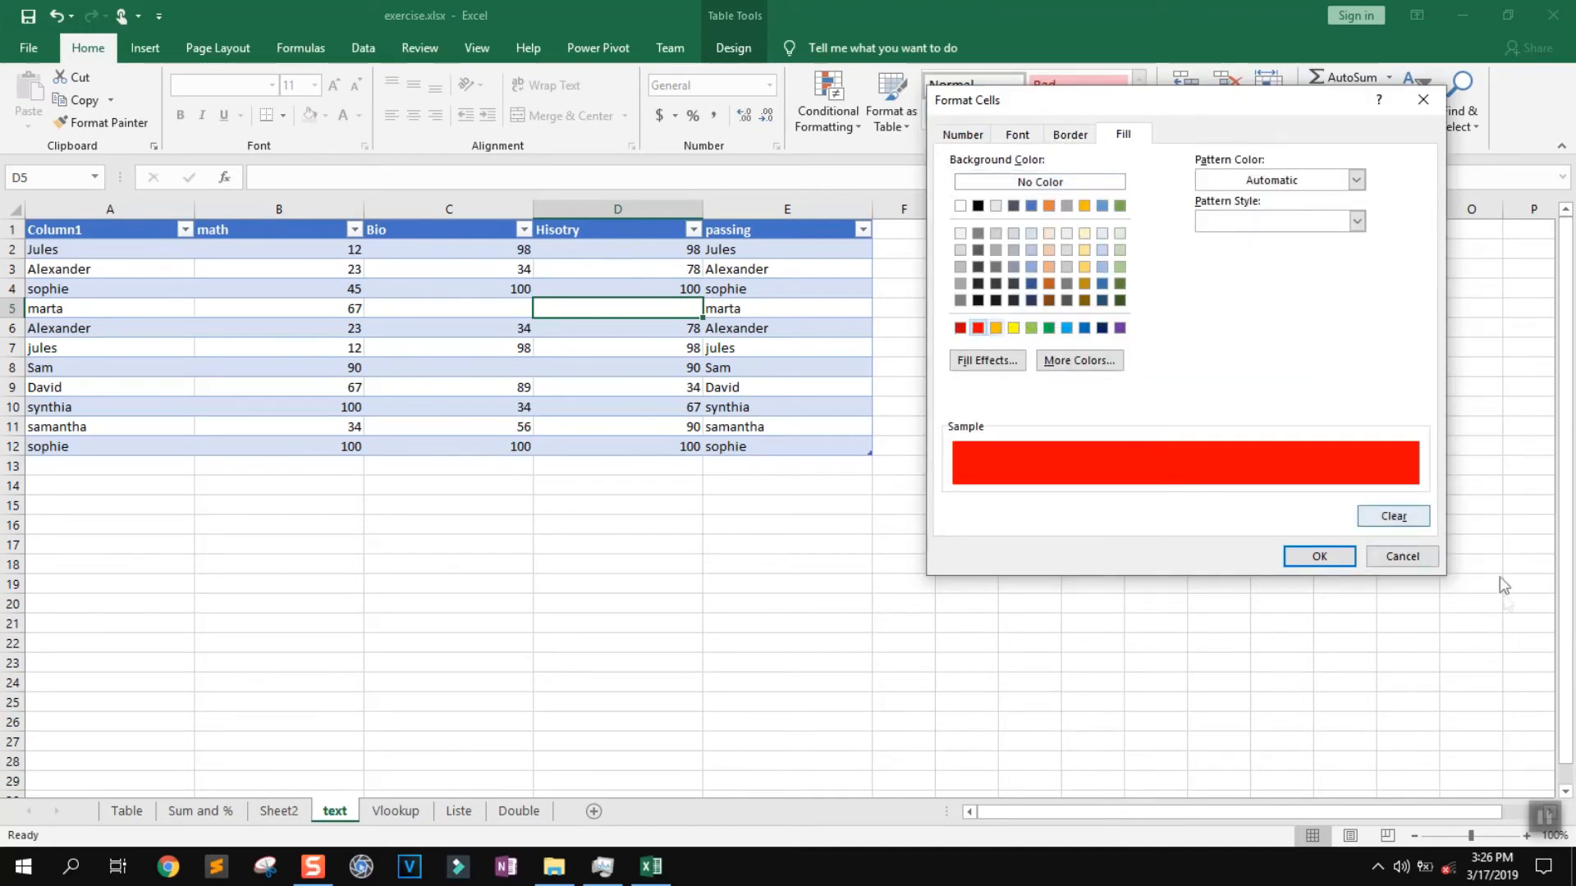
click(1344, 557)
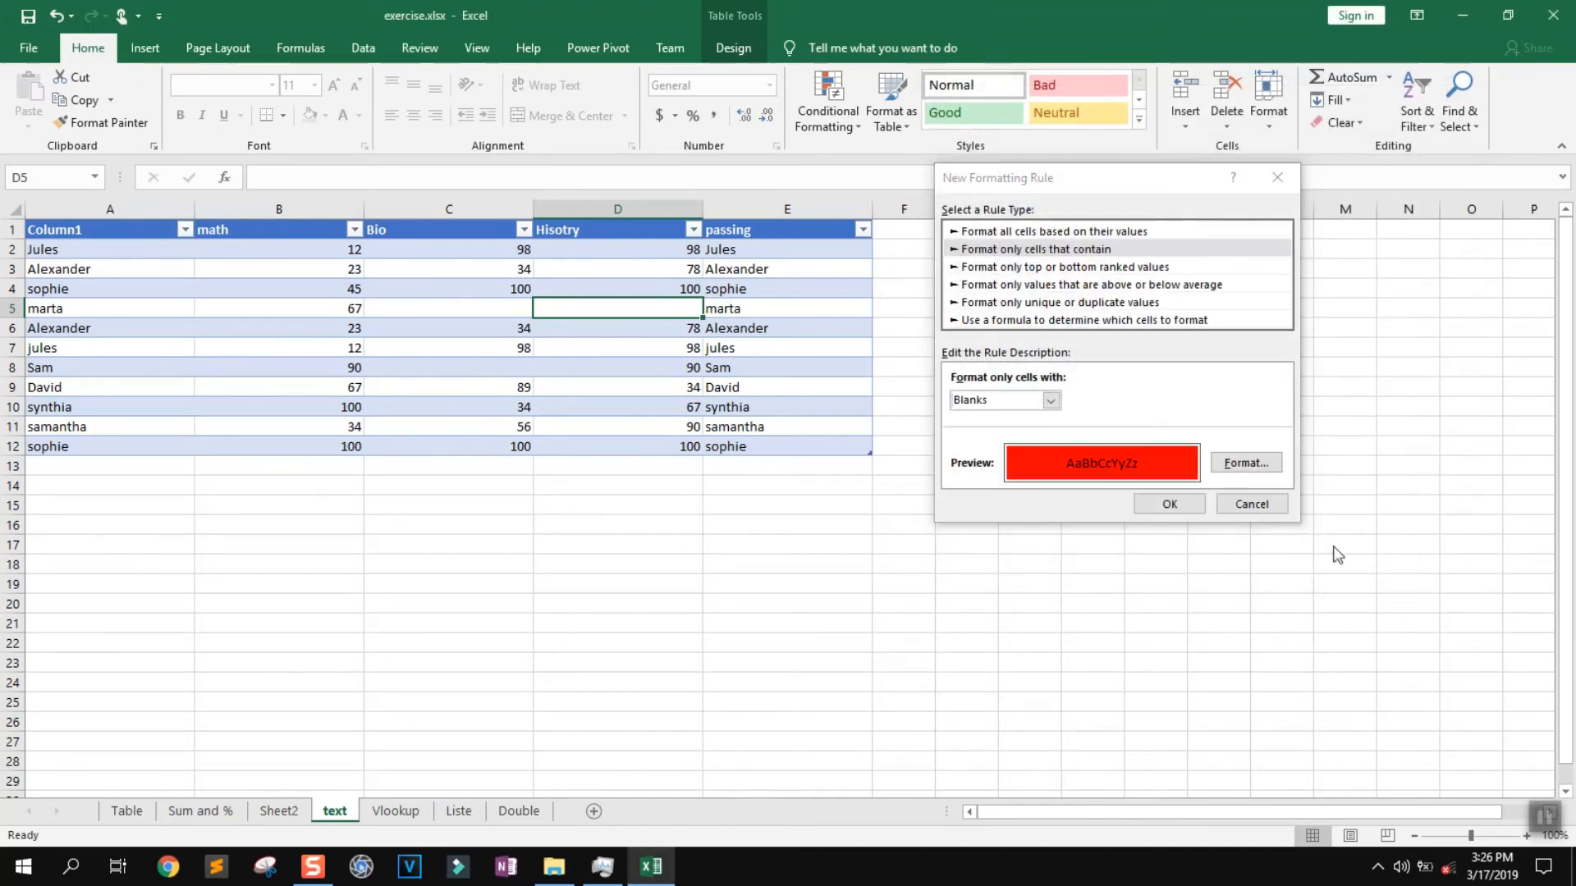
click(1172, 504)
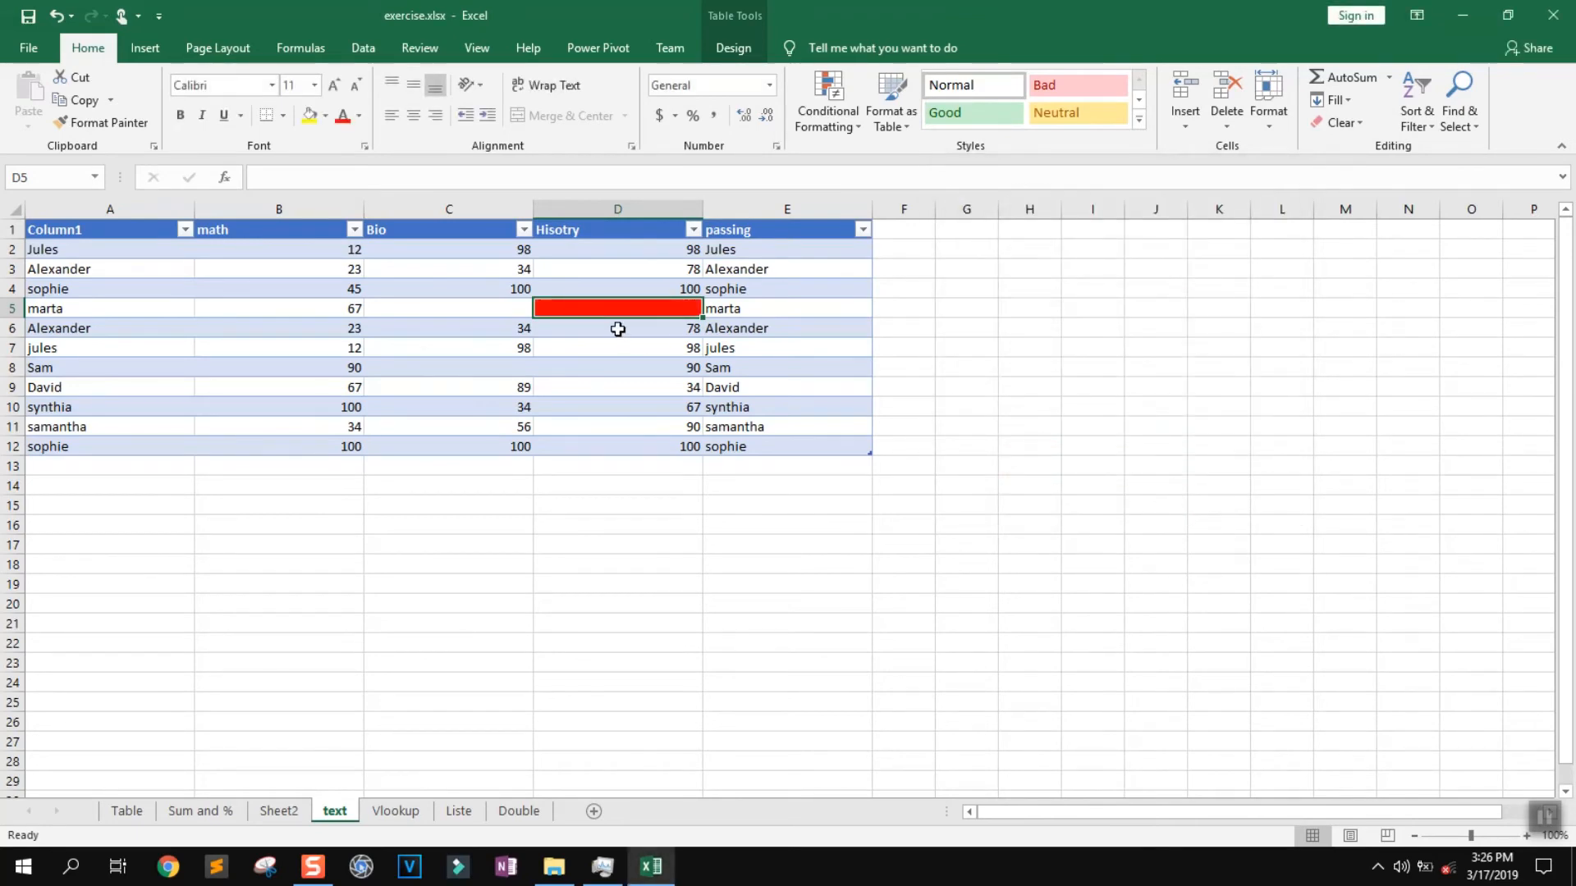
Step: Enter "N/a" in D5 to test the blank-cell formatting, and clear the cell again
double_click(595, 308)
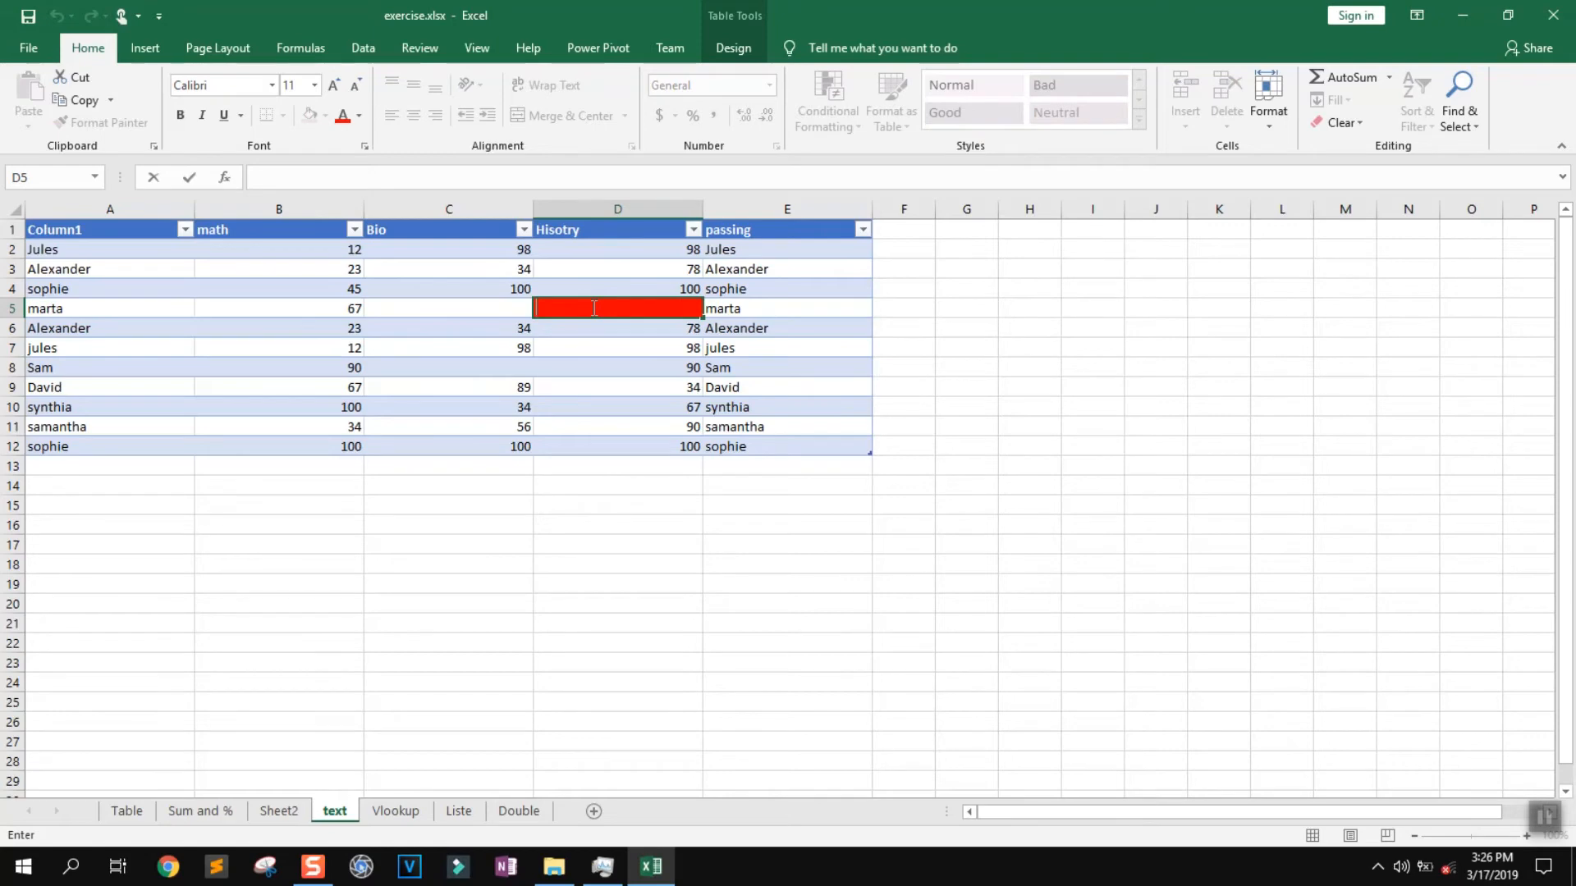
text(N/a)
click(599, 355)
click(493, 373)
drag(778, 443, 70, 215)
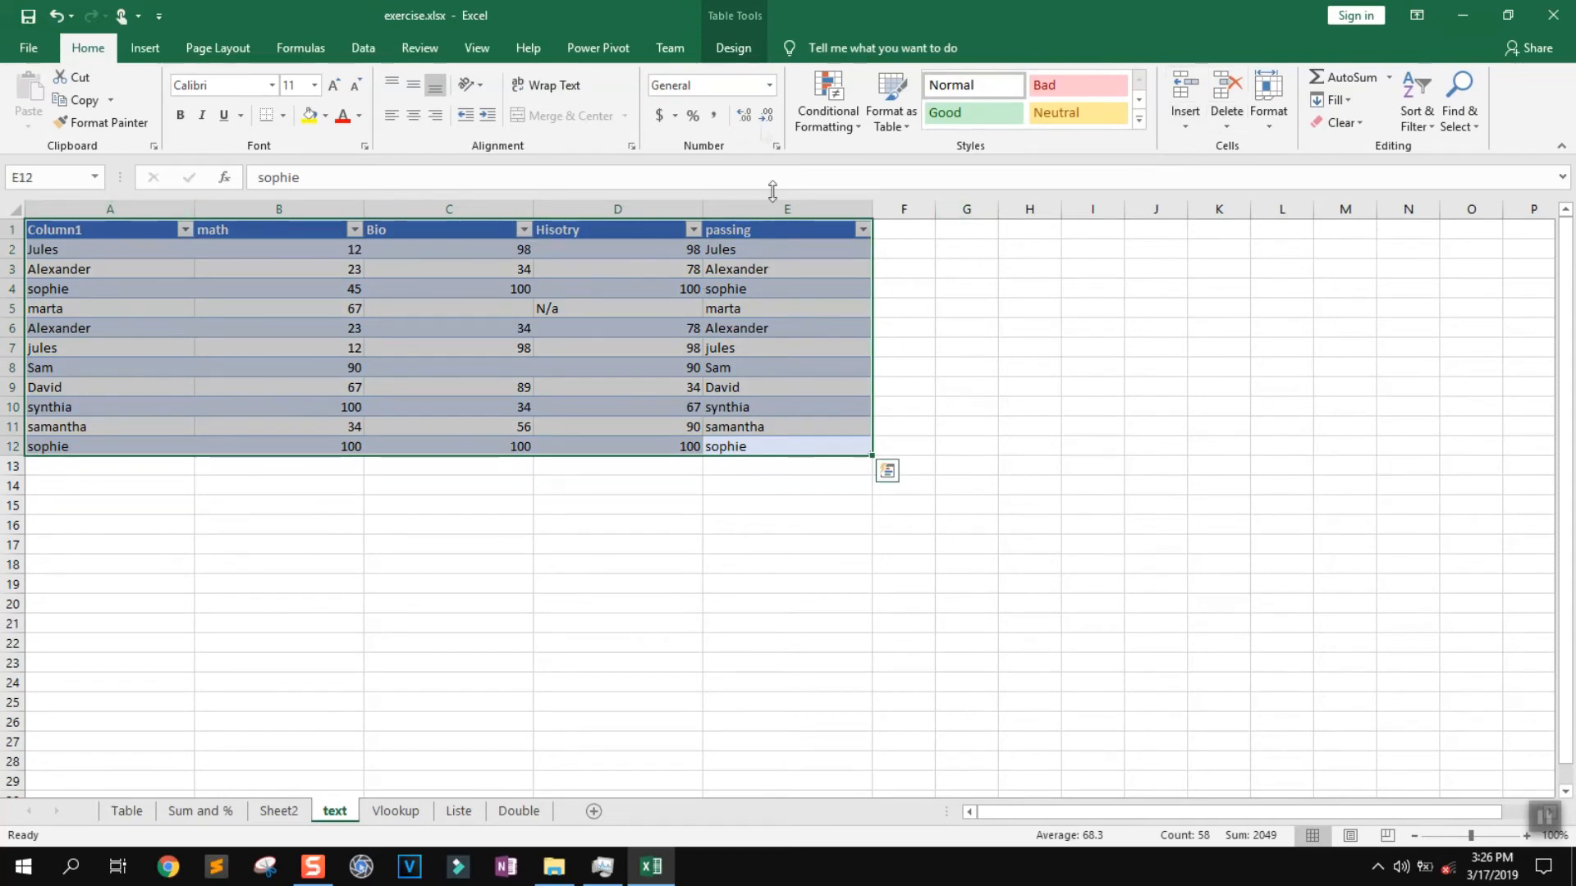
click(629, 306)
key(Delete)
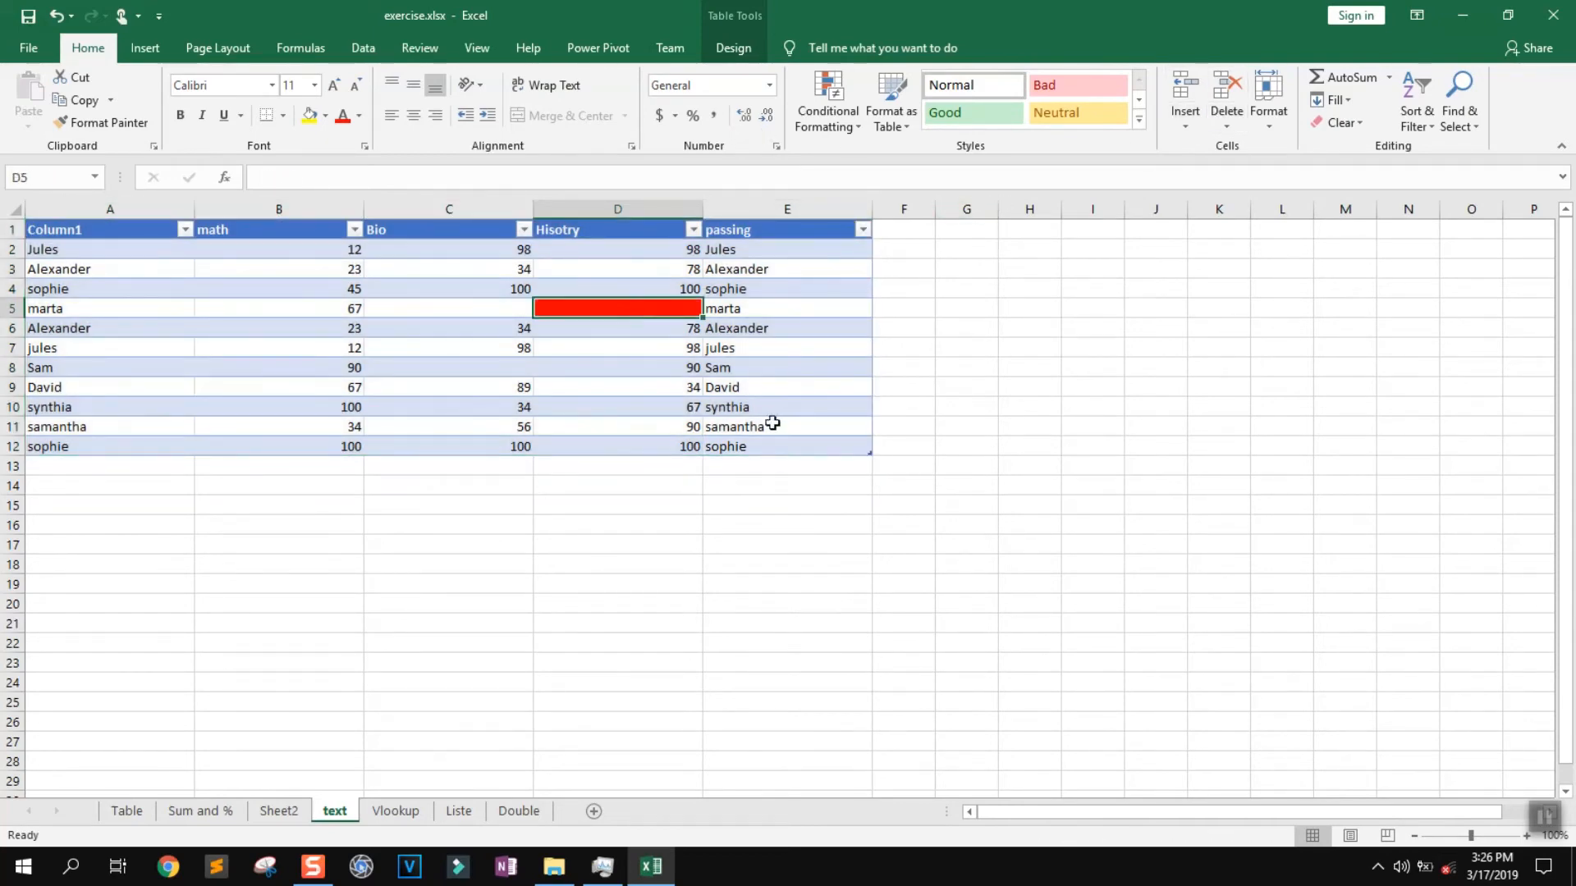
Step: Add a conditional formatting rule to A1:E12 that fills blank cells with orange
click(794, 449)
drag(794, 449, 70, 237)
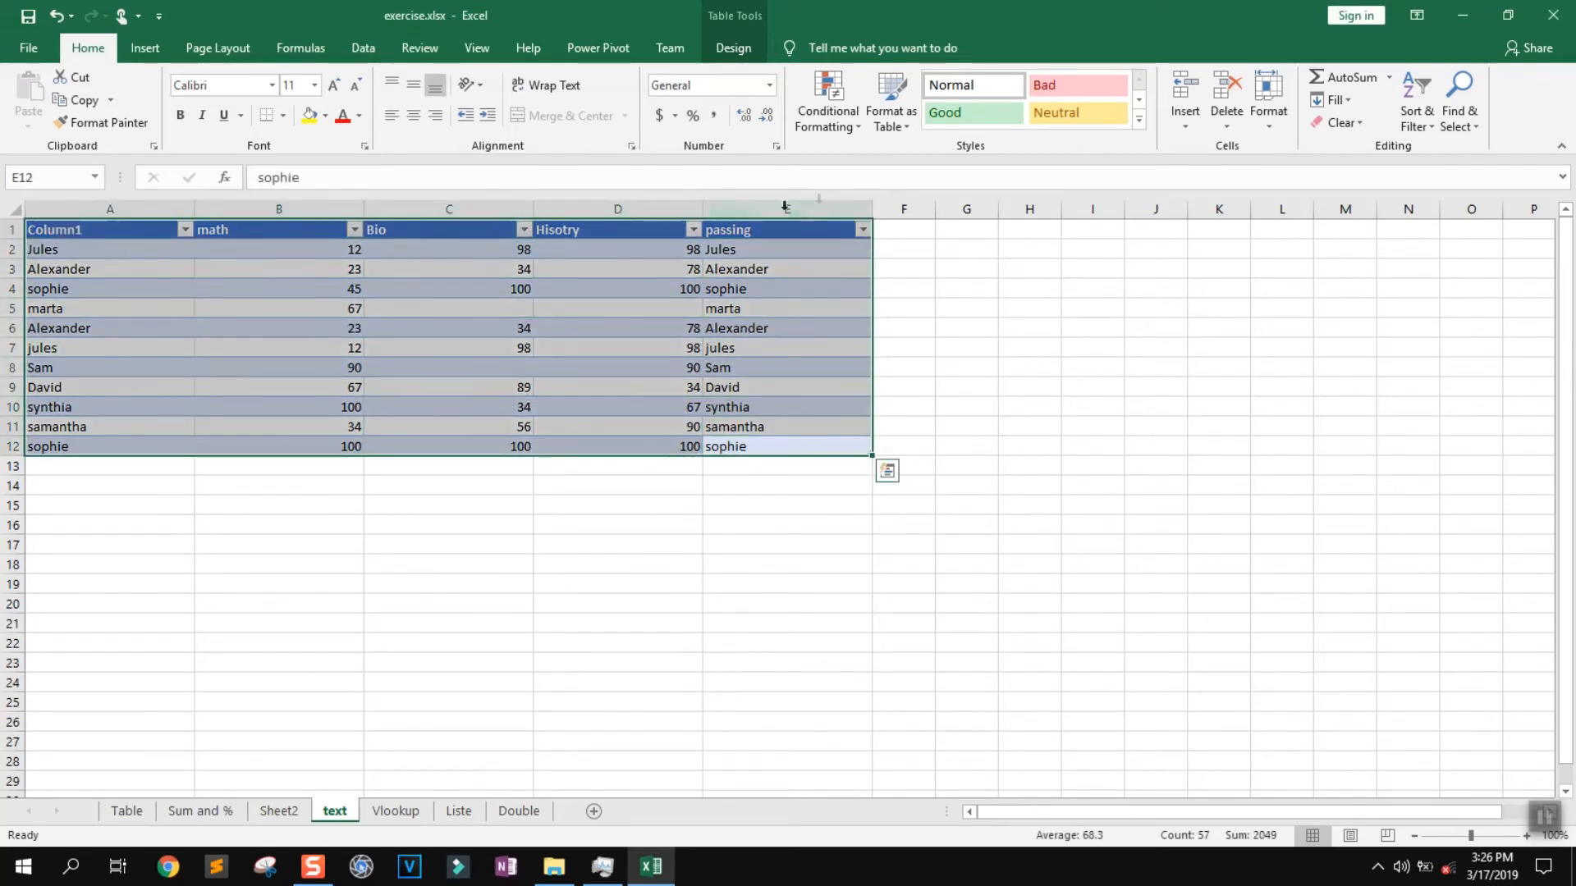
click(841, 140)
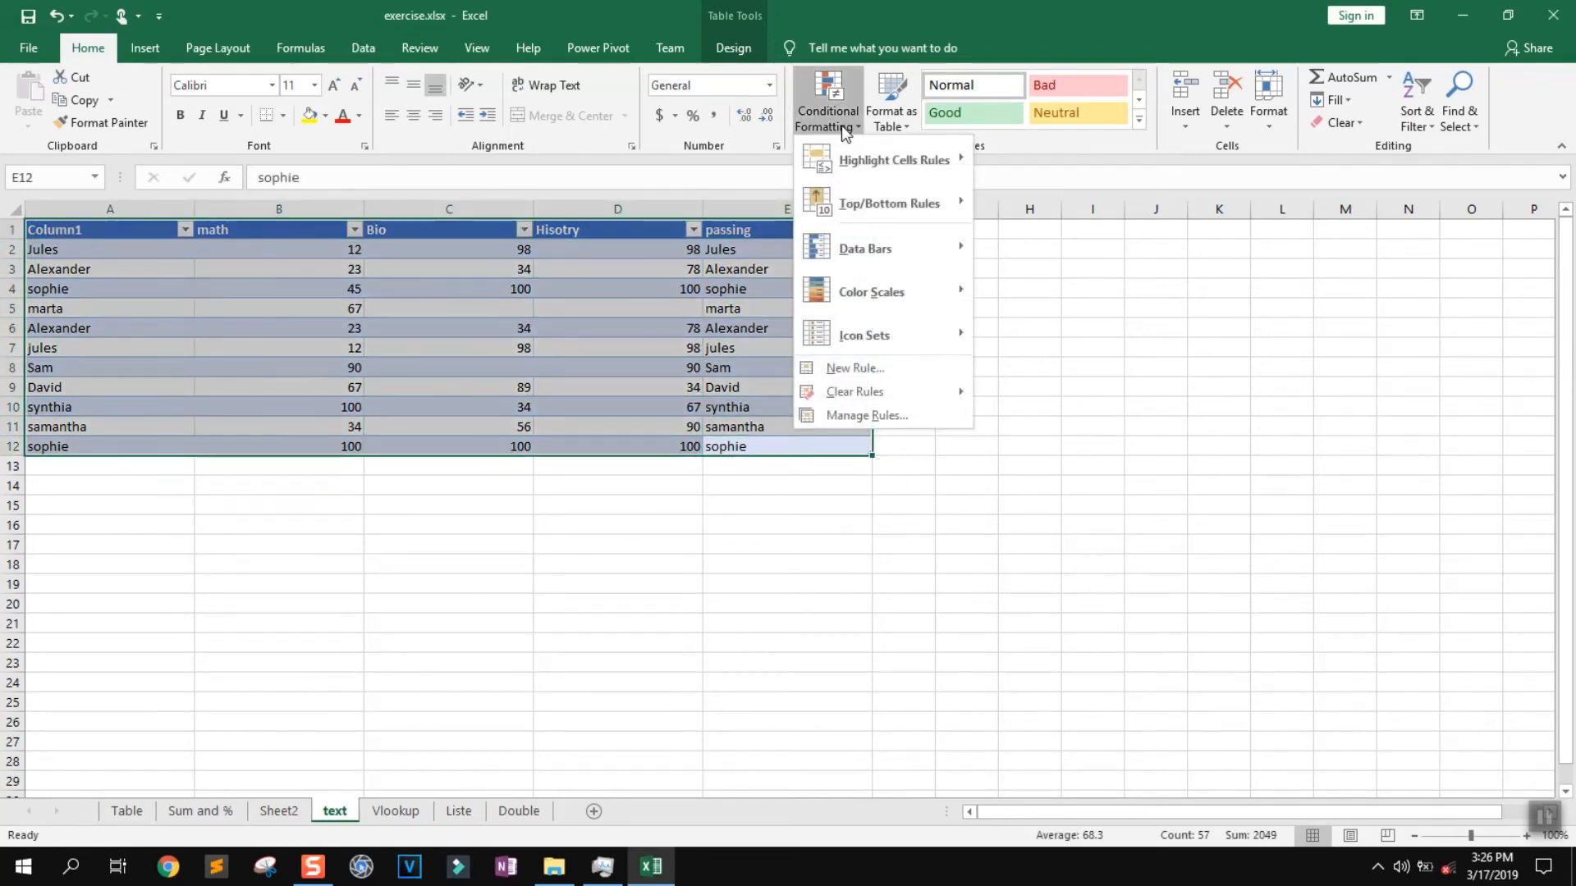
click(898, 368)
click(1012, 228)
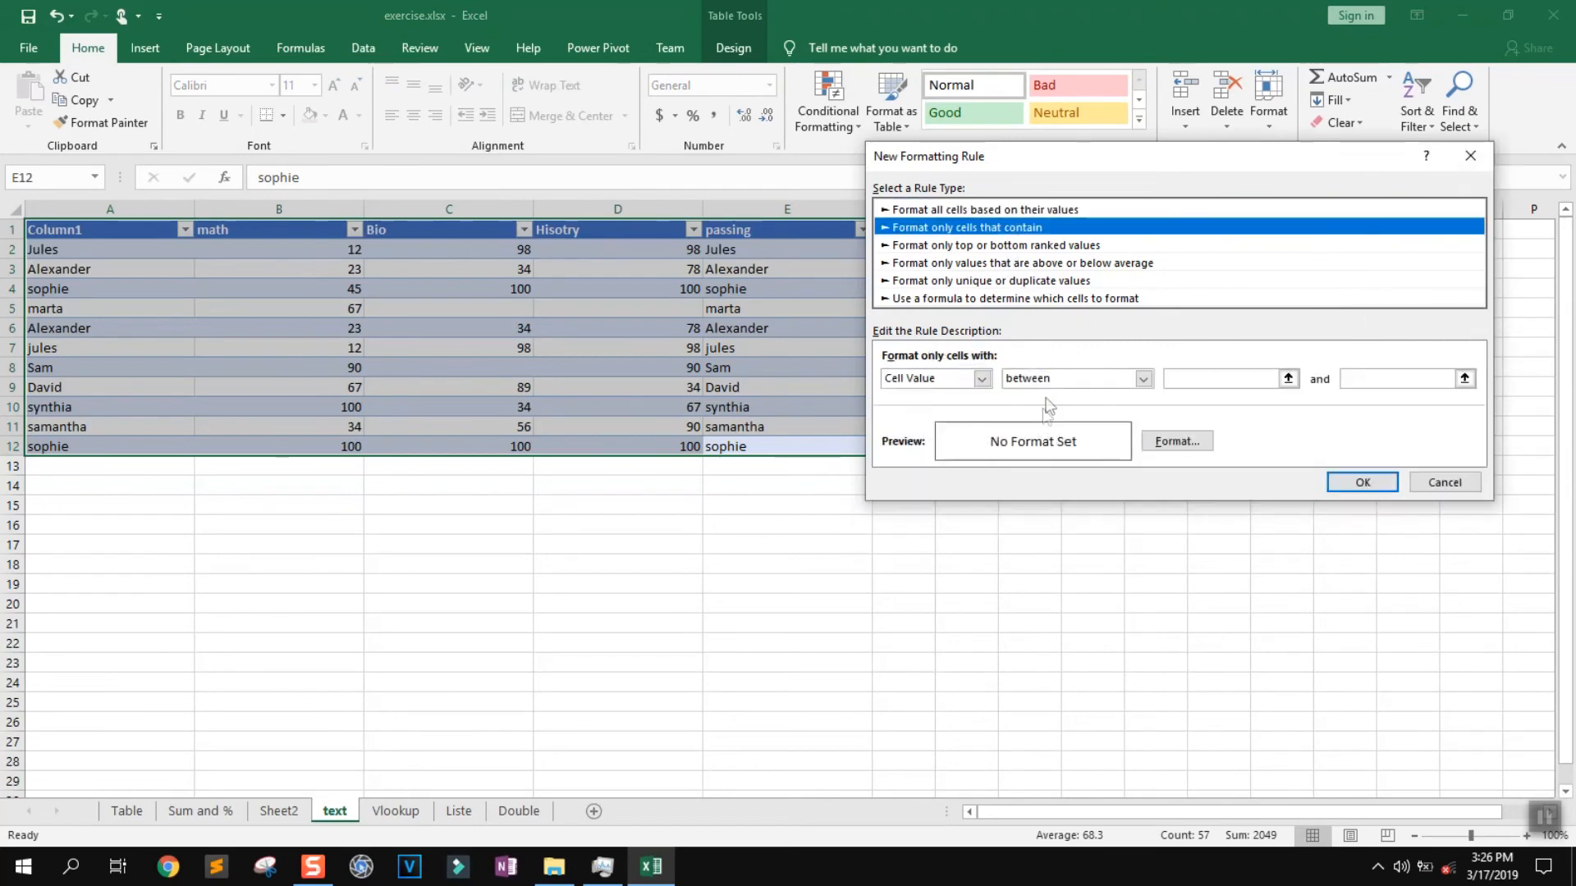
click(911, 379)
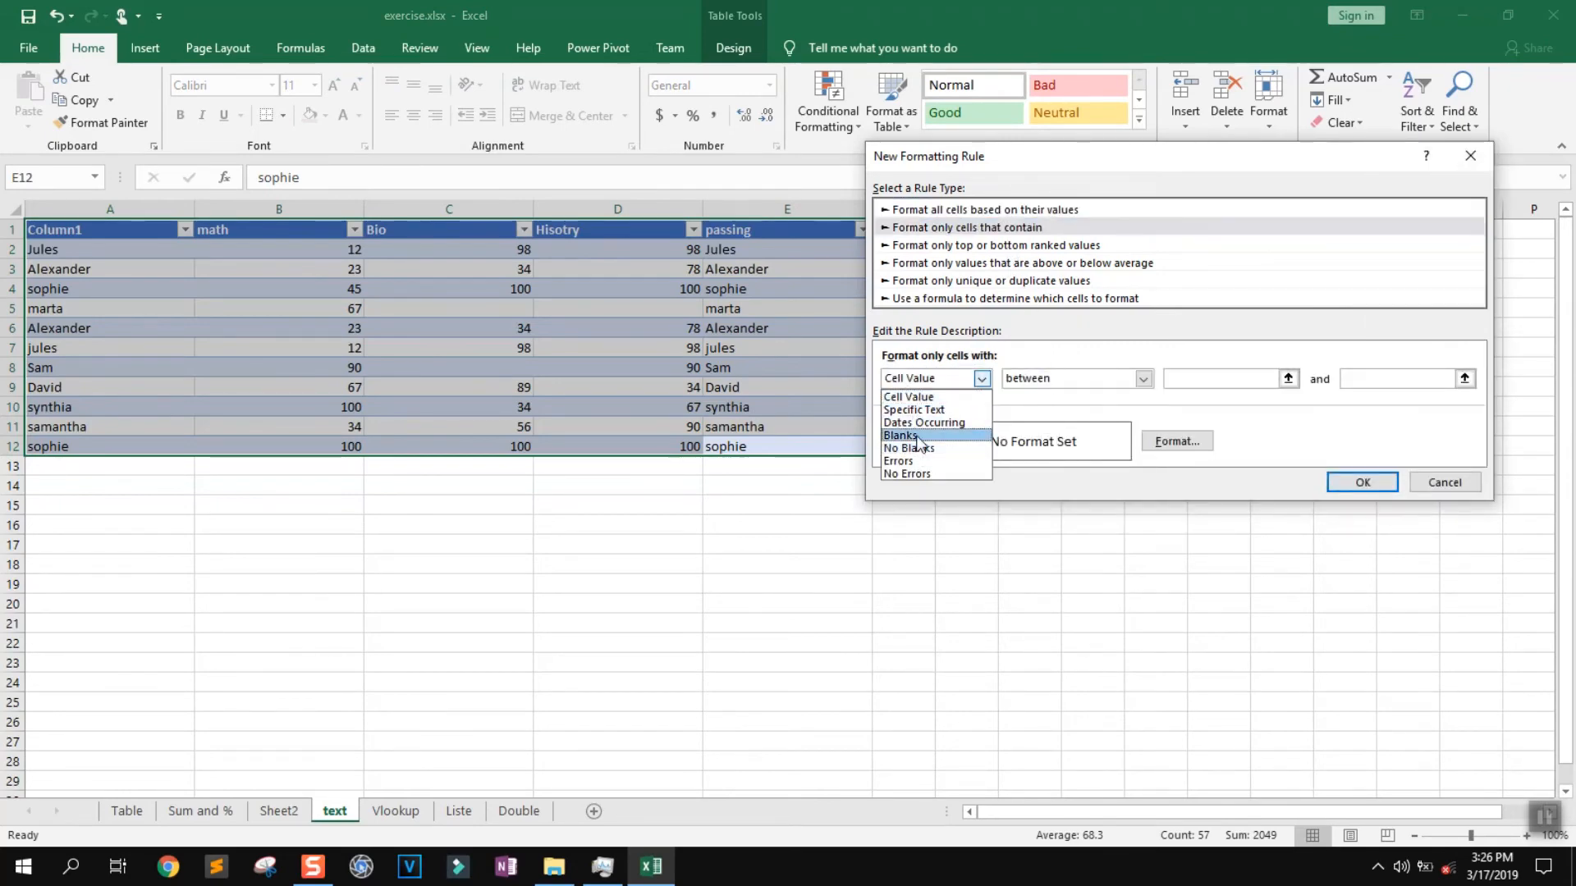
click(919, 438)
click(1175, 442)
click(927, 306)
click(1250, 535)
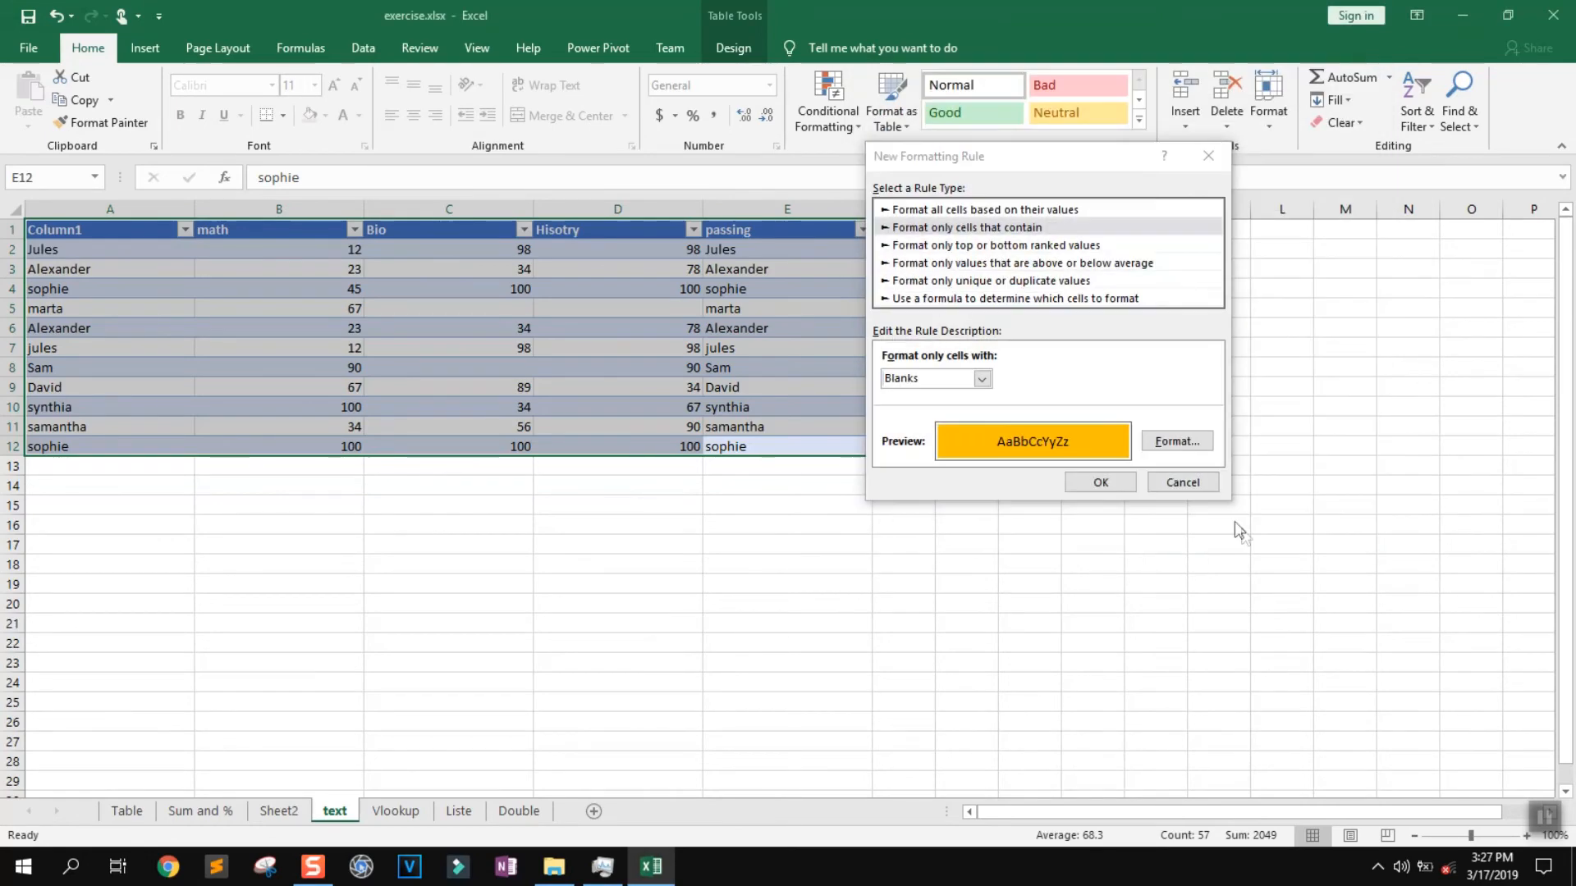
click(1101, 482)
Step: Fill the highlighted blank cells C5, D5 and C8 with "N/a" in a single entry
click(685, 387)
click(510, 306)
click(621, 309)
click(460, 383)
click(460, 367)
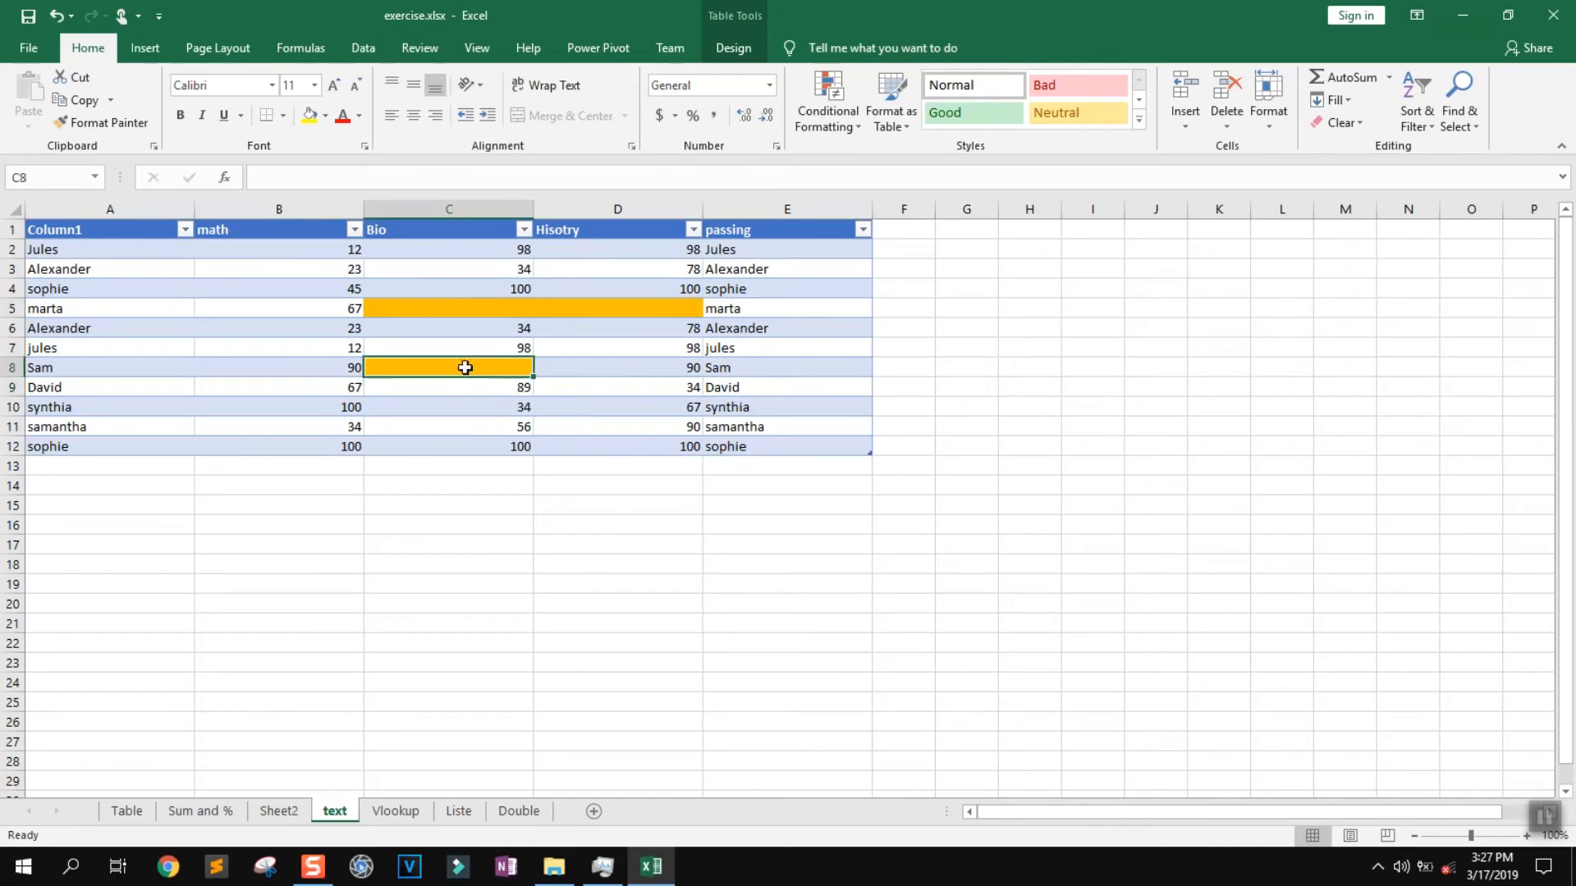
ctrl+click(493, 307)
ctrl+click(590, 309)
text(N/a)
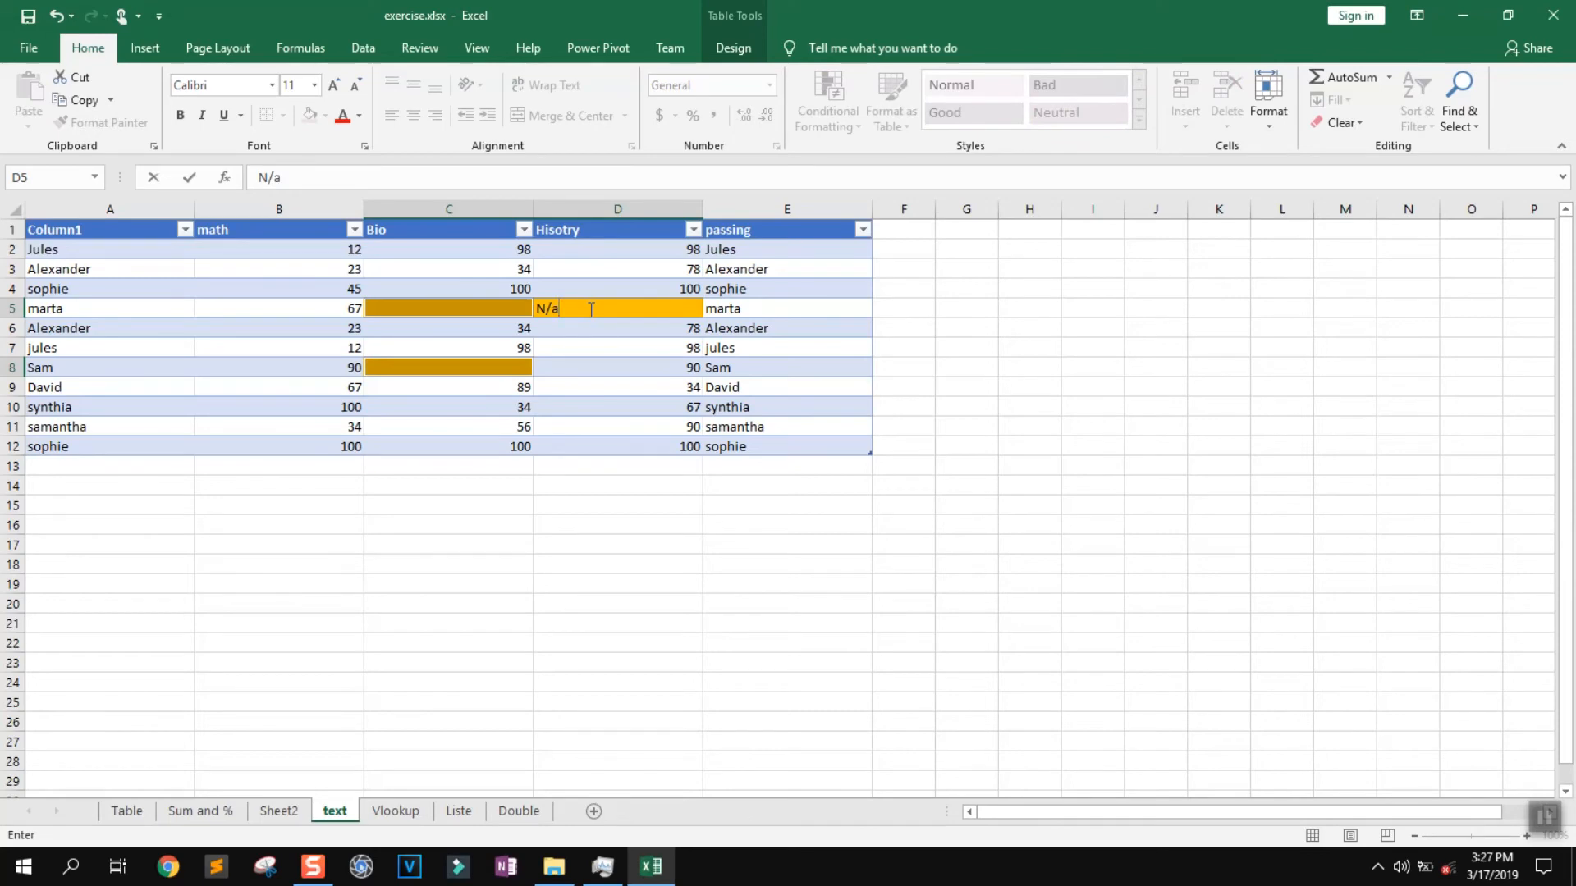
key(ctrl+Return)
click(494, 362)
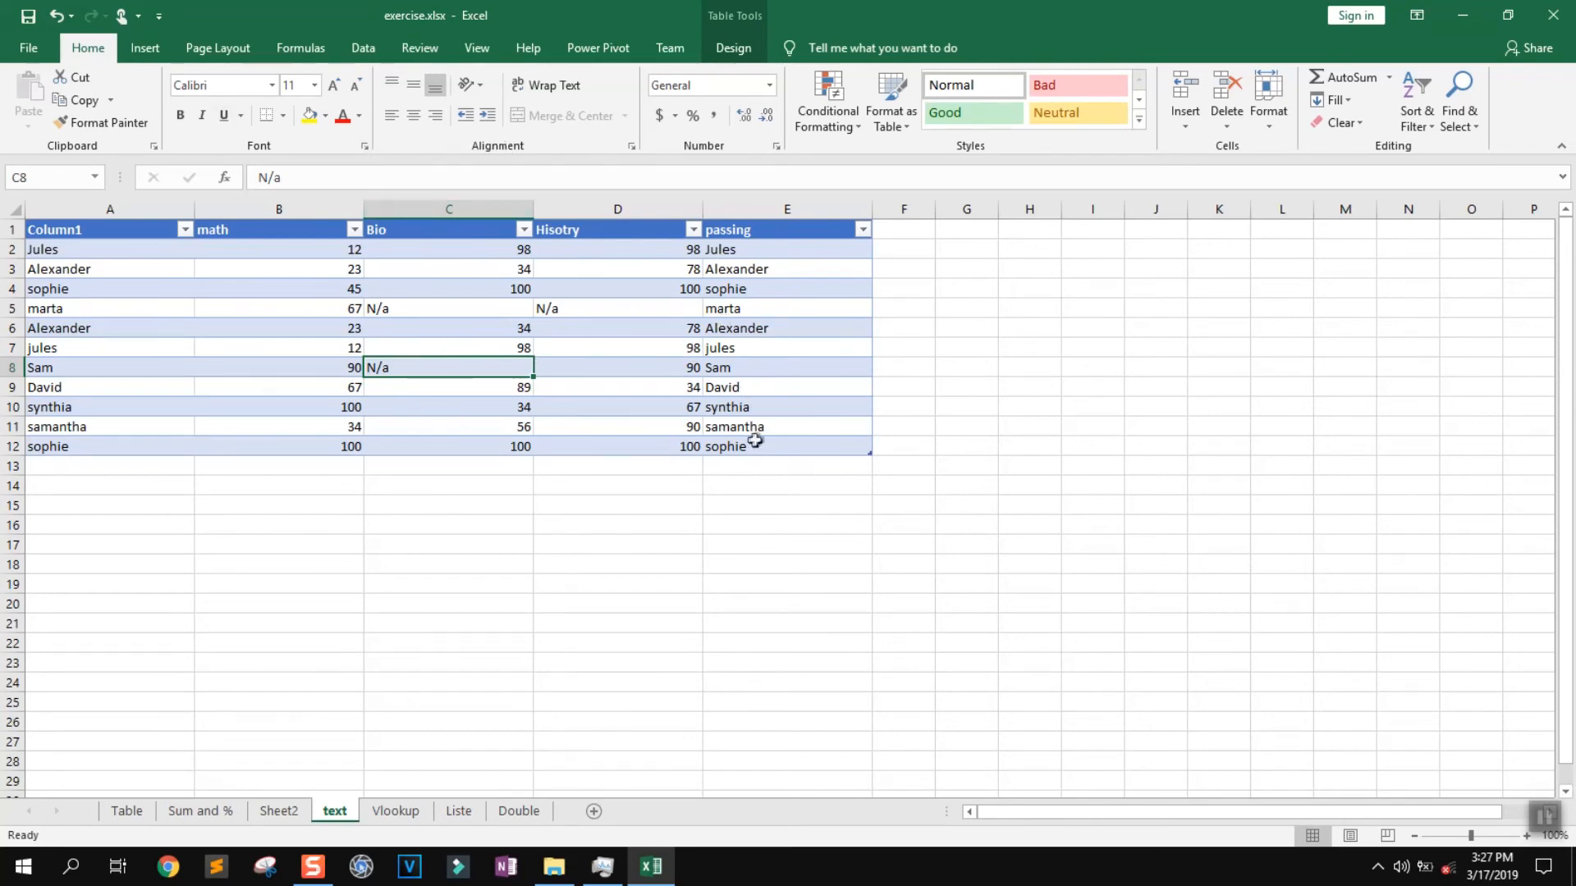
Step: Remove duplicate rows from the grades table, comparing all five columns and treating the first row as headers
drag(136, 246, 493, 329)
drag(70, 226, 605, 440)
click(147, 51)
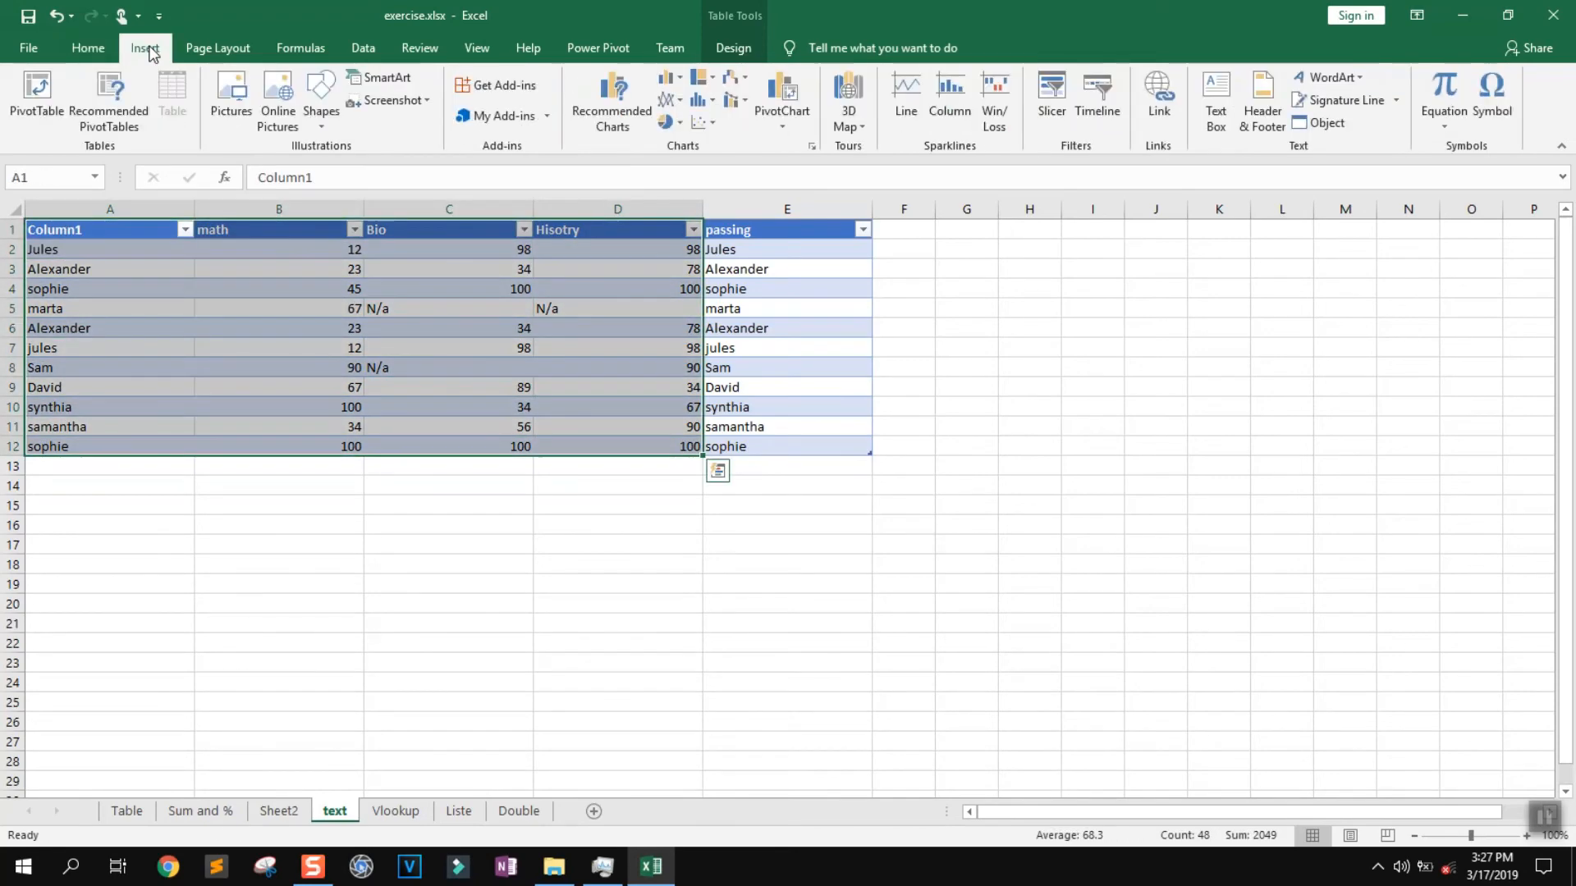
click(376, 50)
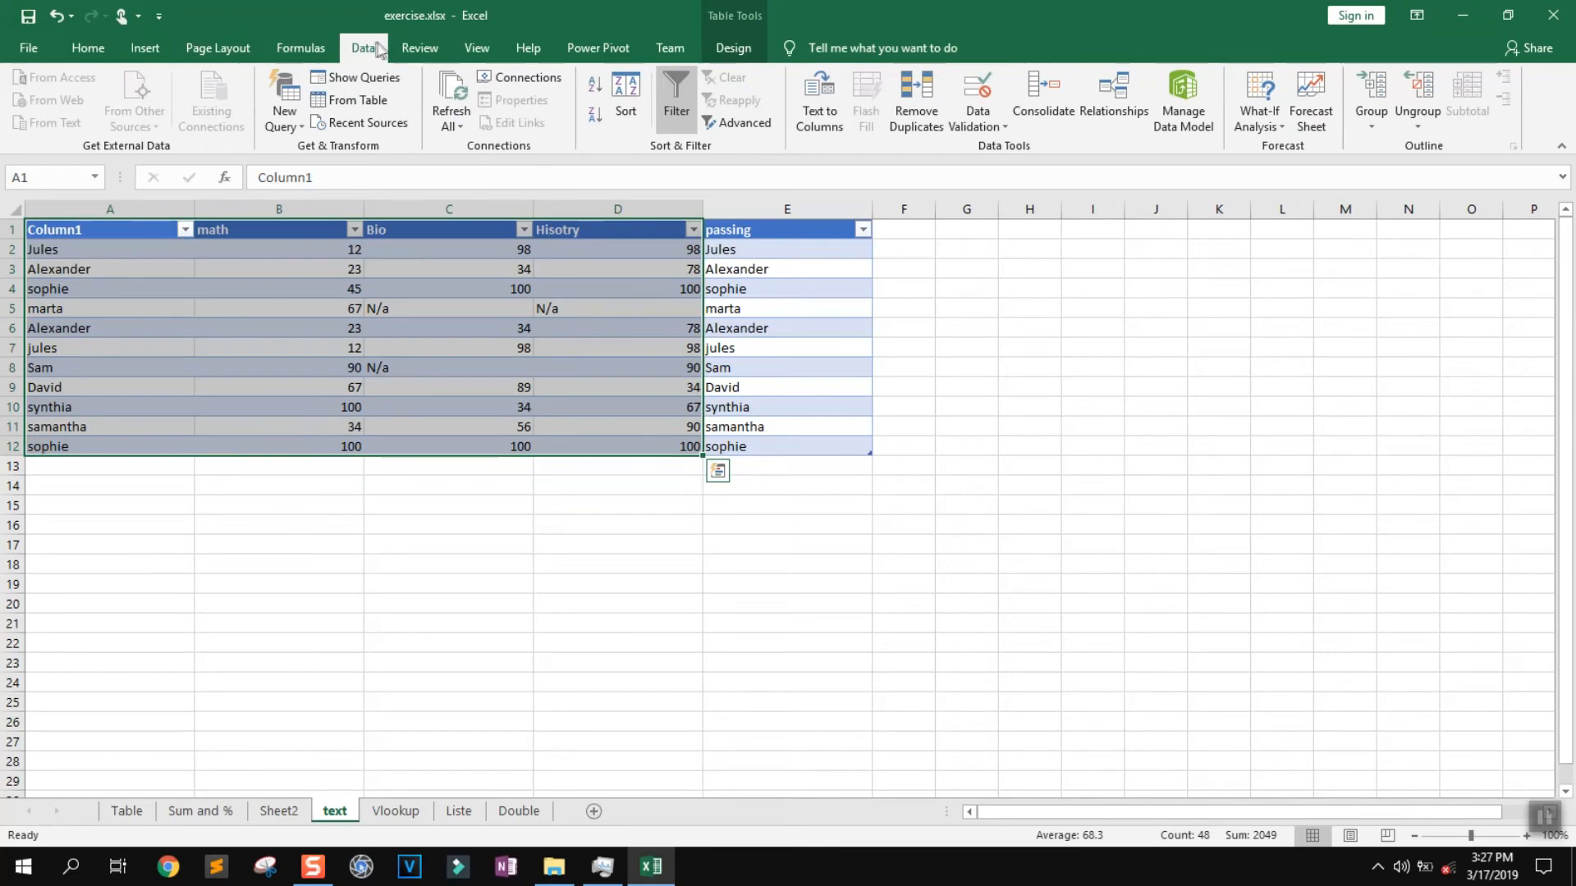
click(925, 123)
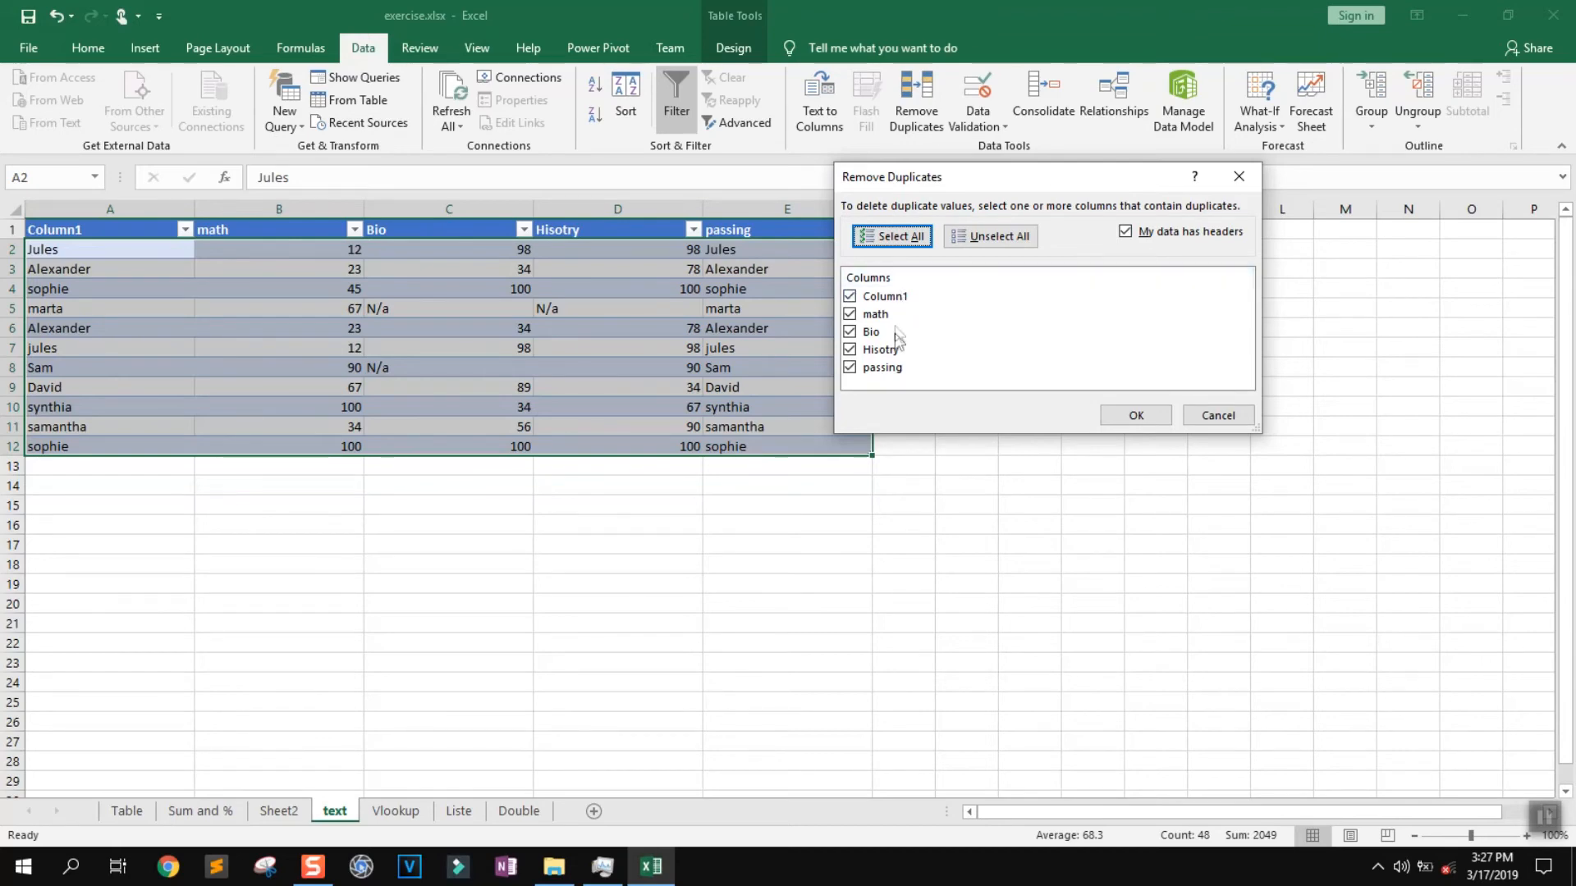
click(1134, 417)
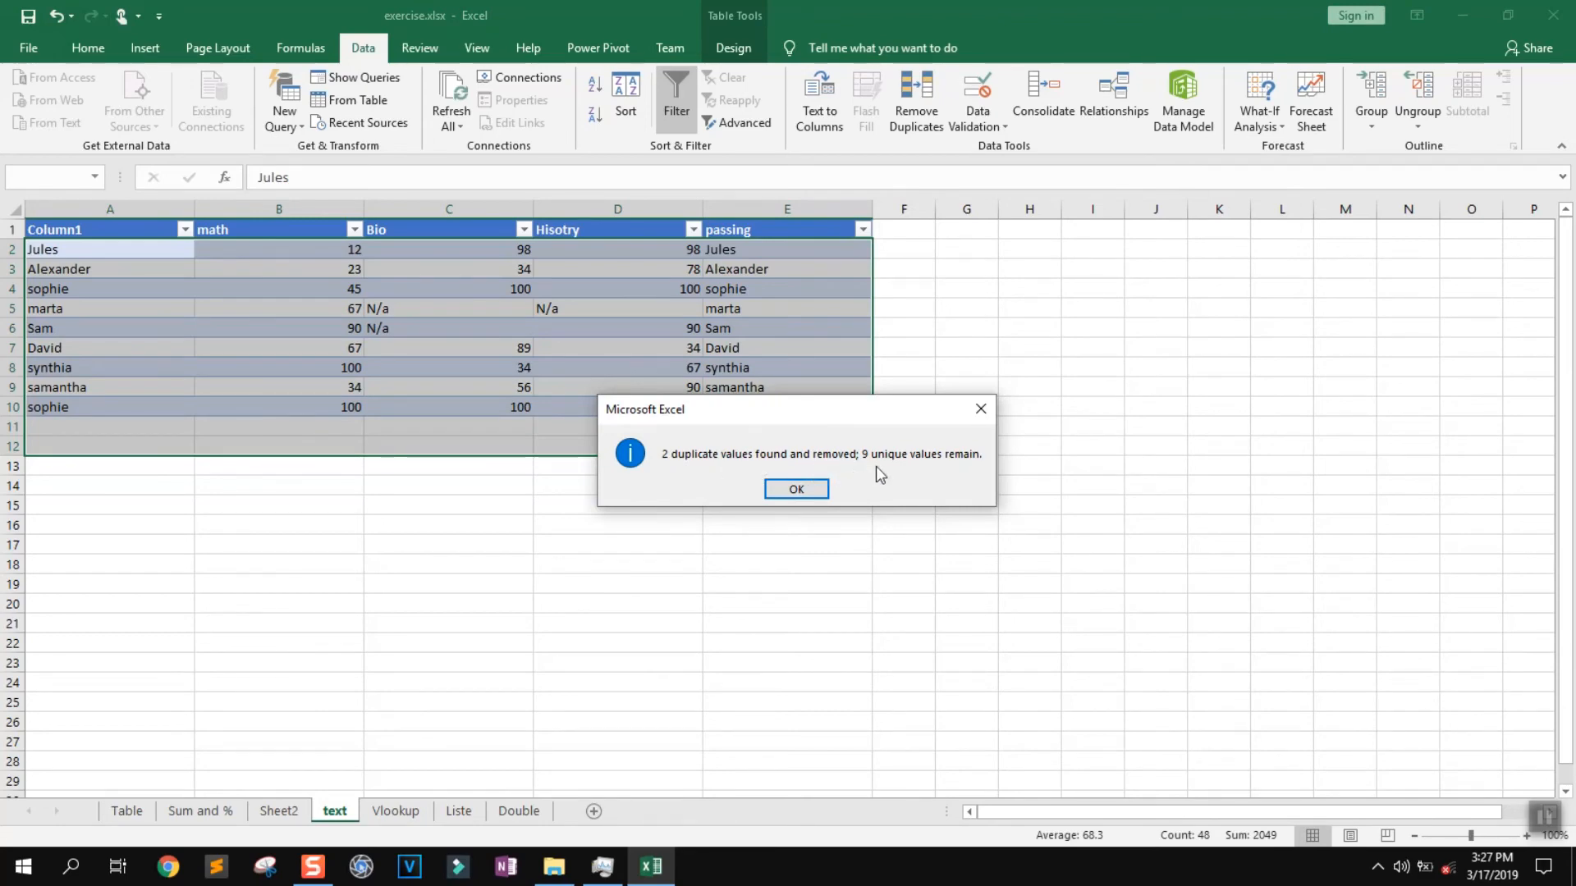
click(808, 492)
Step: Filter Column1 to show only the student name that appears in both A4 and A10
click(171, 365)
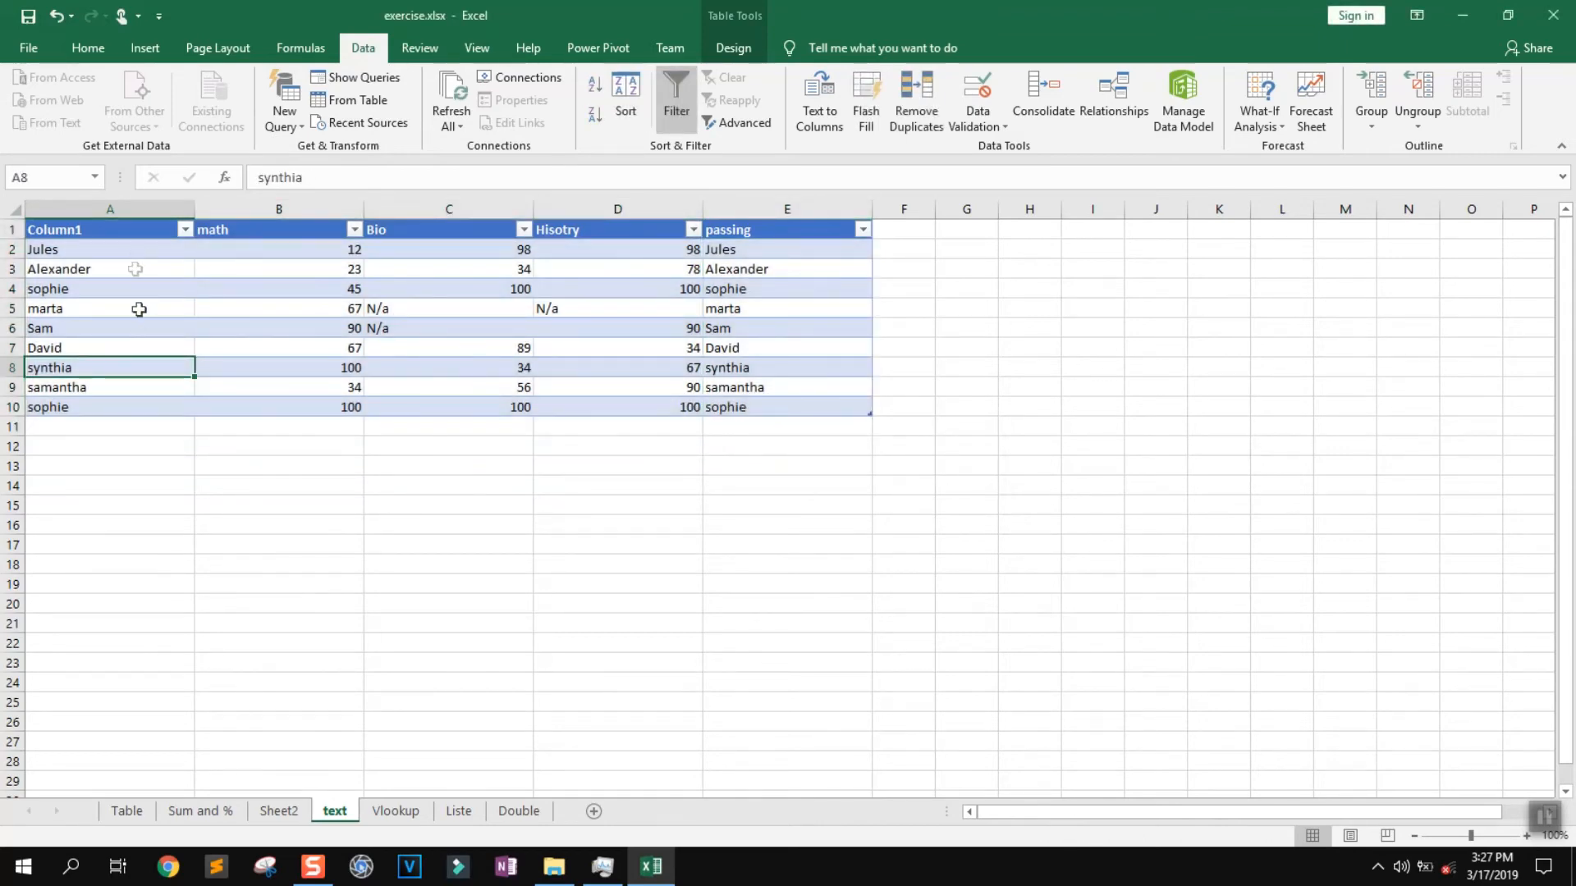
click(132, 261)
click(97, 410)
click(105, 289)
click(94, 408)
click(187, 232)
click(83, 422)
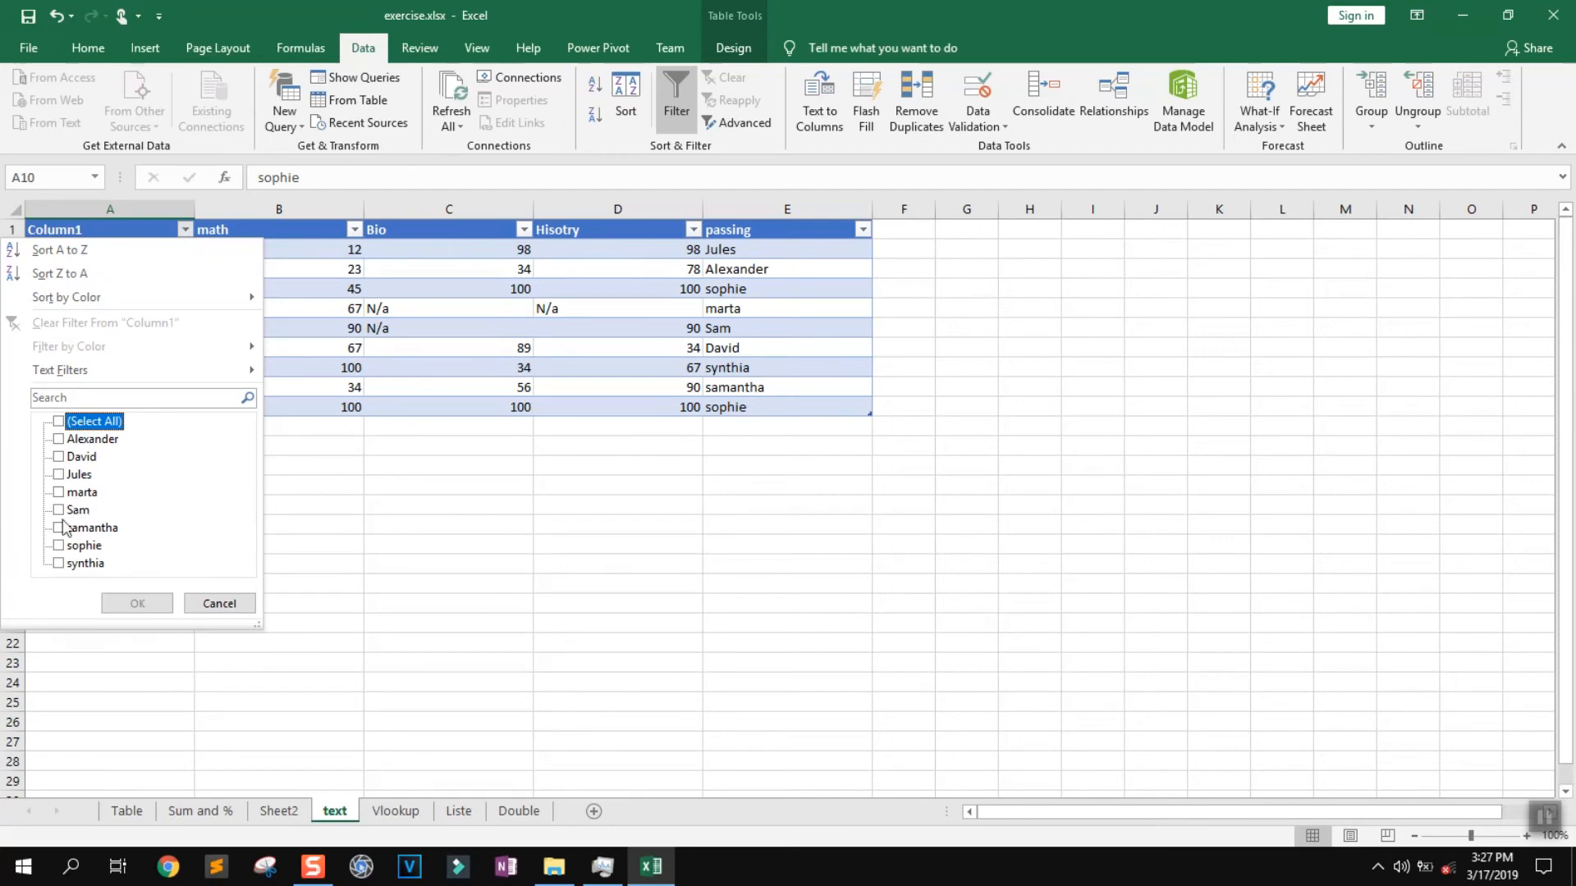
click(58, 547)
click(137, 604)
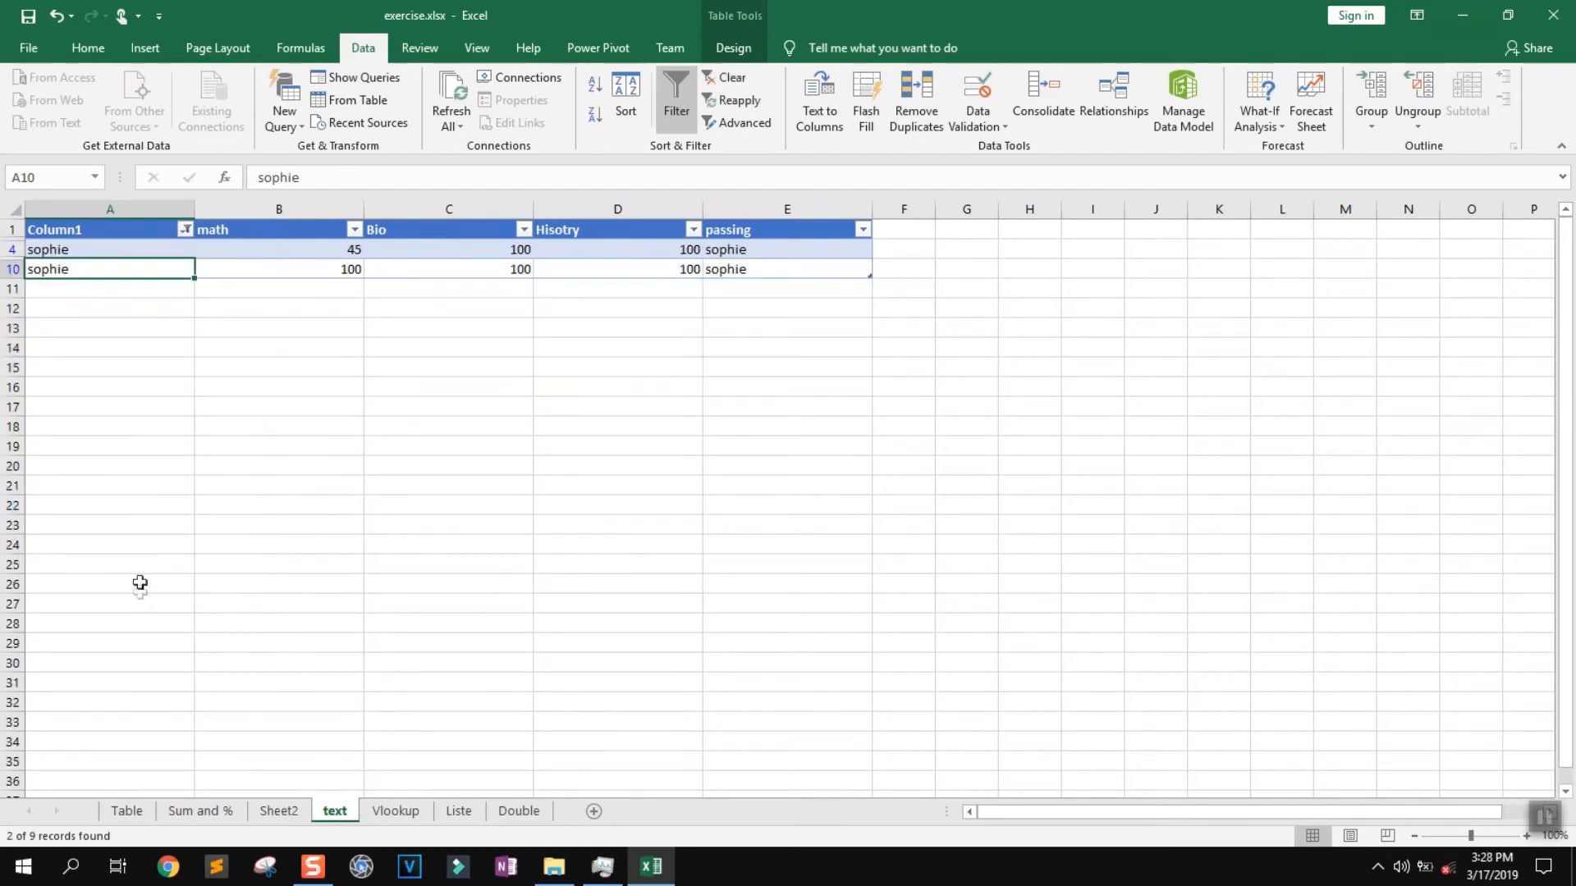
Step: Compare the math, Bio and Hisotry grades across the filtered rows
click(313, 250)
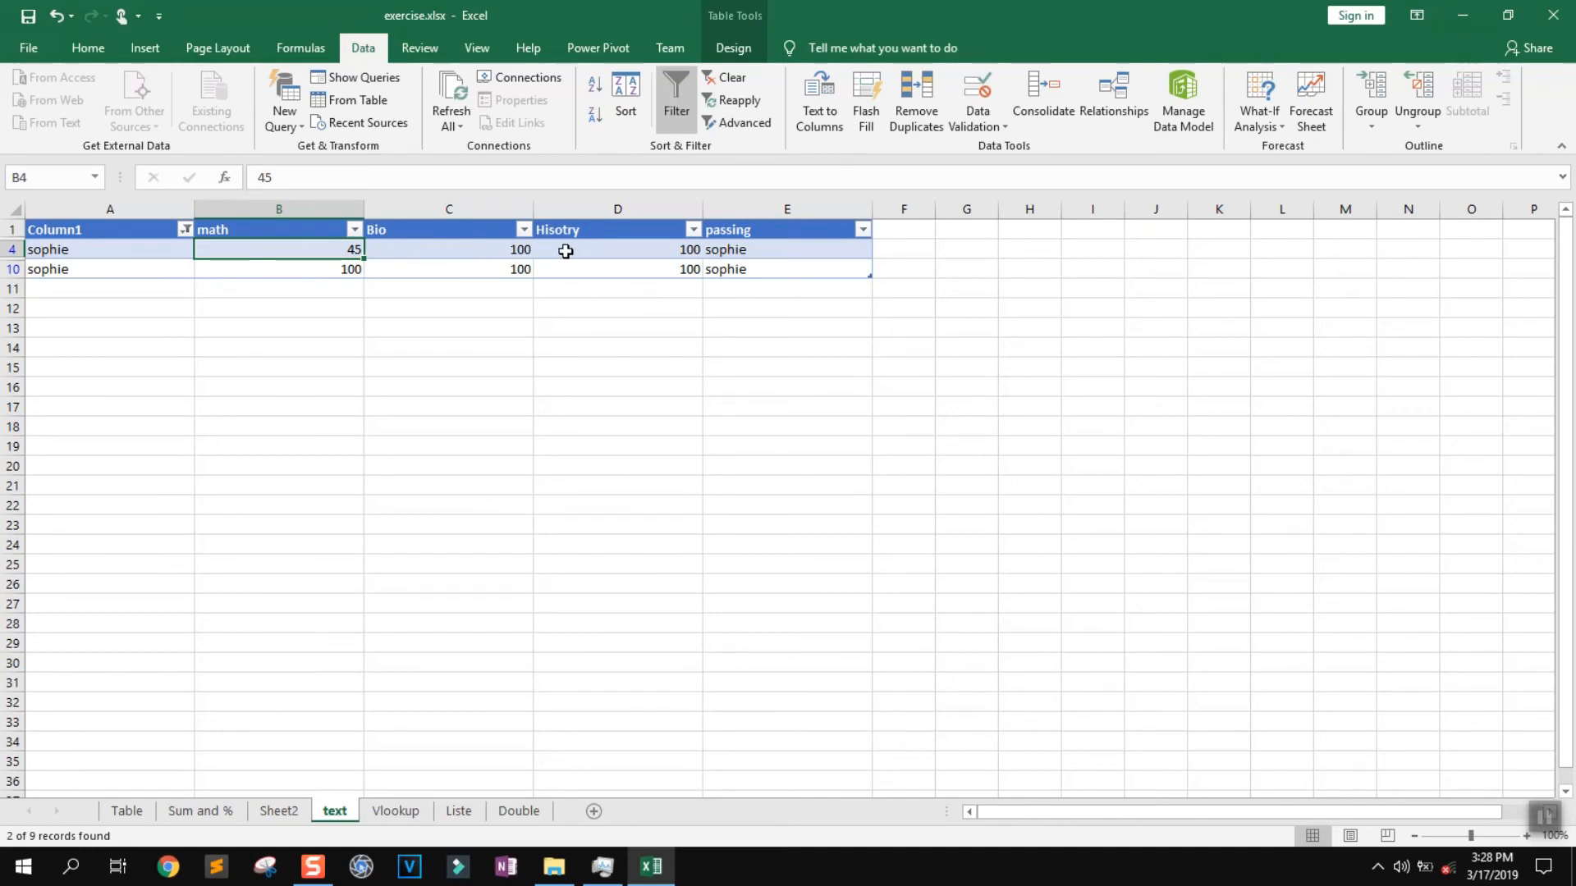
drag(458, 257, 633, 276)
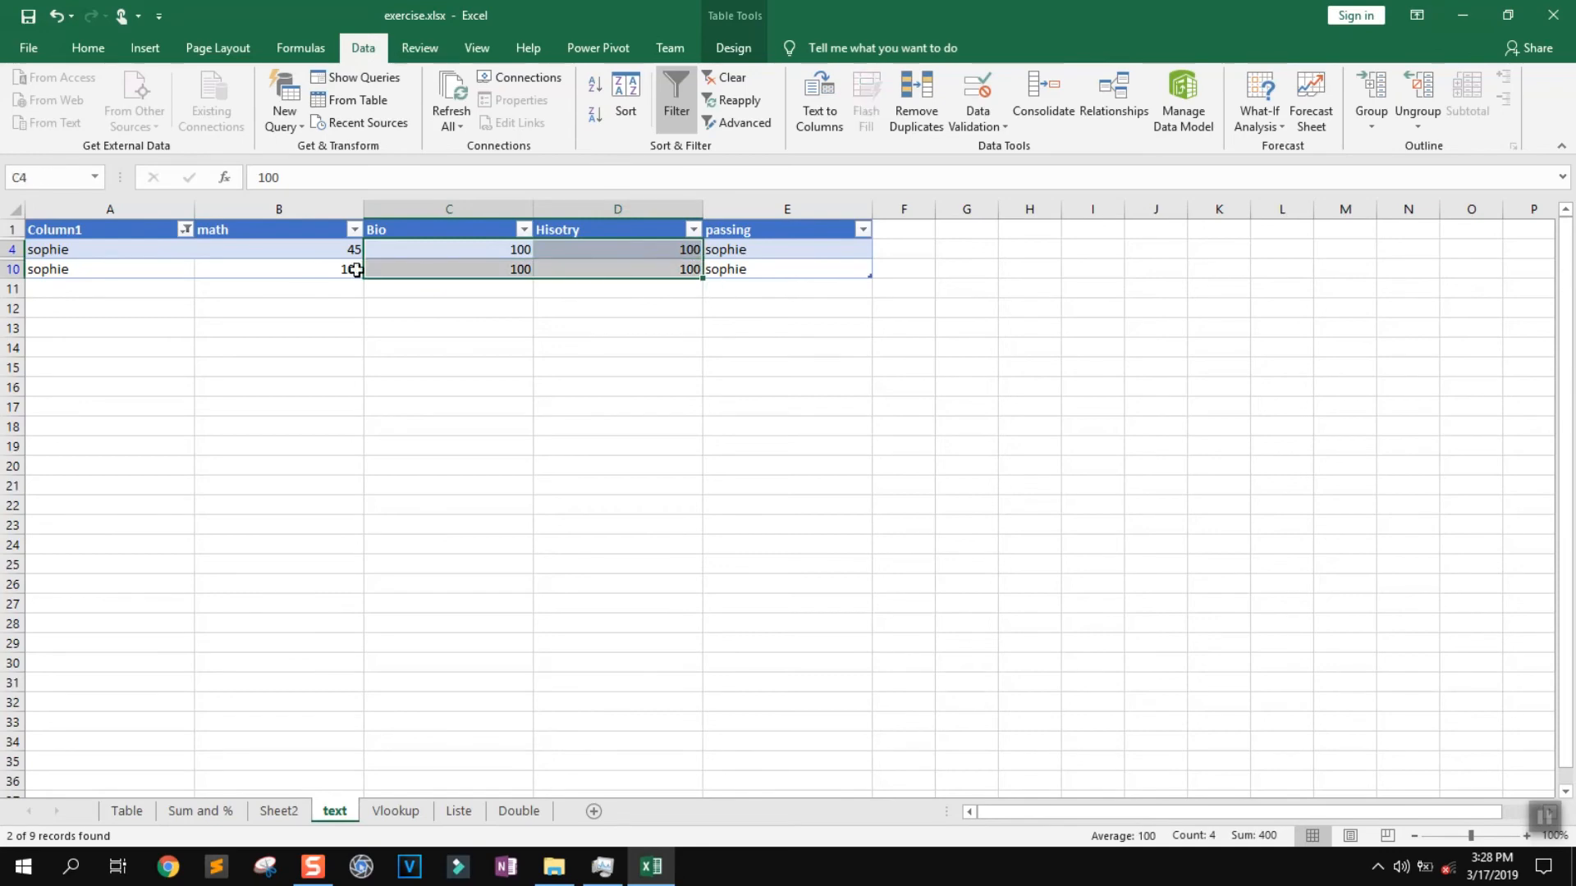
drag(335, 252, 331, 277)
click(258, 288)
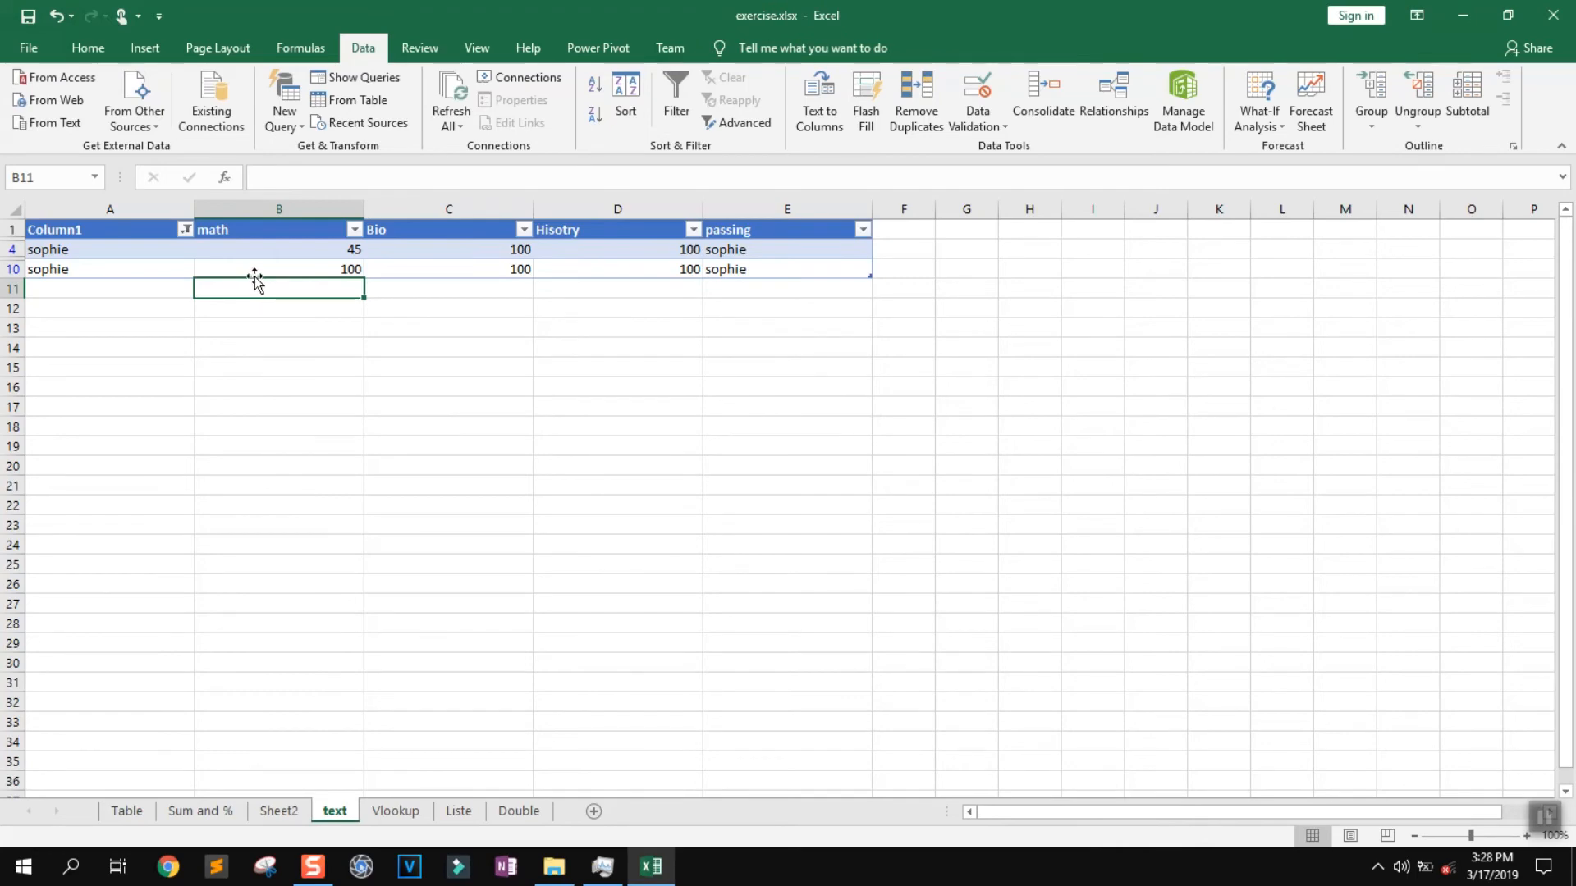
Step: Restore all student names in the Column1 filter of the grades table
click(188, 230)
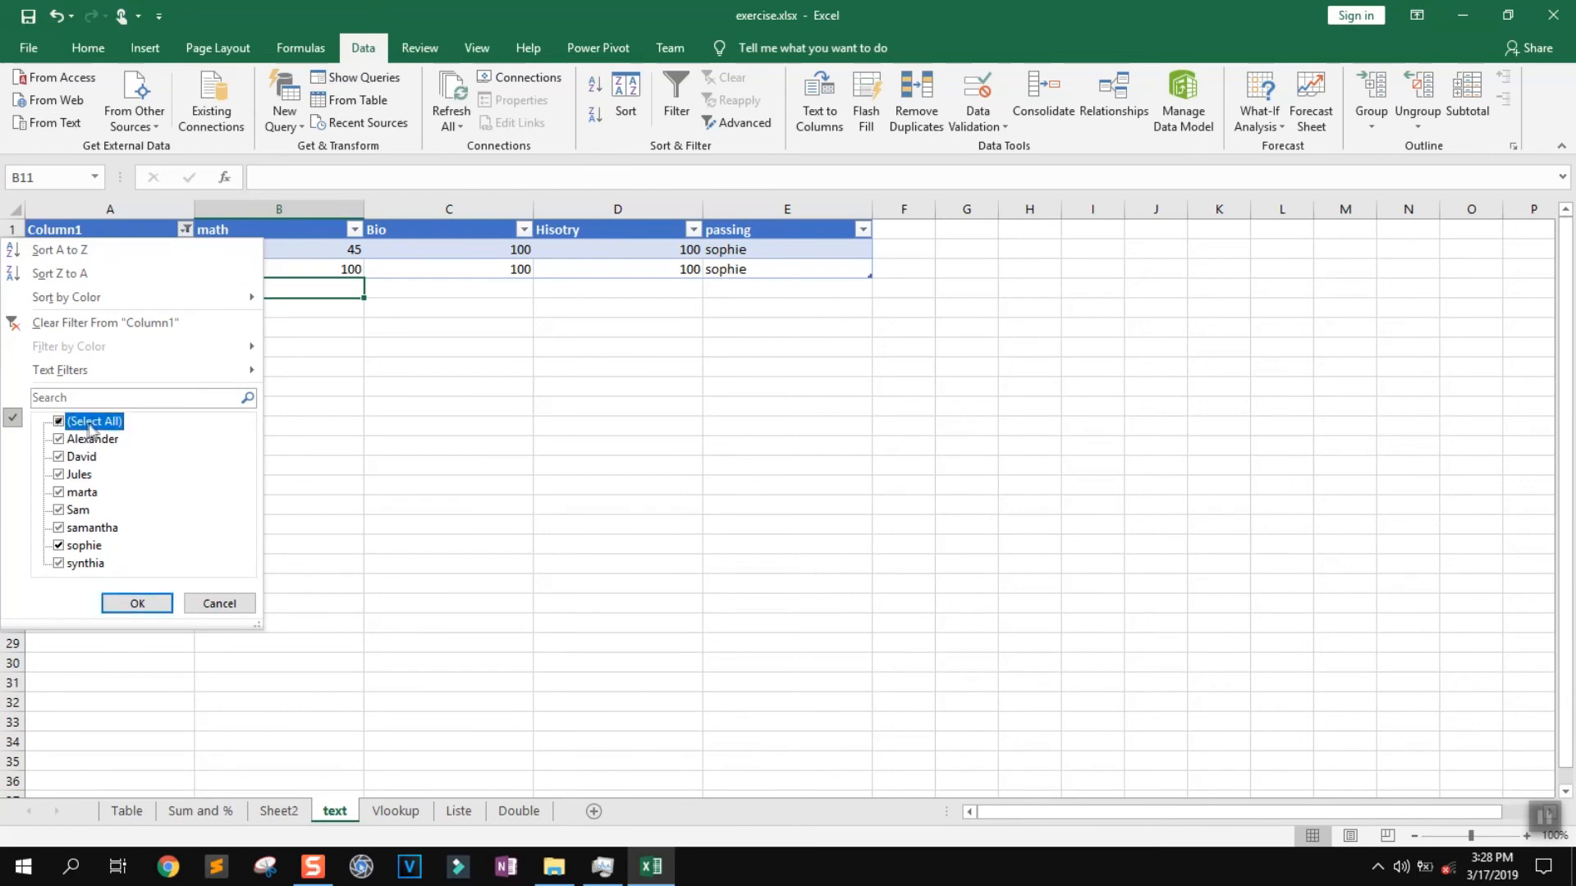
click(140, 602)
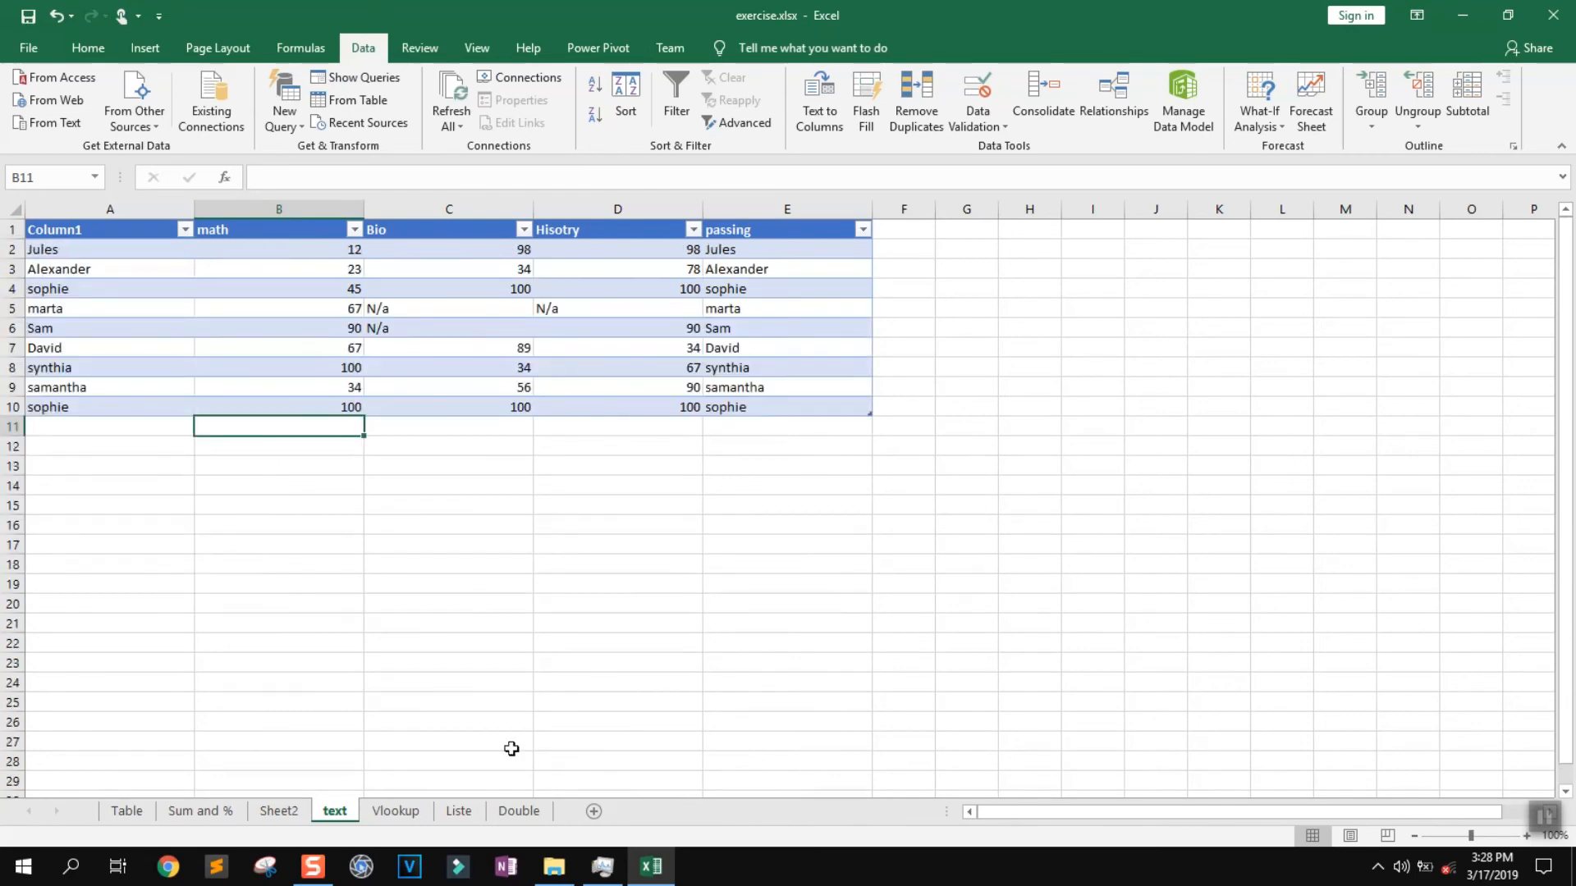
Step: Go to the Vlookup sheet and check the Column5 names beside the empty Column6 cells
click(397, 813)
scroll(1487, 756, up, 10)
key(ctrl+z)
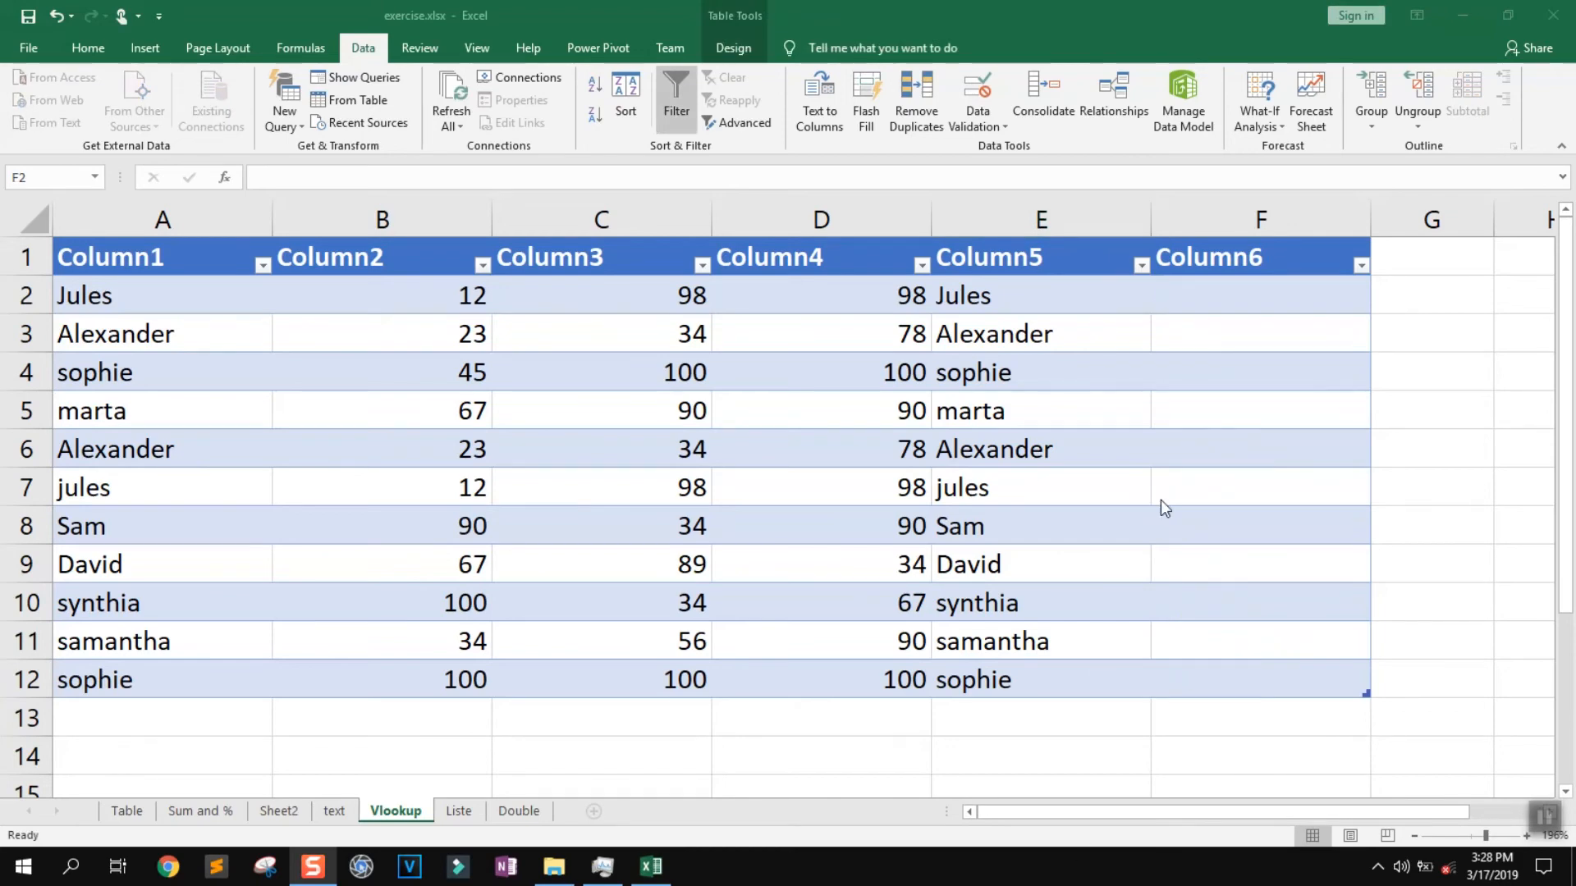
key(ctrl+space)
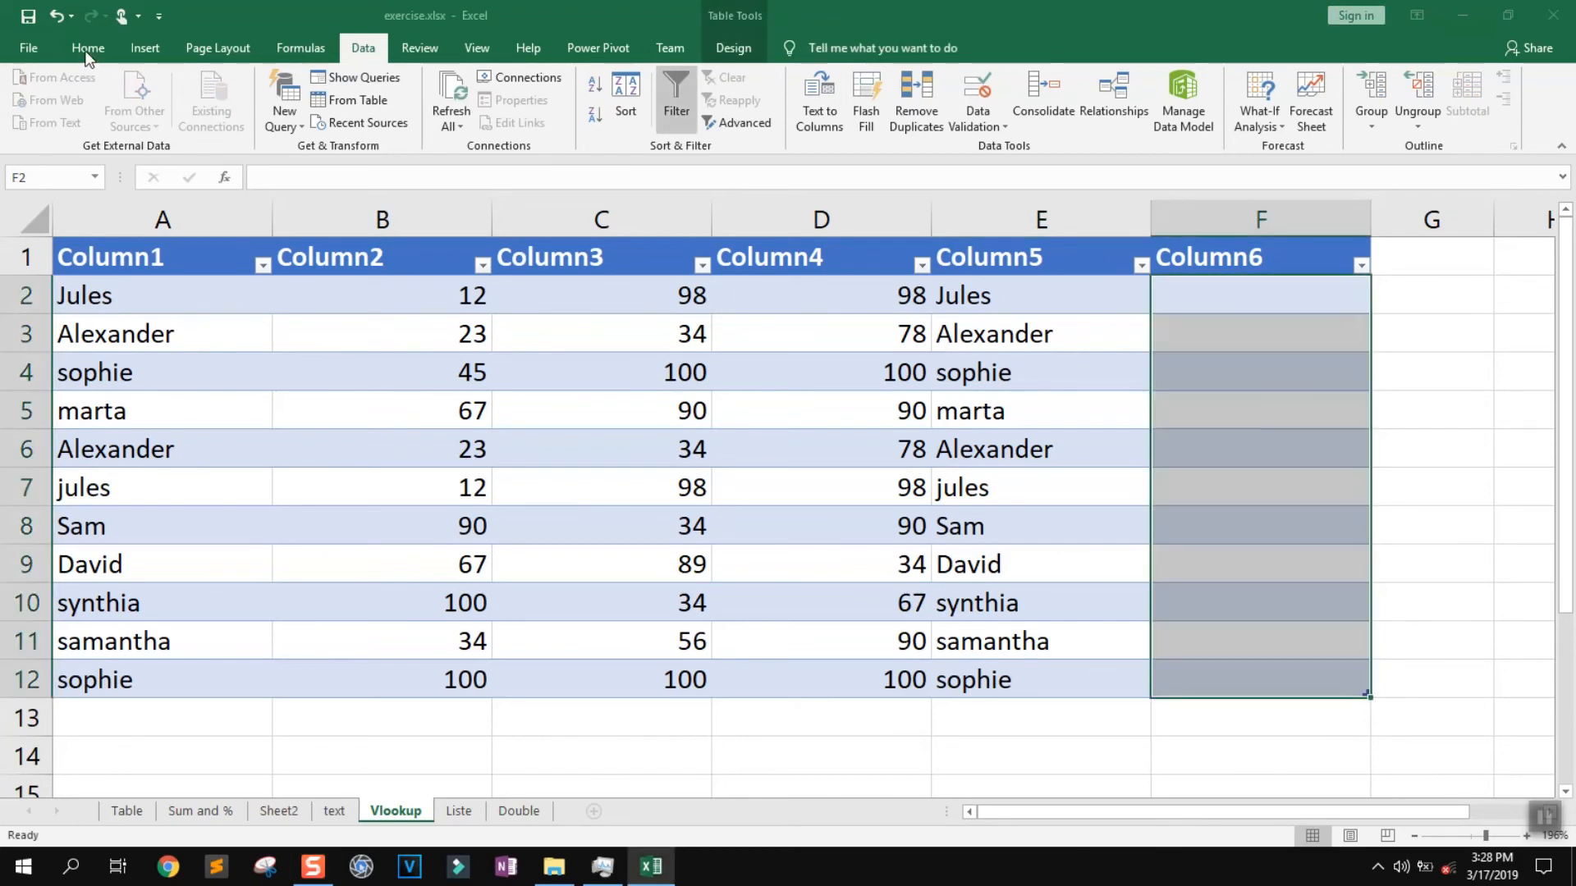
click(87, 51)
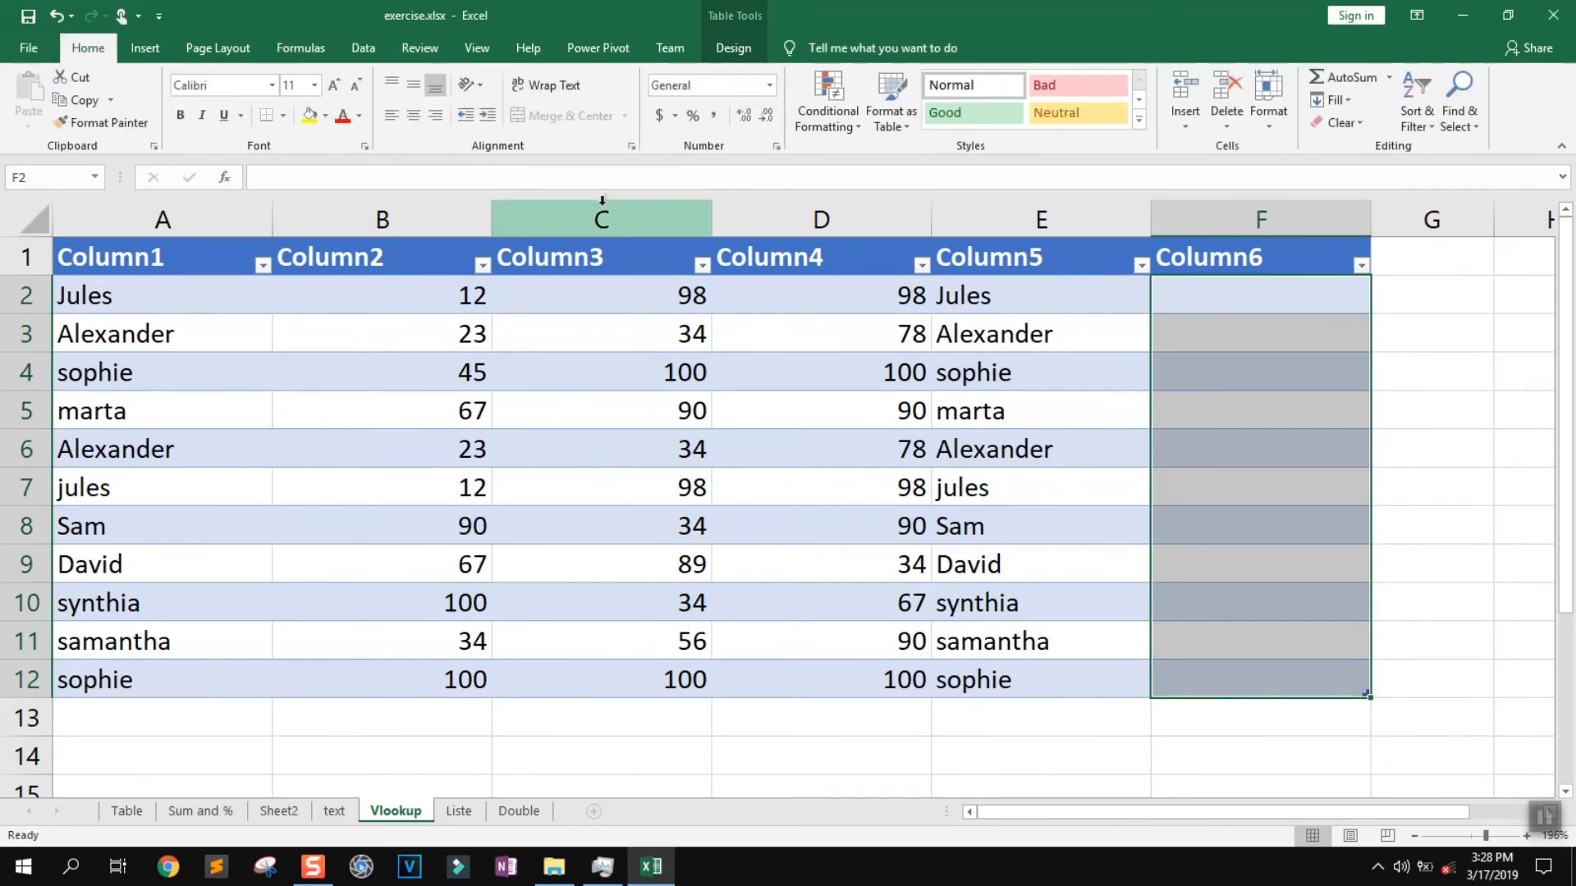
click(1232, 293)
click(1040, 308)
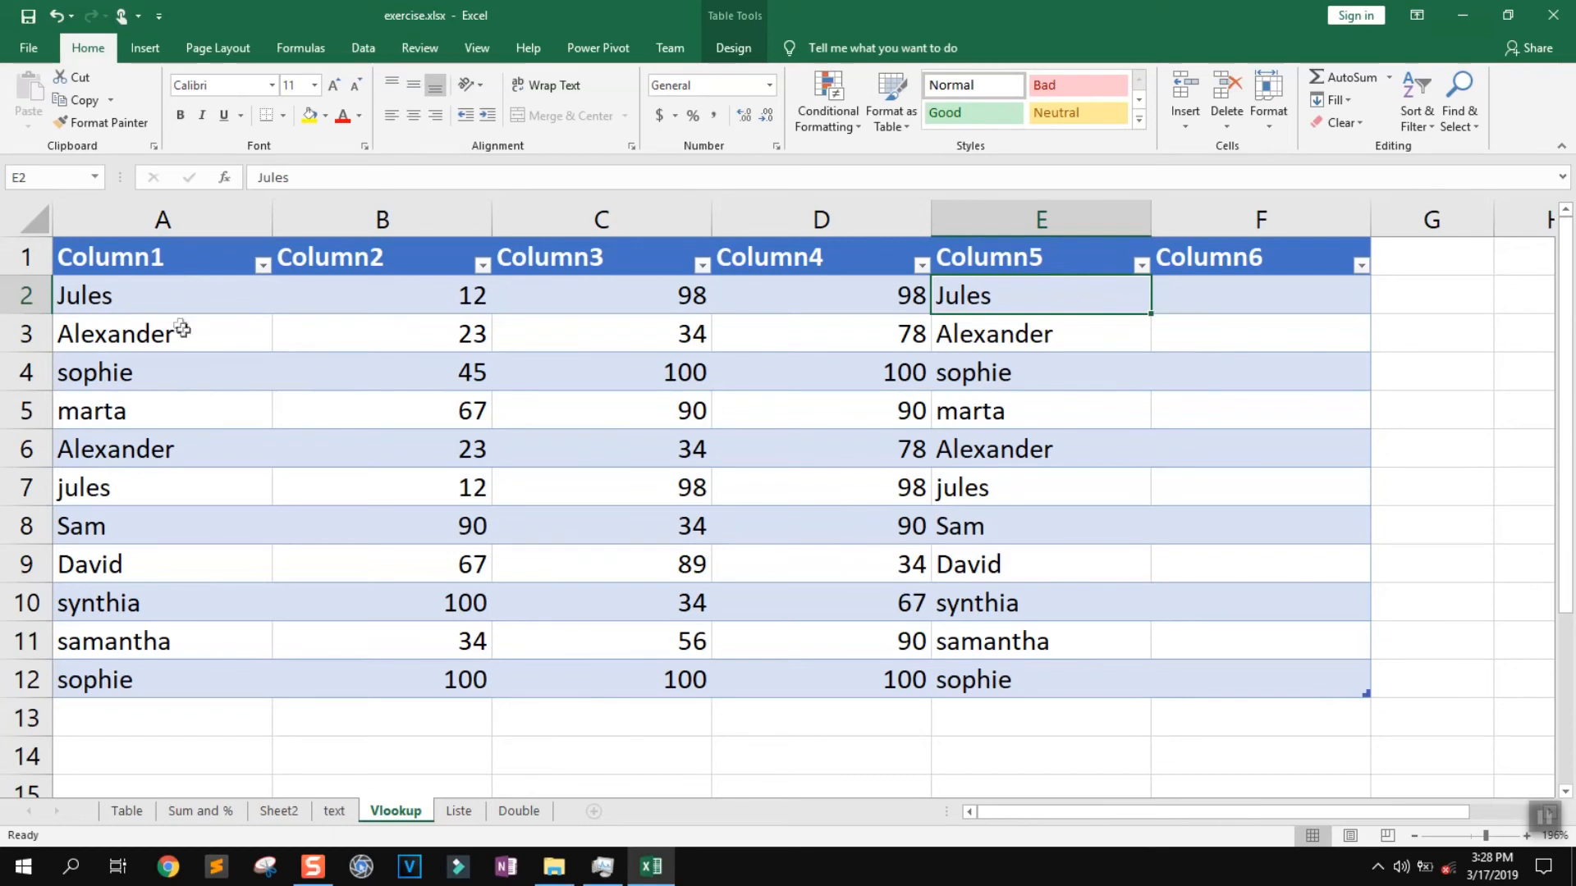
double_click(1216, 298)
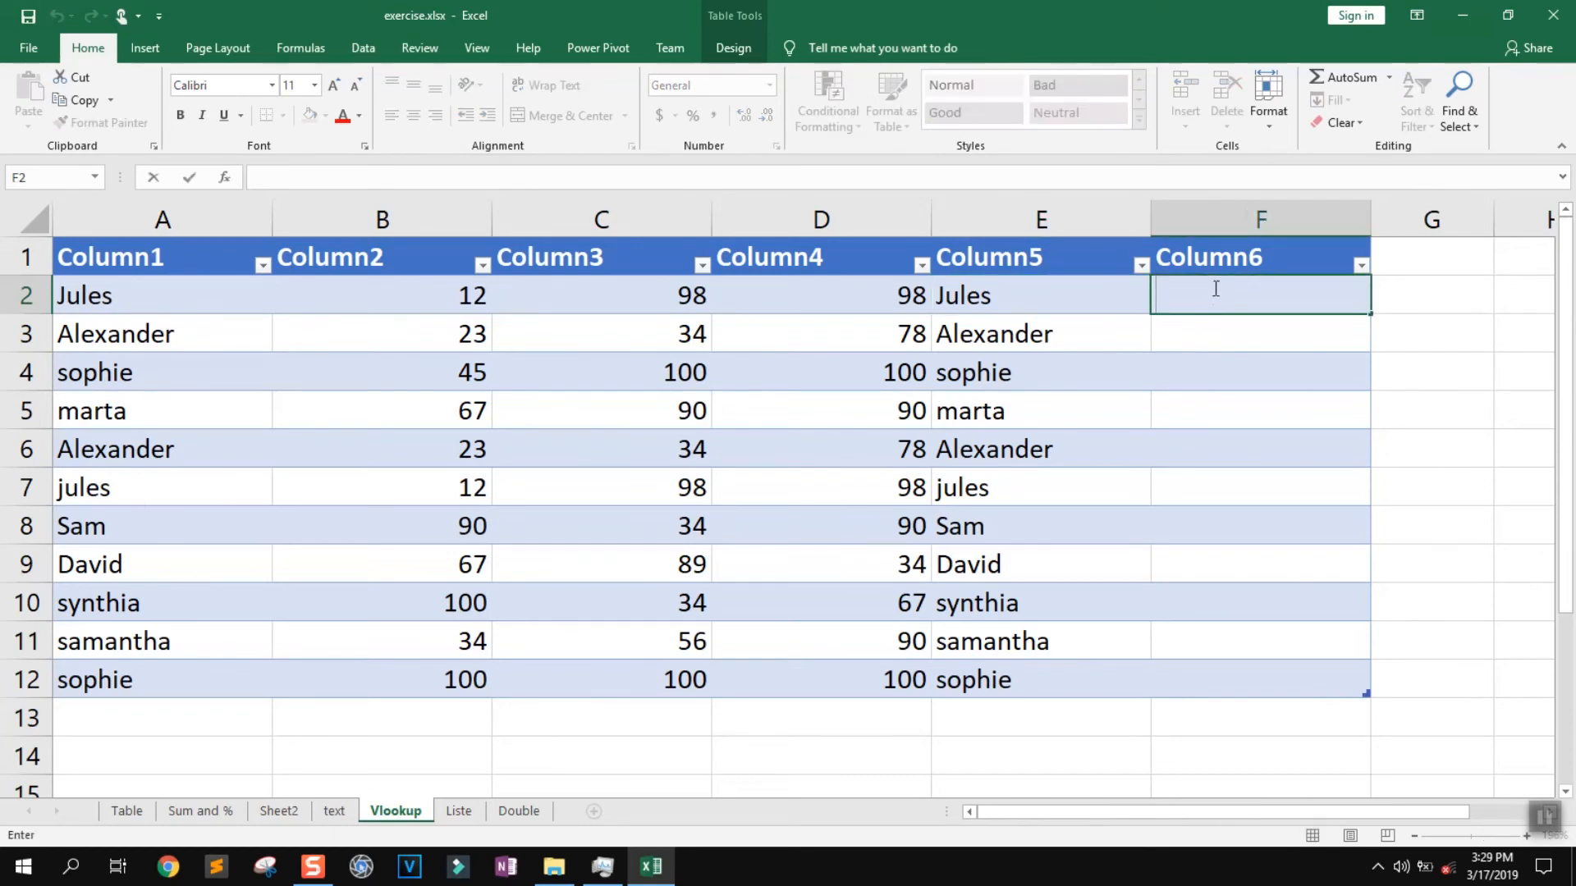
click(1388, 77)
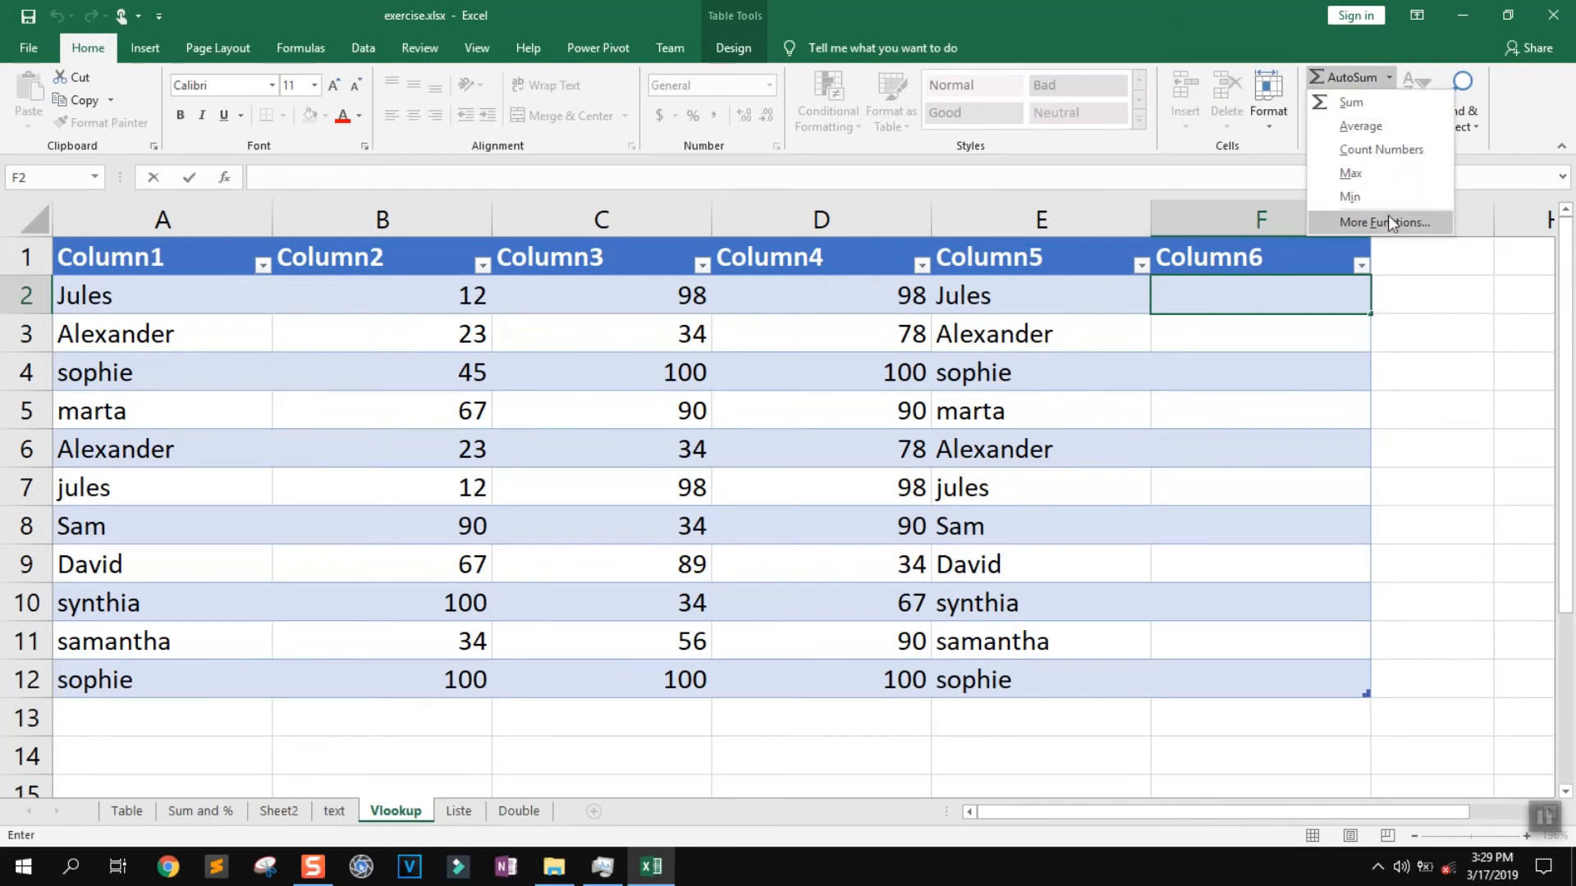
click(1231, 282)
text(=)
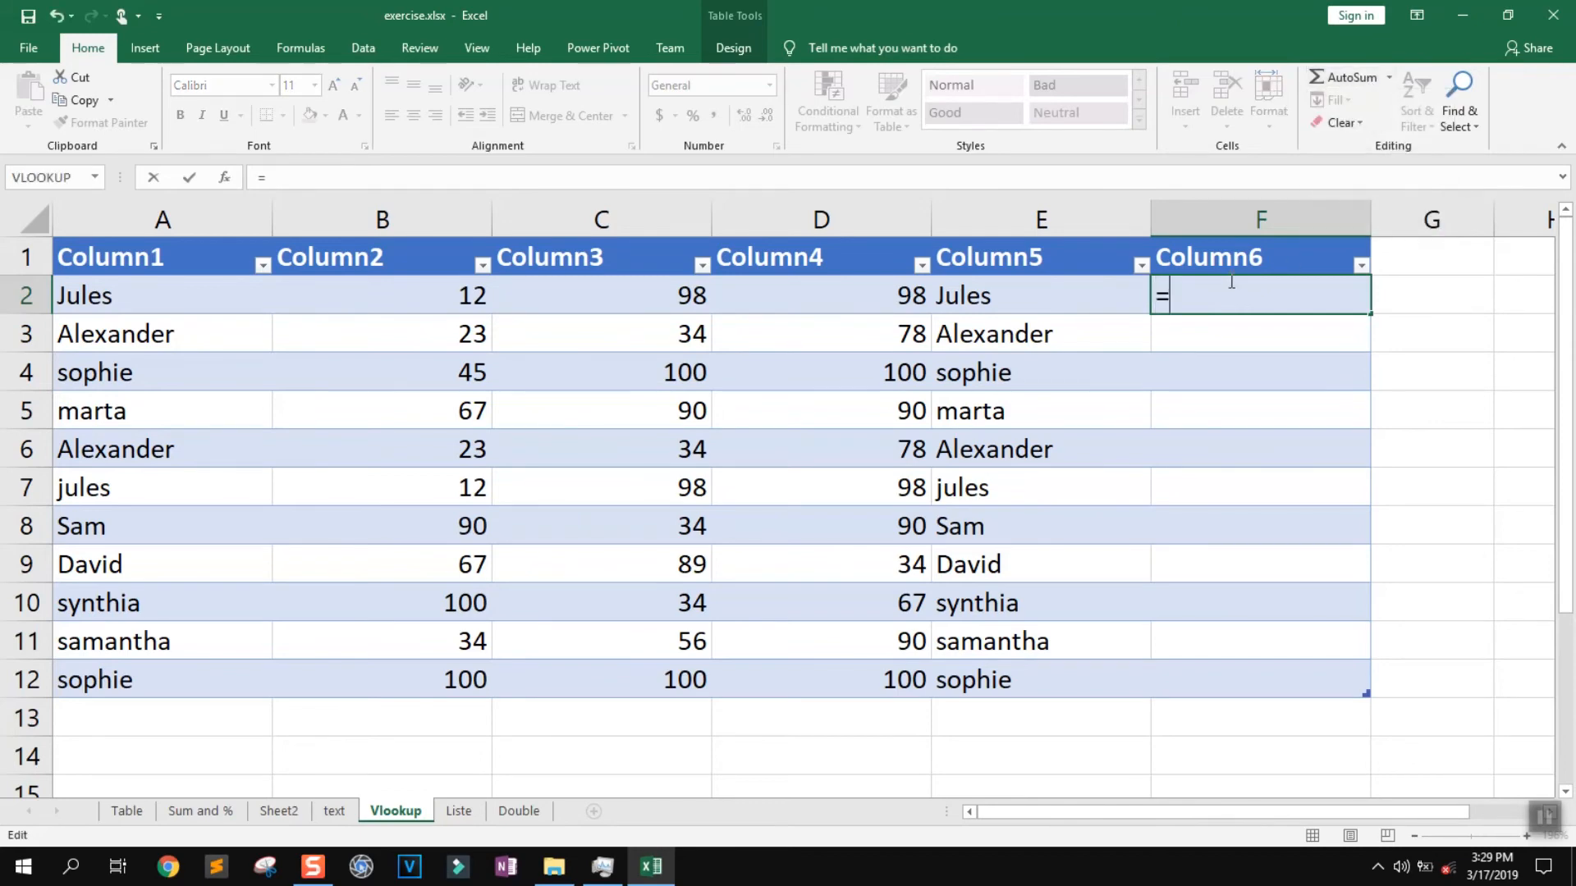
text(vloo)
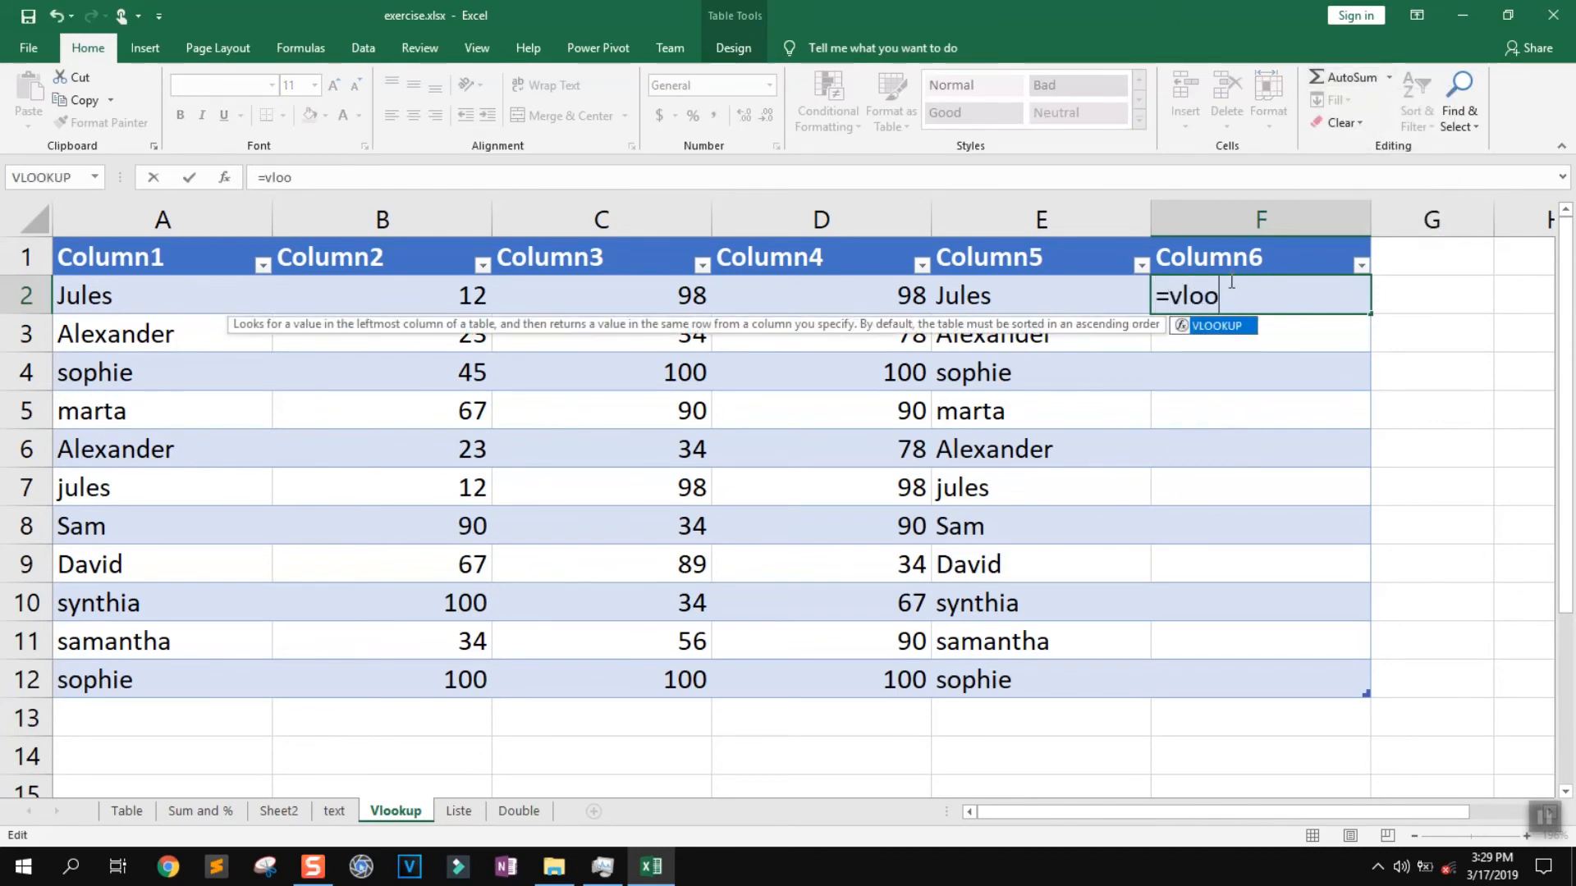
double_click(1238, 327)
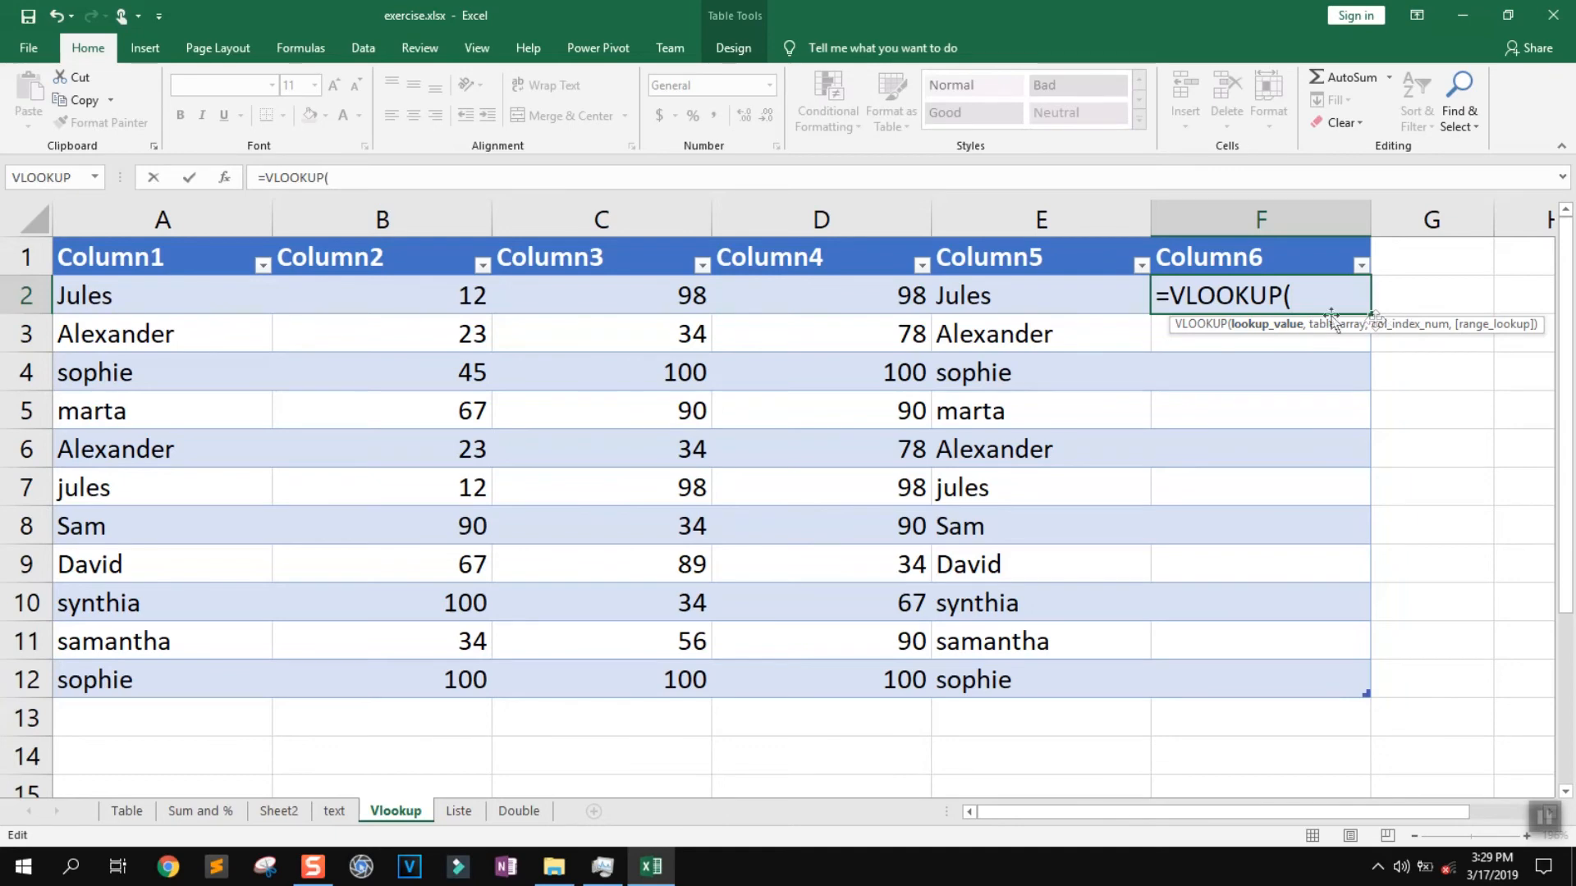
drag(1313, 297, 1164, 296)
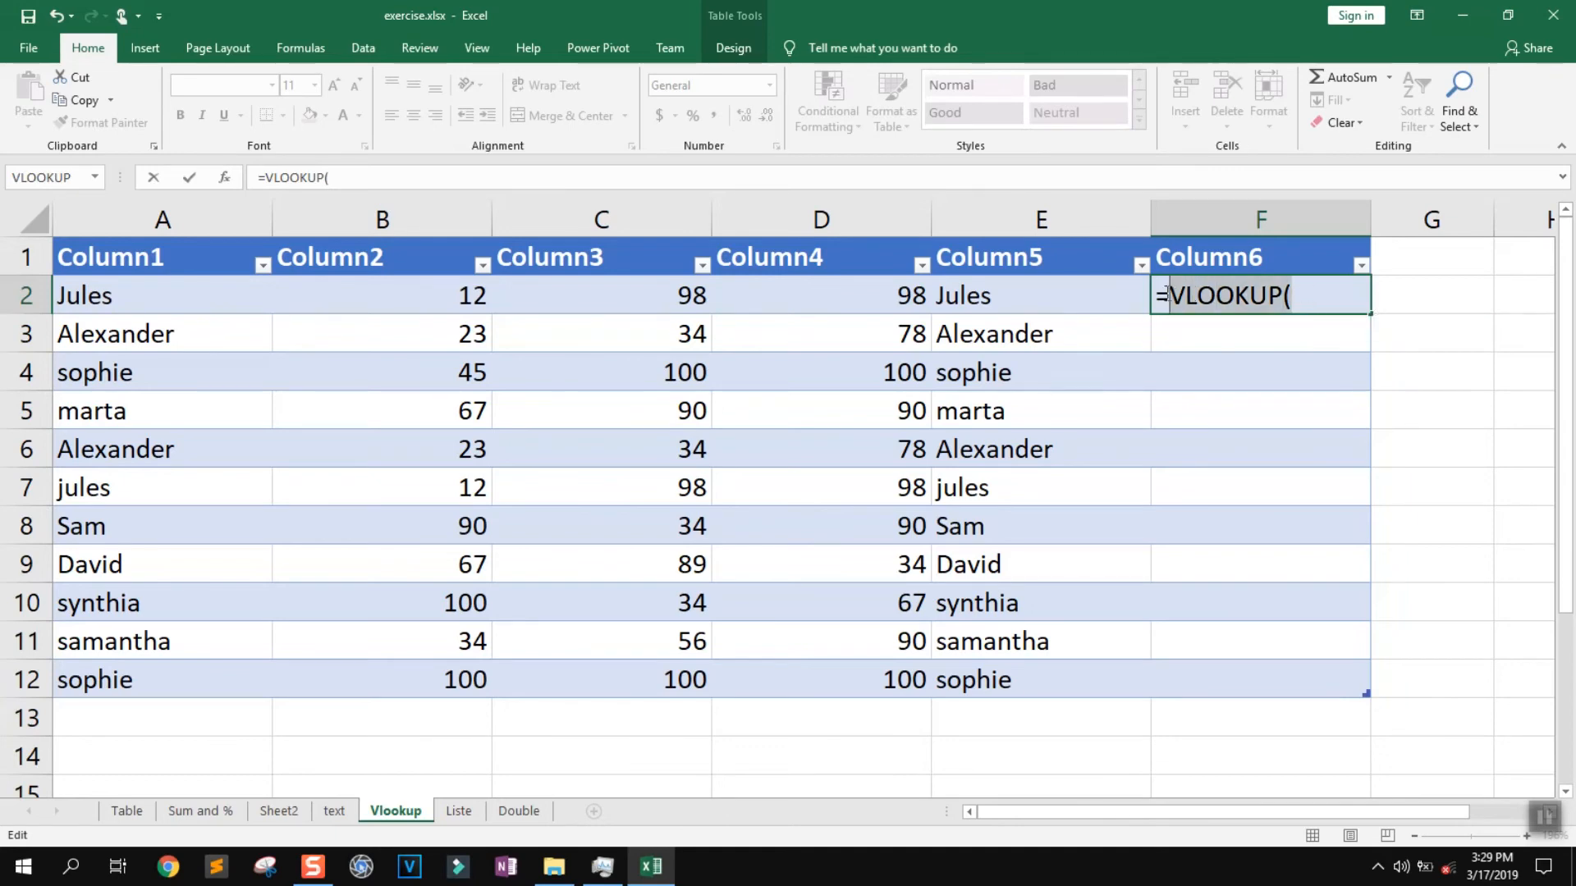
key(BackSpace)
key(BackSpace)
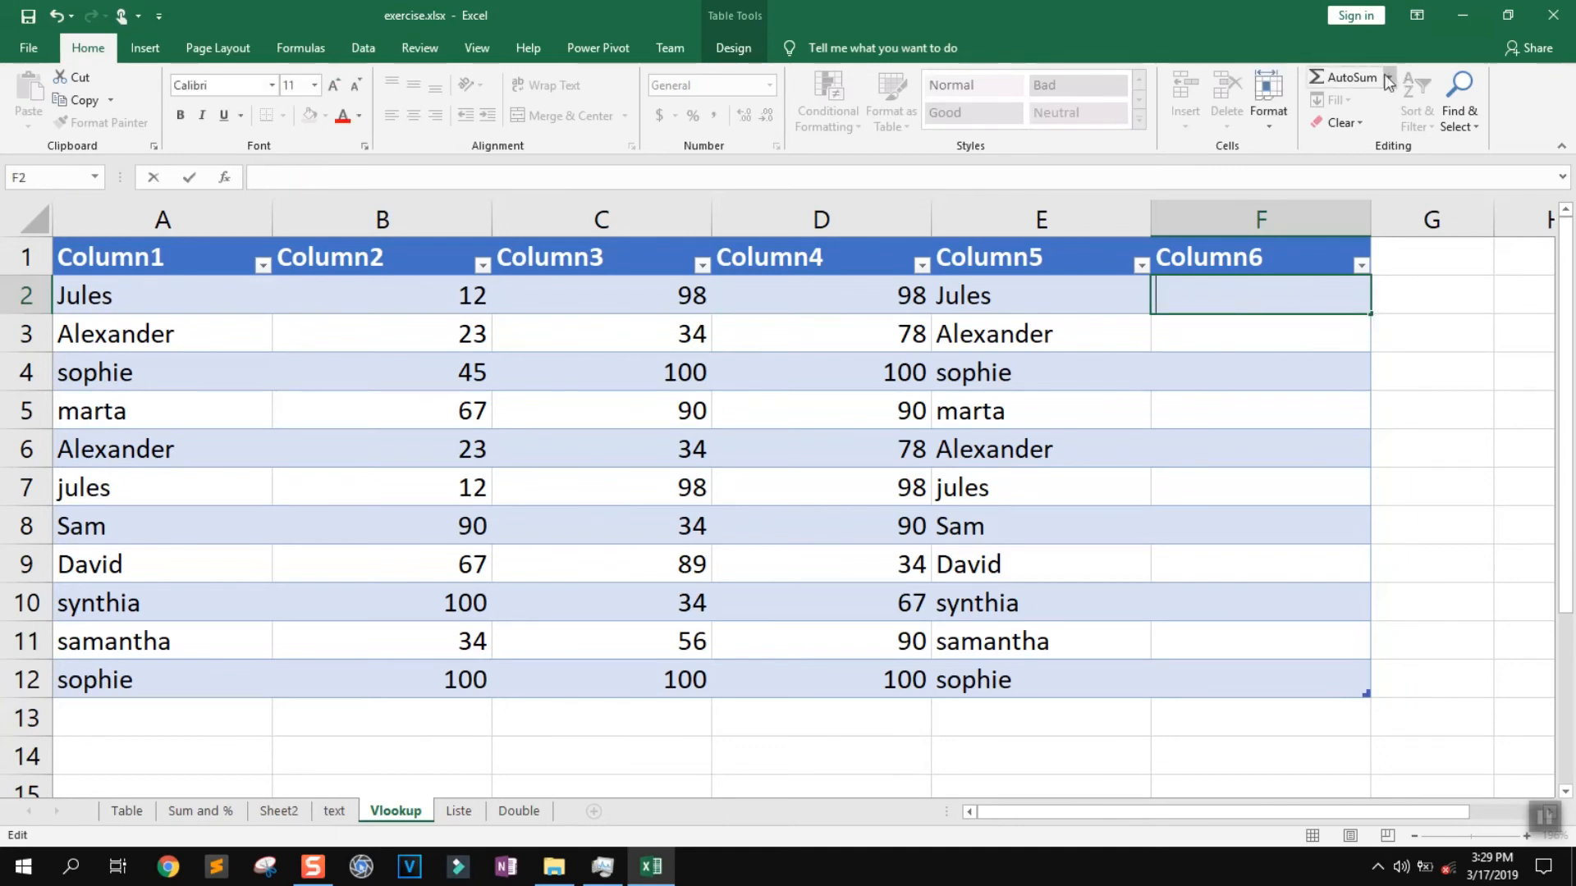
Step: Insert the VLOOKUP function into F2 and use the Column5 cell of the same row, E2, as its lookup value
click(1390, 78)
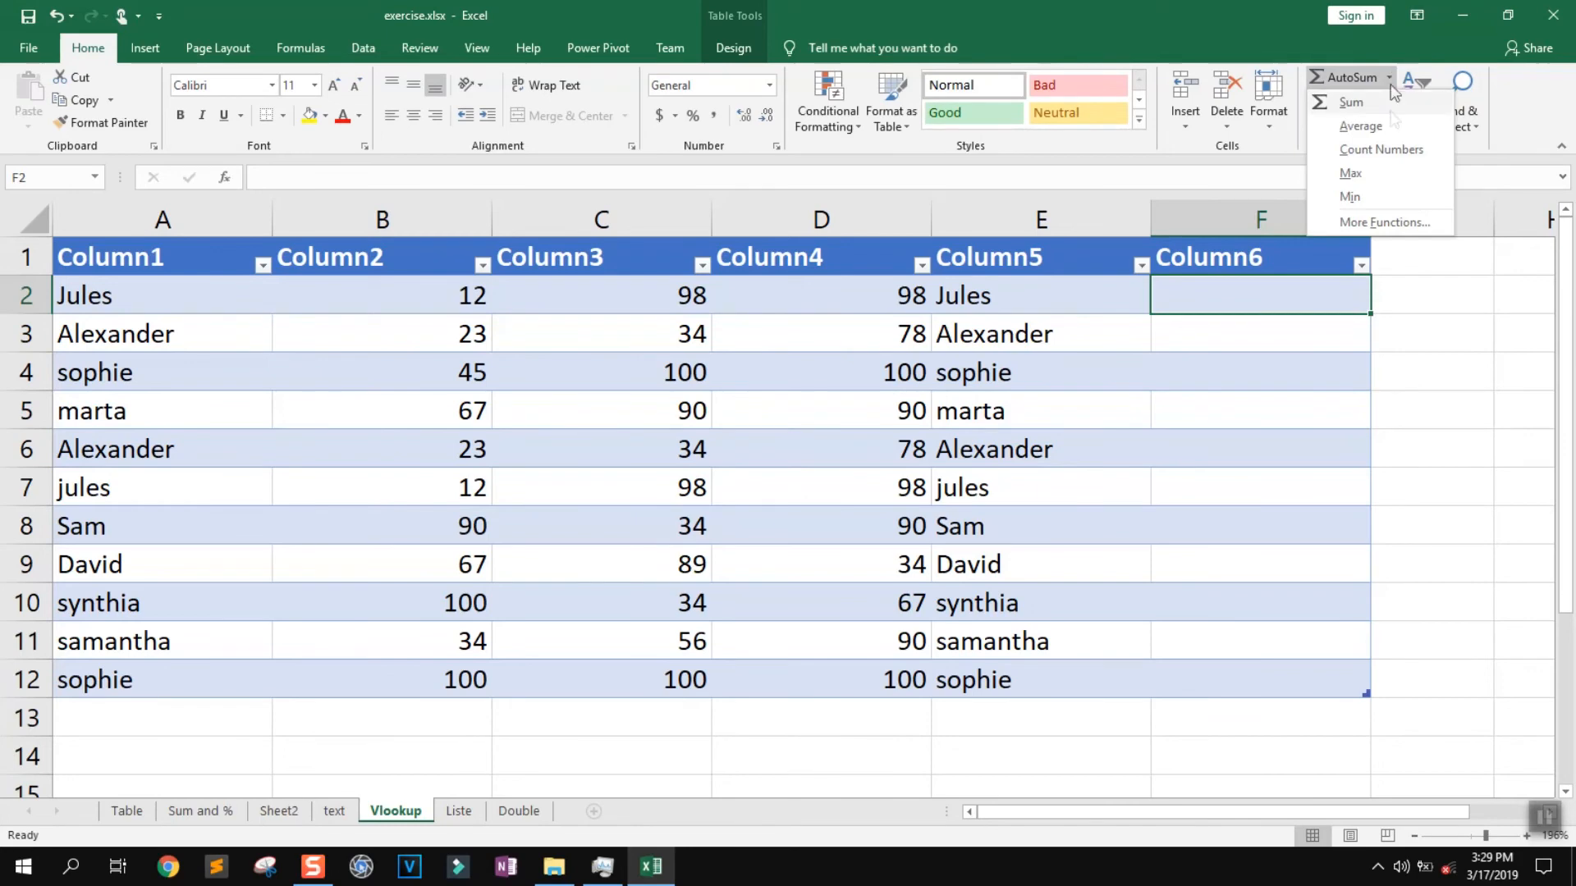
click(1384, 222)
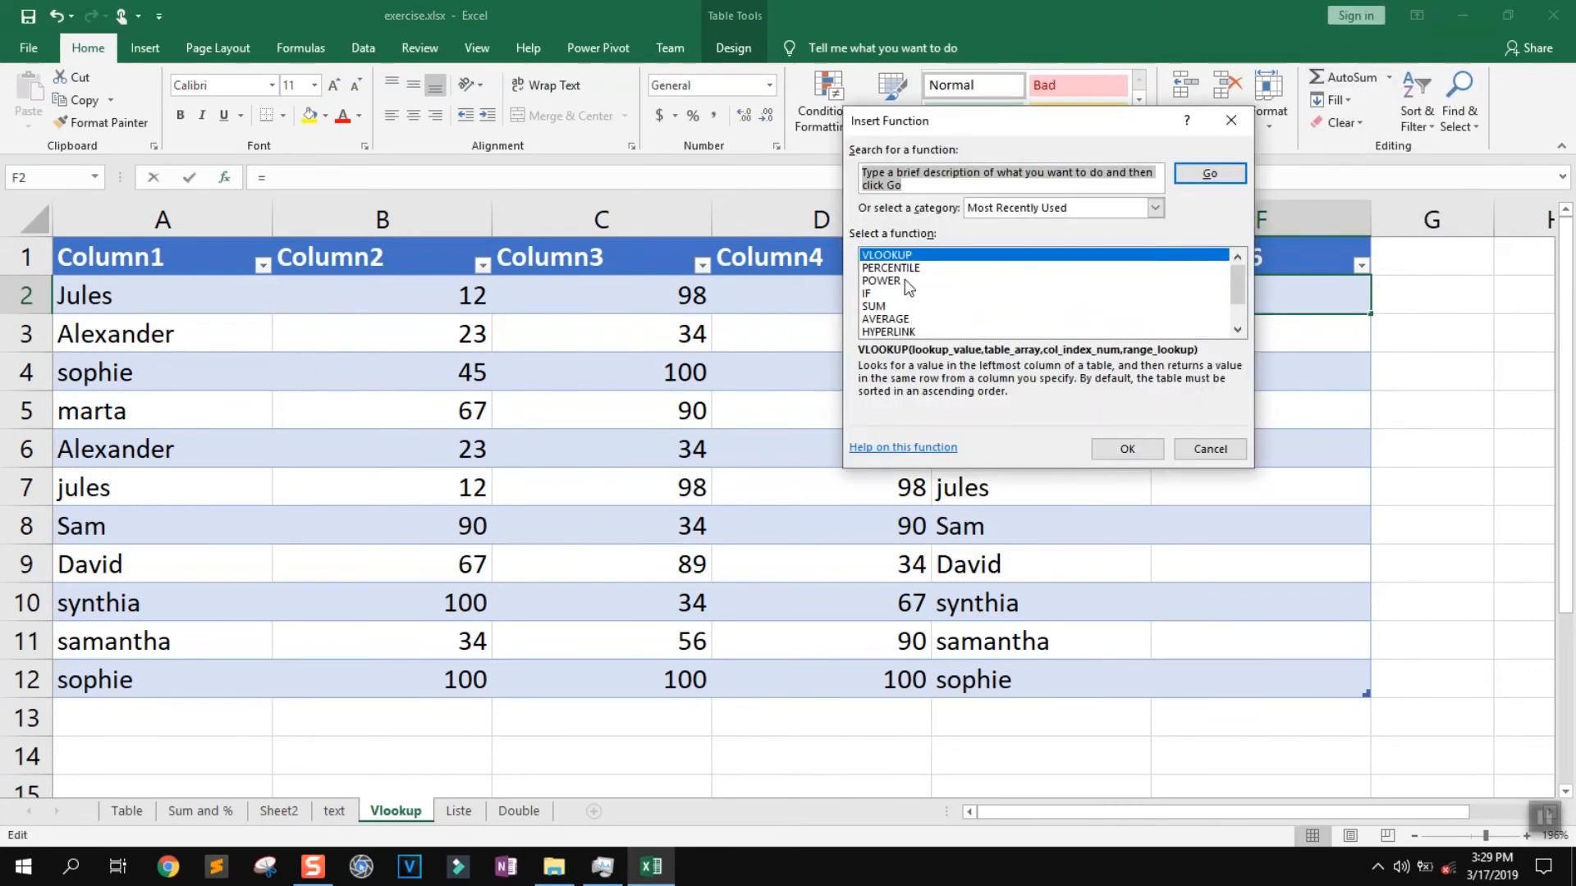
click(1127, 449)
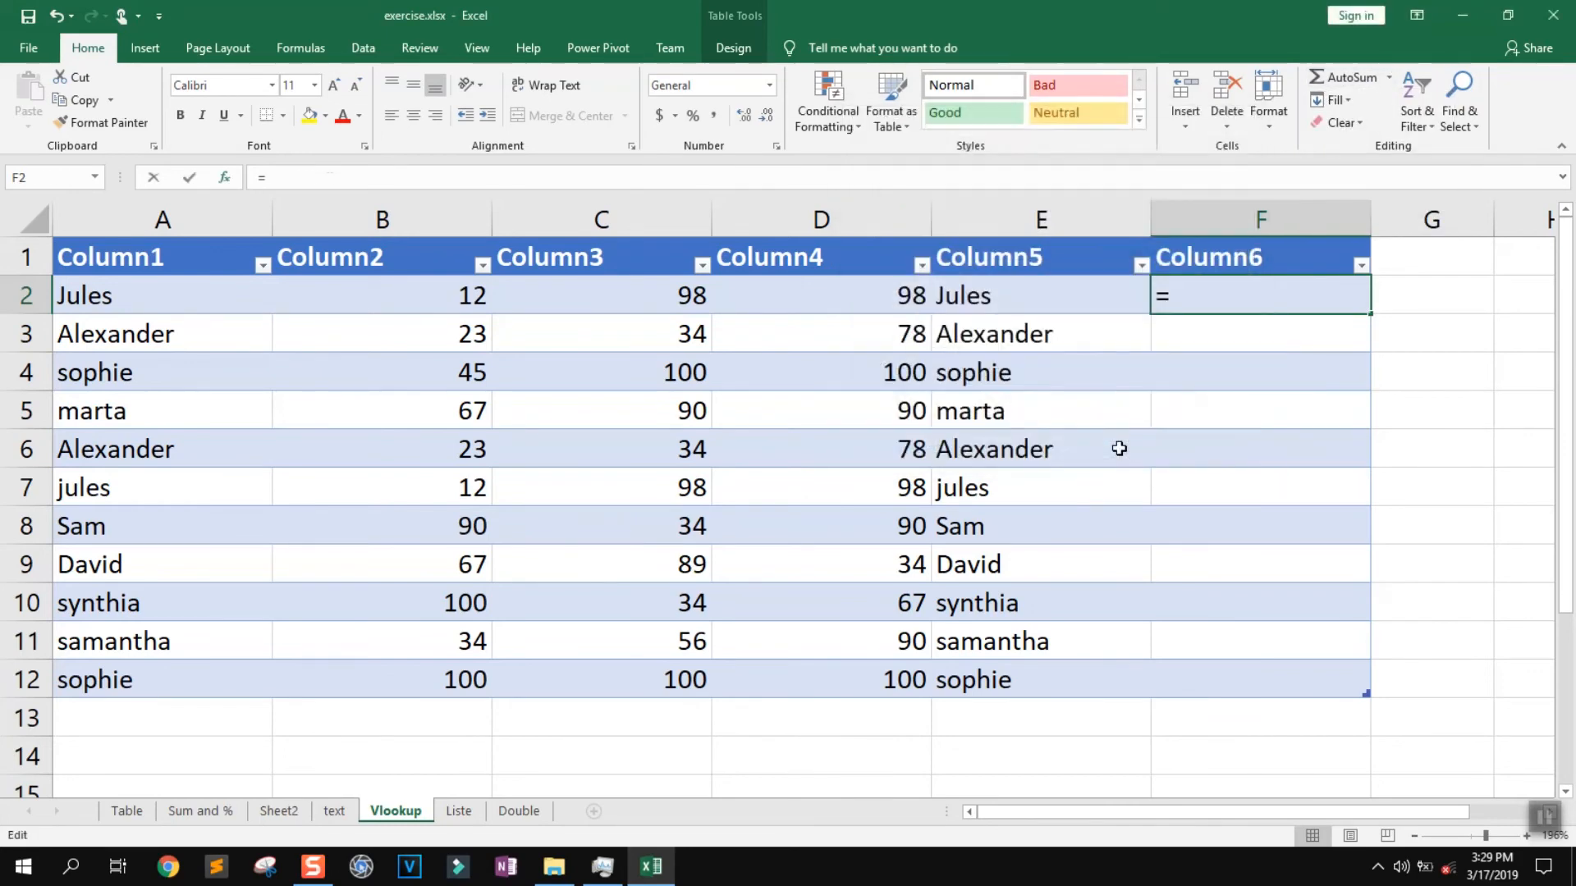
drag(1094, 137, 1414, 202)
click(1022, 291)
drag(1302, 213, 1134, 165)
Step: Set the VLOOKUP table array to A:A, the column index to 1 and the range lookup to False, and apply the formula
click(1148, 230)
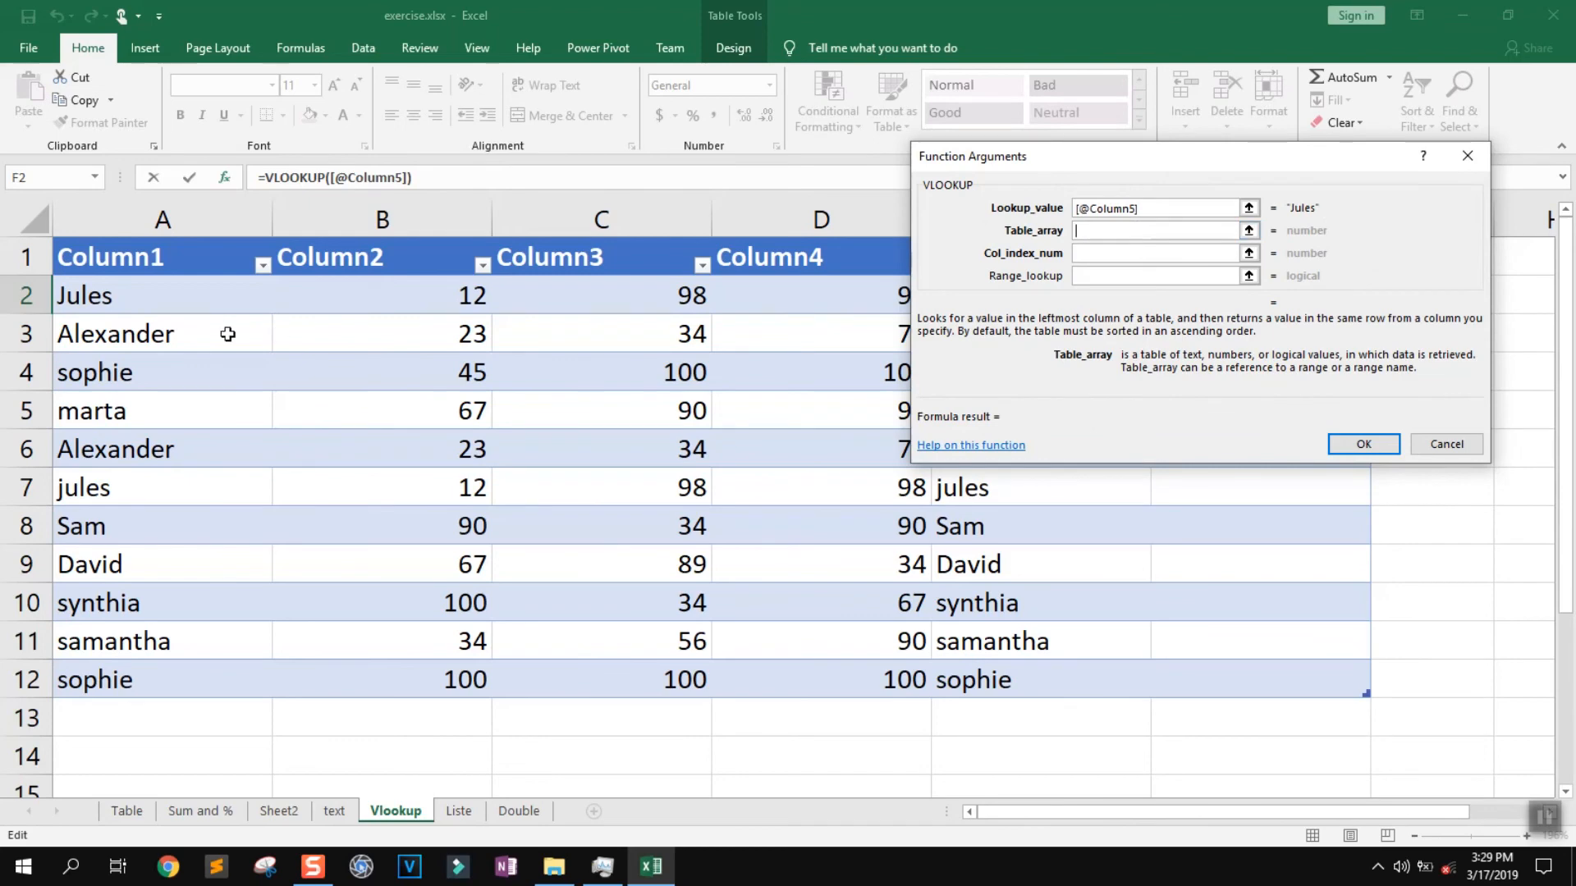
click(163, 219)
click(1106, 254)
text(1)
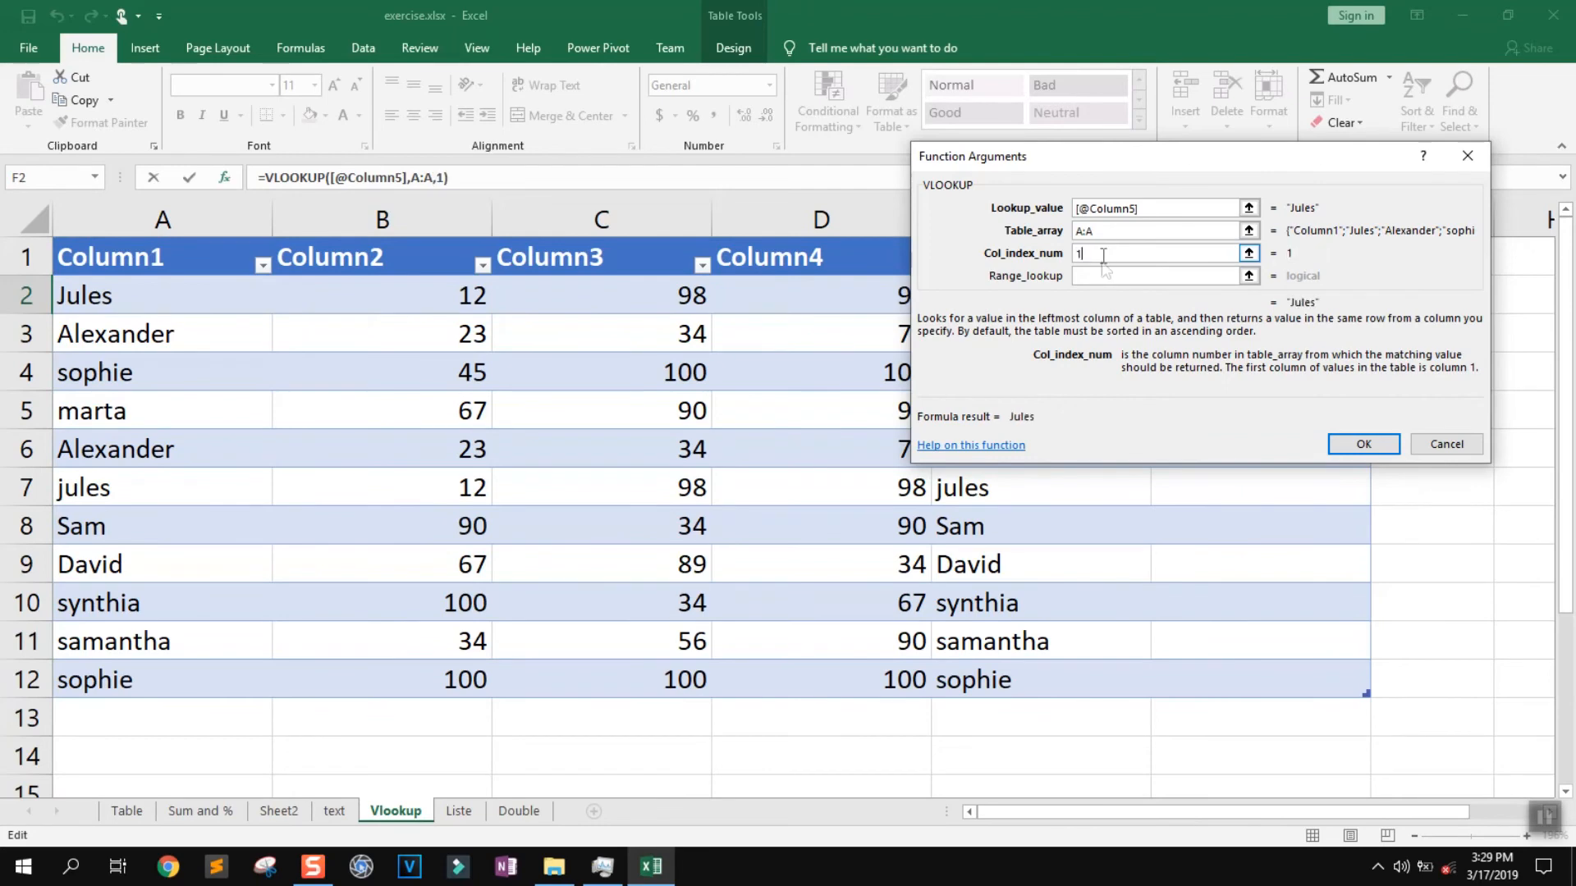
click(1102, 274)
text(False)
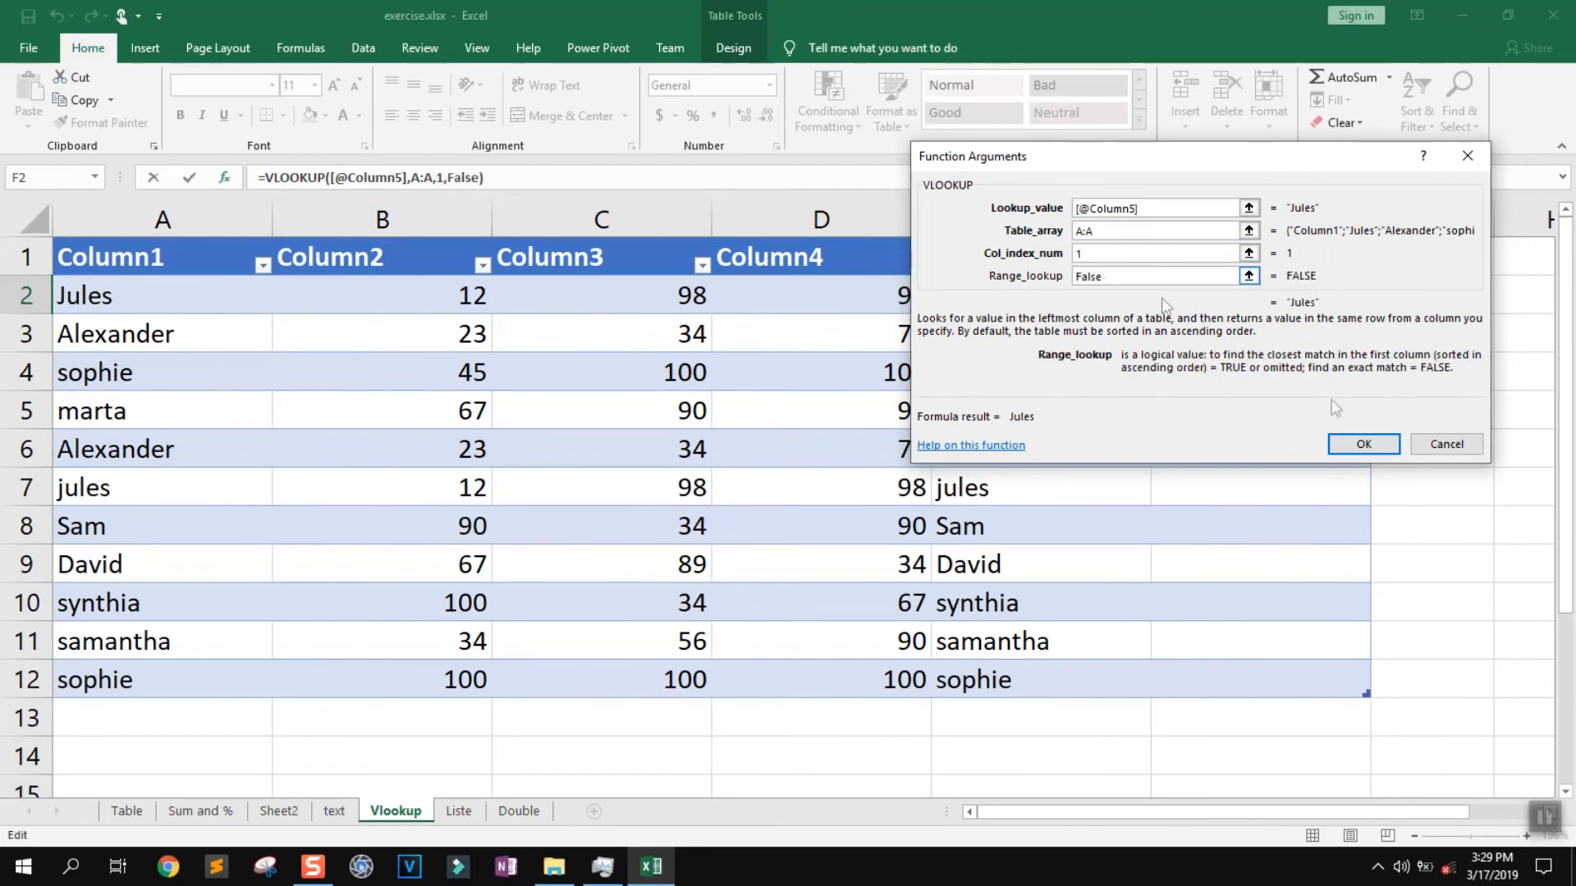
click(1364, 444)
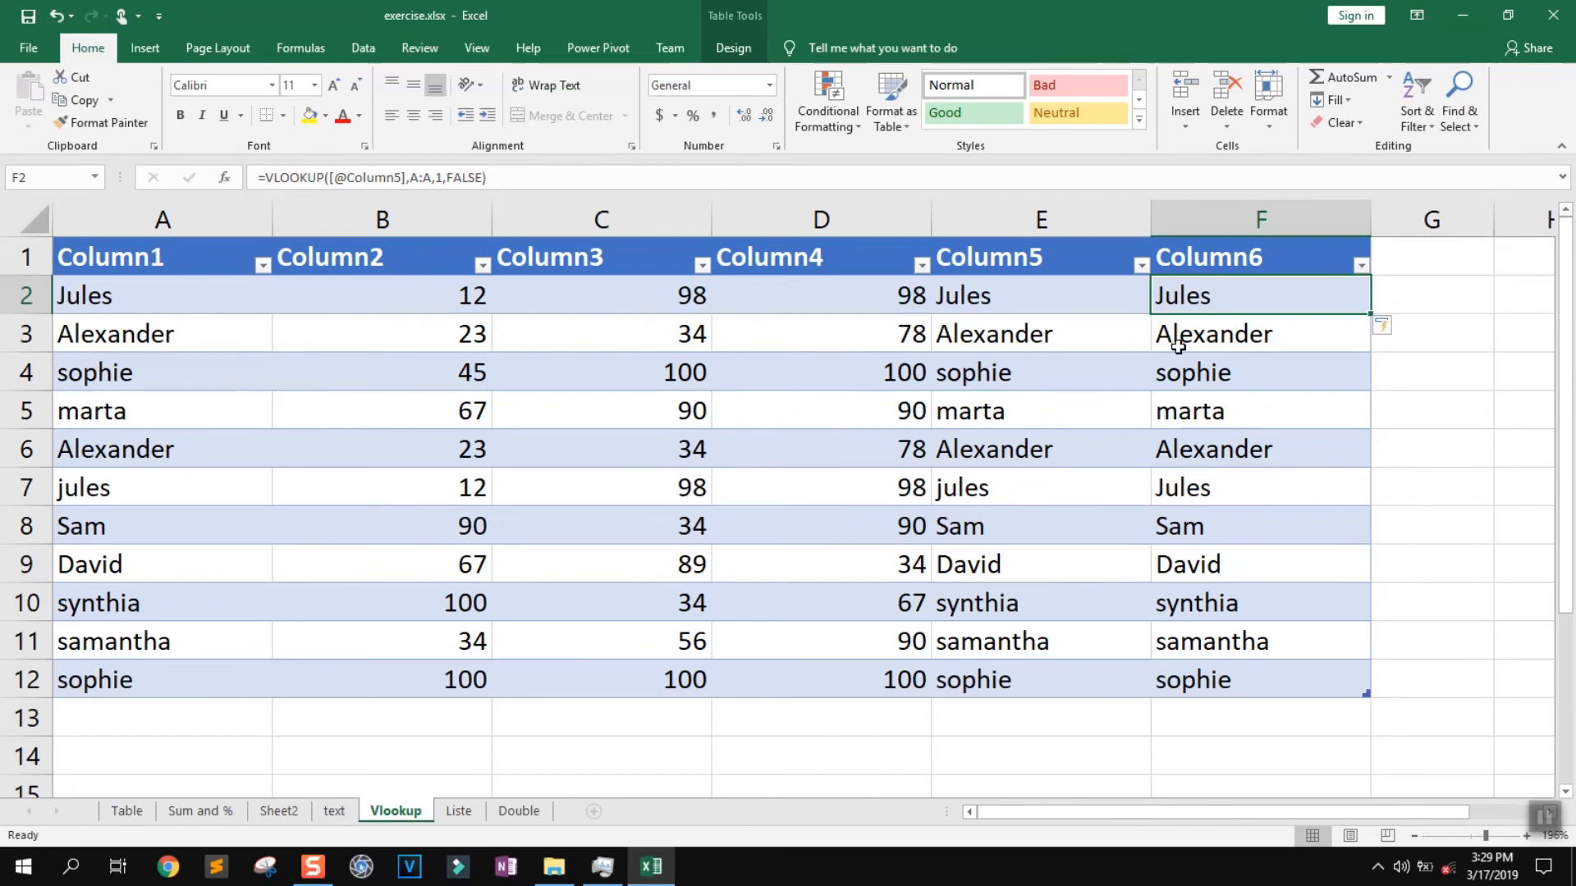
Step: Apply the Bad cell style to the whole of column A
click(986, 289)
drag(1001, 577, 1027, 679)
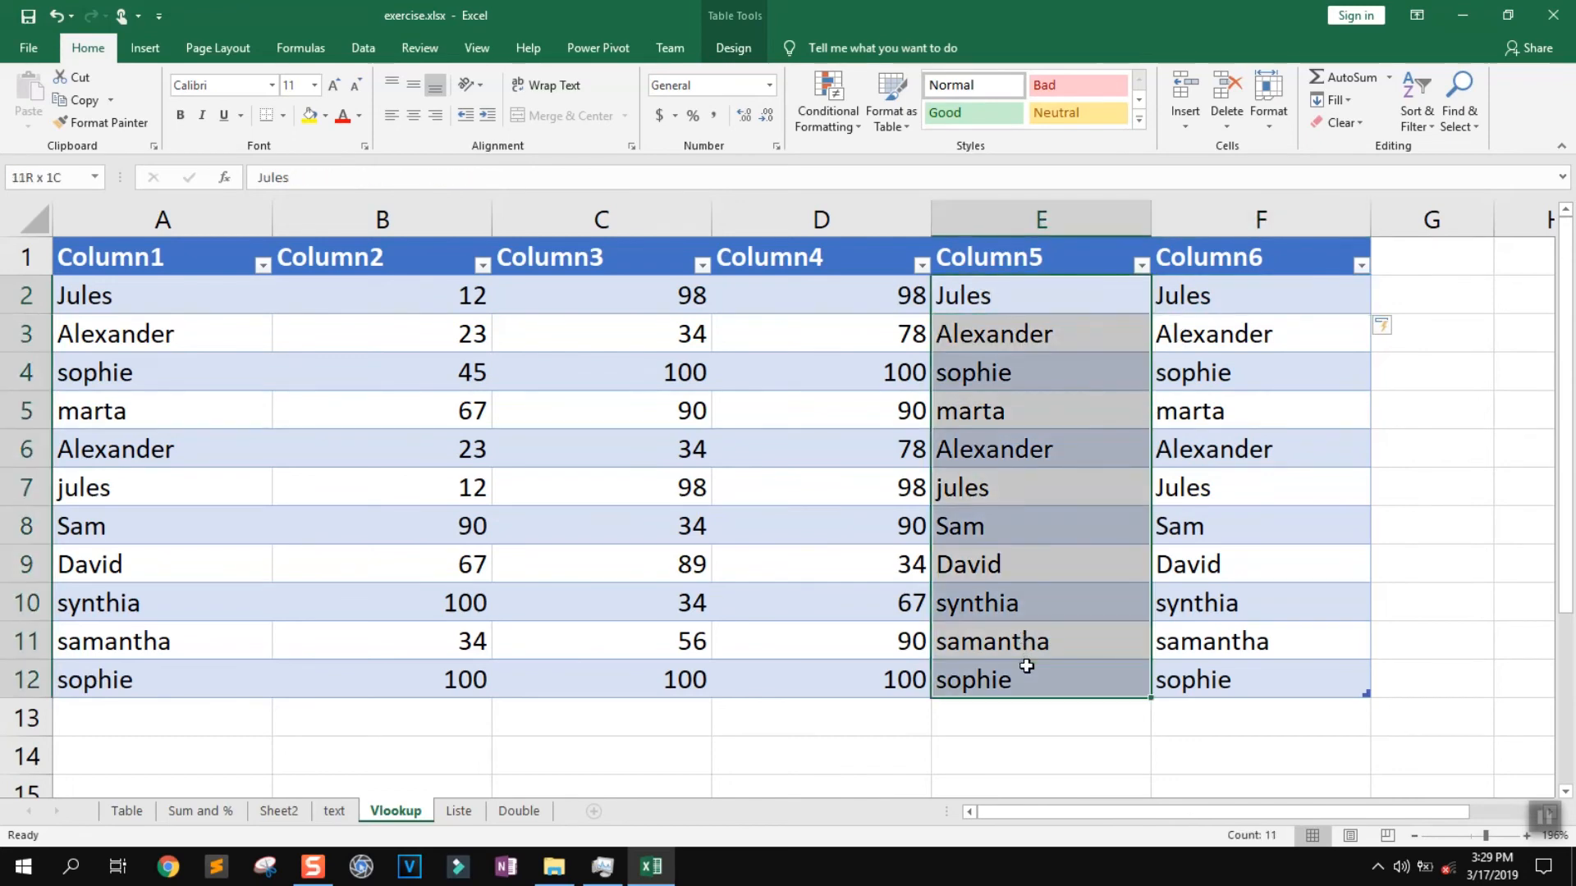
click(113, 213)
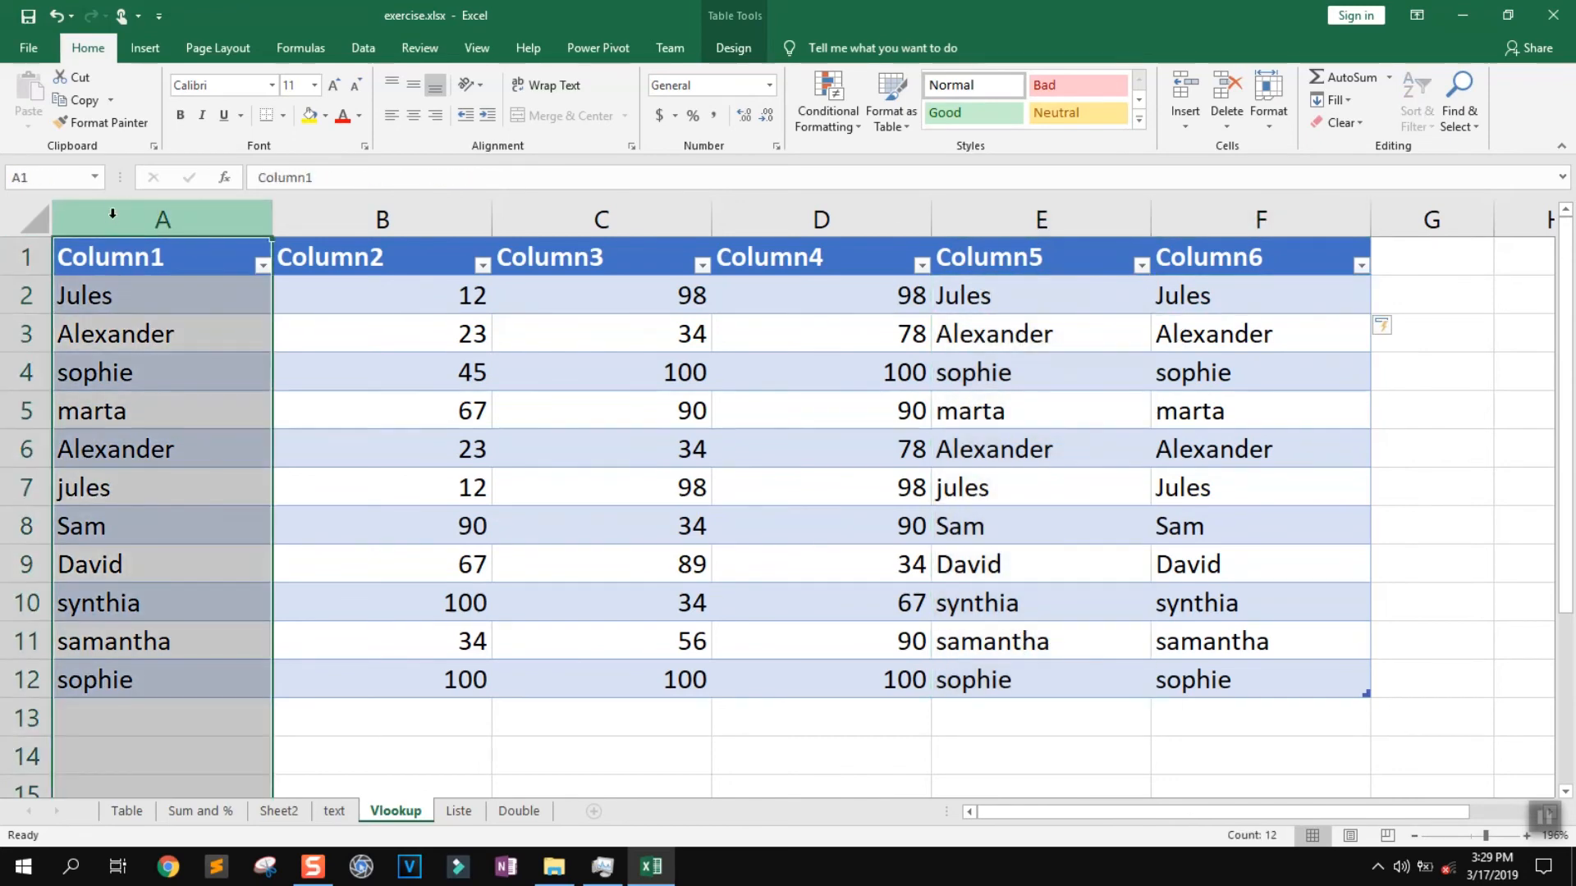
click(1063, 82)
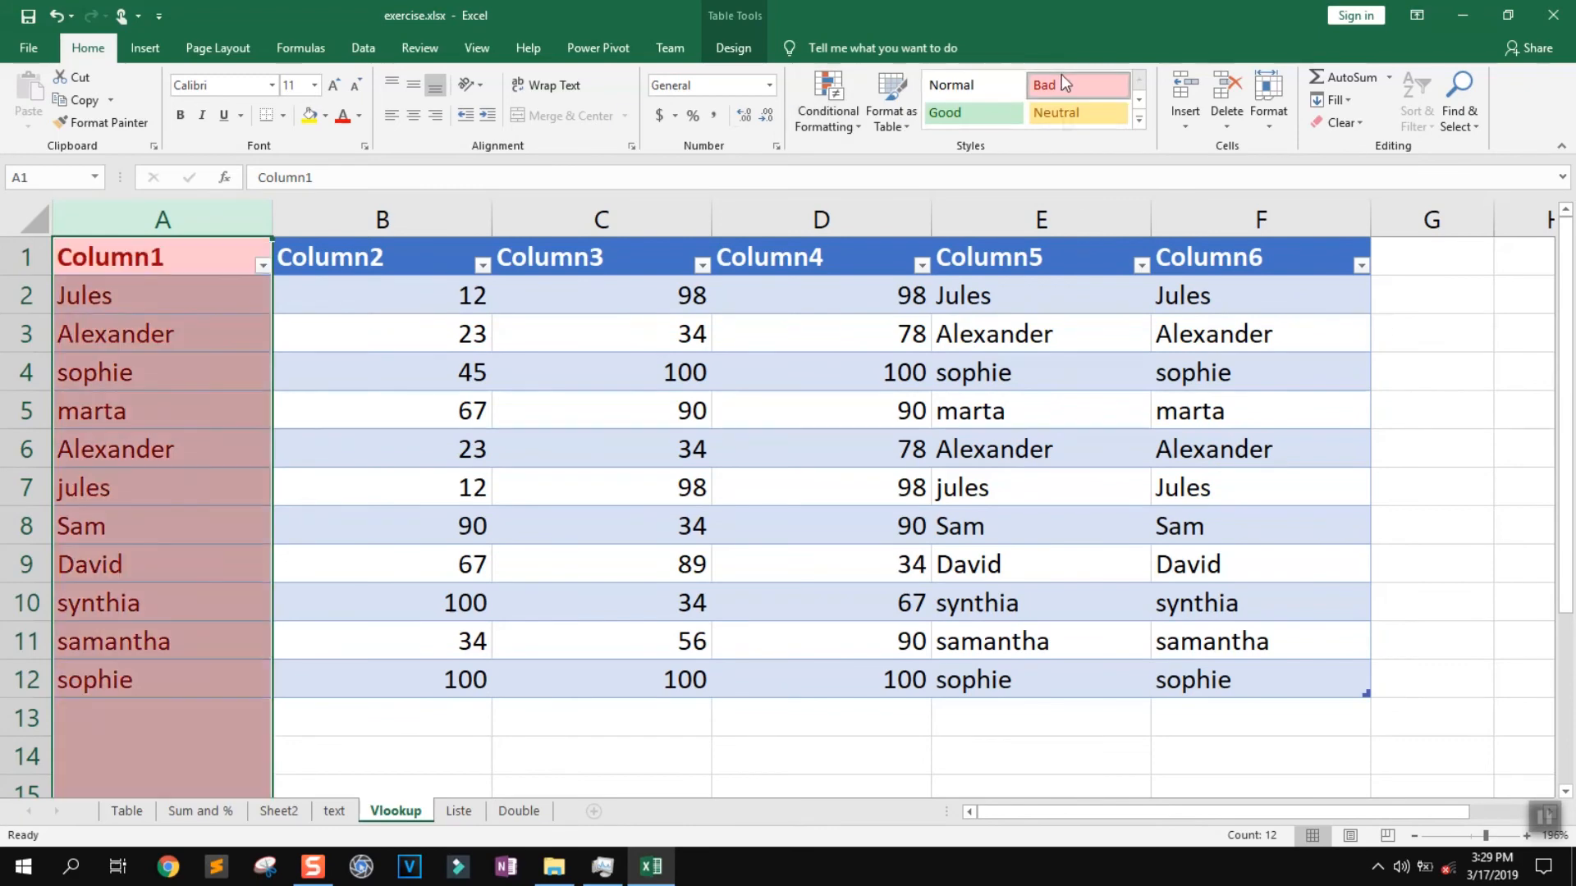
Step: Replace the student name in E4 with a different spelling that is not listed in column A
click(1041, 366)
double_click(1027, 366)
drag(1027, 366, 909, 367)
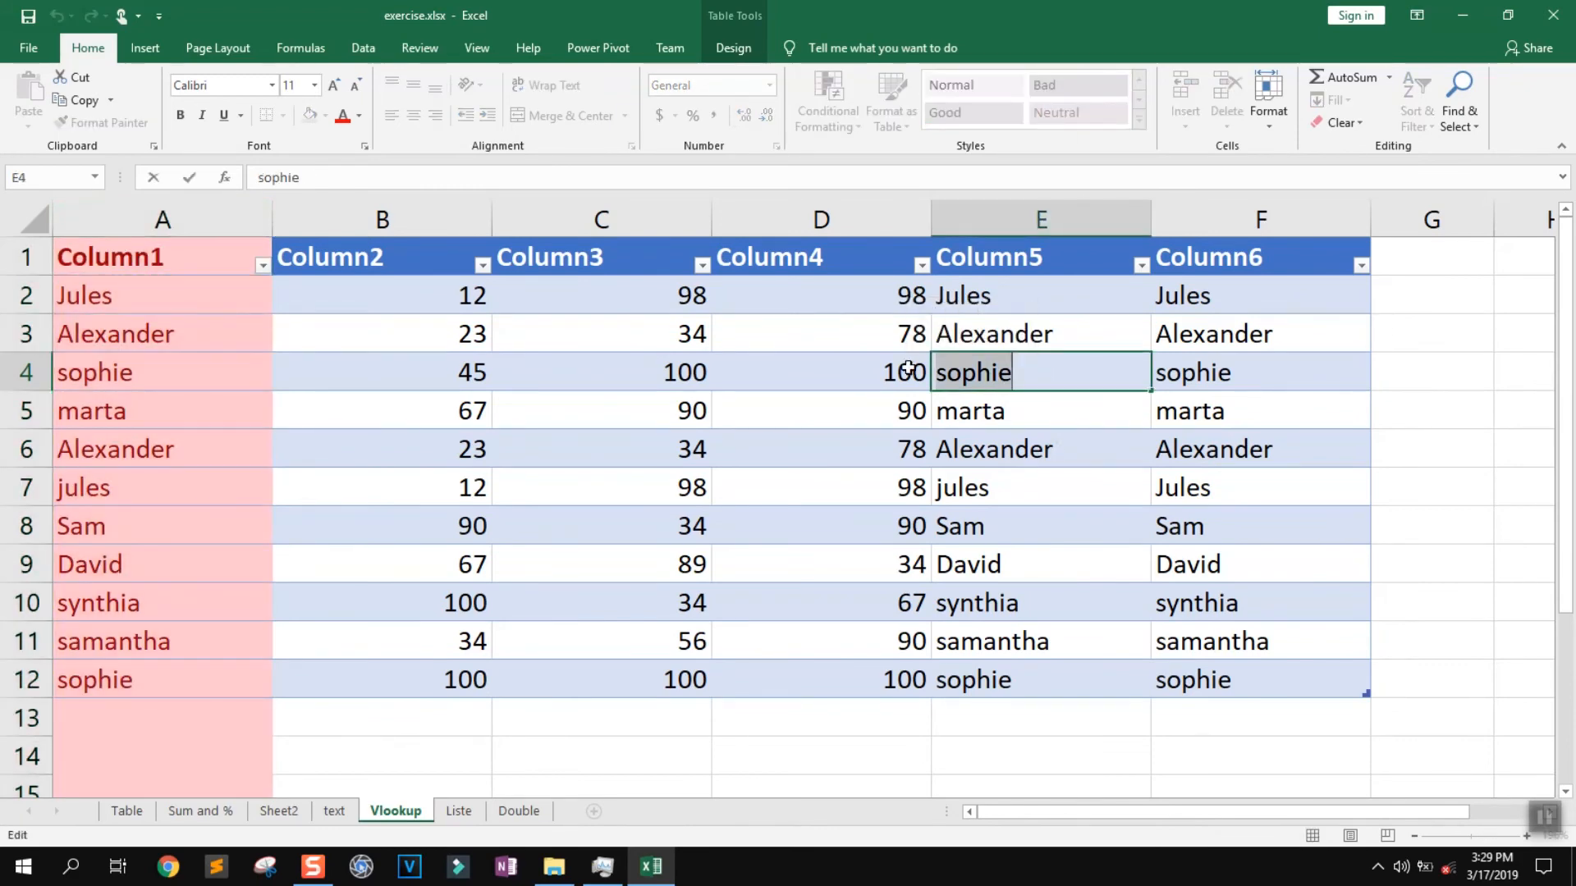
text(Sofi)
key(Return)
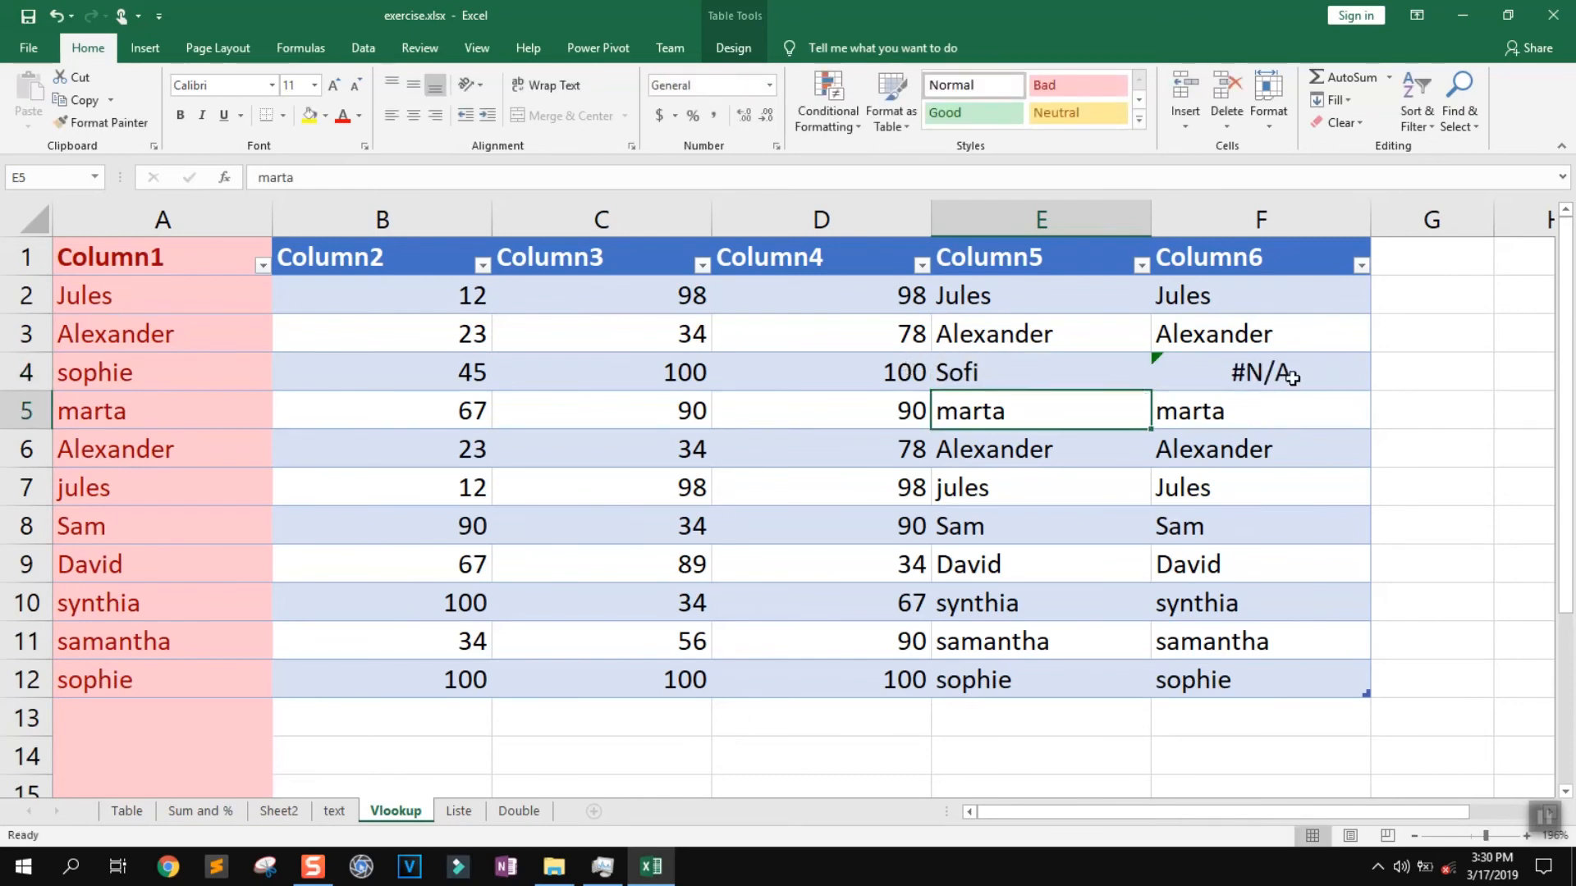
Step: Check the VLOOKUP formula in F4 against its lookup name in E4
double_click(1293, 376)
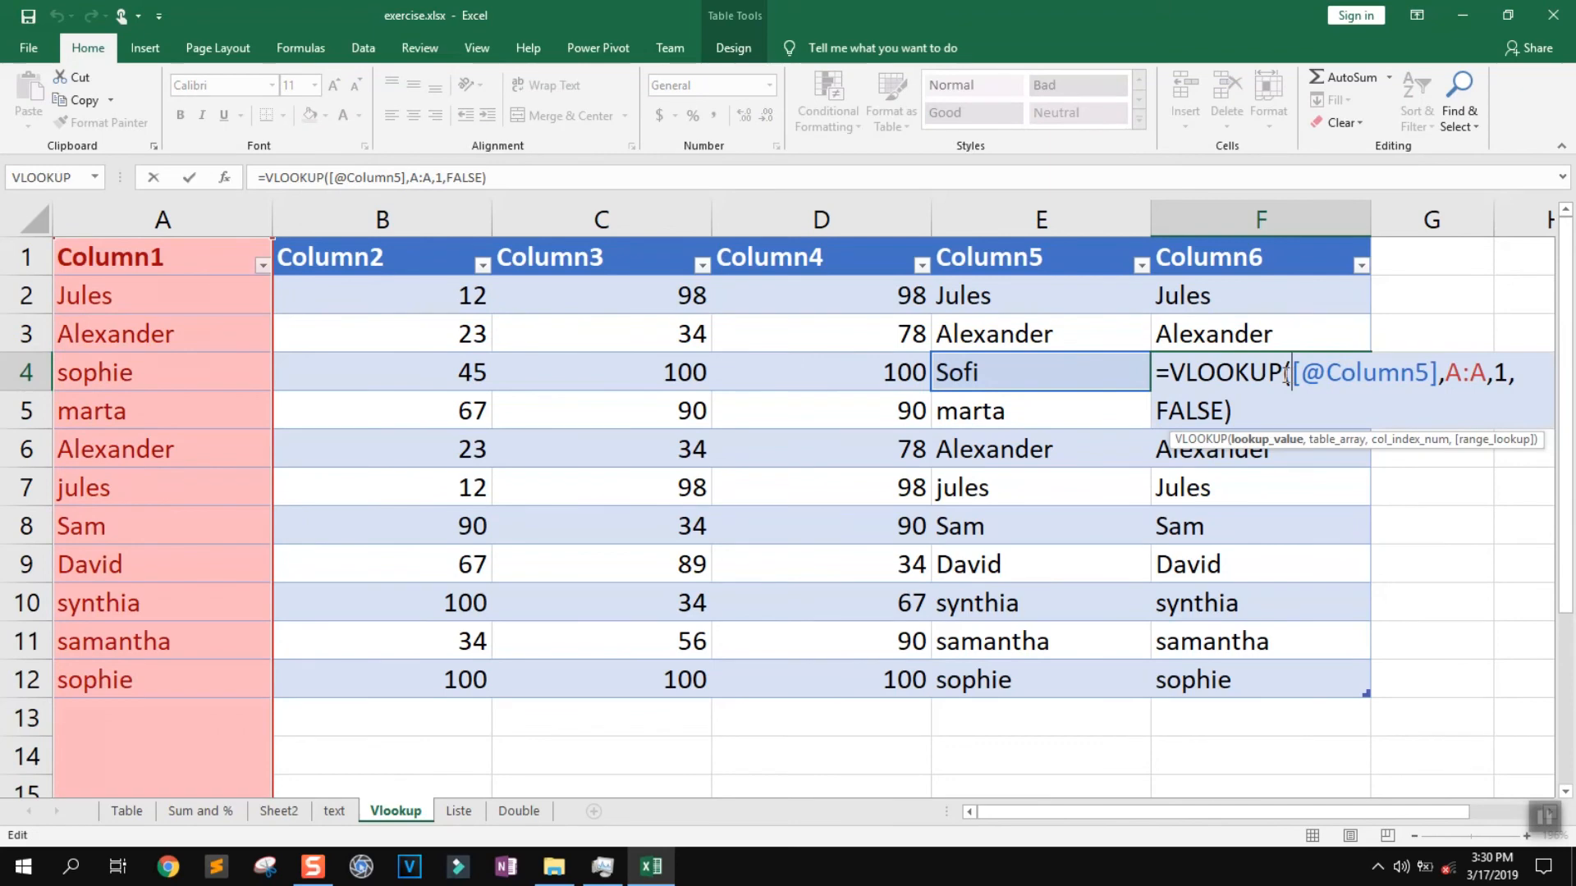
key(Return)
click(1256, 375)
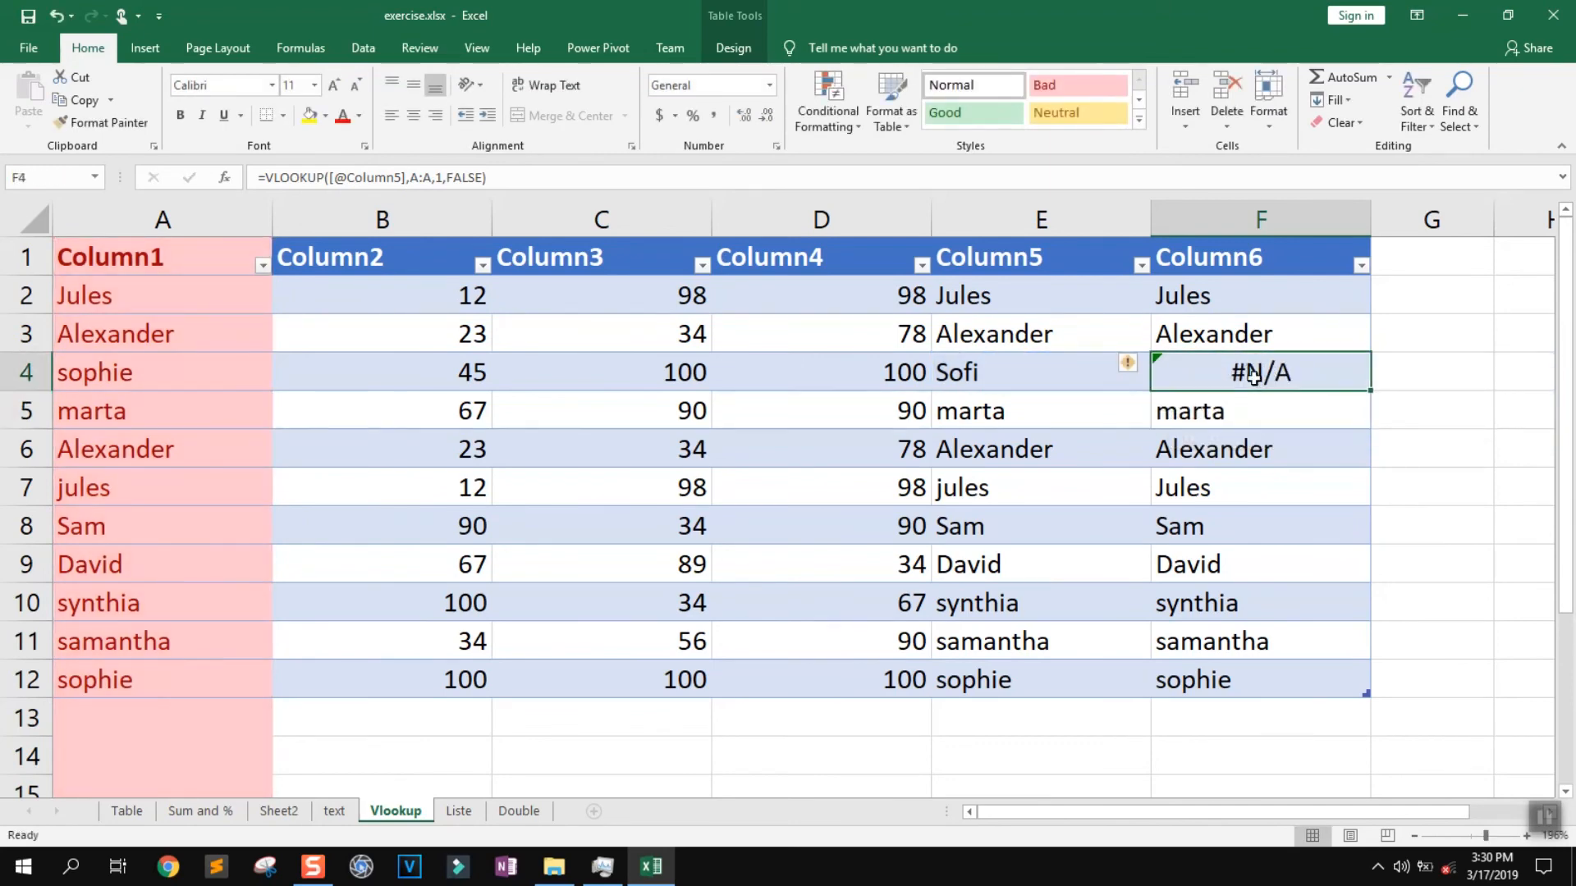
click(1036, 371)
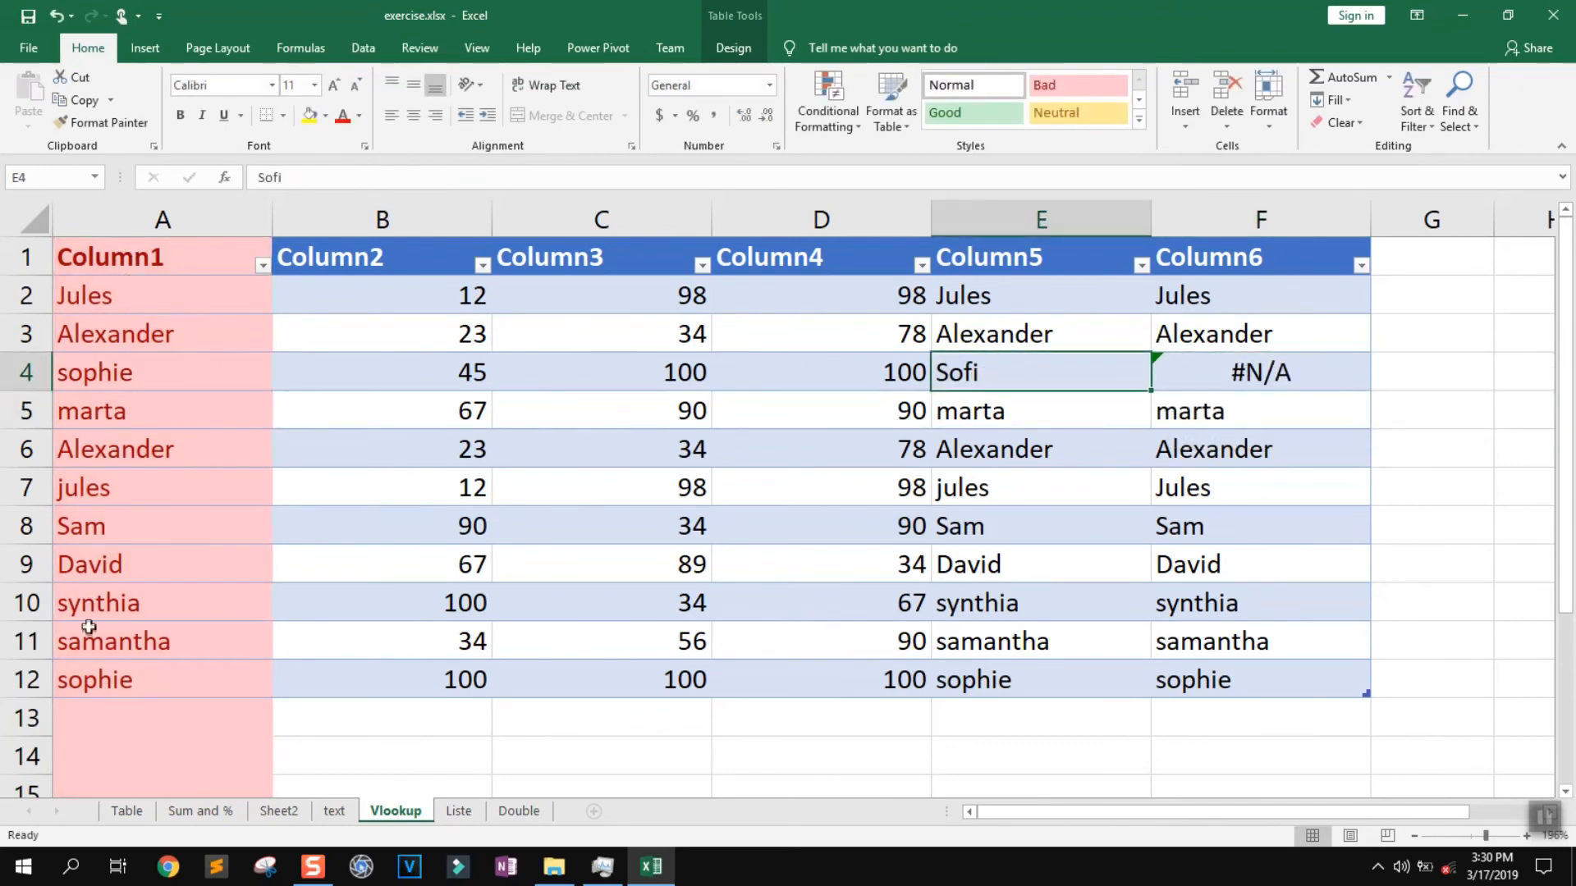
Step: Add the name from E4 to A13 below the Column1 list, and clear the formula from F13
click(117, 721)
text(Sofi)
key(Return)
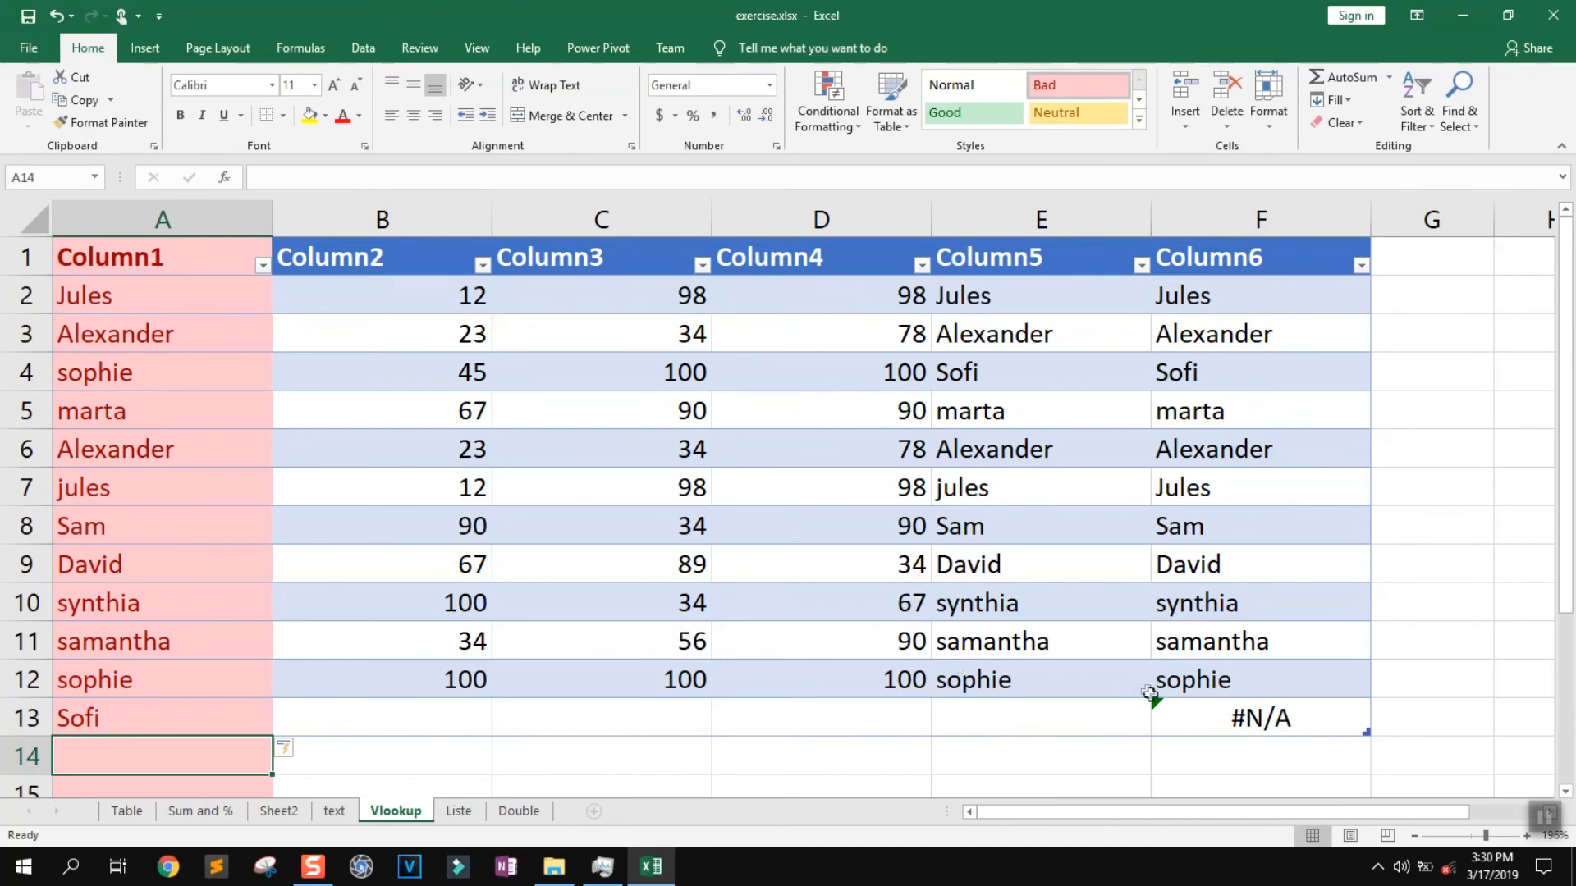
click(1207, 717)
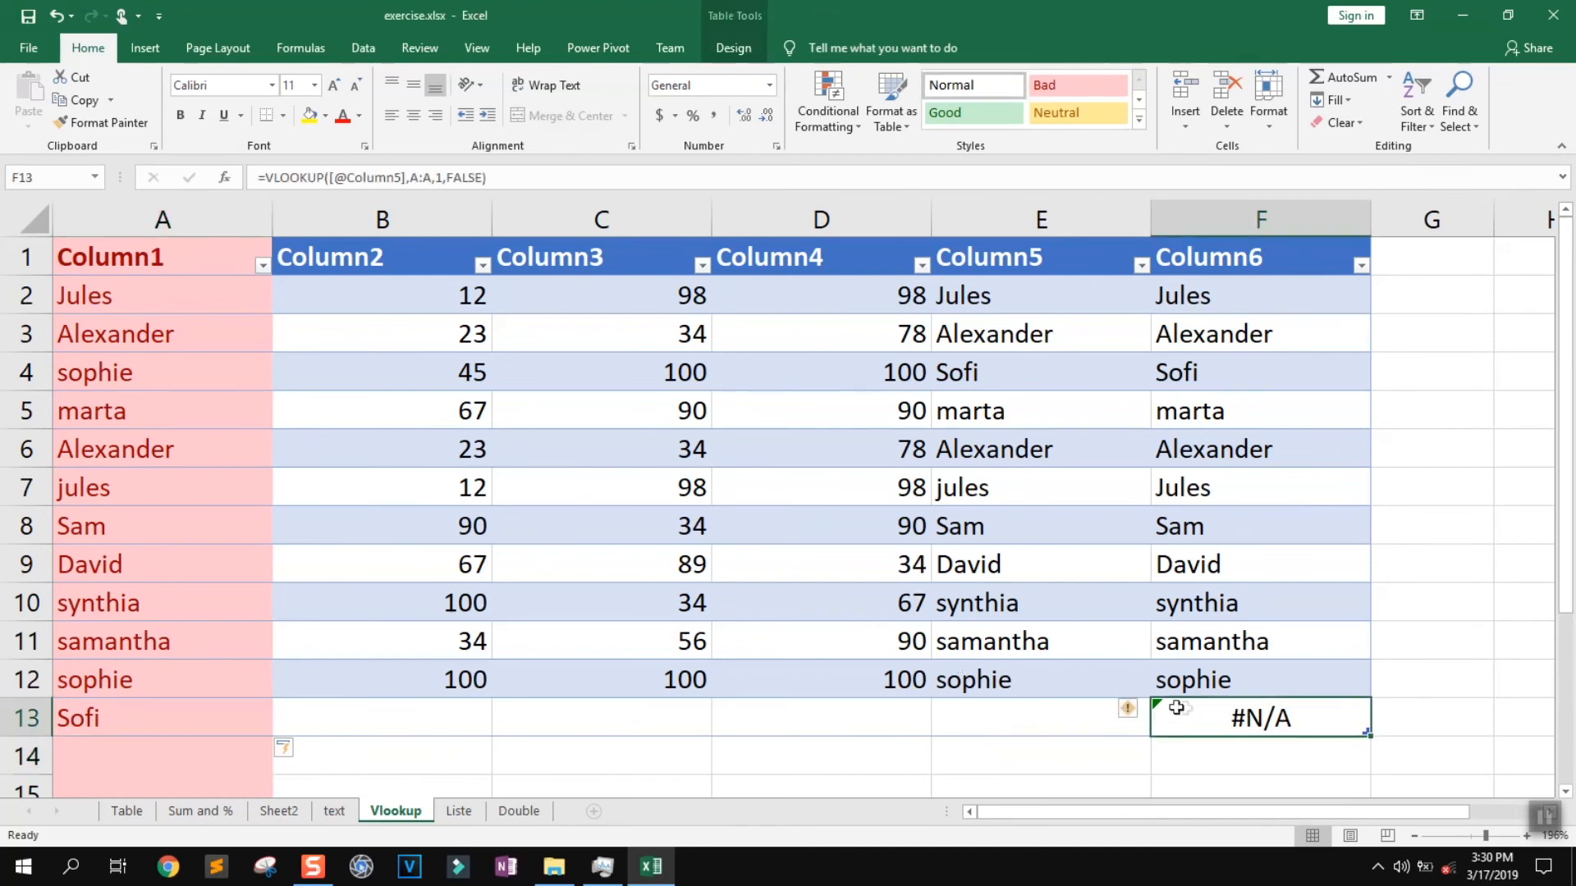
key(Delete)
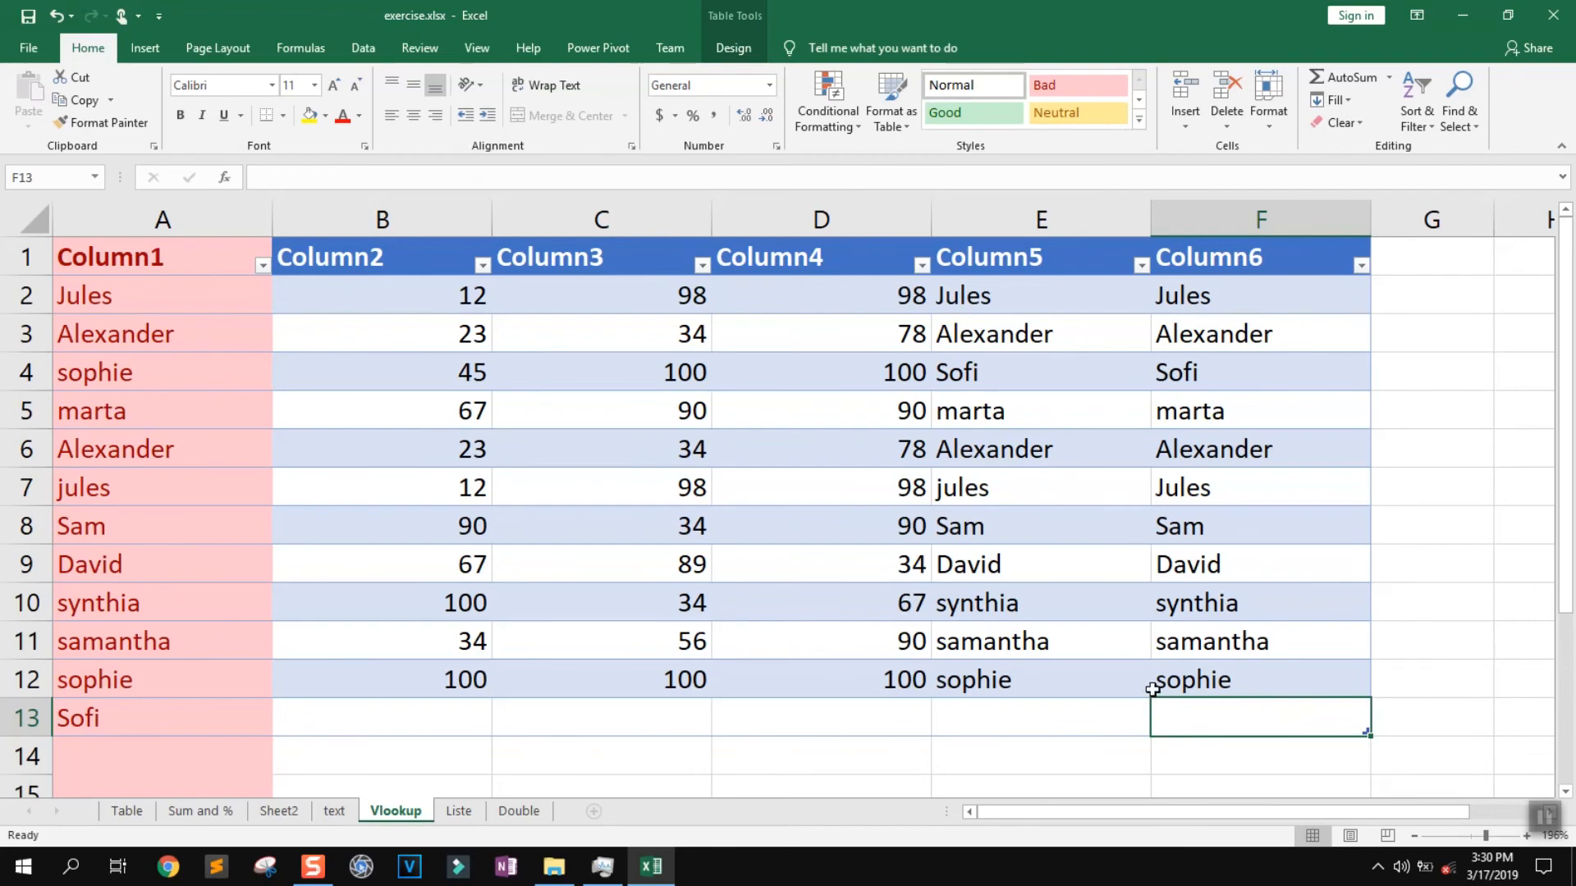
Step: Switch to the Table worksheet with the monthly restaurant revenue data
click(200, 811)
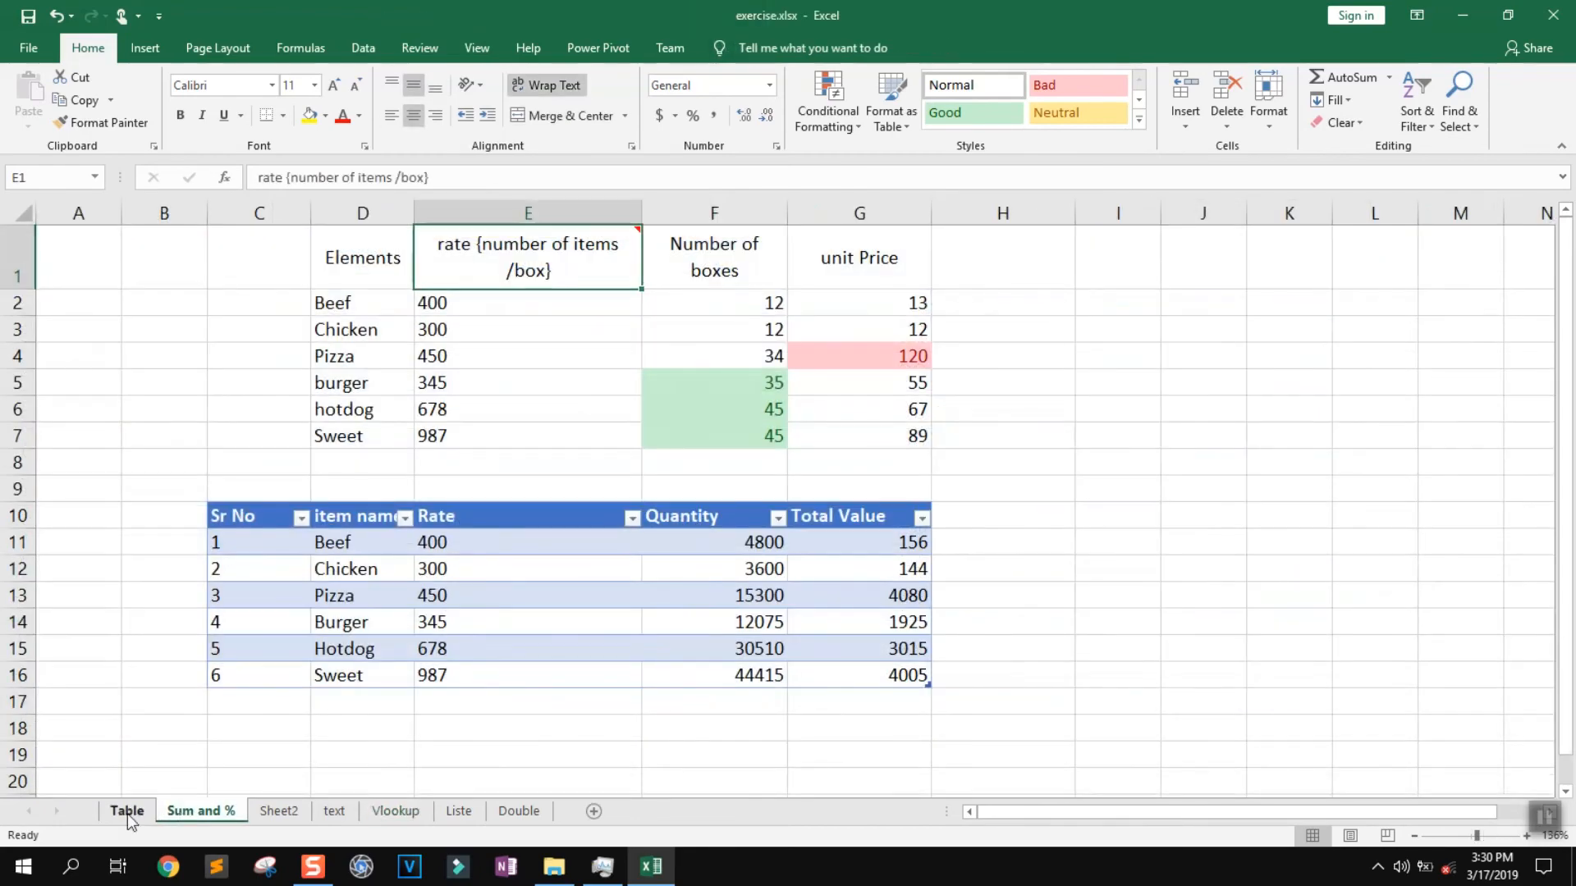
click(128, 811)
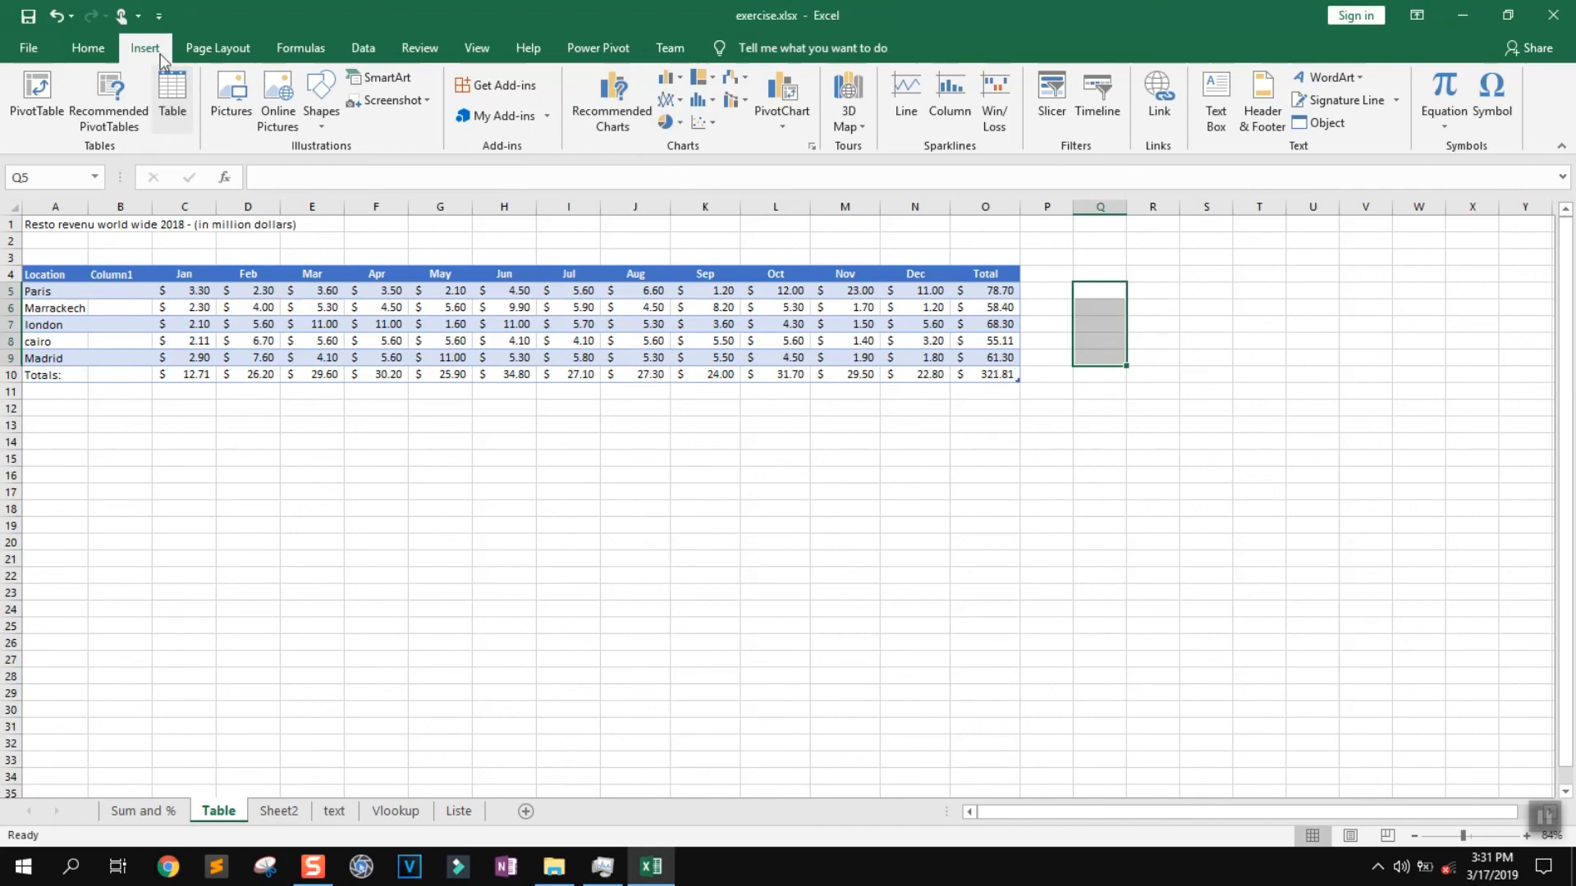
Step: Browse the Line, Pie and Bar chart types and insert a Clustered Bar chart from the blank cells Q5:Q9
click(620, 100)
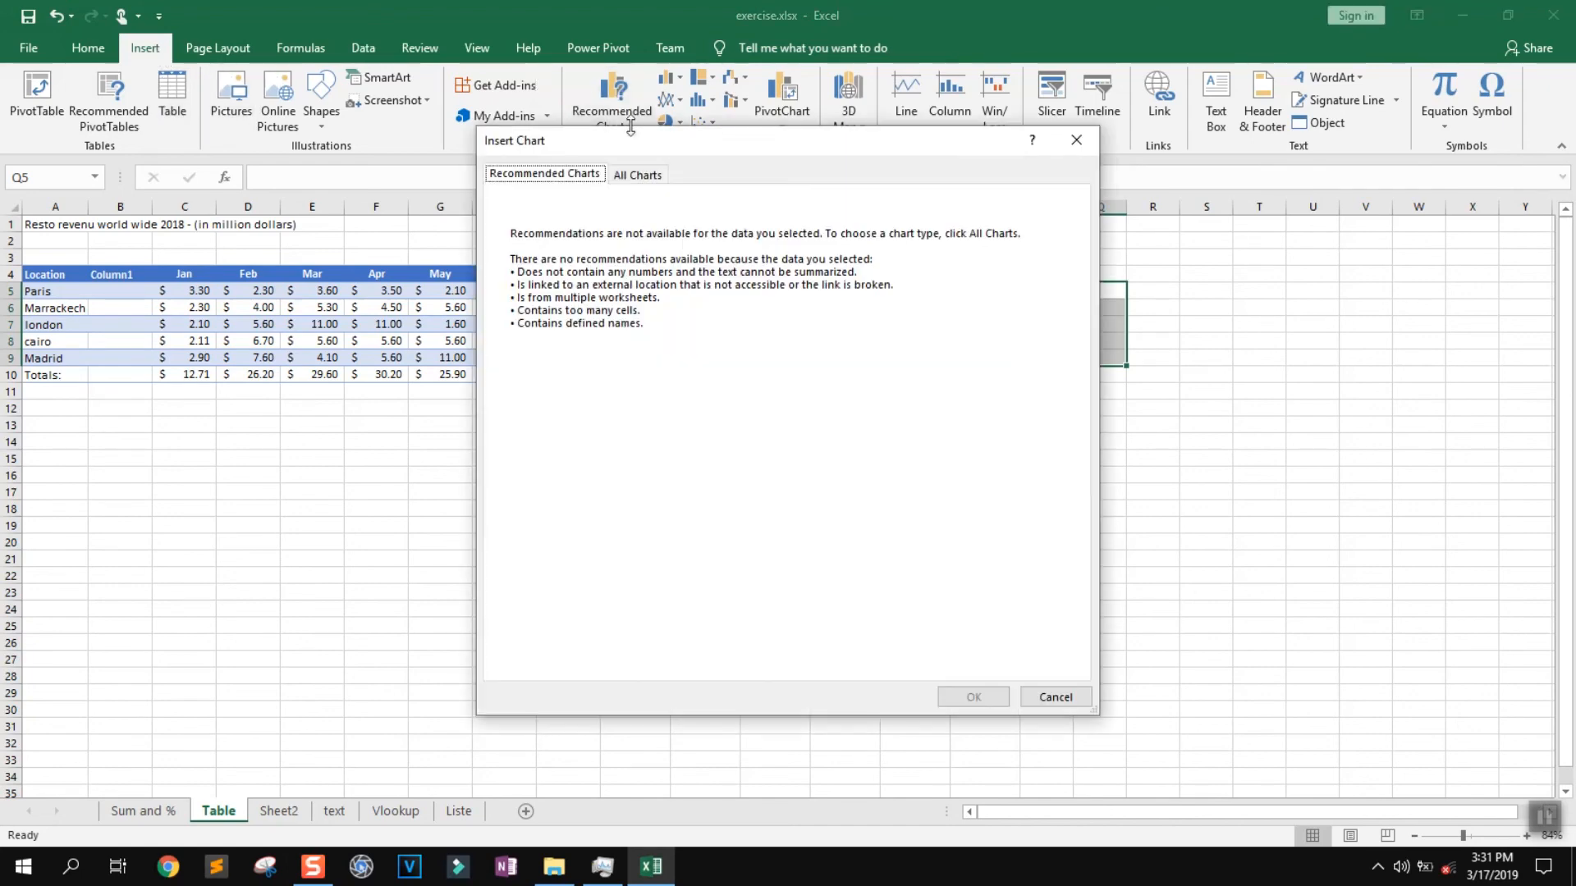
click(656, 174)
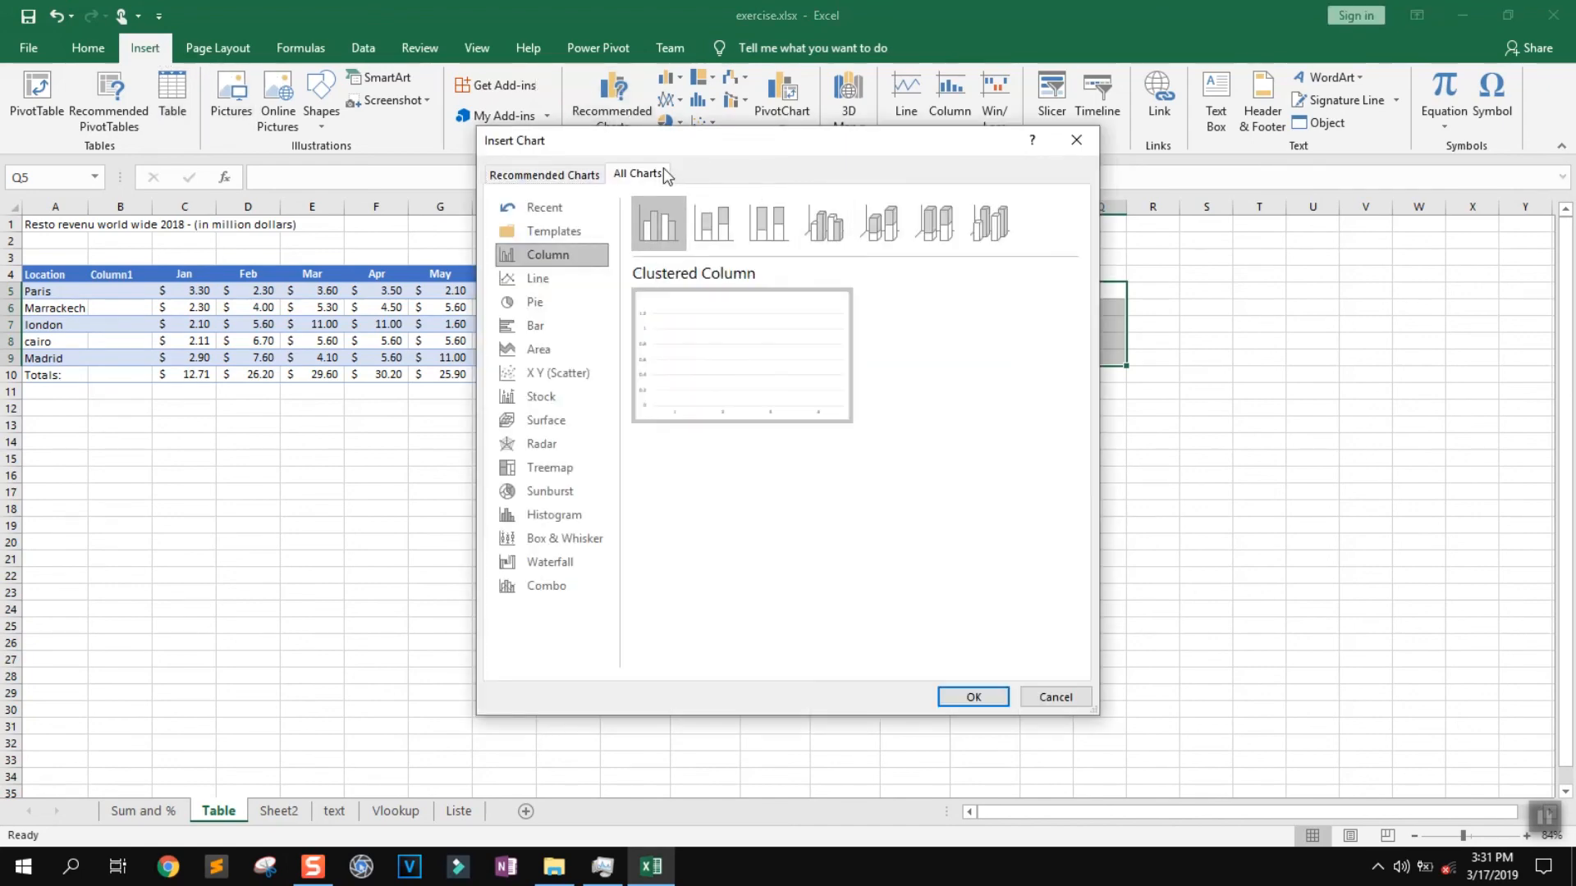
click(569, 278)
click(560, 301)
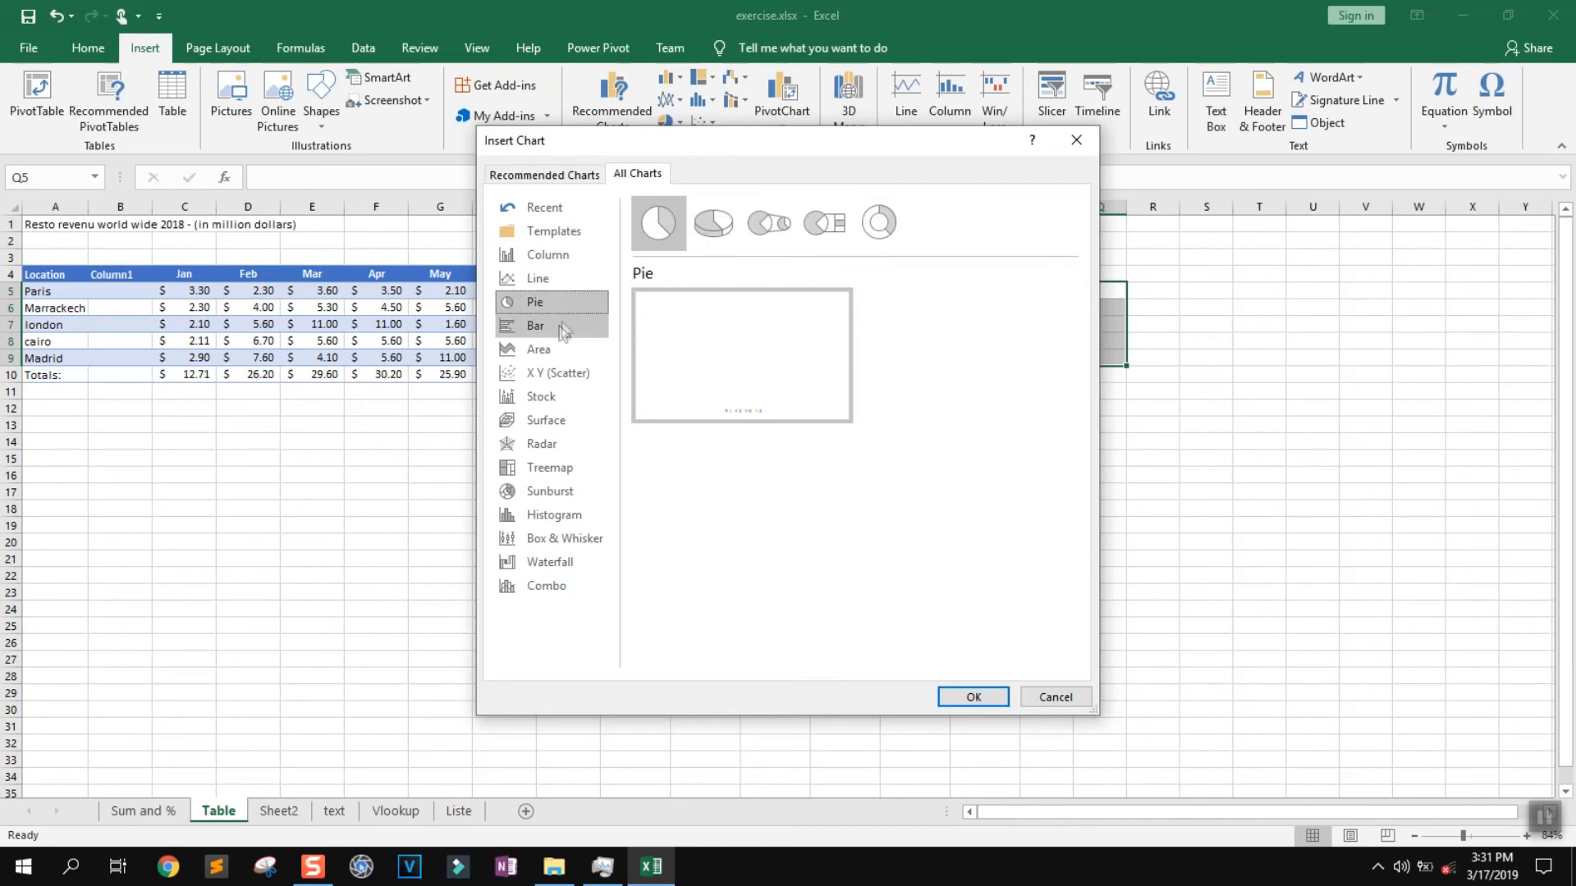
click(559, 325)
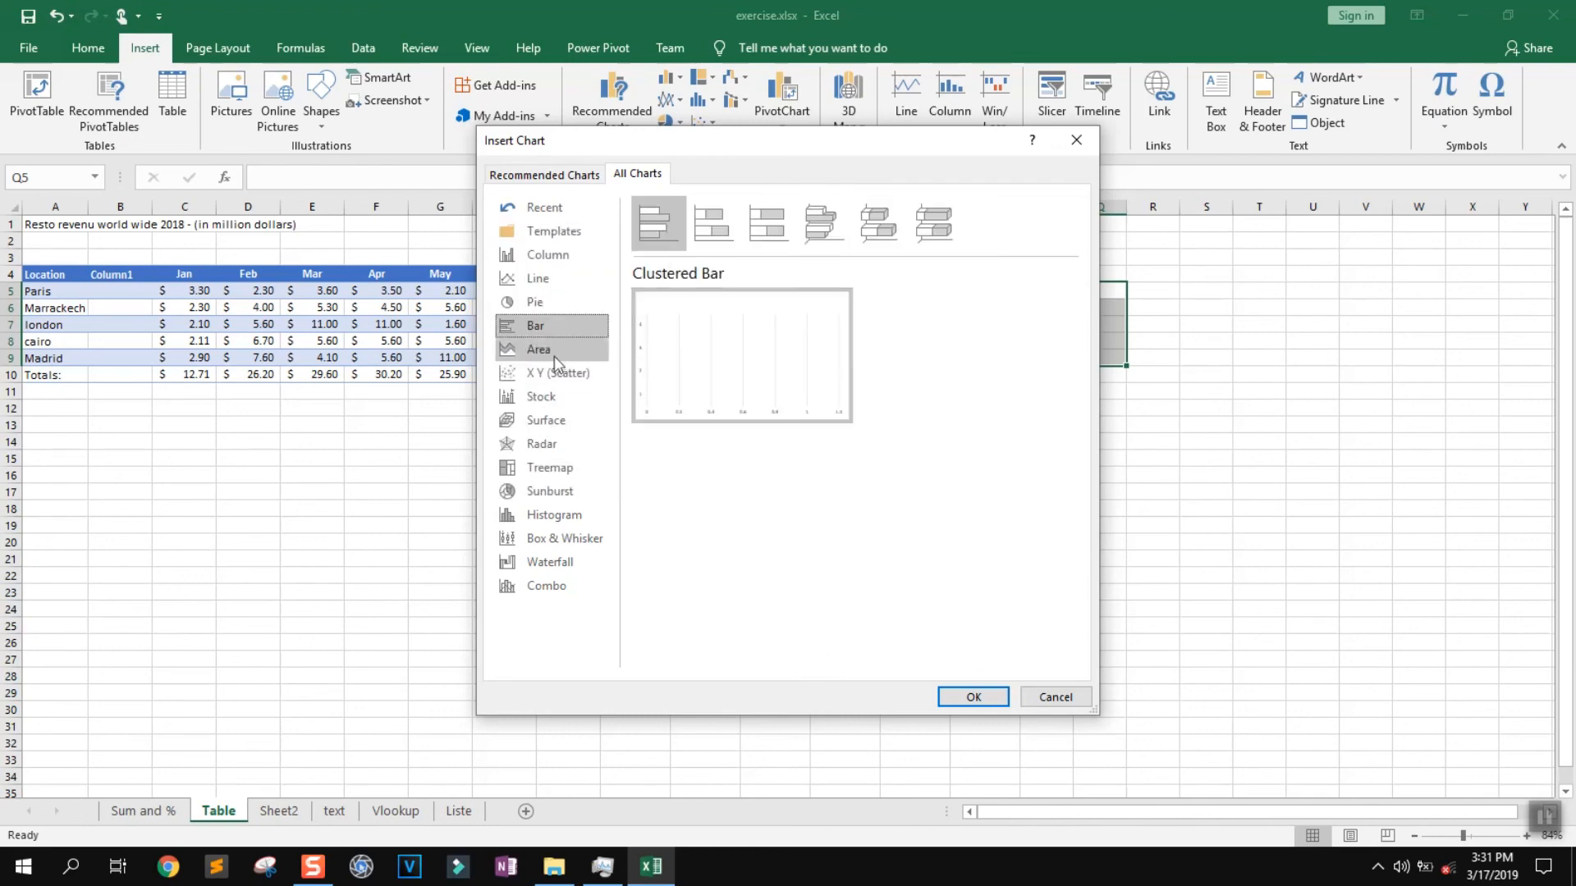
click(568, 306)
click(557, 325)
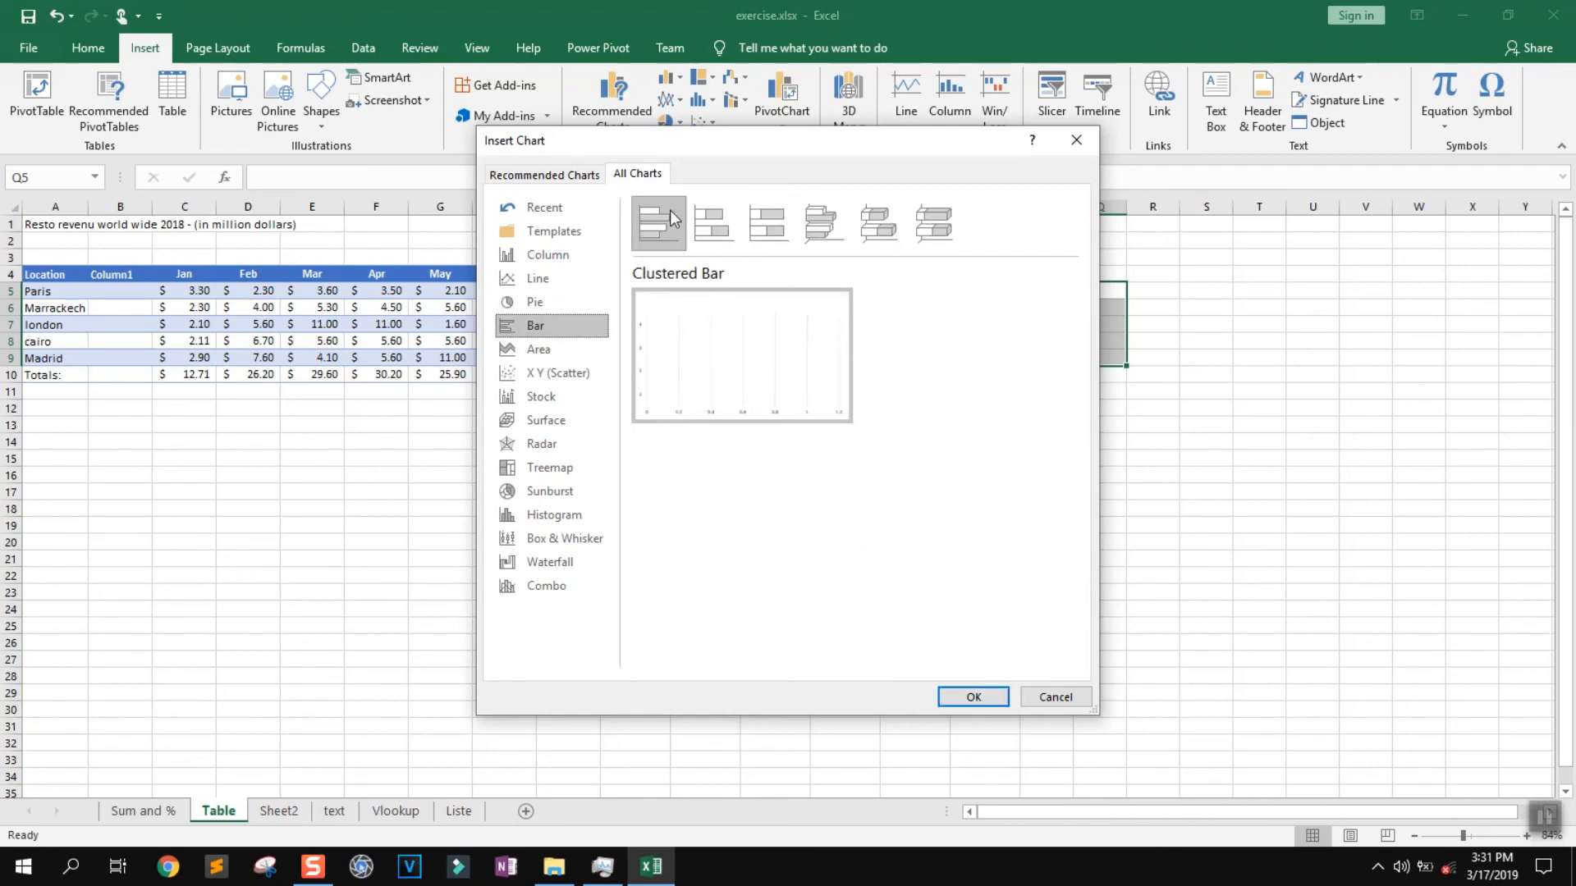
click(973, 696)
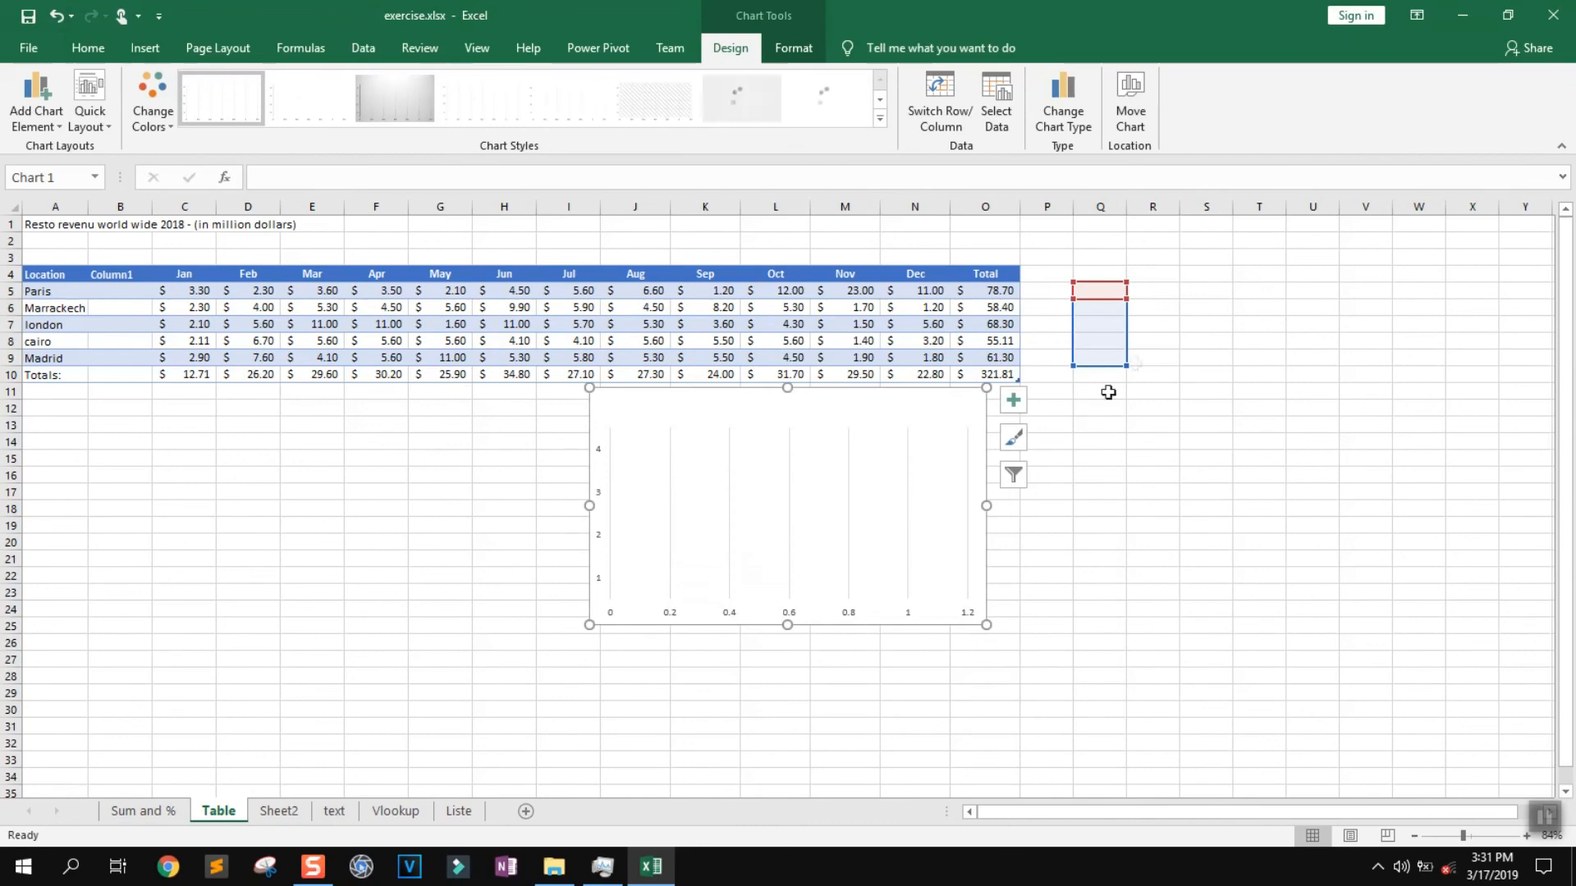
Step: Restyle the empty bar chart with the dark background style and delete it from the sheet
drag(835, 416, 985, 439)
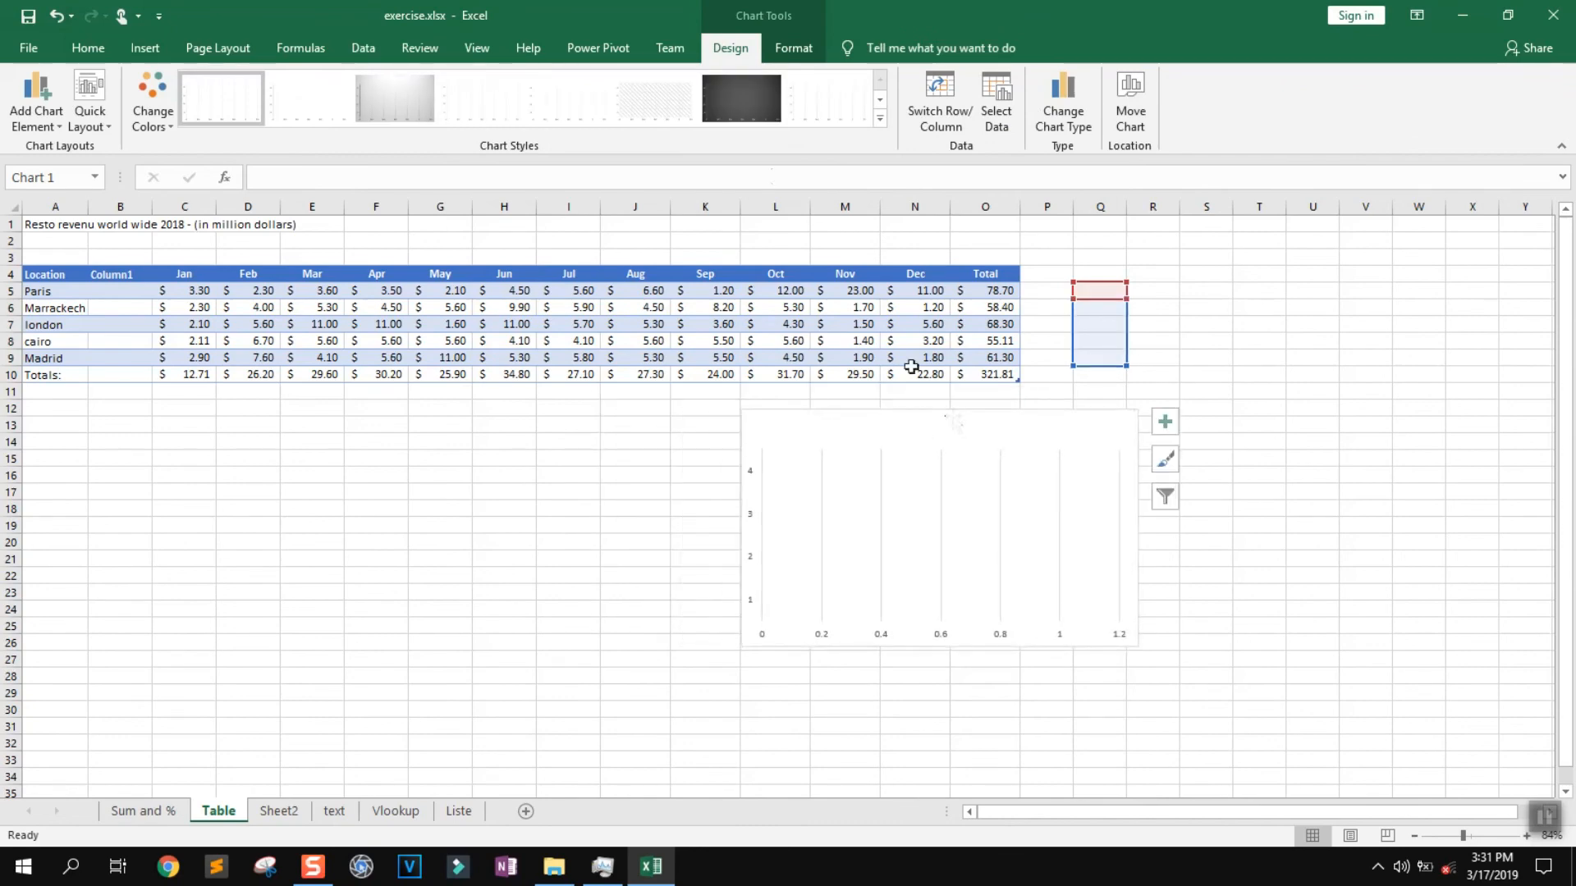
click(751, 87)
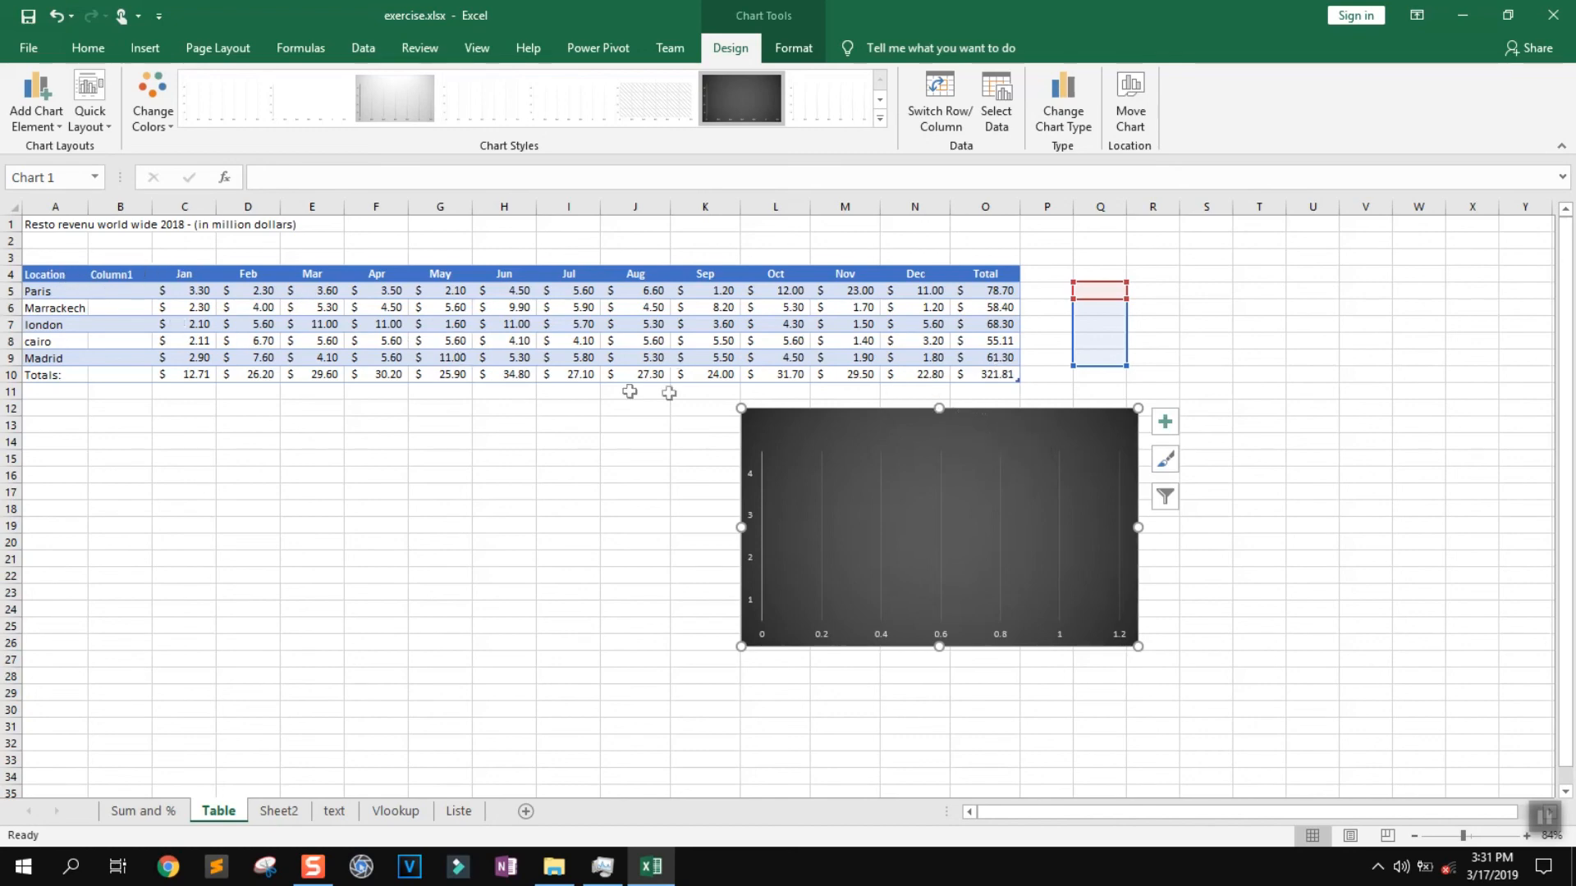
click(909, 483)
click(901, 437)
key(Delete)
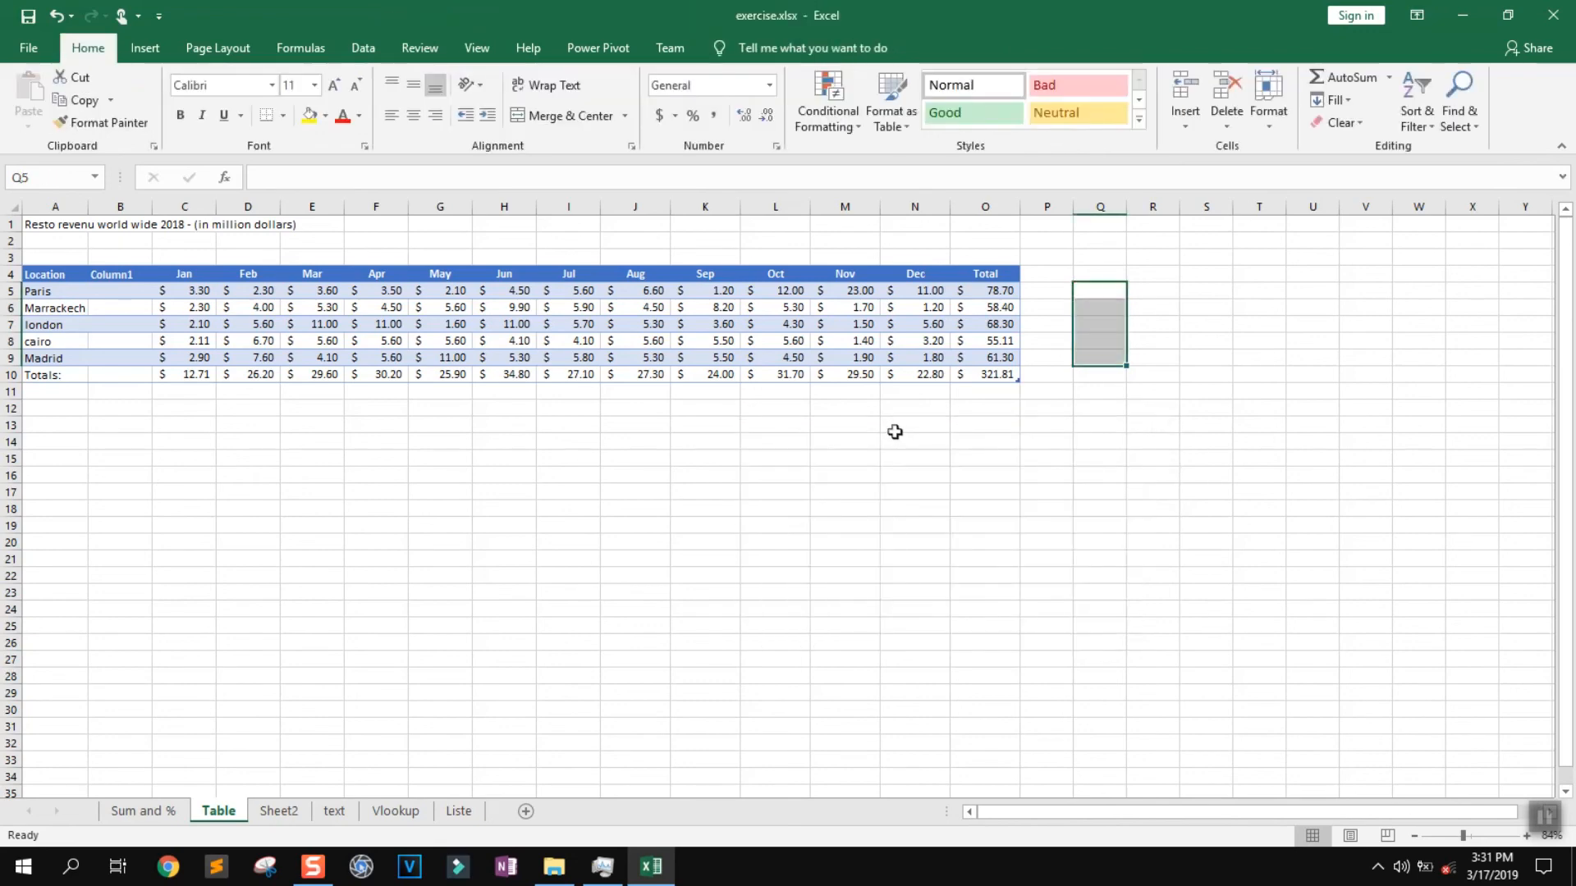
Step: Insert the recommended Clustered Column chart with totals as columns from the revenue table range A4:N10, after previewing other recommended charts
drag(43, 275, 923, 369)
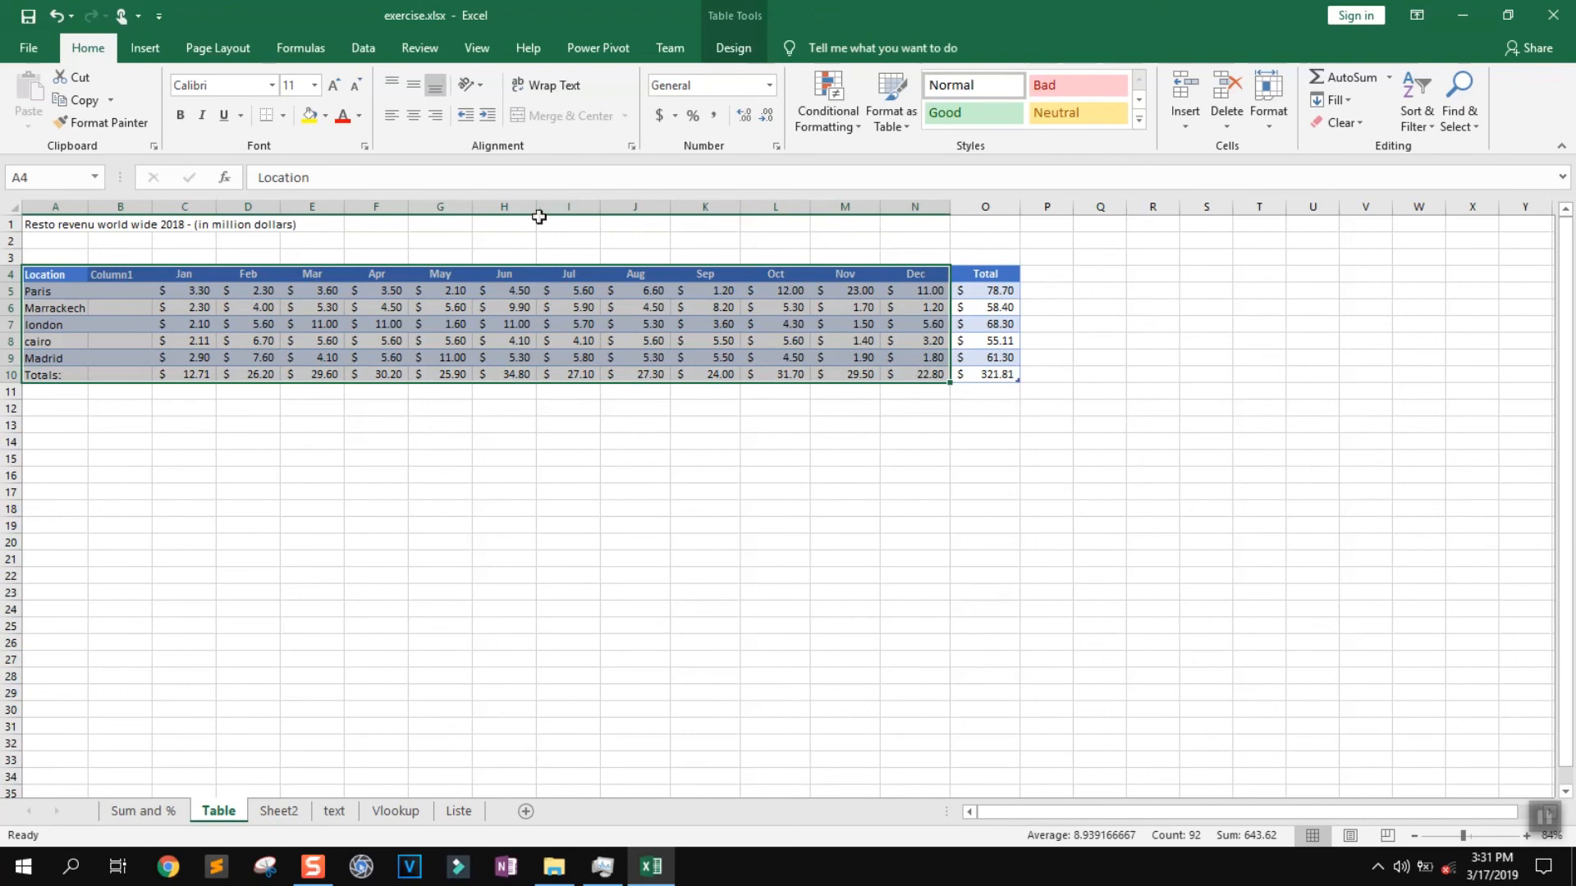
click(145, 49)
click(614, 105)
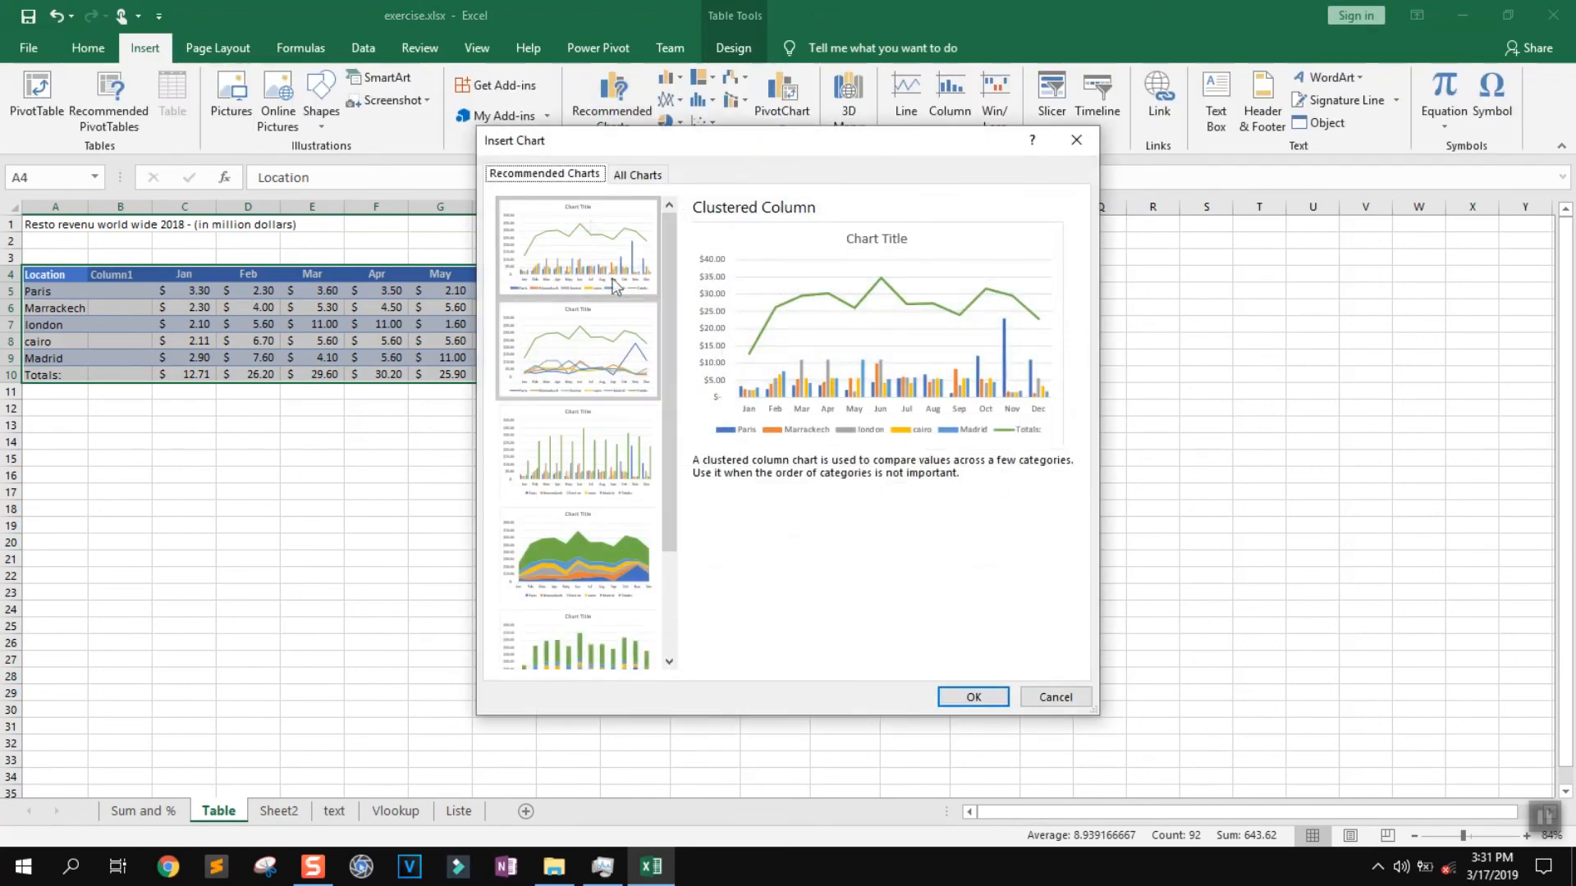
drag(772, 148, 1109, 158)
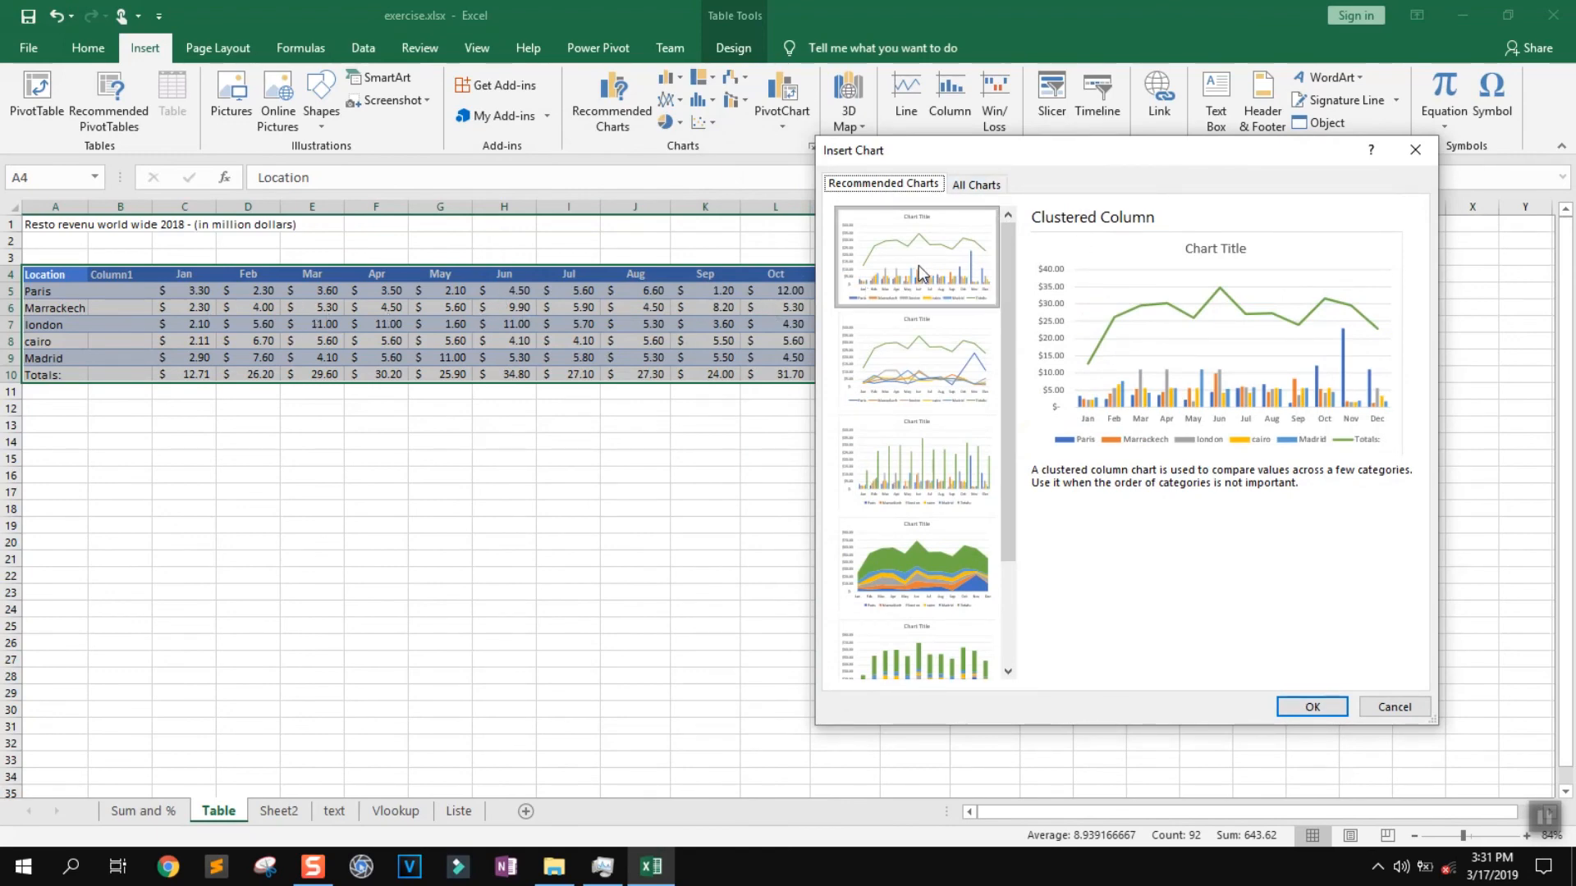
click(936, 374)
click(924, 439)
click(934, 545)
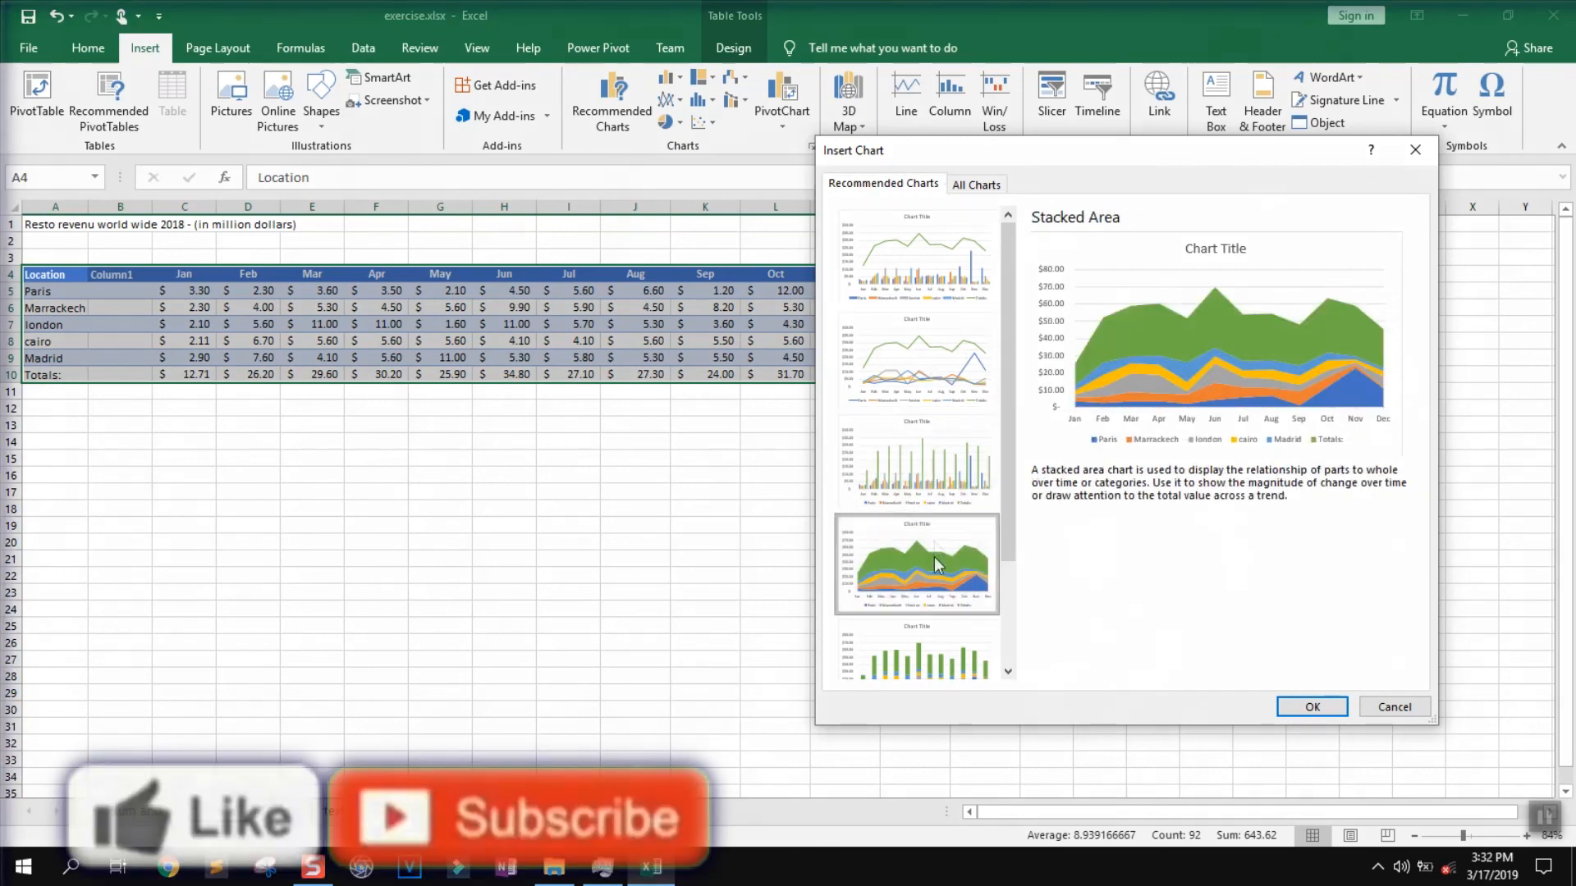
click(934, 634)
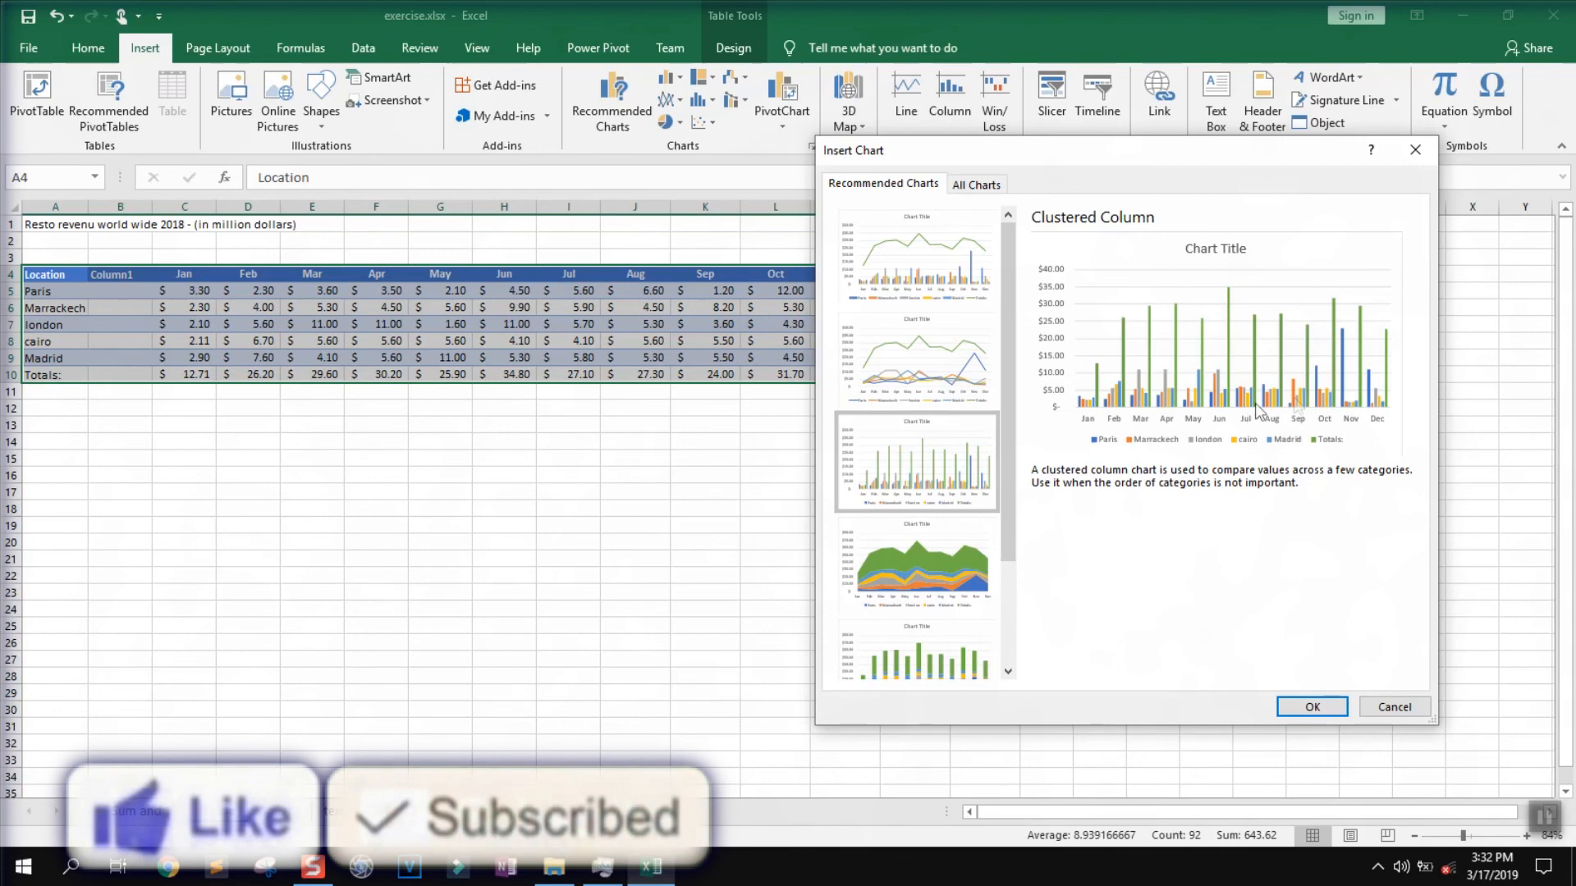
click(1329, 707)
Step: Move and enlarge the column chart below the table's first rows and apply the dark background chart style
drag(859, 450, 733, 377)
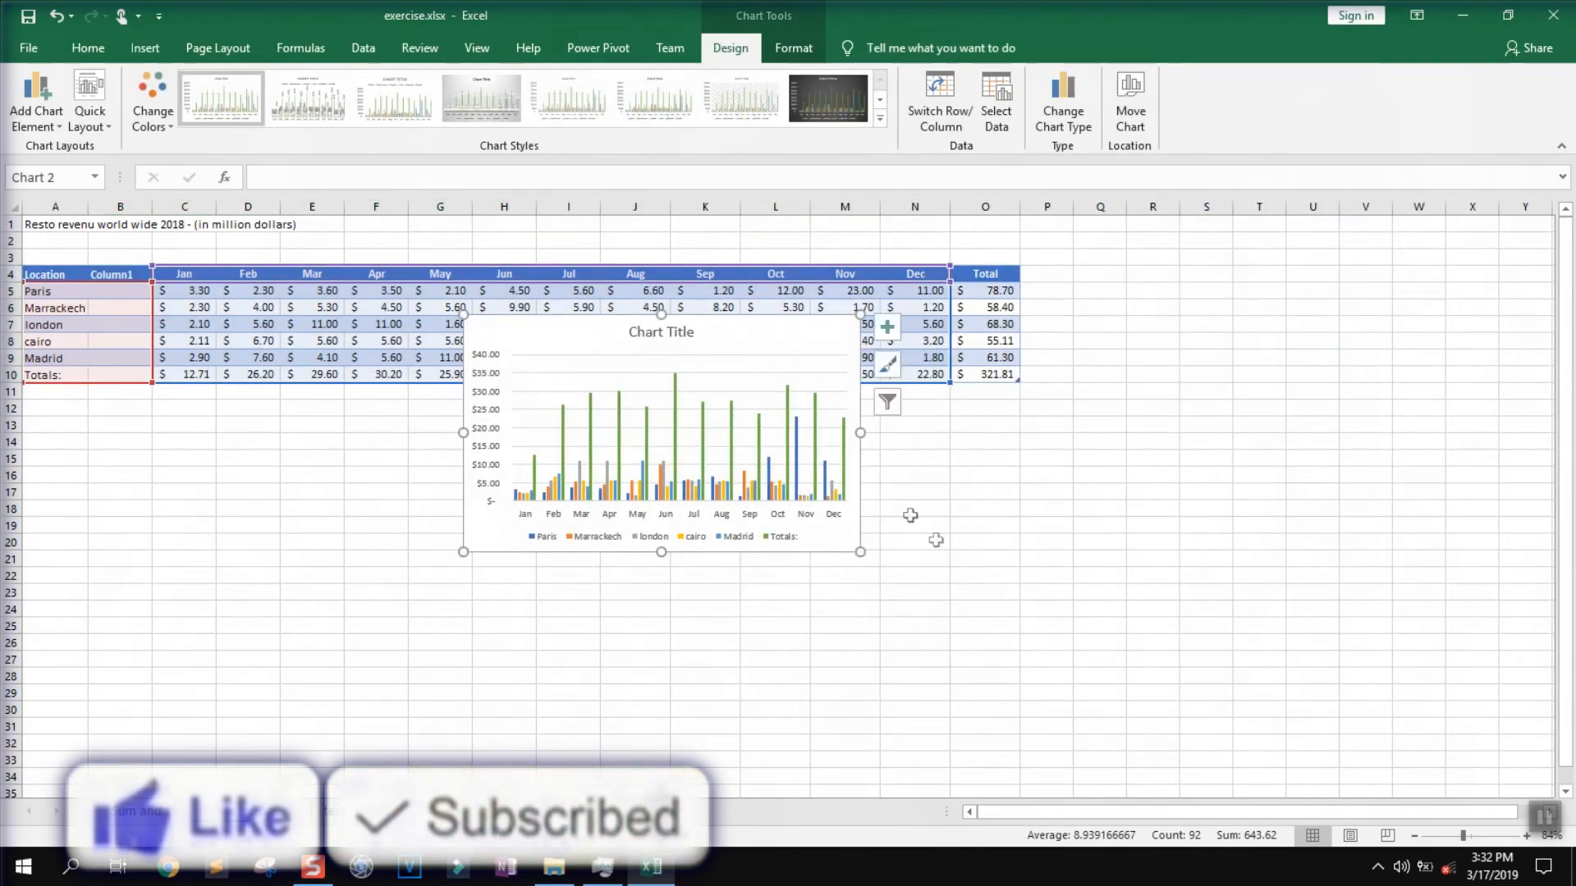
drag(860, 552, 1077, 622)
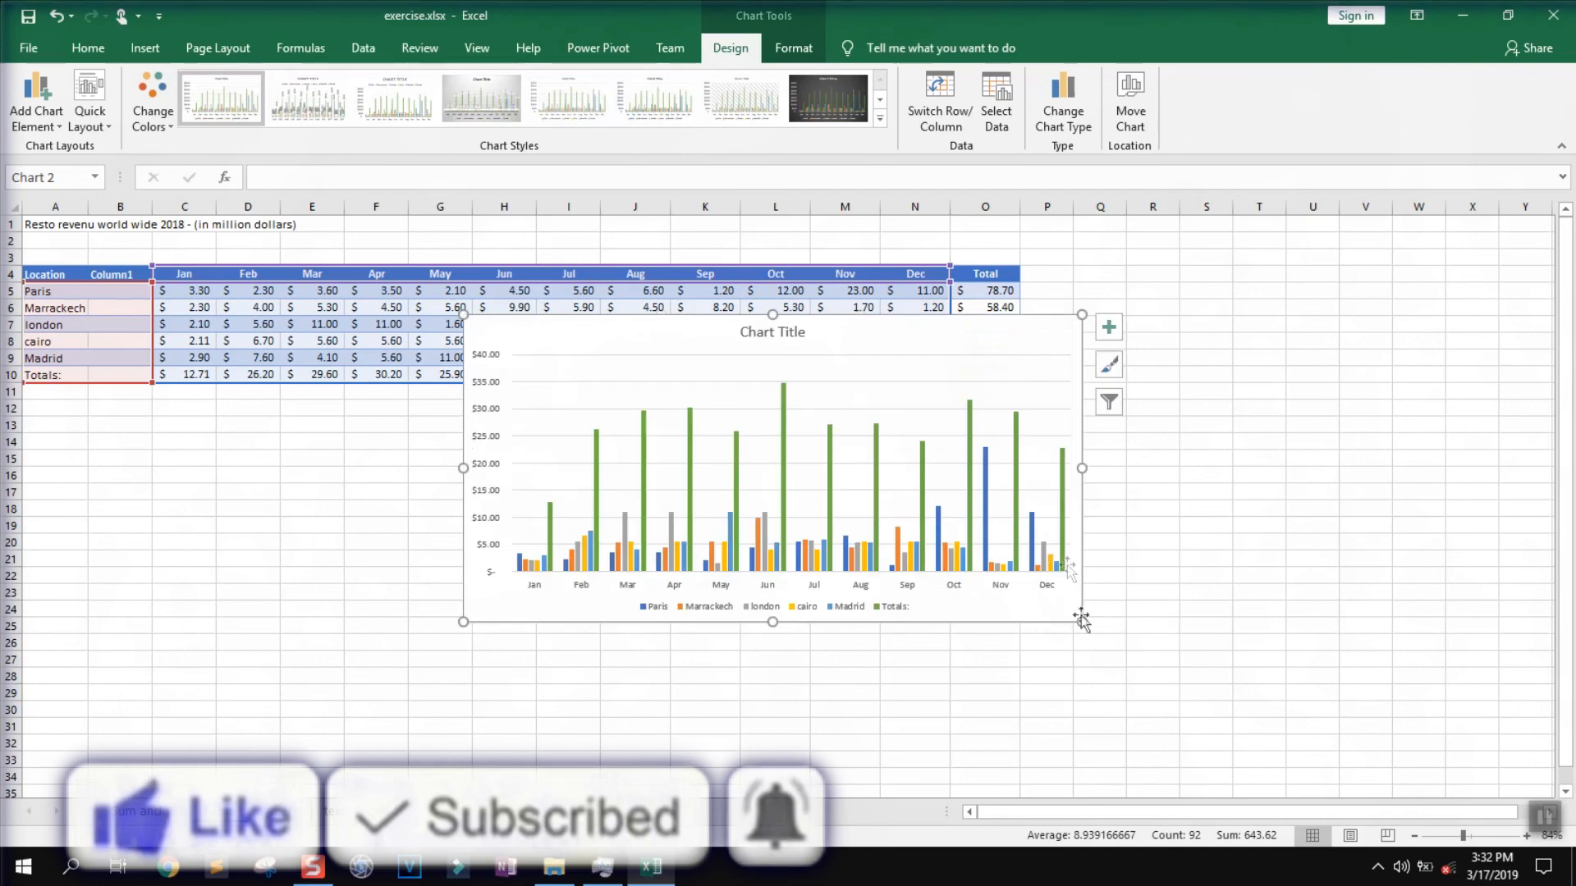
click(815, 94)
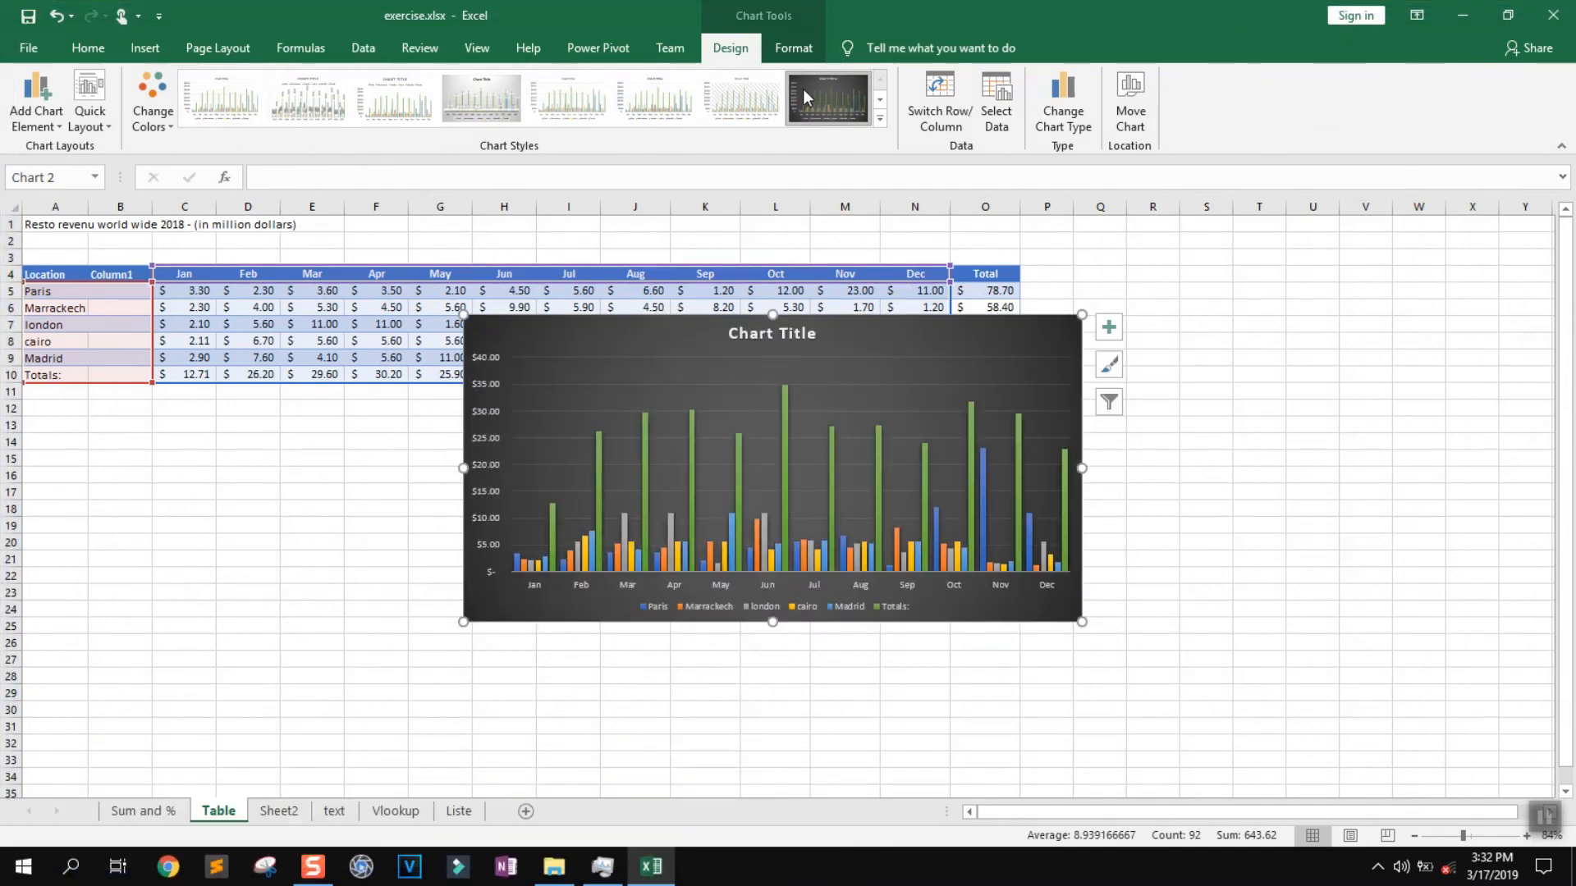
click(881, 101)
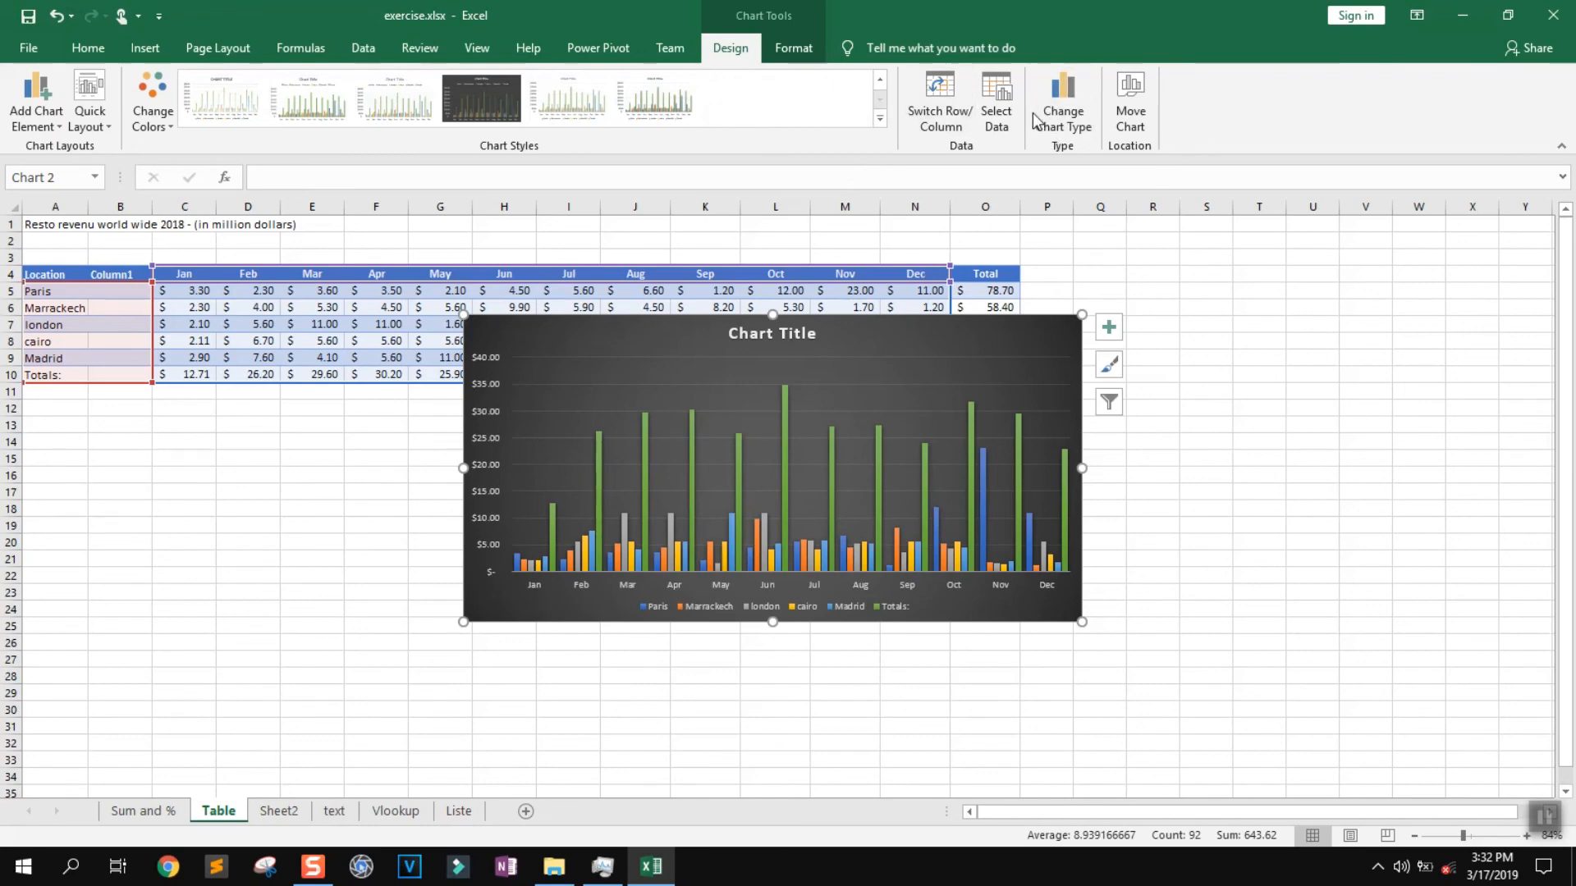
drag(854, 341, 874, 344)
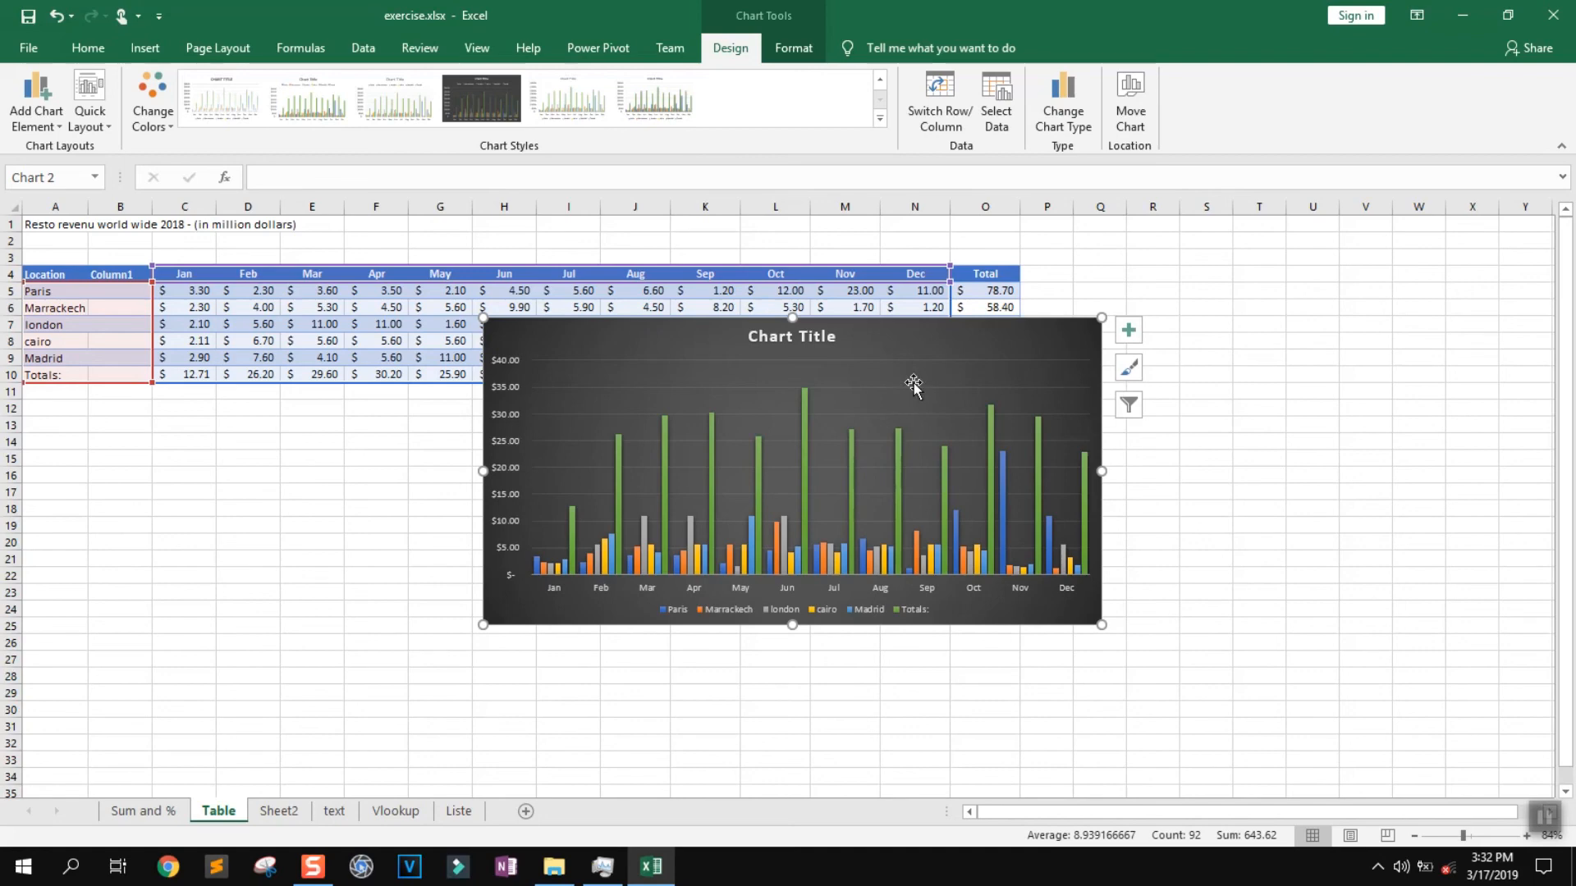
Step: Try the orange and blue monochromatic palettes on the column chart and return to the first Colorful palette
click(1130, 333)
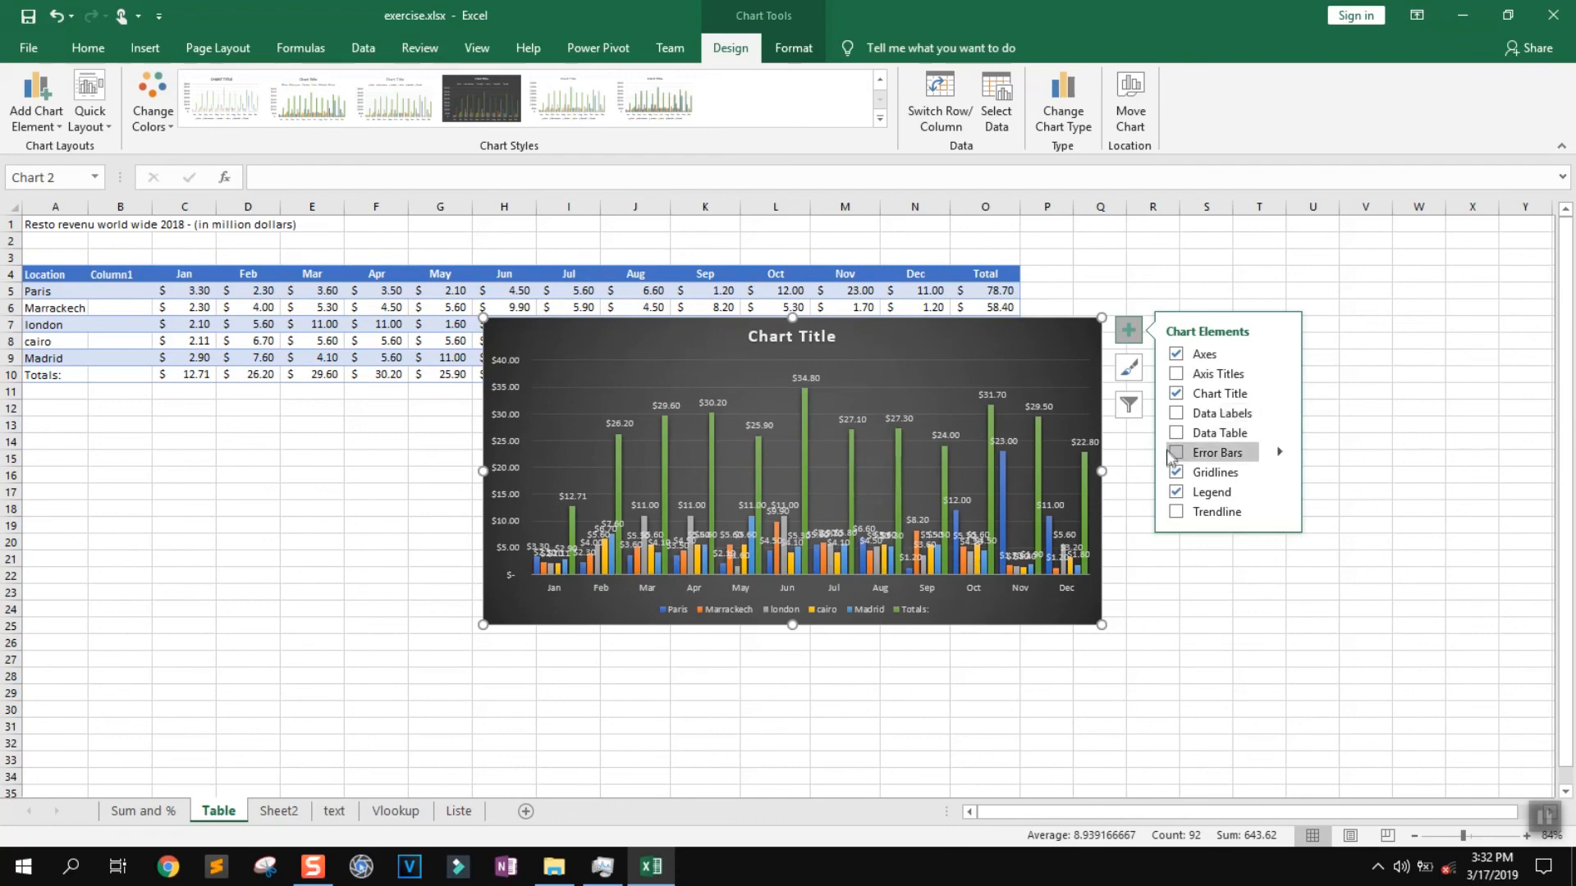
click(1130, 371)
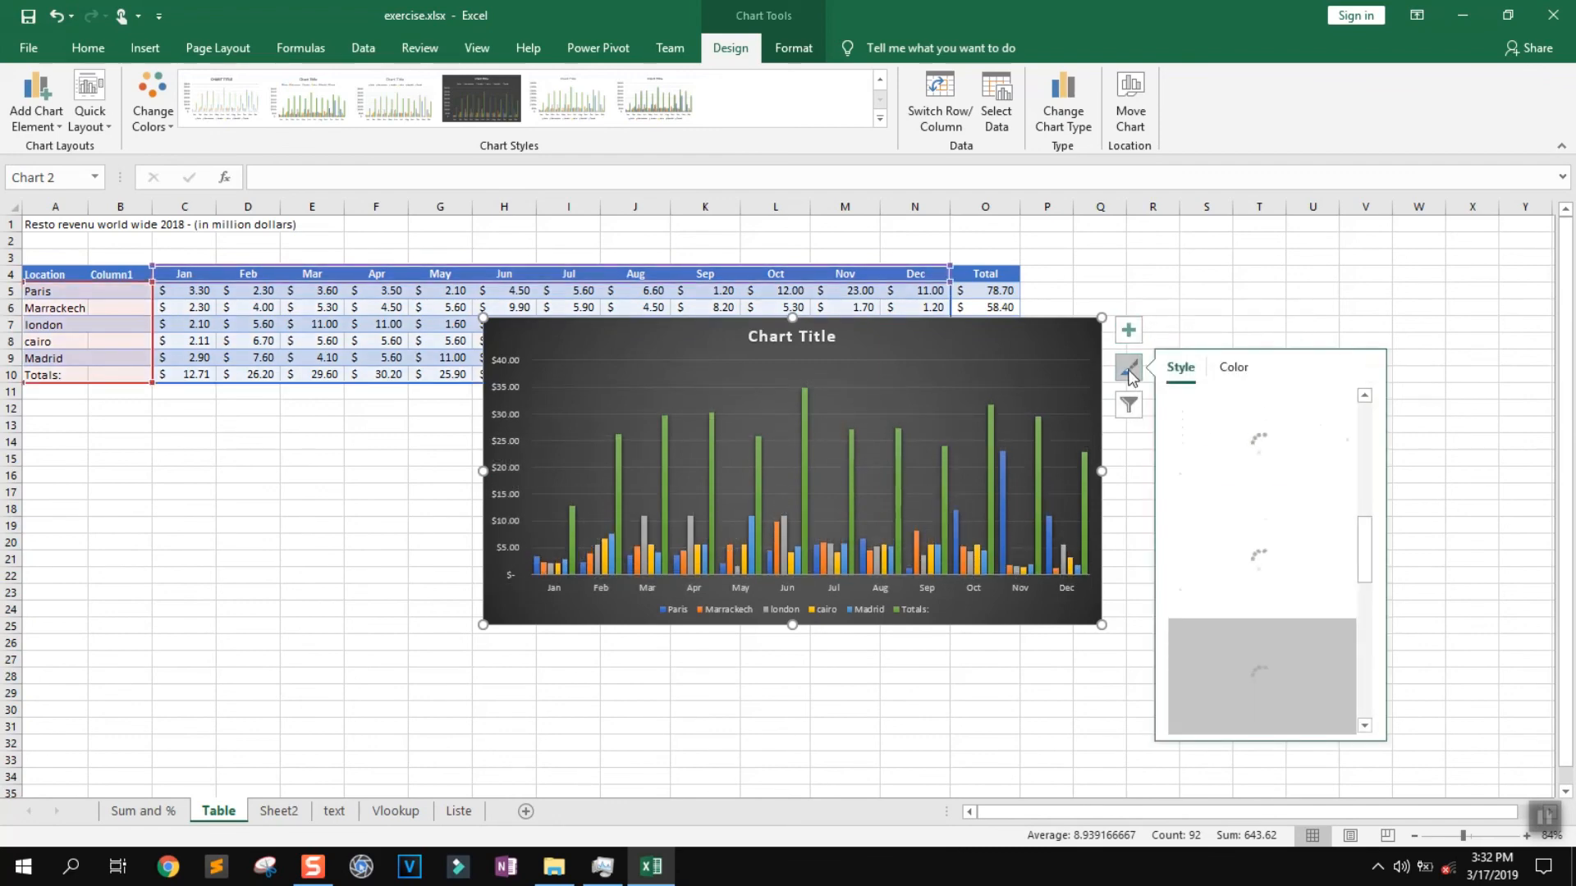
click(1232, 369)
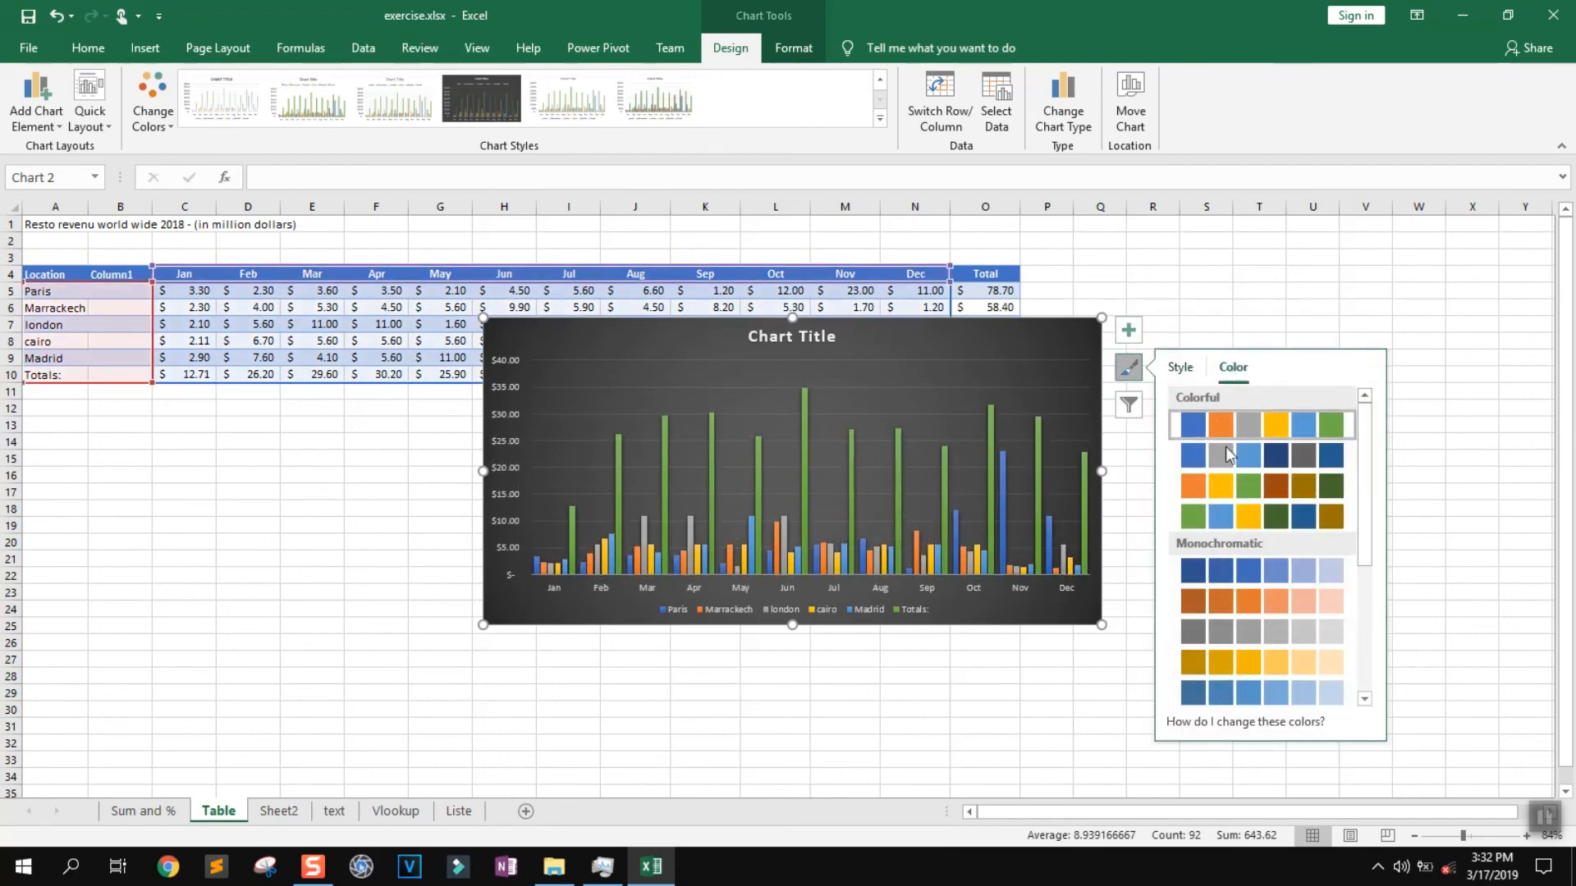
click(1186, 599)
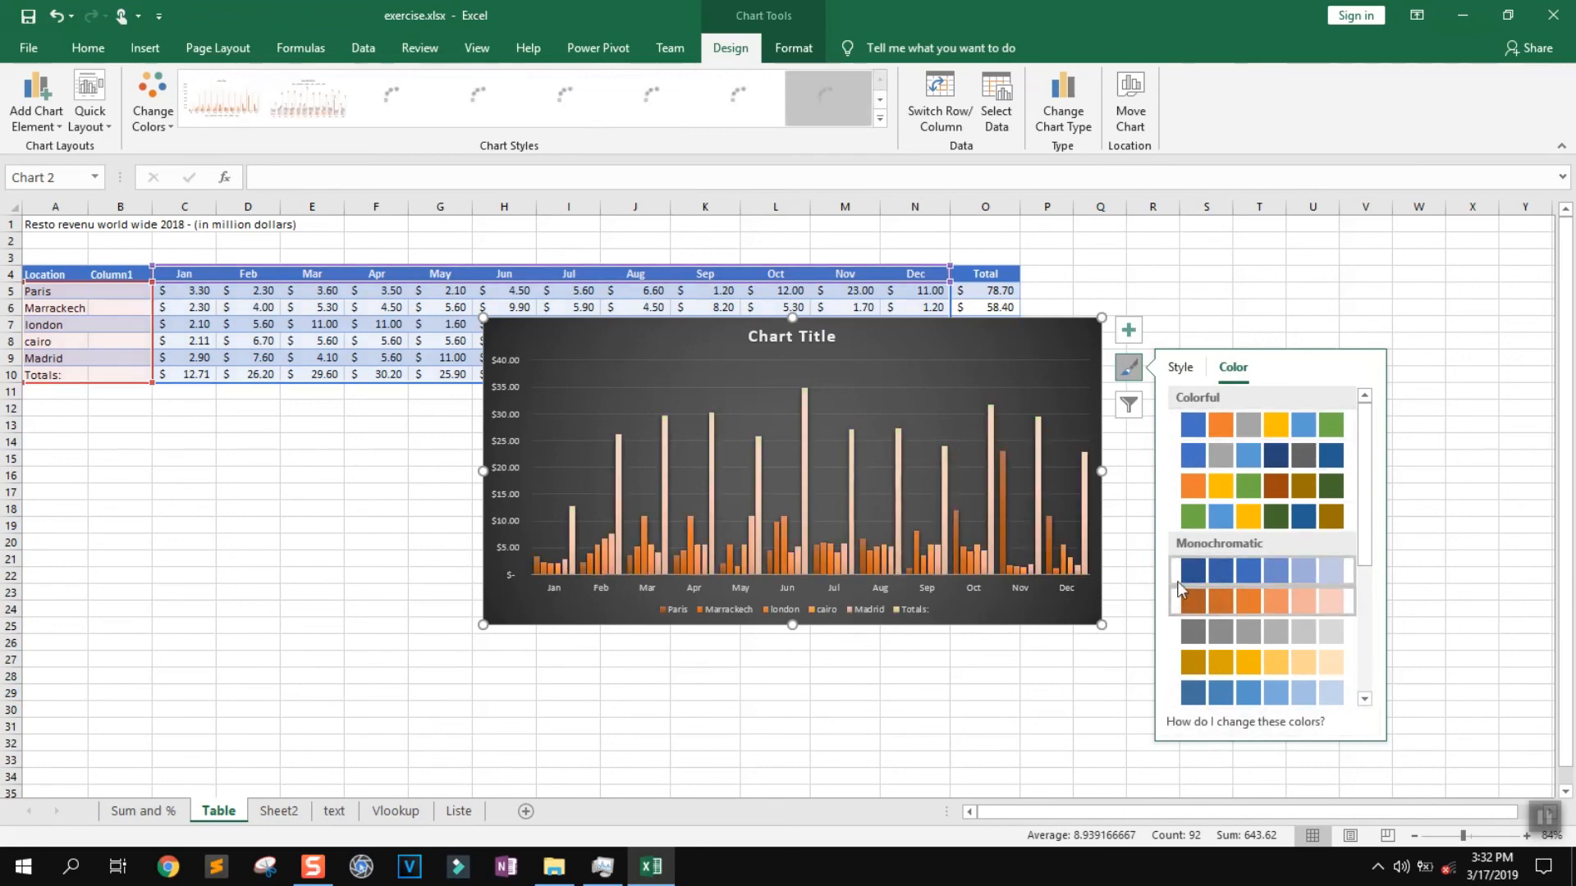
click(1182, 577)
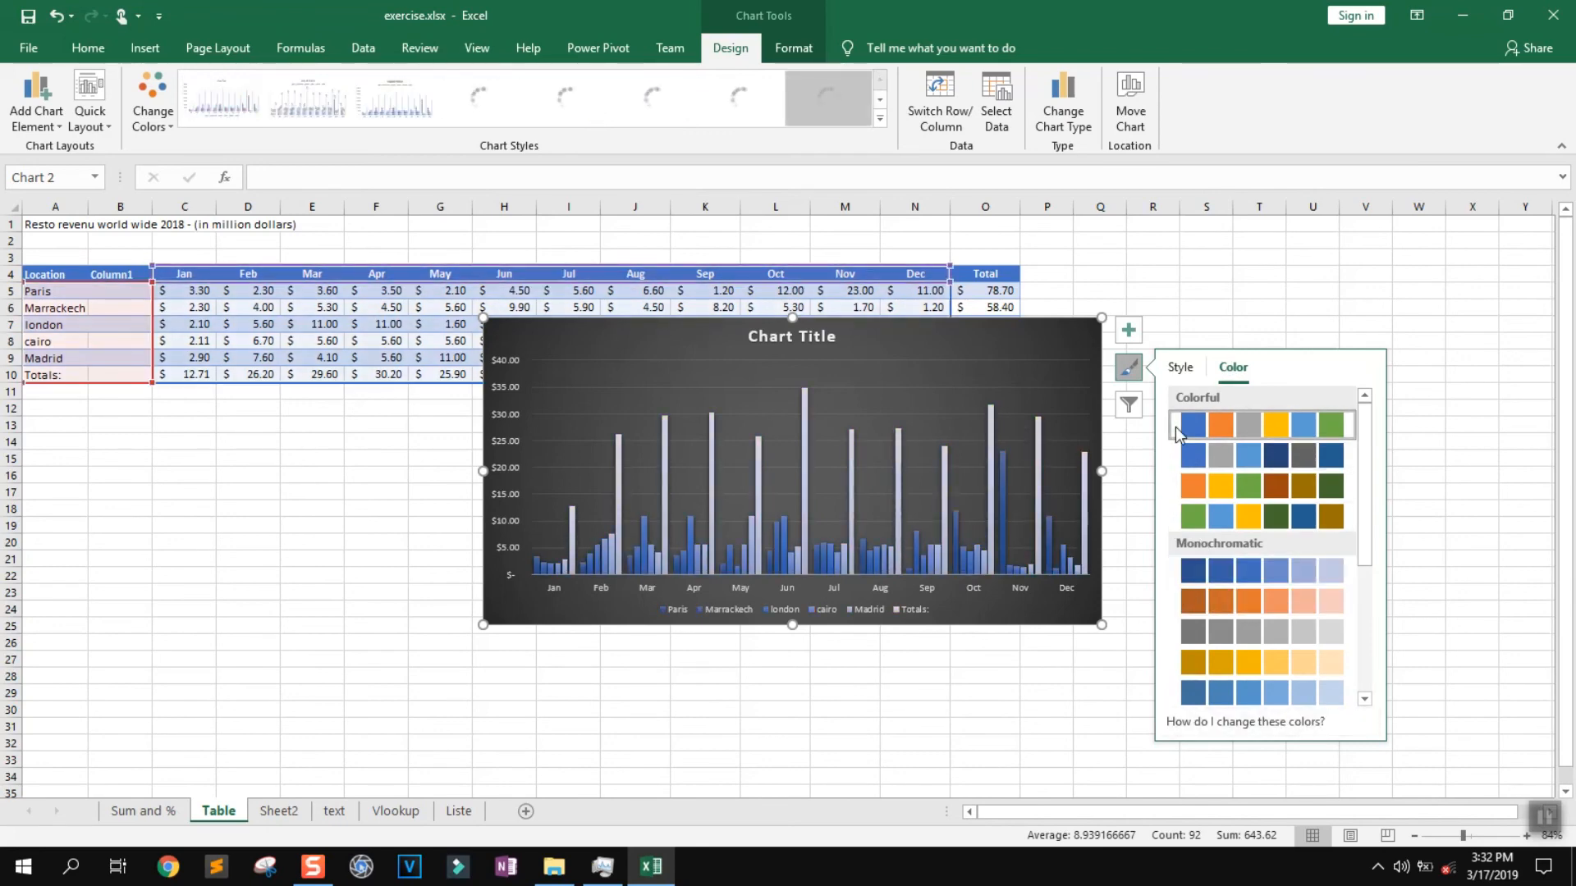
click(1180, 427)
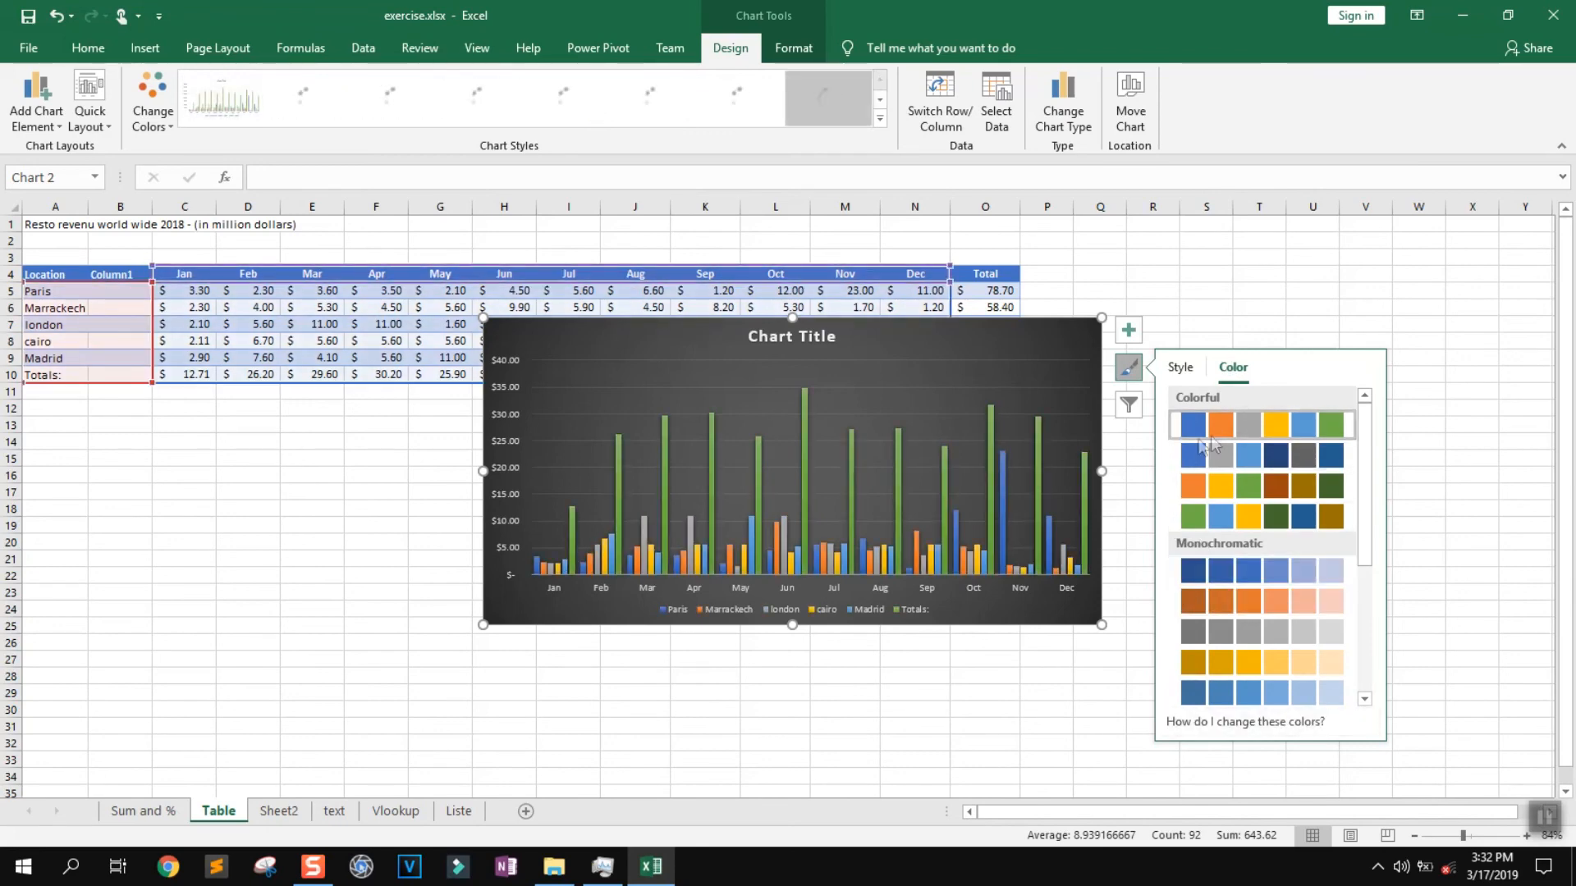
Step: Filter the column chart to show only the Paris series
click(1084, 379)
click(1129, 405)
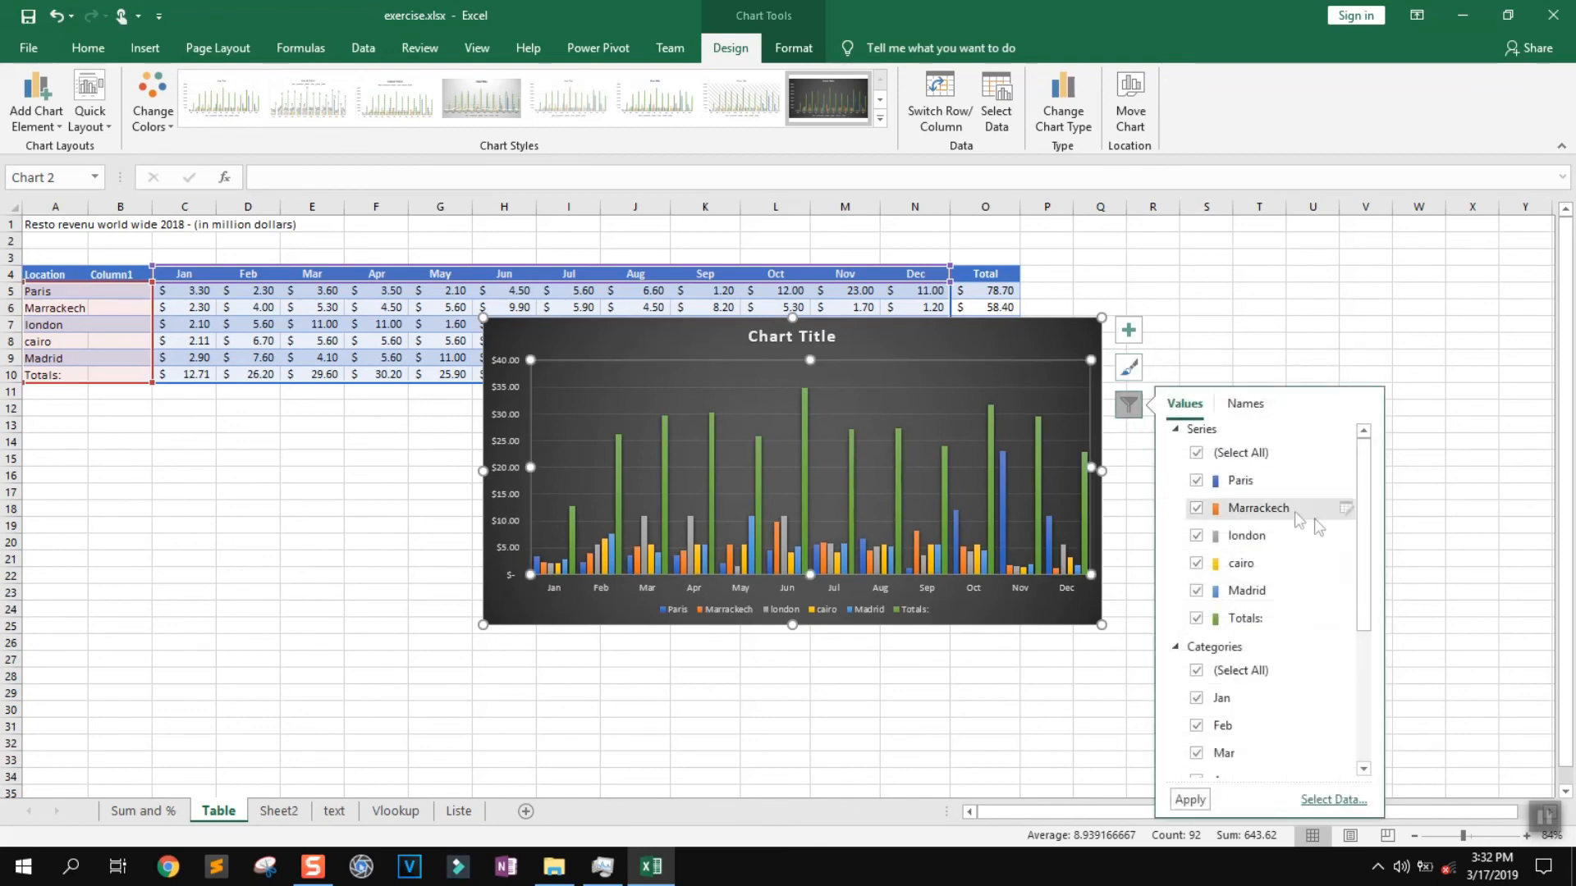
scroll(1301, 492, down, 3)
scroll(1304, 465, up, 3)
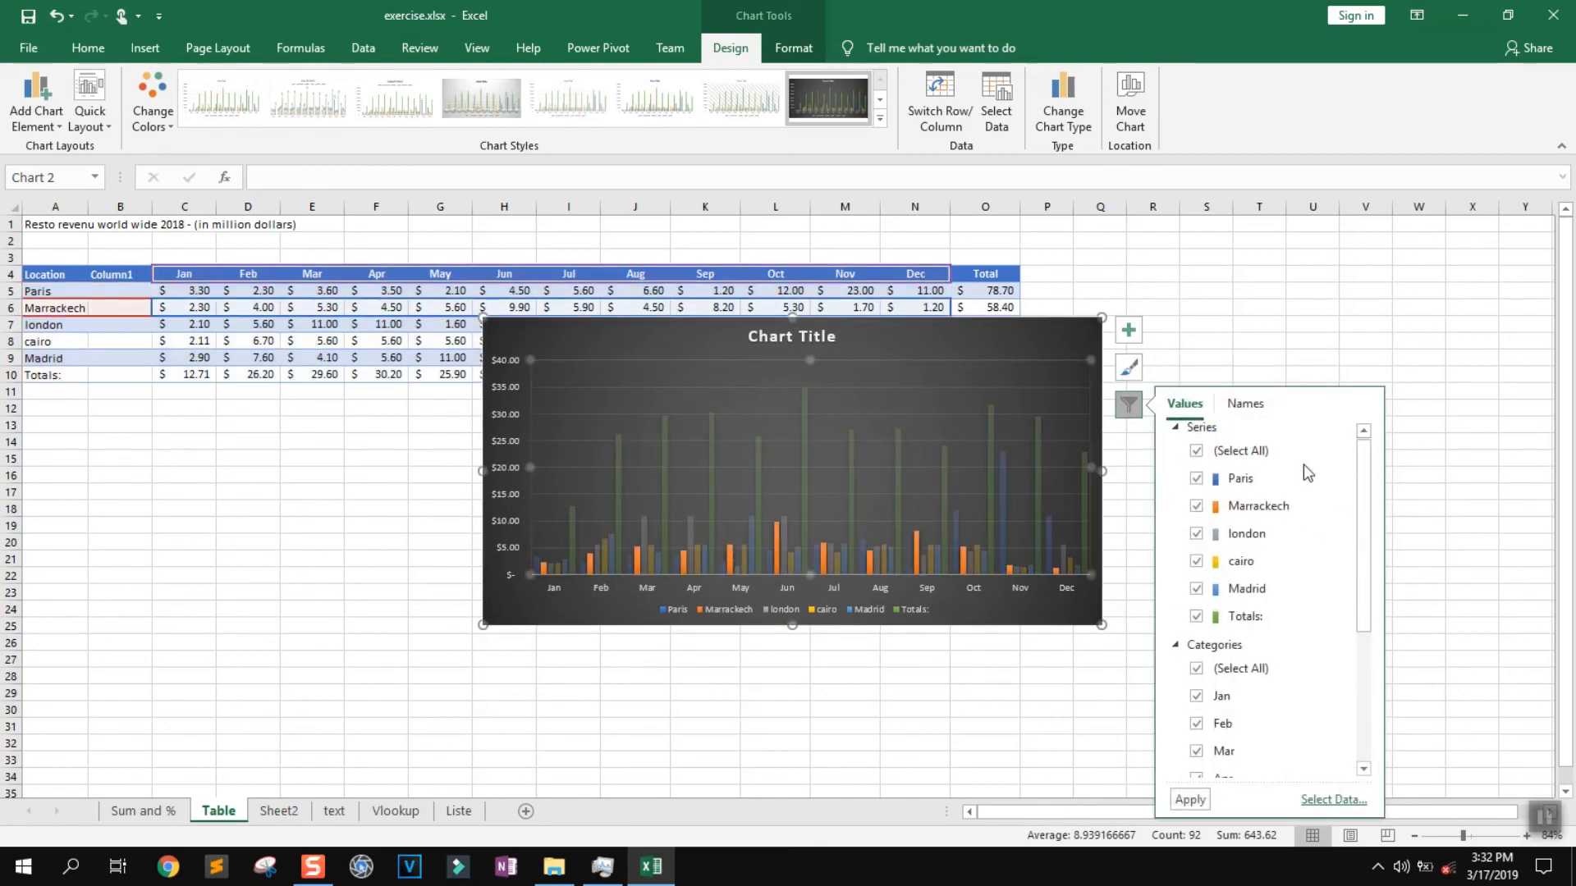
scroll(1303, 465, down, 3)
scroll(1304, 465, up, 3)
click(1196, 454)
click(1197, 481)
click(1190, 800)
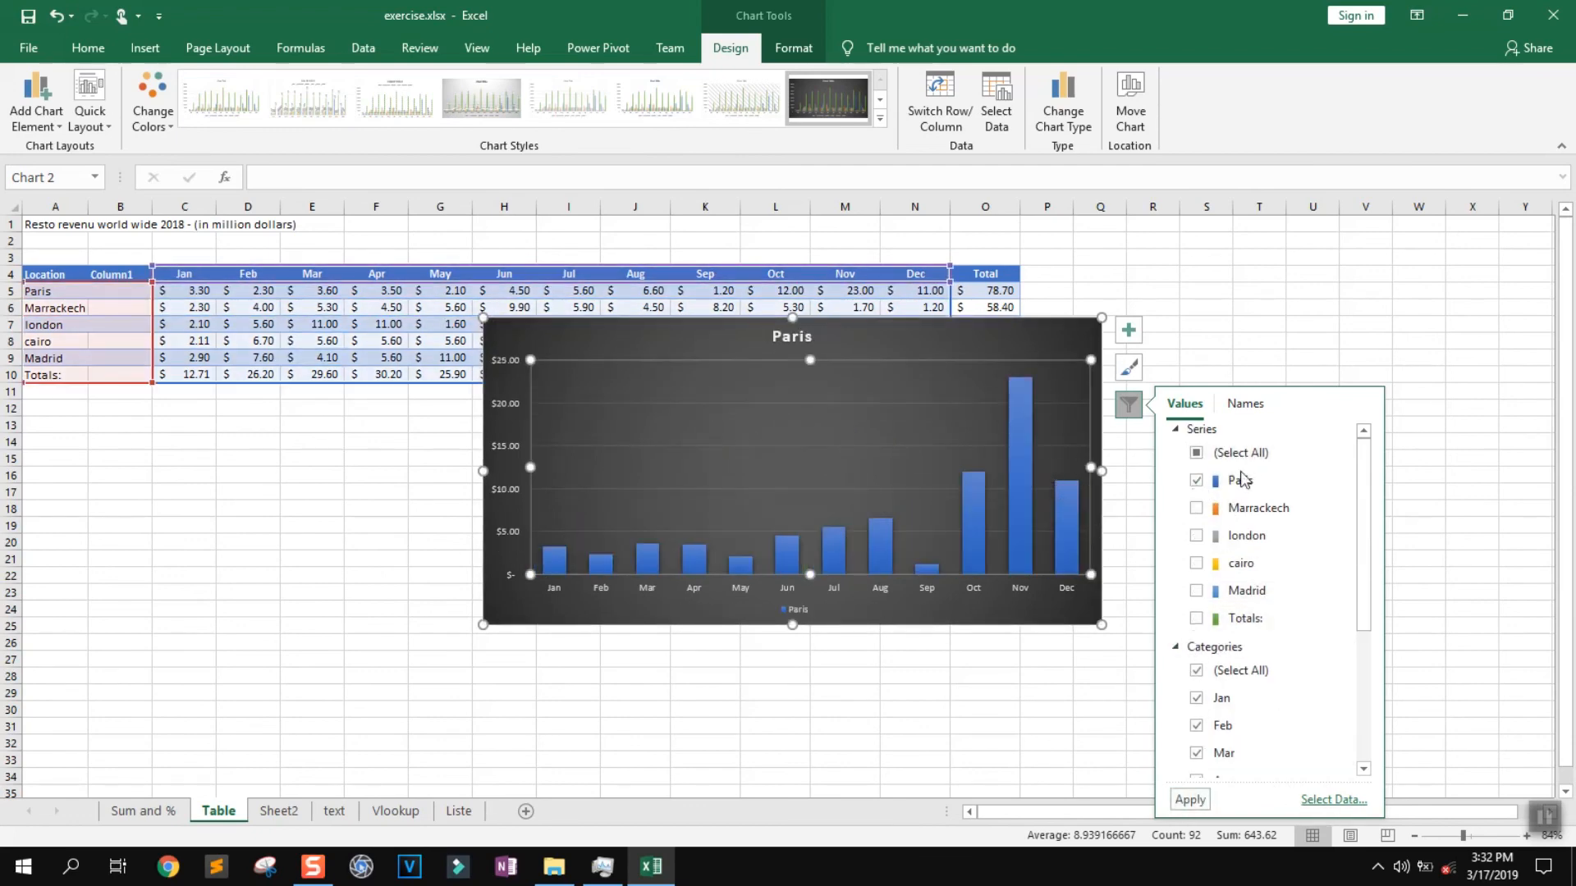
Step: Add the Marrackech series to the filtered chart alongside Paris
click(1197, 508)
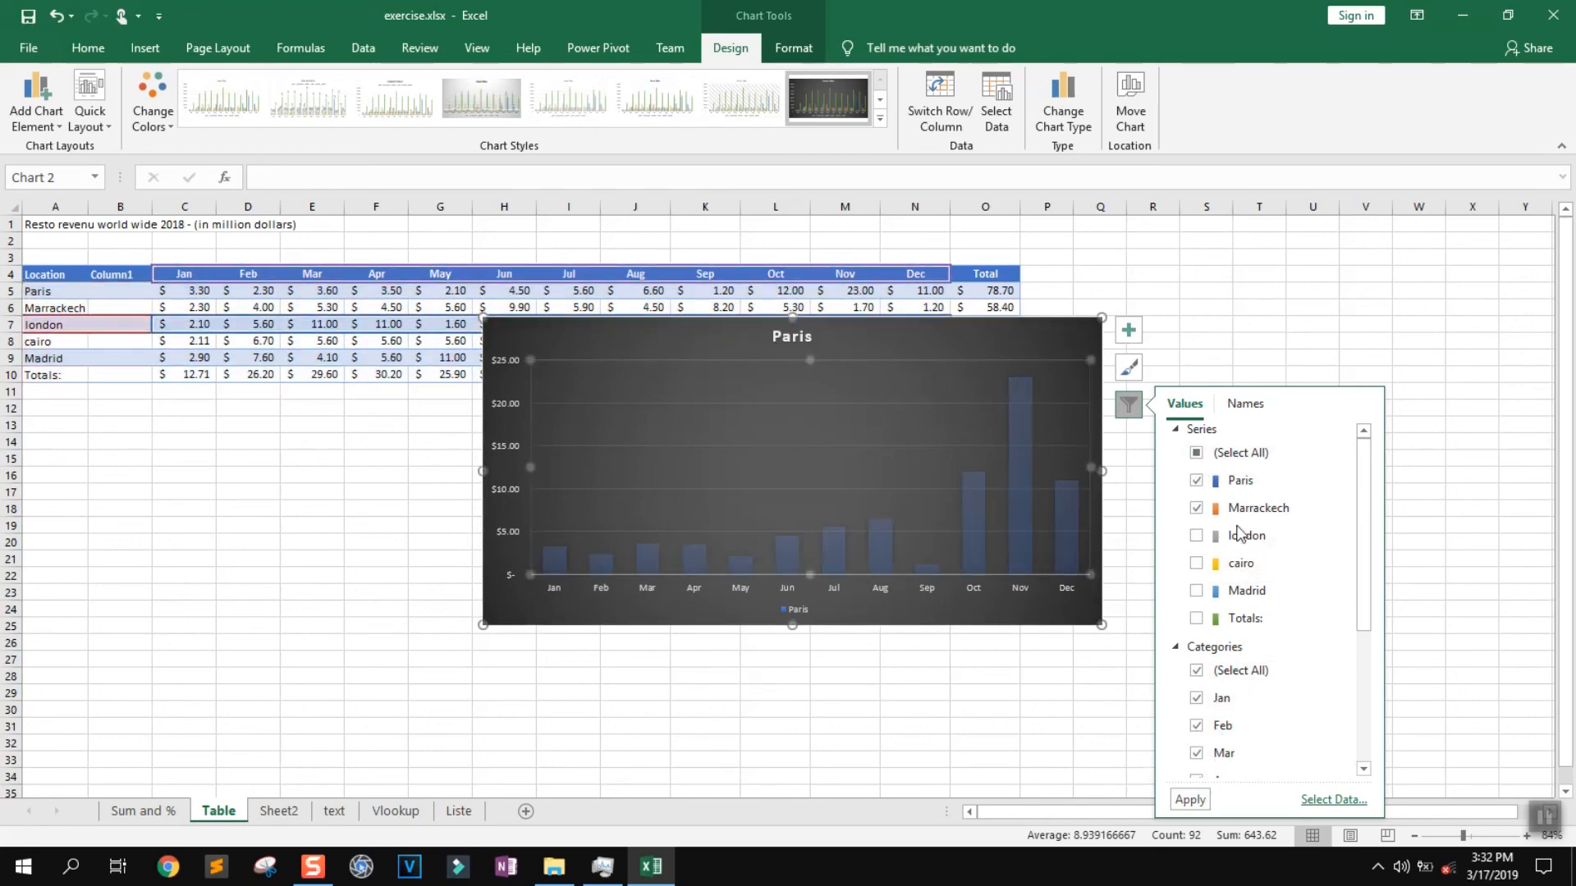
click(1190, 801)
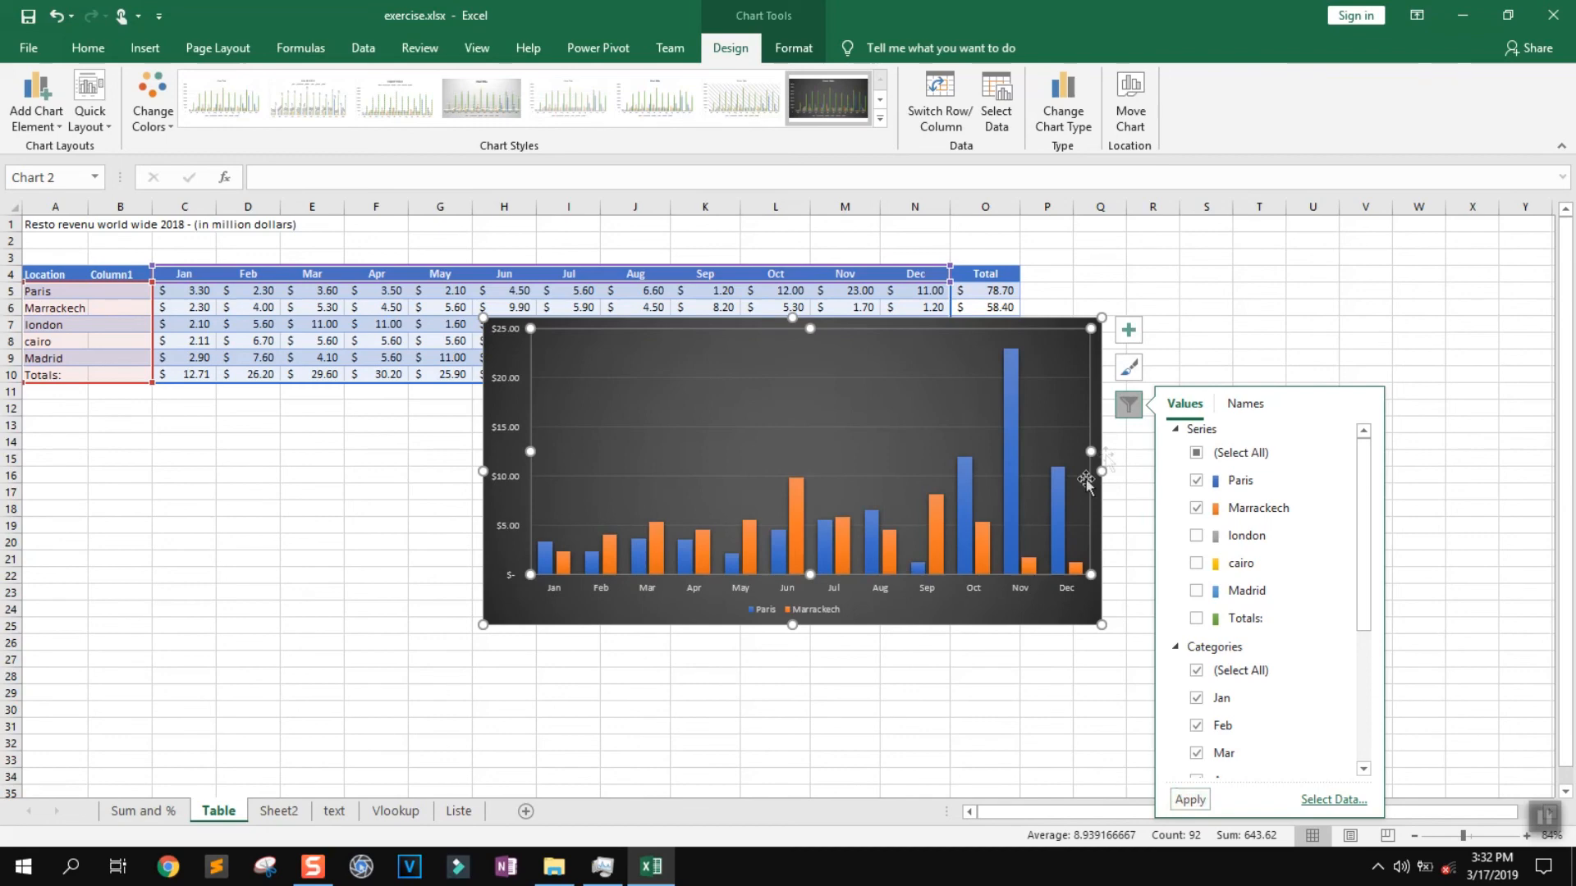
click(896, 359)
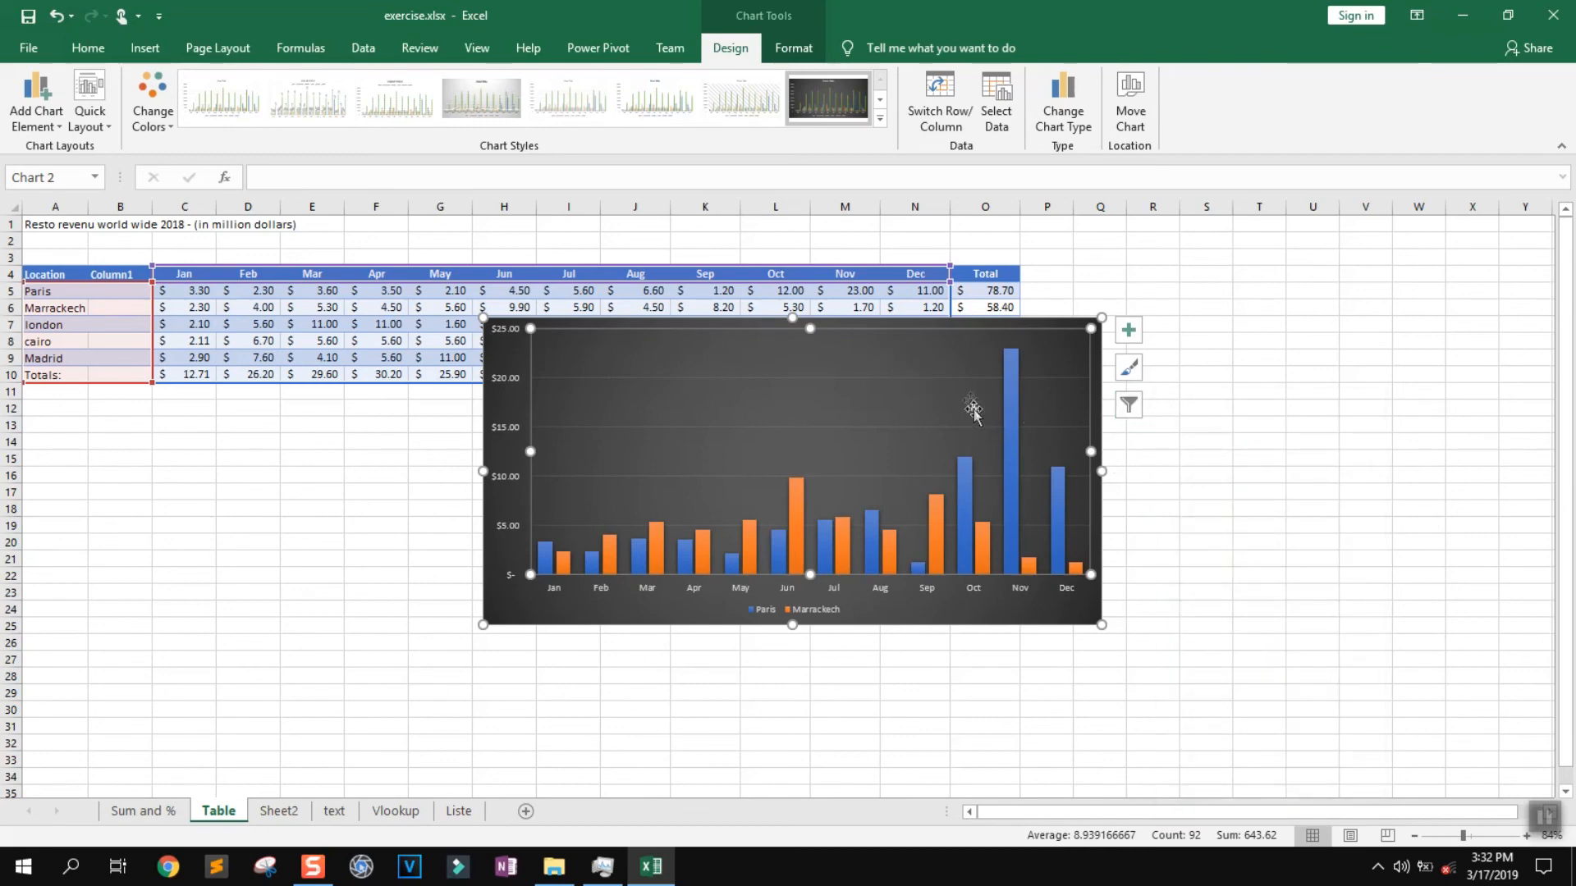